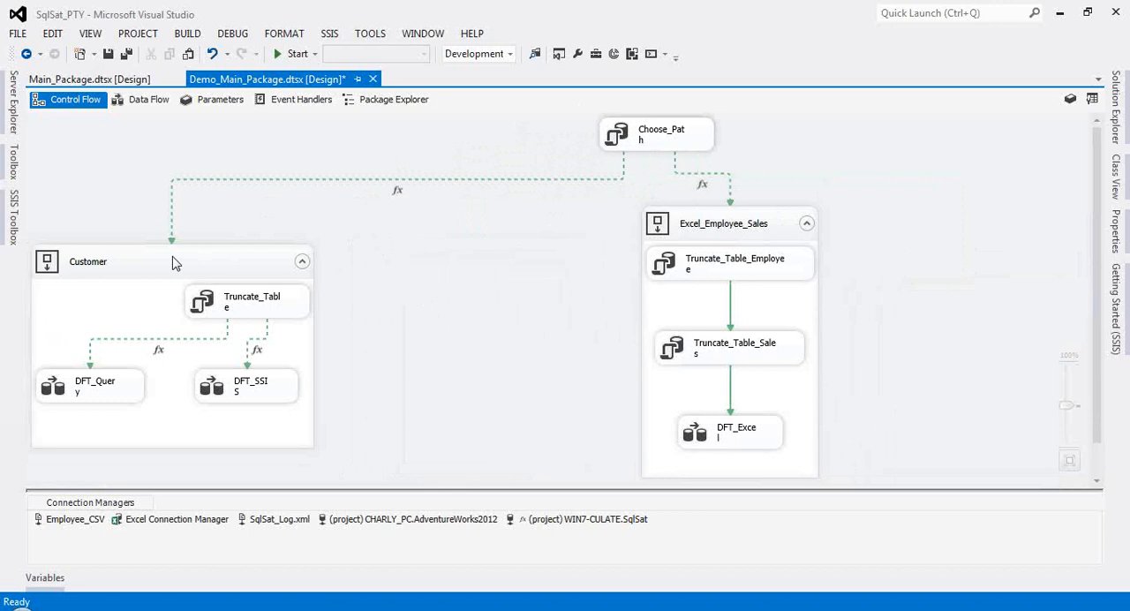
Step: Reposition the Customer and Excel_Employee_Sales containers slightly up and to the right on the control flow
drag(178, 256, 195, 242)
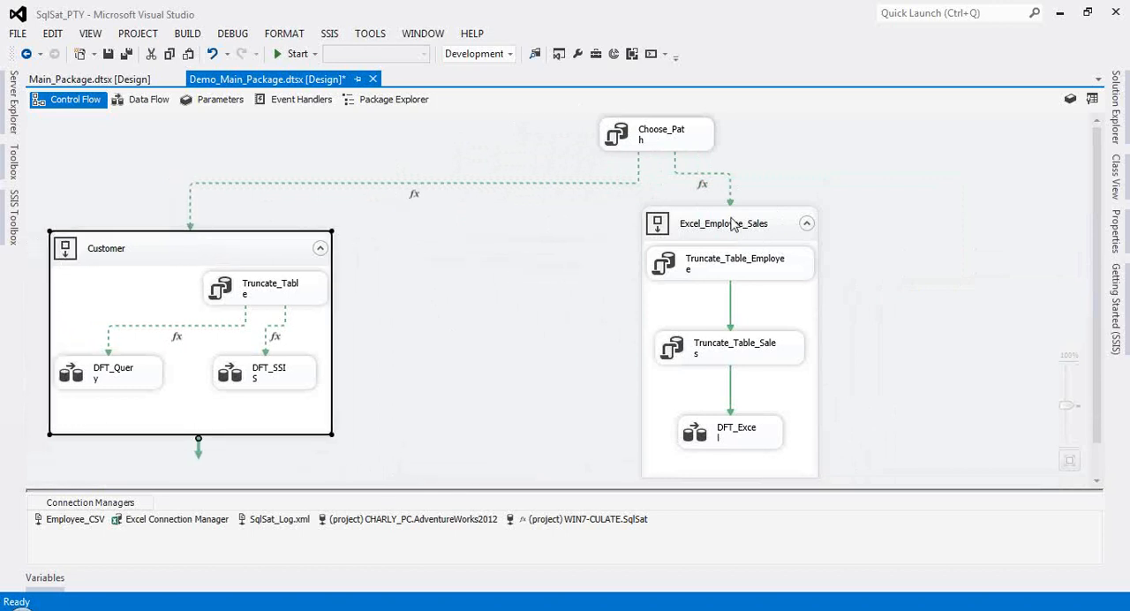
drag(738, 223, 749, 217)
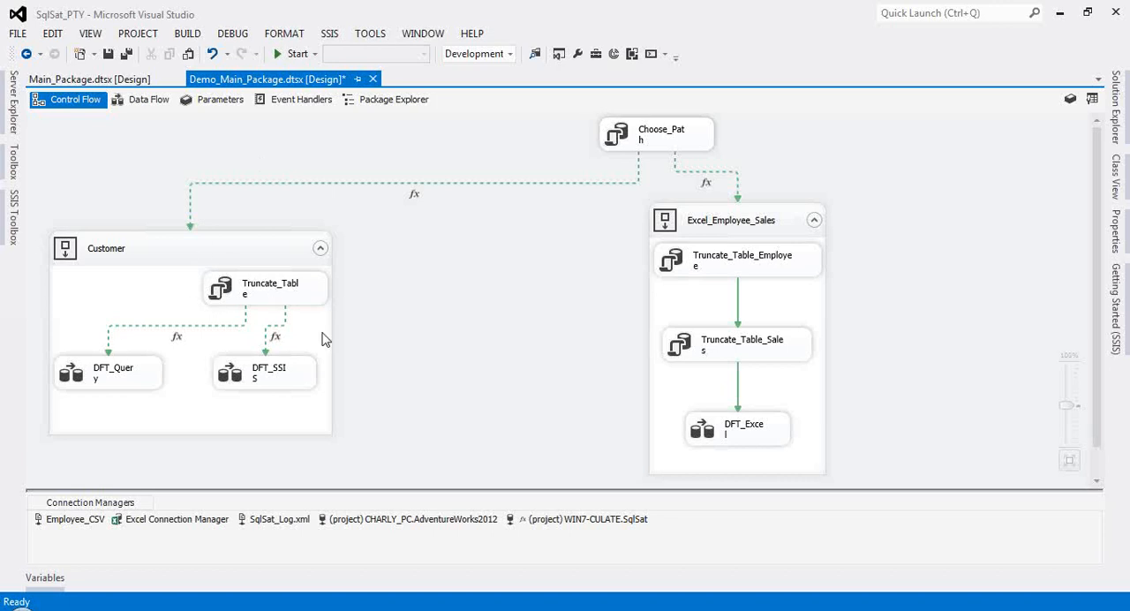
Step: Examine the SQL query of the Choose_Path task, including its Flag parameter condition, and leave it without changes
click(634, 141)
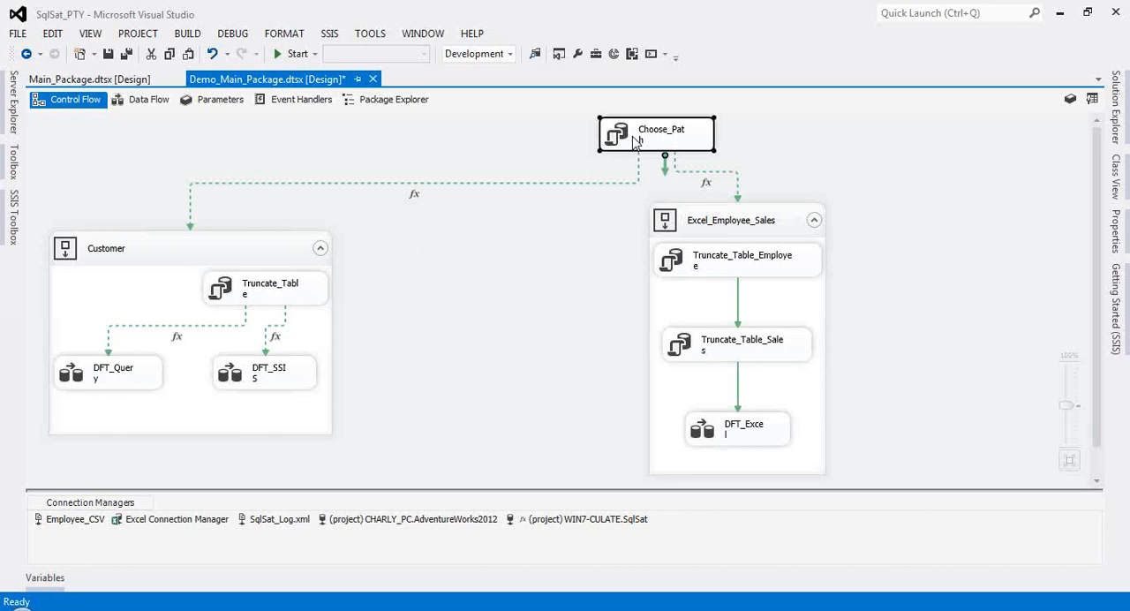
double_click(633, 141)
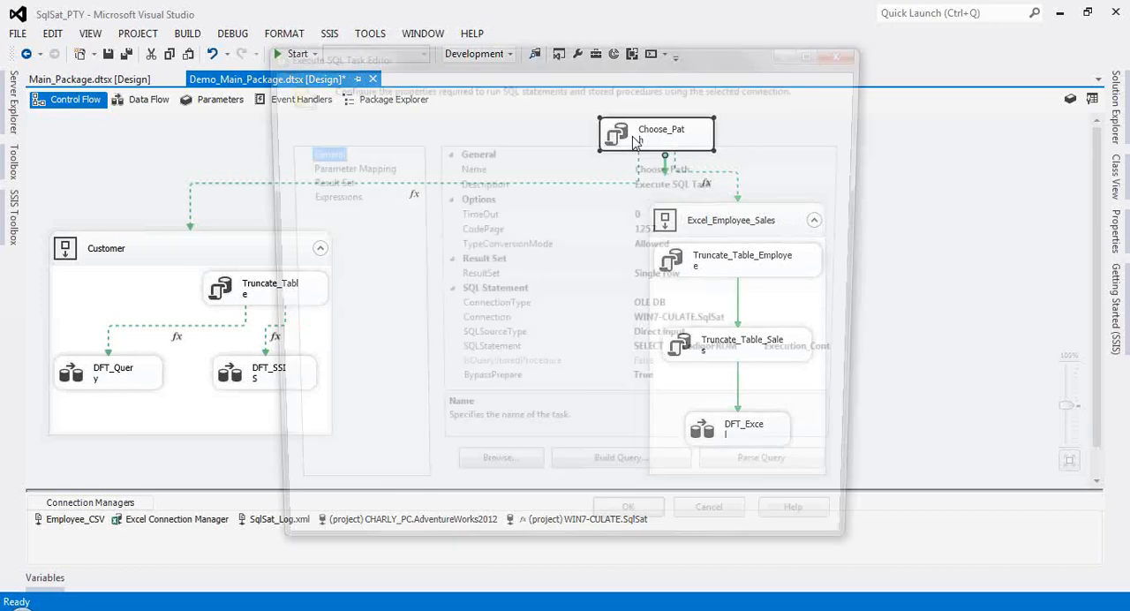
double_click(732, 358)
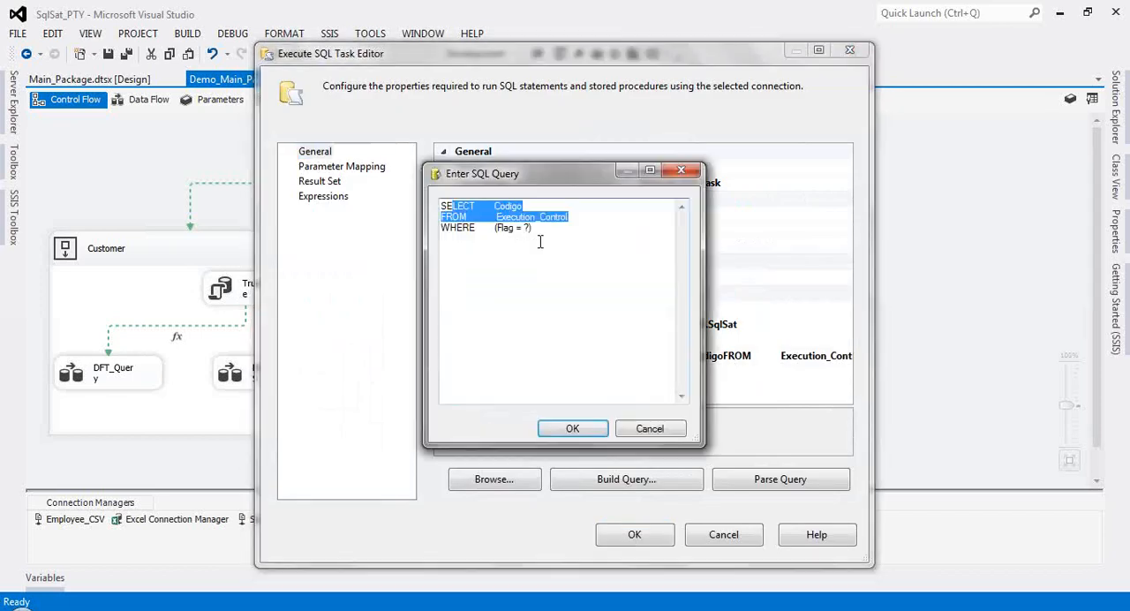
click(519, 229)
double_click(498, 229)
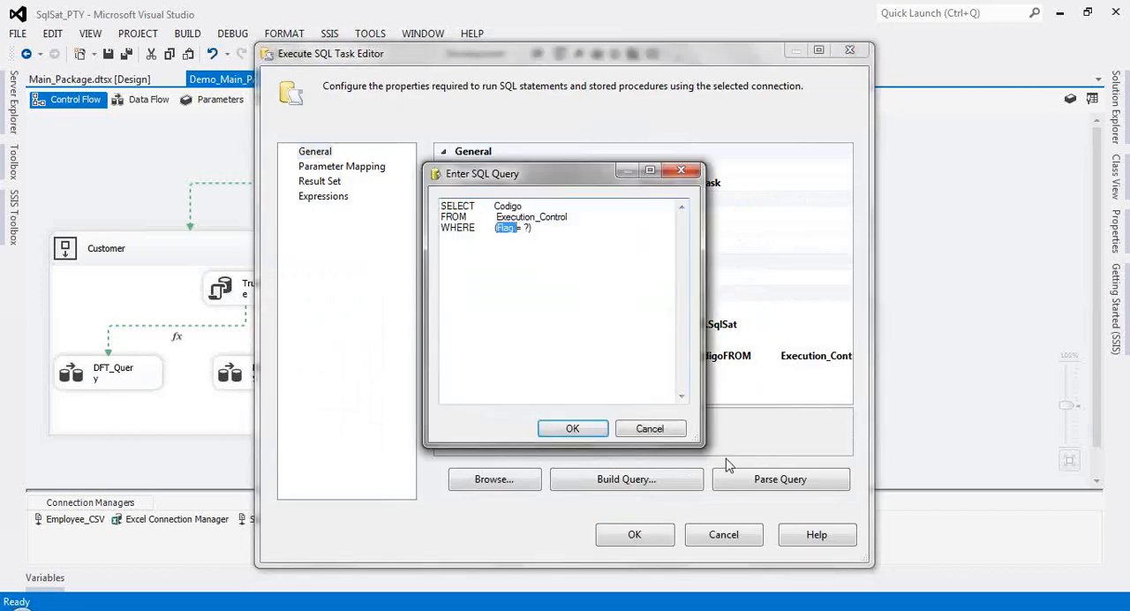
click(522, 229)
click(649, 429)
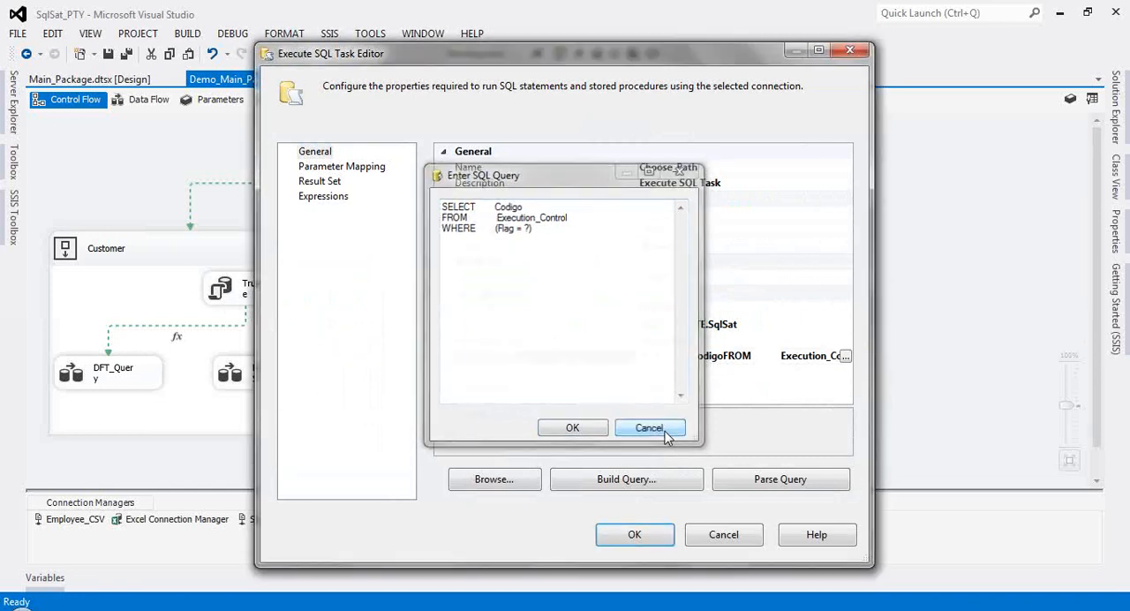
Step: Review the Choose_Path task's connection and parameter mapping, widening the Variable Name column, and close its editor without saving
click(781, 324)
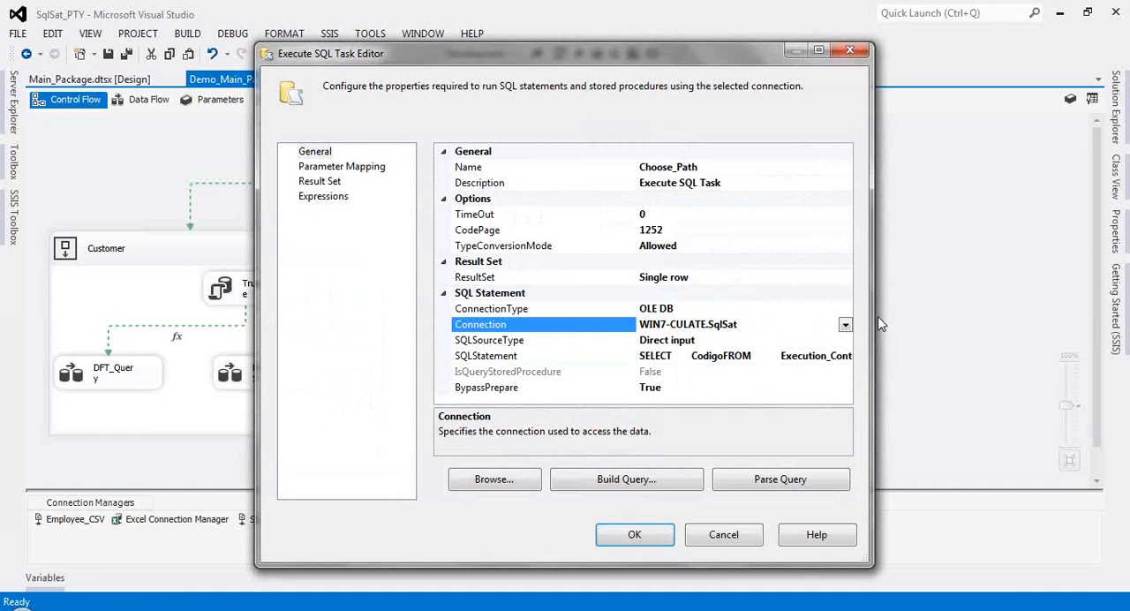
click(845, 326)
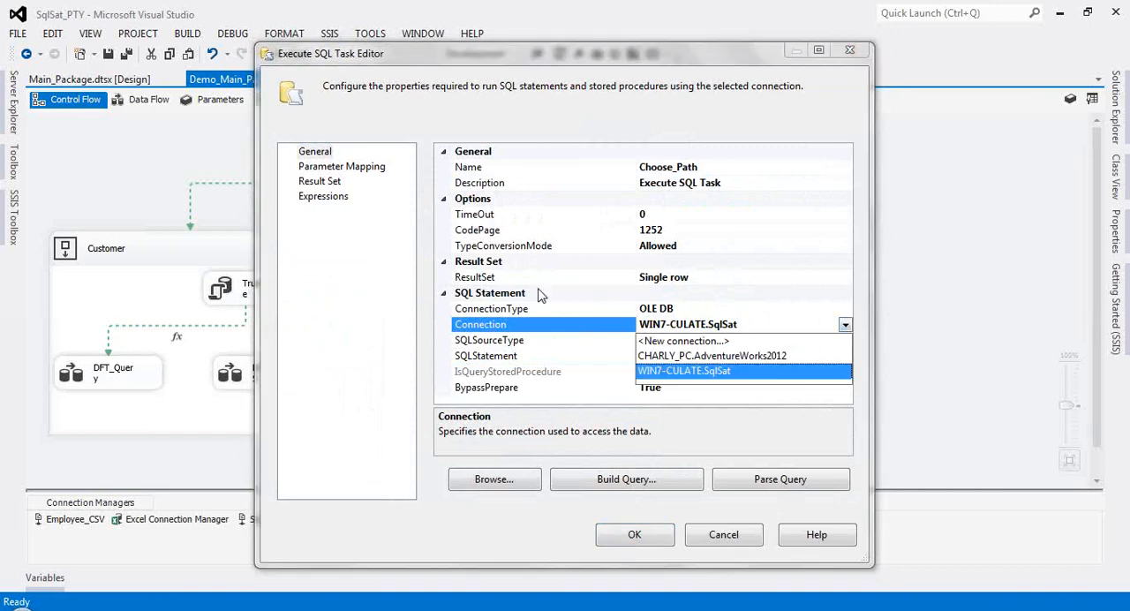
click(313, 168)
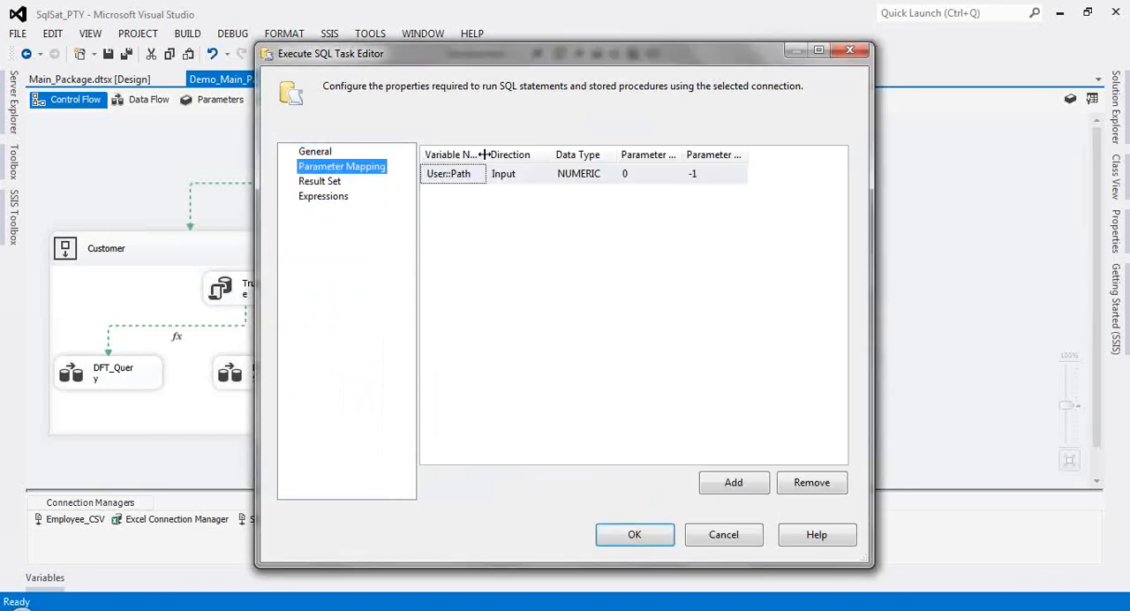
drag(483, 155, 508, 155)
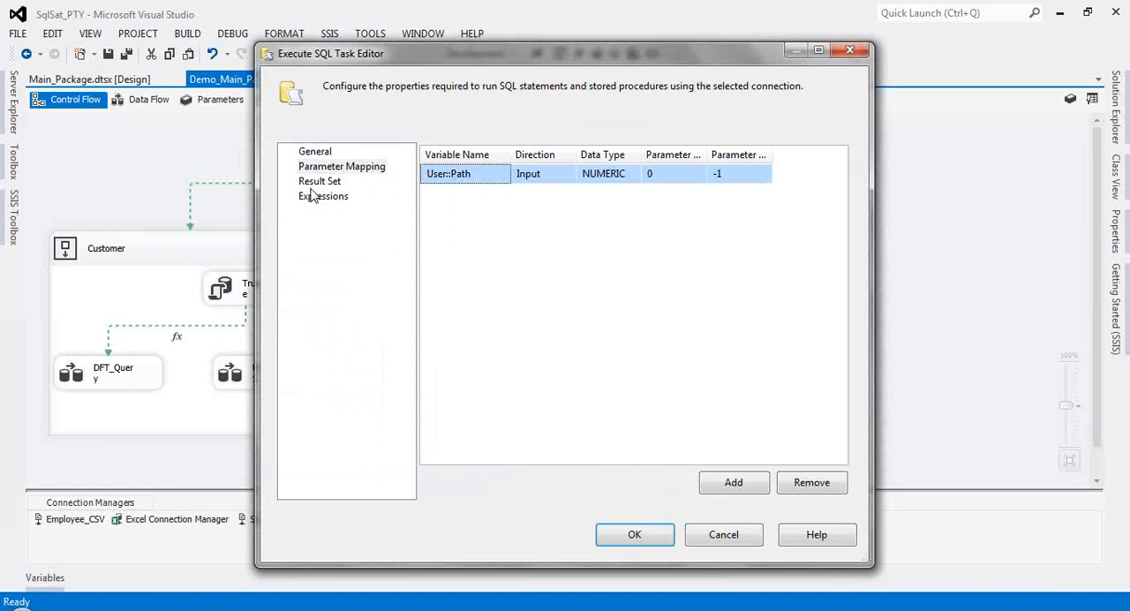
click(722, 535)
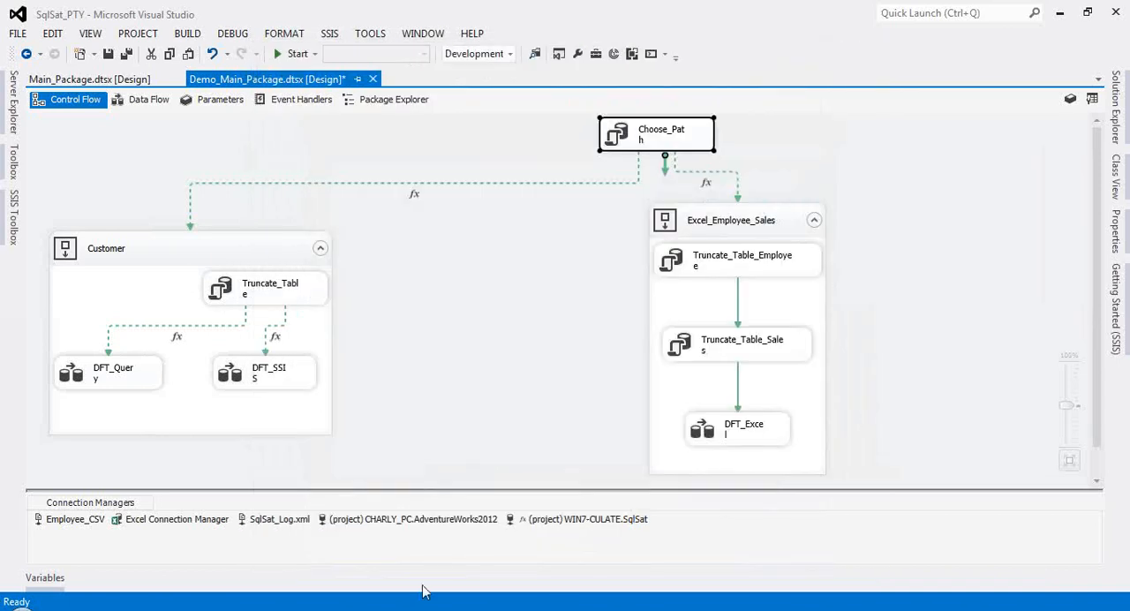
Step: Show the package's variables and inspect the Path and Choose_Path entries
right_click(263, 139)
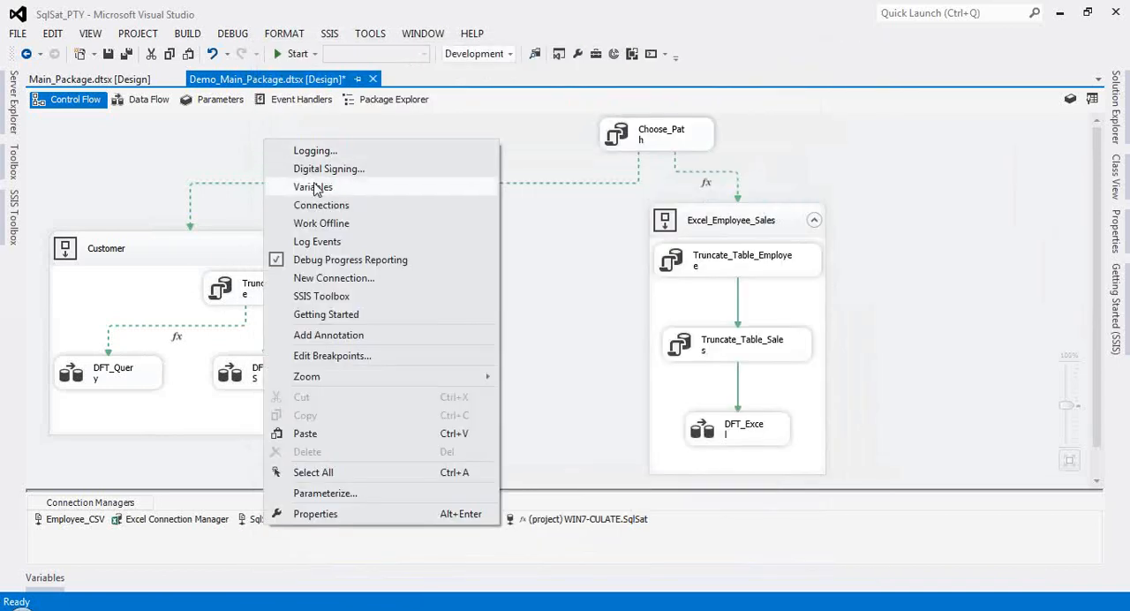
click(305, 187)
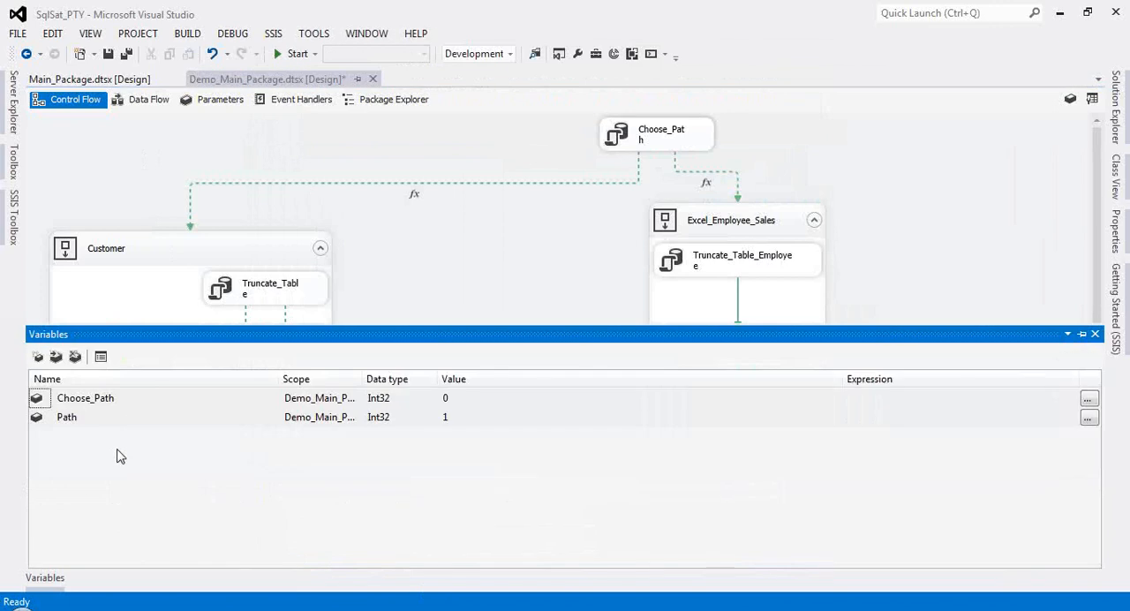
click(93, 417)
click(81, 398)
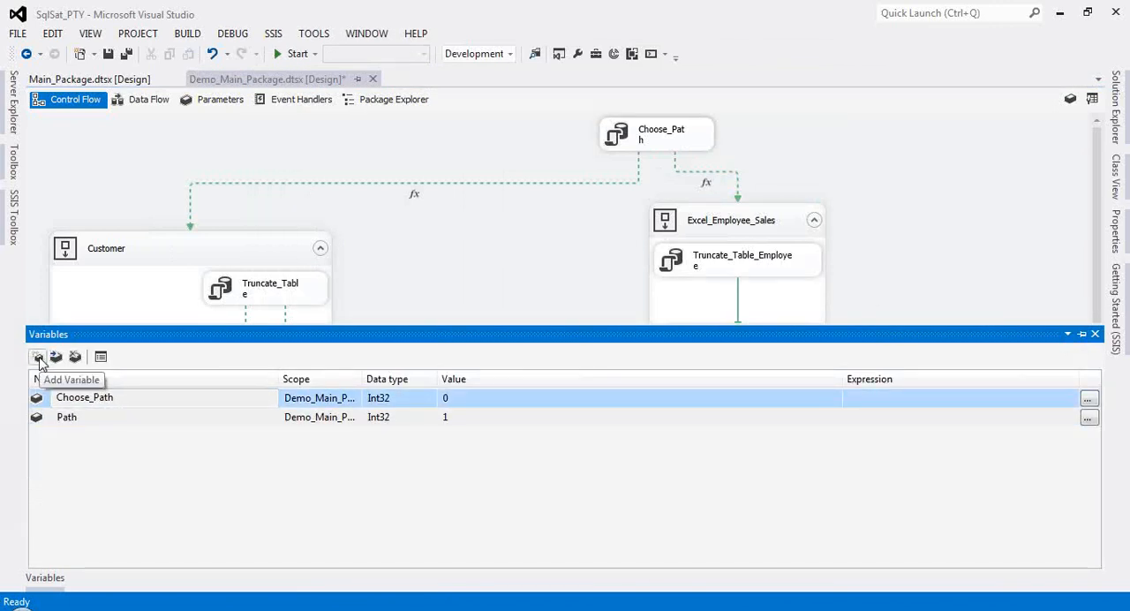
Step: Add a new variable with its default name and widen the Scope column to show full scope names
click(38, 356)
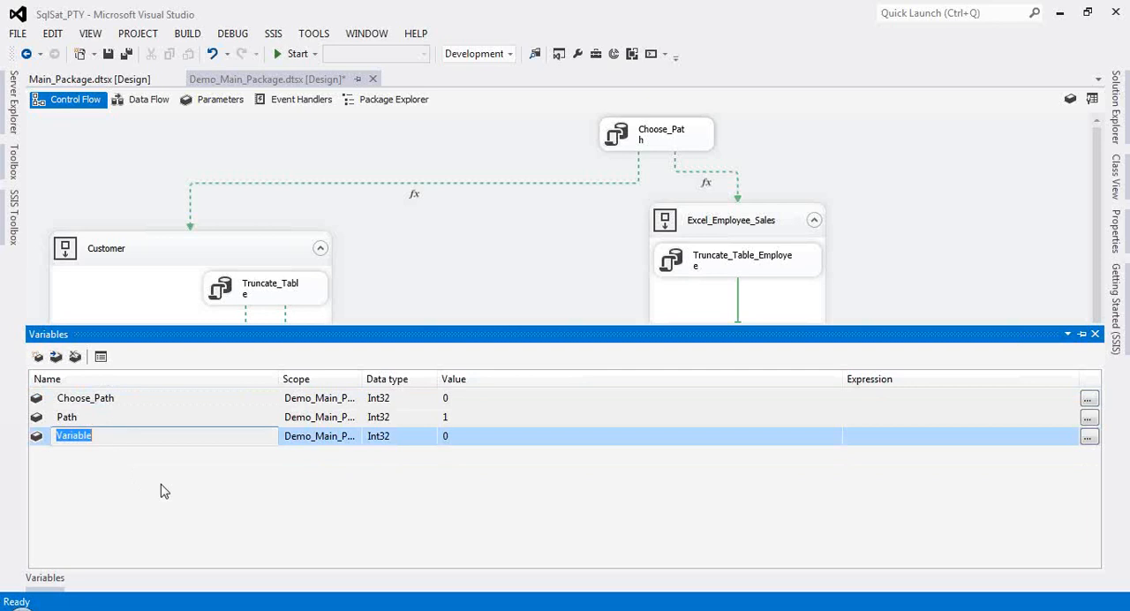
click(174, 505)
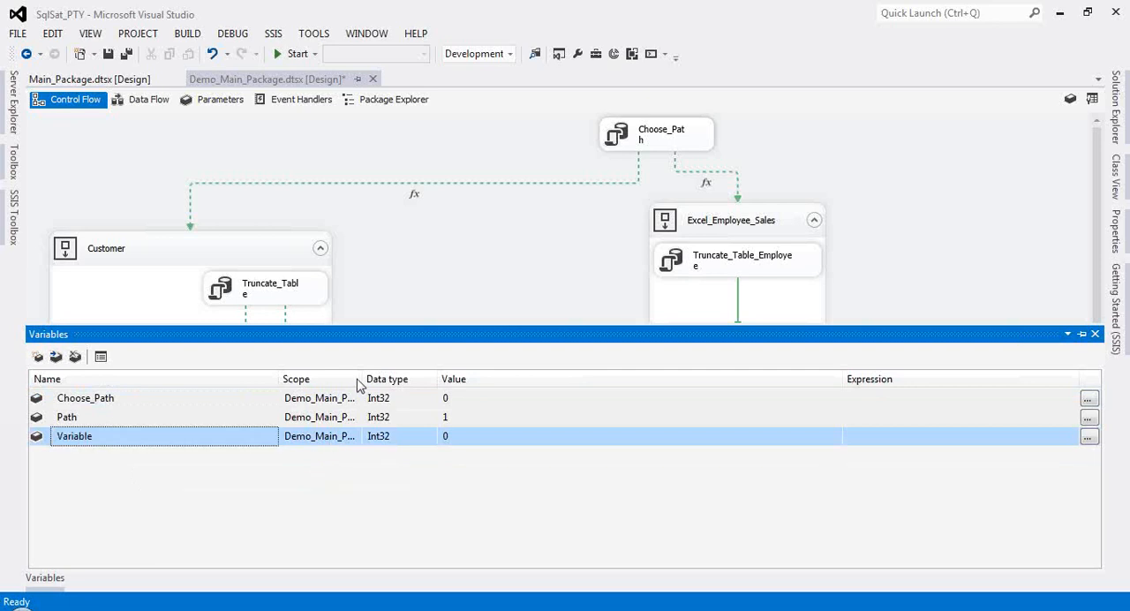
drag(364, 379, 439, 378)
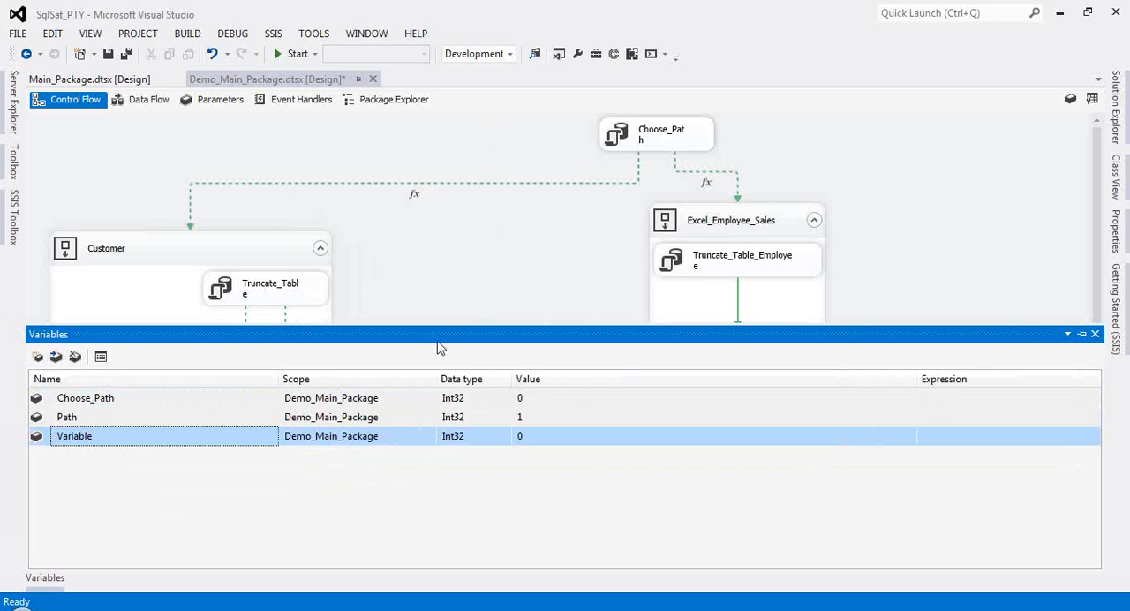
Step: Browse the data types available for the new variable without choosing a different one
click(504, 435)
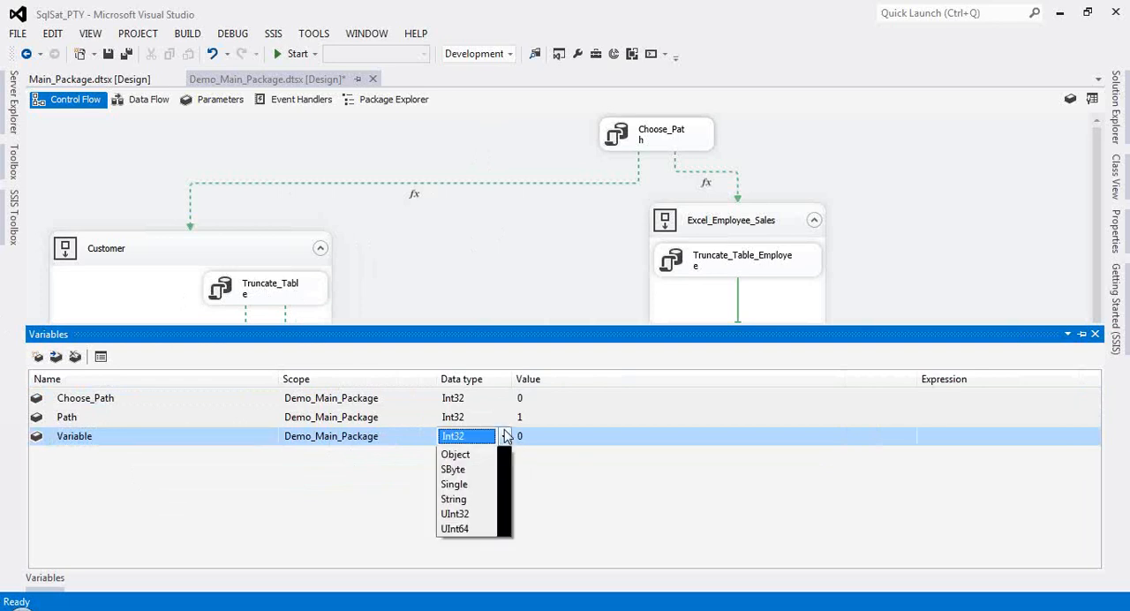
scroll(510, 519, up, 1)
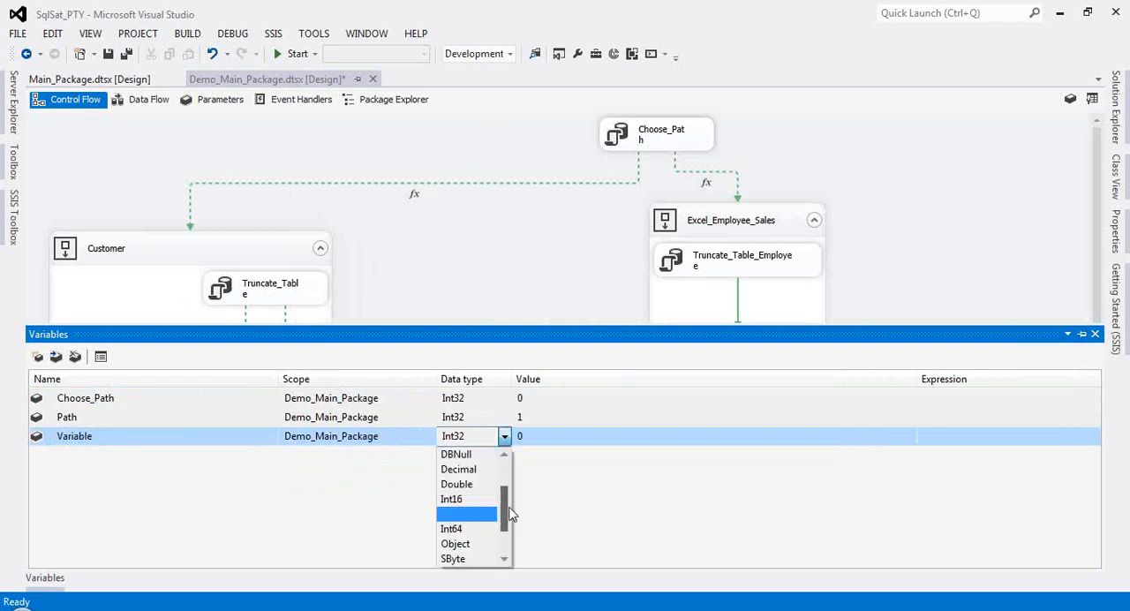
scroll(510, 515, down, 1)
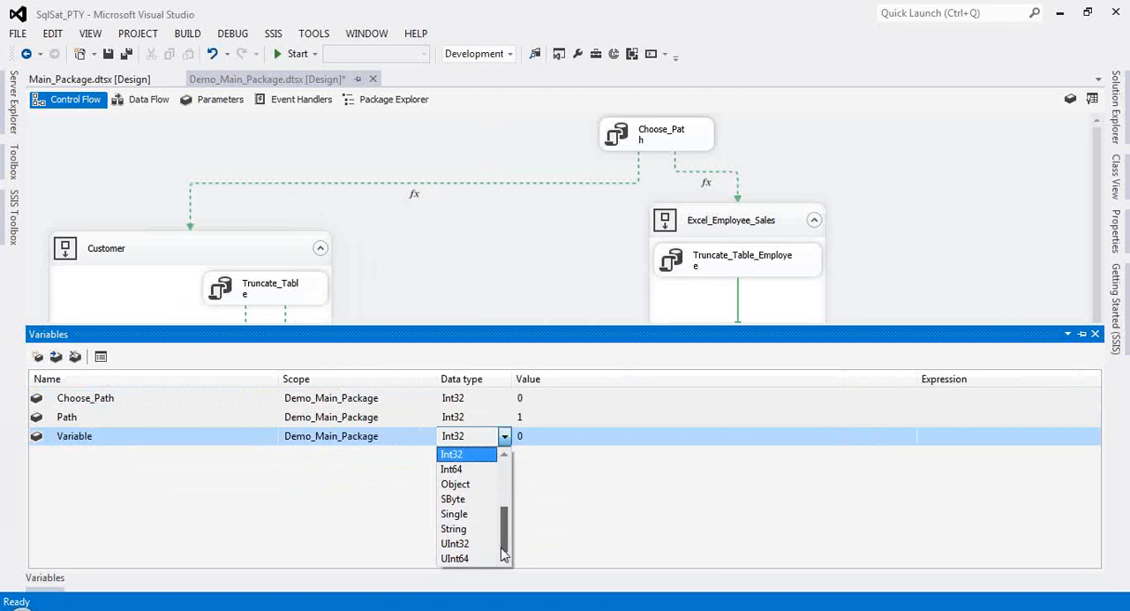
click(111, 430)
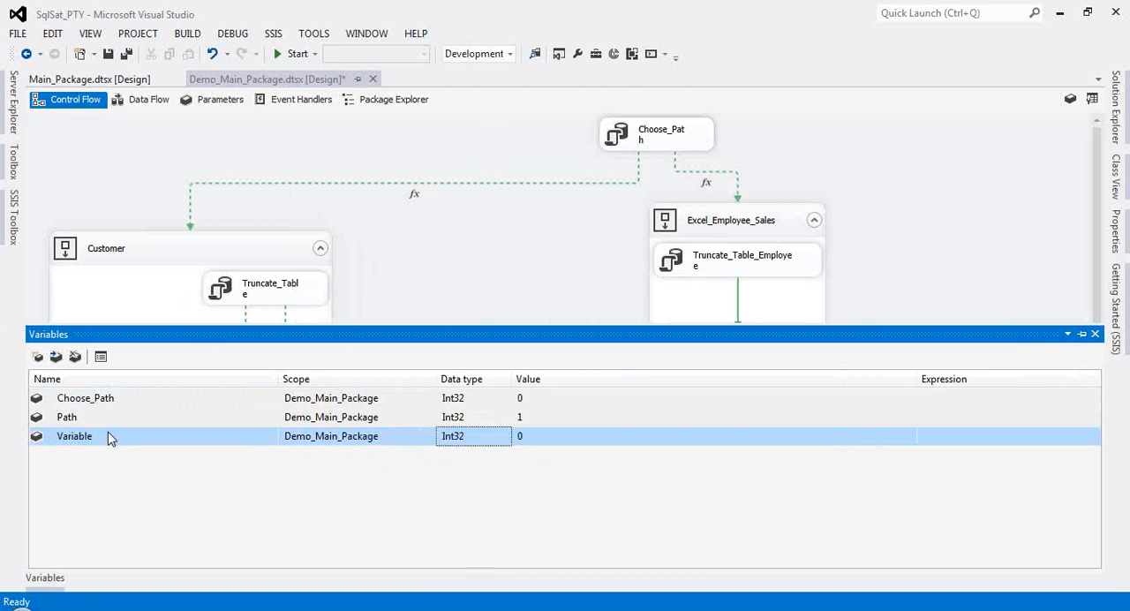
Step: Delete the newly added variable and return to the control flow
click(112, 438)
click(75, 356)
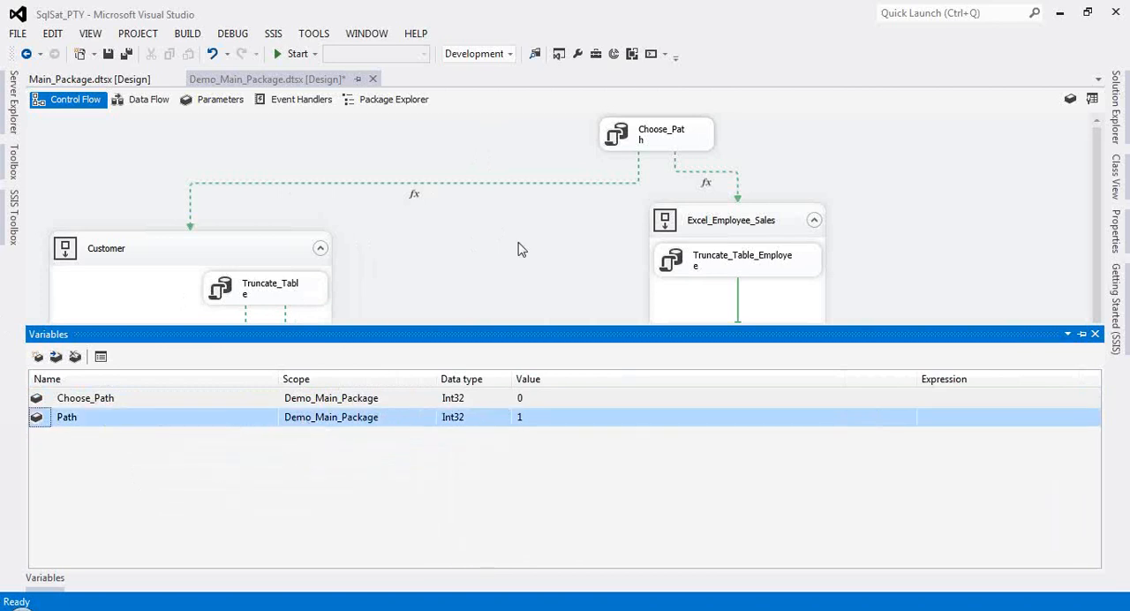
click(519, 248)
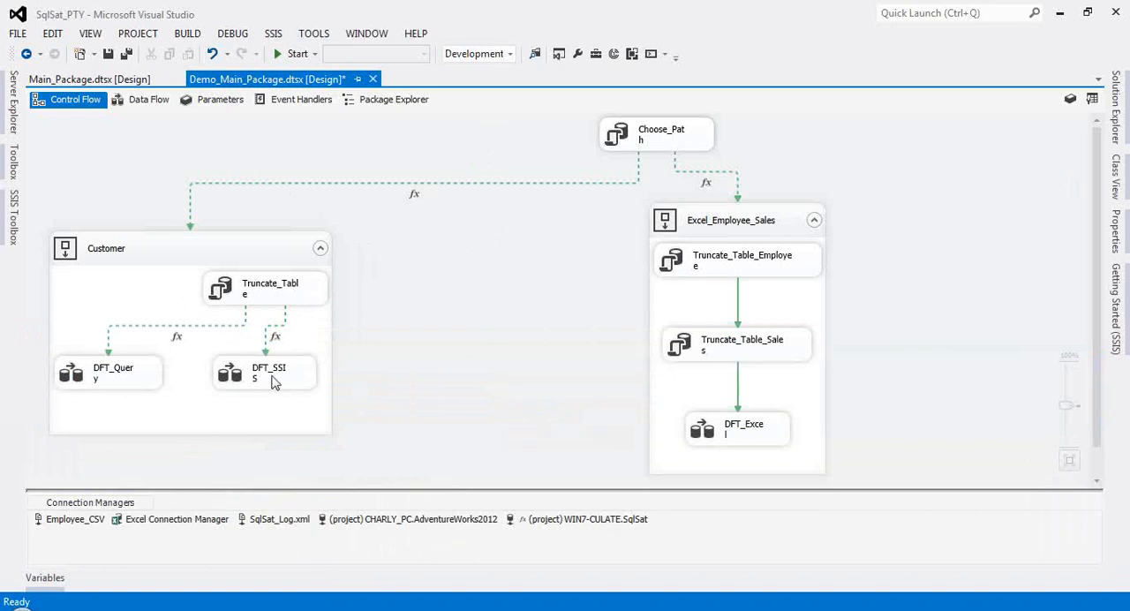
right_click(686, 529)
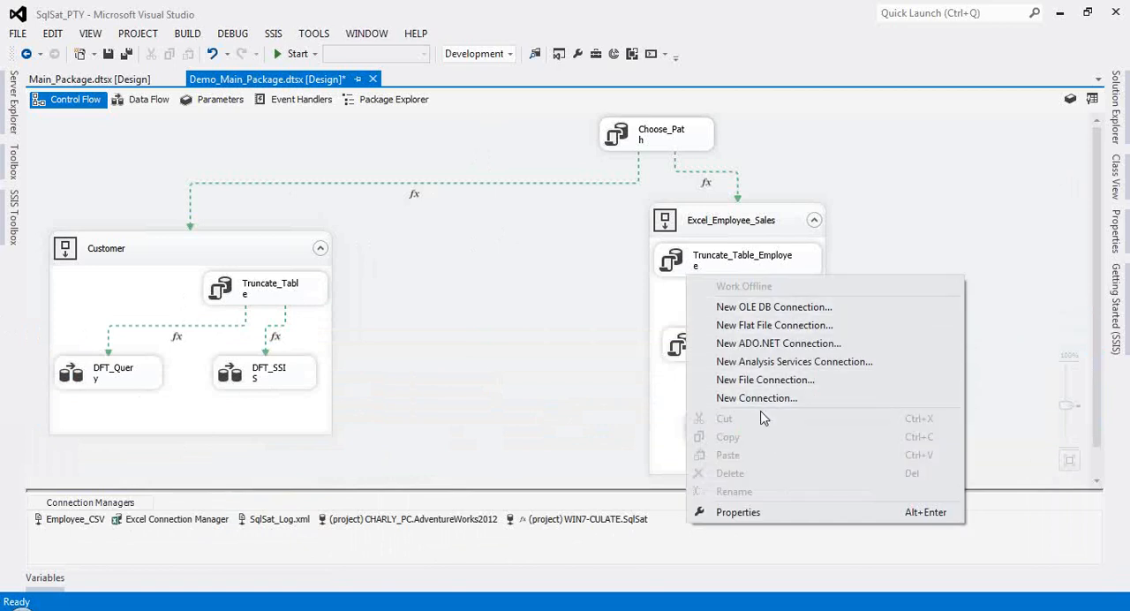
click(760, 380)
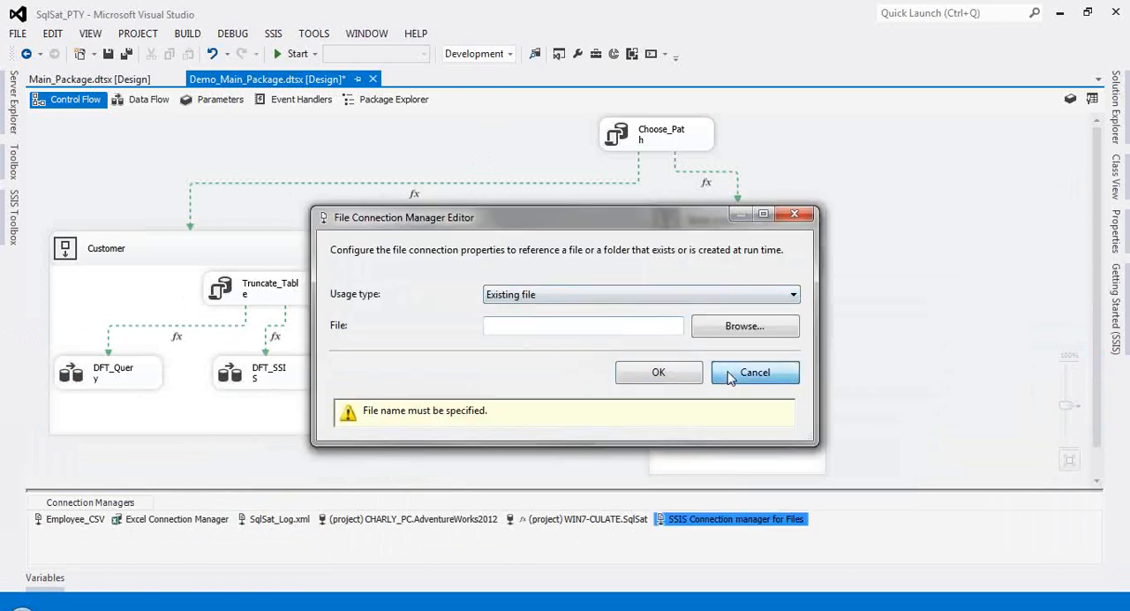
click(731, 377)
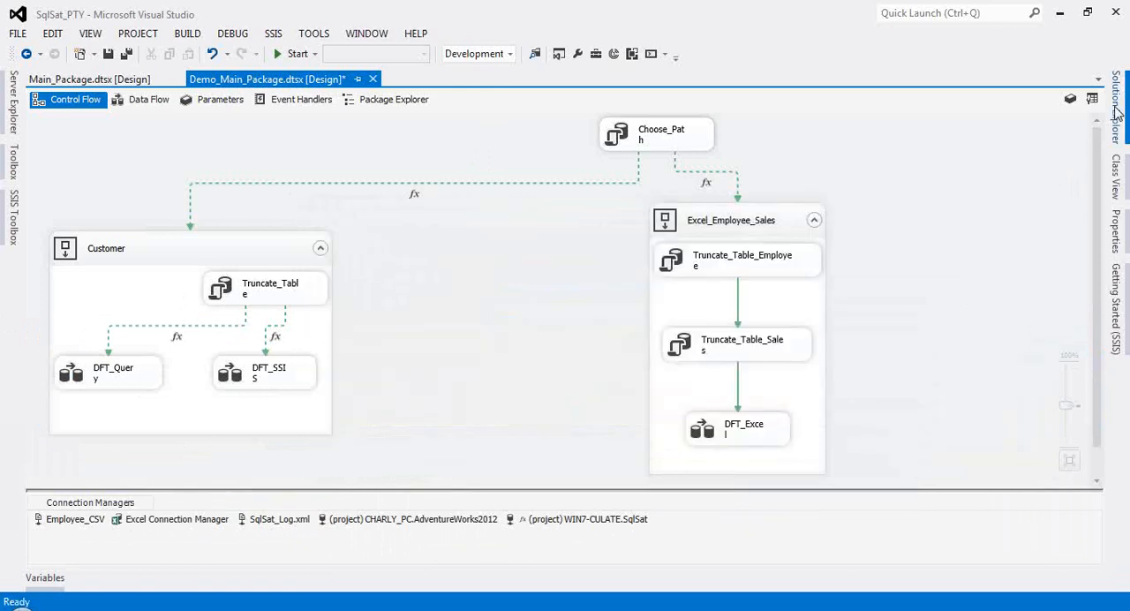
Step: Start adding a project-level connection manager from Solution Explorer, choosing the OLEDB type after reviewing the available types
click(1117, 111)
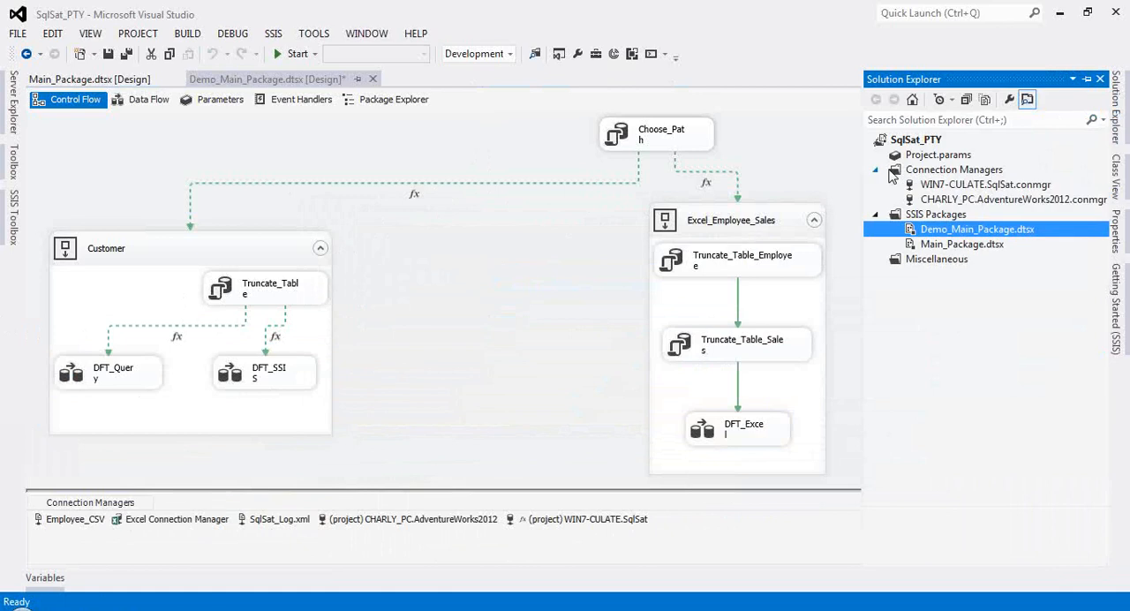
right_click(890, 173)
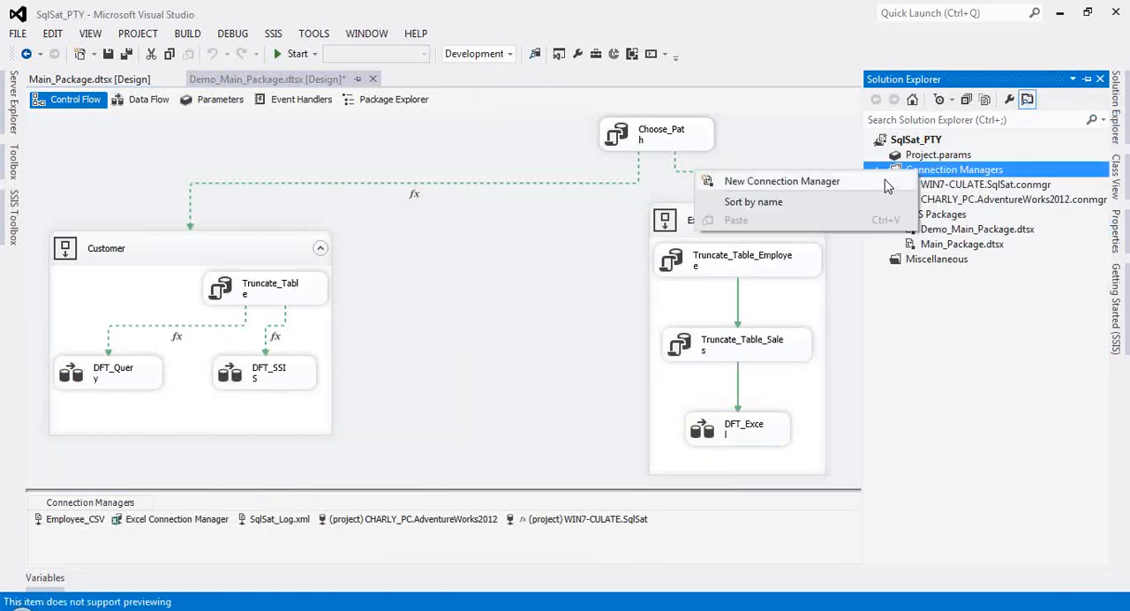
click(853, 187)
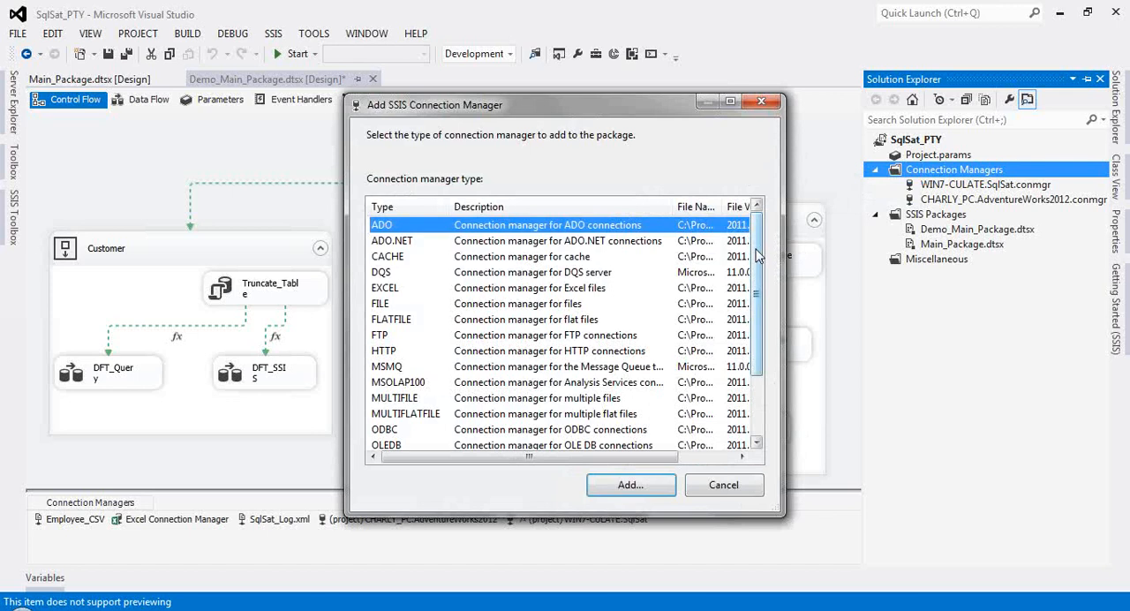
scroll(756, 254, down, 2)
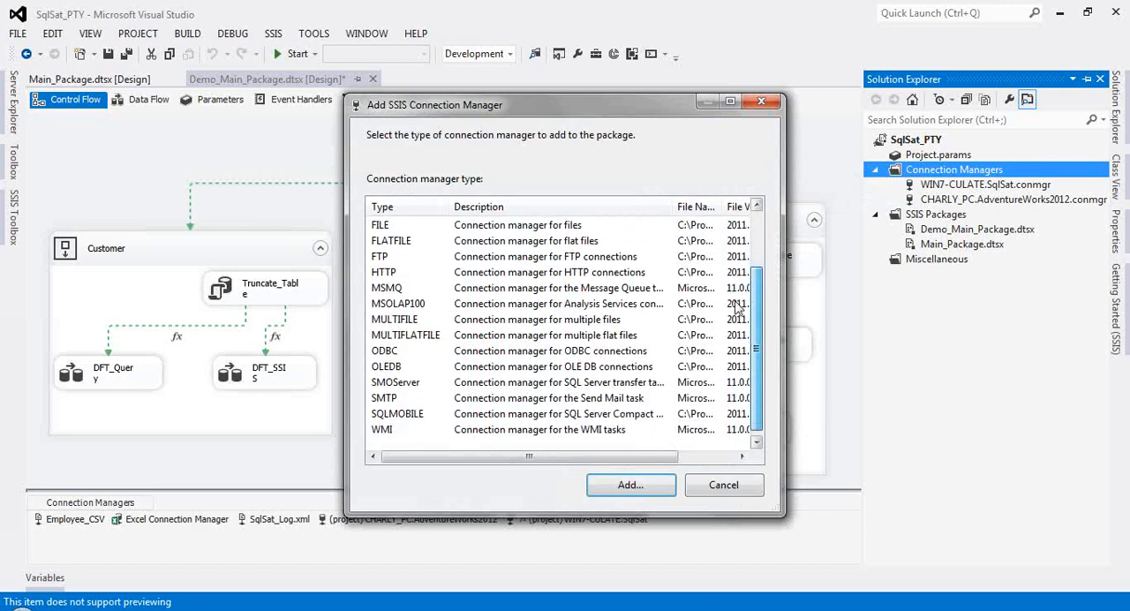
scroll(757, 260, up, 2)
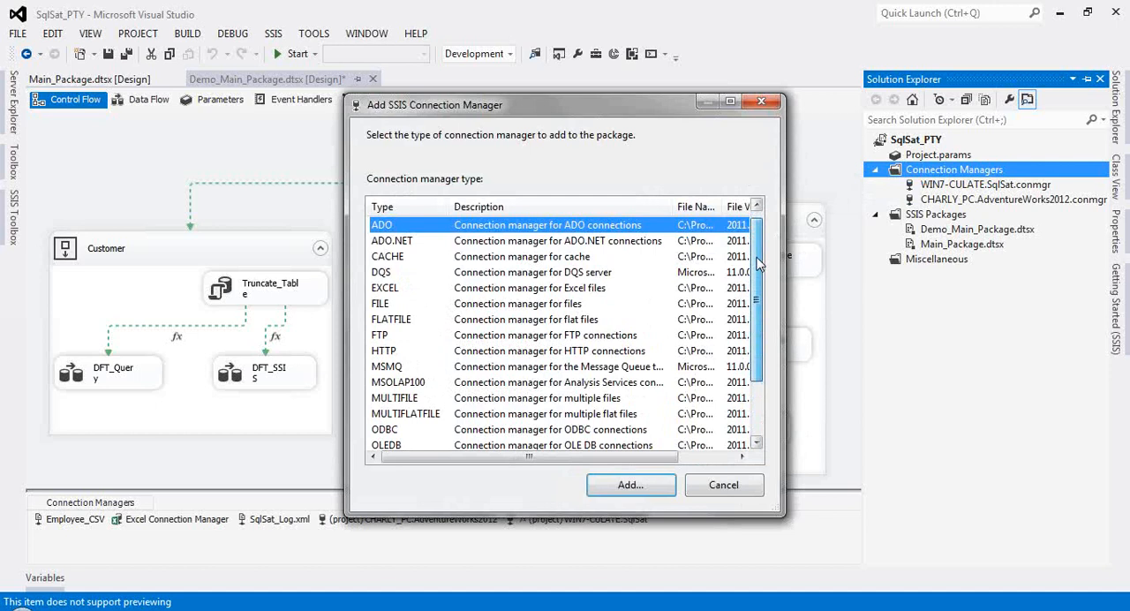
drag(756, 261, 756, 320)
click(553, 366)
click(632, 486)
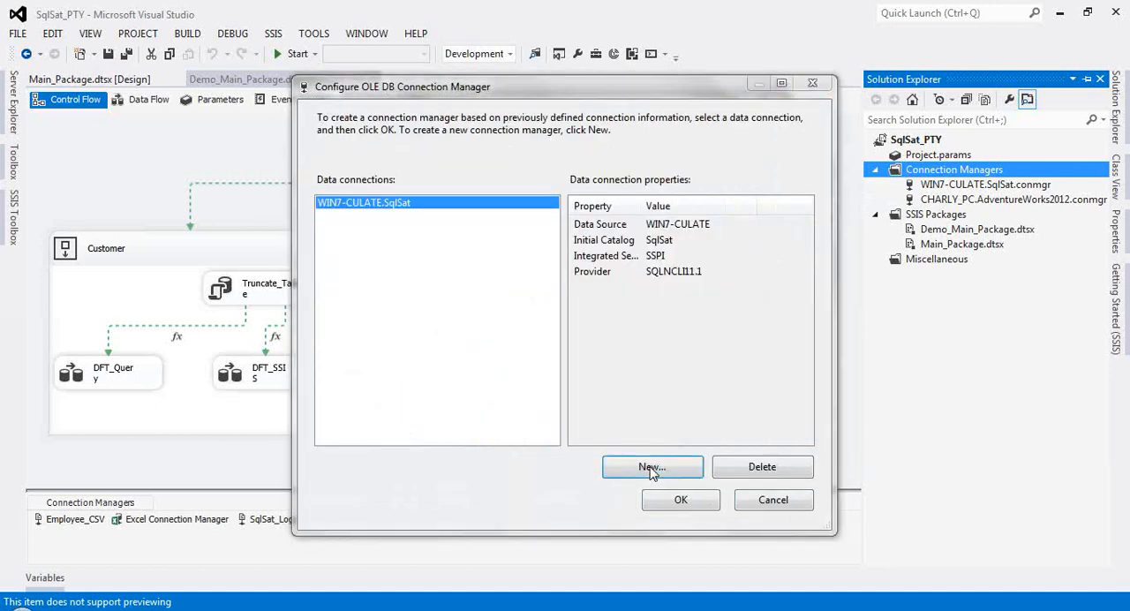
Step: Review the OLE DB providers available for a new data connection, then cancel without creating the connection
click(651, 470)
click(787, 92)
scroll(768, 194, down, 5)
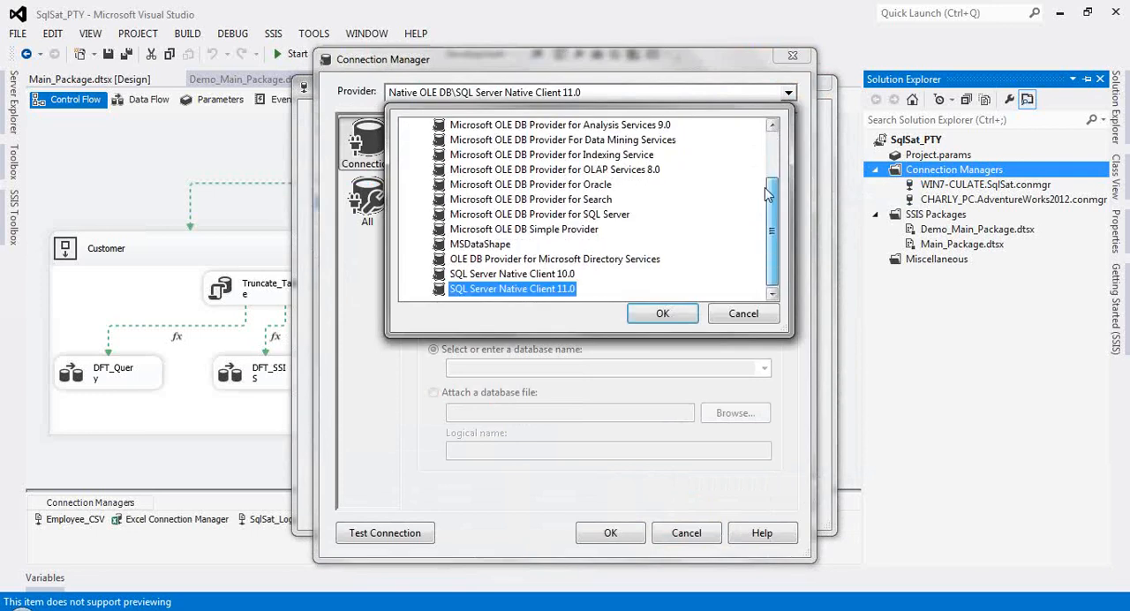
scroll(768, 194, up, 2)
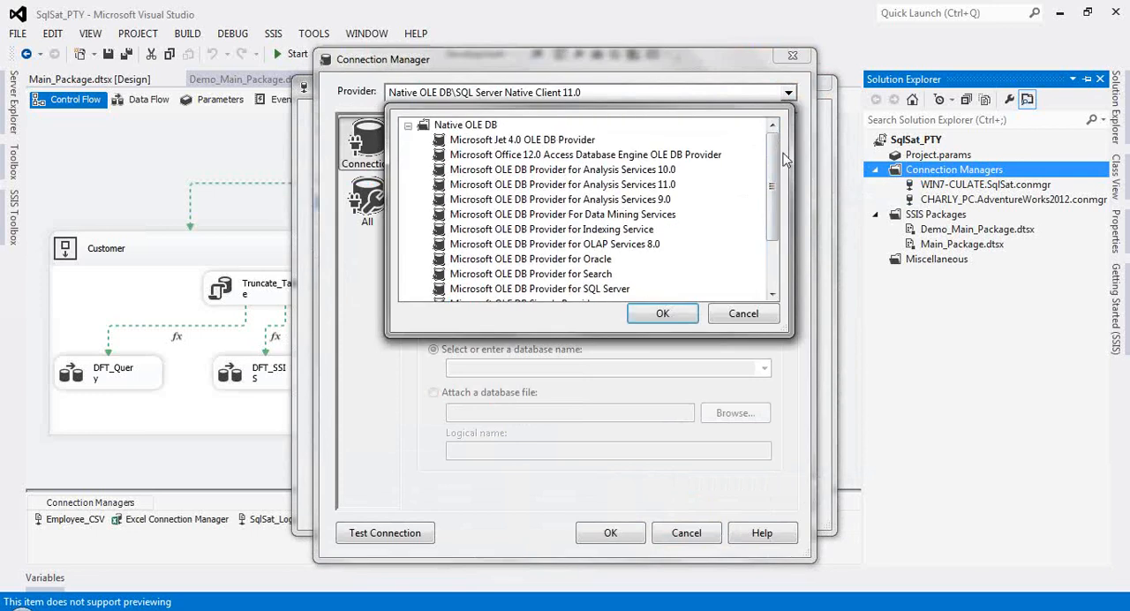
drag(773, 172, 775, 226)
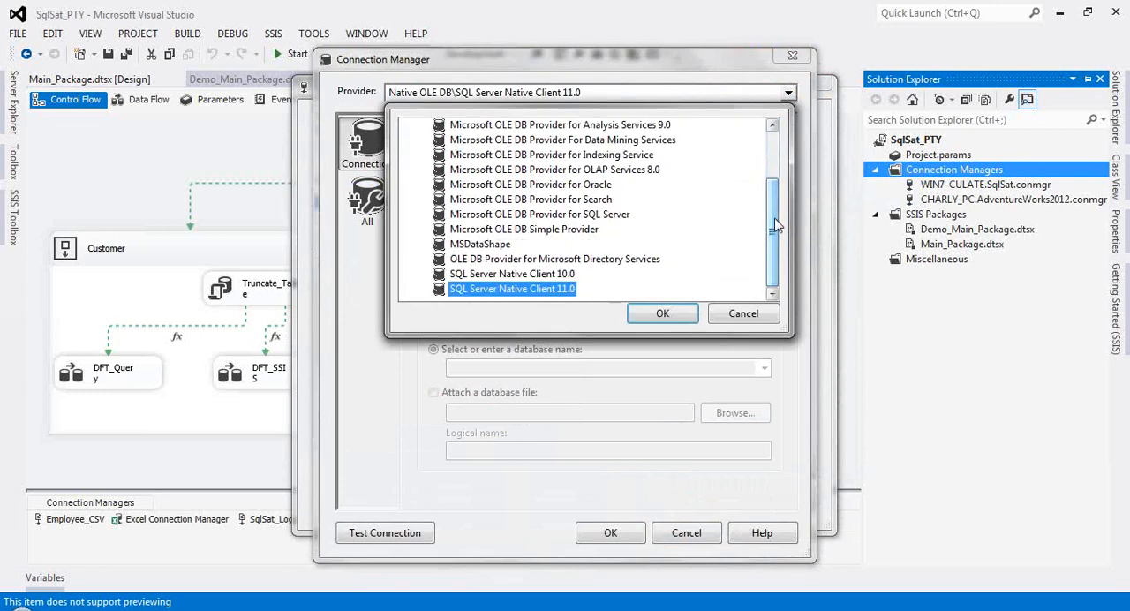
click(765, 314)
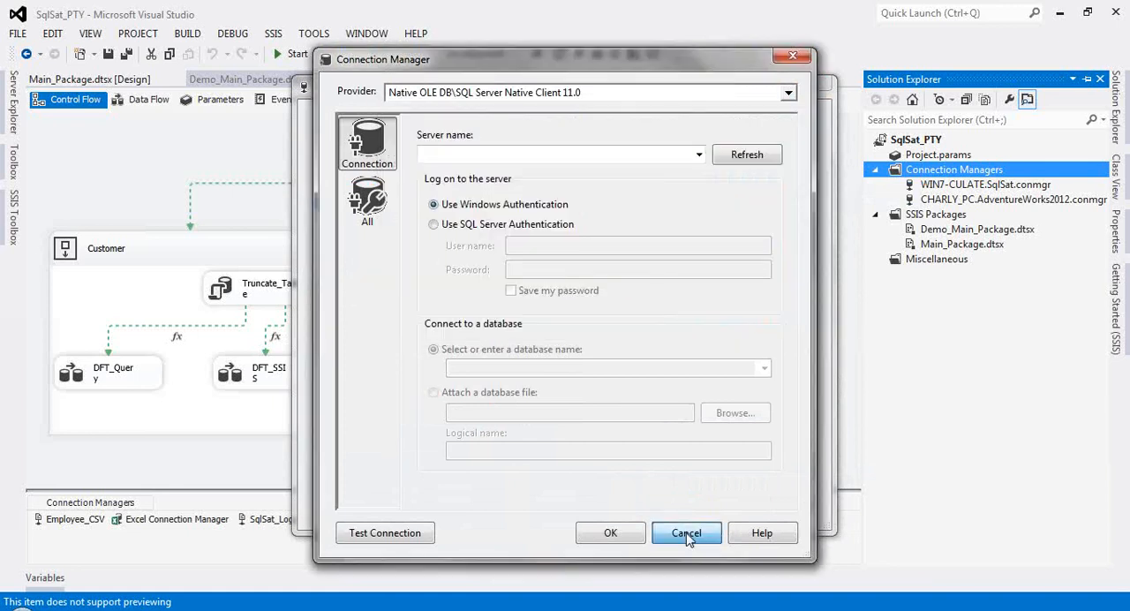
click(686, 533)
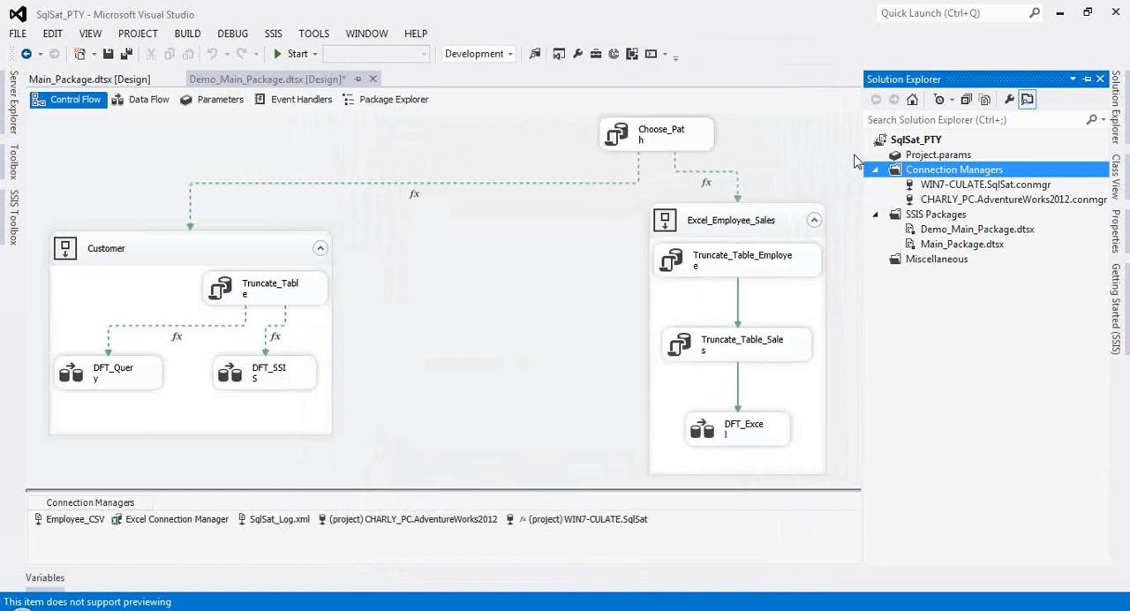
Step: Review the Choose_Path task's SQL settings and the package variables without changes, returning to the control flow
click(634, 145)
double_click(634, 144)
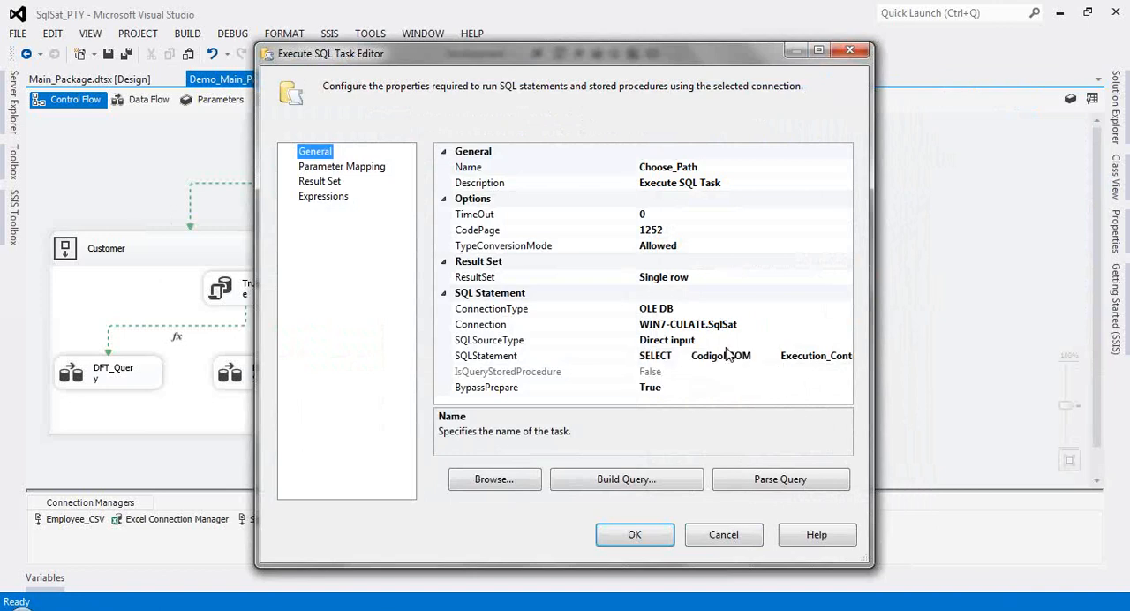
click(731, 540)
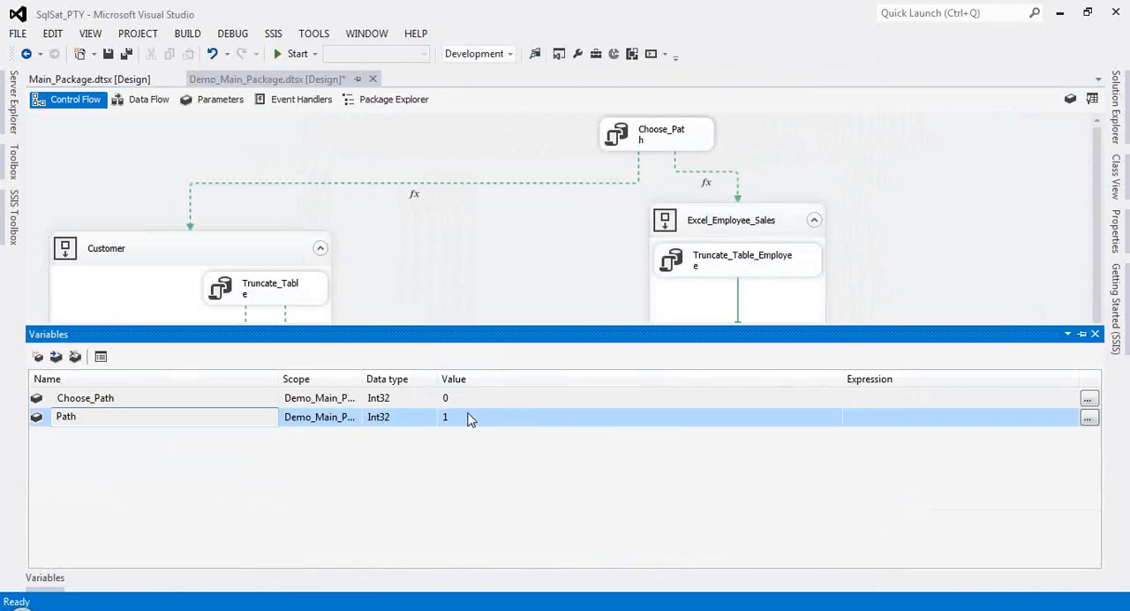
click(483, 262)
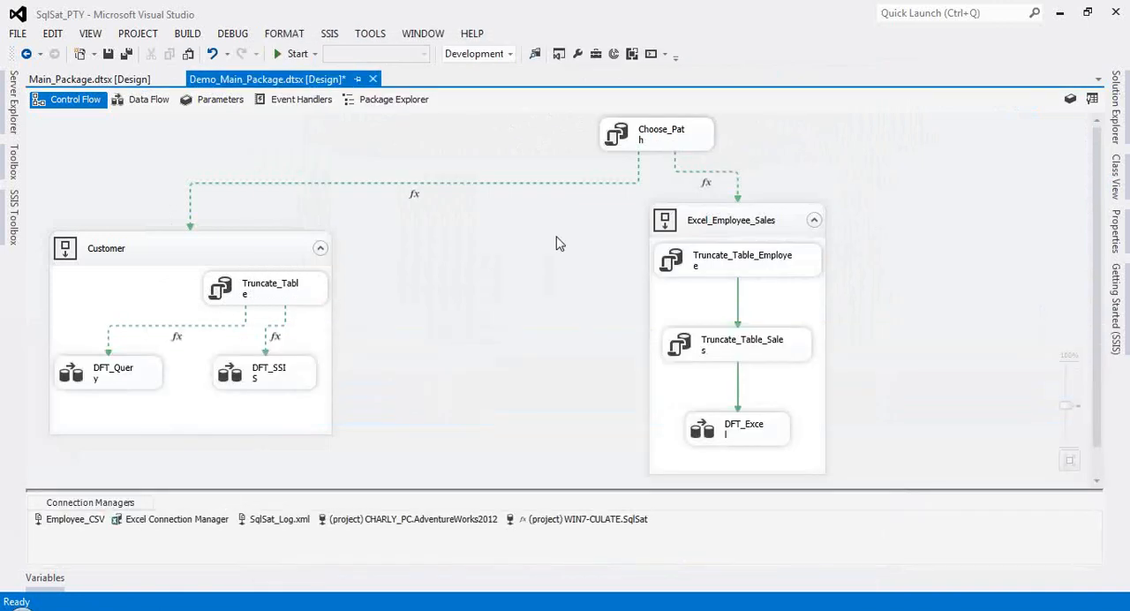
click(547, 182)
Step: Examine the DFT_SSIS data flow in the Customer container from its sources to the destination, then return to the control flow
click(133, 254)
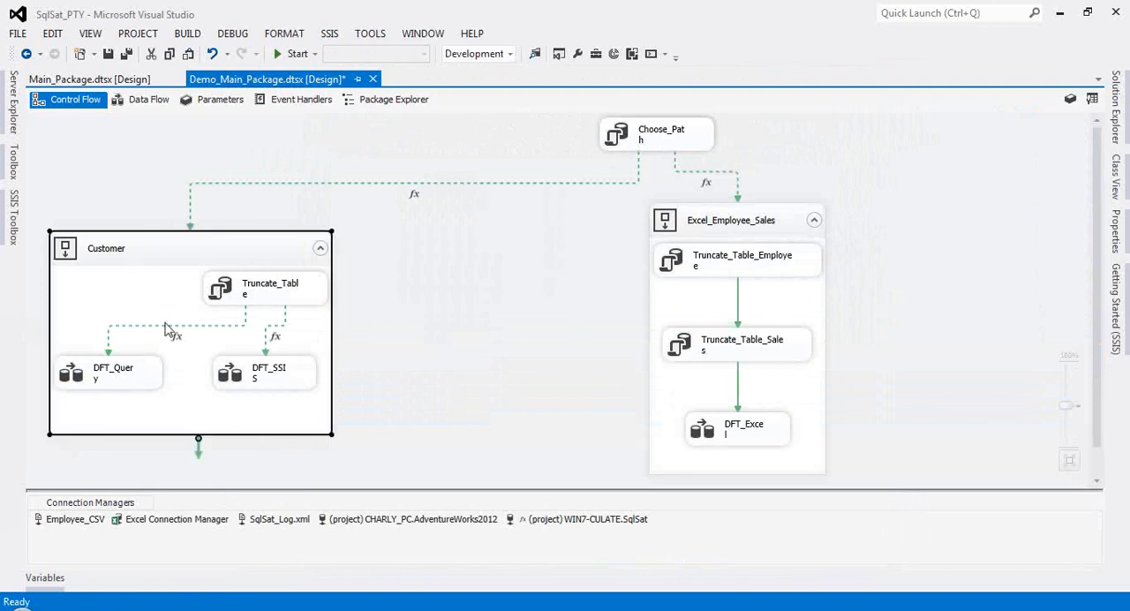
click(133, 389)
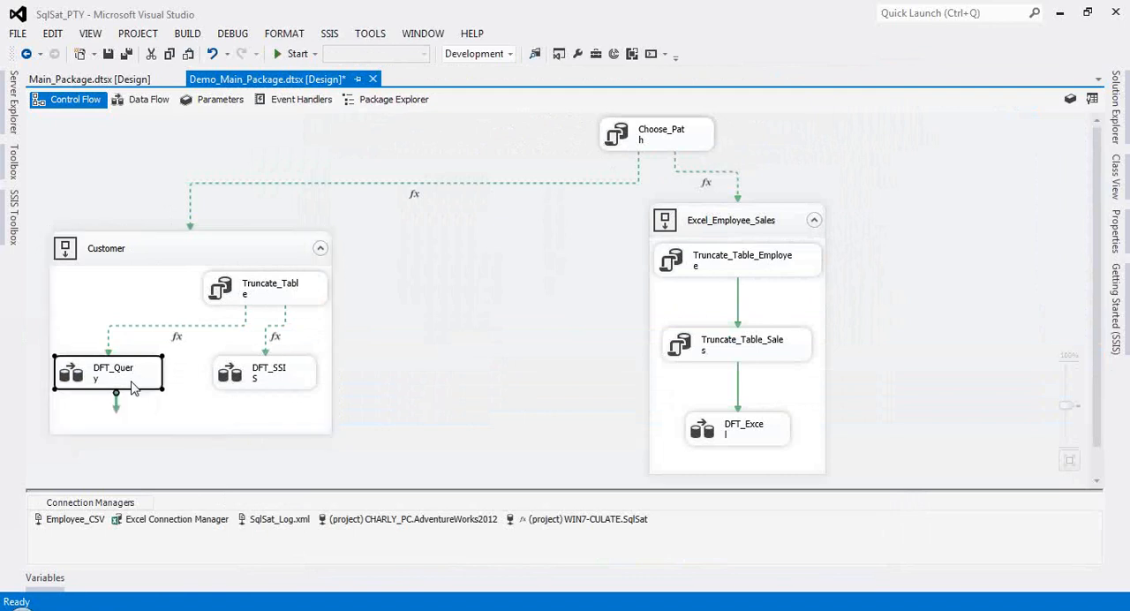
double_click(262, 378)
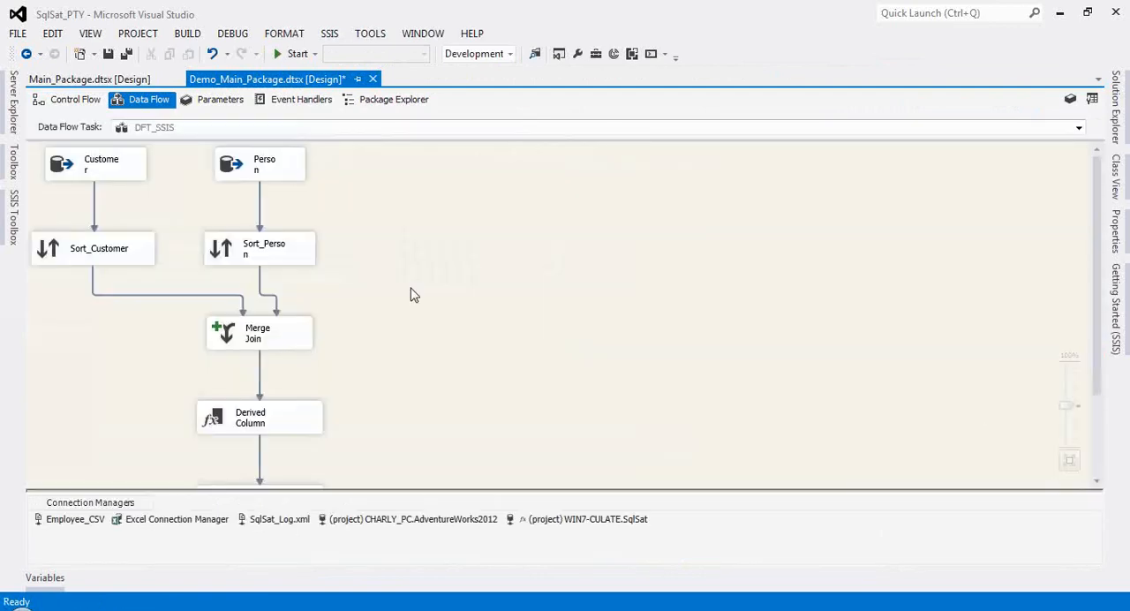
scroll(411, 294, down, 1)
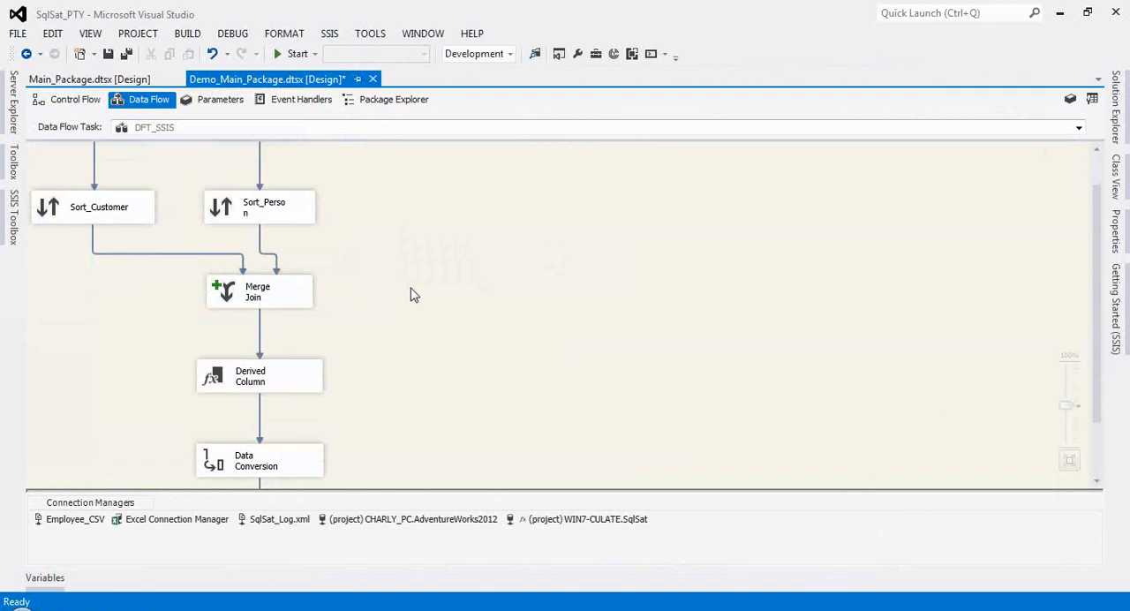
scroll(412, 292, down, 2)
scroll(411, 292, up, 3)
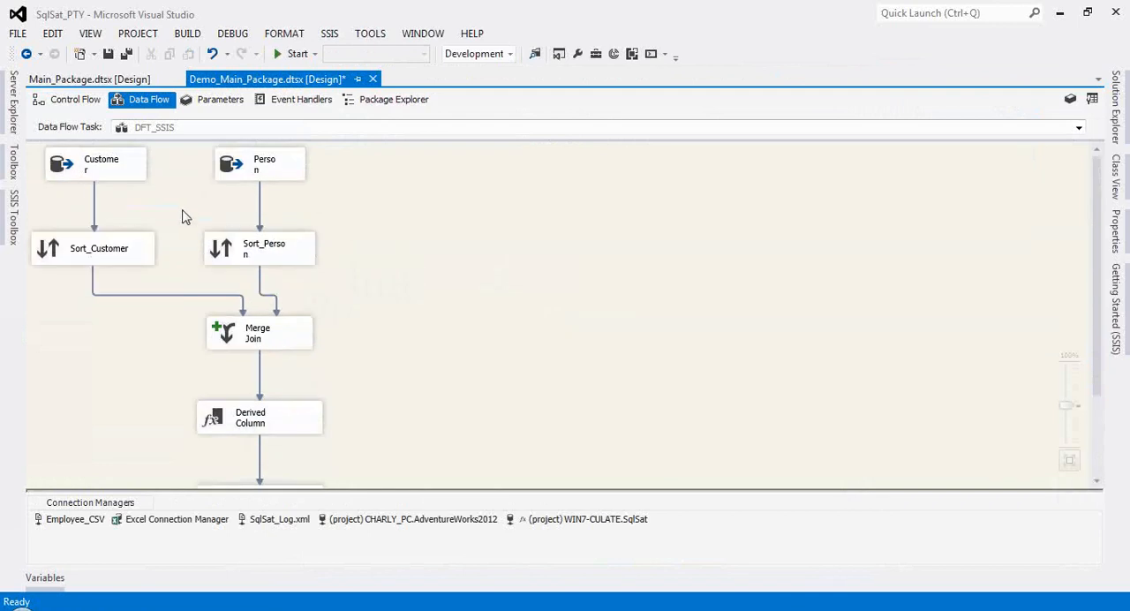
scroll(176, 240, down, 3)
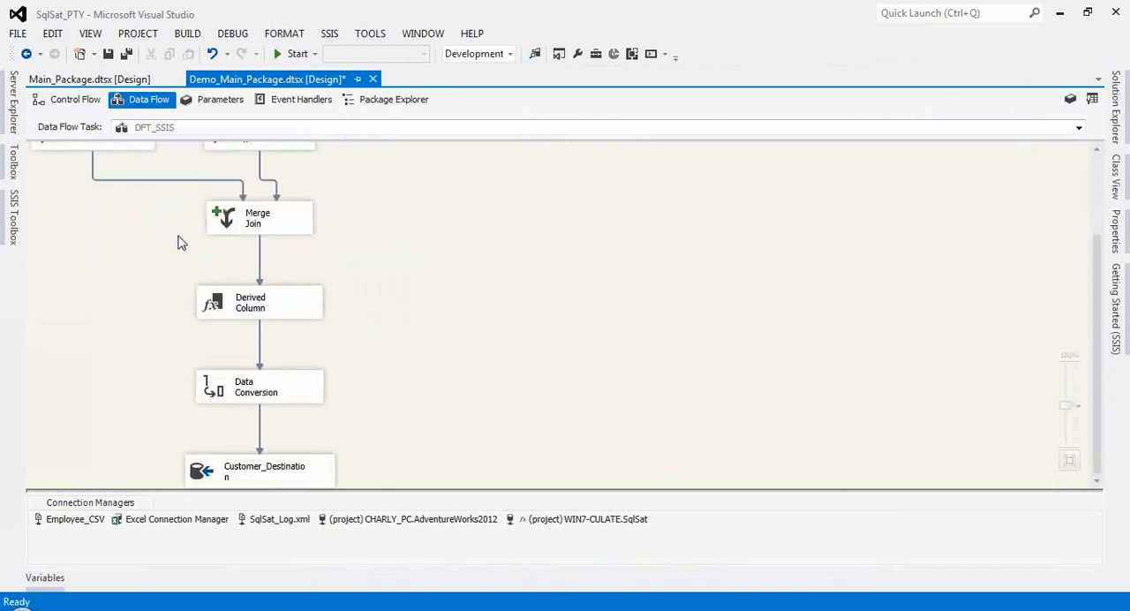
scroll(397, 391, up, 1)
scroll(398, 390, up, 2)
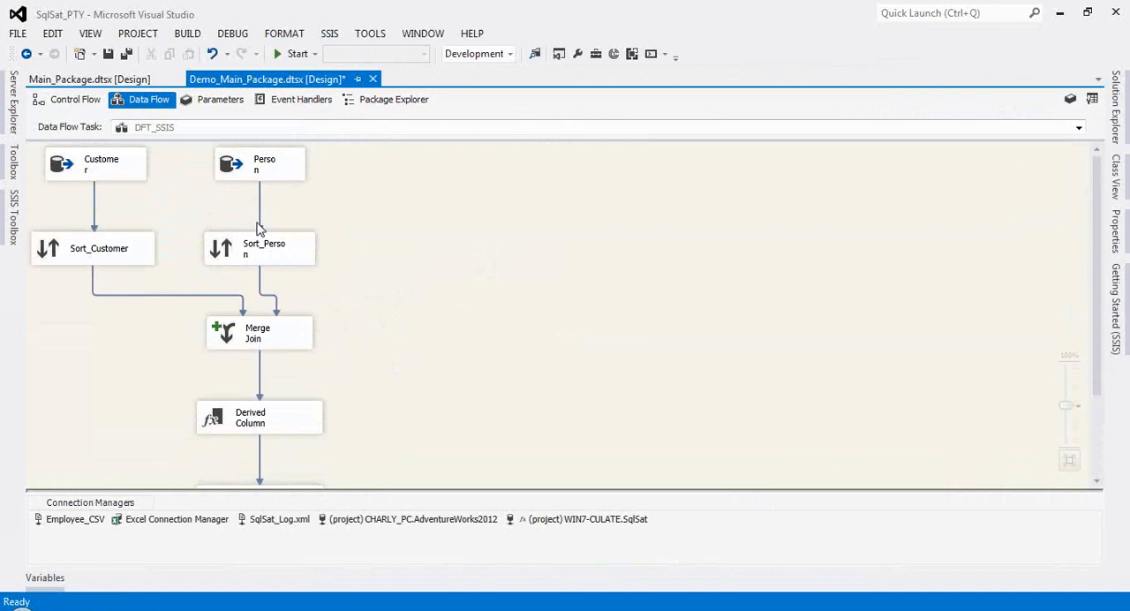
click(74, 105)
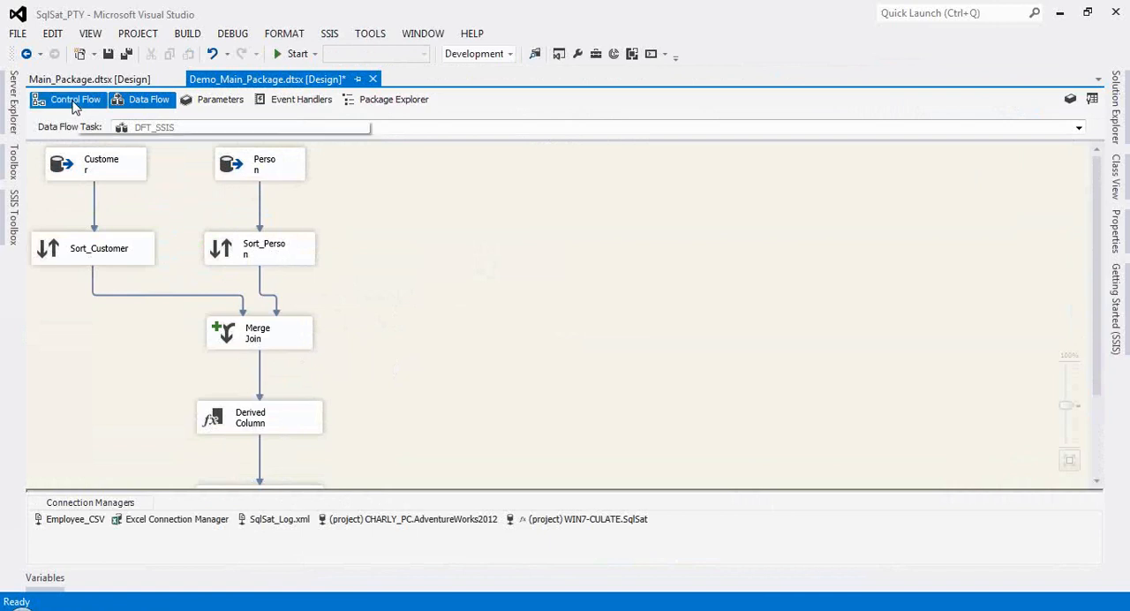
Step: View the DFT_Query data flow in the Customer container and return to the control flow
click(122, 371)
double_click(122, 371)
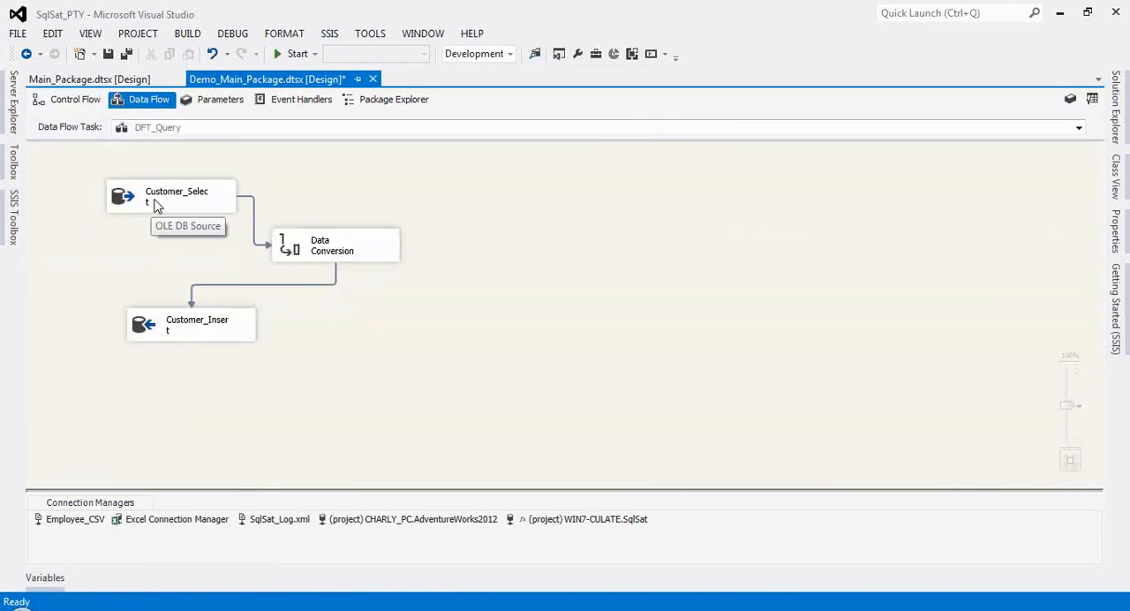
click(74, 100)
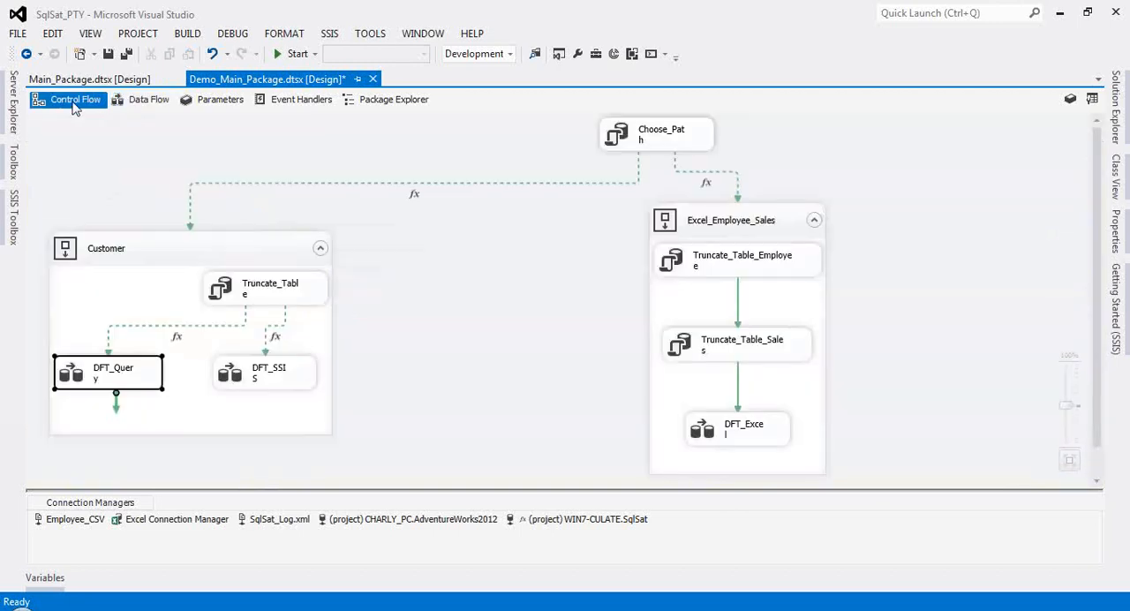
Step: View the properties of the Excel_Employee_Sales sequence container, leaving its name as it is
click(730, 229)
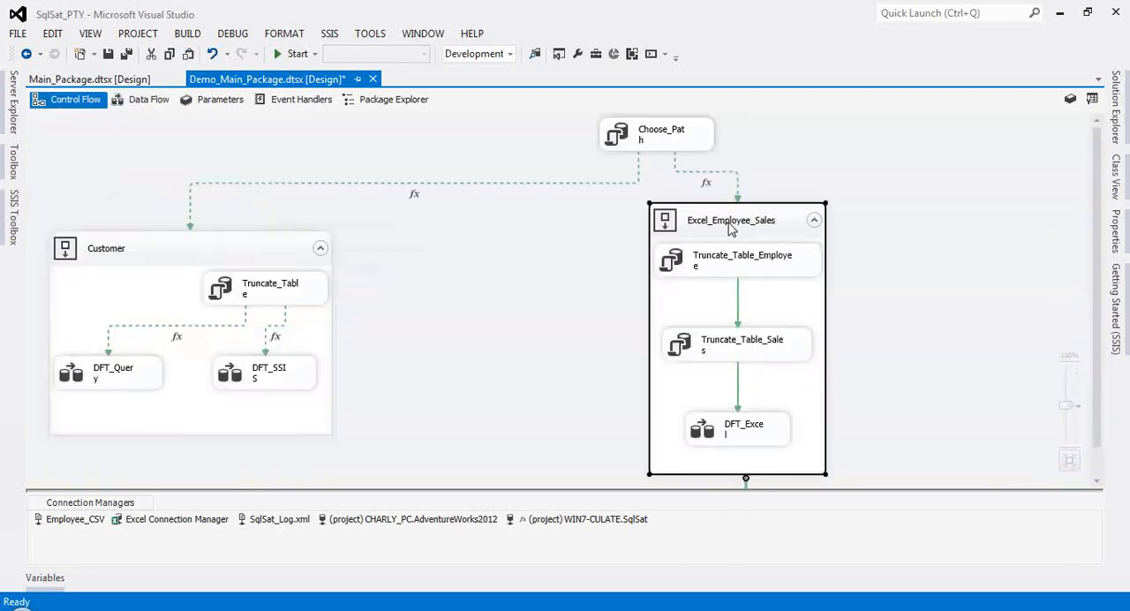
double_click(729, 225)
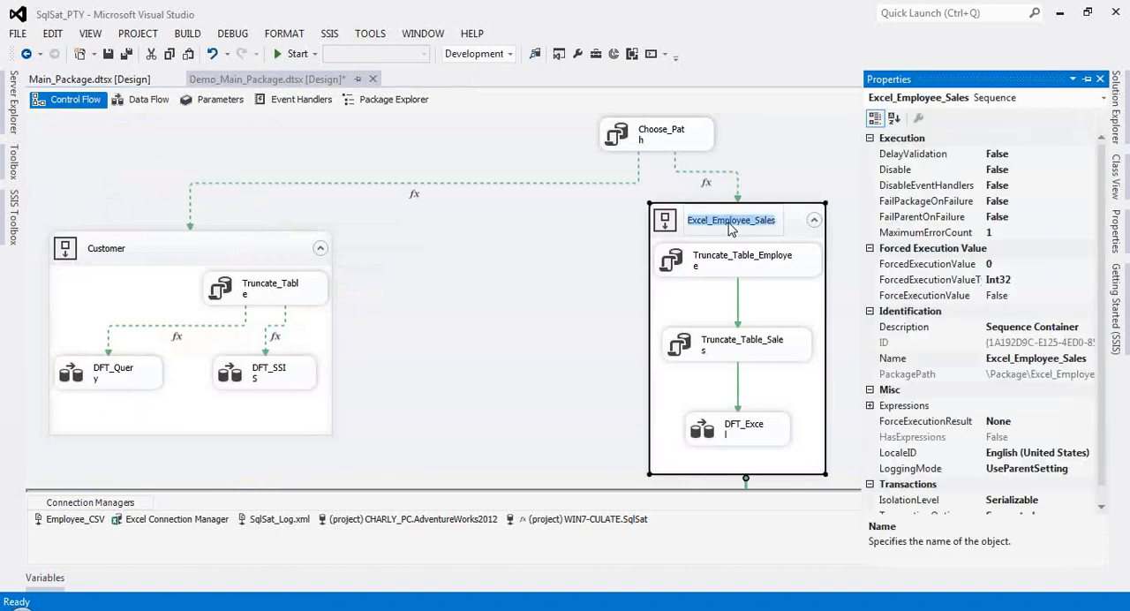
click(521, 379)
Step: Check the file path and version settings of the Excel Connection Manager, then close it without changes
click(168, 526)
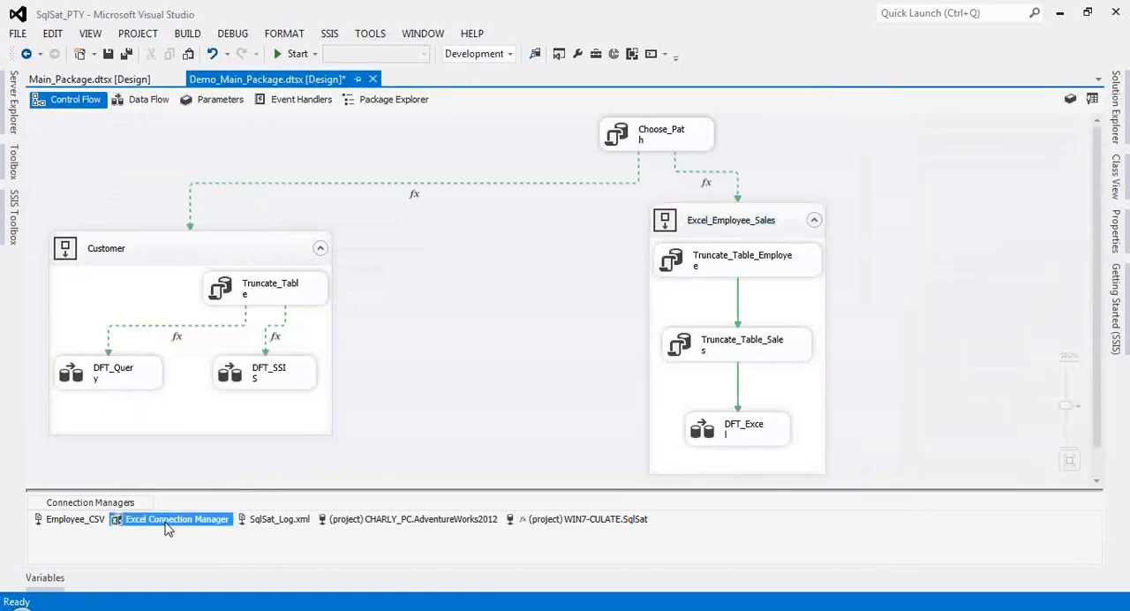
double_click(167, 526)
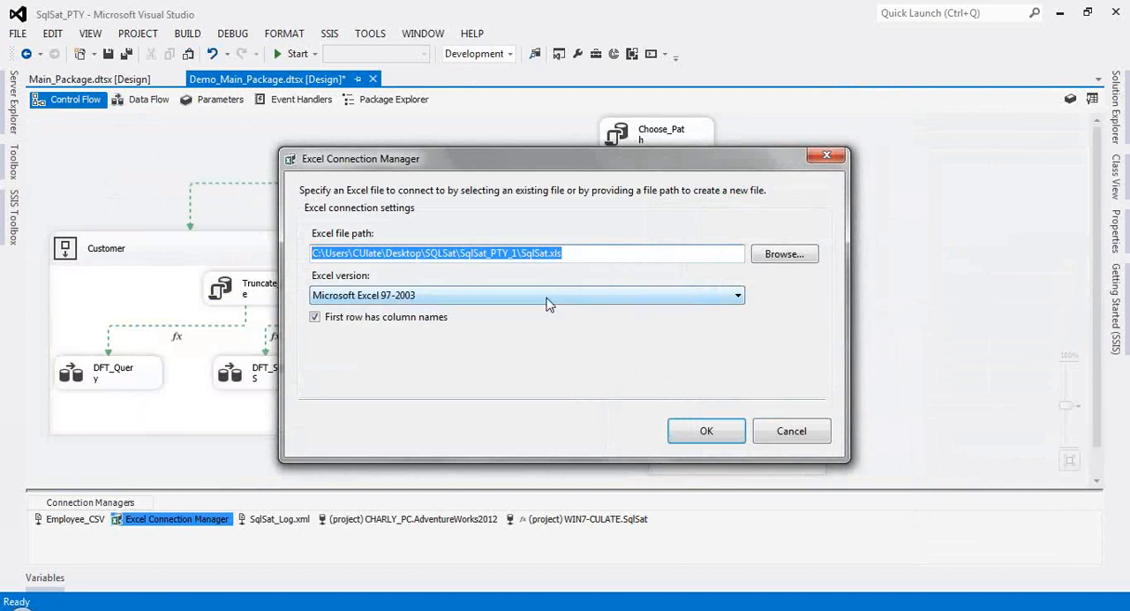
click(794, 436)
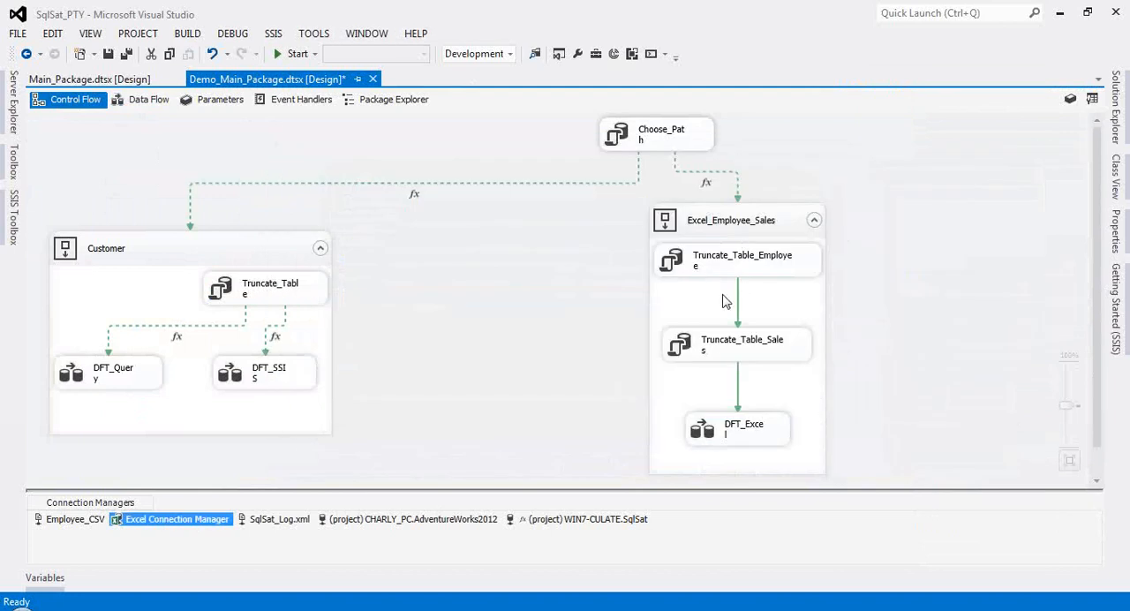
Step: Look over the Truncate_Table_Employee and Truncate_Table_Sales tasks inside the Excel_Employee_Sales container
click(719, 353)
click(713, 276)
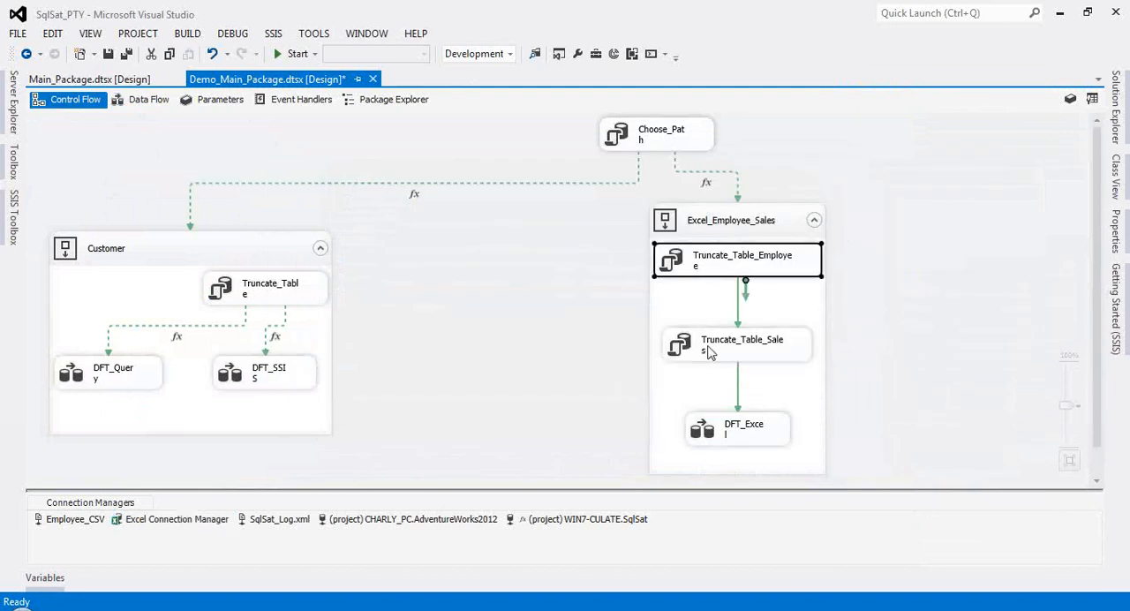
click(709, 351)
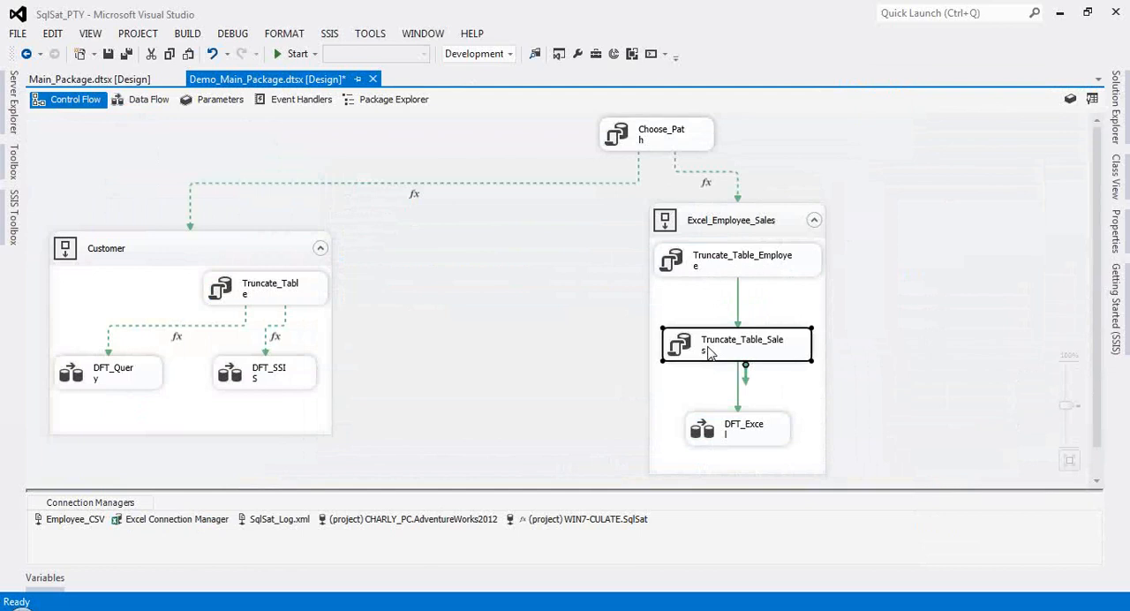
click(677, 399)
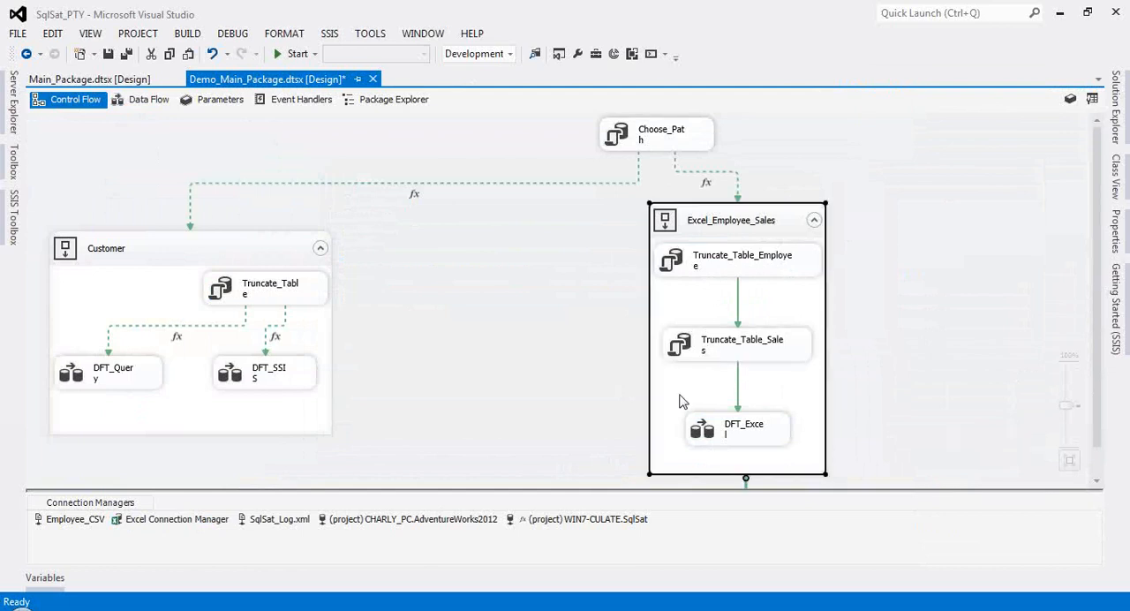
click(716, 267)
click(701, 337)
click(705, 265)
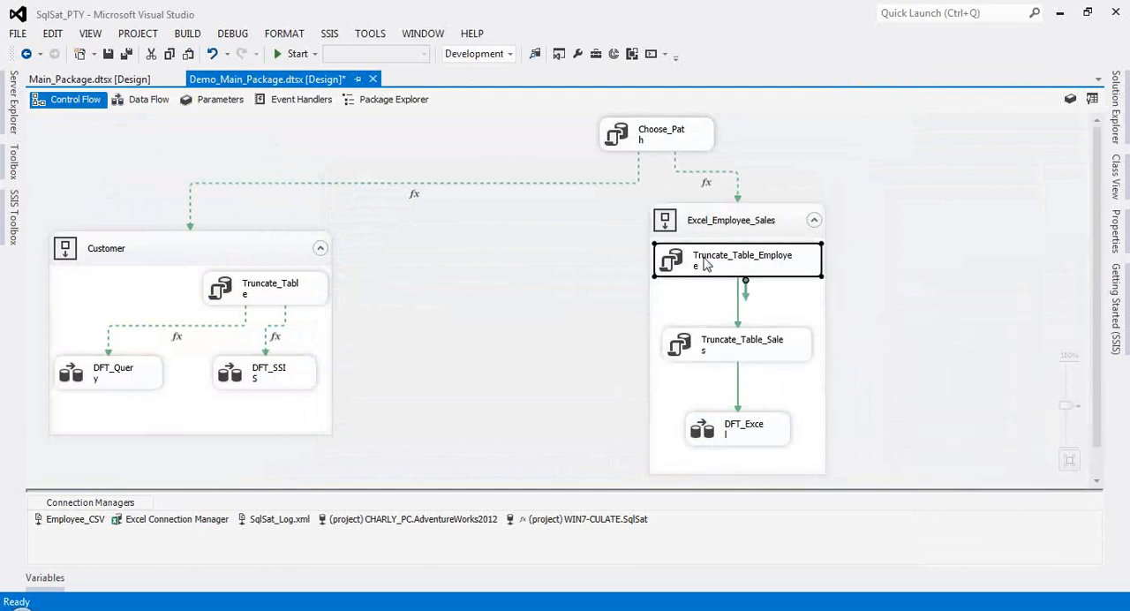
click(706, 299)
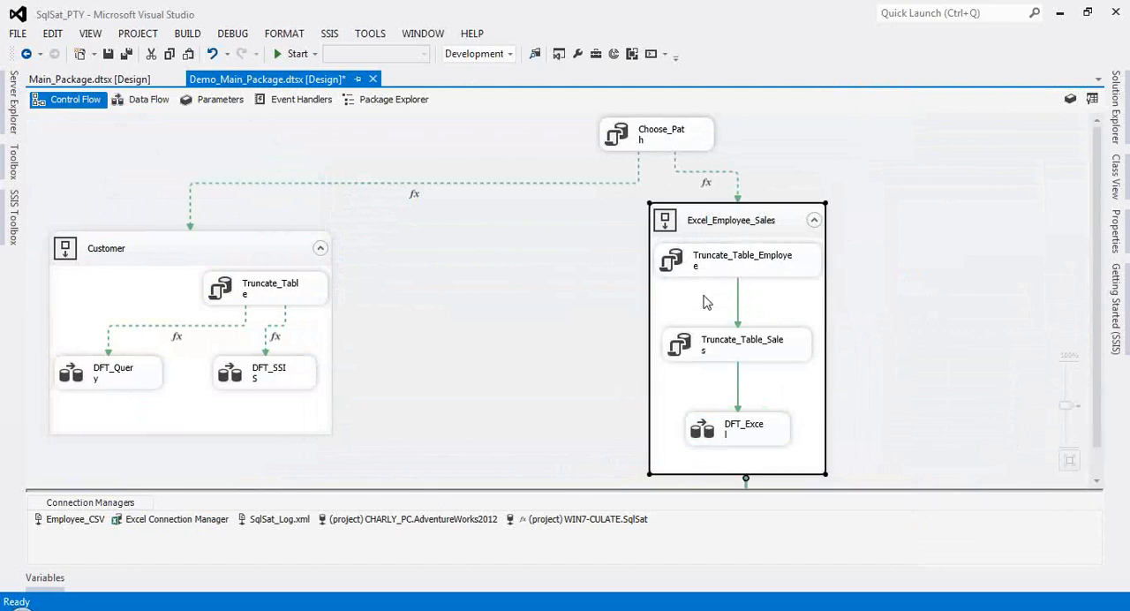
click(711, 271)
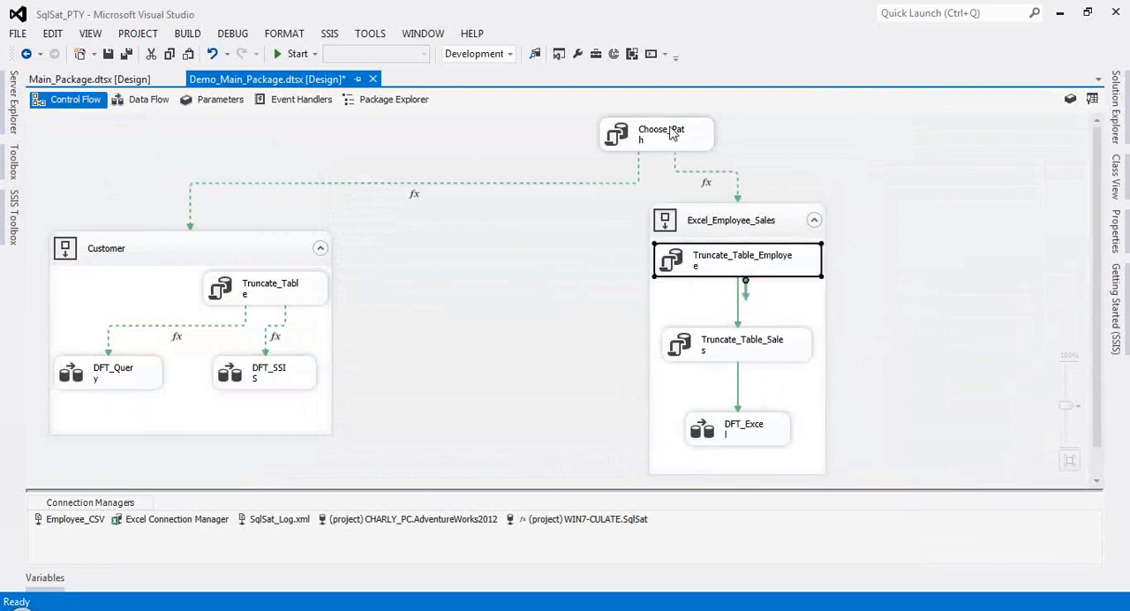
click(731, 228)
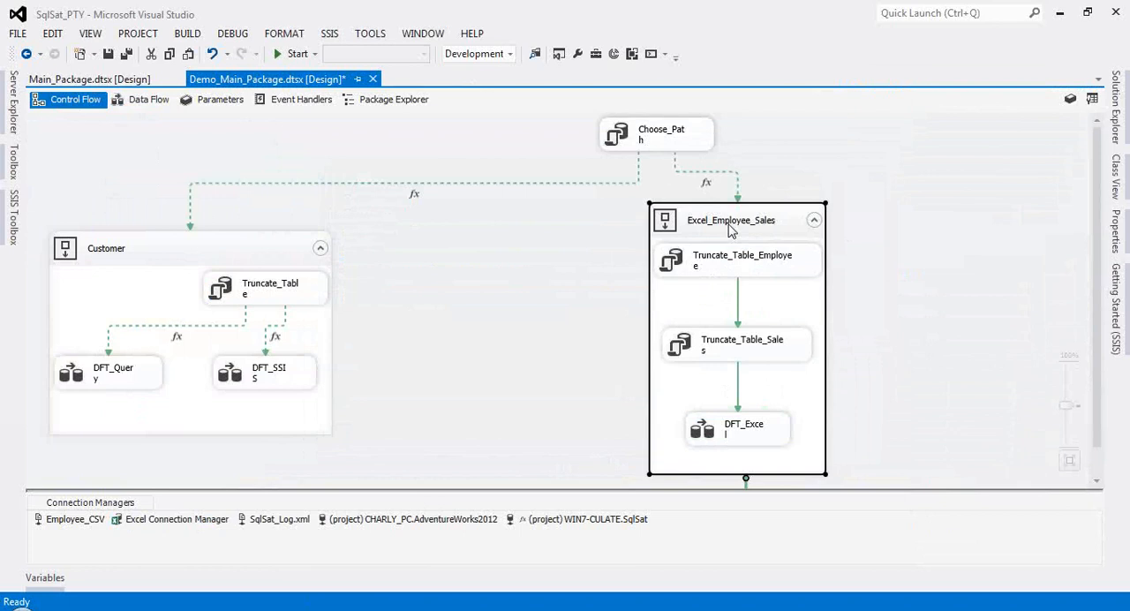
click(730, 261)
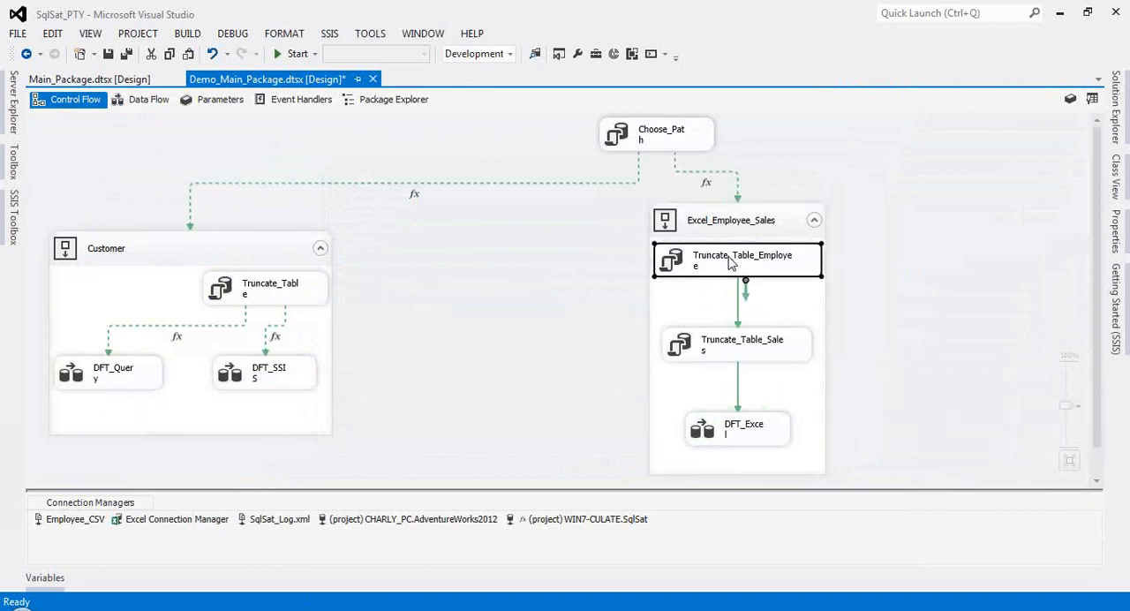
click(740, 351)
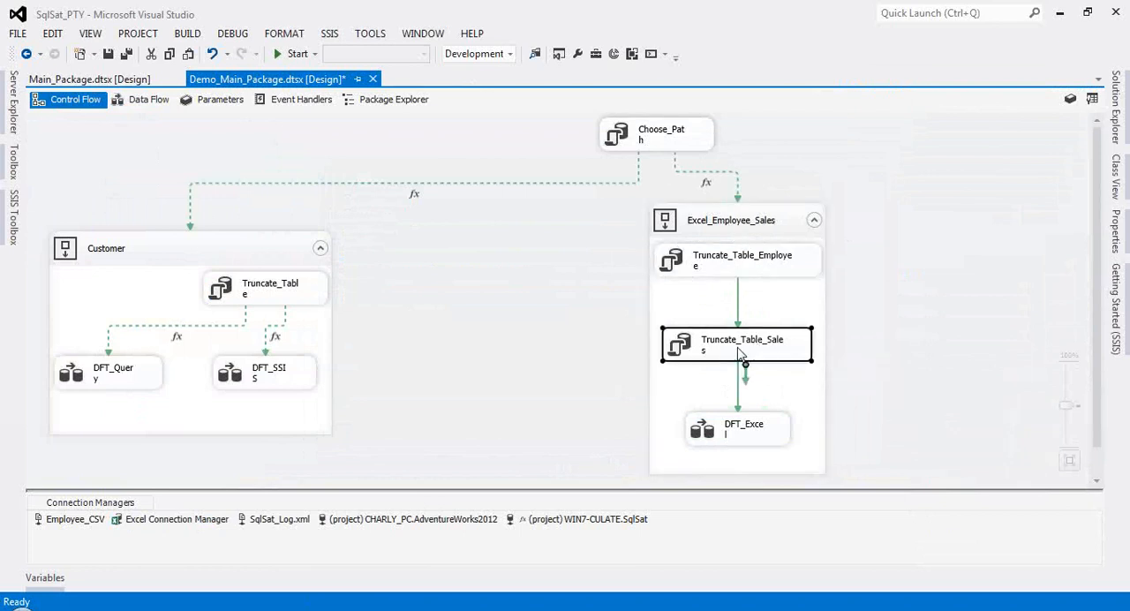
Step: Open the DFT_Excel data flow and examine its Sales_Excel and Employee_Excel source branches
double_click(708, 432)
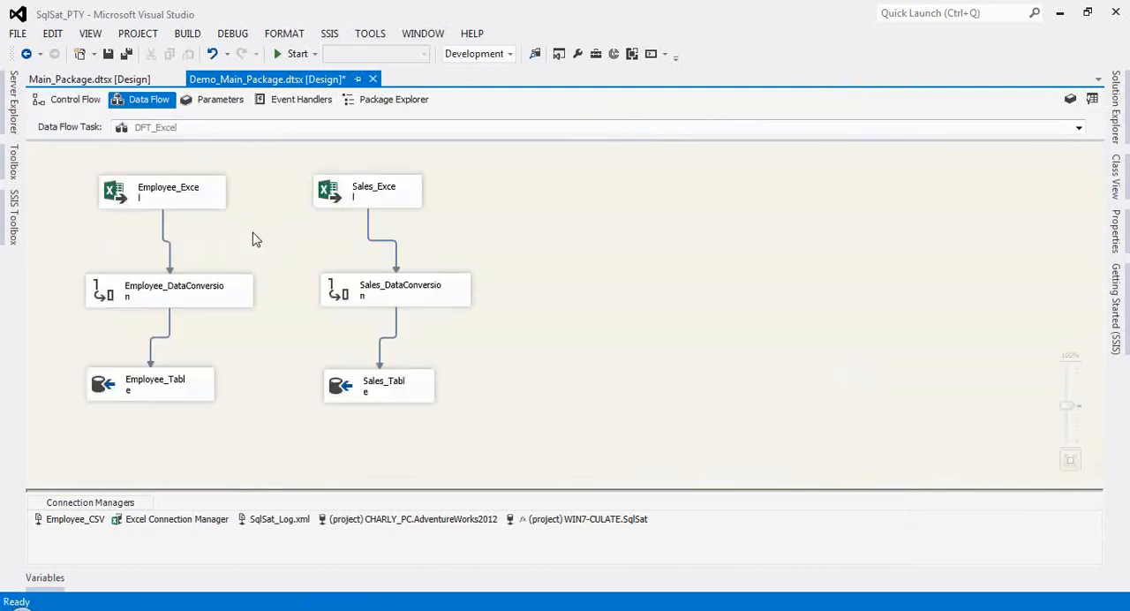
click(379, 196)
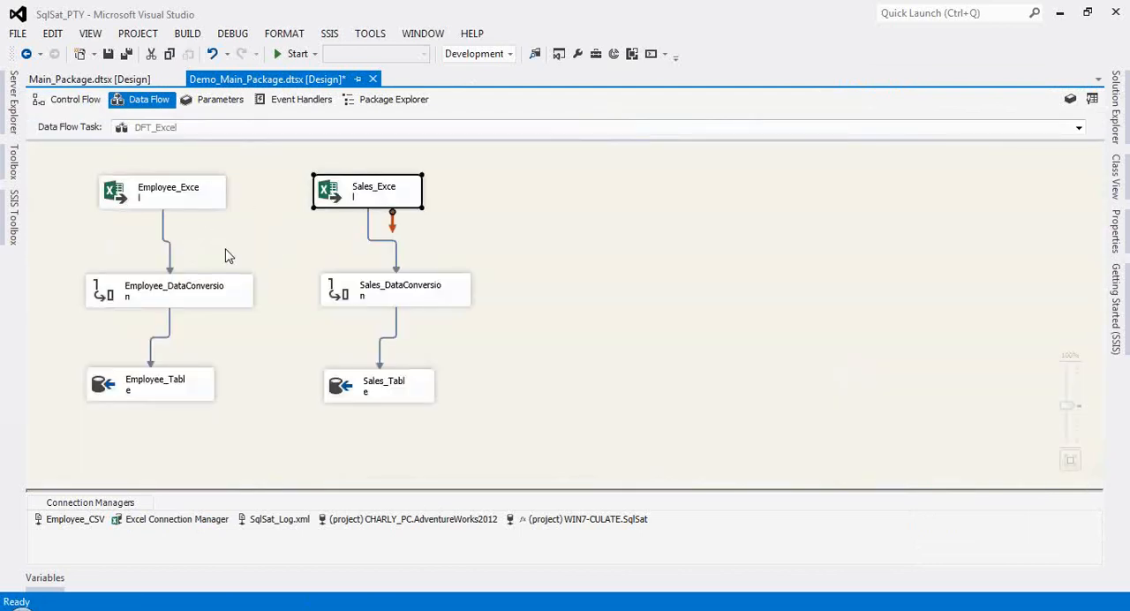
click(130, 193)
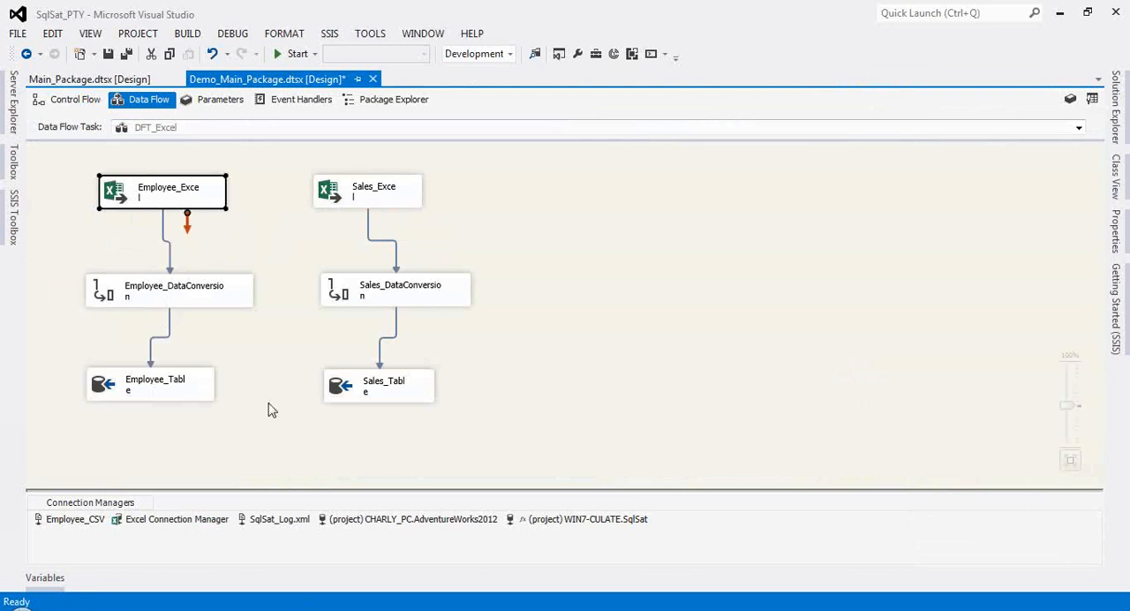
Step: Return to the control flow and add a Sequence Container between the Customer and Excel_Employee_Sales containers
click(383, 397)
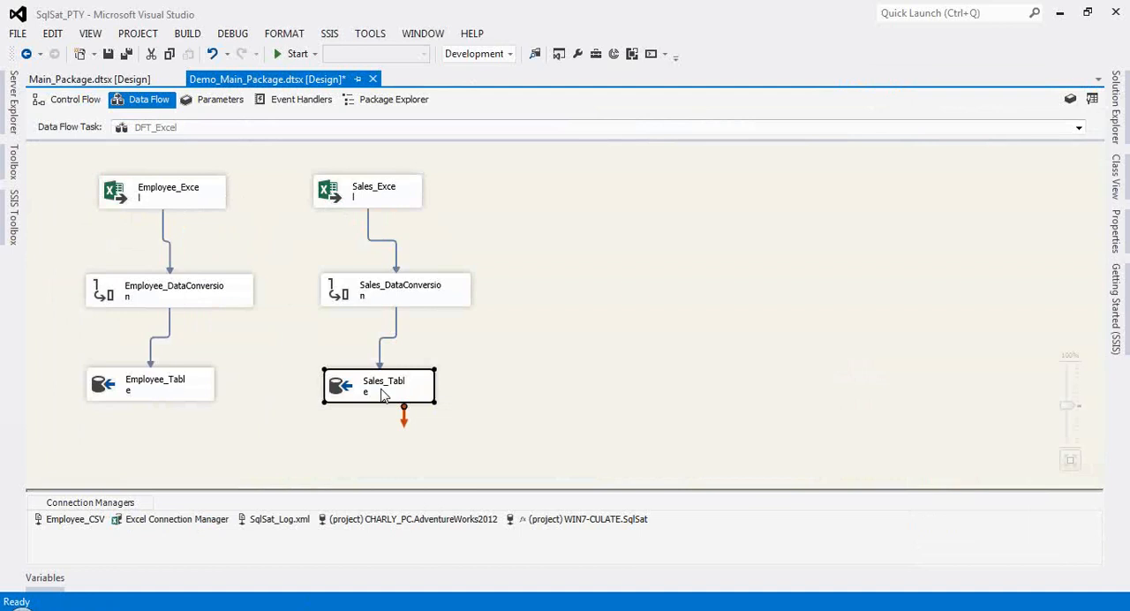
click(67, 103)
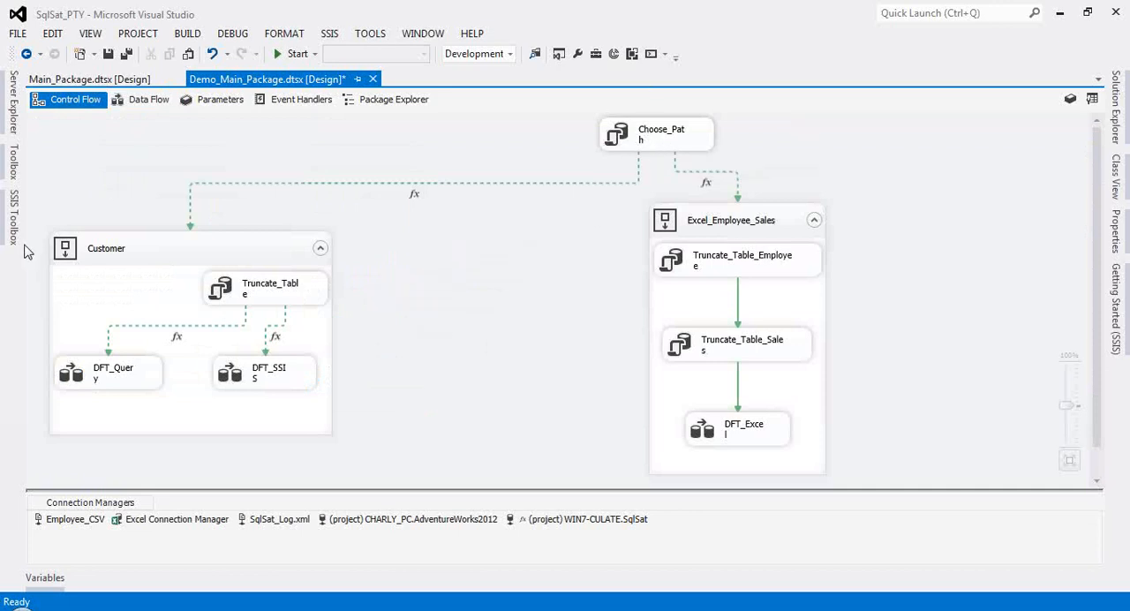
click(158, 251)
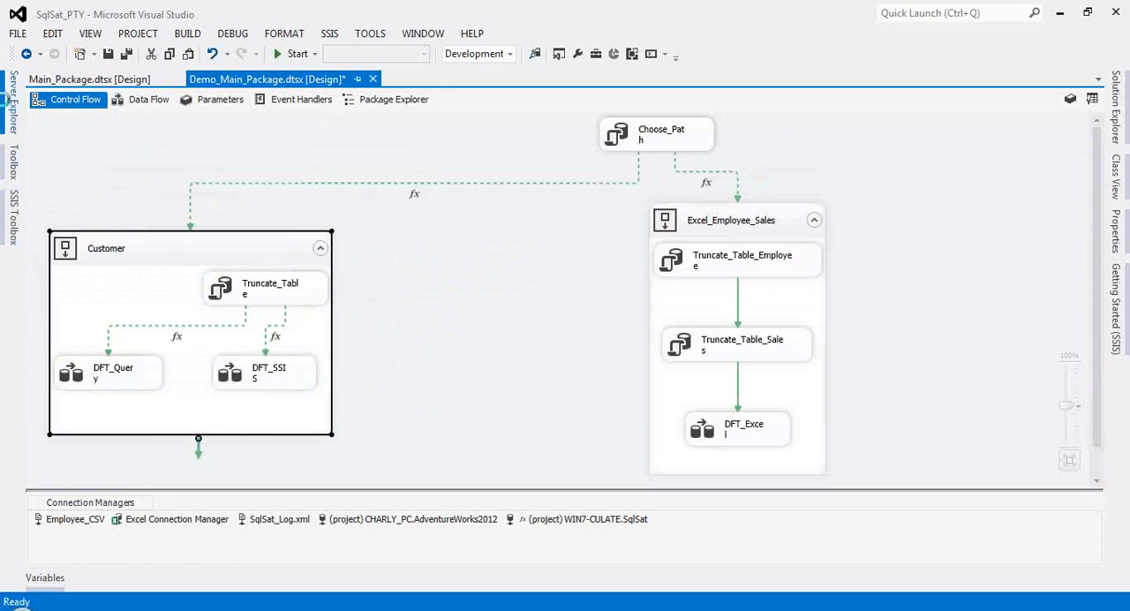
click(12, 216)
scroll(100, 281, down, 2)
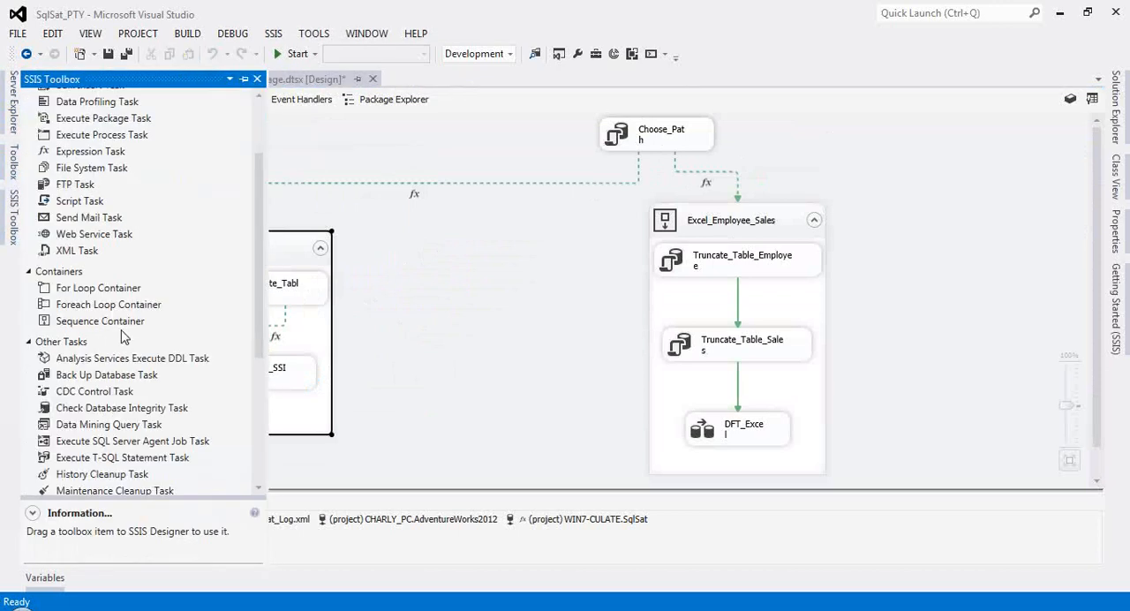
scroll(112, 289, up, 2)
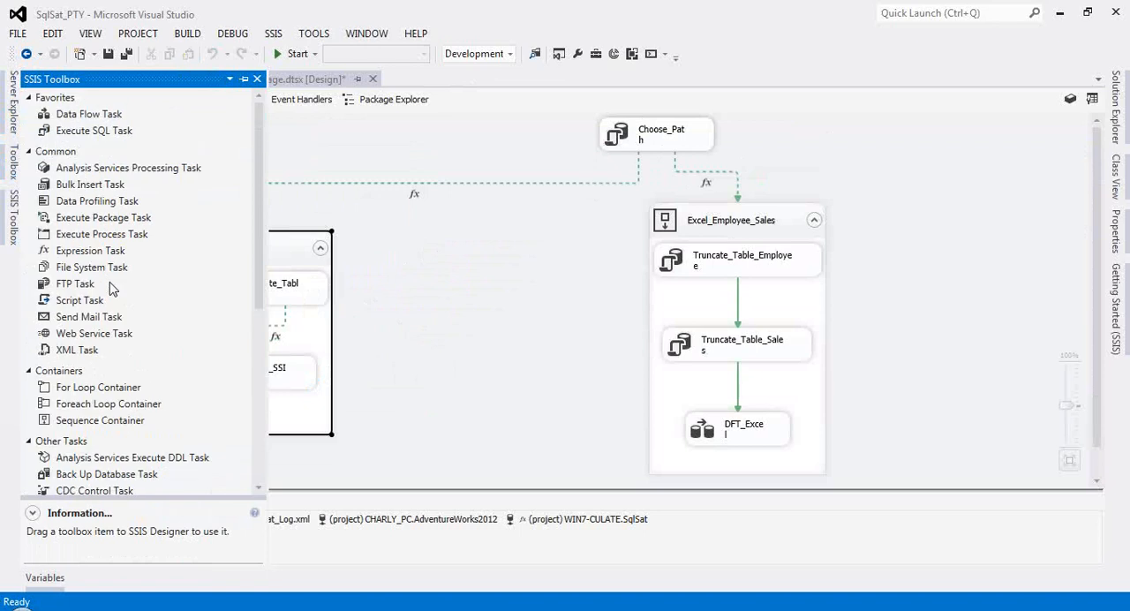
scroll(112, 290, down, 7)
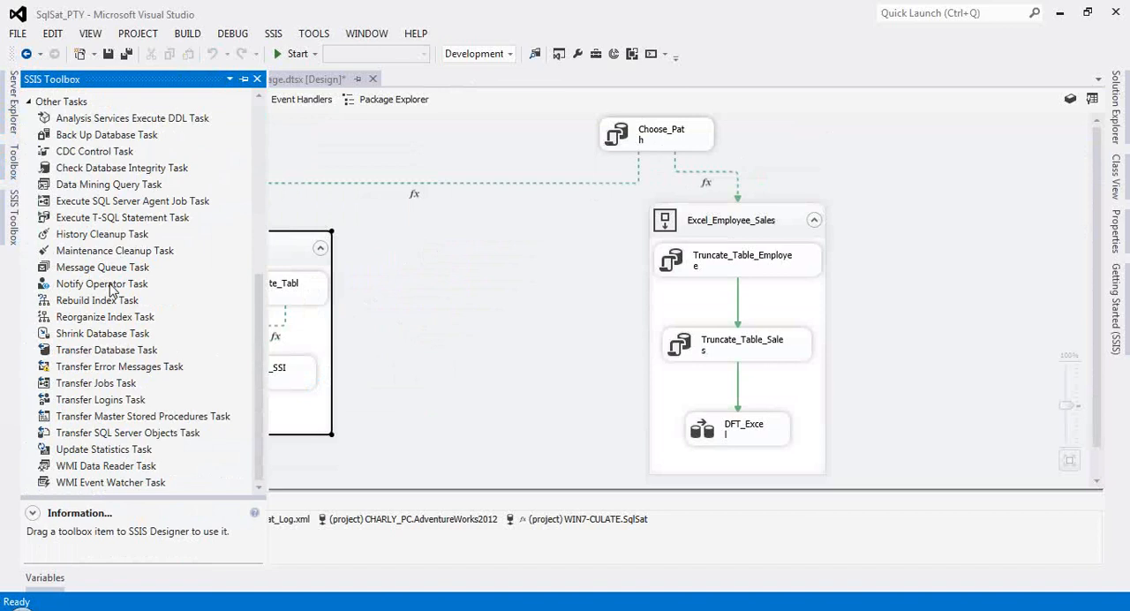
scroll(112, 291, up, 2)
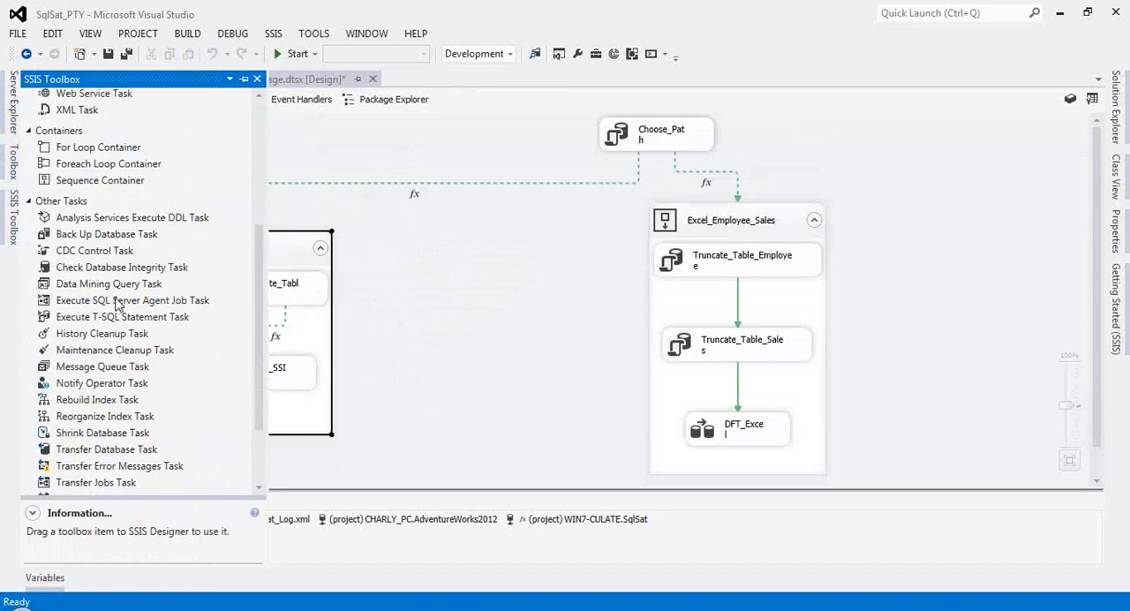
drag(99, 180, 443, 251)
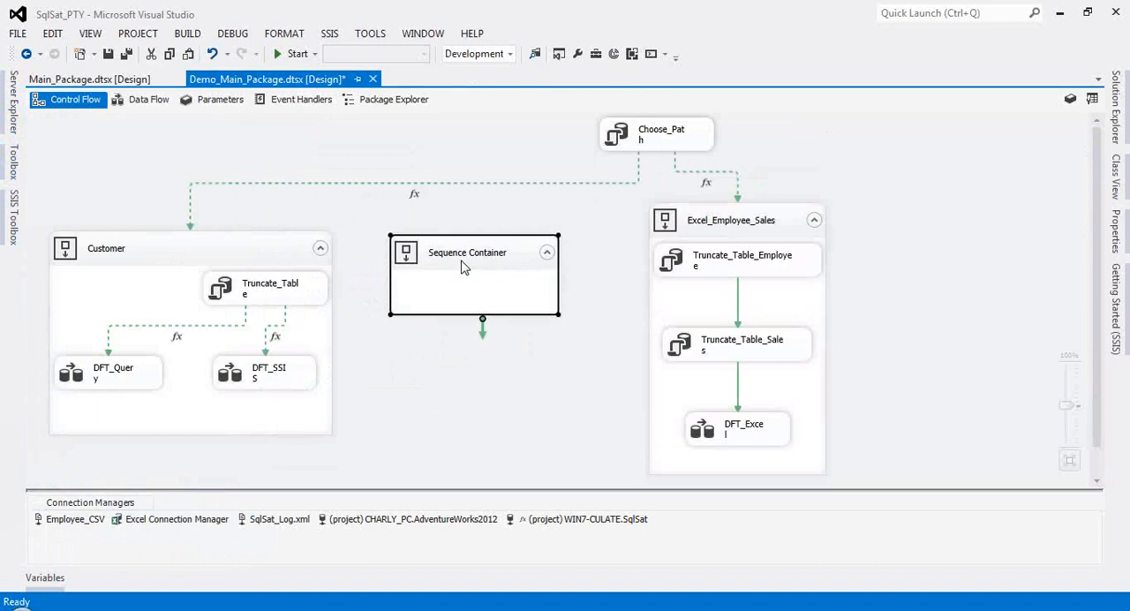
Step: Rename the new sequence container to CSV and stretch it downward to make room for tasks
click(468, 256)
key(BackSpace)
key(Return)
drag(482, 319, 476, 438)
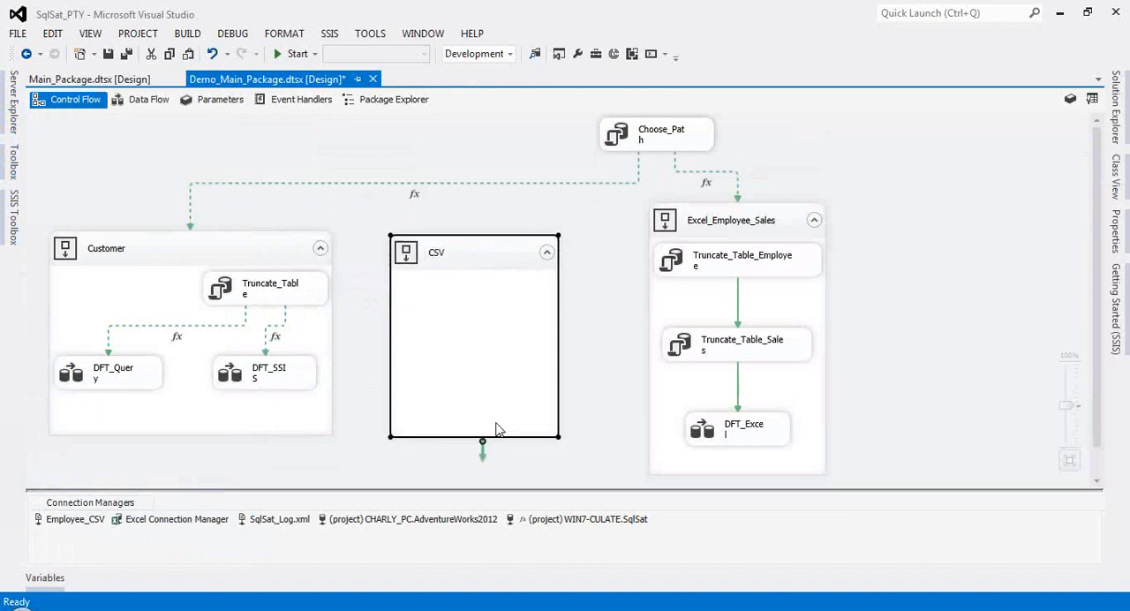
Step: Add a Data Flow Task inside the CSV container and open its data flow
click(15, 225)
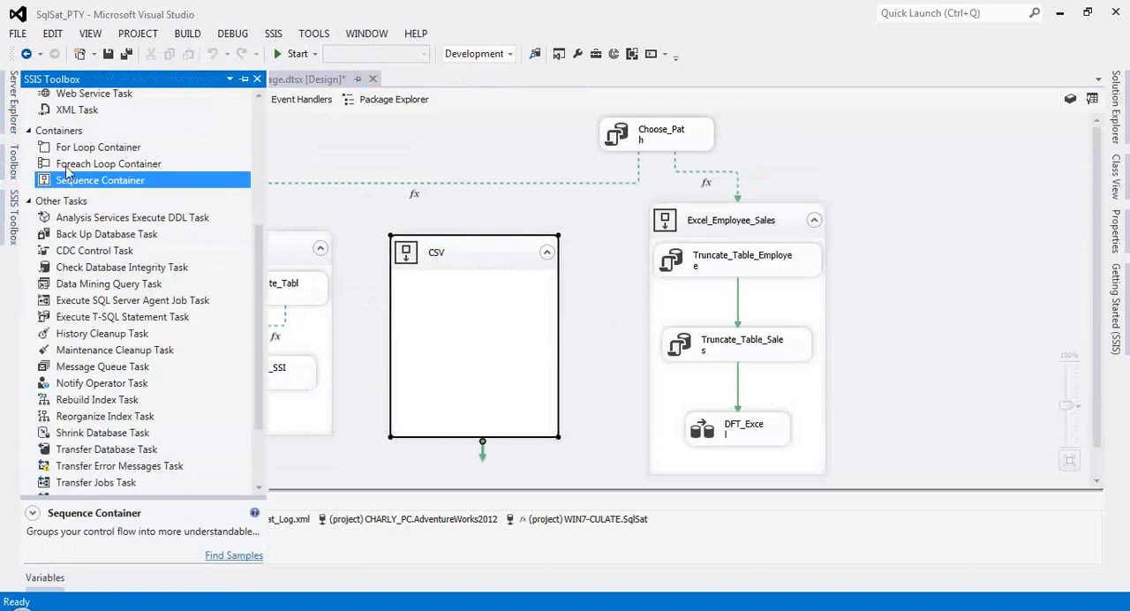
scroll(70, 174, up, 5)
drag(91, 119, 432, 359)
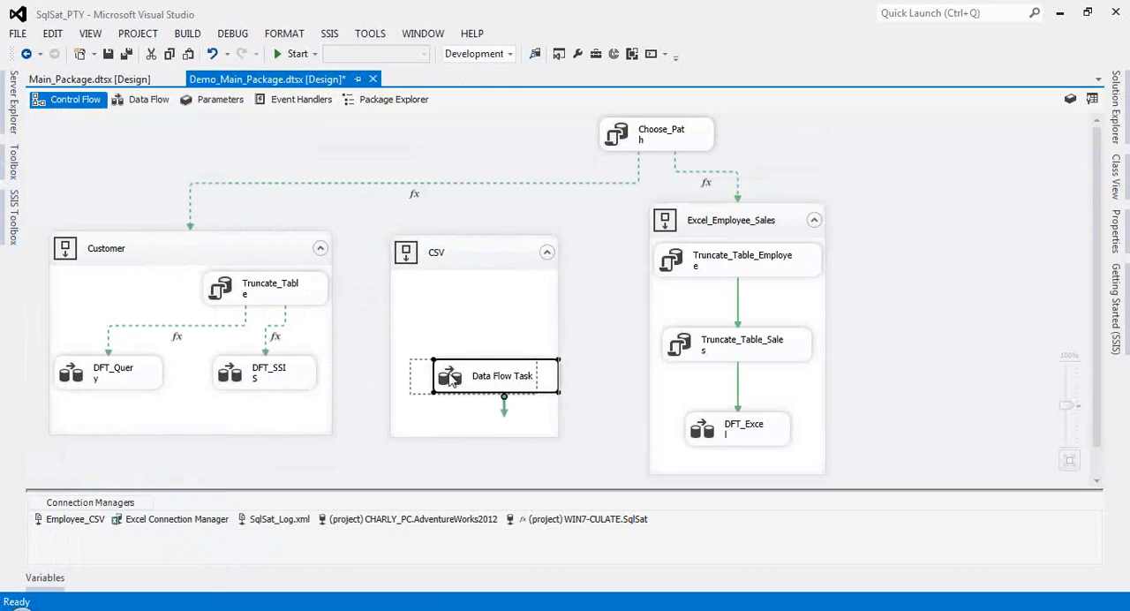
double_click(430, 380)
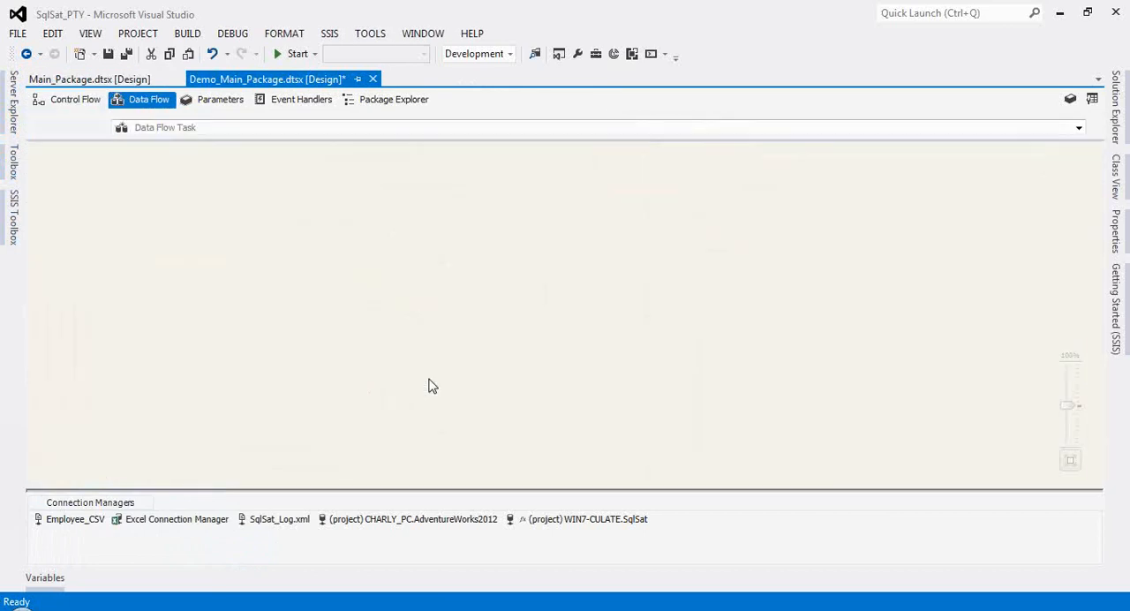
Step: Add a Flat File Source with an OLE DB Destination below it to the data flow, deleting the mistakenly placed Excel Source
click(13, 228)
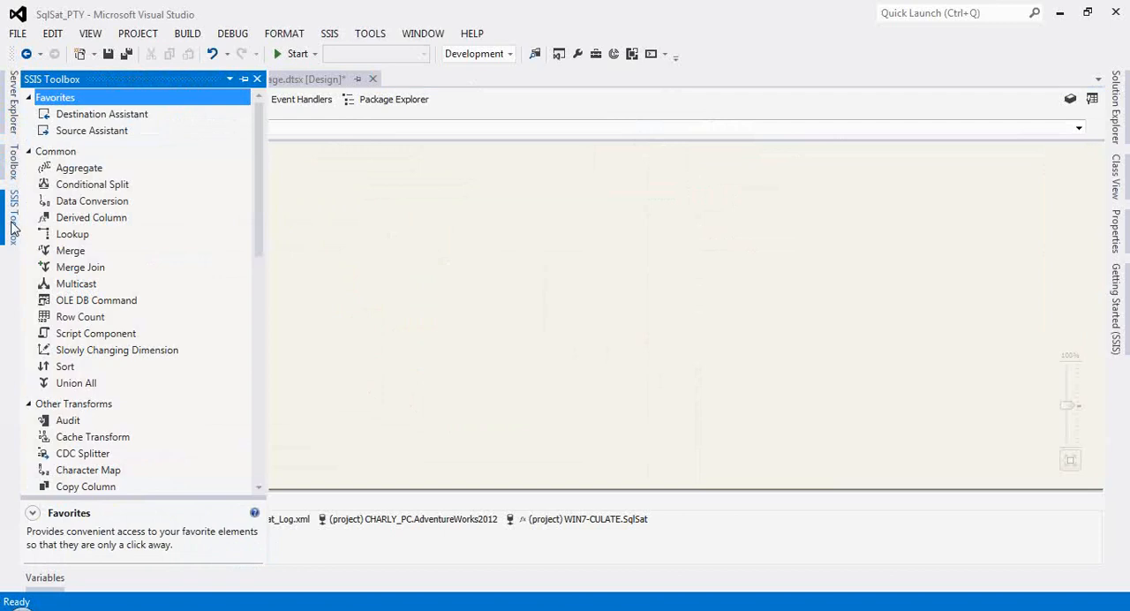
scroll(85, 132, down, 10)
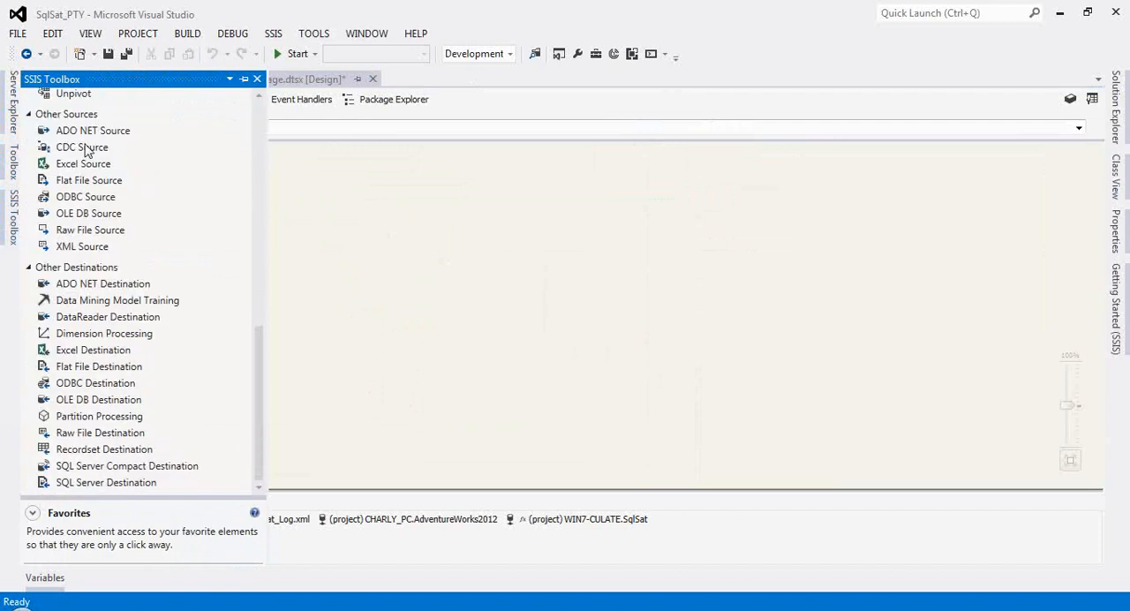
drag(84, 163, 272, 166)
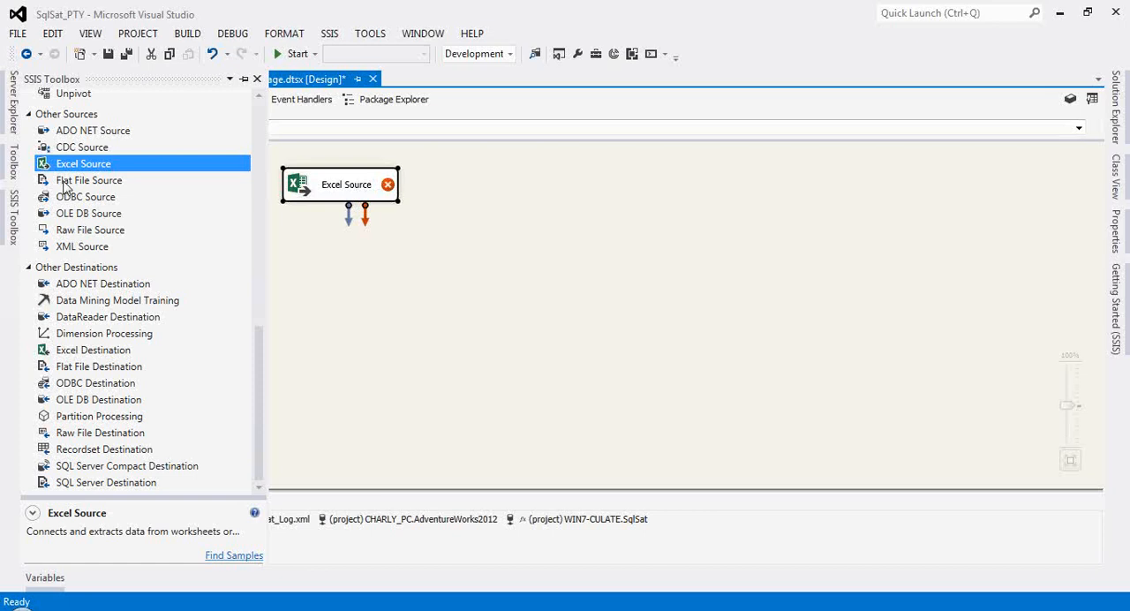
drag(63, 183, 230, 175)
click(323, 194)
key(Delete)
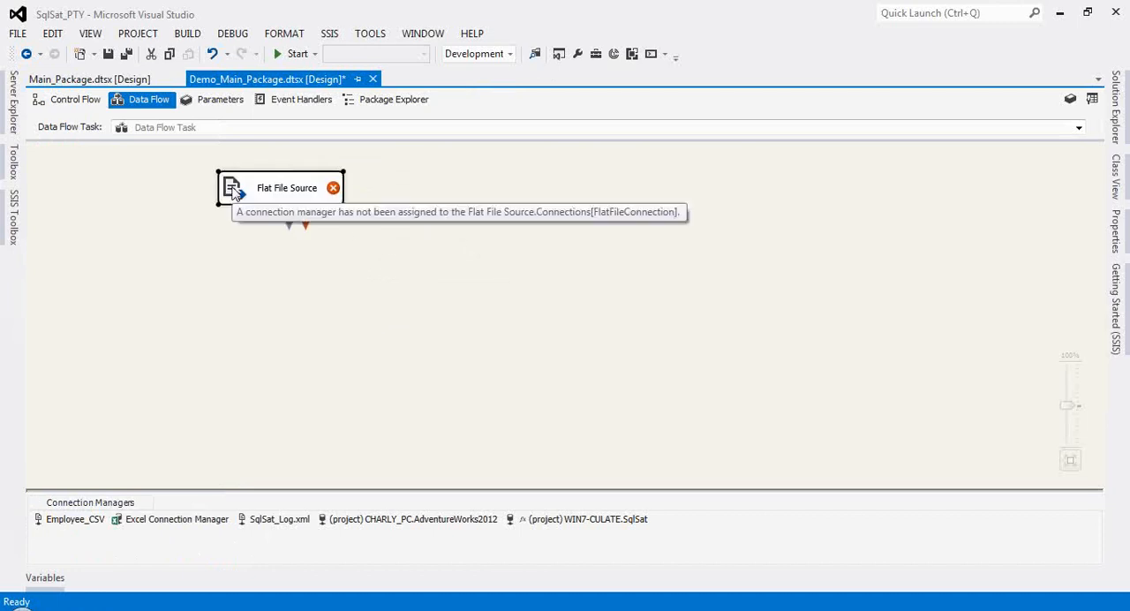
click(13, 216)
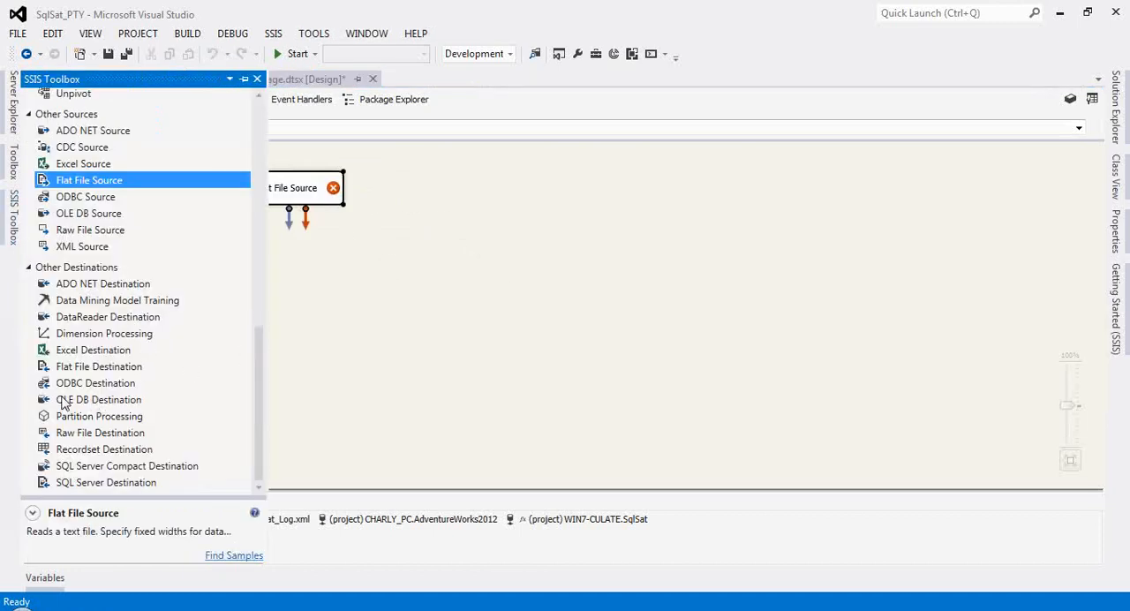
drag(63, 402, 309, 333)
Step: Check which connection manager the Flat File Source uses, then close its editor without saving
click(246, 196)
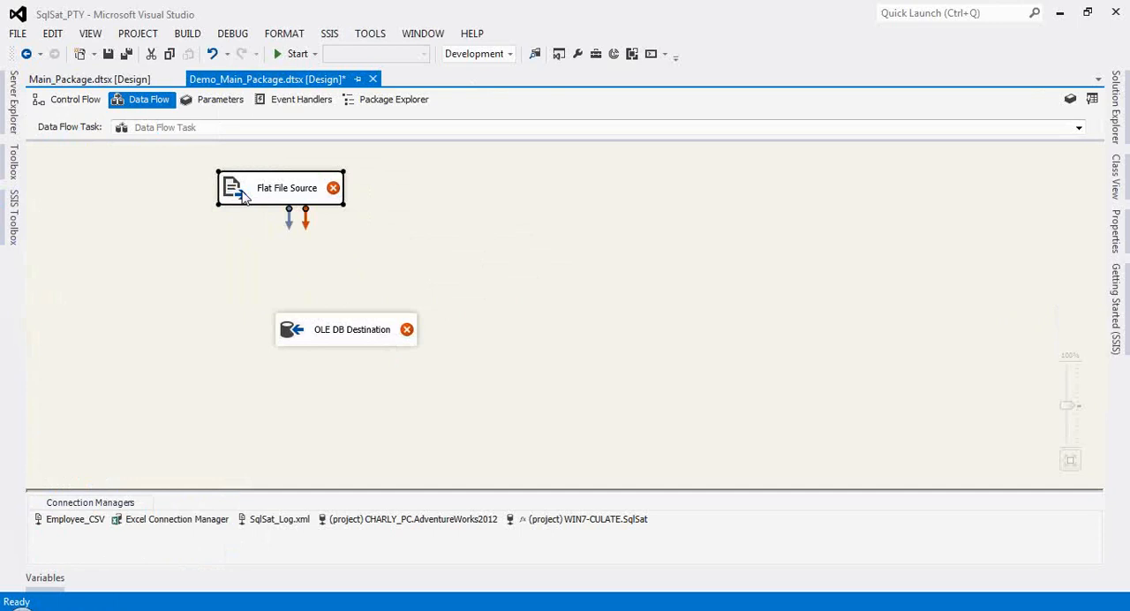
double_click(246, 196)
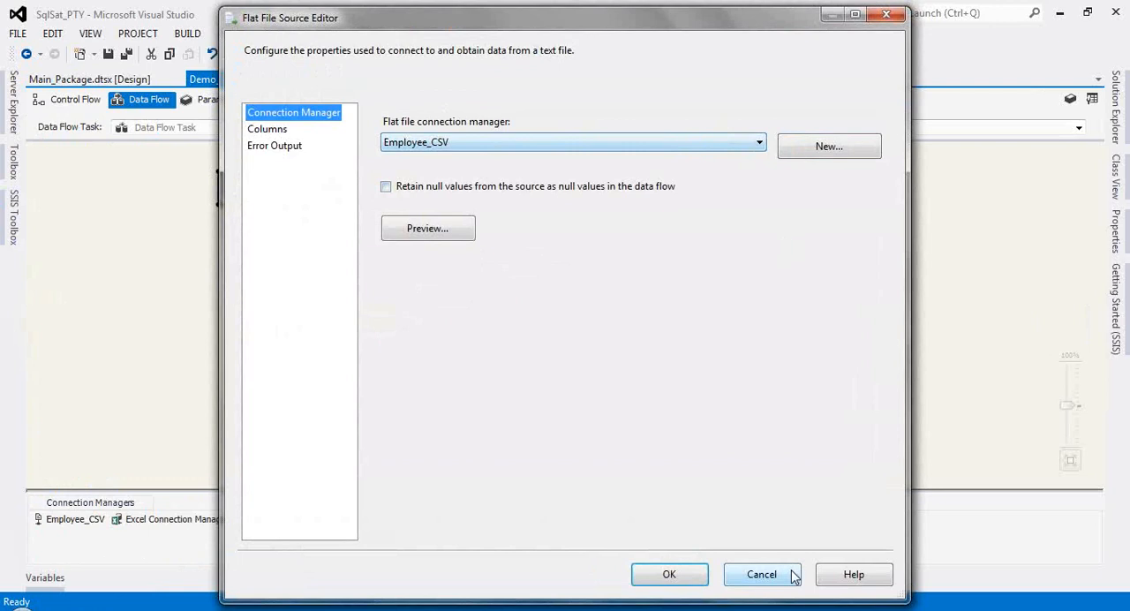
click(765, 143)
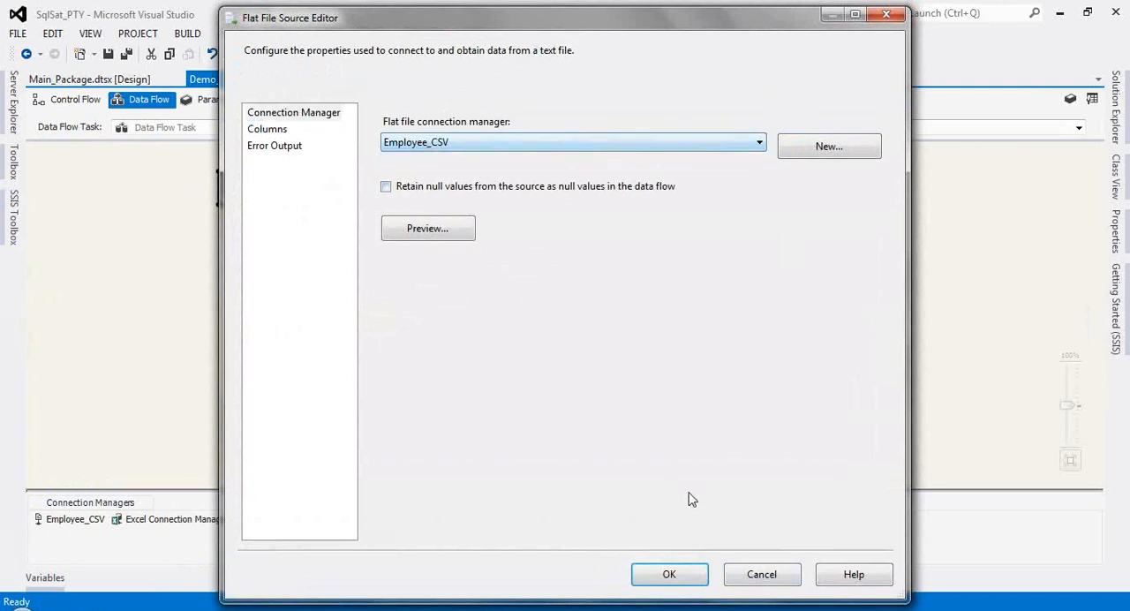
click(761, 574)
Step: Point the Employee_CSV connection manager to Employee.csv in the SqlSat_PTY_1\CSV folder, keeping the existing column metadata
click(74, 520)
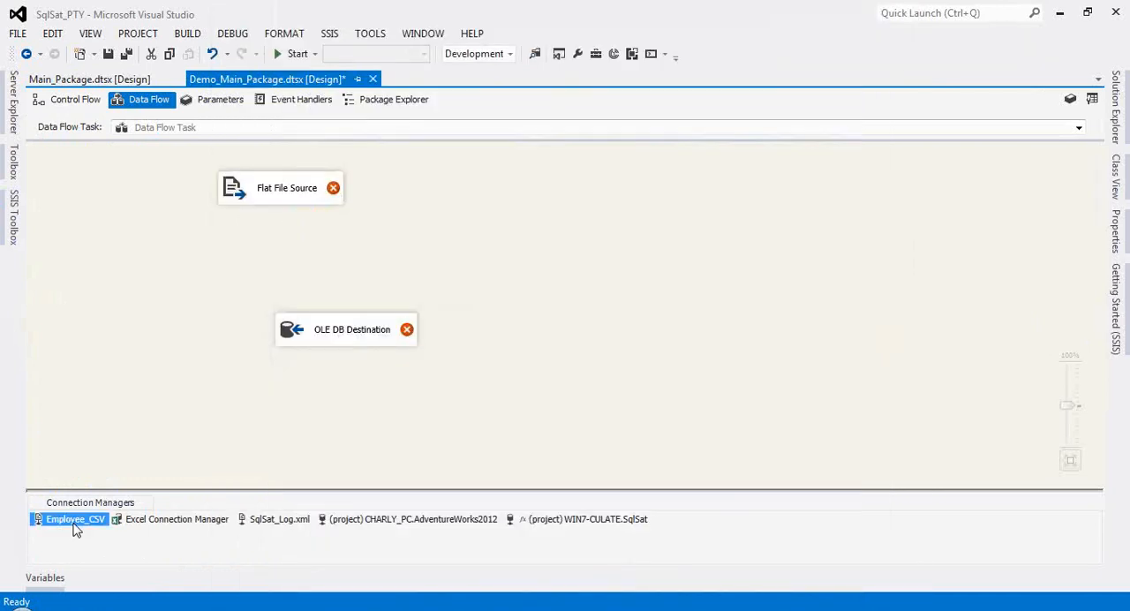
double_click(81, 519)
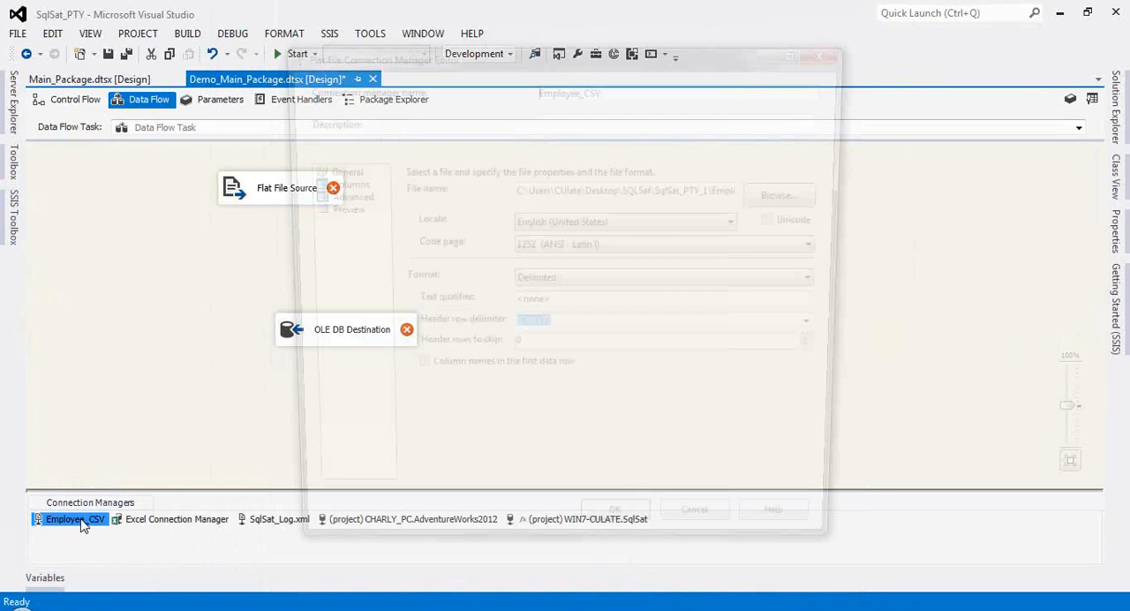
click(793, 194)
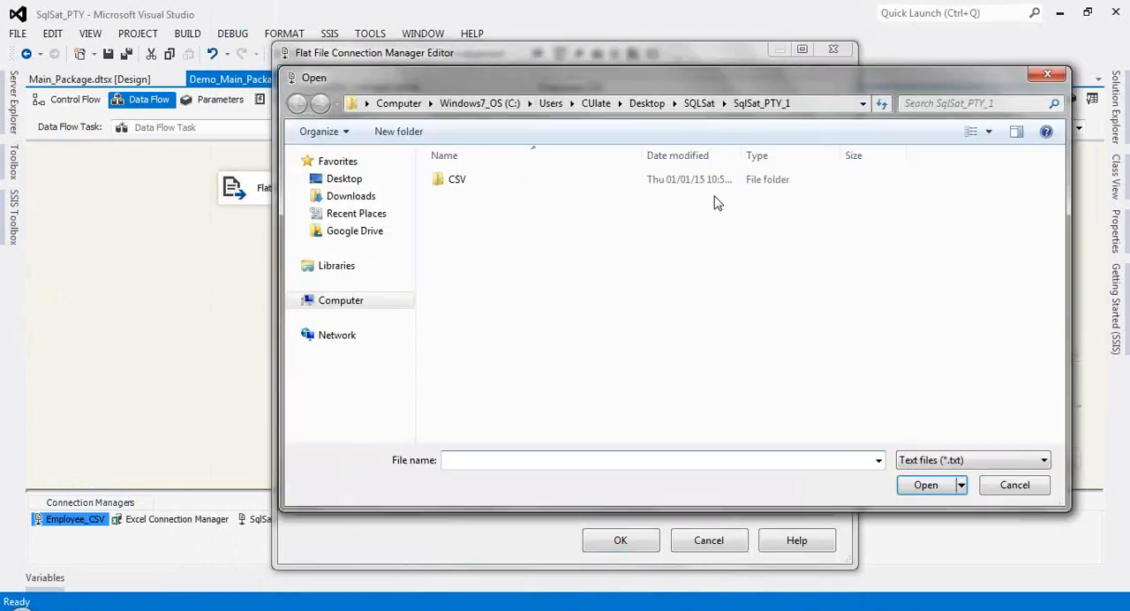
double_click(457, 180)
click(958, 460)
click(939, 487)
click(480, 184)
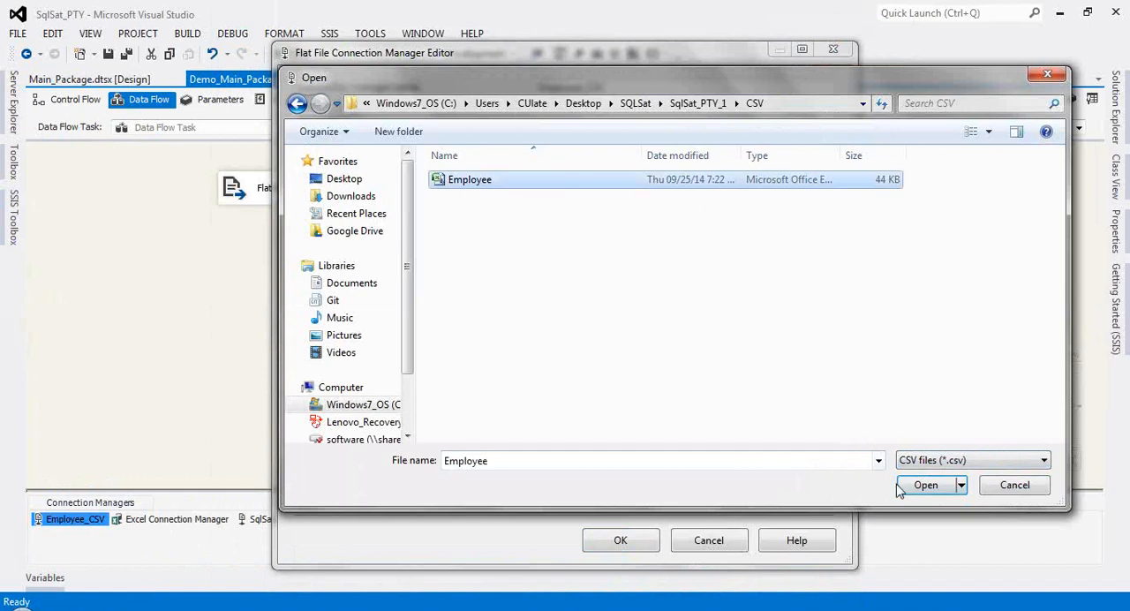
click(920, 487)
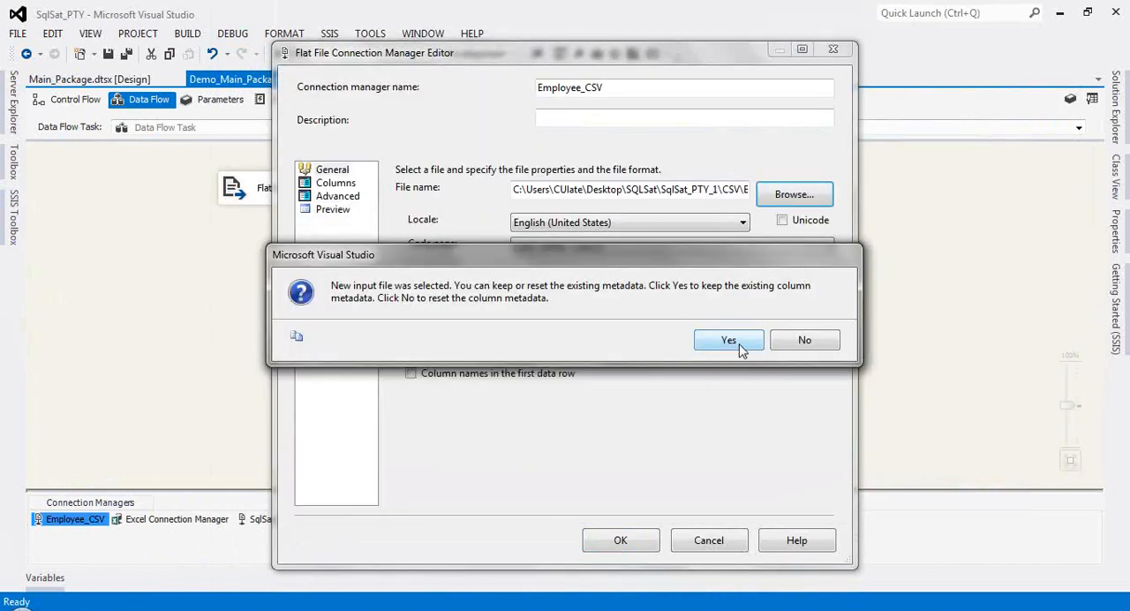
click(729, 344)
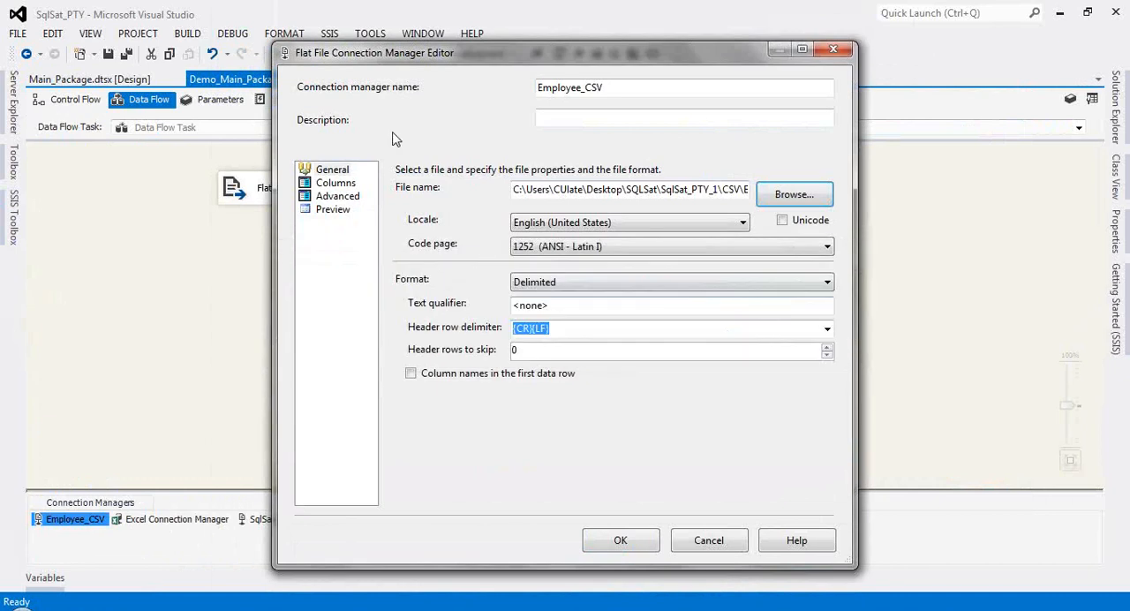
Step: Review Employee_CSV's file path, column delimiters, column properties and data preview, and save the connection manager
click(335, 183)
click(333, 170)
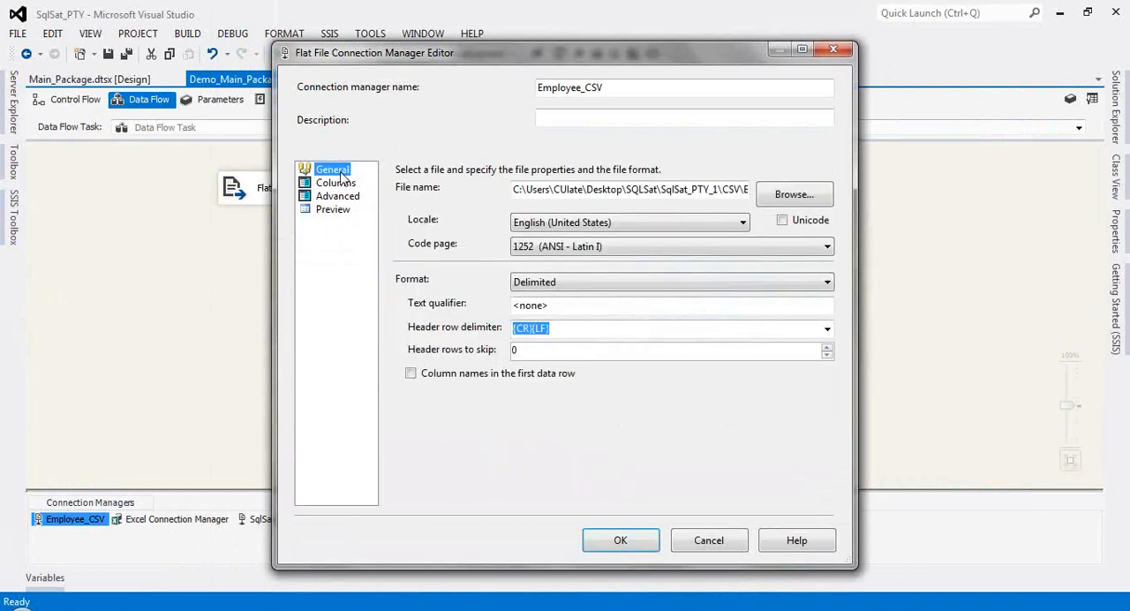
drag(637, 189, 729, 188)
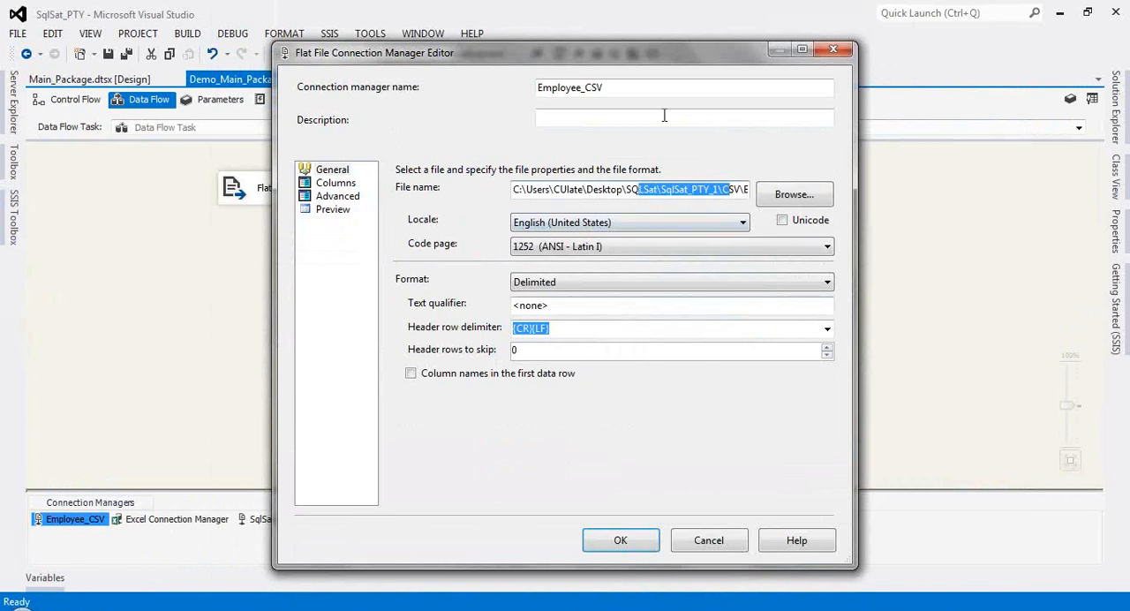
drag(572, 189, 781, 191)
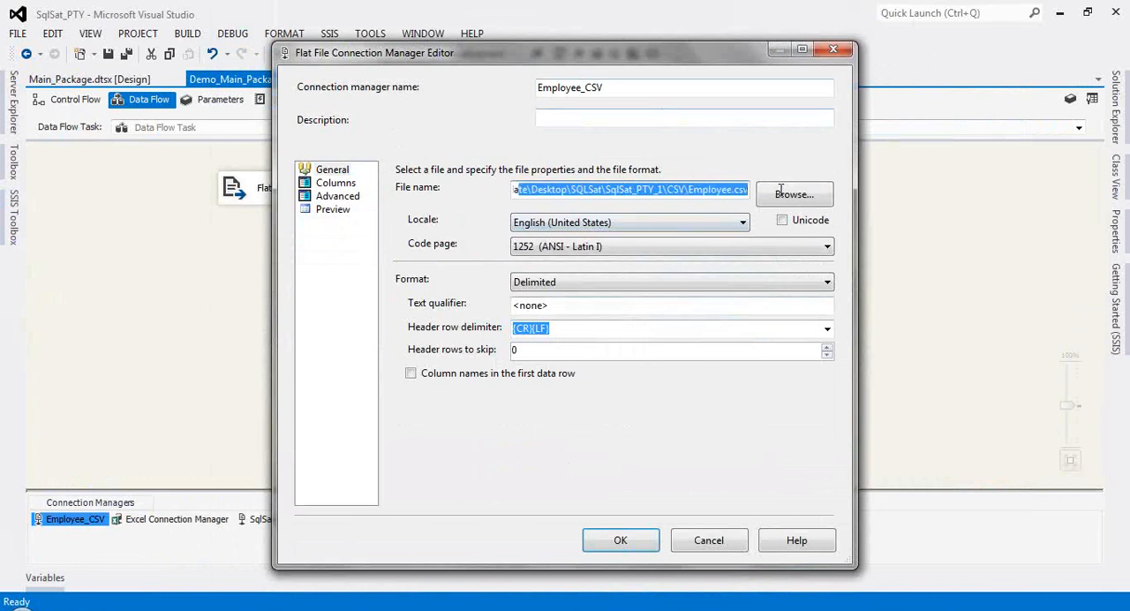
click(338, 187)
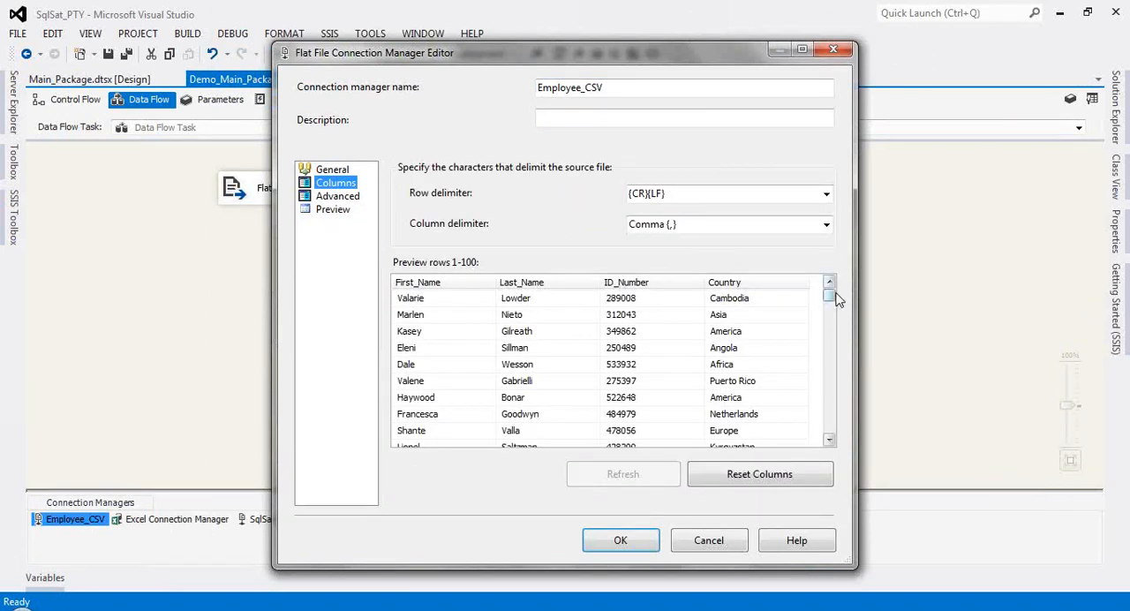
mouse_move(830, 297)
mouse_down()
mouse_move(830, 422)
mouse_move(833, 284)
mouse_up()
click(331, 196)
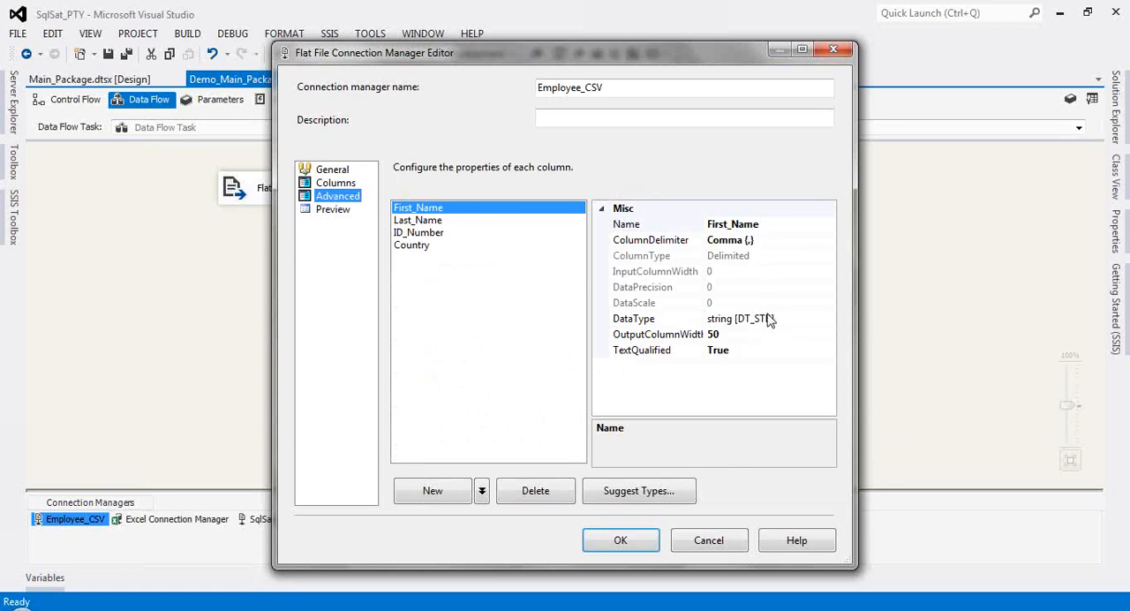
click(328, 213)
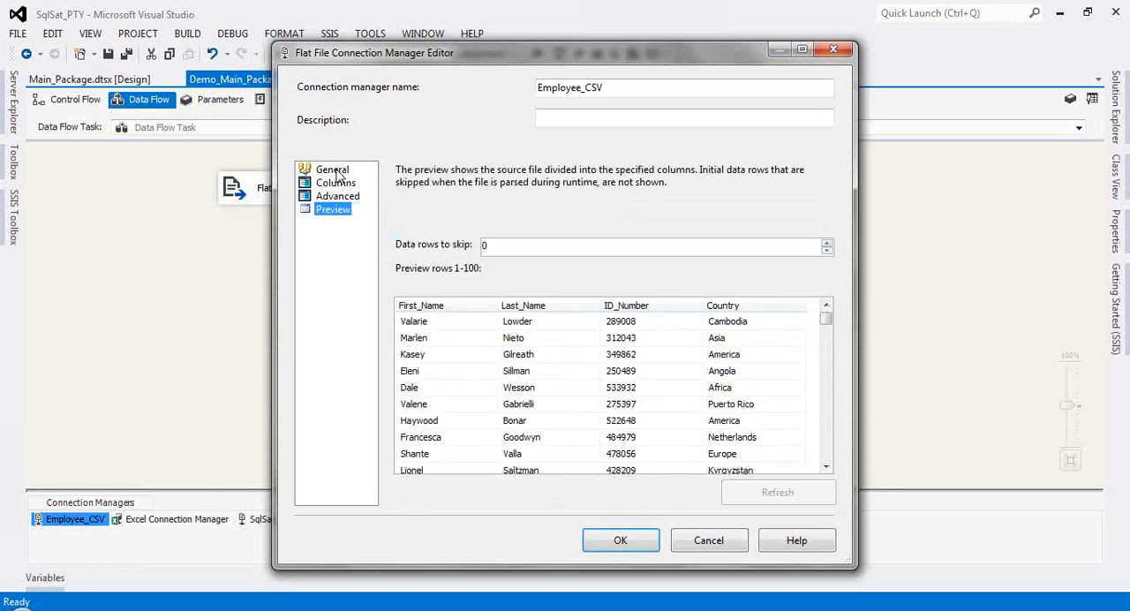
click(333, 169)
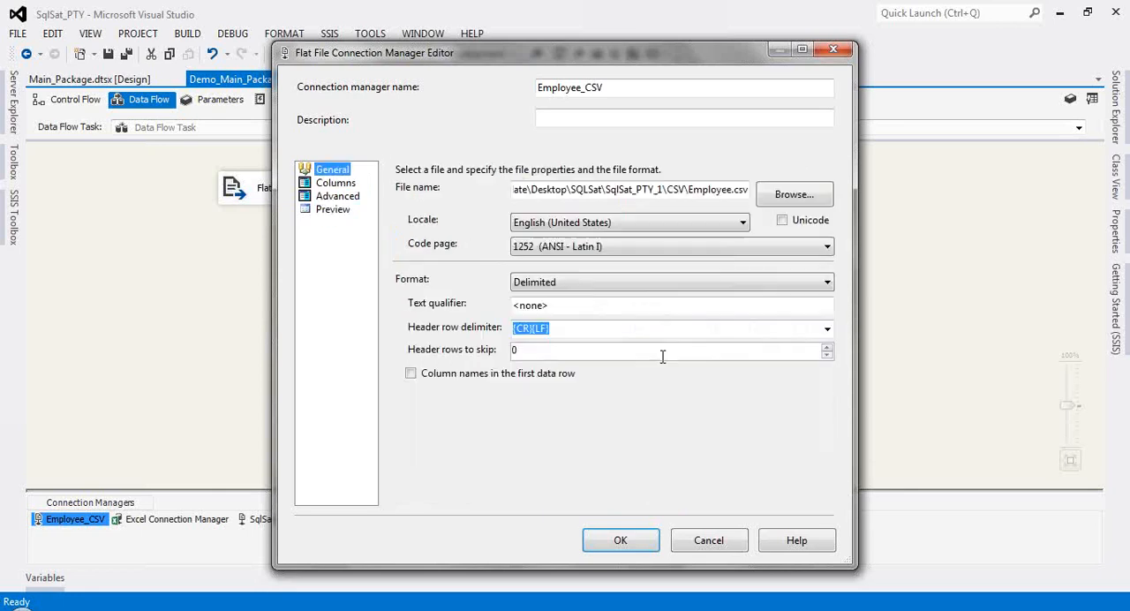
click(628, 541)
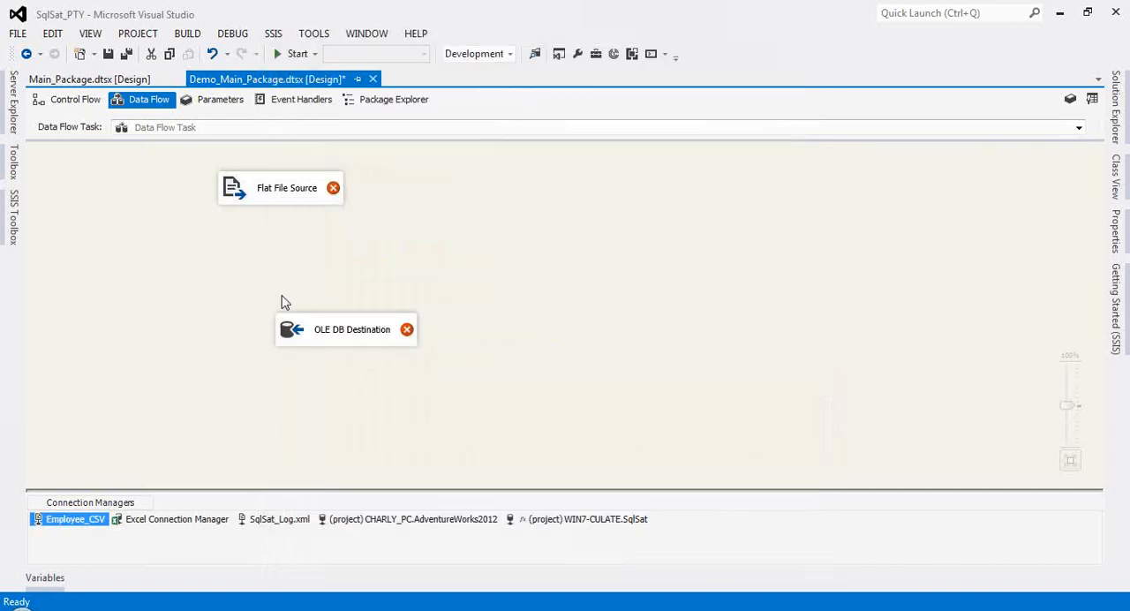
Step: Preview the Flat File Source's sample rows through the Employee_CSV connection manager, dismissing the unneeded new connection manager
double_click(239, 189)
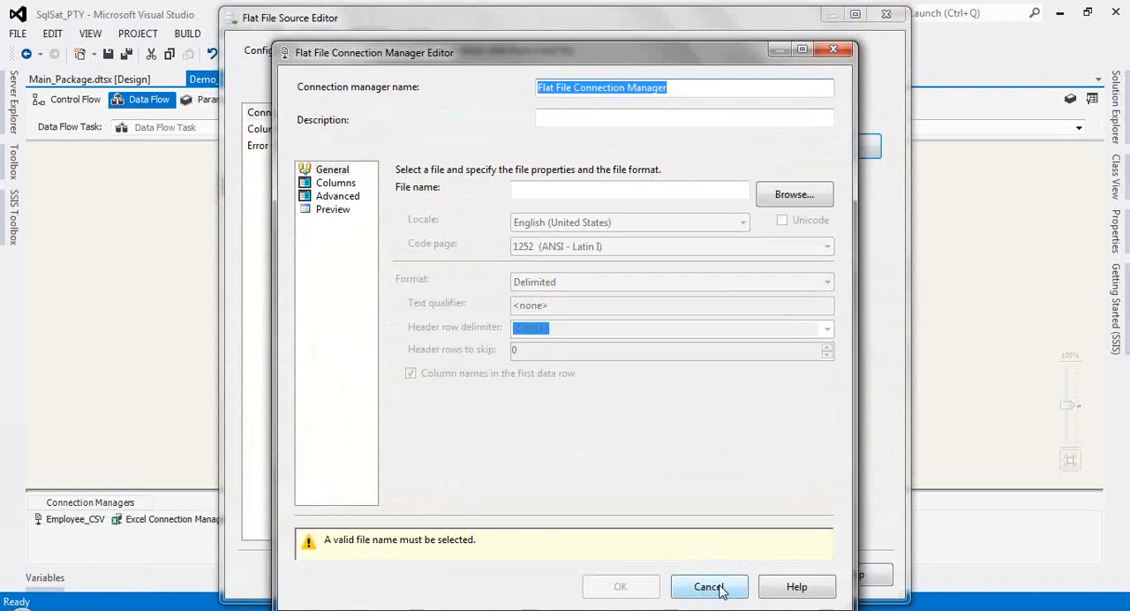
click(719, 590)
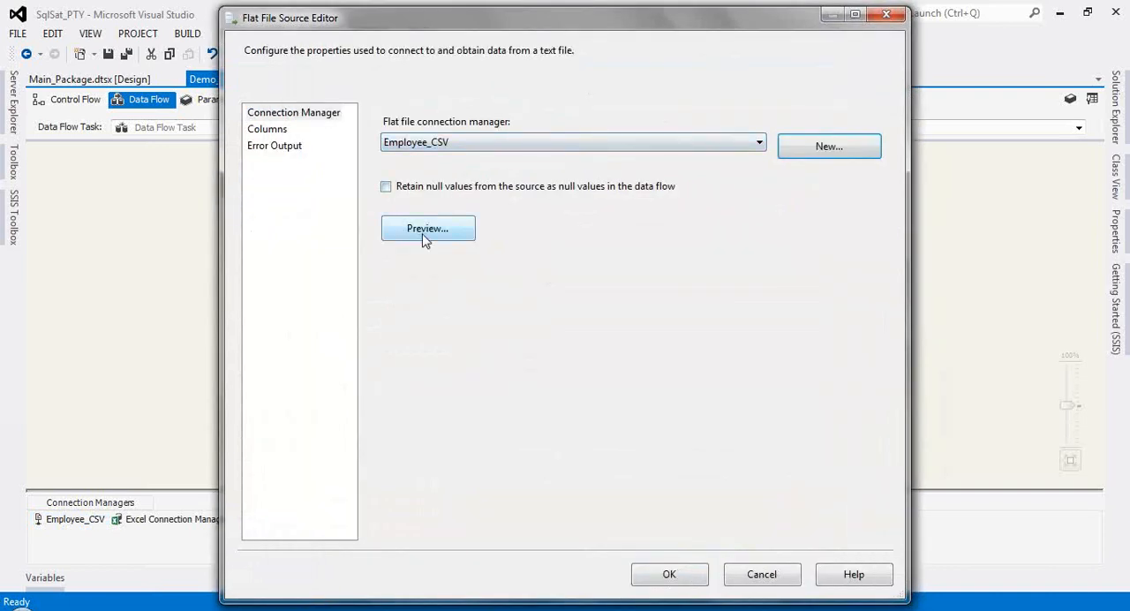
click(426, 238)
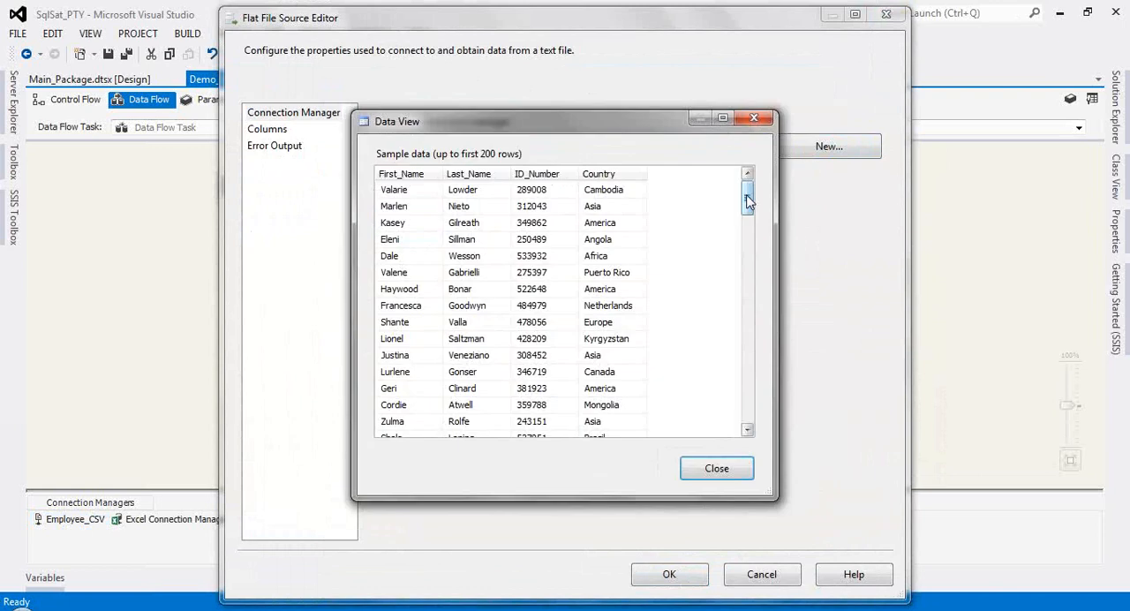
drag(748, 202, 747, 413)
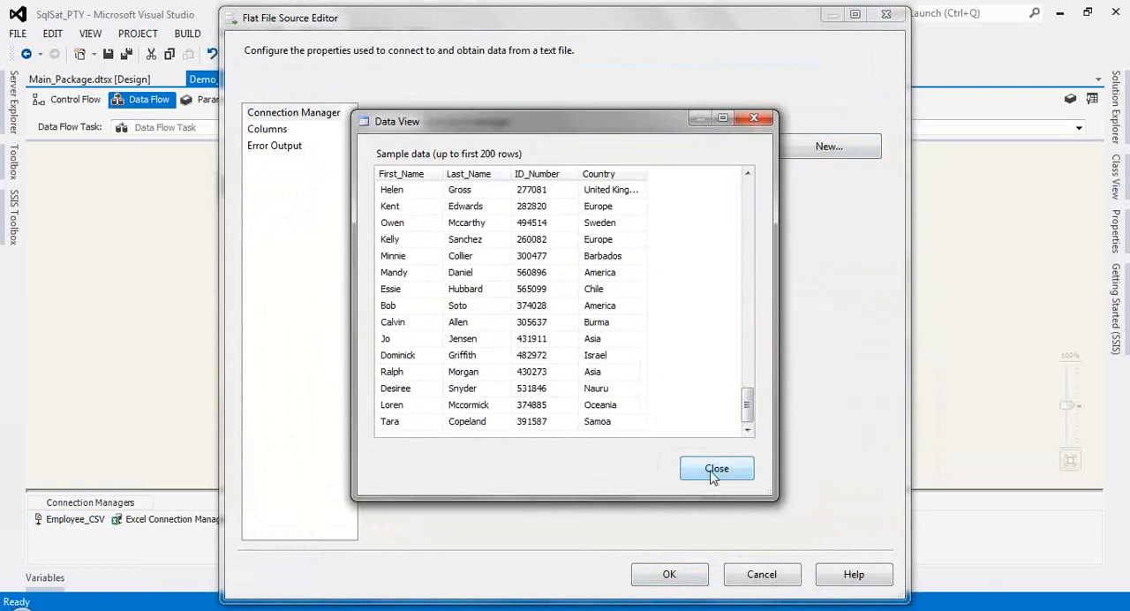
click(715, 482)
Step: Keep First_Name, Last_Name, ID_Number and Country selected as the Flat File Source's output columns and save the source
click(264, 134)
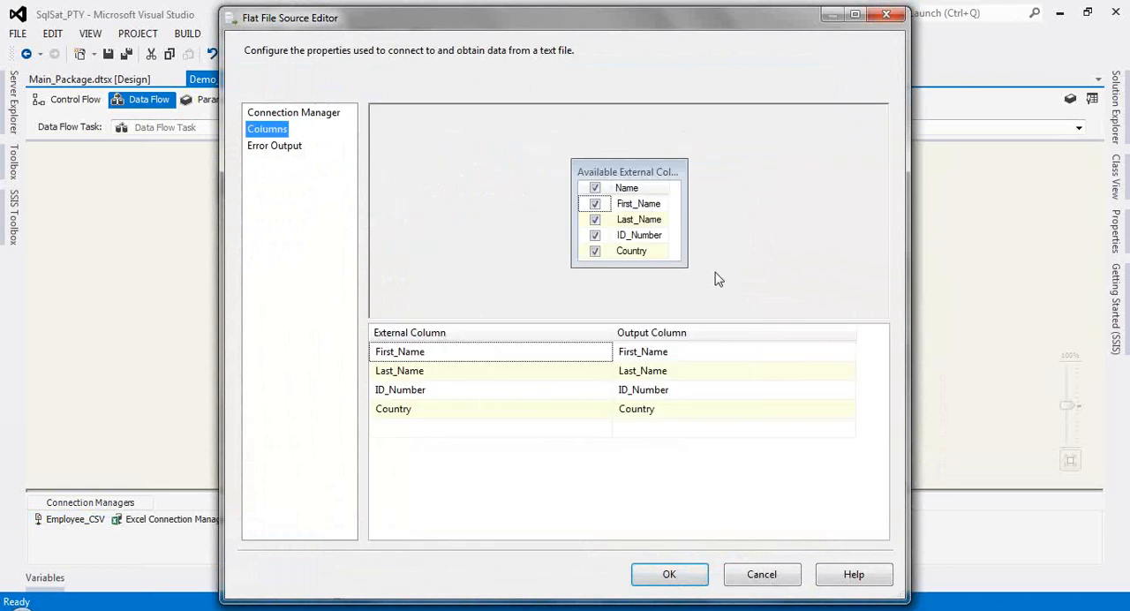
mouse_move(689, 280)
mouse_down()
mouse_move(700, 306)
mouse_move(705, 278)
mouse_up()
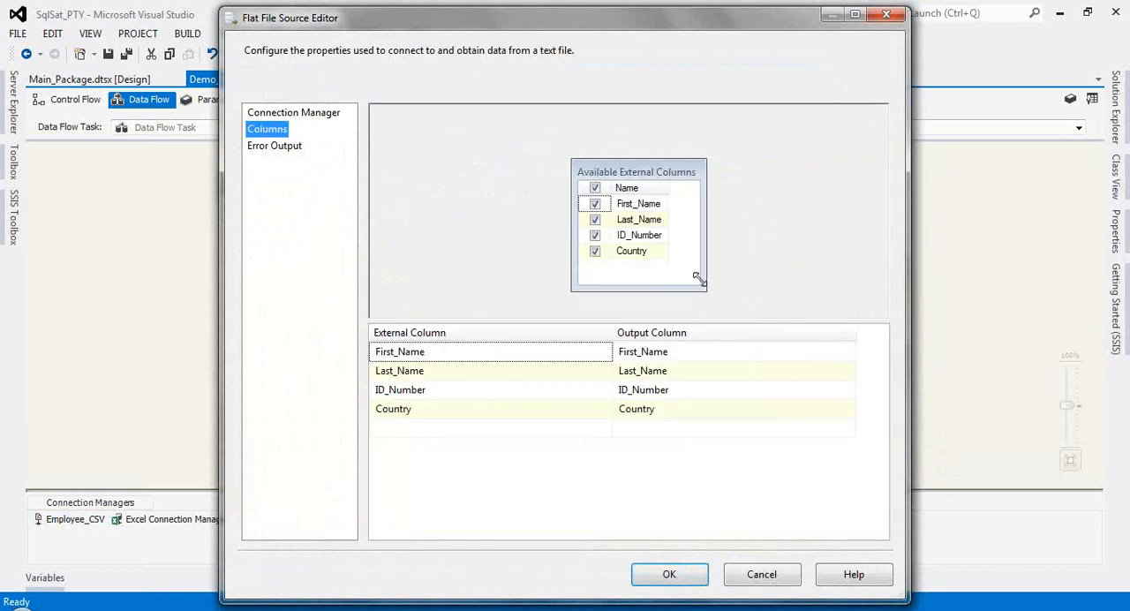
click(594, 188)
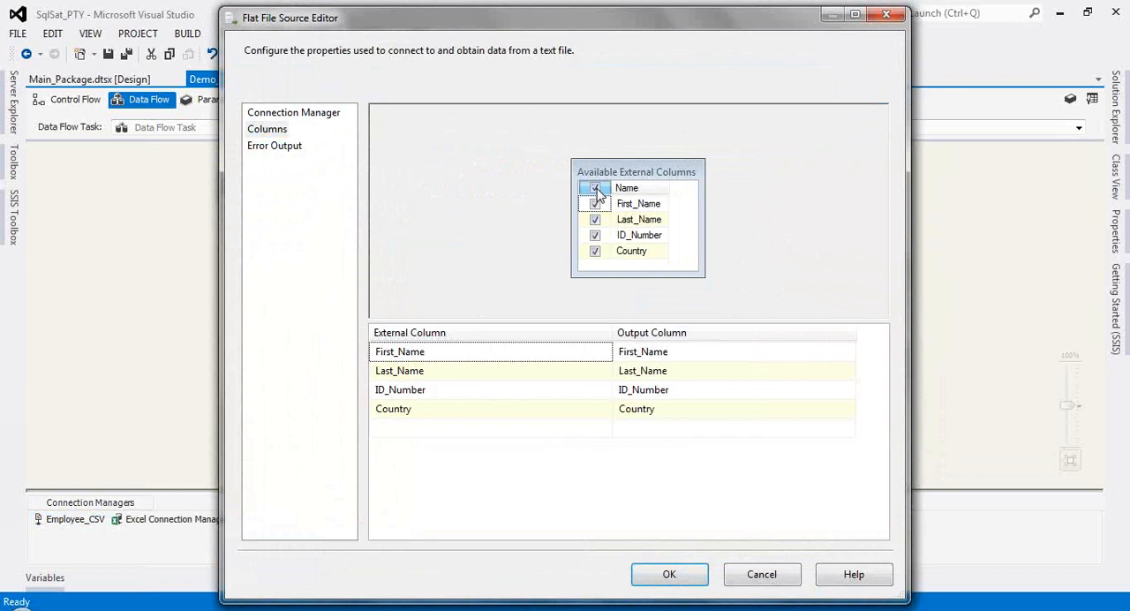
click(596, 204)
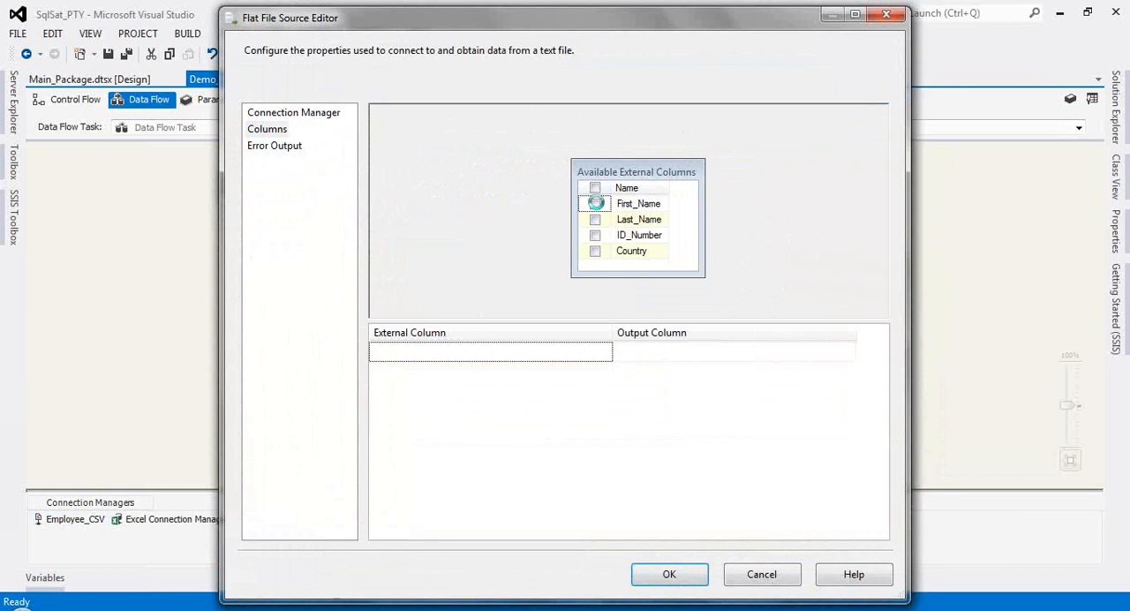
click(595, 220)
click(595, 235)
click(595, 251)
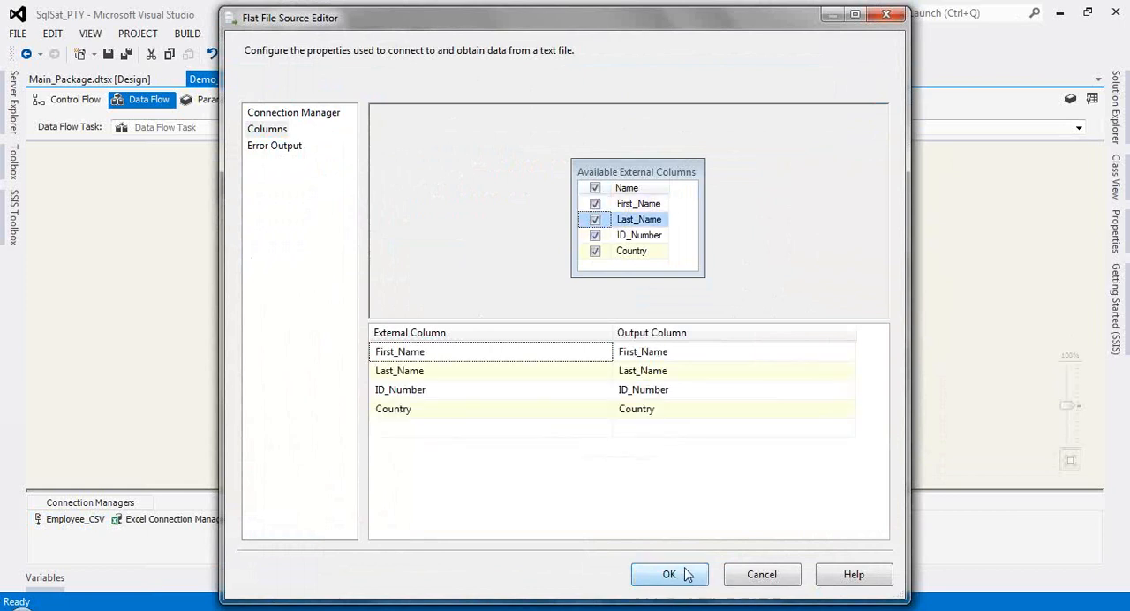
click(682, 572)
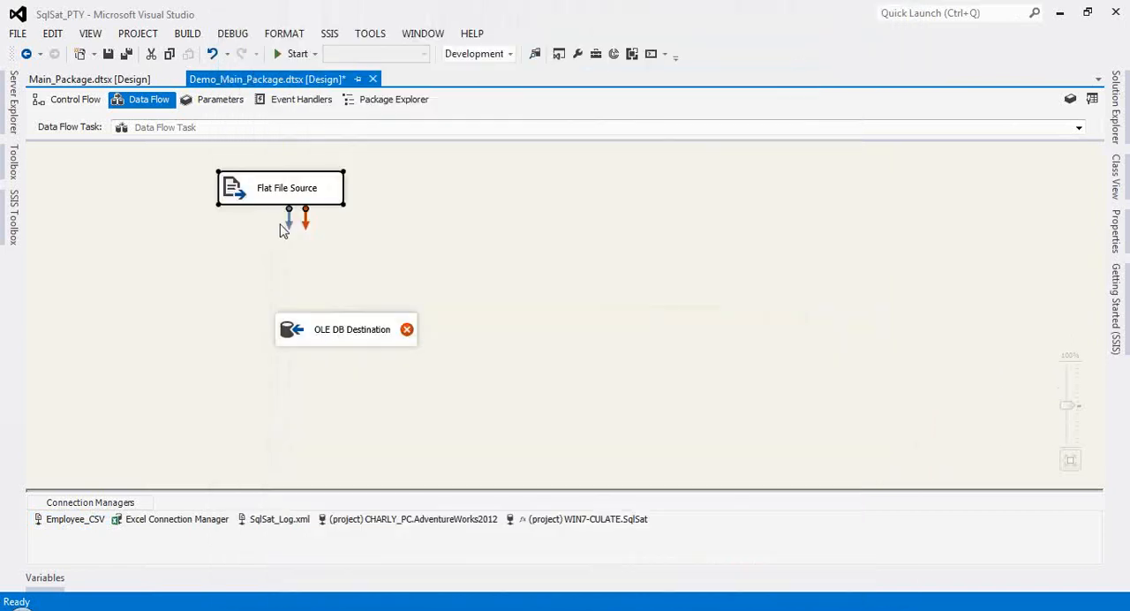
Step: Connect the Flat File Source's output to the OLE DB Destination
drag(287, 219, 327, 333)
click(512, 422)
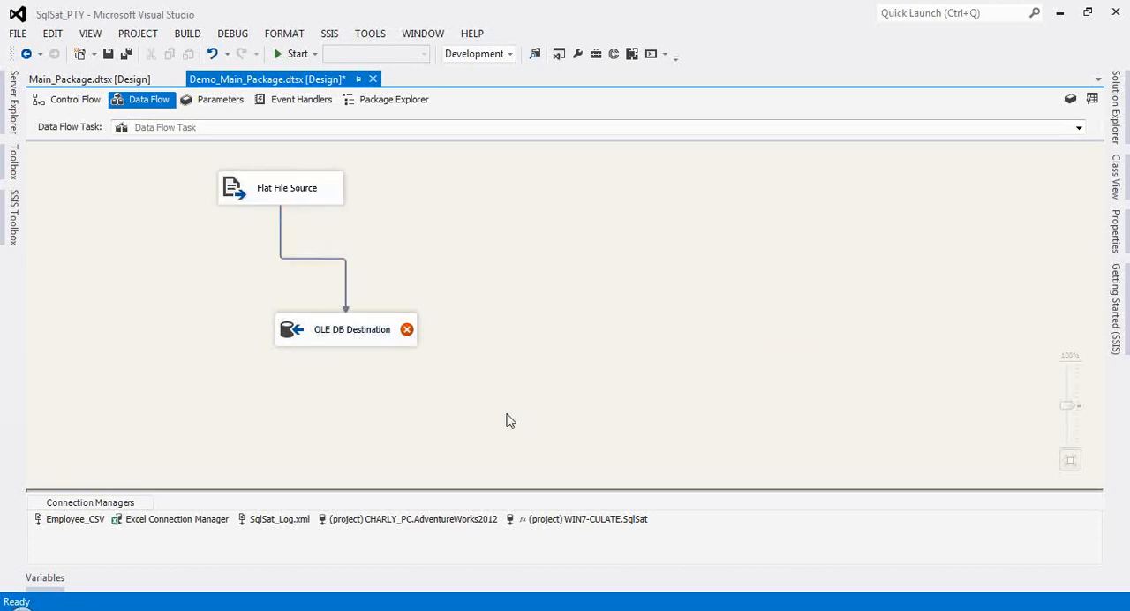
click(337, 338)
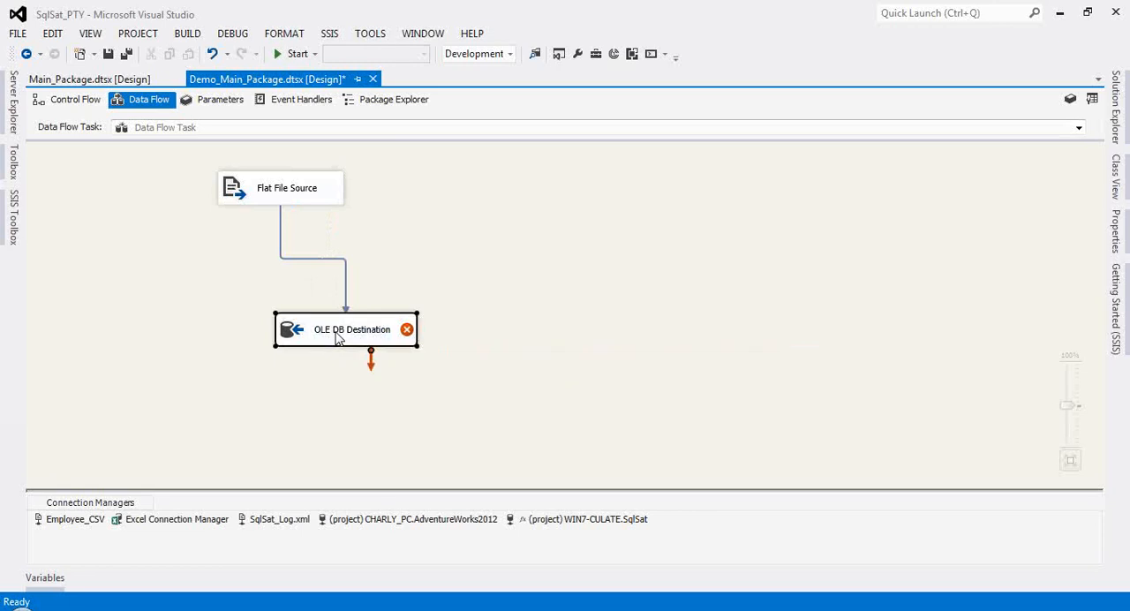
Step: Set the OLE DB Destination to the WIN7-CULATE.SqlSat connection, Table or view - fast load mode and the [dbo].[Employee] table
double_click(337, 338)
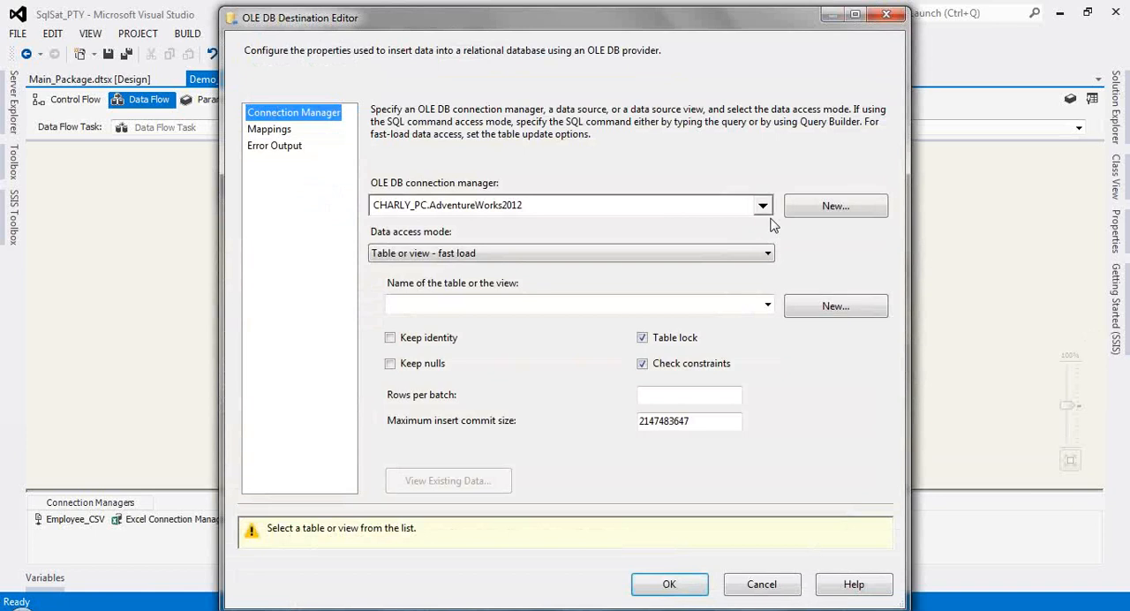
click(761, 206)
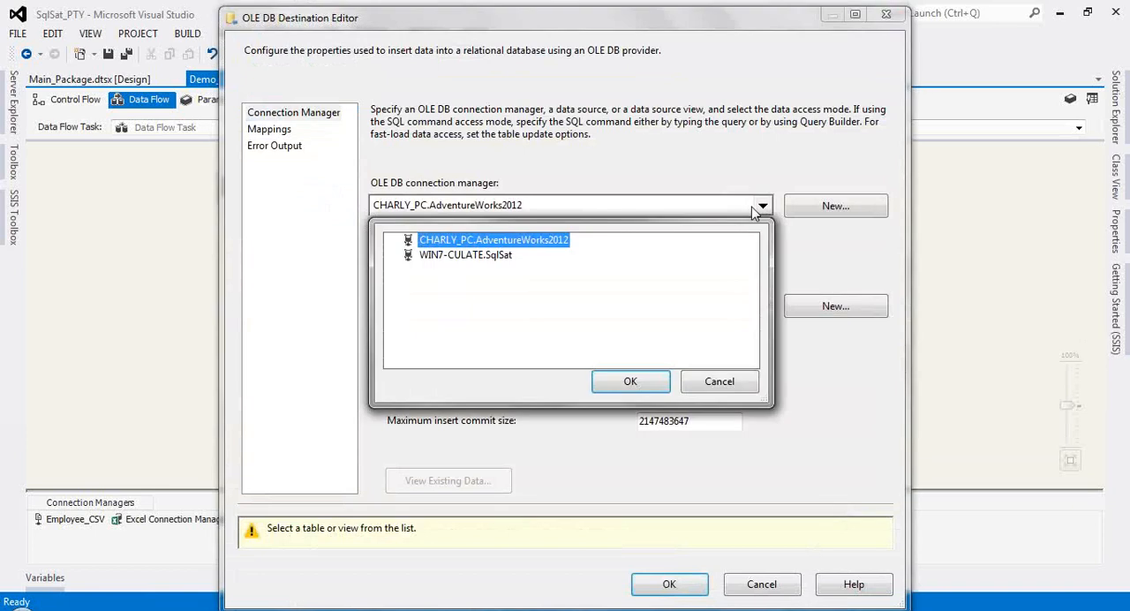
click(468, 255)
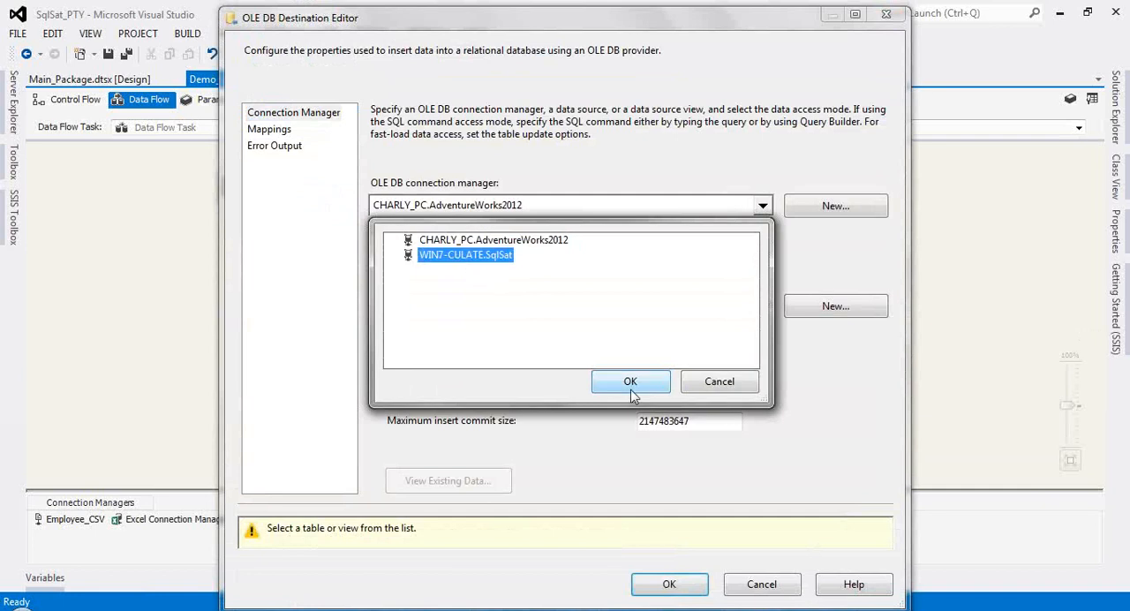
click(631, 383)
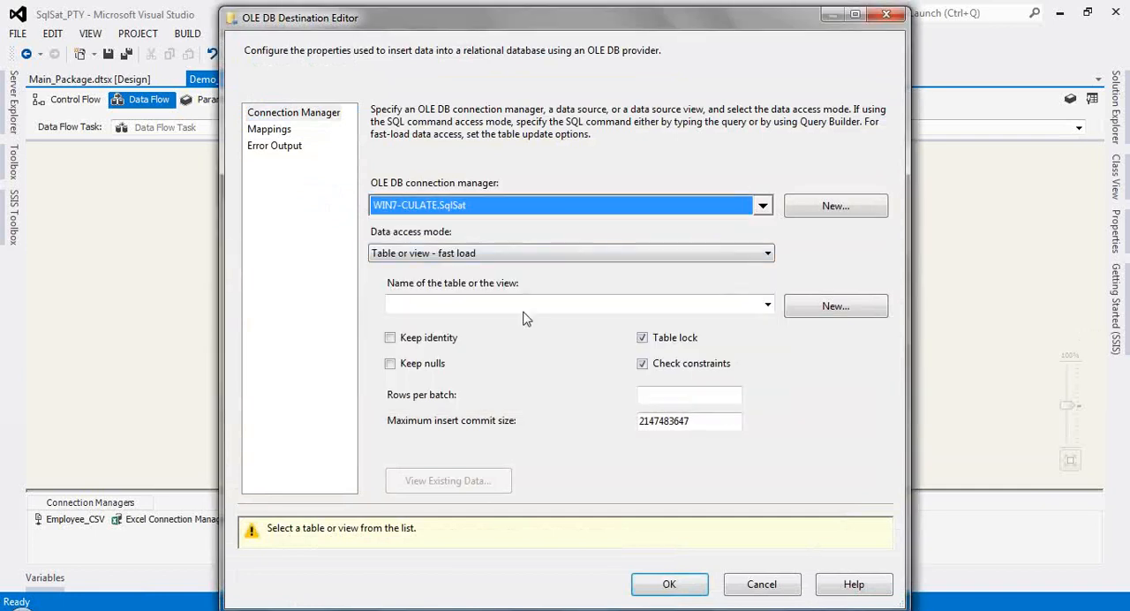
click(766, 255)
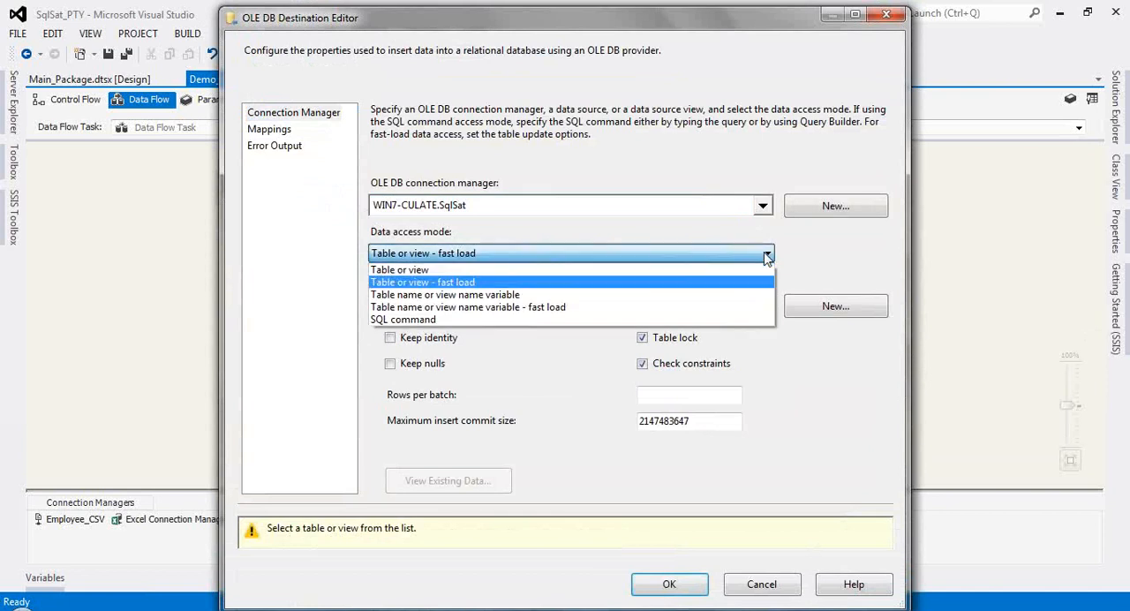
click(643, 282)
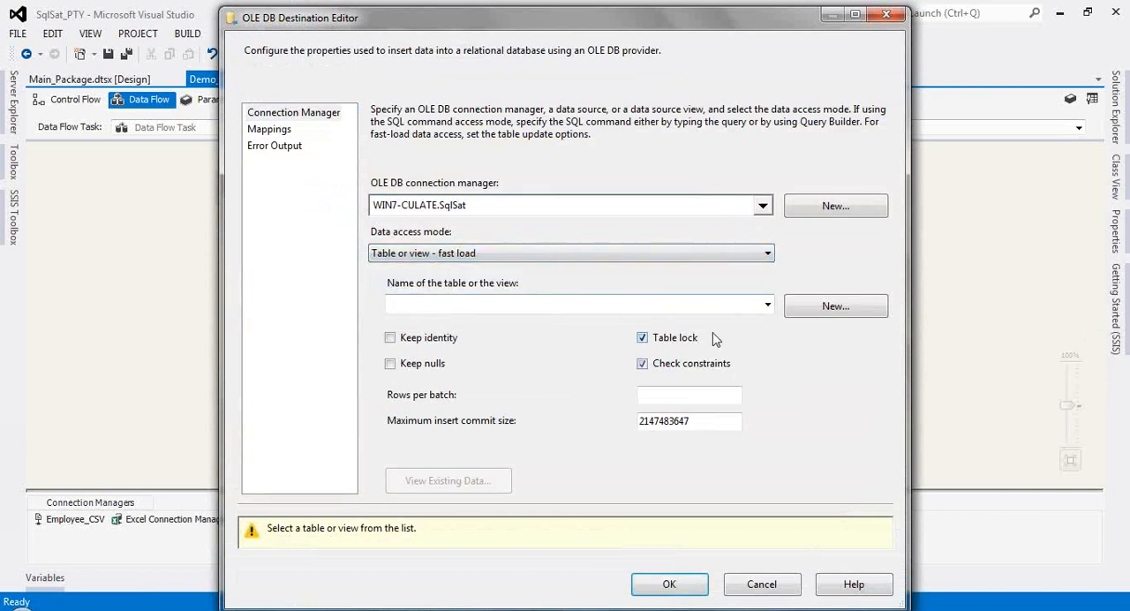
click(767, 305)
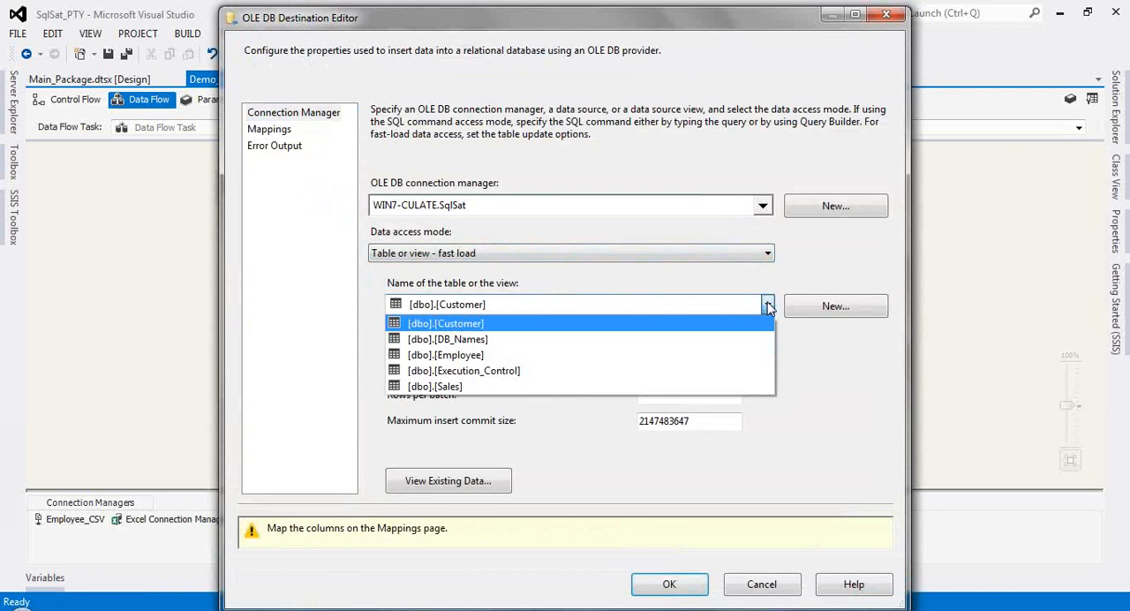
click(488, 355)
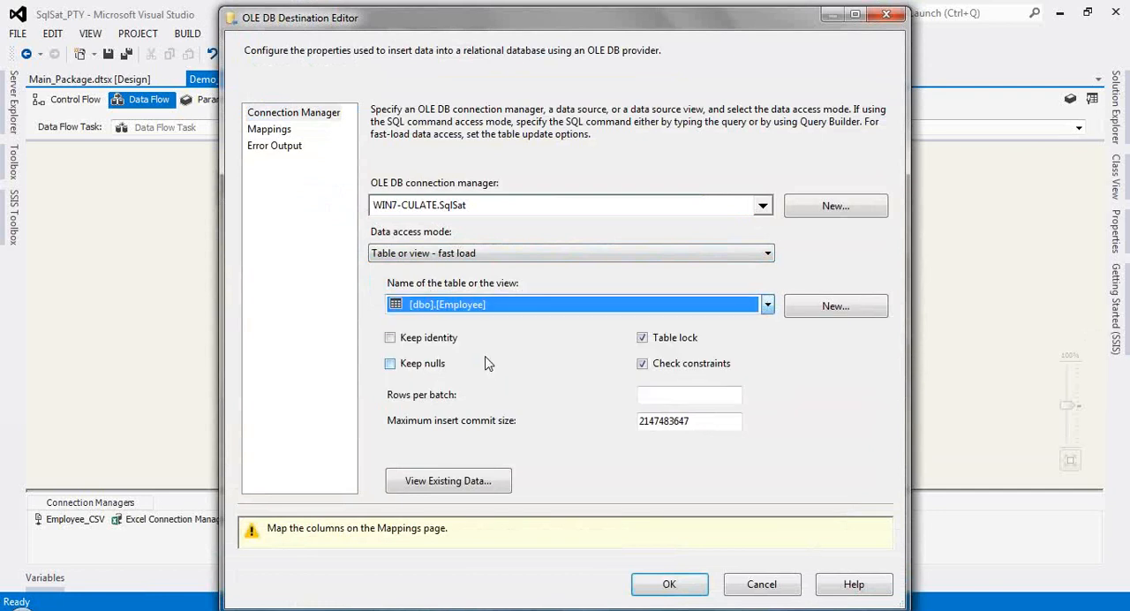
Step: Map the input columns to the same-named Employee table columns, leaving Employee_ID ignored, and save the OLE DB Destination
click(273, 130)
click(273, 130)
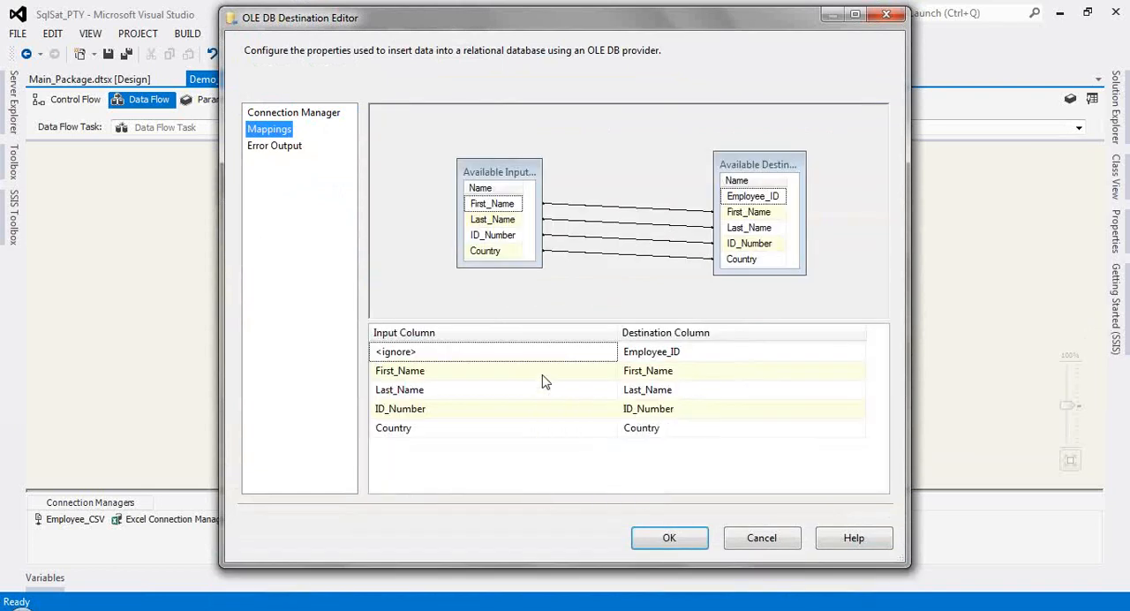
click(561, 371)
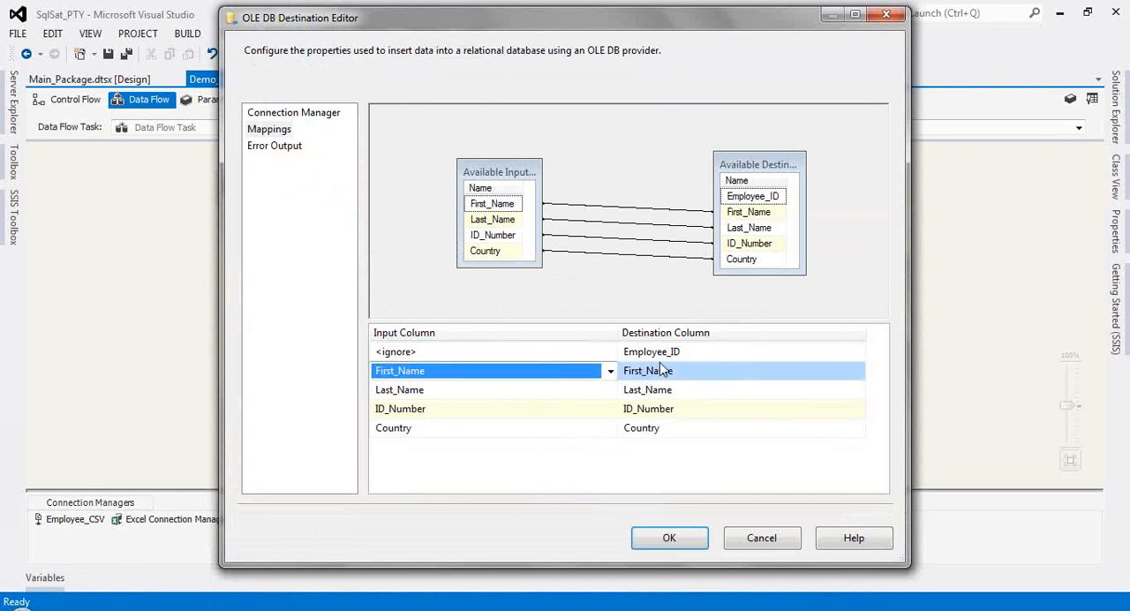
mouse_move(677, 378)
click(611, 354)
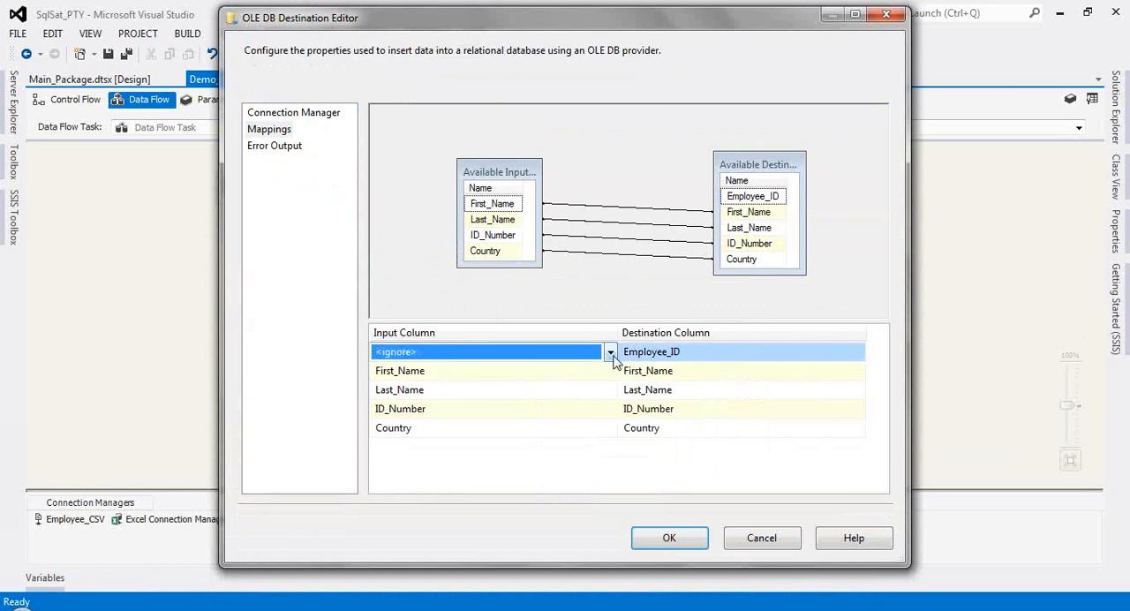
click(610, 353)
click(610, 353)
click(255, 150)
click(266, 113)
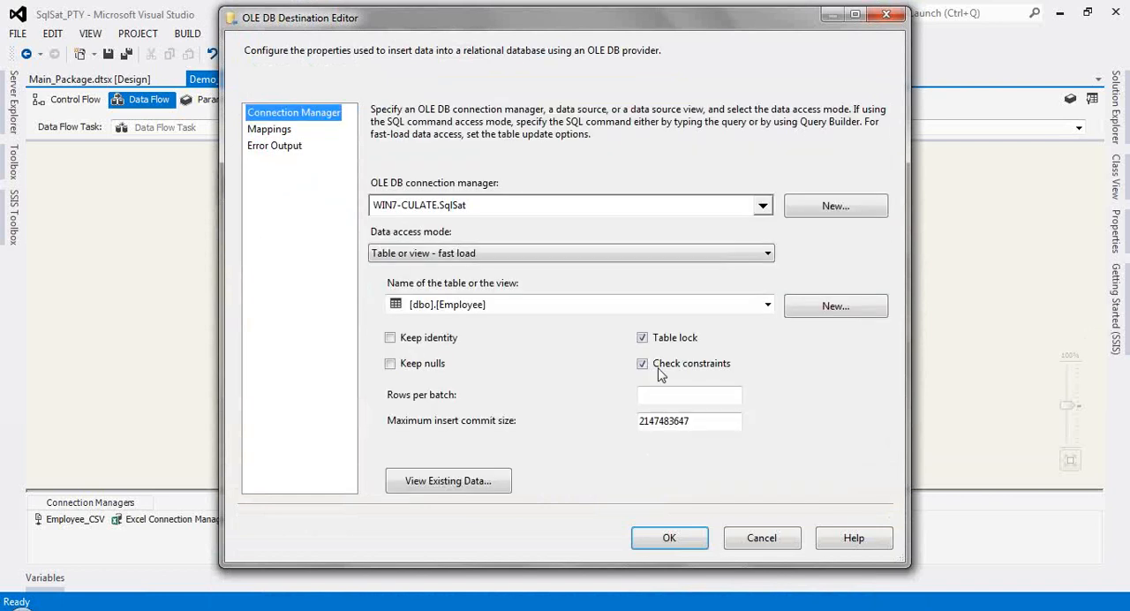
click(687, 540)
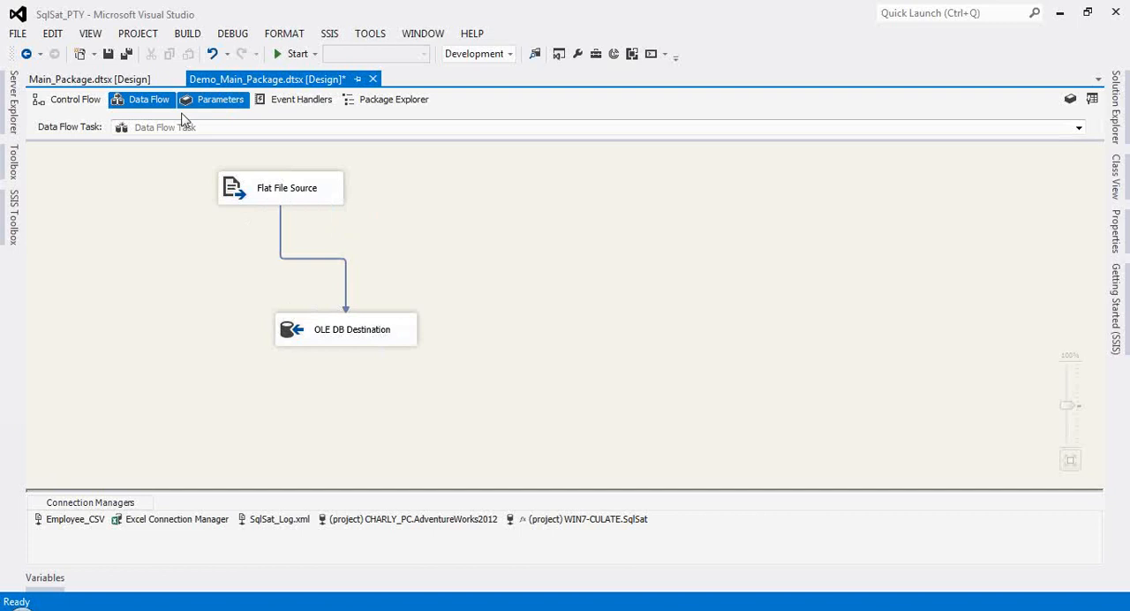
Step: Return to the package's control flow and connect the Choose_Path task to the CSV container
click(70, 104)
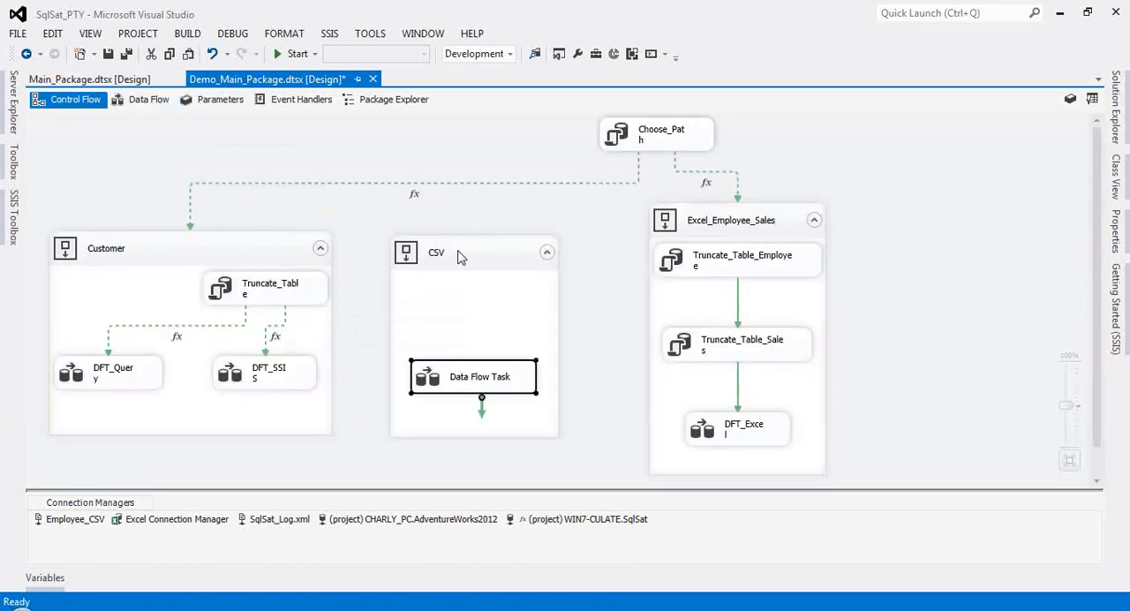
click(662, 142)
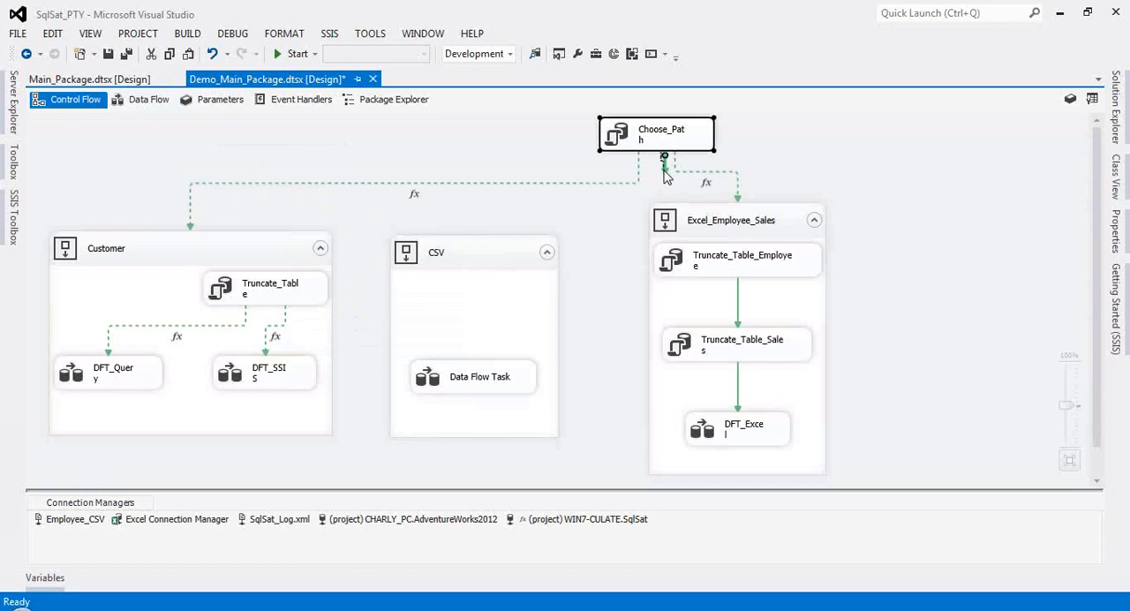
drag(667, 158, 519, 254)
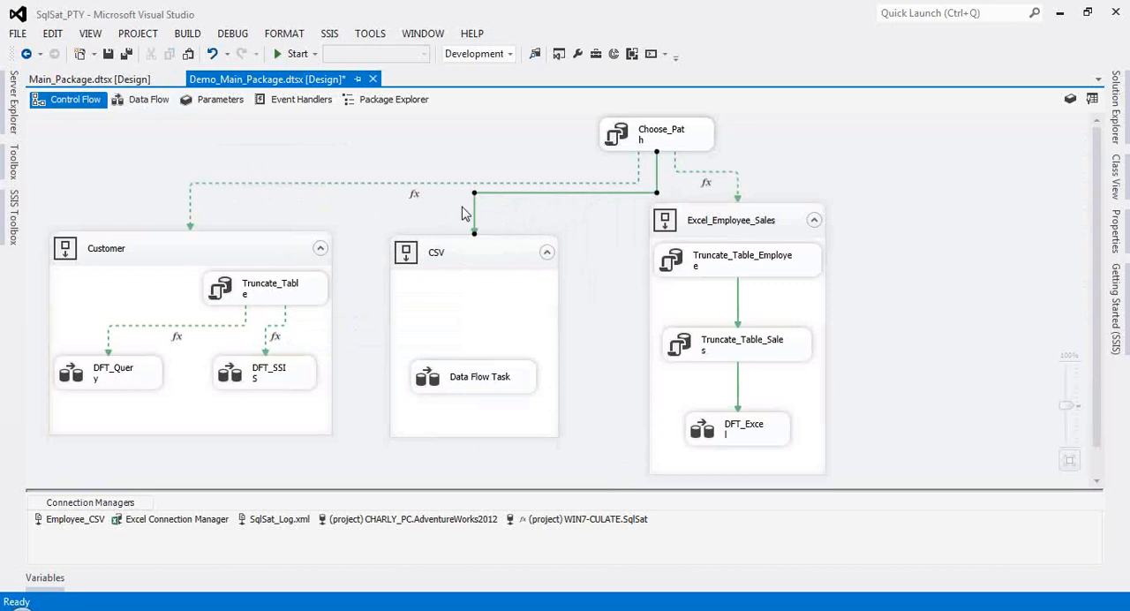
Step: Set the Choose_Path-to-CSV precedence constraint to evaluate Expression and Constraint on Success, and open its expression builder, cancelling without an expression
right_click(529, 194)
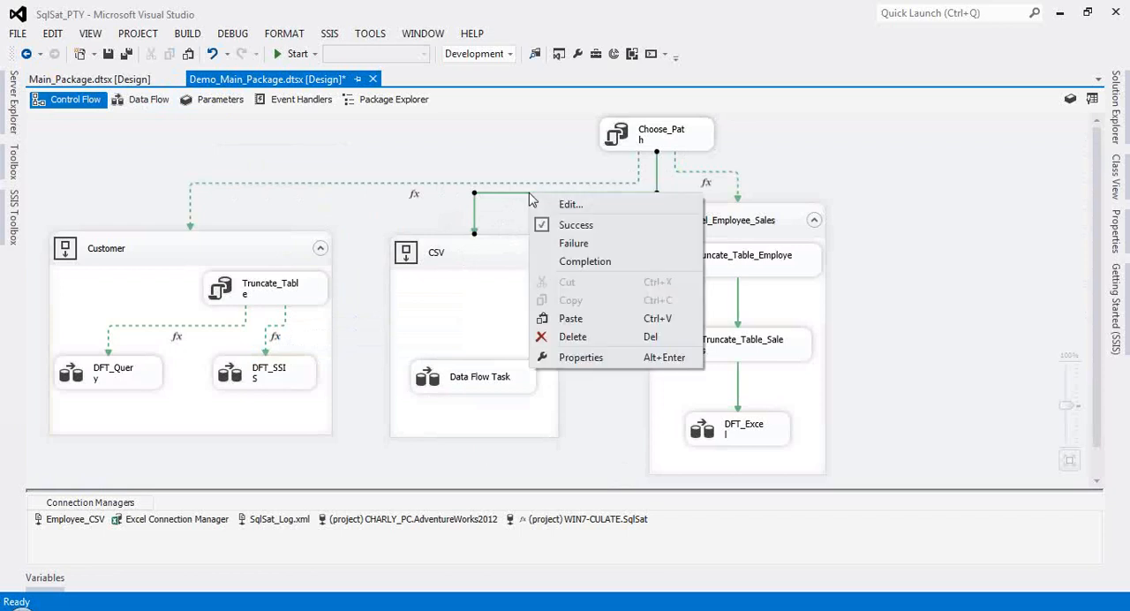
click(603, 210)
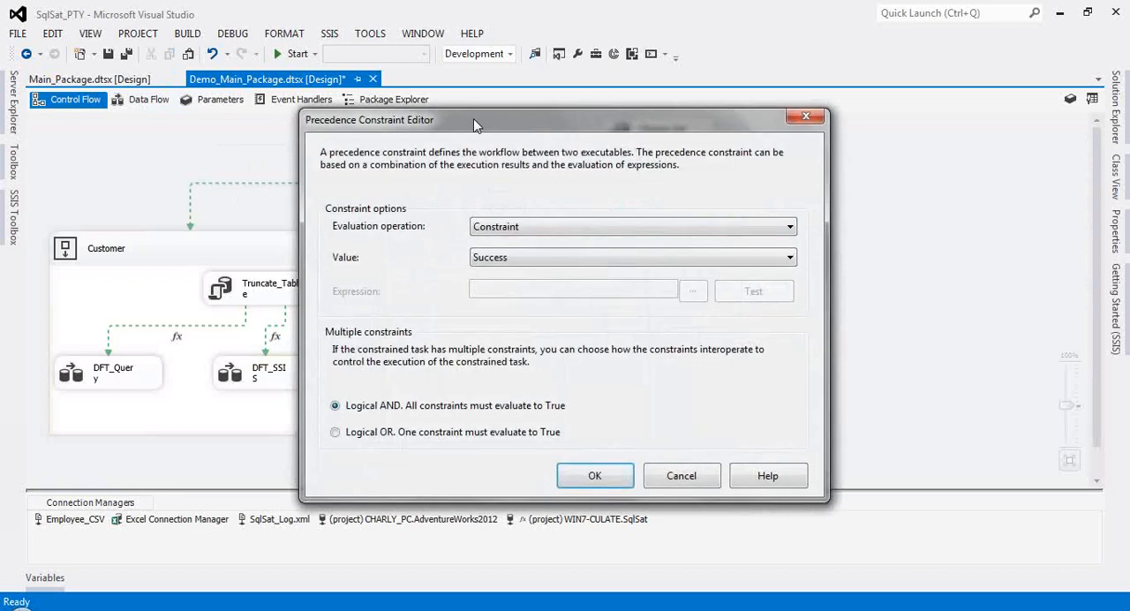
drag(475, 126, 486, 128)
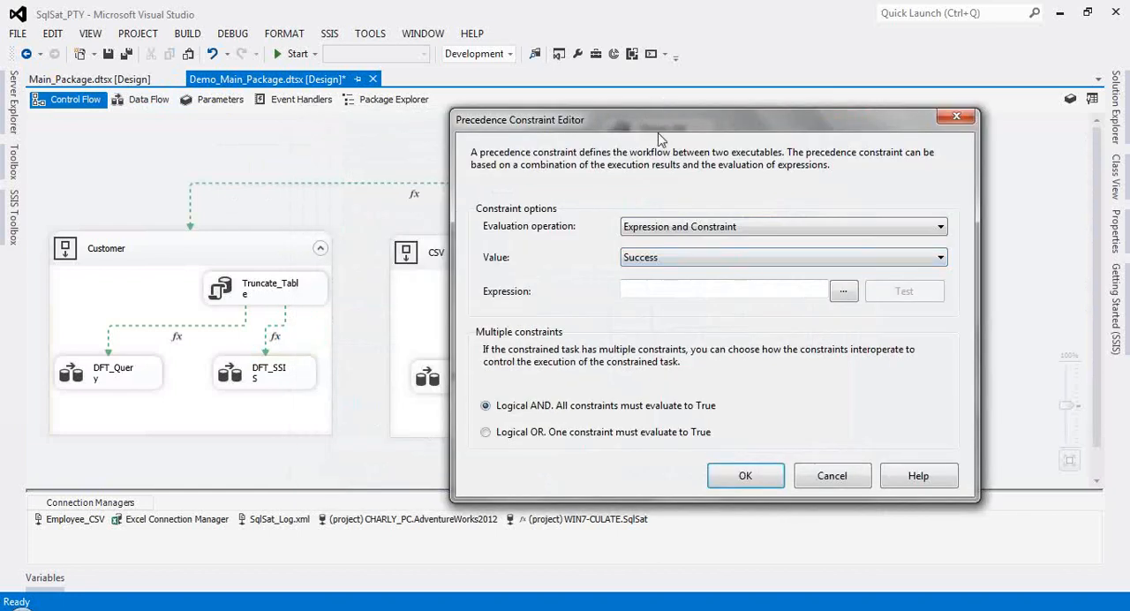
drag(653, 124, 638, 173)
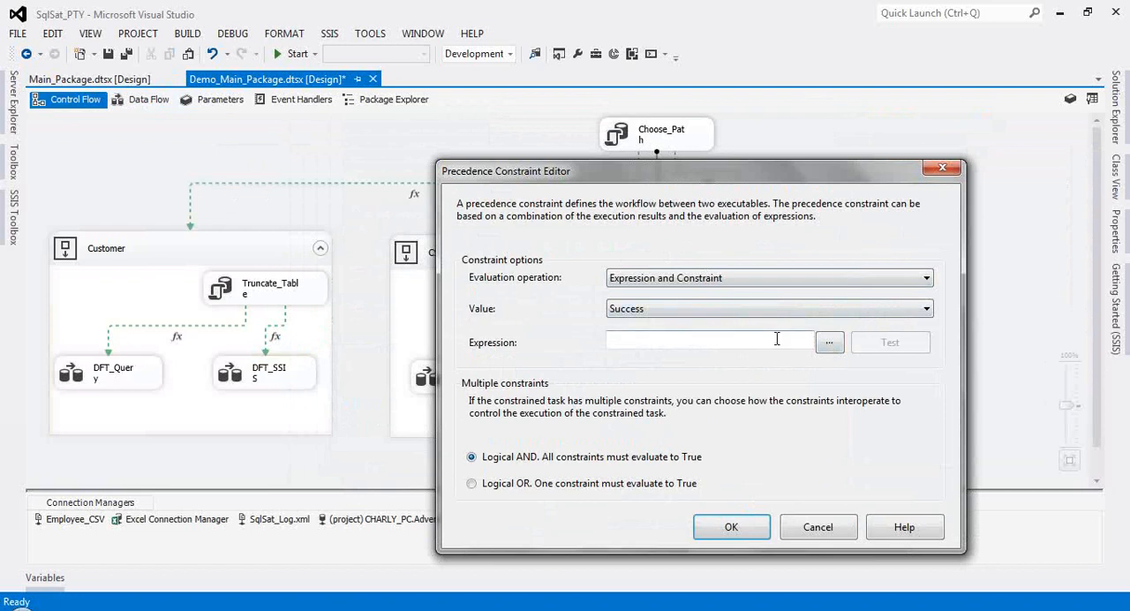
click(828, 343)
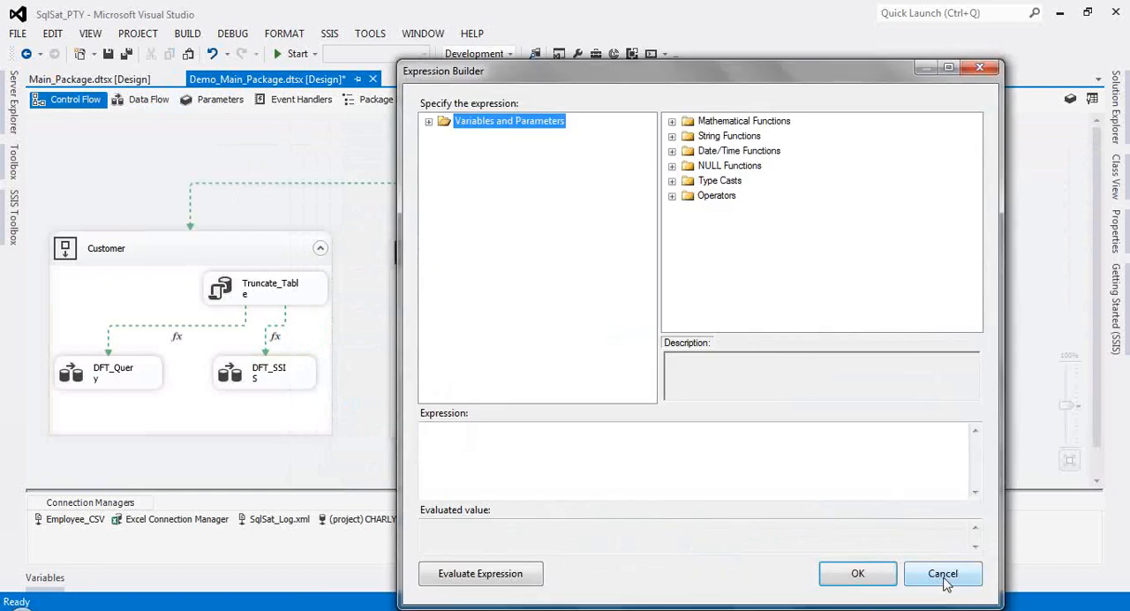
click(945, 582)
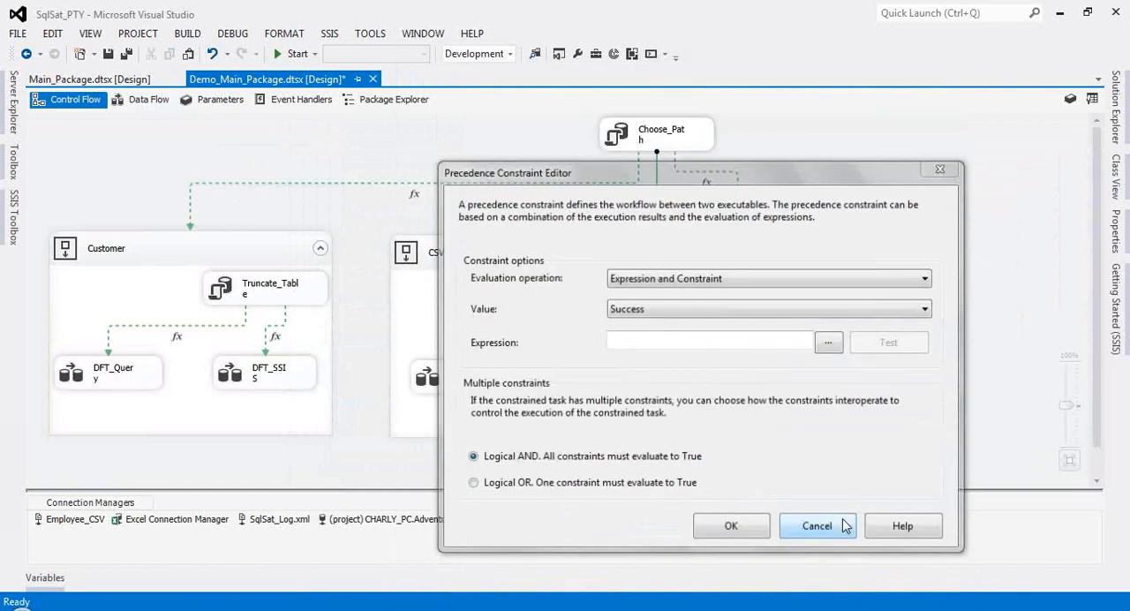
Step: Open the Choose_Path task's SQL statement in the query builder
double_click(657, 135)
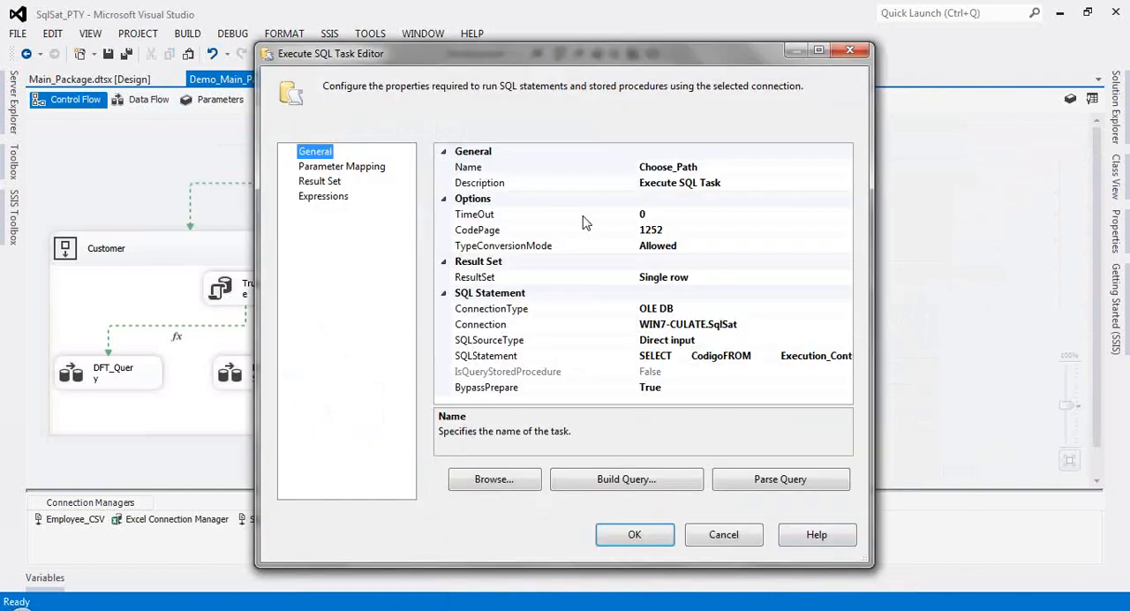
click(642, 356)
click(641, 482)
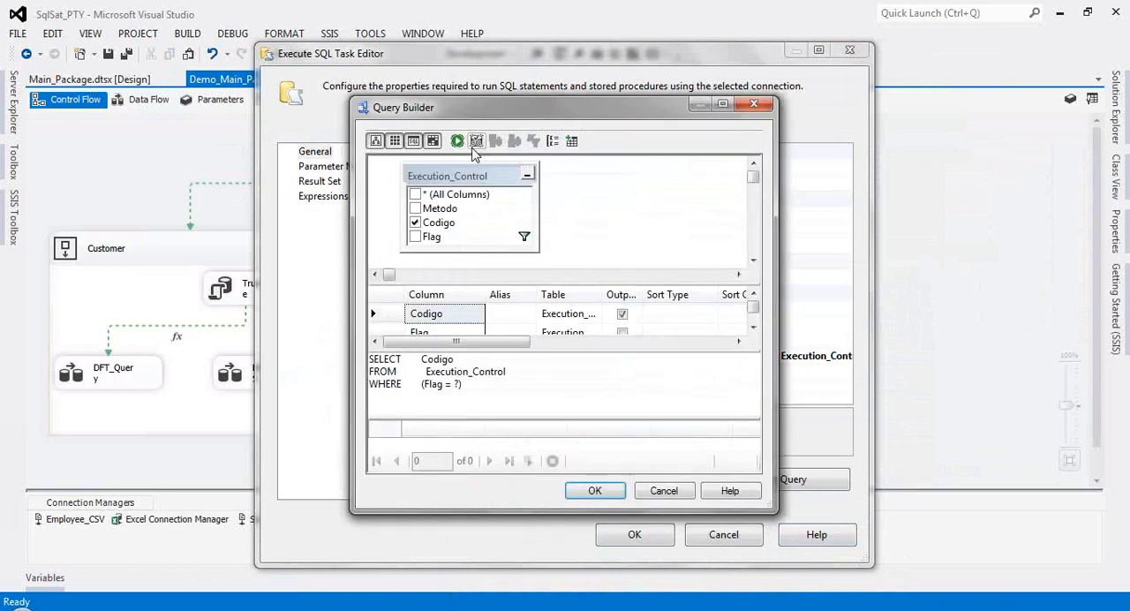
Step: Test-run the Codigo query, trying CSV and 2 as its parameter value, and enlarge the query builder window to read the results
click(457, 142)
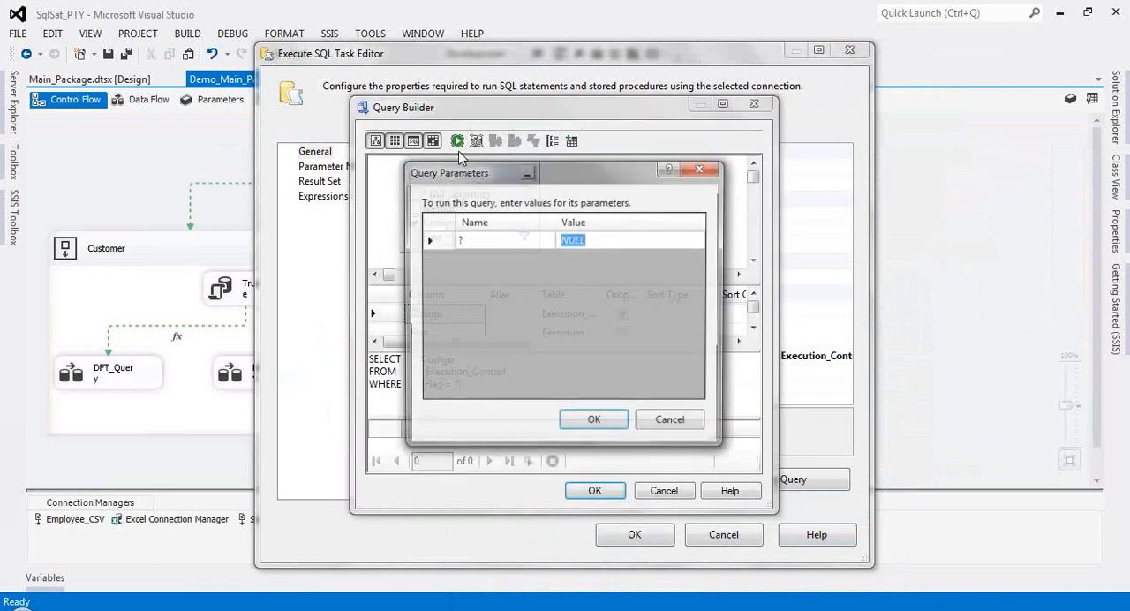
text(CSV)
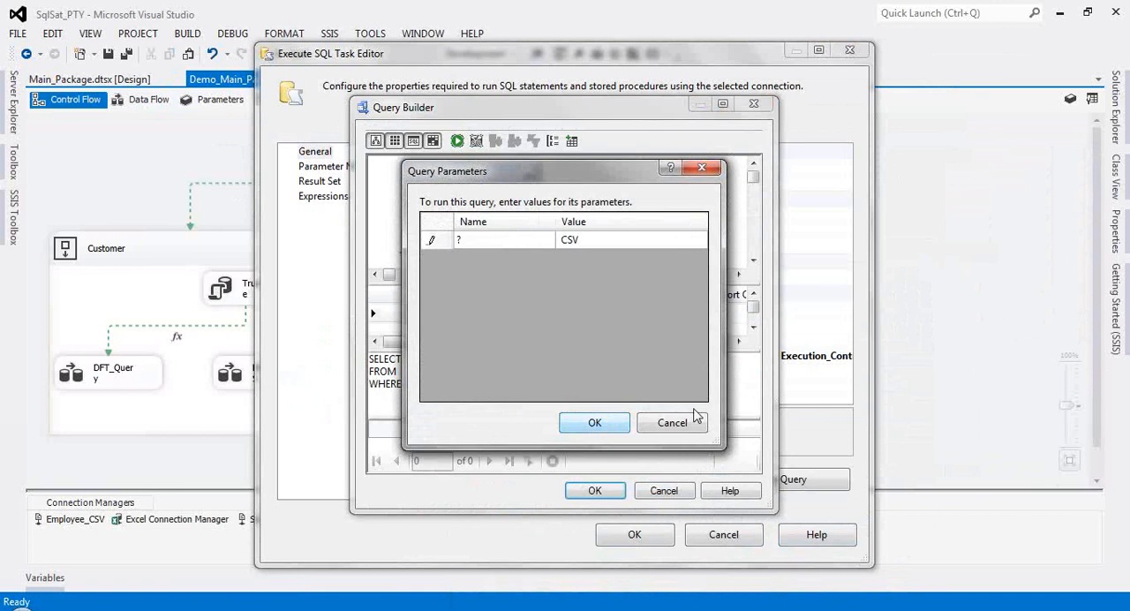
click(603, 427)
drag(585, 240, 514, 242)
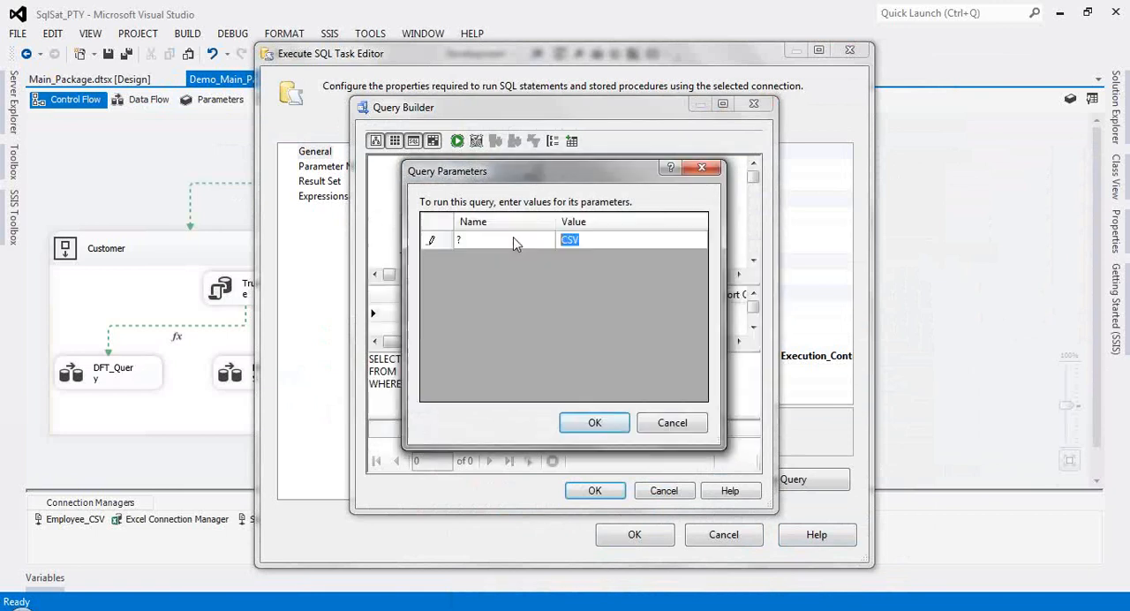
text(2)
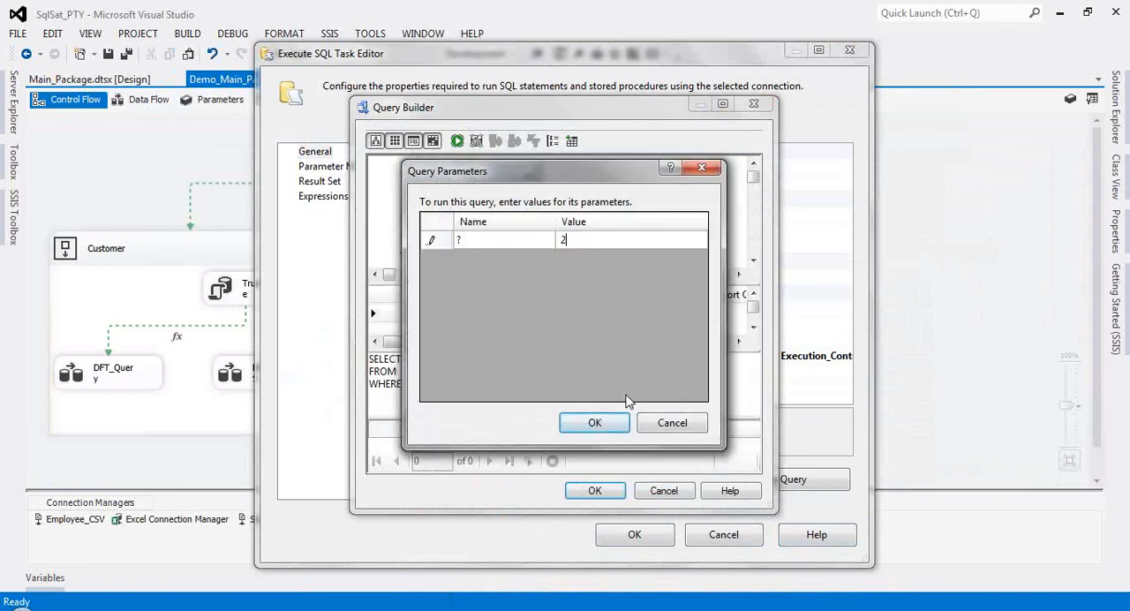
click(594, 428)
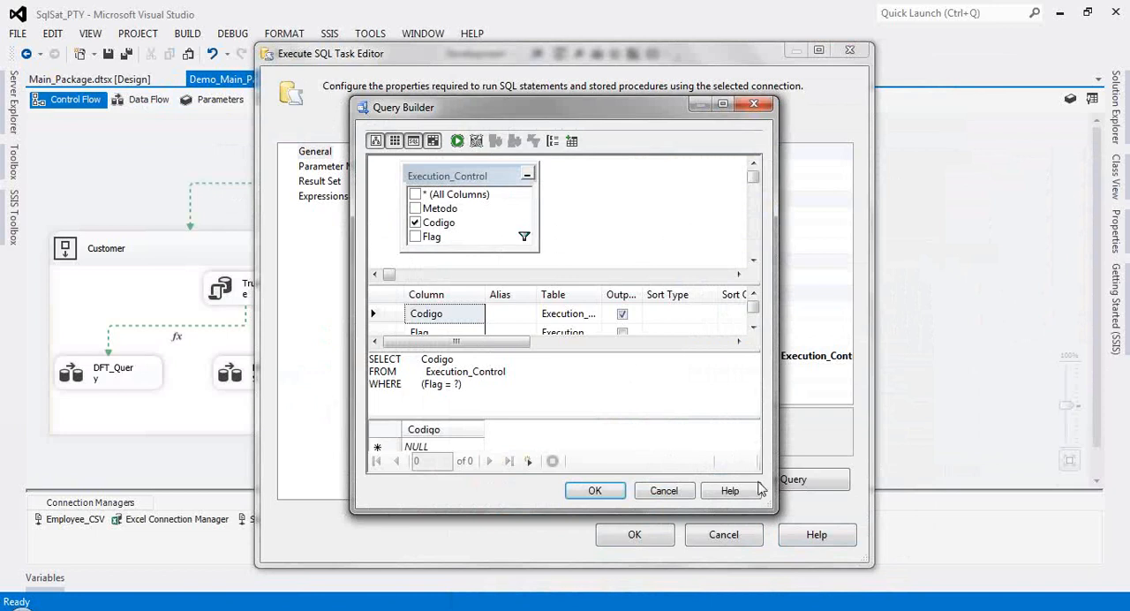
drag(767, 501, 809, 574)
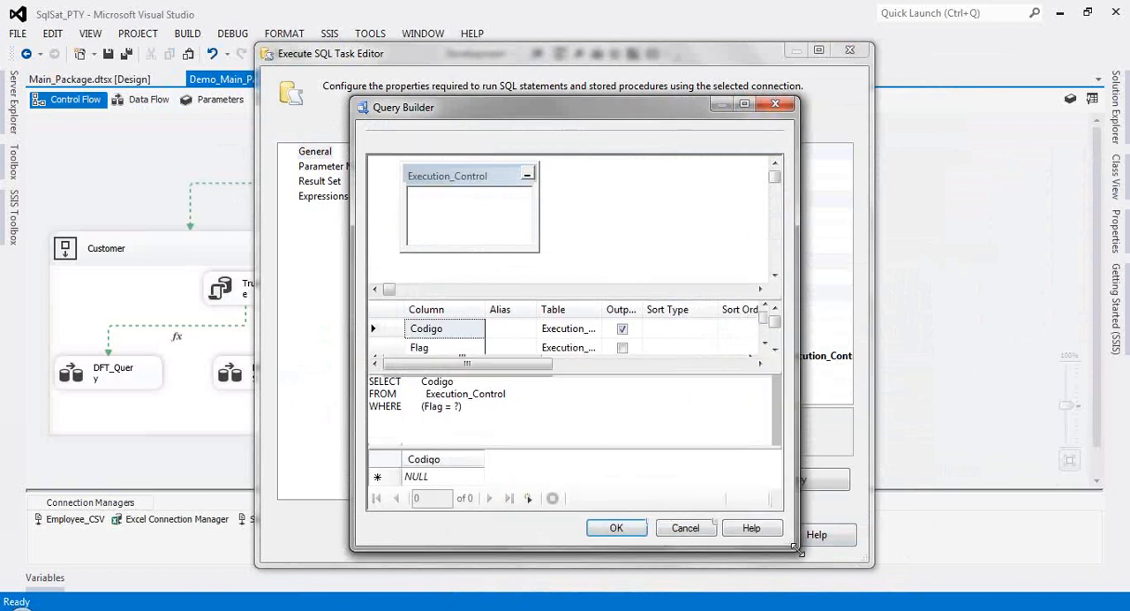
drag(558, 106, 560, 102)
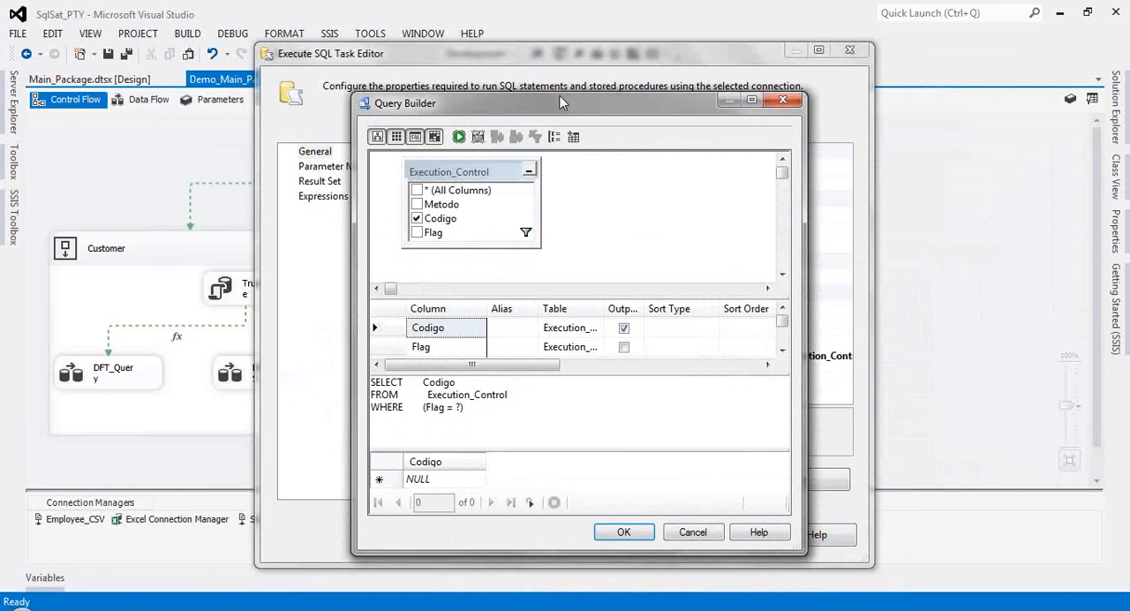
drag(559, 97, 559, 68)
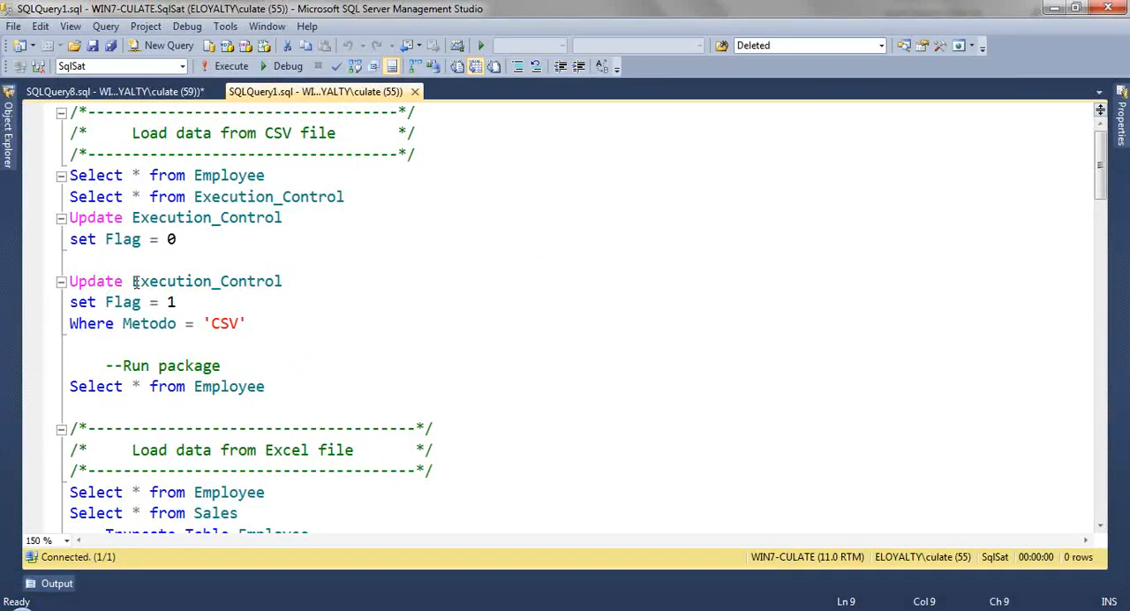
Step: Switch to SQL Server Management Studio, run the Select on Execution_Control, and examine its Metodo, Codigo and Flag columns
drag(364, 190, 64, 196)
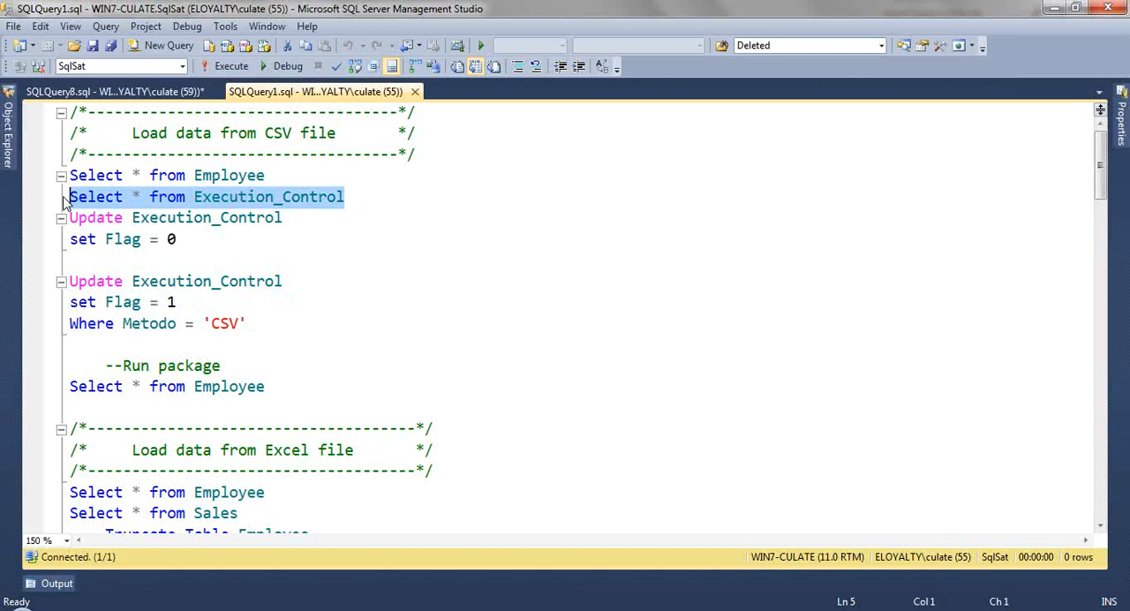
key(F5)
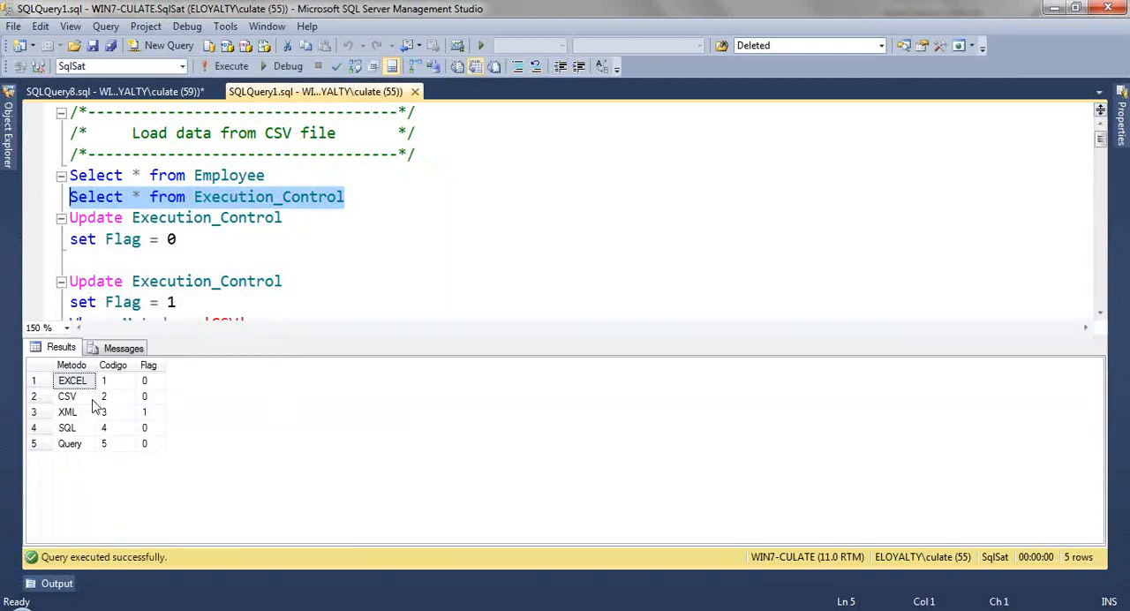
click(67, 413)
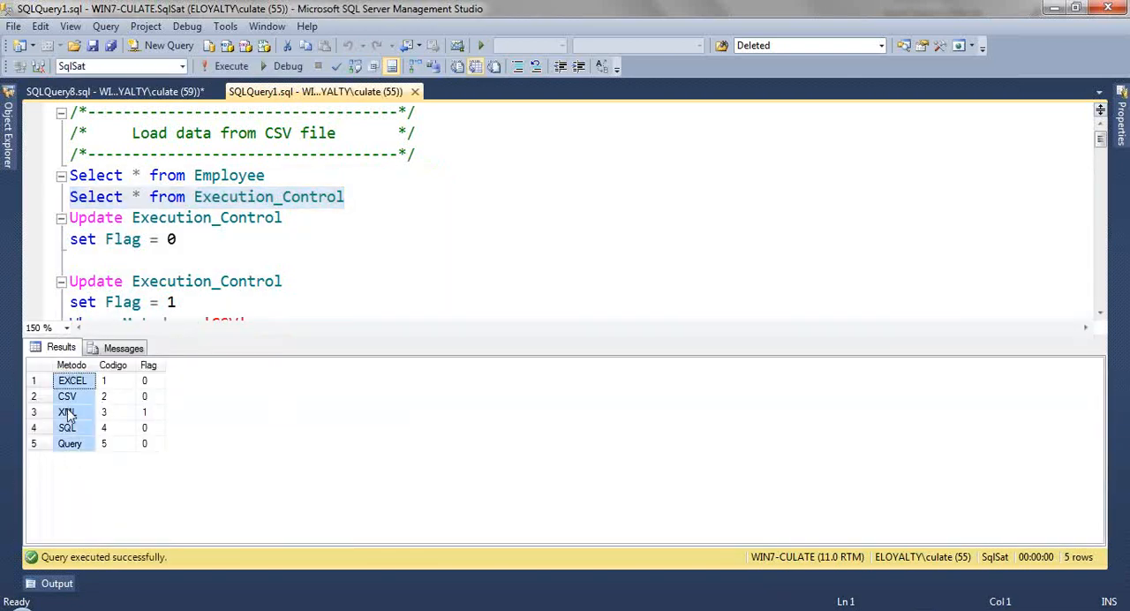
click(116, 428)
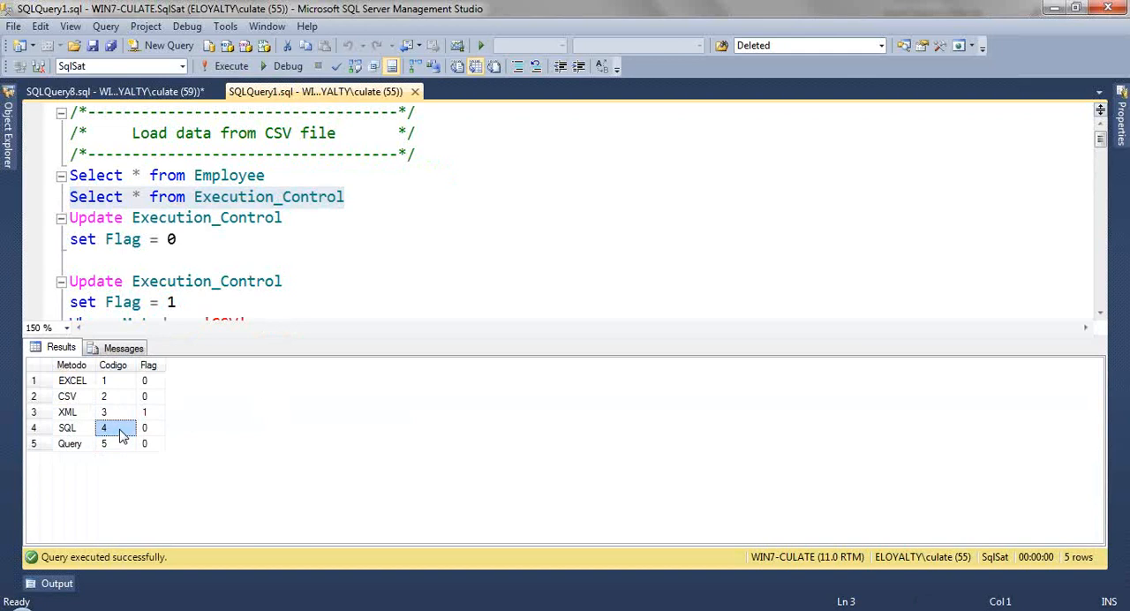
click(148, 365)
key(Up)
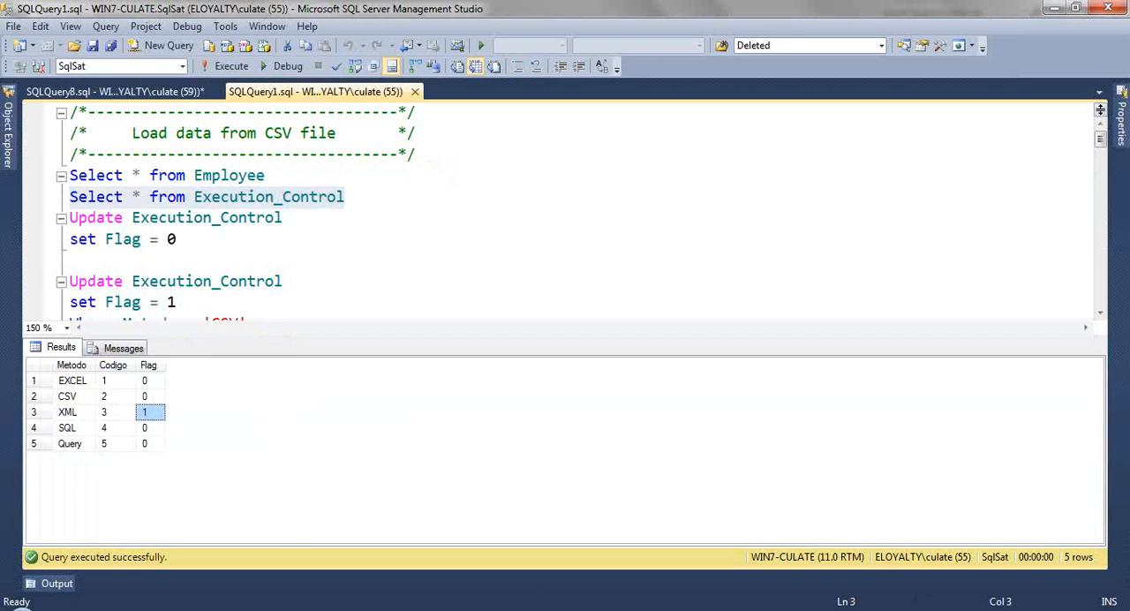
Step: Return to the SqlSat_PTY project in Visual Studio, cancel the query builder, and review the Choose_Path task's result set and parameter mapping
mouse_move(333, 610)
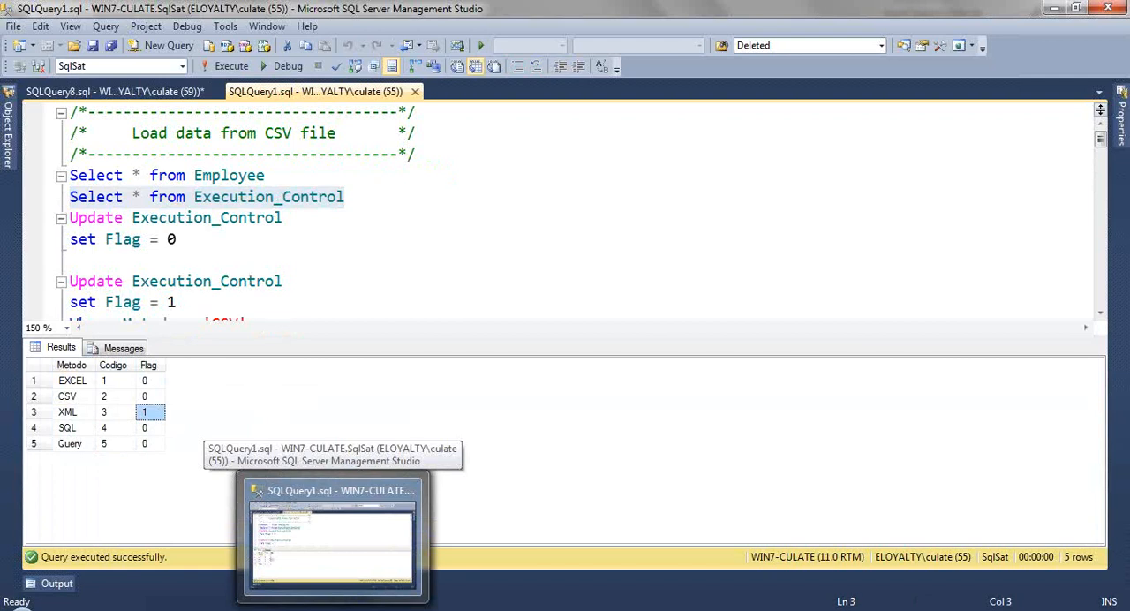
click(385, 610)
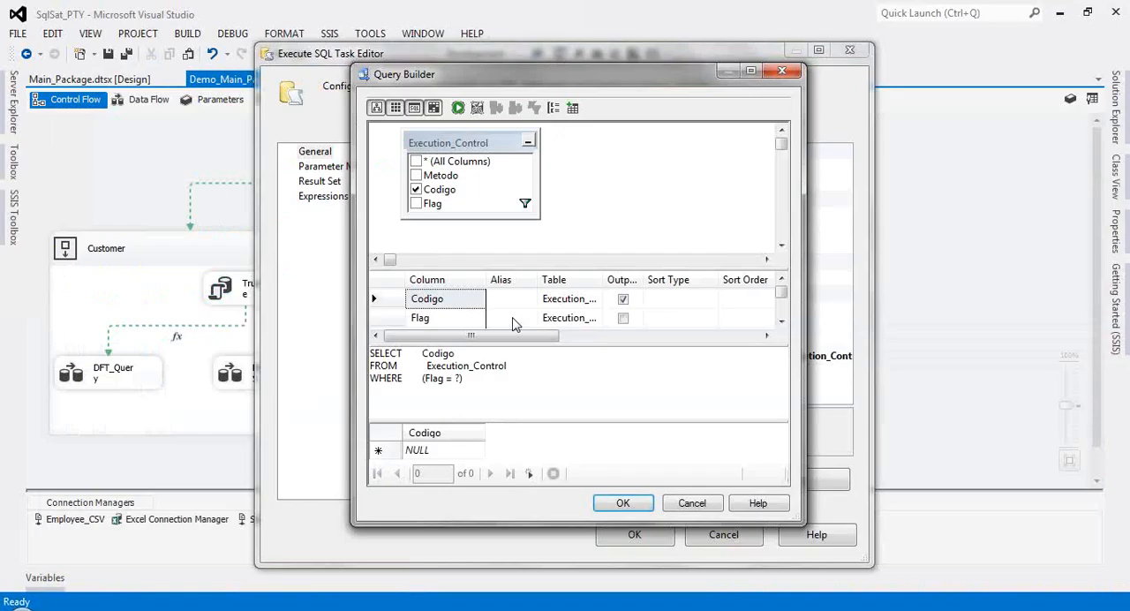
click(693, 503)
click(319, 181)
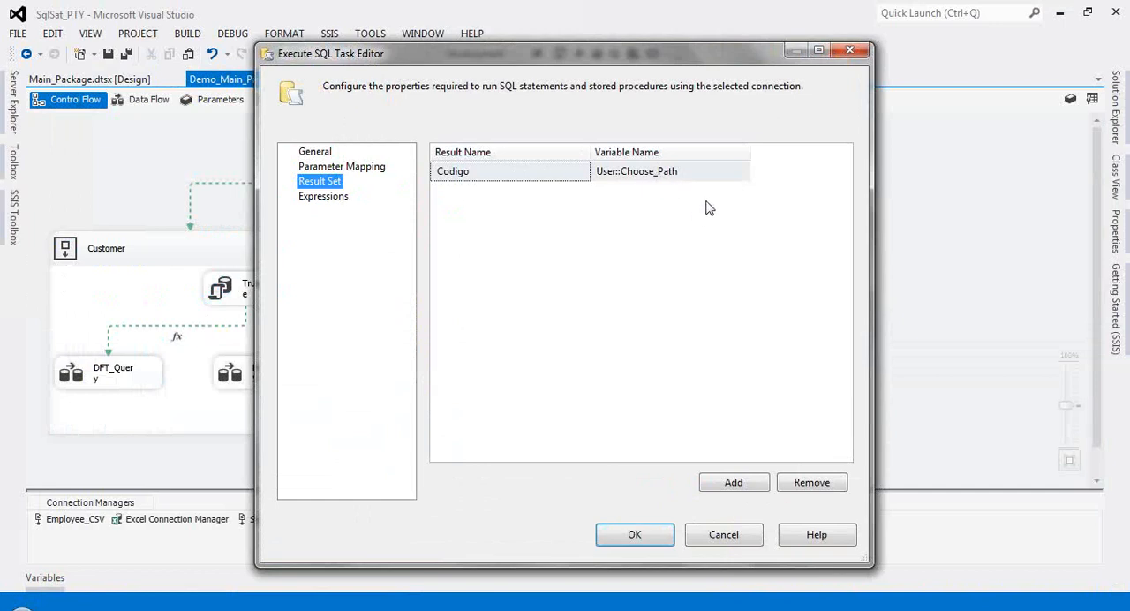
click(334, 170)
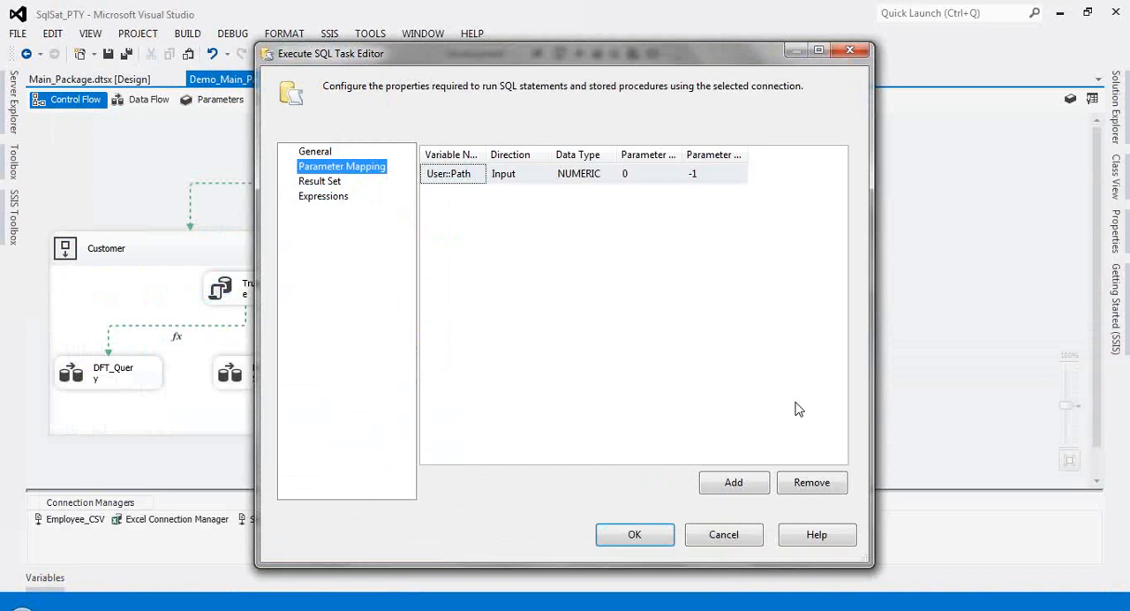
click(317, 152)
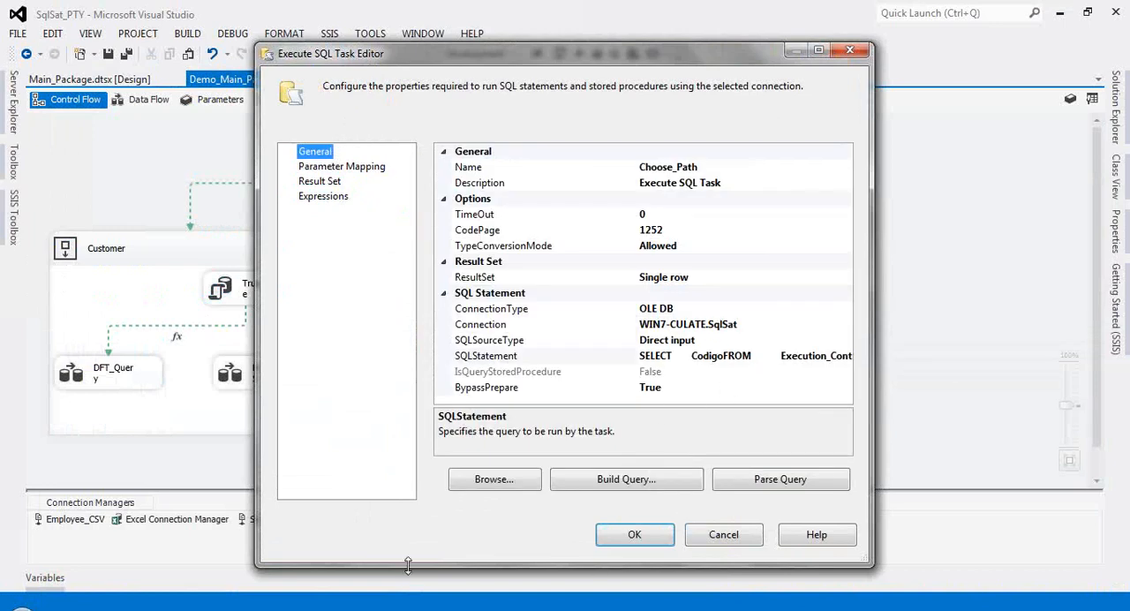
Step: Check the Execution_Control results in SQL Server Management Studio again, return to Visual Studio, and close the Choose_Path task editor without saving
click(389, 609)
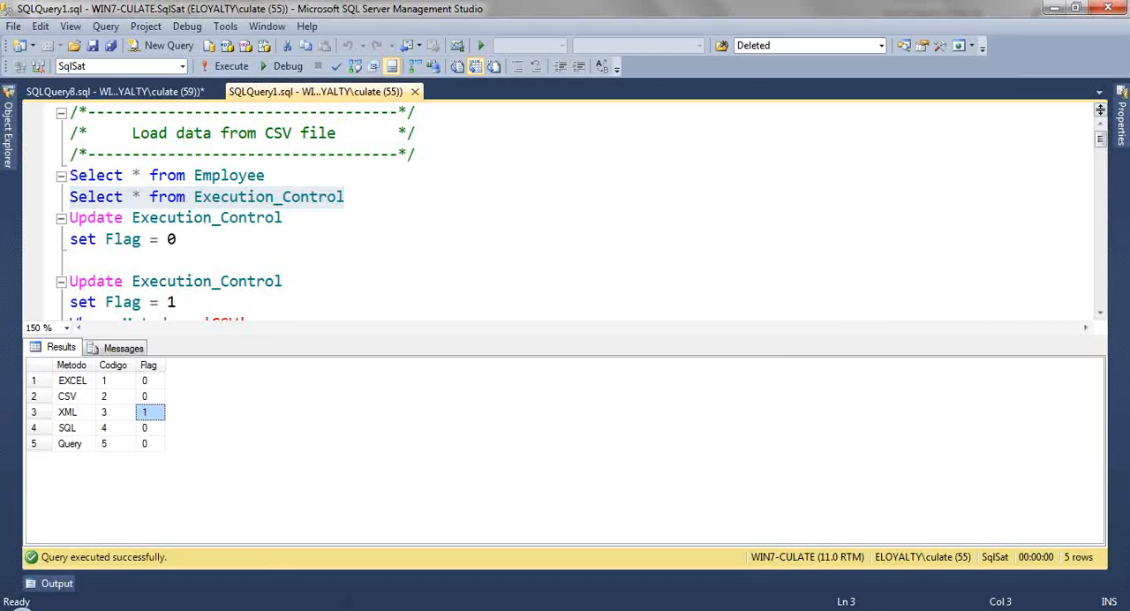
click(296, 609)
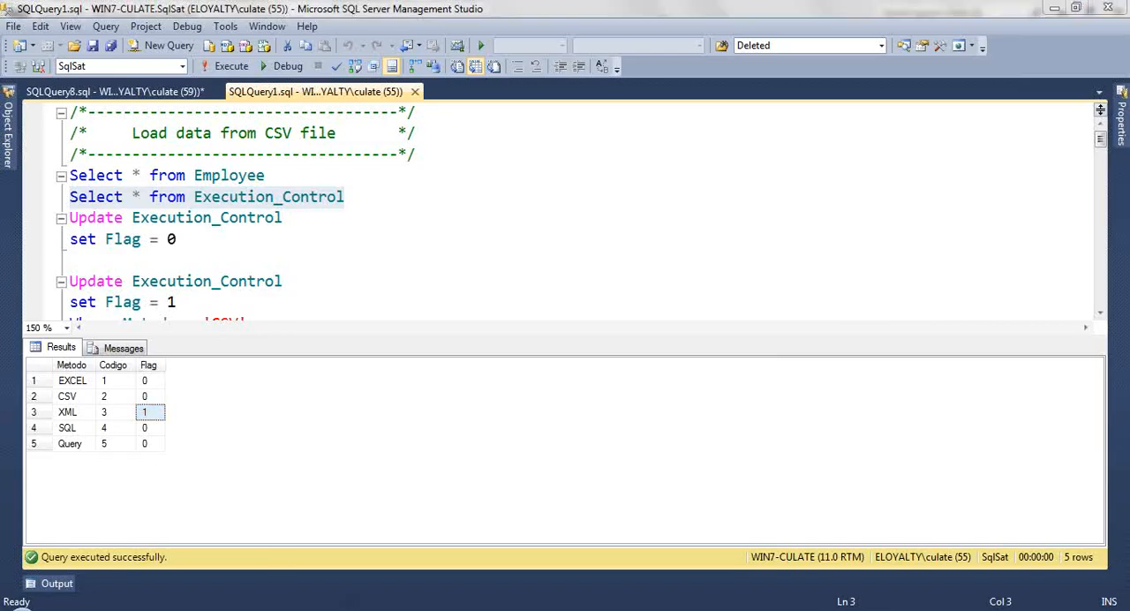
mouse_move(292, 609)
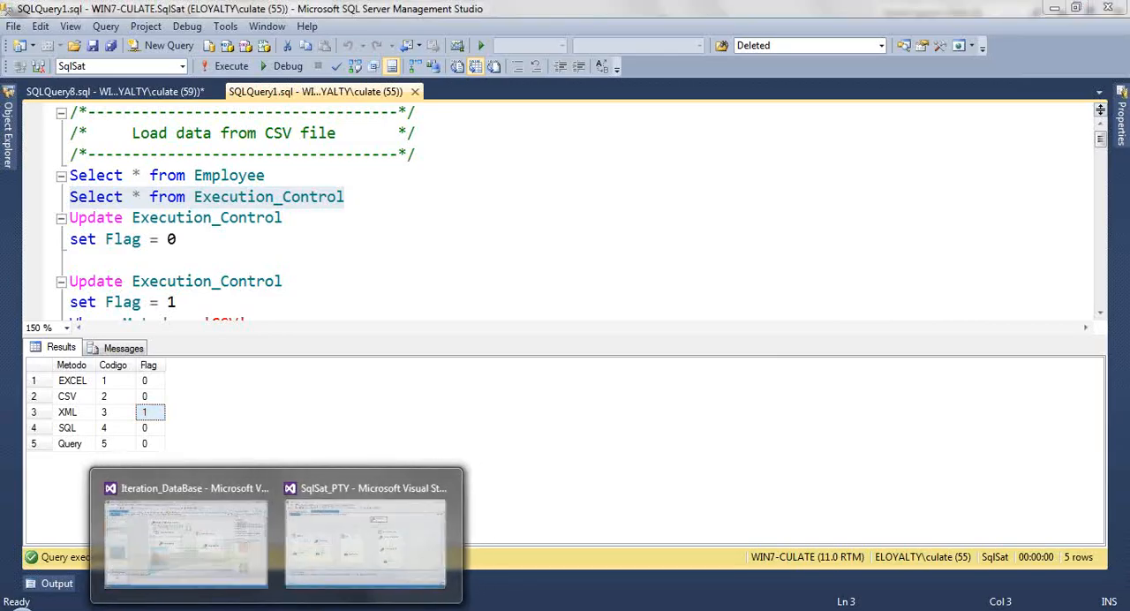
click(318, 580)
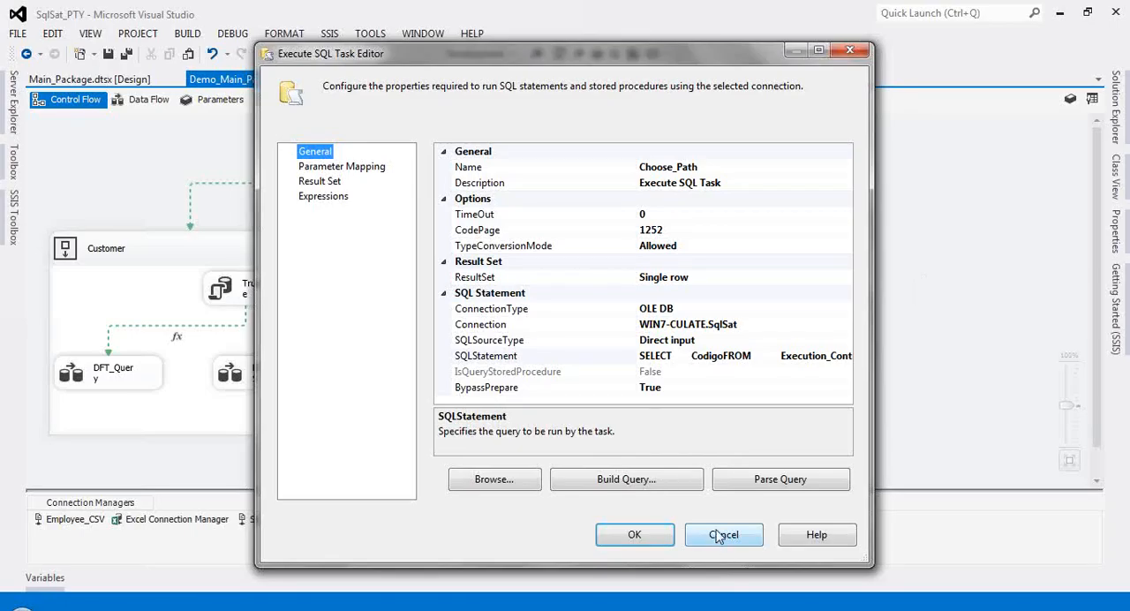
click(722, 535)
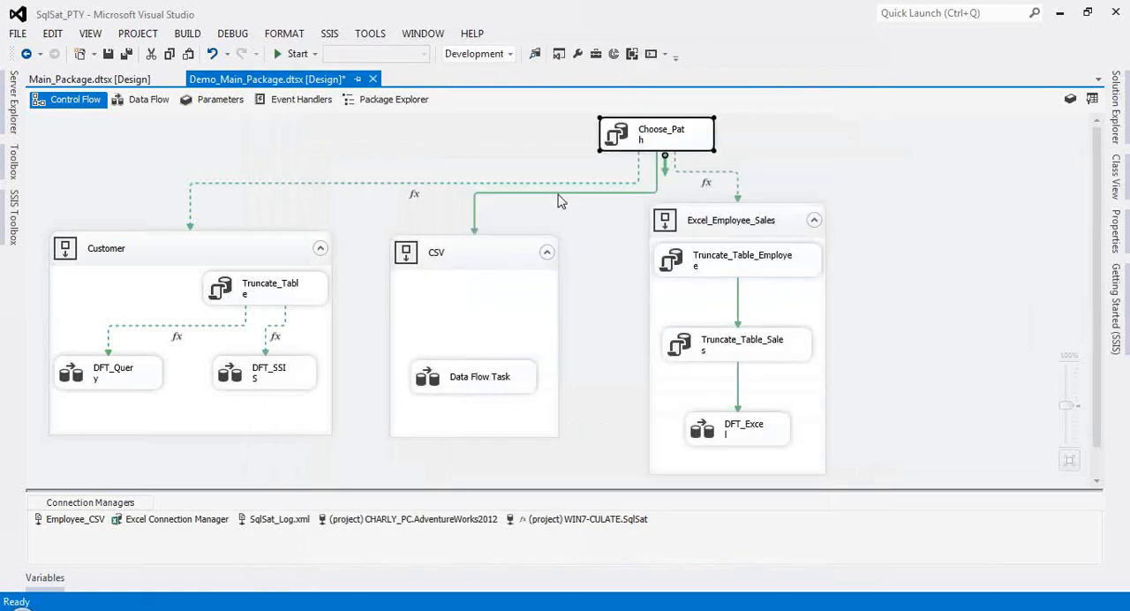
Step: Edit the precedence constraint from Choose_Path to CSV and set its evaluation operation to Expression and Constraint
right_click(544, 192)
click(612, 206)
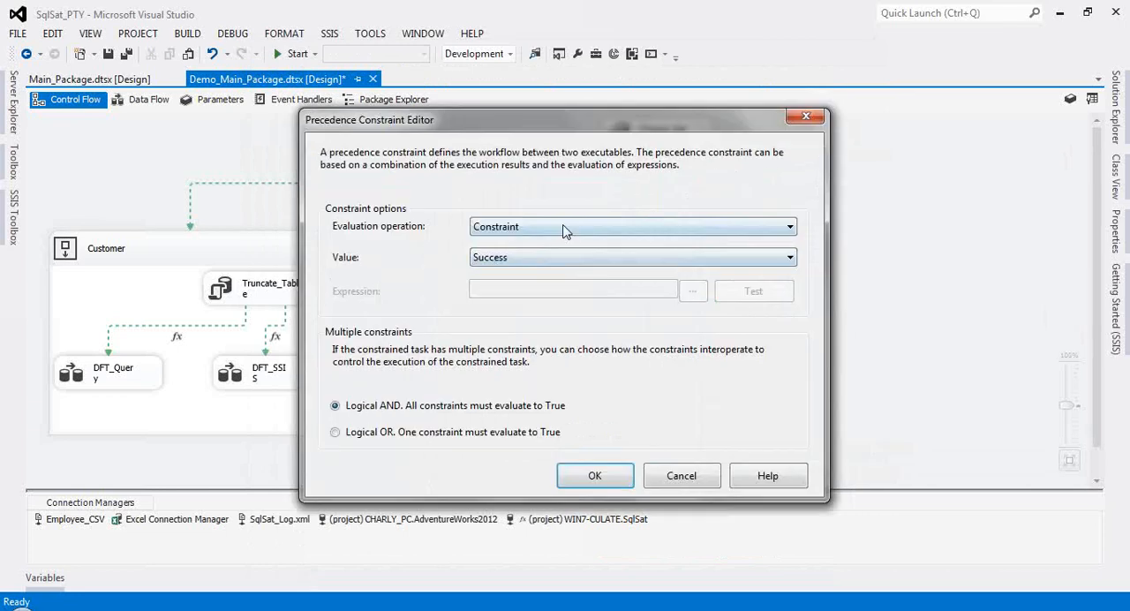
click(565, 228)
click(574, 273)
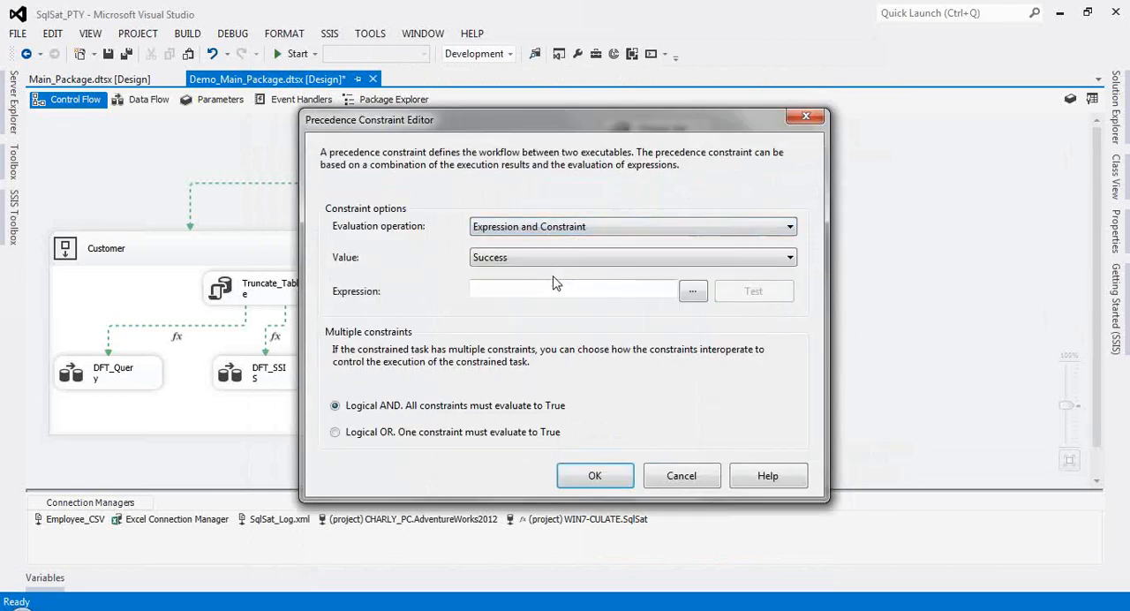
Step: Build the constraint expression @[User::Choose_Path] == 2 from the Choose_Path variable
click(693, 293)
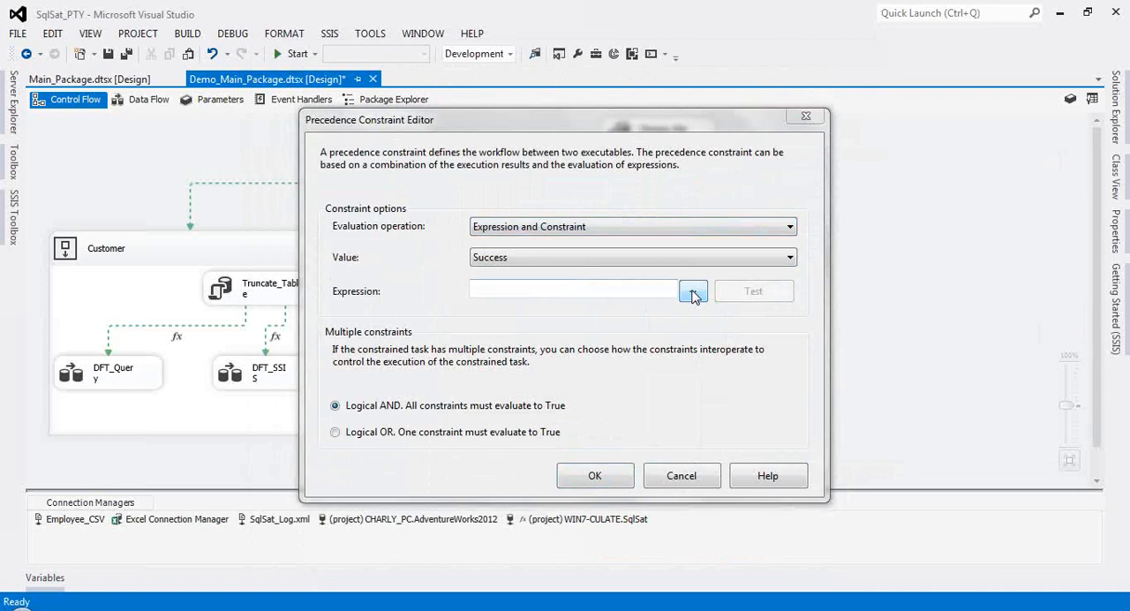
drag(397, 138, 365, 434)
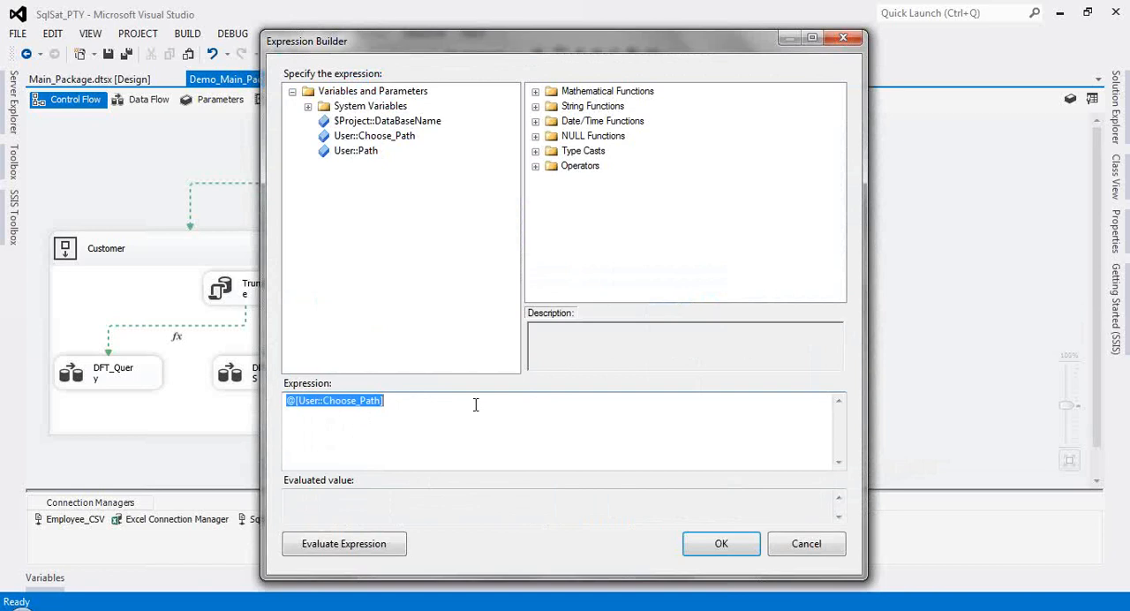
click(475, 404)
text(==)
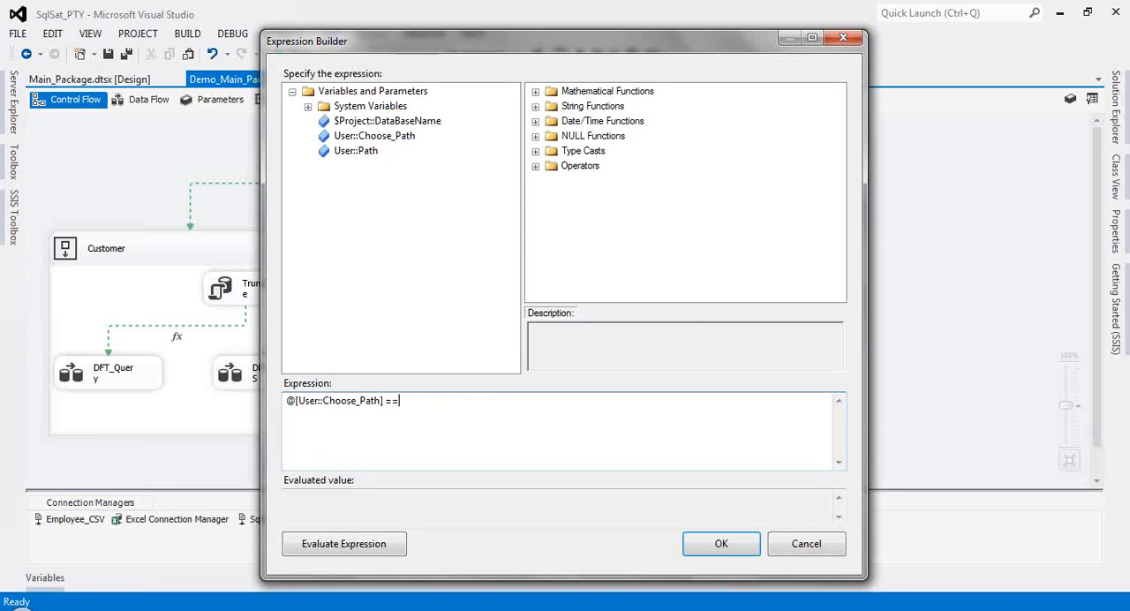
text( 2)
Step: Evaluate the expression, accept it into the precedence constraint, and test the constraint's expression
click(536, 92)
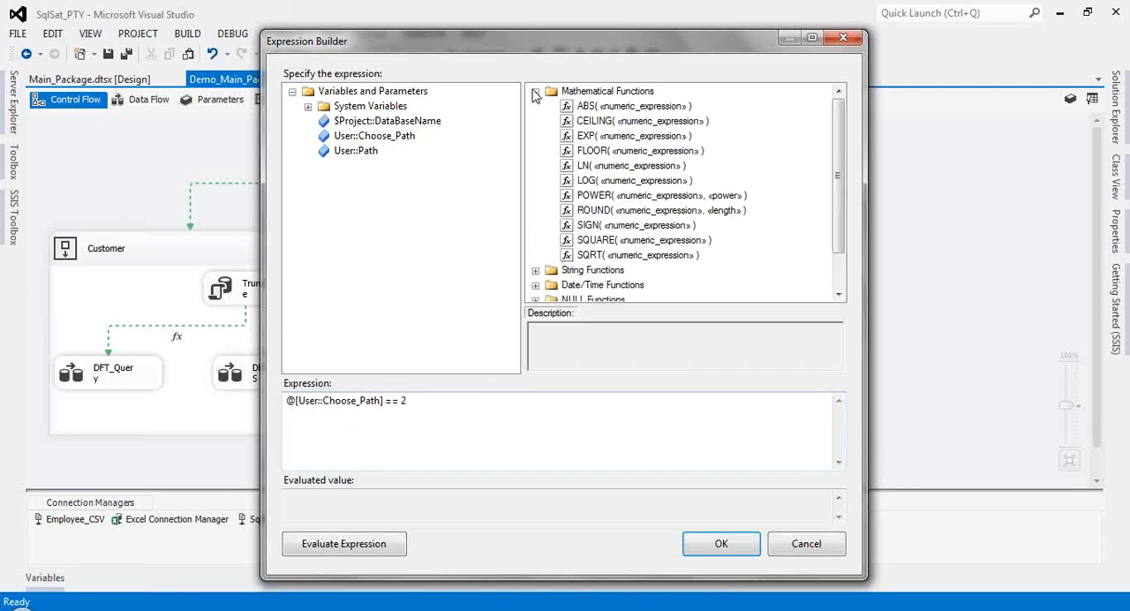
click(536, 92)
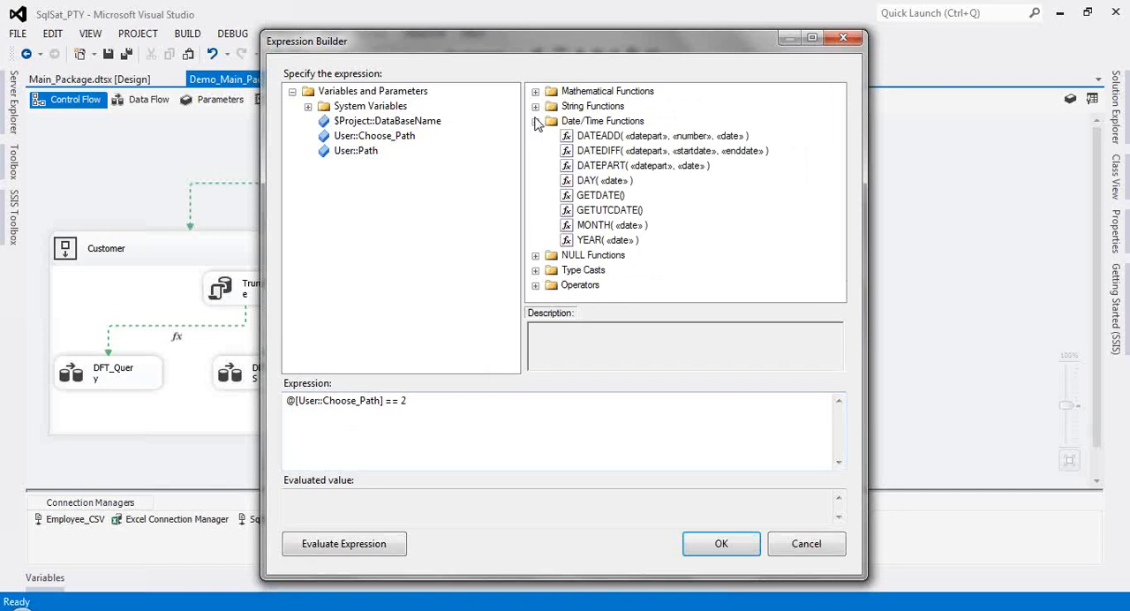
click(536, 121)
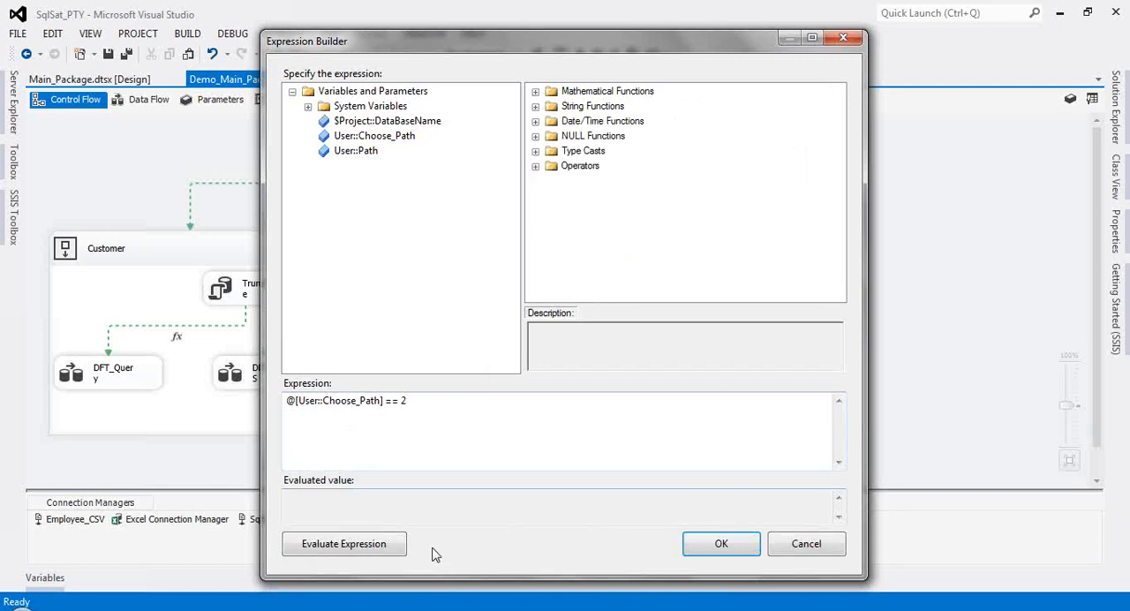
click(369, 545)
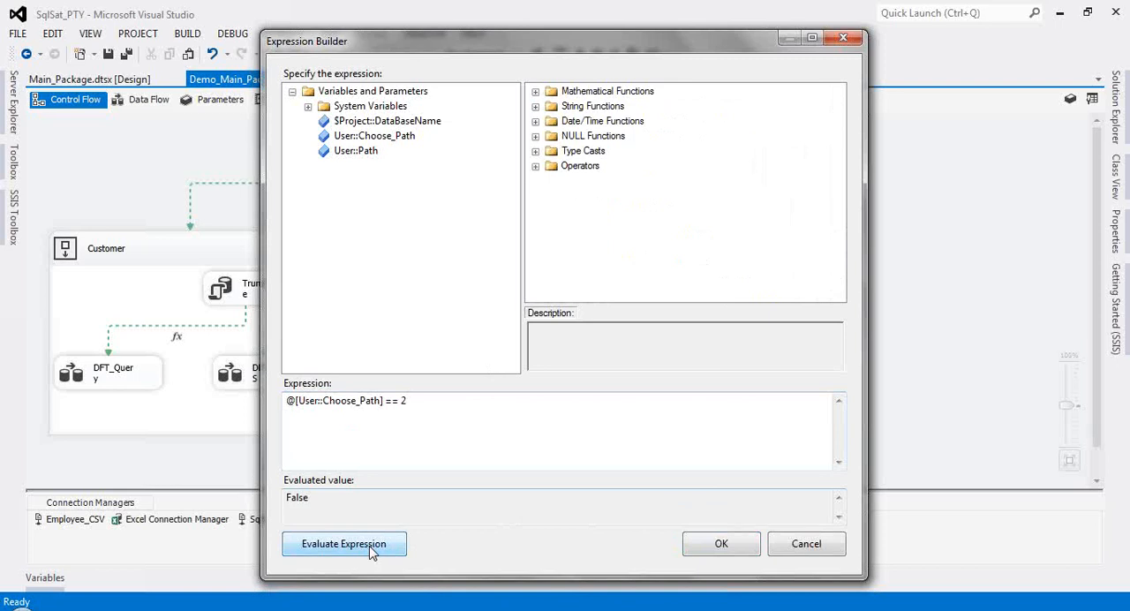
click(721, 542)
click(763, 284)
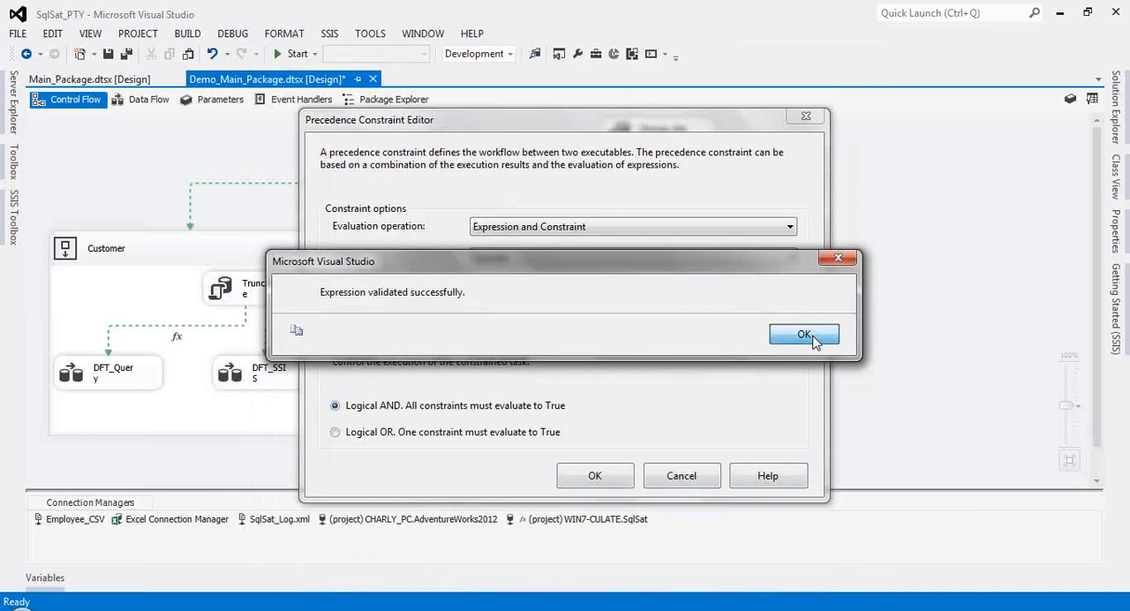
click(803, 334)
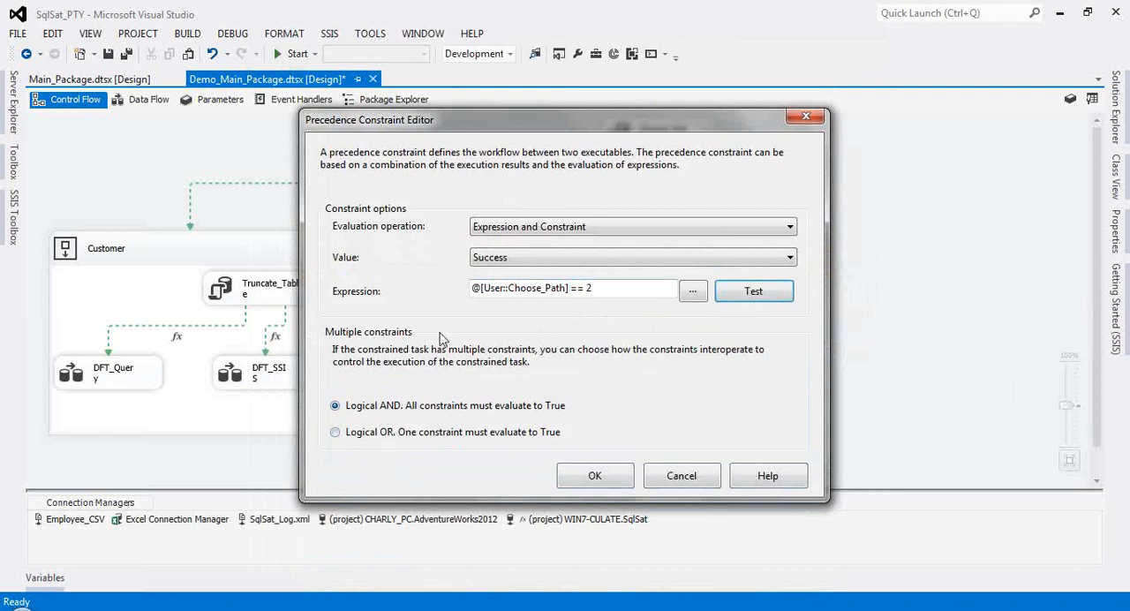
Step: Set the multiple-constraints option to Logical OR and save the Choose_Path-to-CSV precedence constraint
drag(526, 117, 540, 246)
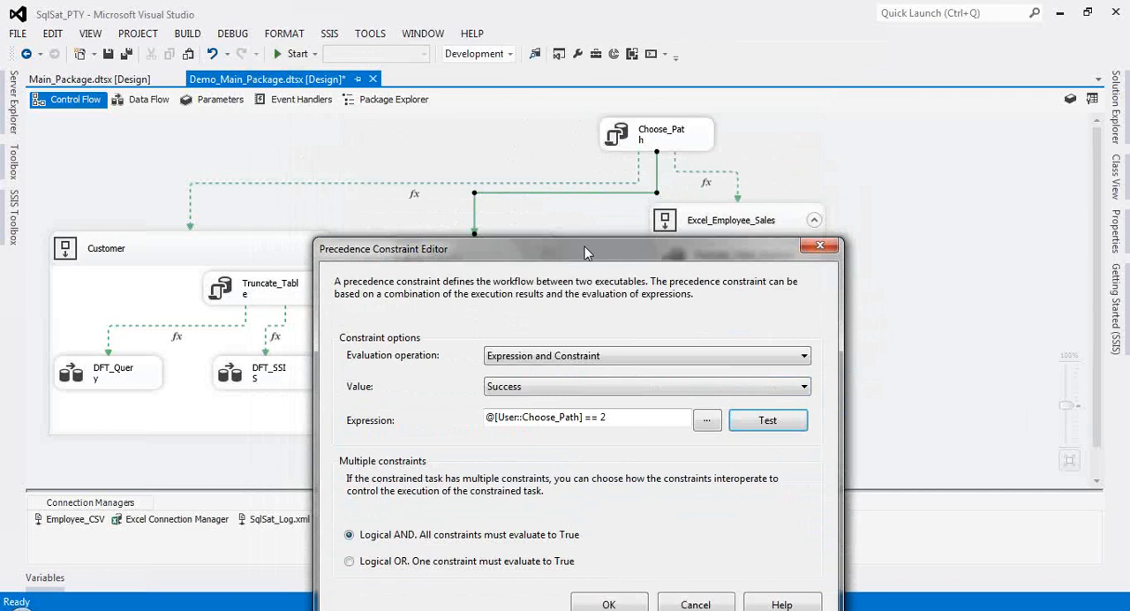
drag(584, 247, 588, 208)
click(352, 528)
click(611, 573)
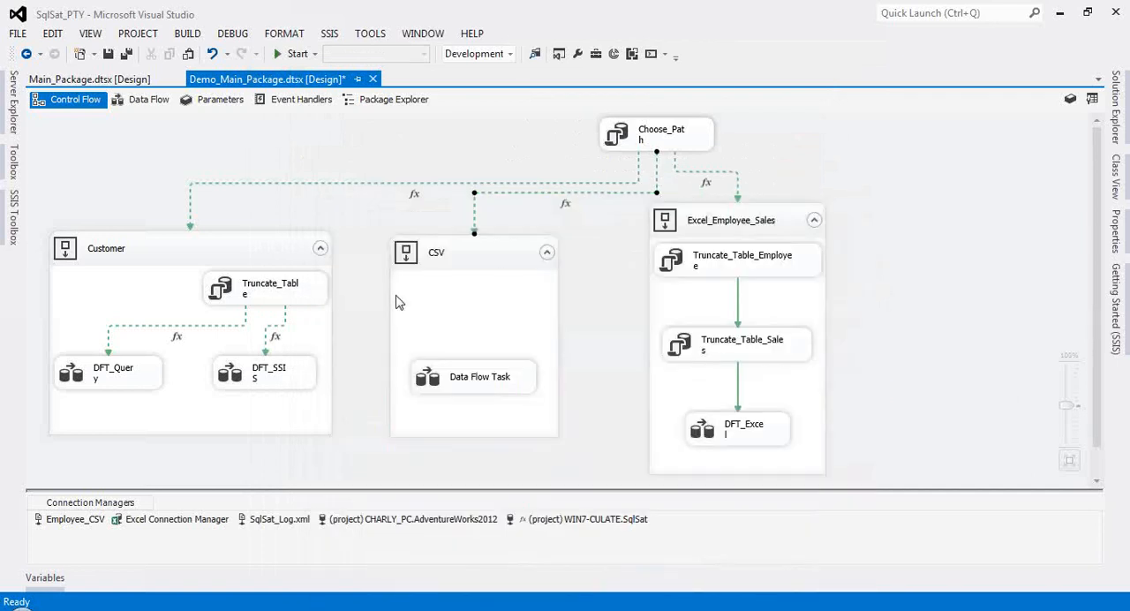
Step: Move the Data Flow Task higher inside the CSV container
click(485, 331)
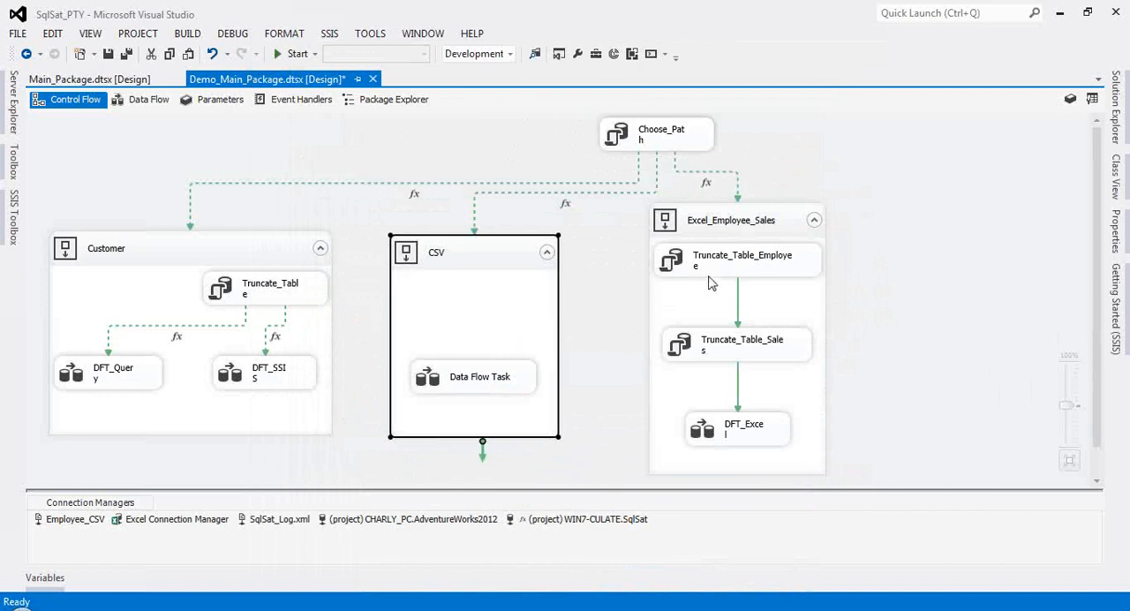
click(727, 265)
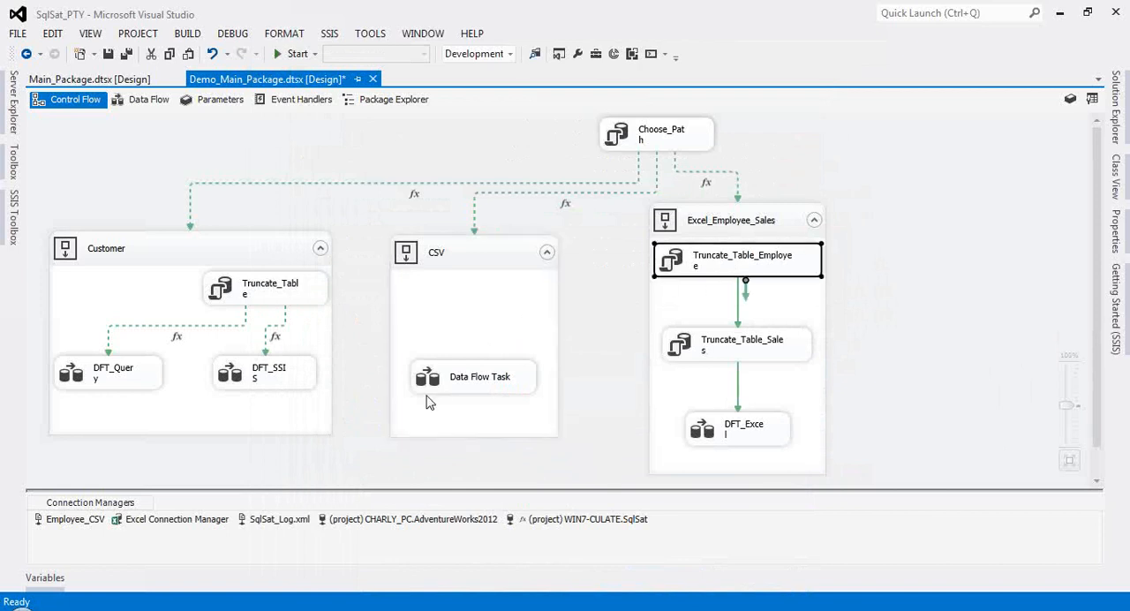
drag(485, 381, 484, 333)
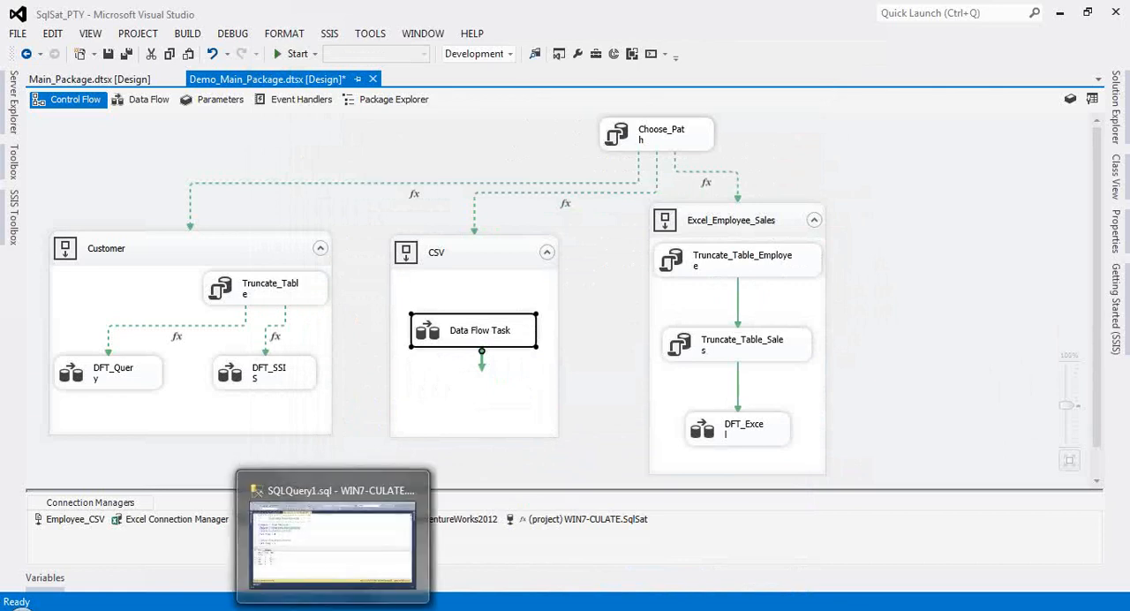
Step: Switch to SQL Server Management Studio and run the Execution_Control update that sets every Flag to 0
click(328, 537)
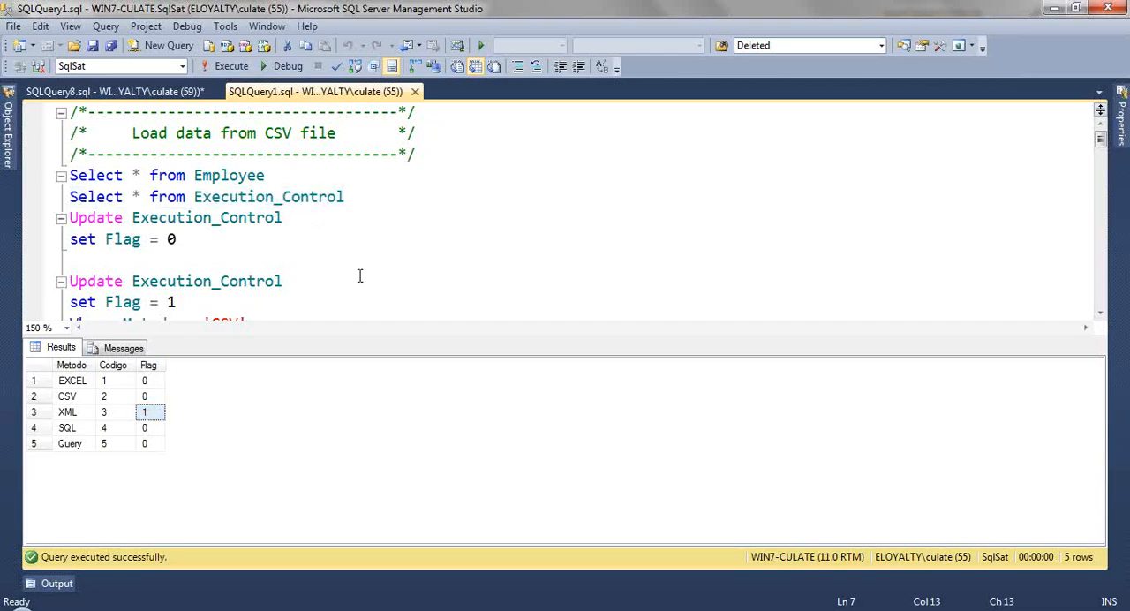
key(ctrl+r)
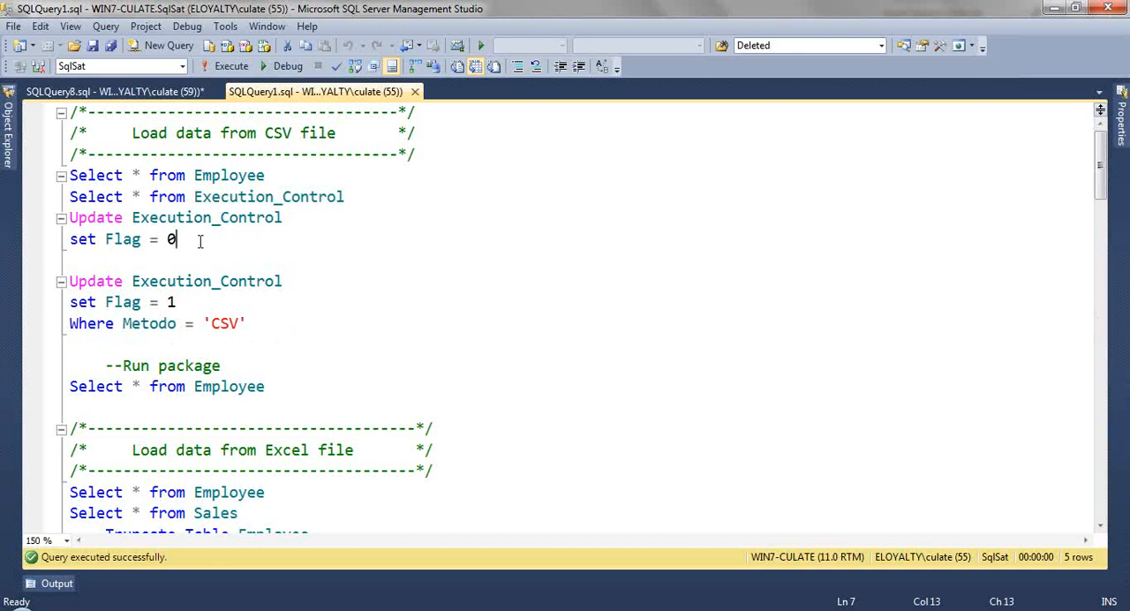
drag(202, 240, 73, 222)
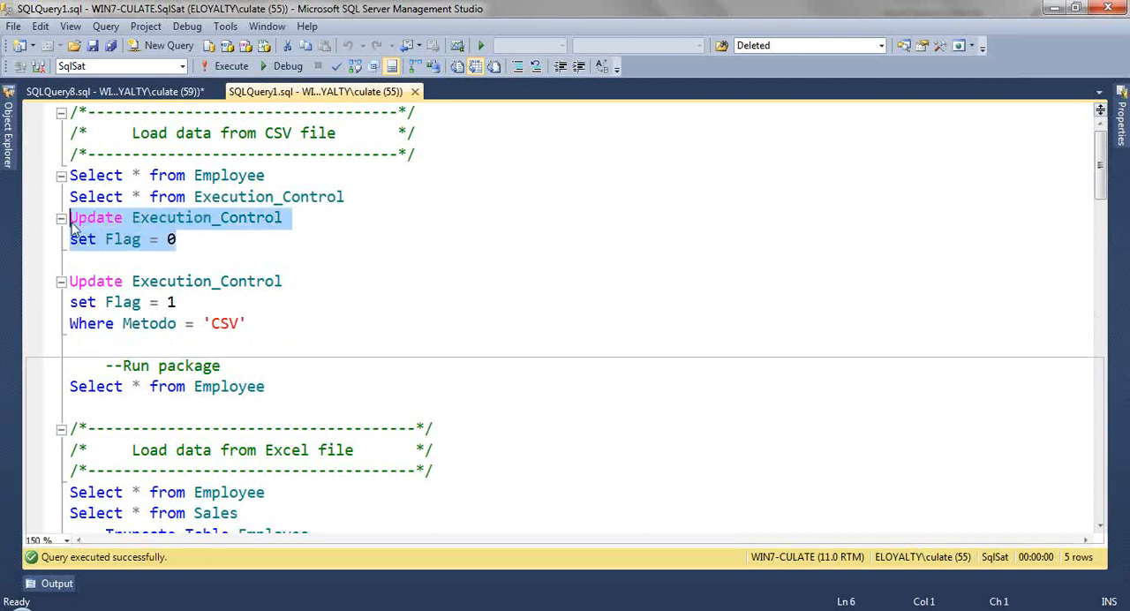
Step: Run the Execution_Control update setting Flag = 1 without its Where clause, and query the table to check the flags
click(156, 302)
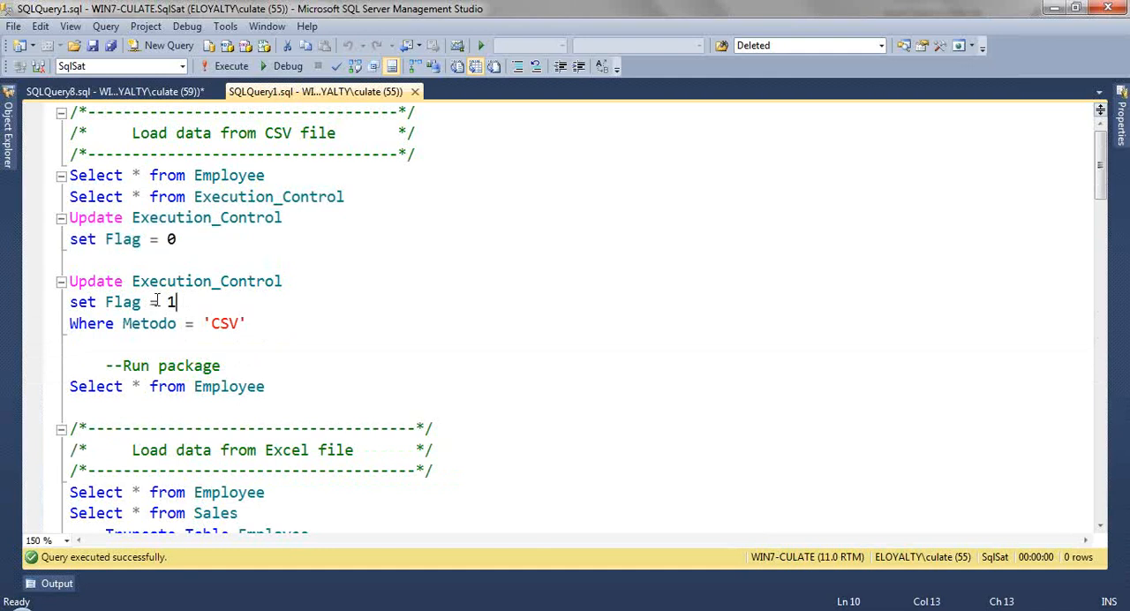
drag(176, 302, 70, 282)
key(F5)
drag(230, 334, 240, 434)
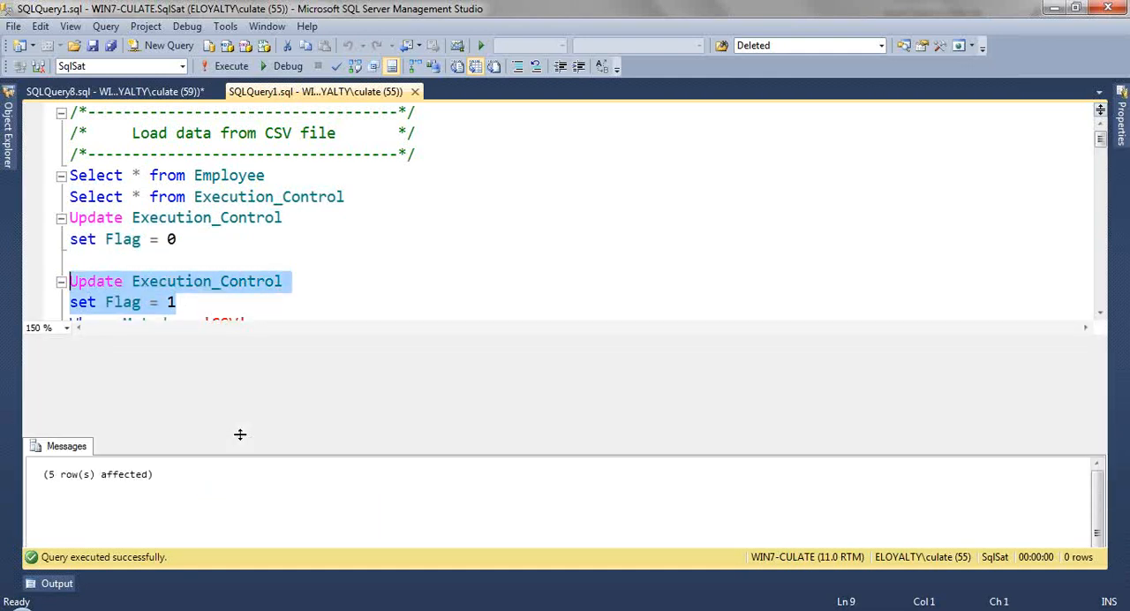
drag(356, 197, 69, 197)
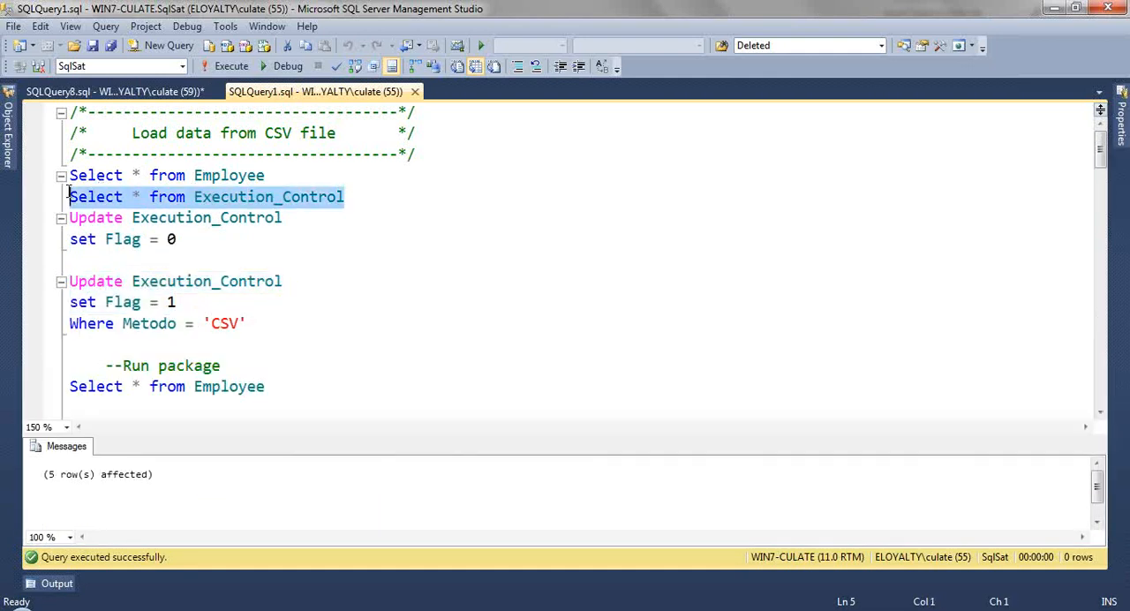
key(F5)
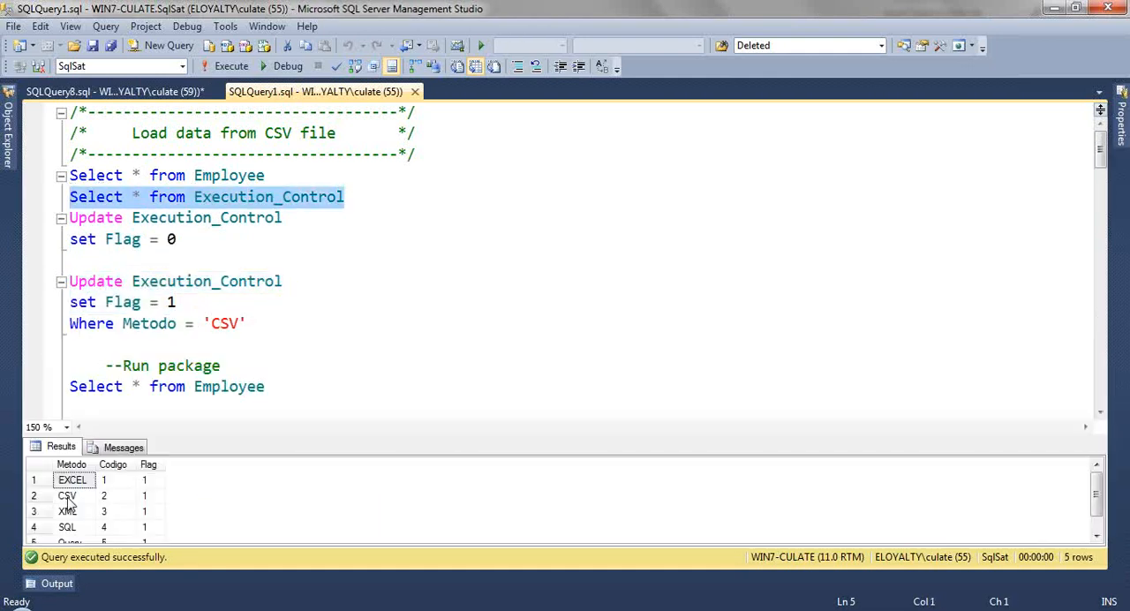
Step: Reset every Flag in Execution_Control to 0 and set Flag to 1 only where Metodo = 'CSV'
click(205, 241)
drag(209, 250, 70, 218)
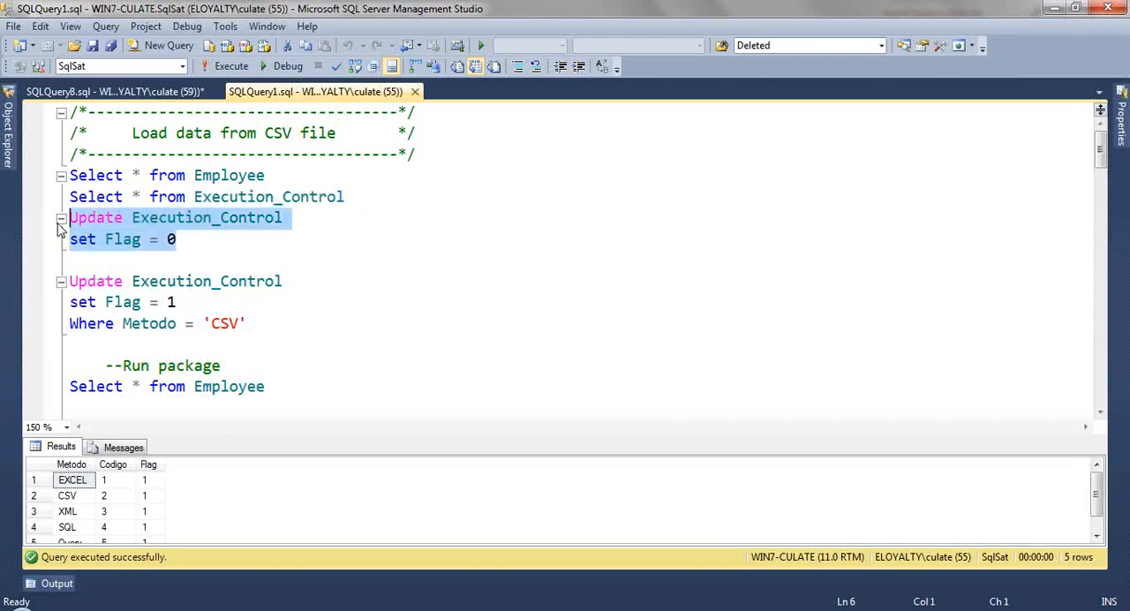
key(F5)
drag(260, 323, 56, 280)
key(F5)
Step: Query the Execution_Control table to check the flags and the Employee table to check its existing rows
click(42, 198)
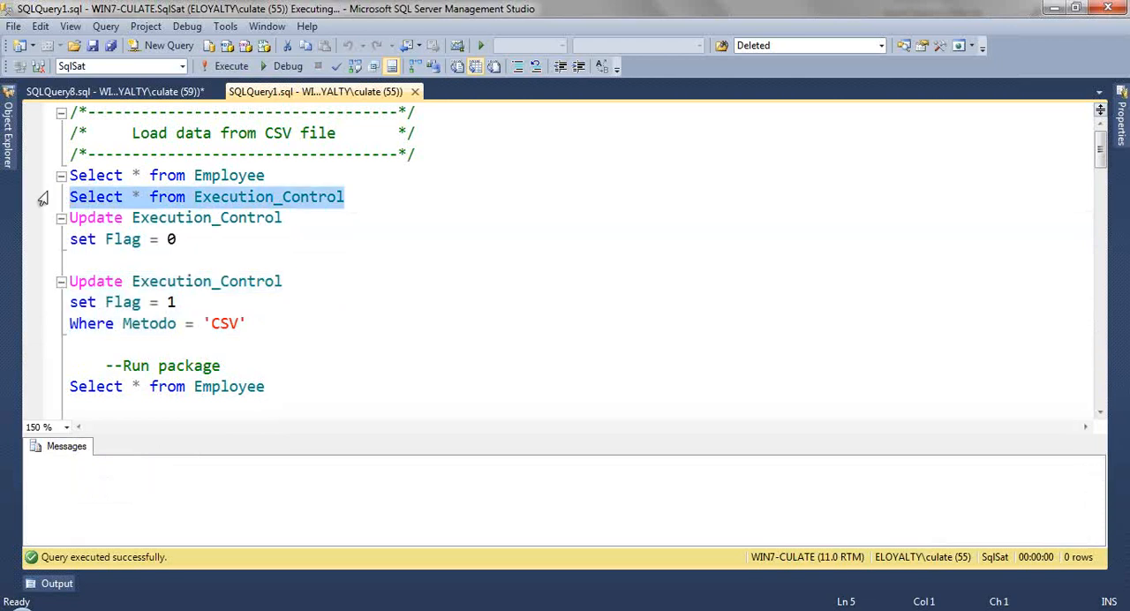
key(F5)
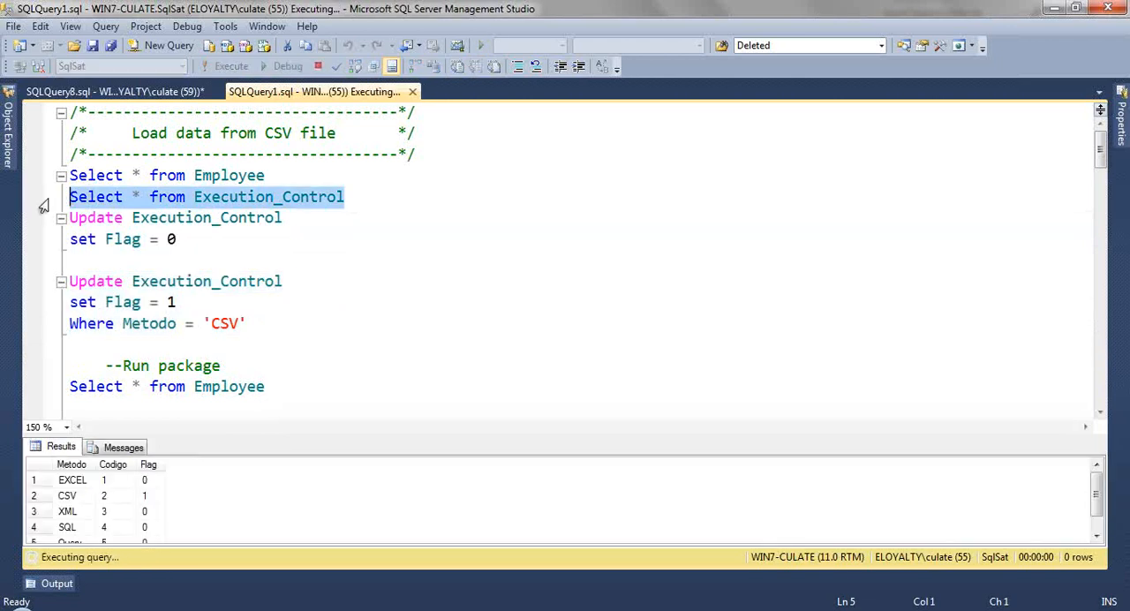
click(237, 349)
scroll(260, 378, down, 2)
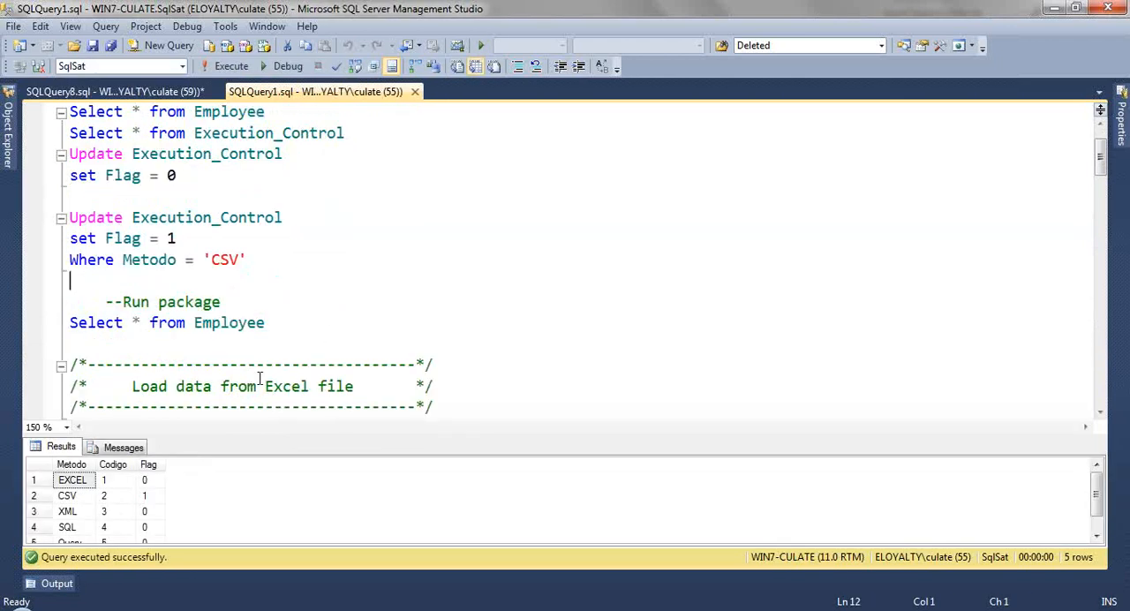
scroll(262, 374, up, 2)
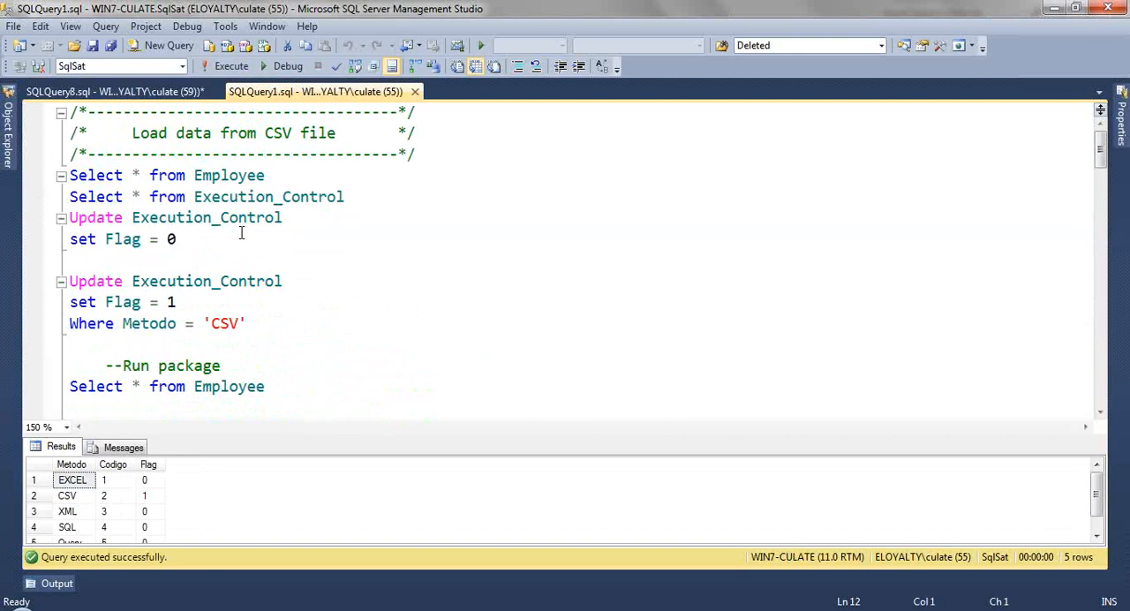
drag(265, 175, 69, 174)
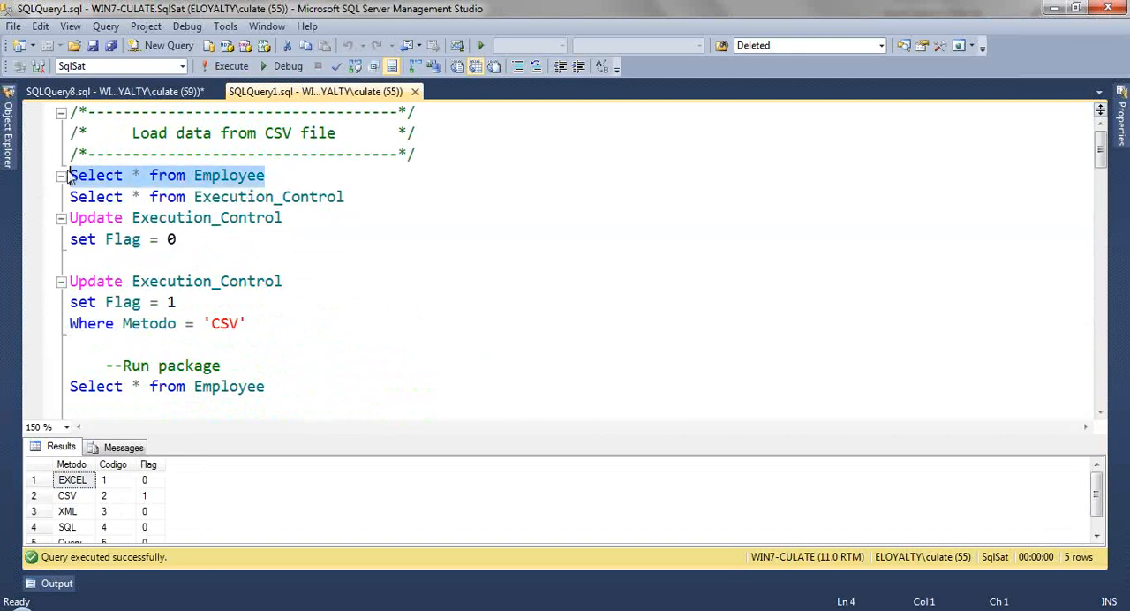
key(F5)
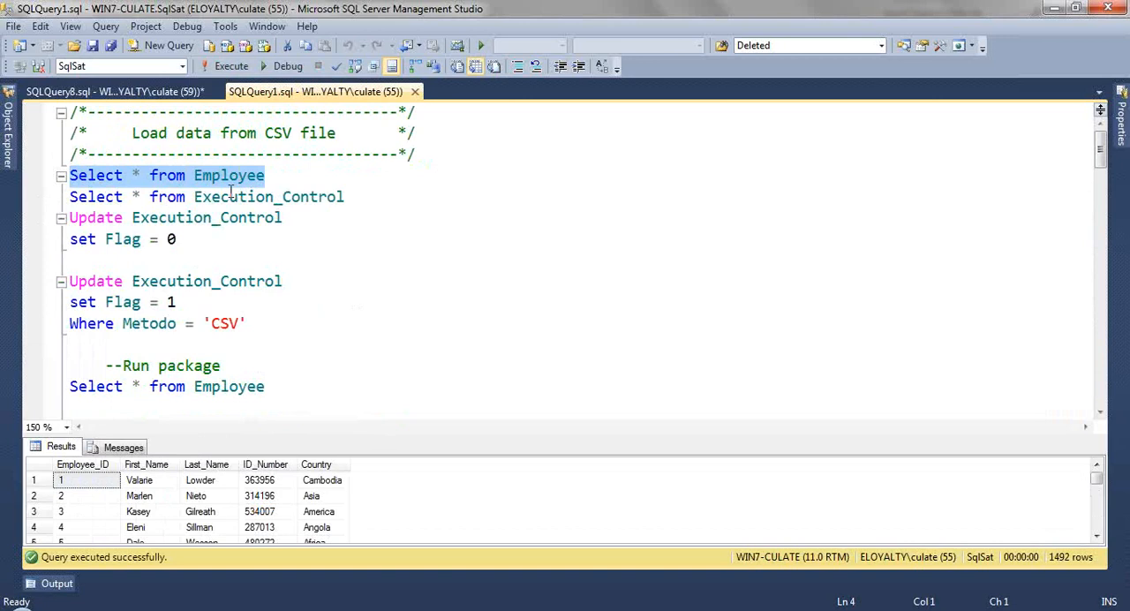
Step: Truncate the Employee table with a temporary statement in the CSV section's first query, and restore the line to Select * from Employee
click(193, 176)
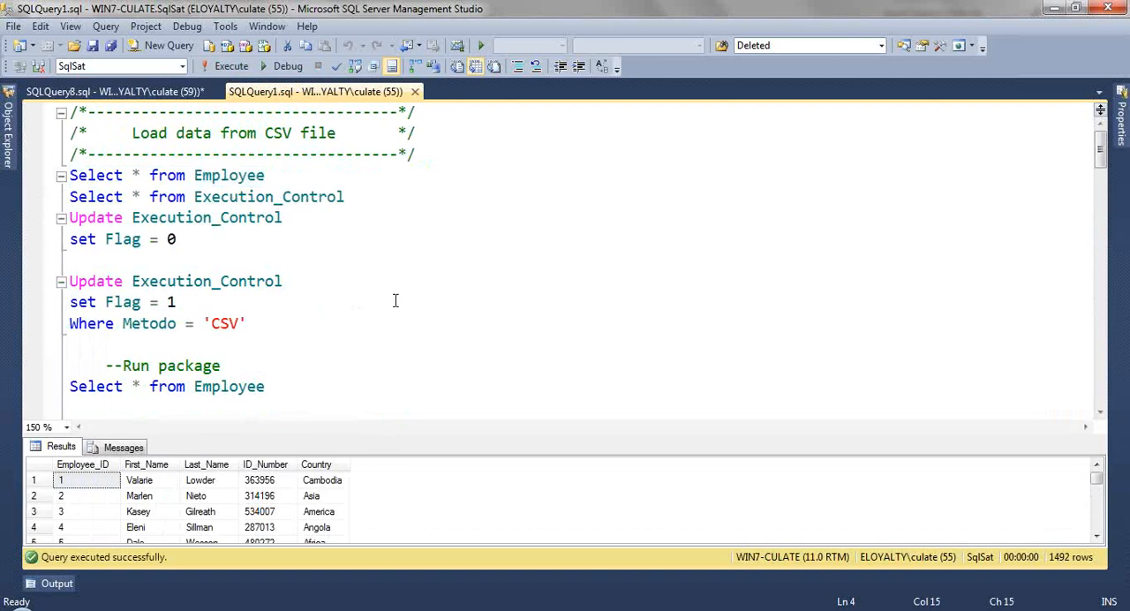
text(truncate tabe)
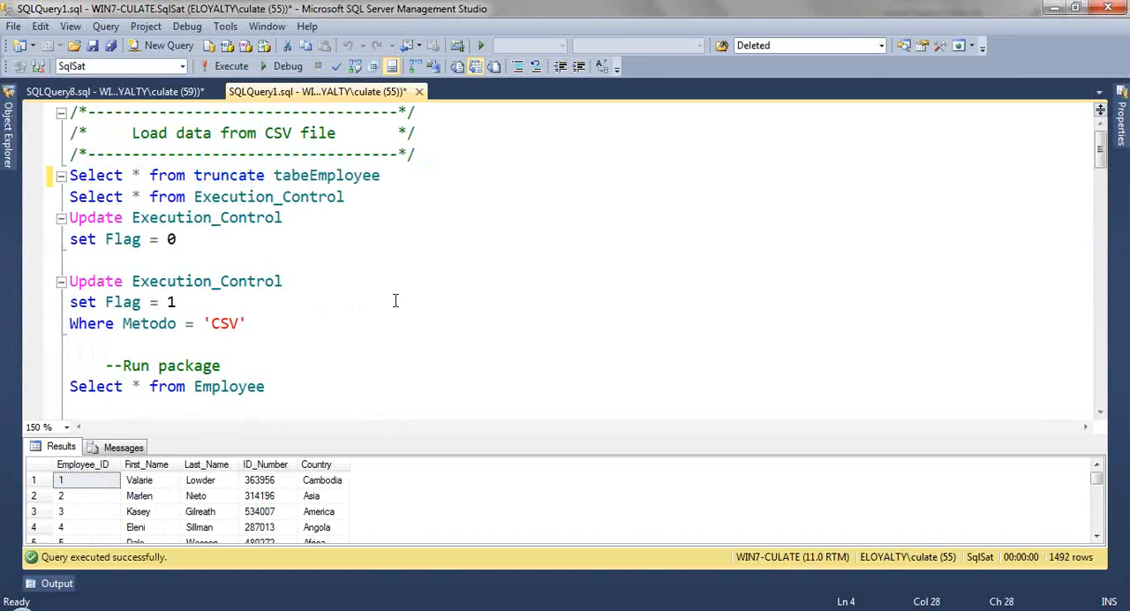
key(BackSpace)
text(le)
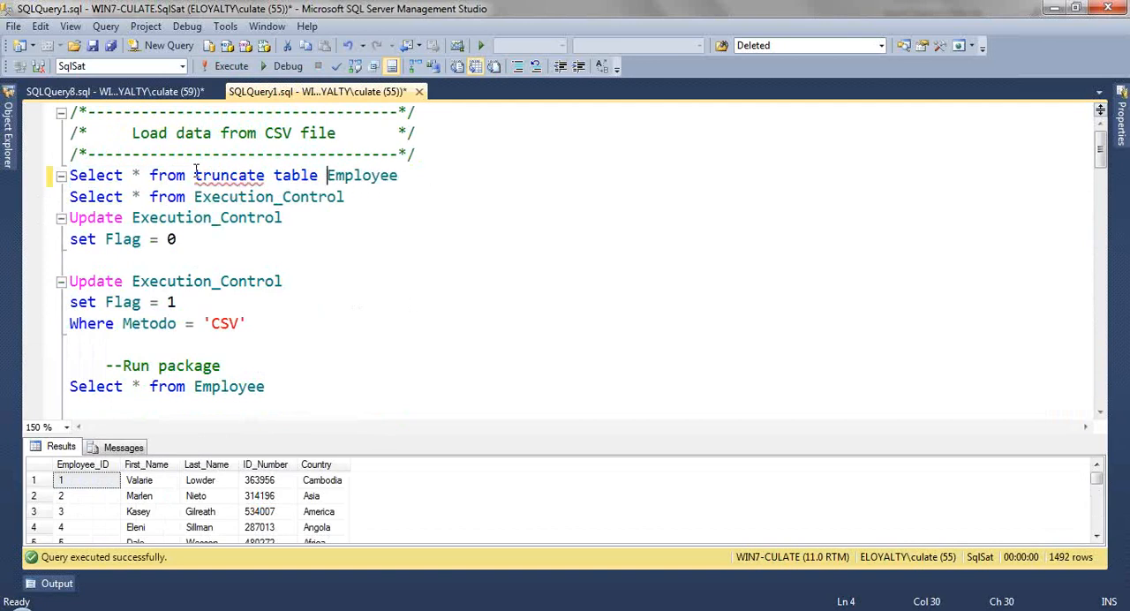
drag(195, 172, 402, 181)
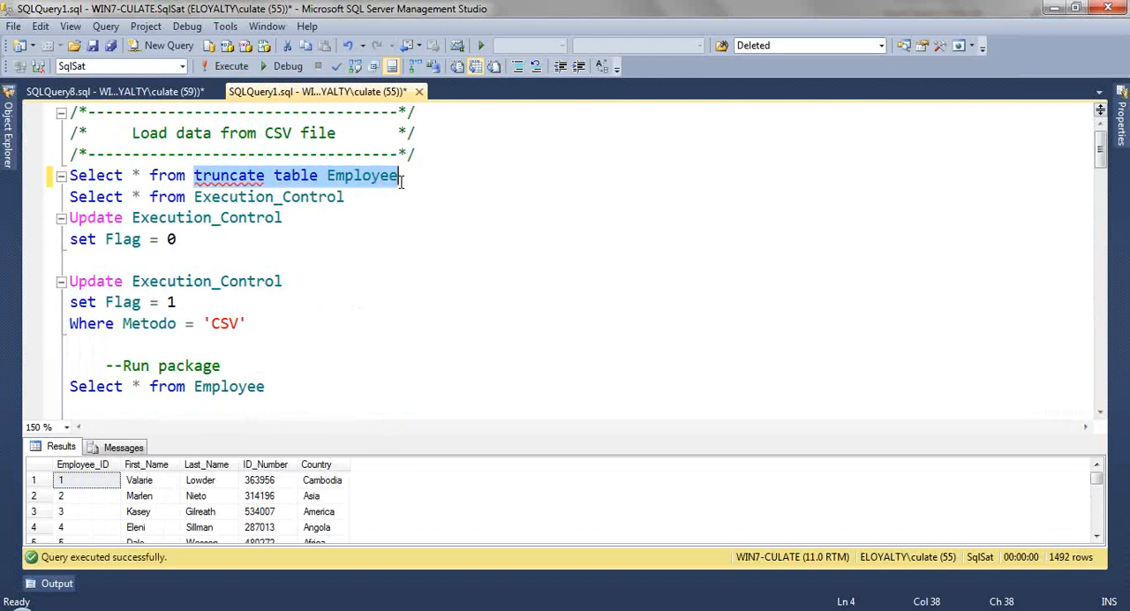
key(F5)
drag(326, 174, 194, 174)
key(Delete)
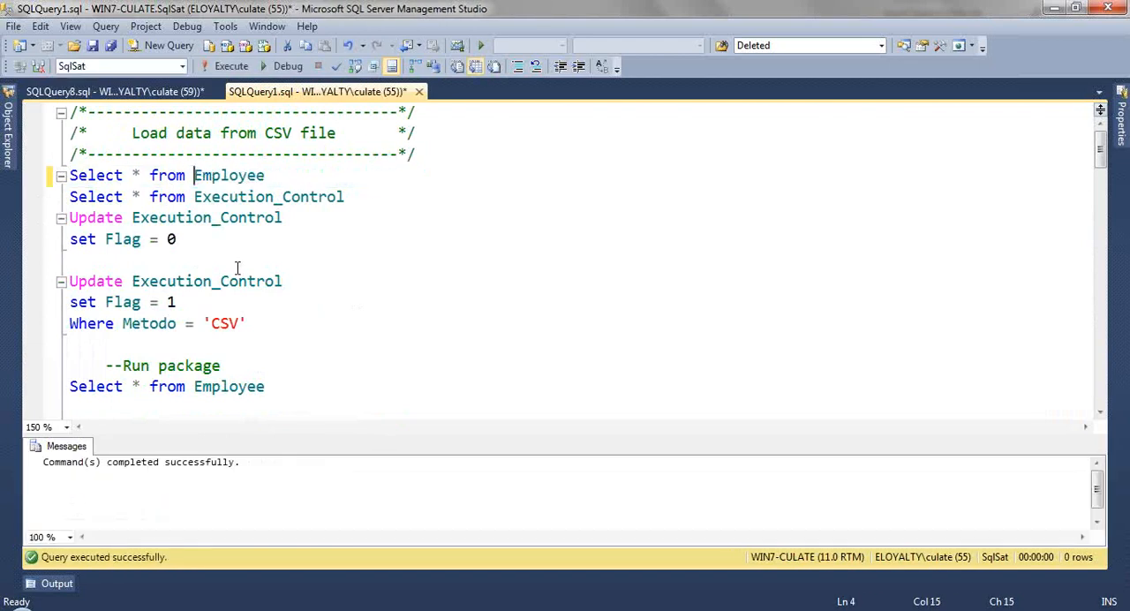
Step: Run the Employee query below the Run package comment to check the table's contents before loading
scroll(239, 265, down, 3)
scroll(262, 259, up, 3)
key(ctrl+r)
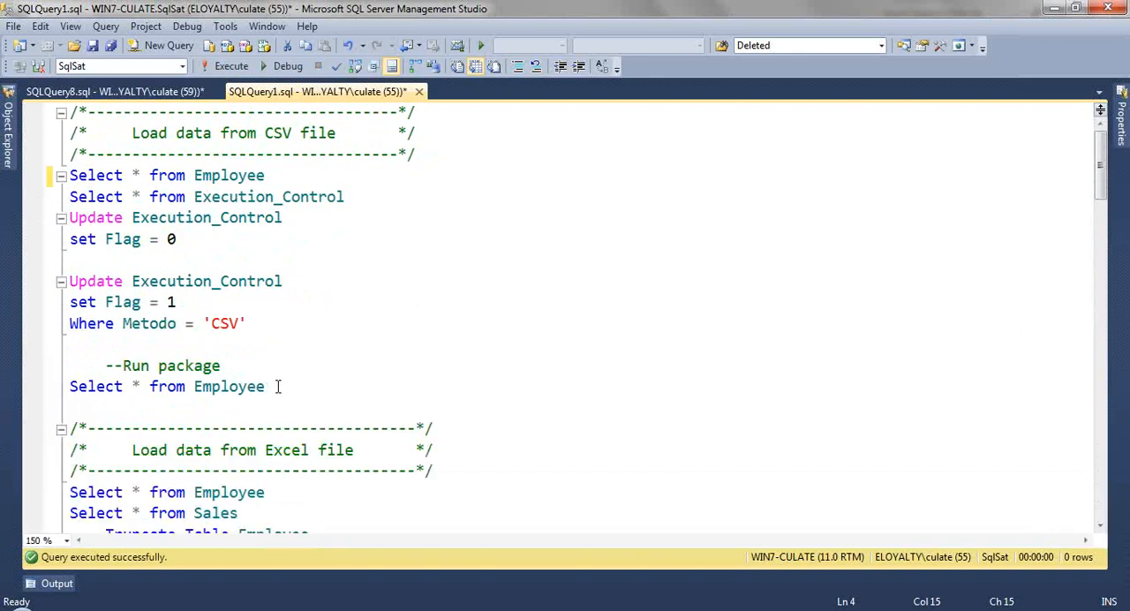
drag(273, 389, 70, 388)
key(F5)
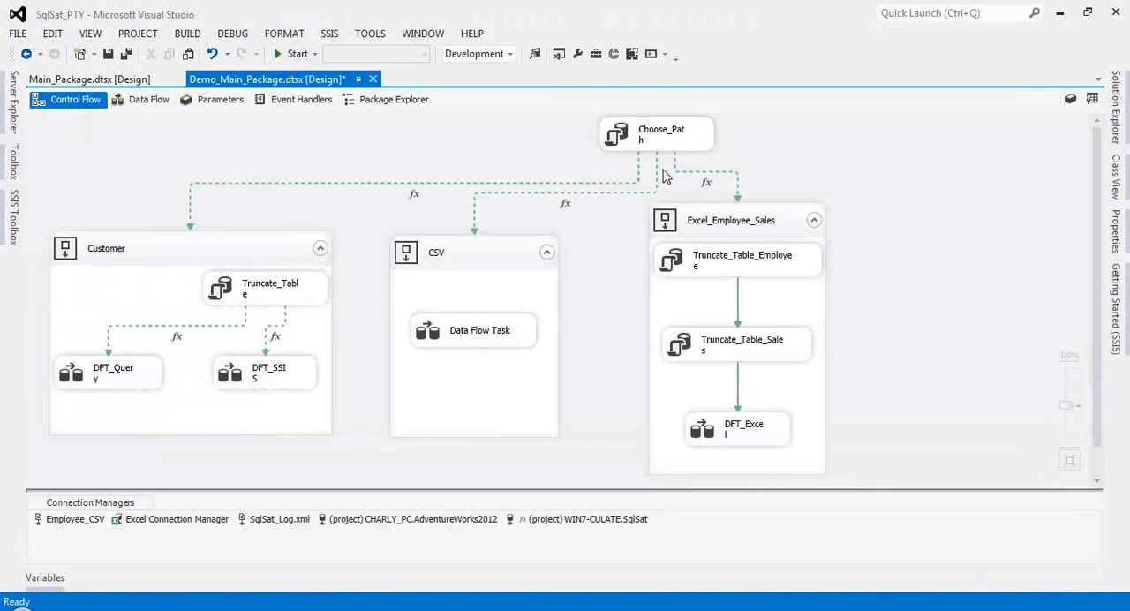
Step: Switch to Visual Studio, run Demo_Main_Package, inspect the CSV container's data flow, and return to the control flow in design mode
click(289, 55)
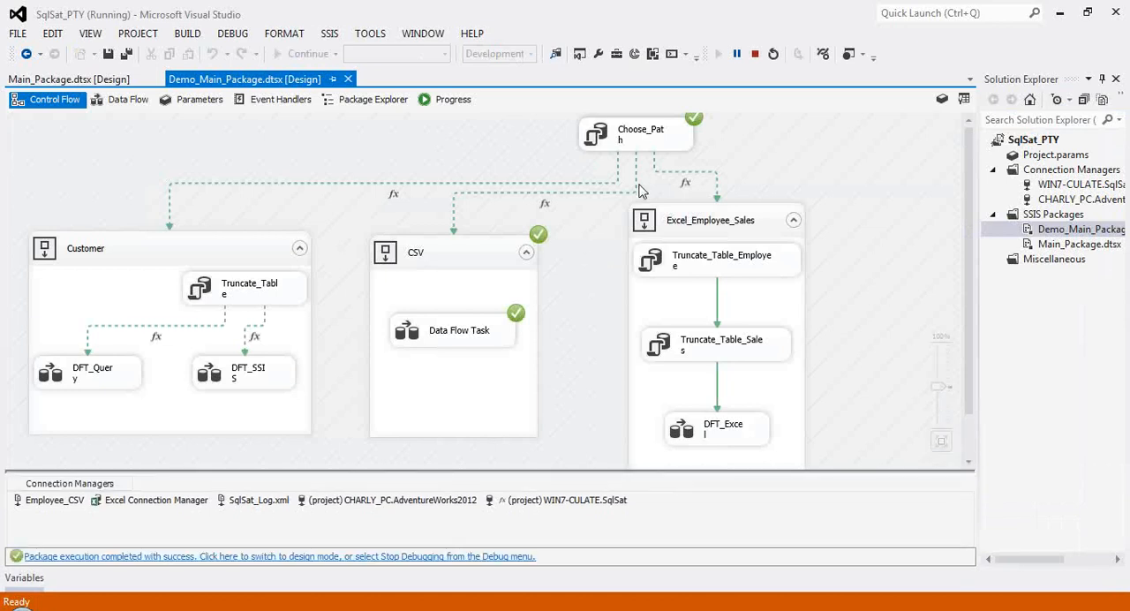
double_click(447, 341)
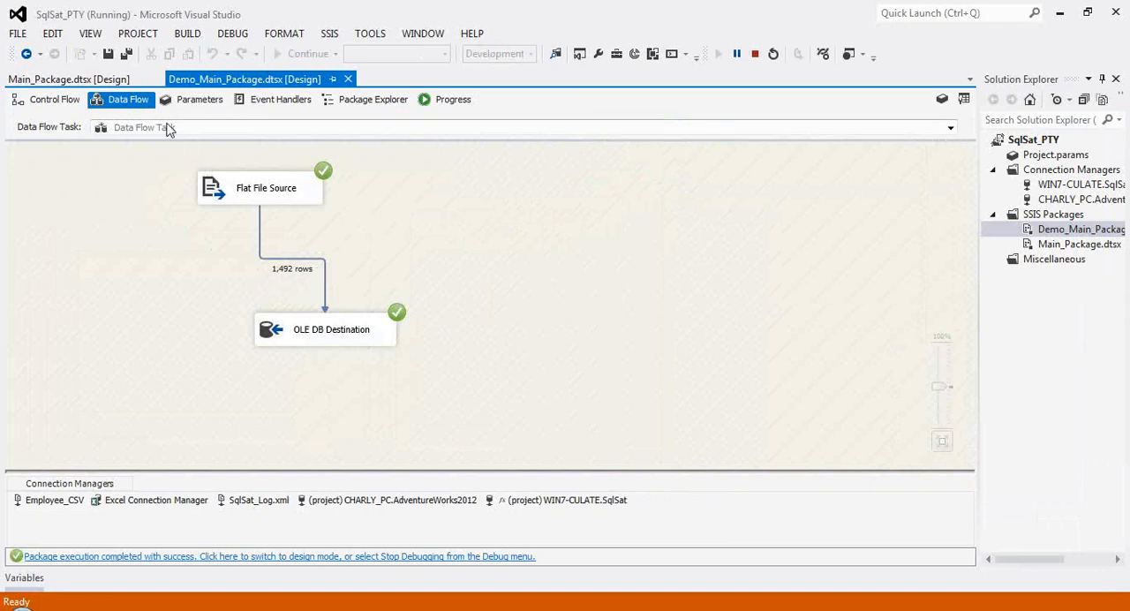
click(369, 560)
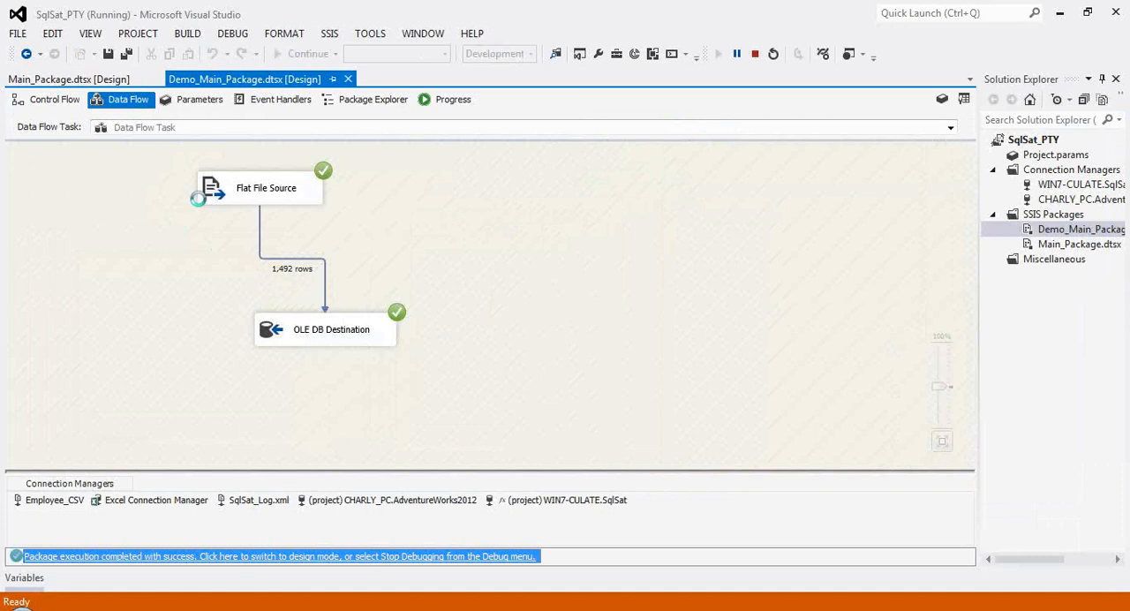
click(74, 100)
Step: Return to SQL Server Management Studio, query the Employee table, and review the loaded rows before hiding the results
click(358, 604)
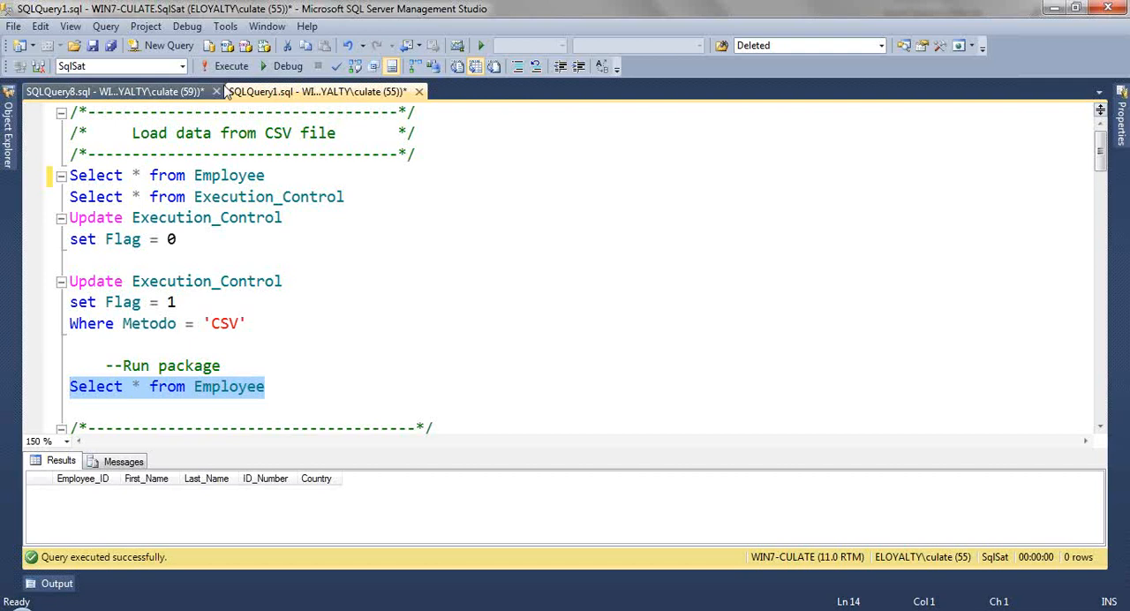
key(F5)
drag(383, 449, 494, 298)
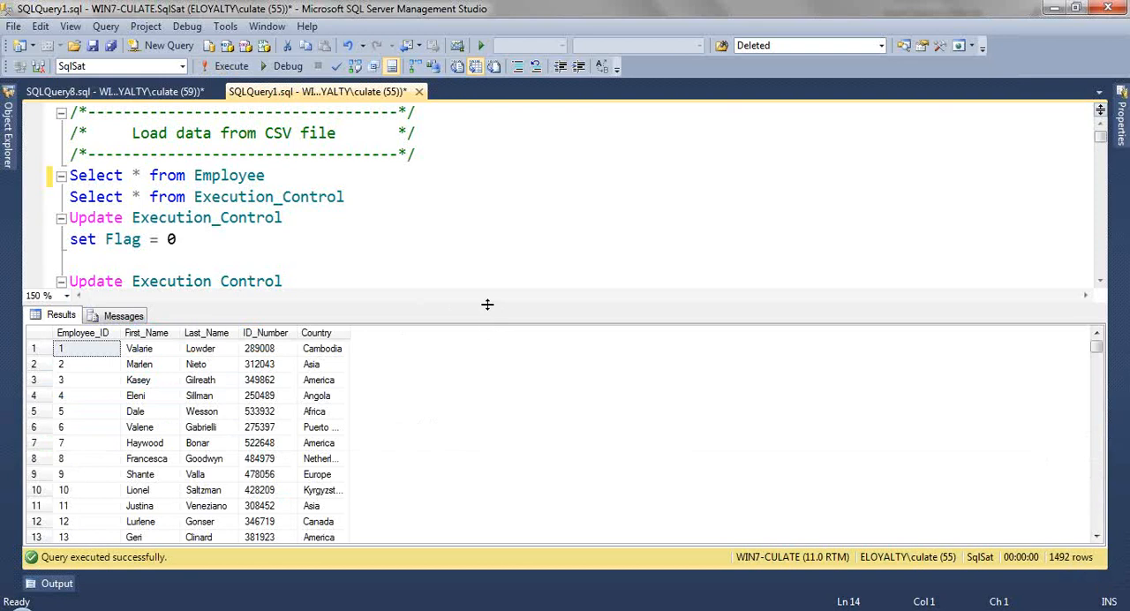
drag(487, 304, 489, 465)
key(ctrl+r)
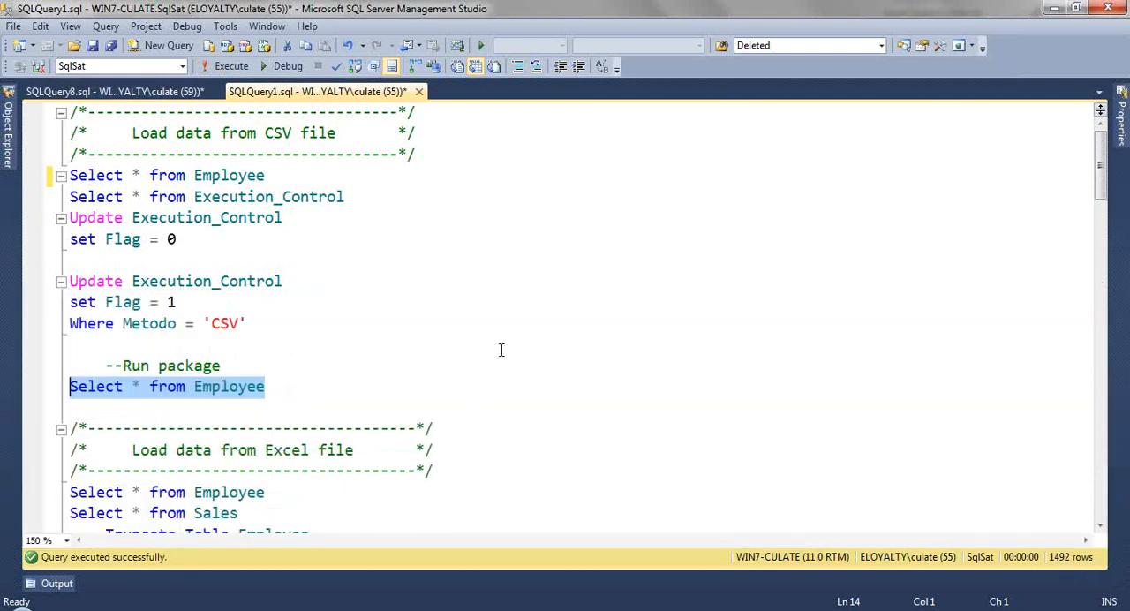
Step: Truncate the Employee and Sales tables using the statements in the Load data from Excel file section
scroll(500, 350, down, 1)
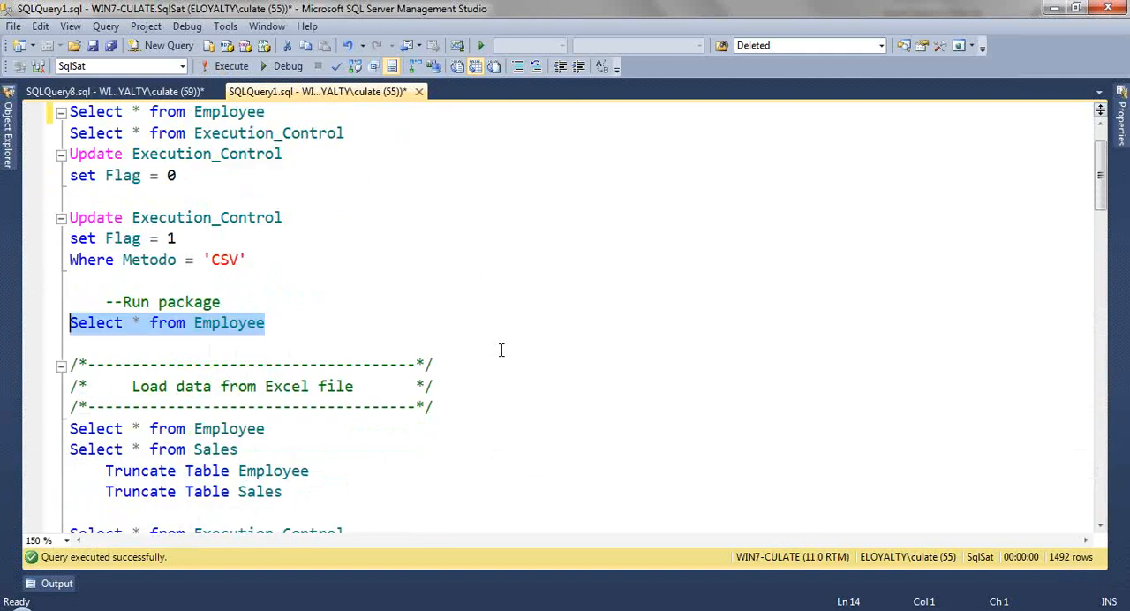
scroll(500, 351, down, 4)
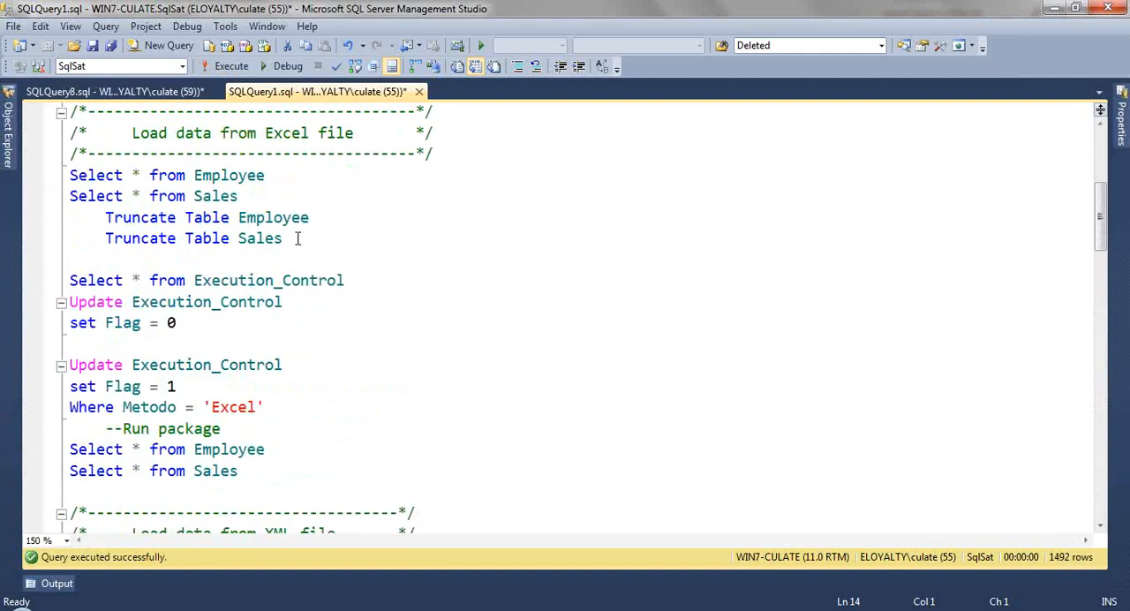
drag(283, 238, 31, 226)
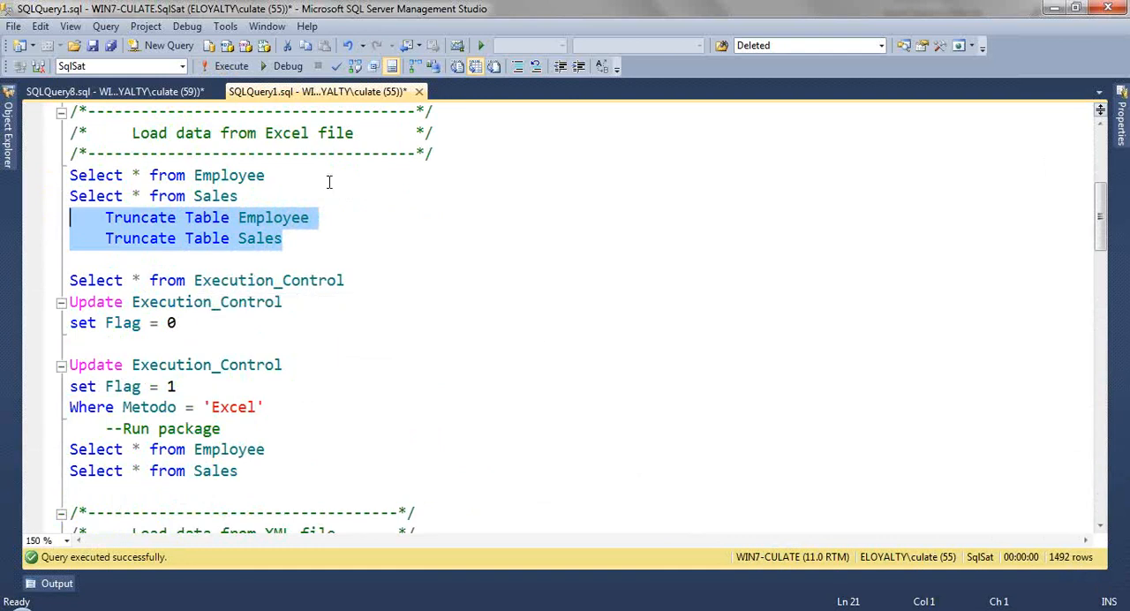
key(F5)
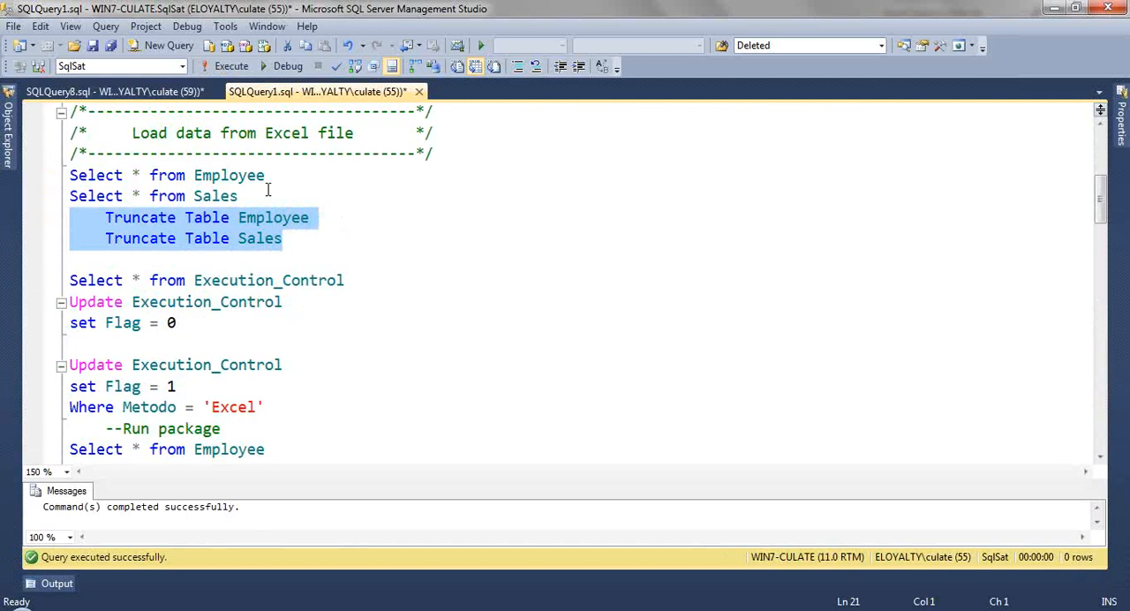
Step: Query the Employee and Sales tables in the Load data from Excel file section to check their contents before loading
drag(267, 190, 62, 182)
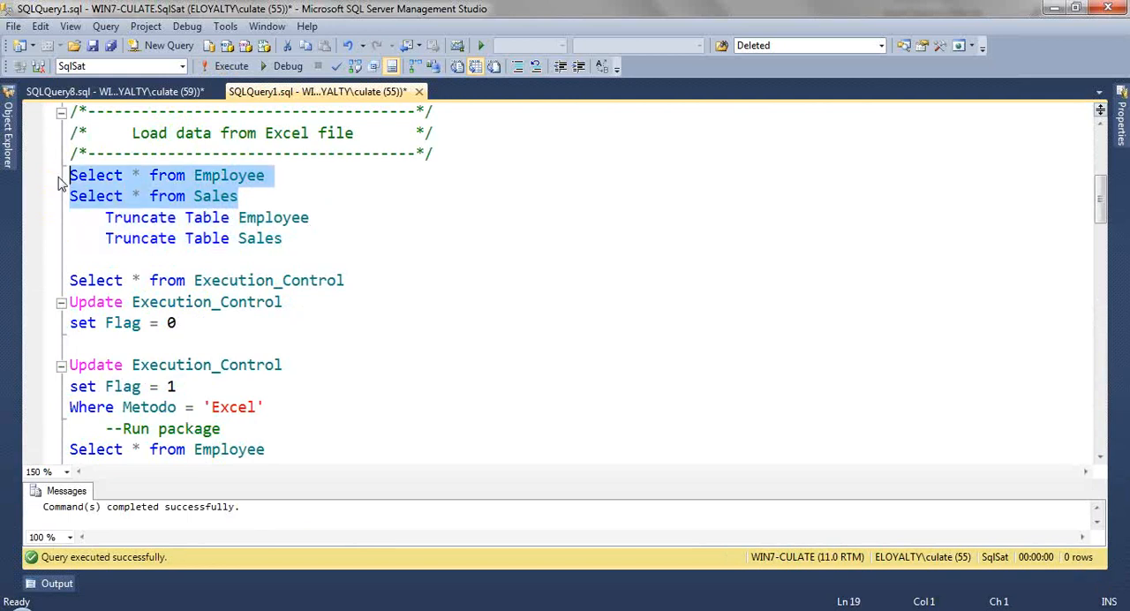
key(F5)
key(ctrl+r)
Step: Set every Flag in Execution_Control to 0, and set Flag to 1 only where Metodo is 'Excel'
drag(202, 326, 50, 304)
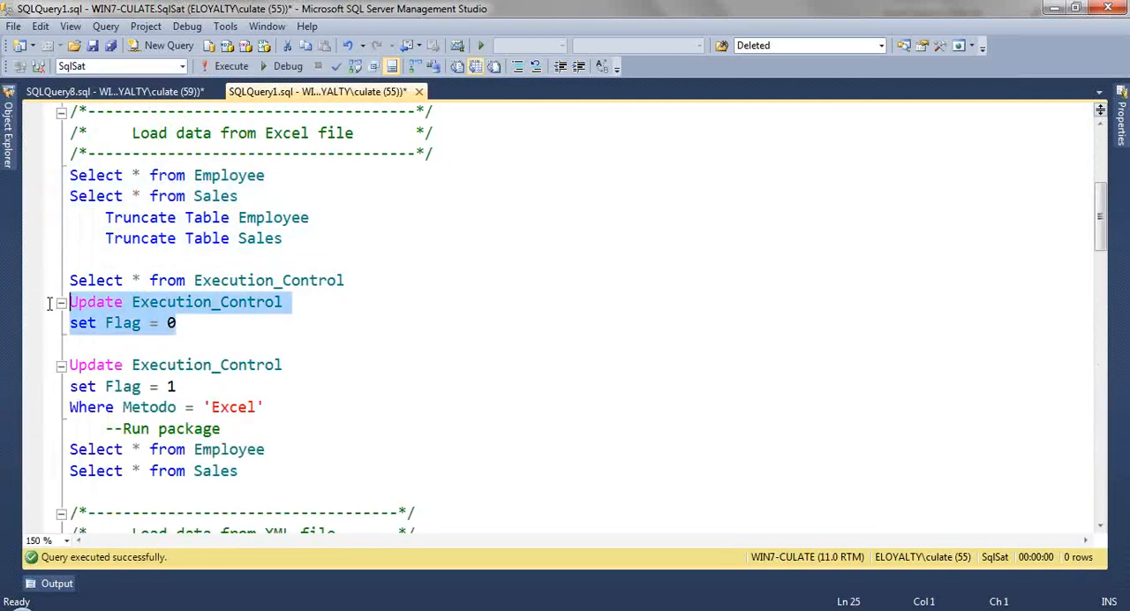
key(F5)
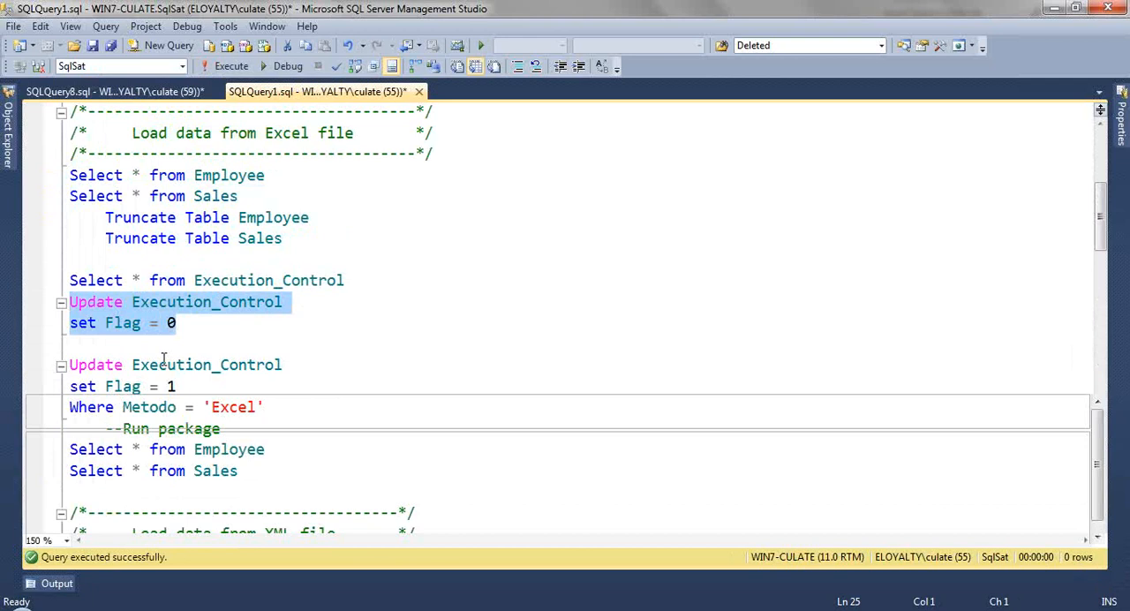
key(ctrl+r)
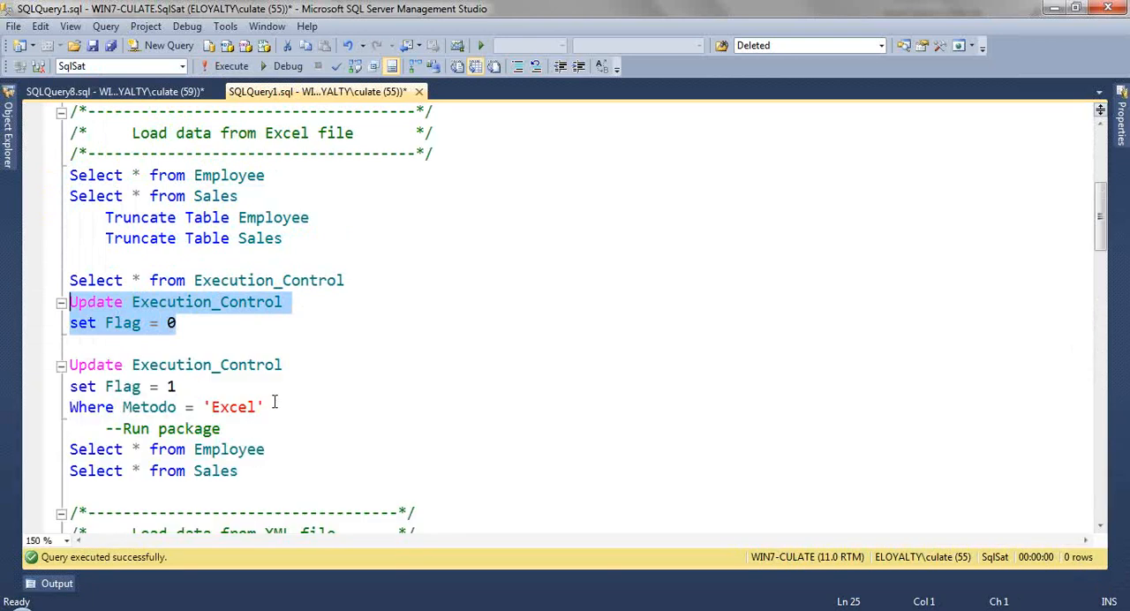
drag(265, 406, 63, 371)
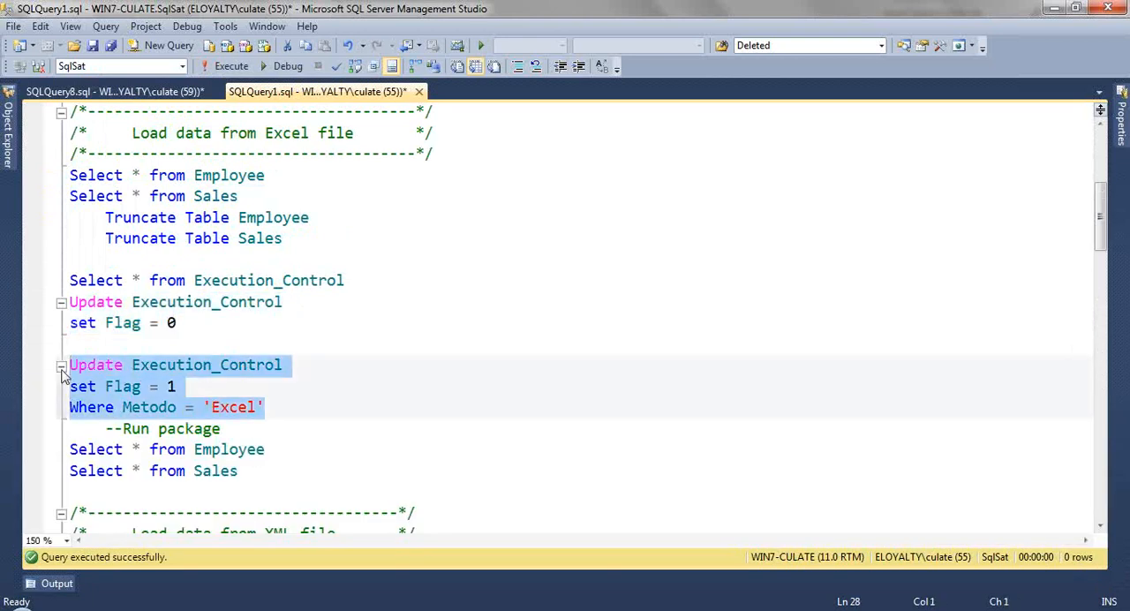
key(F5)
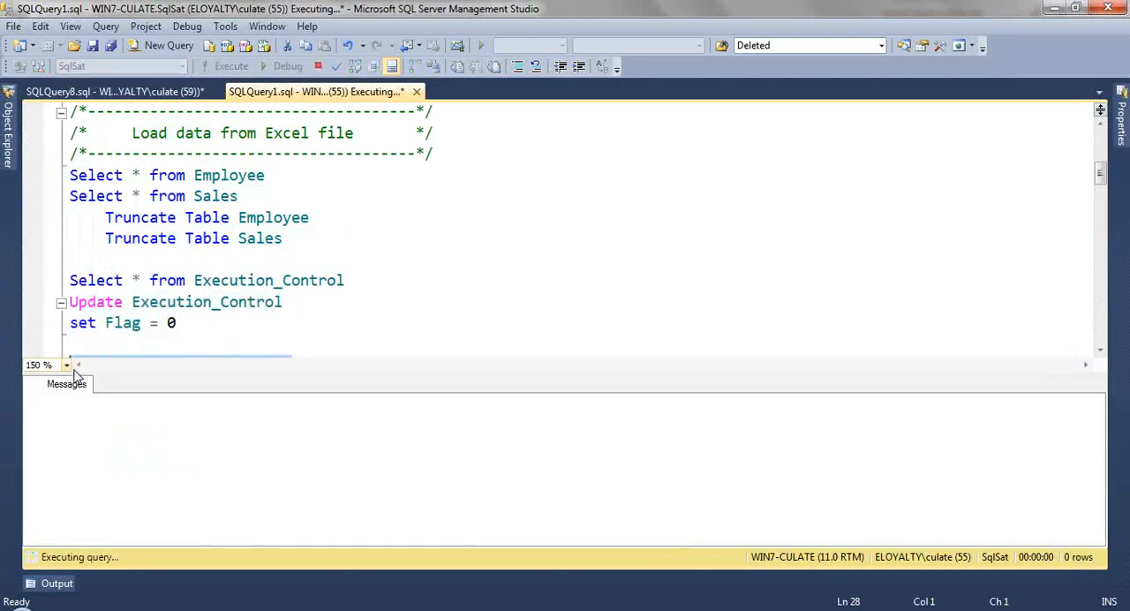
key(ctrl+r)
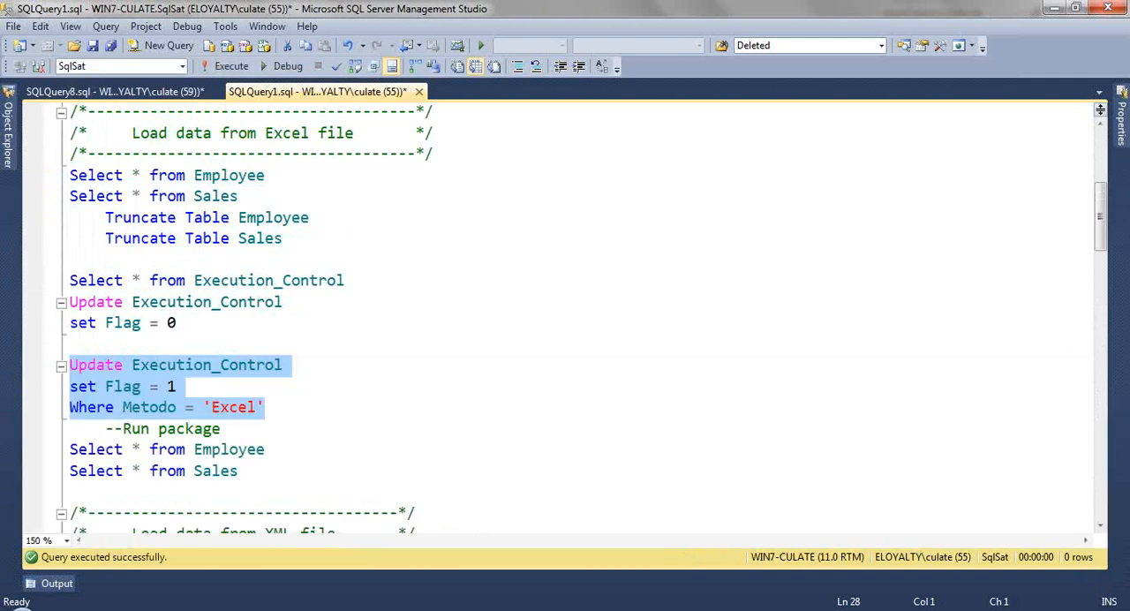
Step: Switch to Visual Studio and review the execution log of Demo_Main_Package's last run, including the SSIS.Pipeline messages of the CSV data flow
key(alt+Tab)
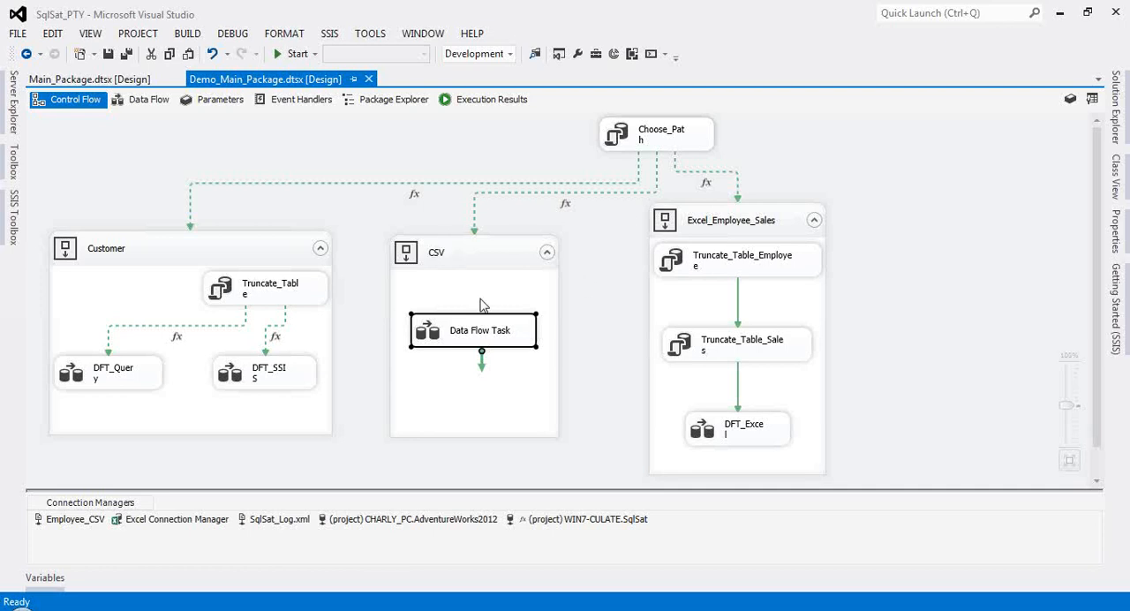
click(493, 104)
scroll(237, 366, down, 2)
scroll(236, 366, down, 3)
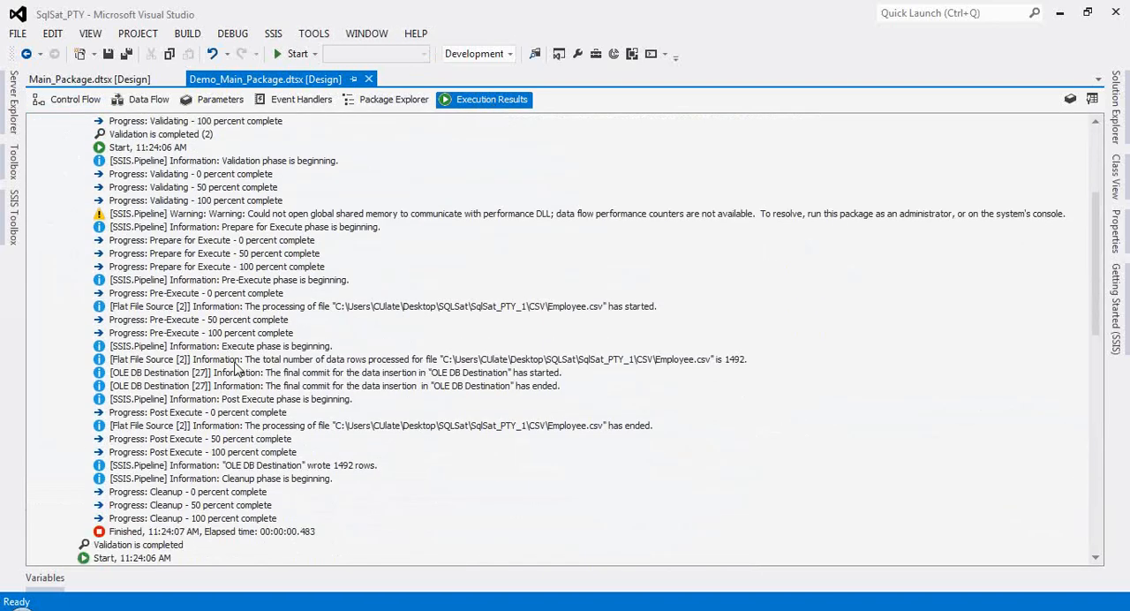
scroll(237, 366, down, 3)
scroll(234, 377, up, 8)
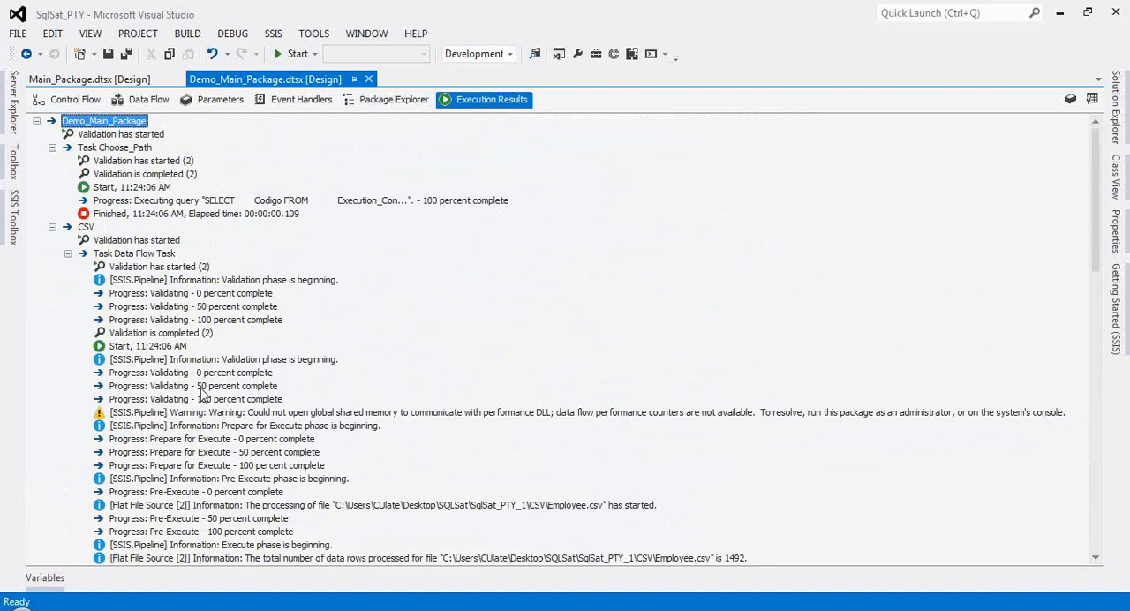
scroll(201, 392, down, 5)
click(245, 281)
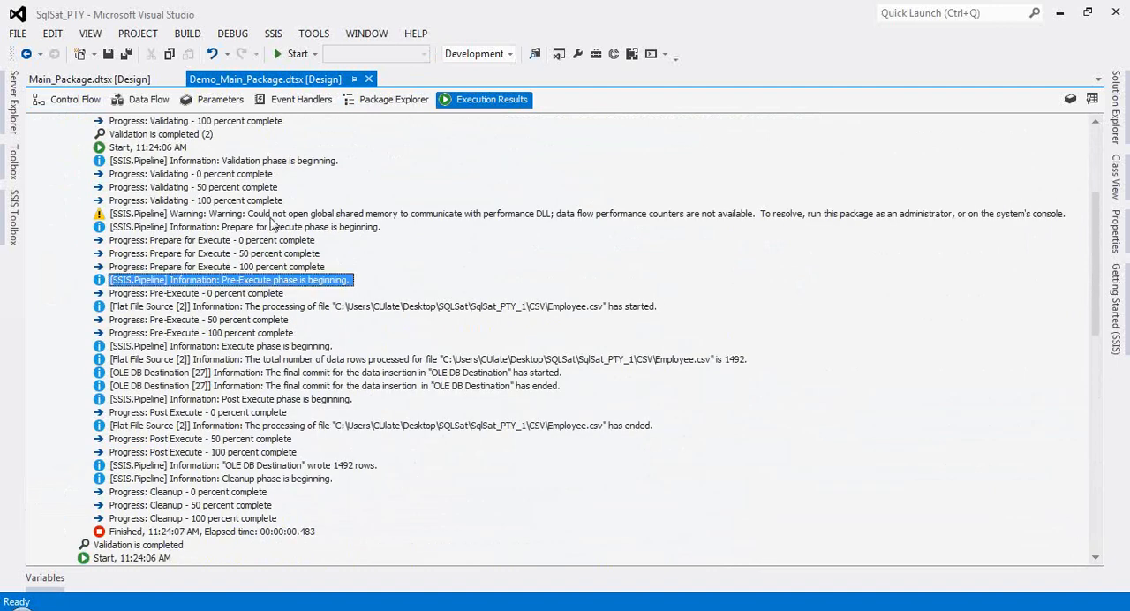
click(271, 218)
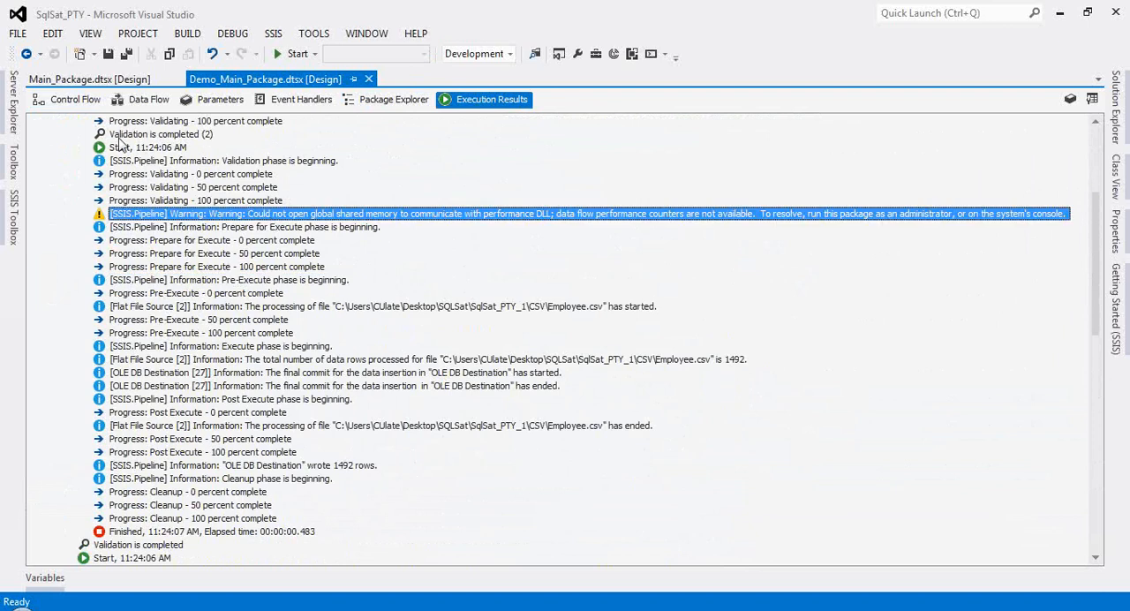
Step: Return to the control flow, run Demo_Main_Package, and switch back to design mode once the run ends
click(71, 99)
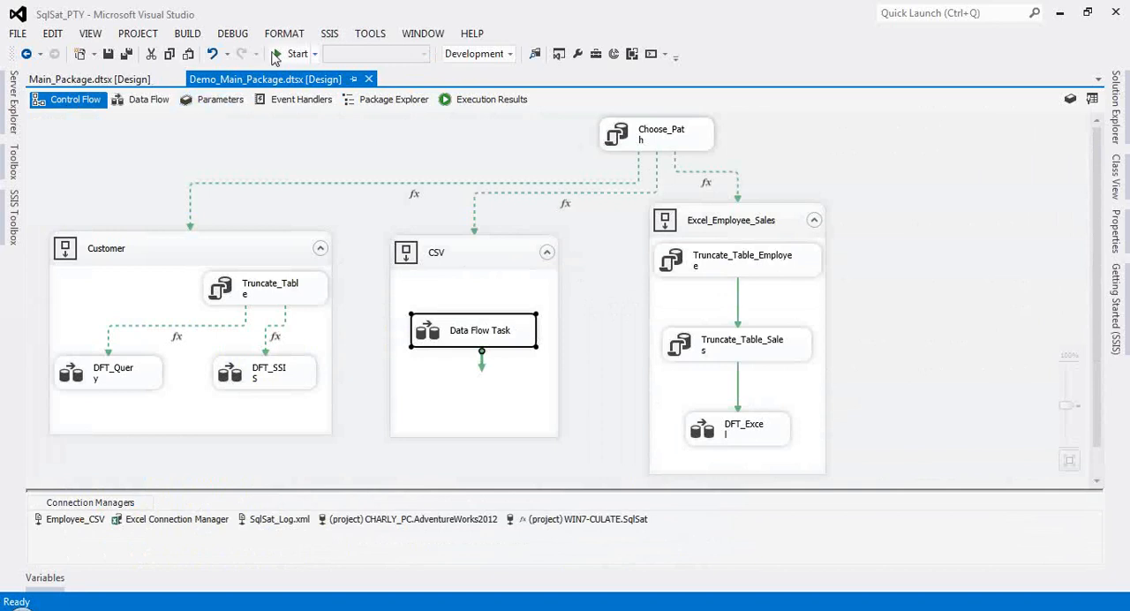
click(276, 55)
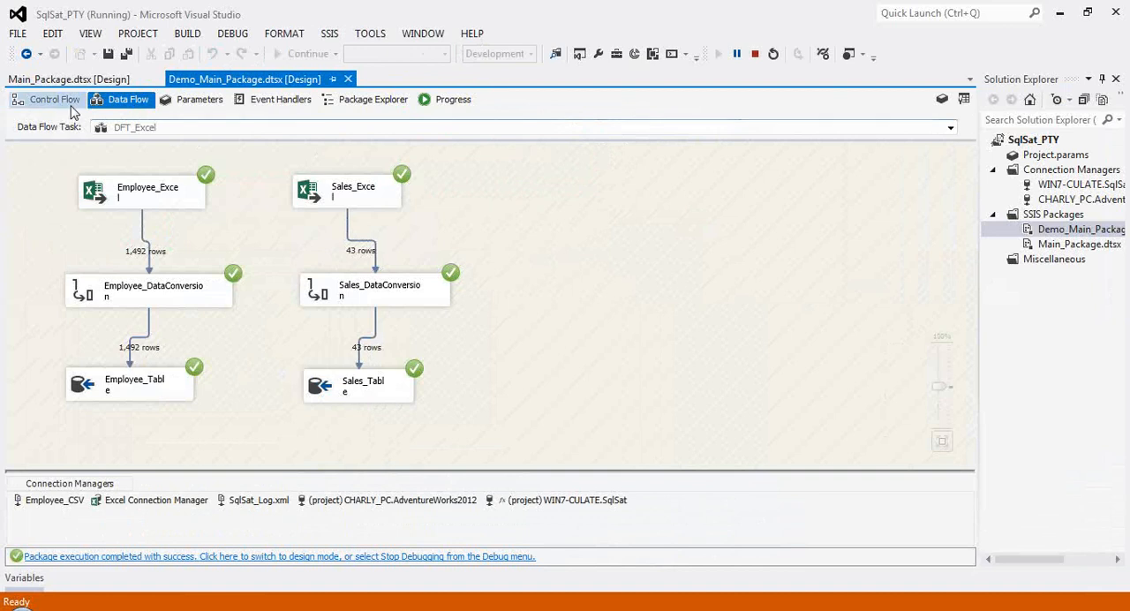
click(361, 557)
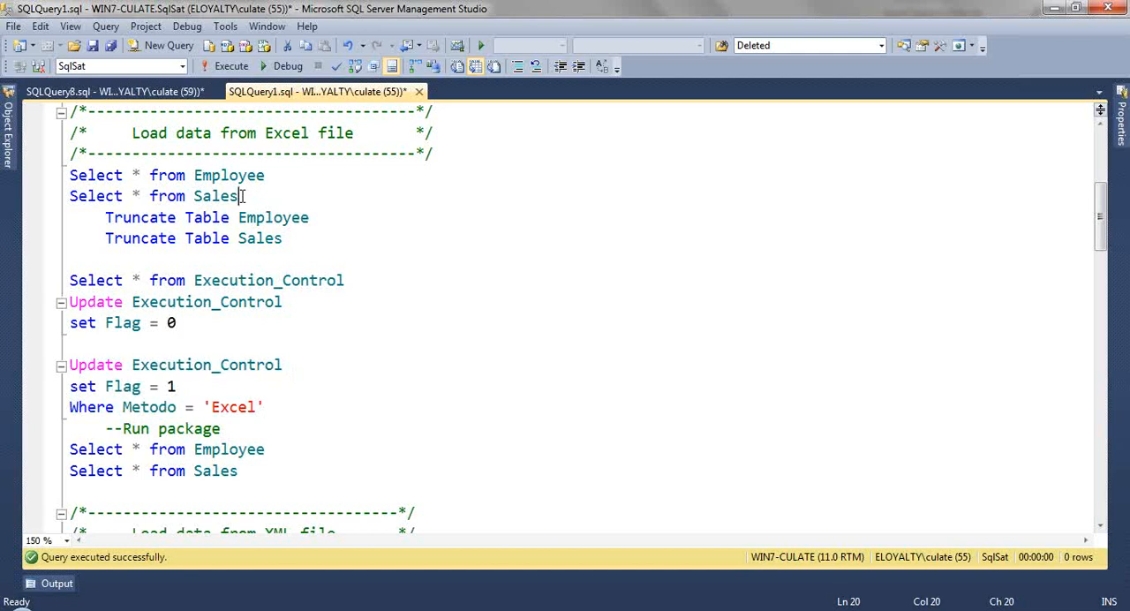
Step: In SQL Server Management Studio, query the Employee and Sales tables and review both result sets in an enlarged results area
drag(240, 196, 71, 175)
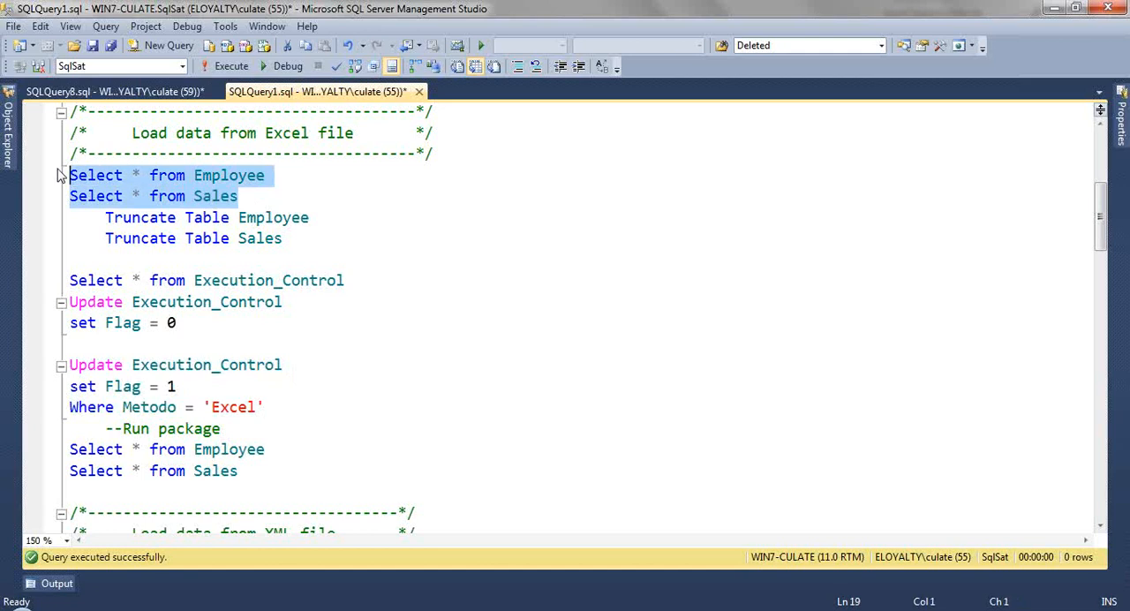
key(F5)
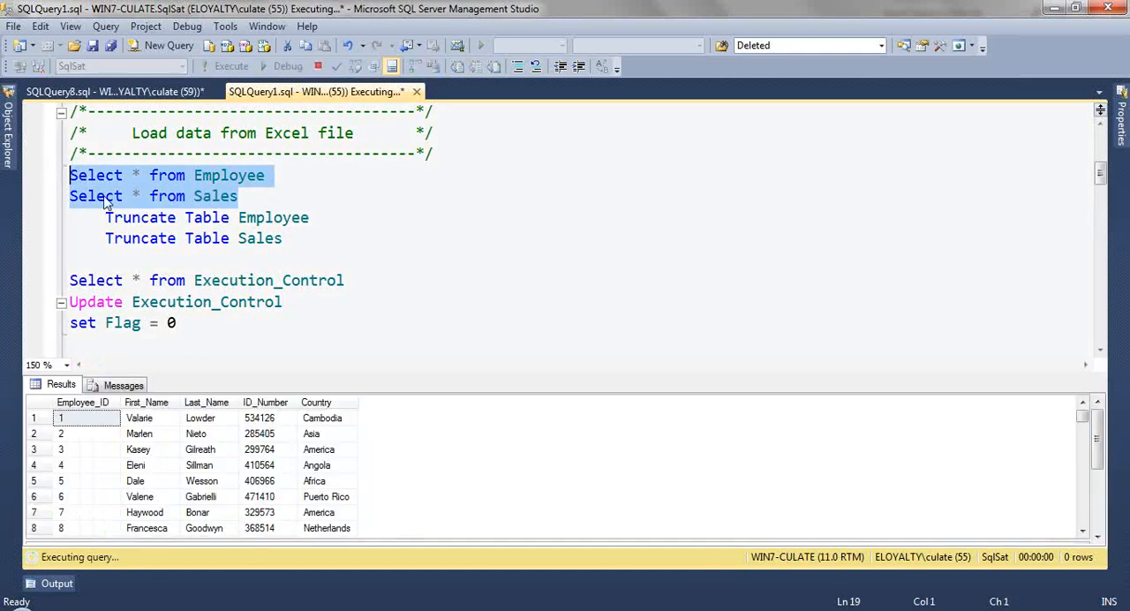
click(291, 302)
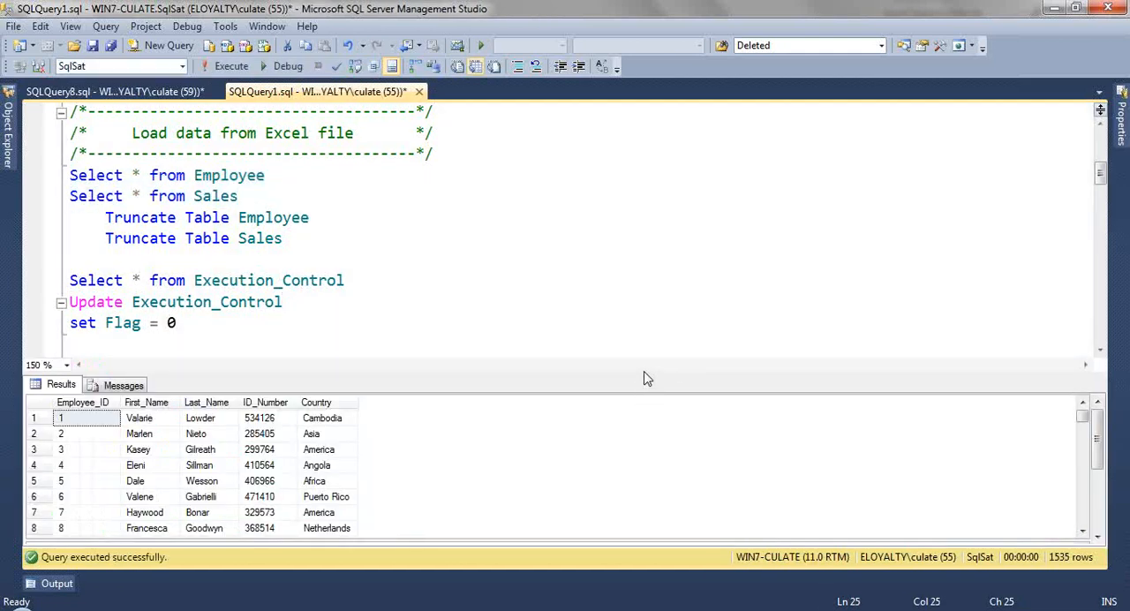
drag(642, 373, 643, 347)
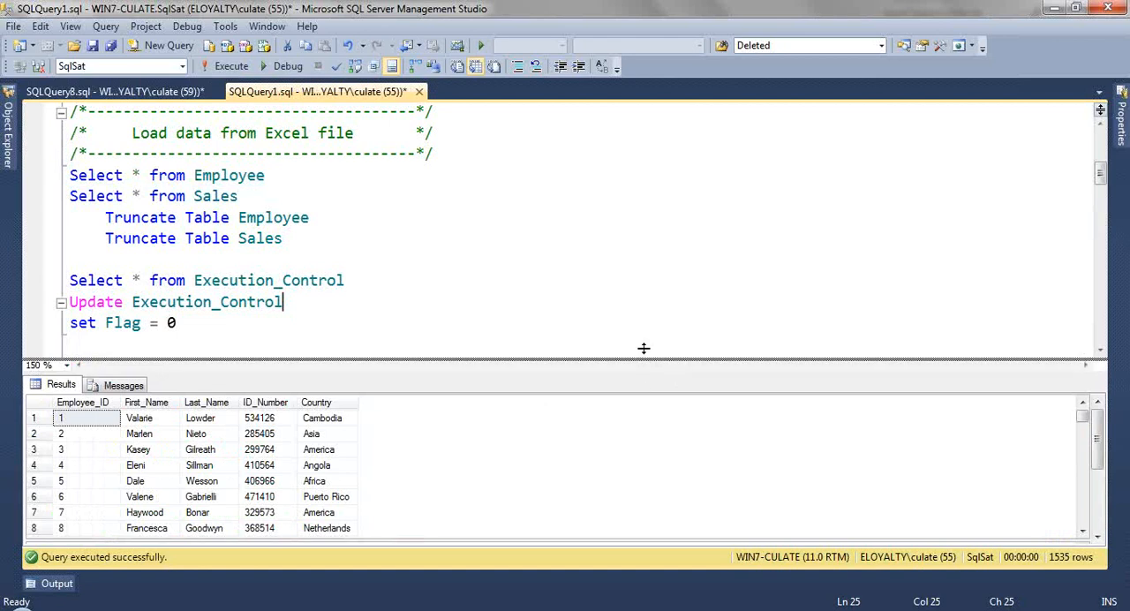
drag(644, 347, 643, 236)
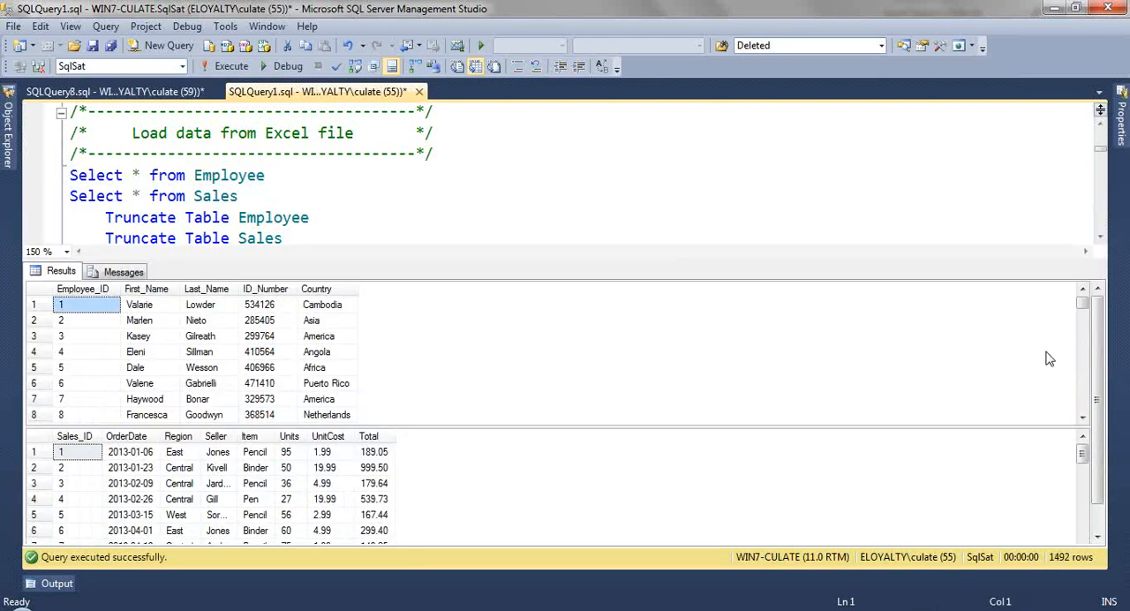
click(714, 488)
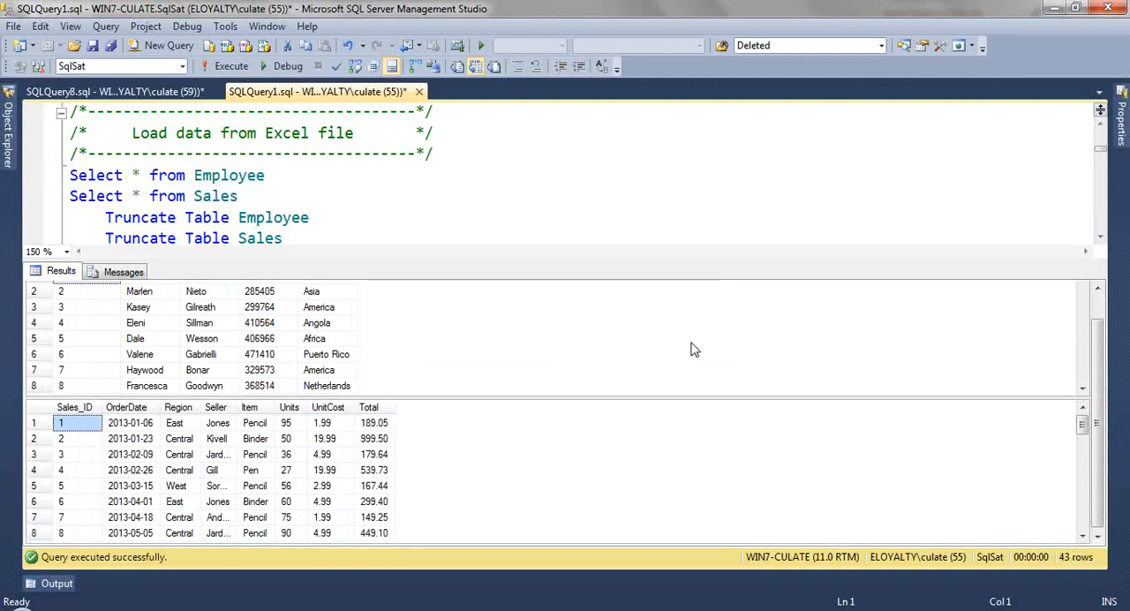
key(ctrl+r)
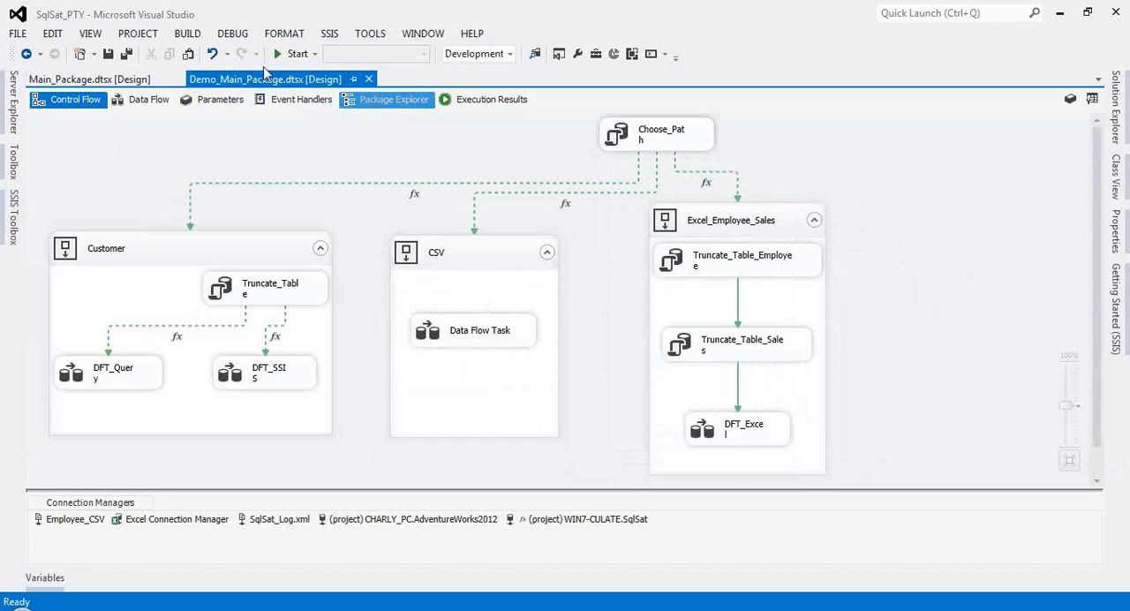
Step: In Visual Studio's control flow, add a Sequence Container named XML beside the Excel_Employee_Sales container
click(13, 218)
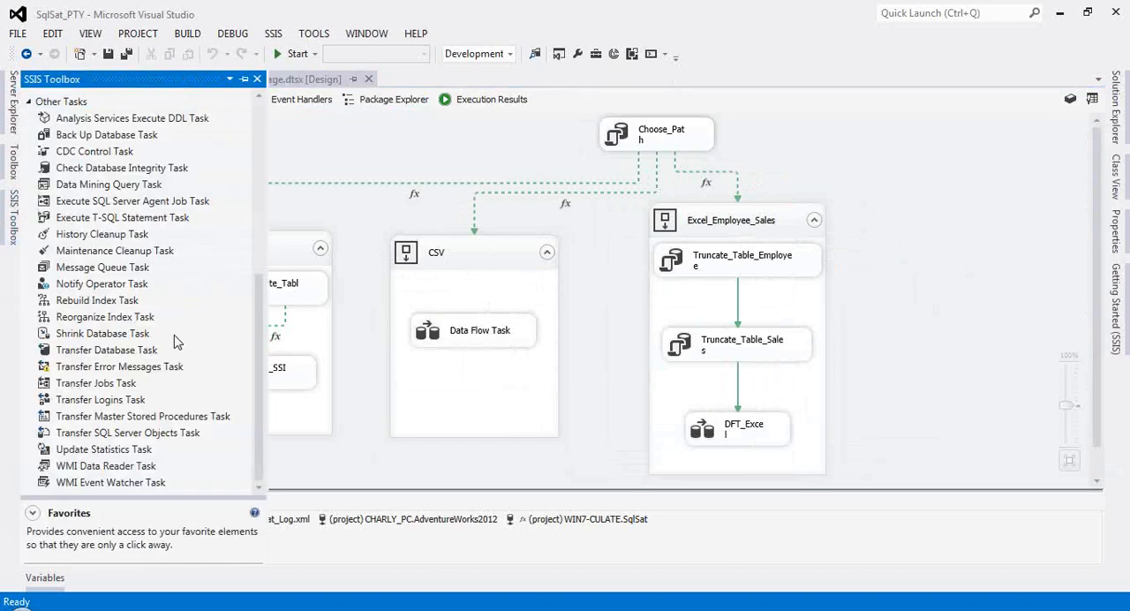
scroll(175, 341, up, 7)
drag(99, 421, 880, 251)
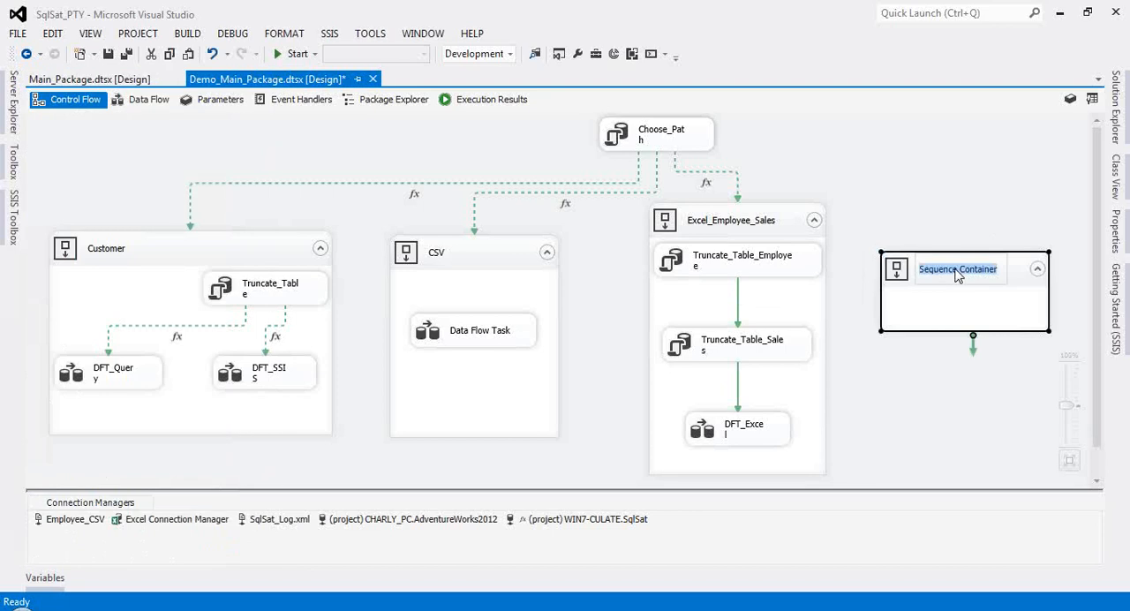
text(XML)
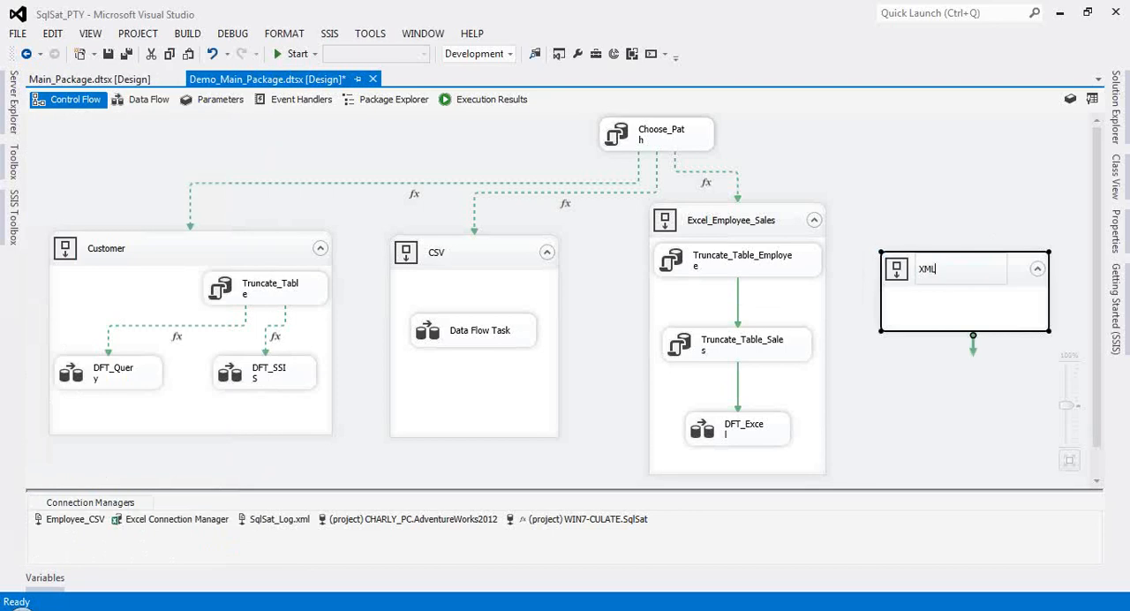
click(948, 306)
drag(942, 277, 933, 251)
drag(933, 251, 933, 351)
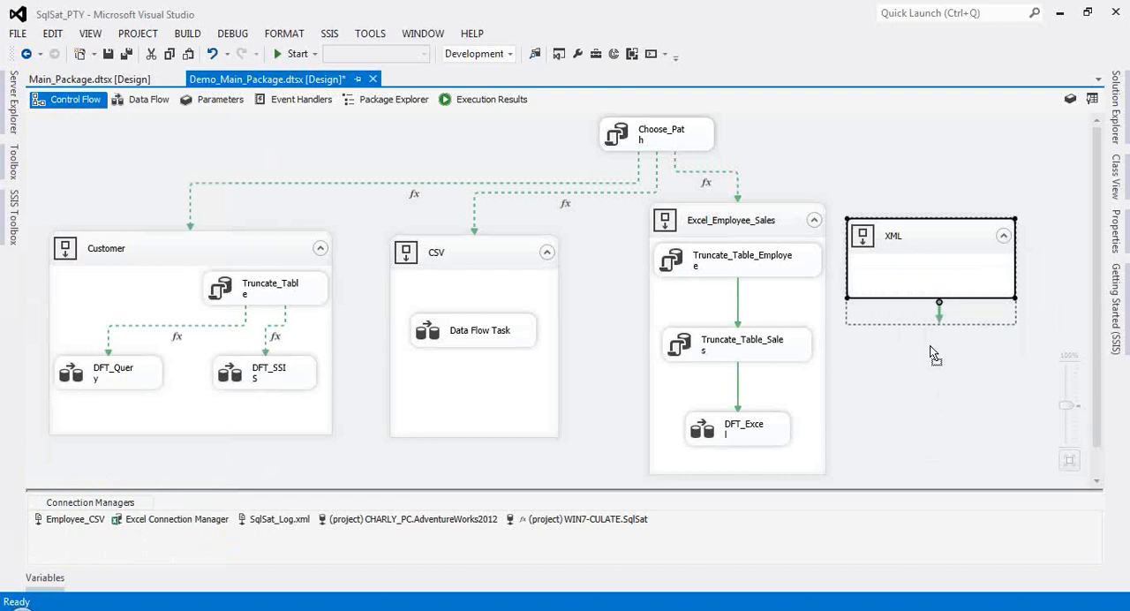
Step: Add a Data Flow Task to the XML container and open its data flow
click(13, 217)
drag(93, 114, 908, 331)
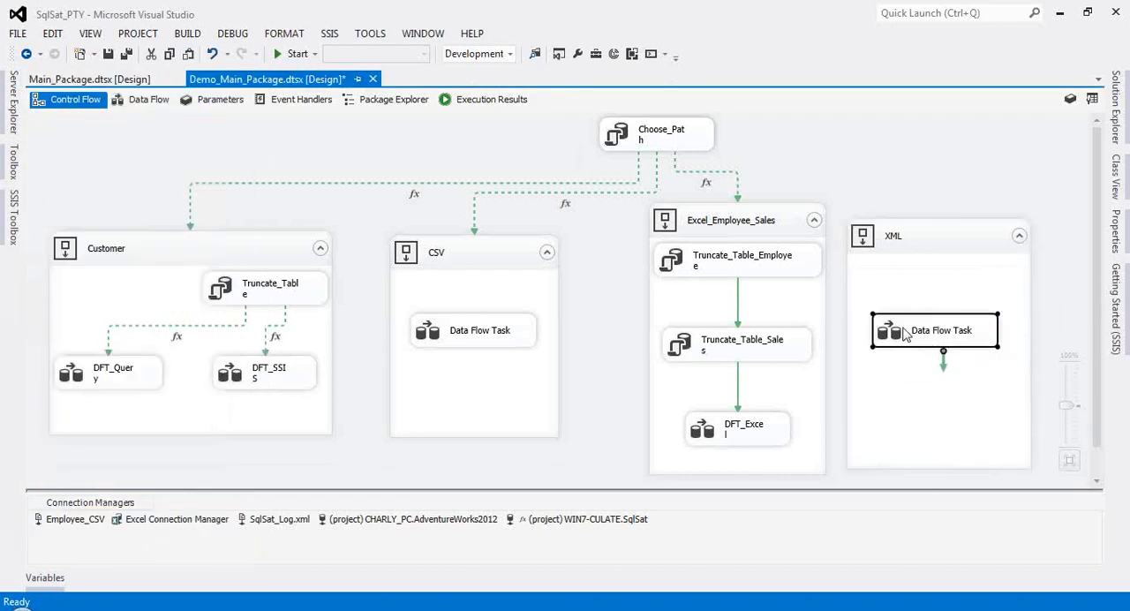
double_click(908, 332)
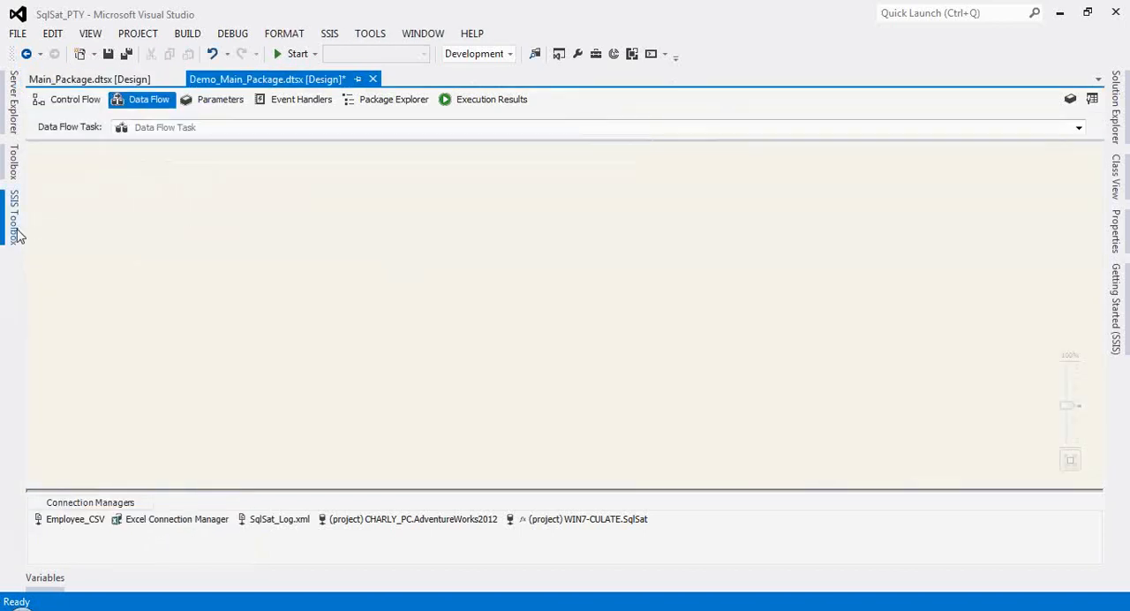
Step: Add an XML Source to the data flow and place an OLE DB Destination below it
click(18, 235)
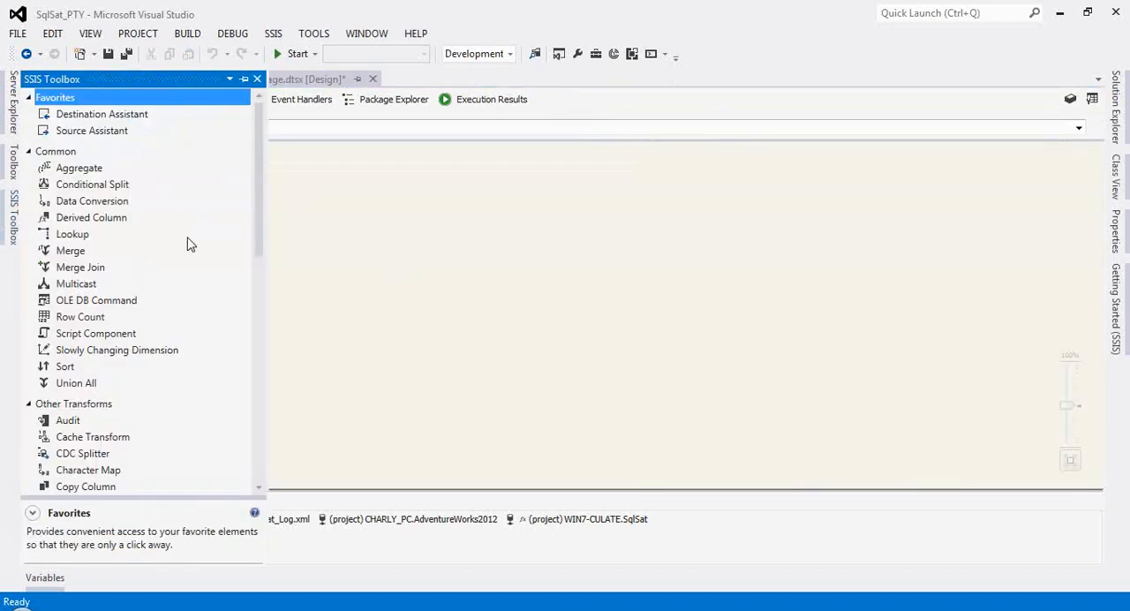
scroll(187, 241, down, 8)
scroll(188, 236, down, 4)
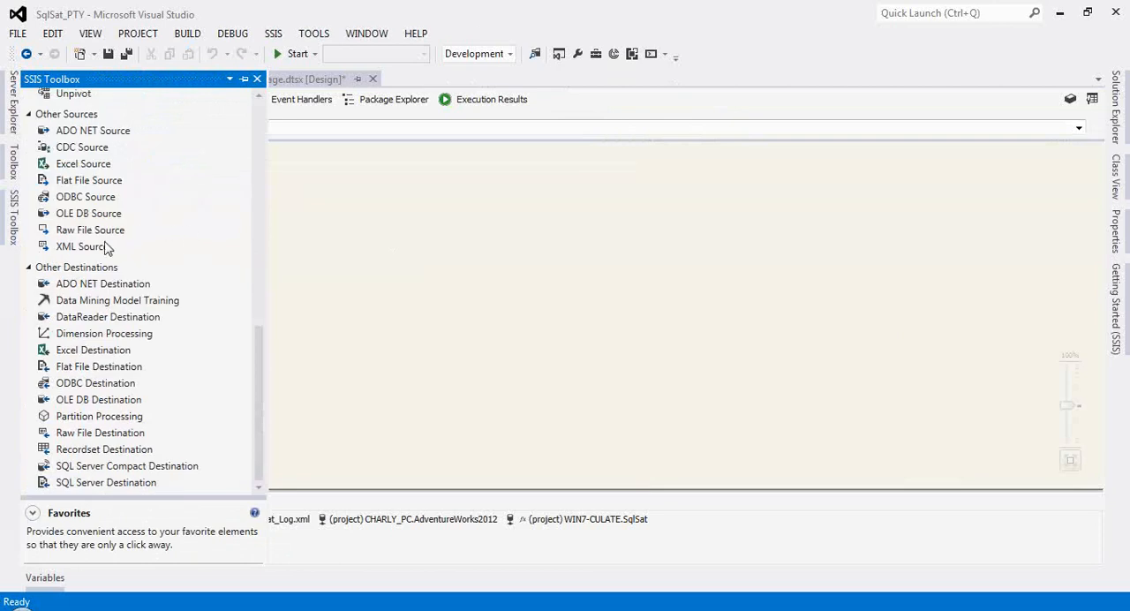
mouse_move(91, 246)
mouse_down()
mouse_move(381, 228)
mouse_move(397, 195)
mouse_up()
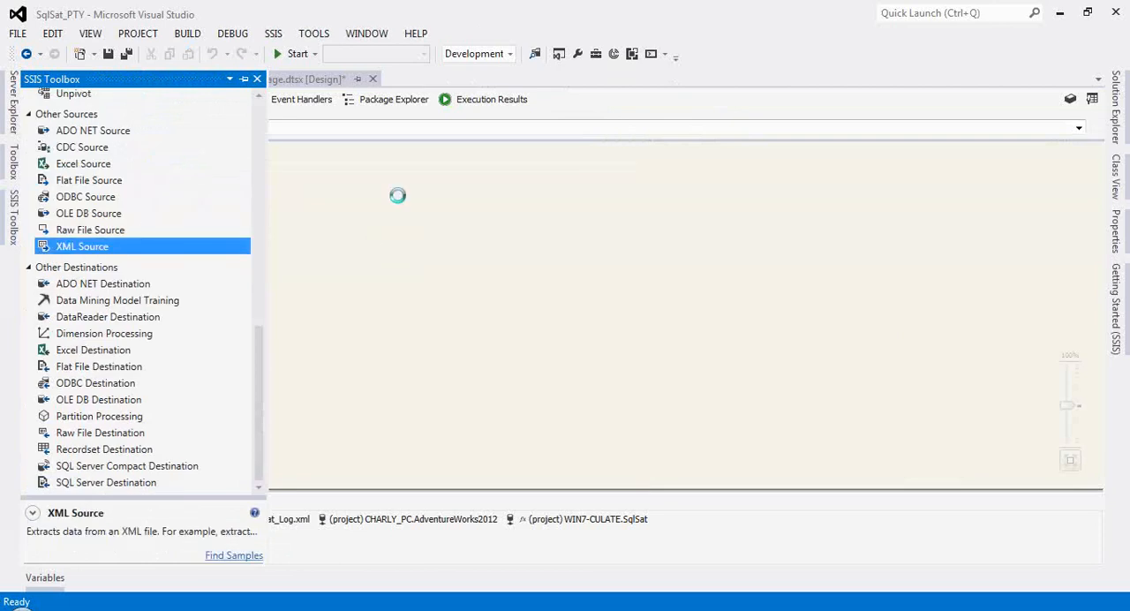
mouse_move(115, 401)
mouse_down()
mouse_move(425, 379)
mouse_move(425, 315)
mouse_up()
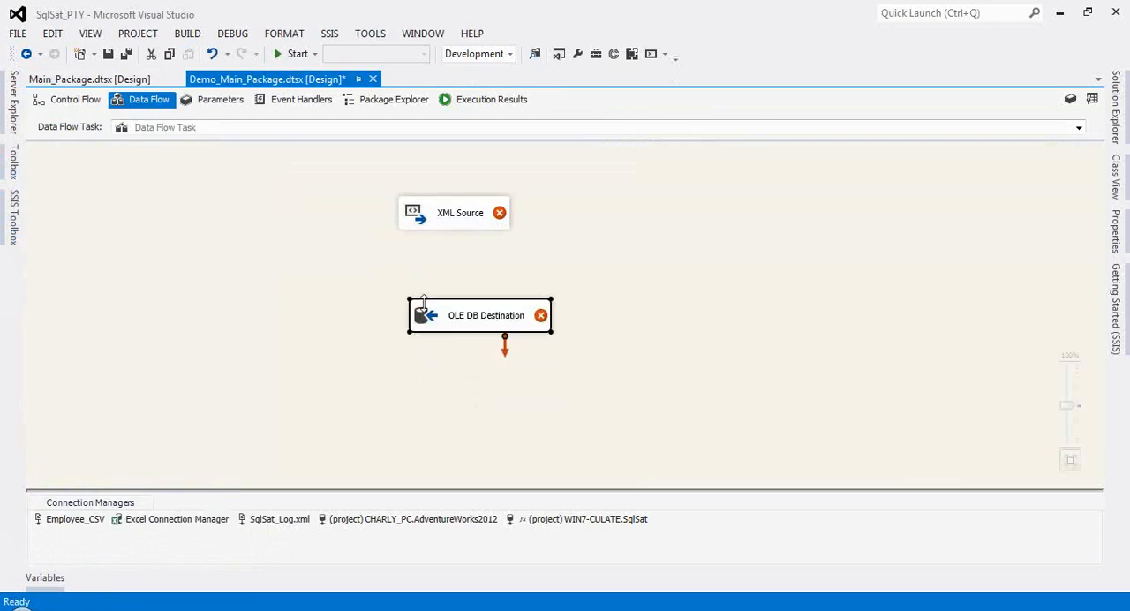
Step: Examine the XML Source's connection settings in its editor and close it without making changes
click(415, 217)
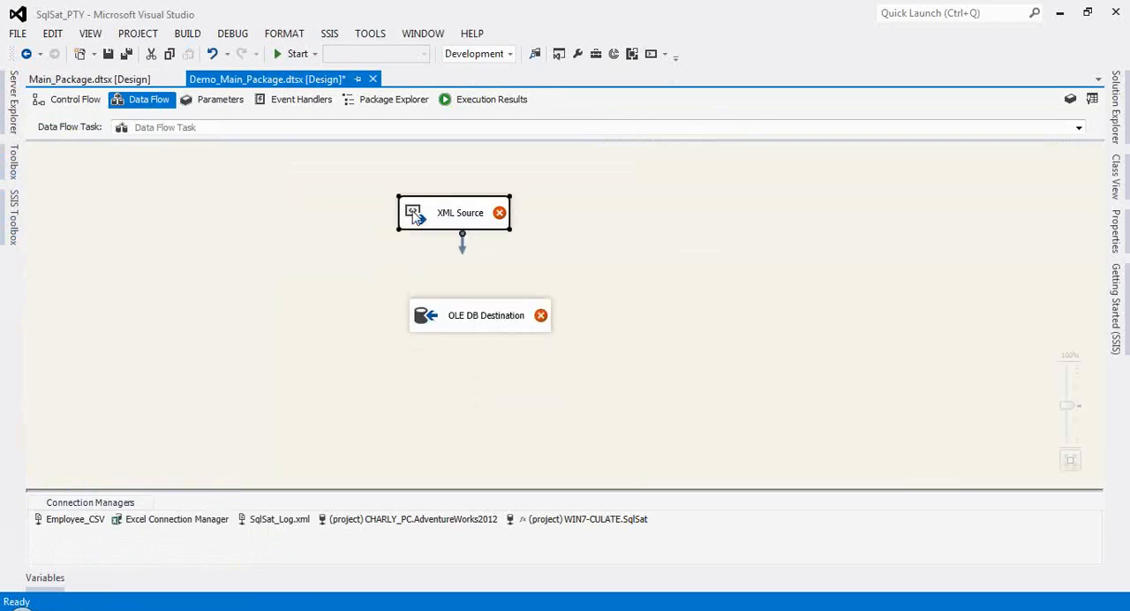
double_click(415, 218)
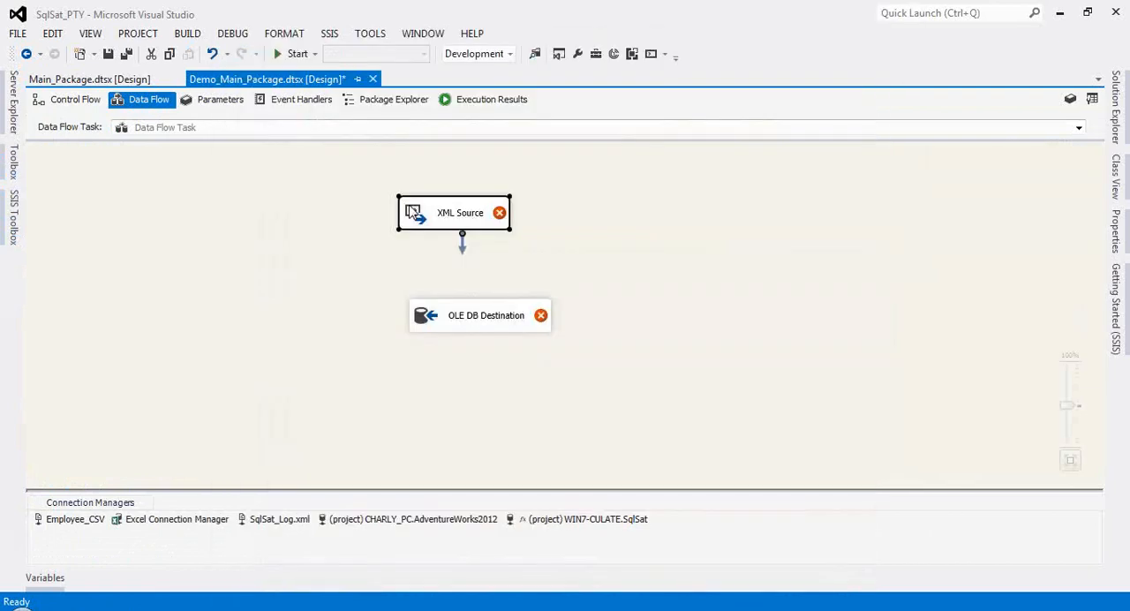
double_click(412, 213)
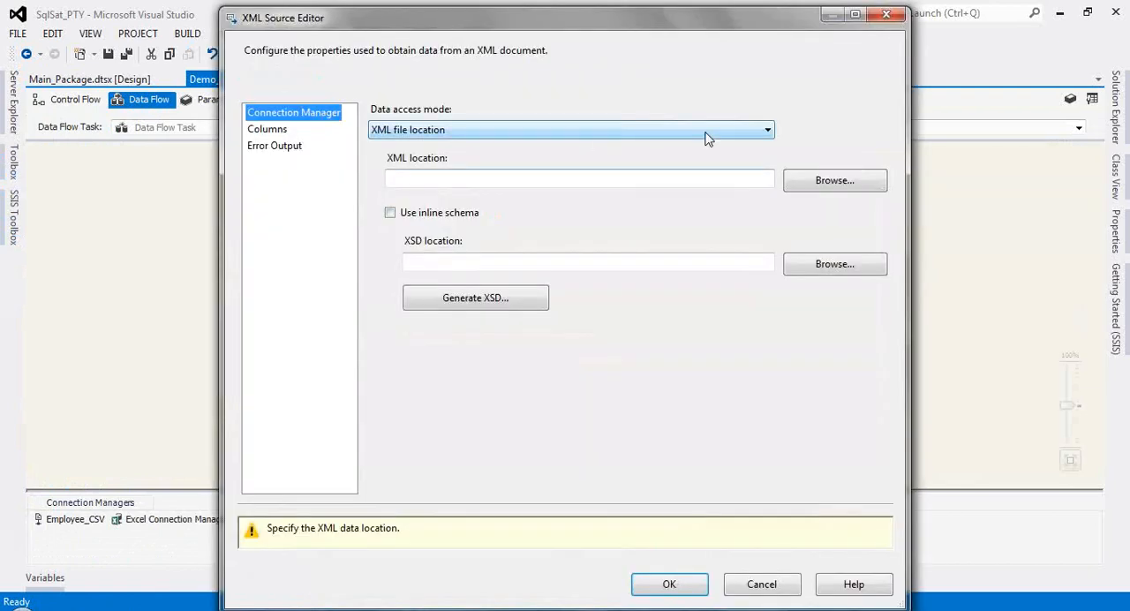
click(759, 585)
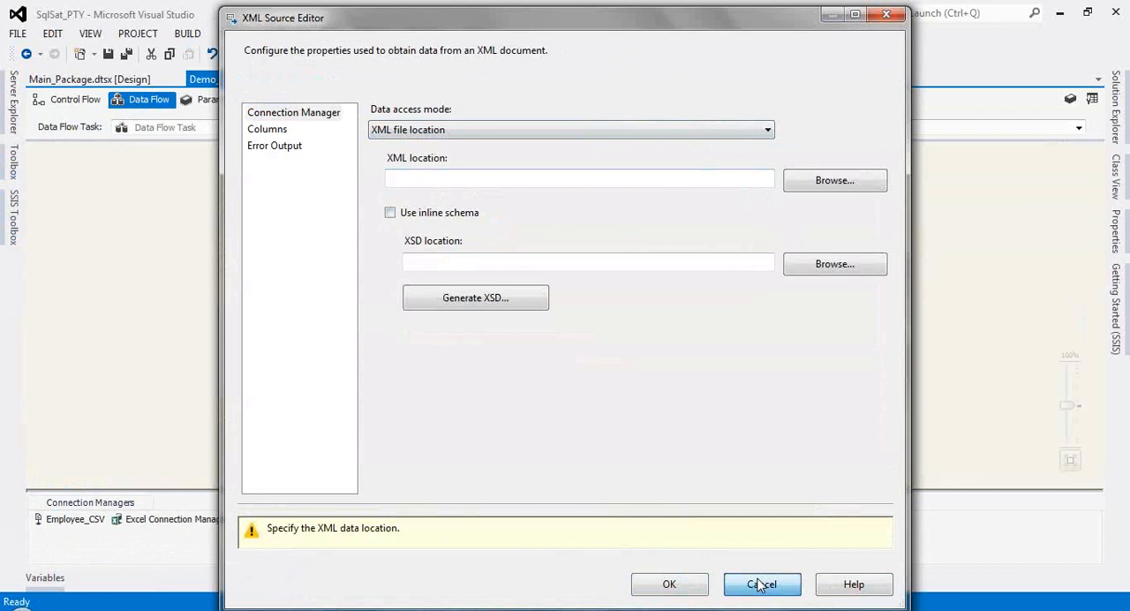
click(409, 226)
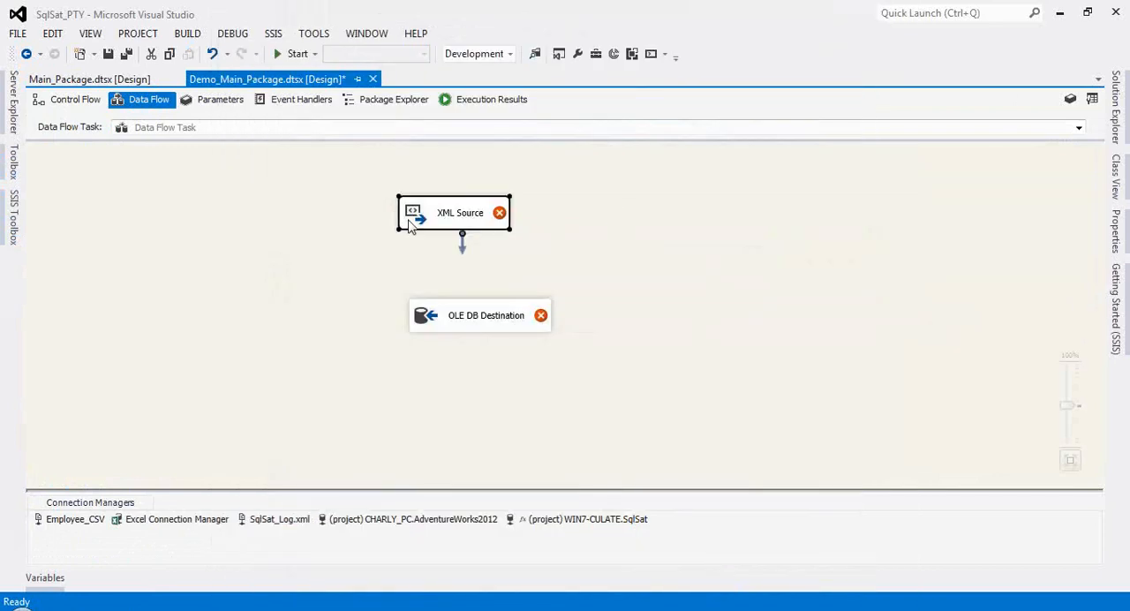
Step: Set the XML Source's XML file location to Employees.xml in the XML folder of SqlSat_PTY_1
double_click(409, 226)
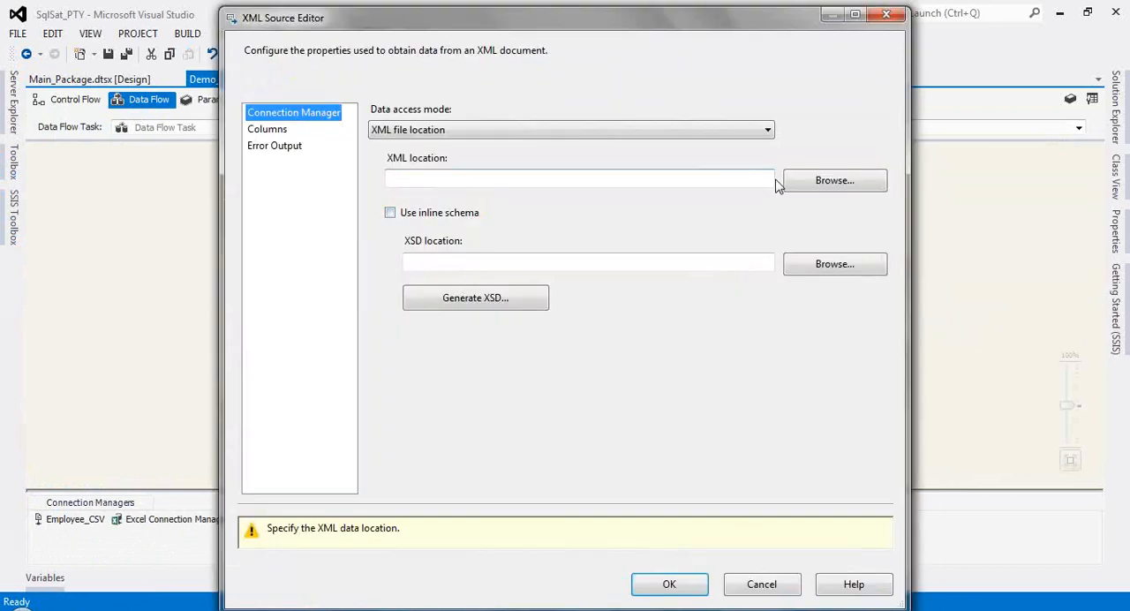
click(639, 176)
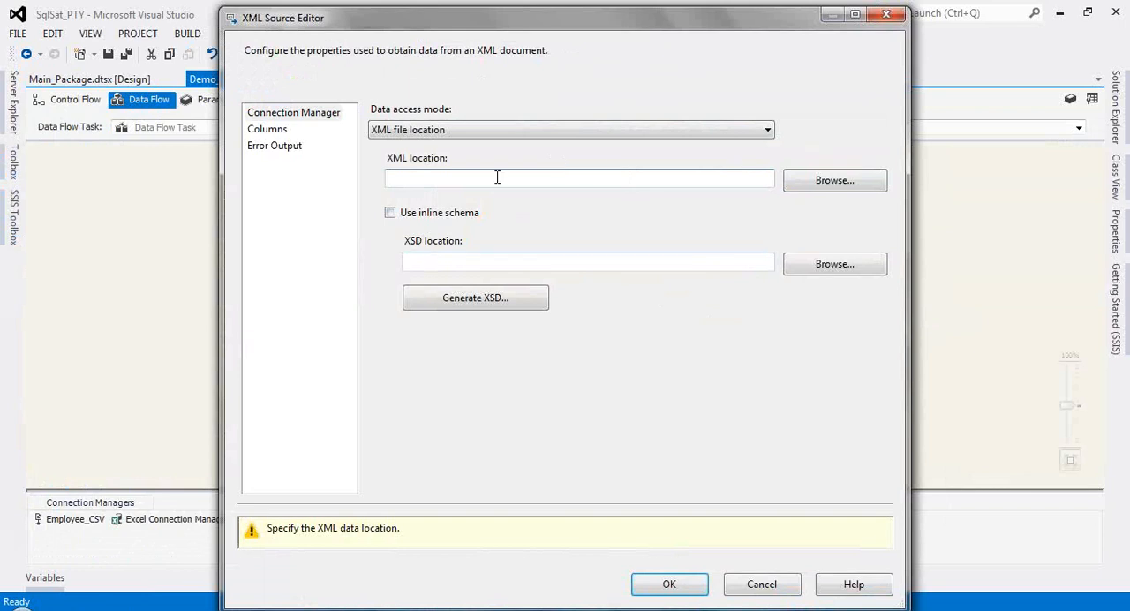
click(812, 184)
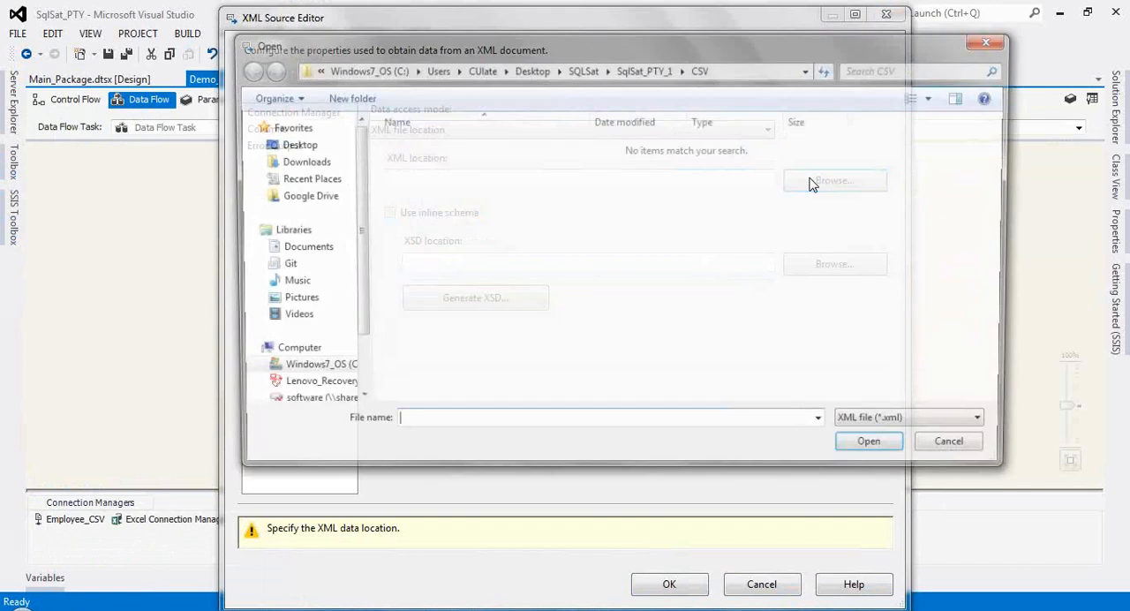
click(269, 71)
click(411, 145)
click(878, 450)
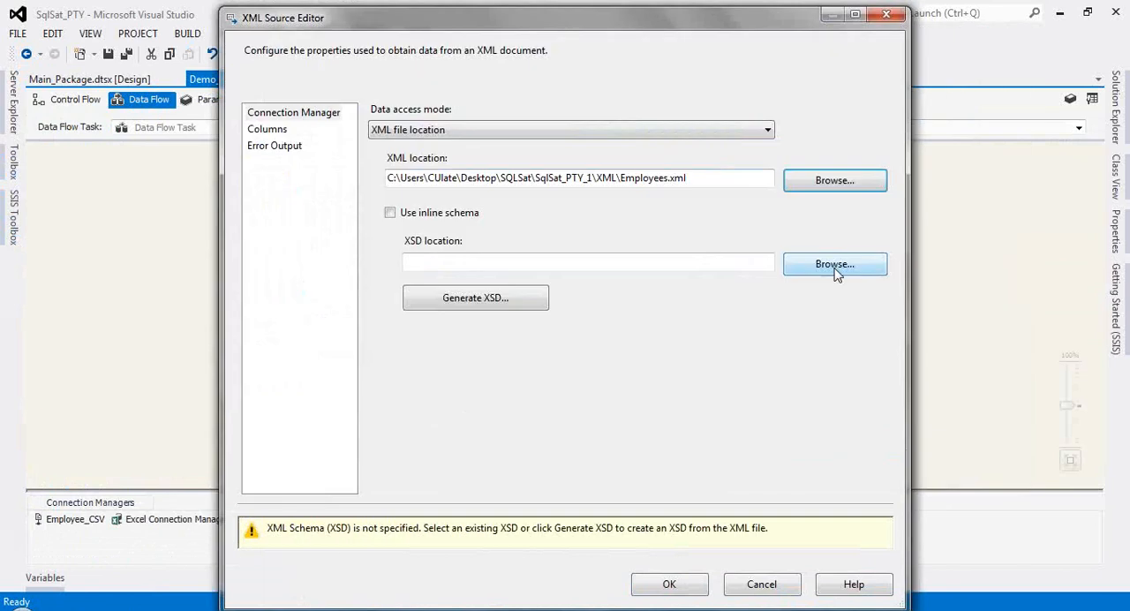
Step: Choose the existing Employees schema file from the XML folder as the XML Source's XSD location
click(836, 274)
click(436, 149)
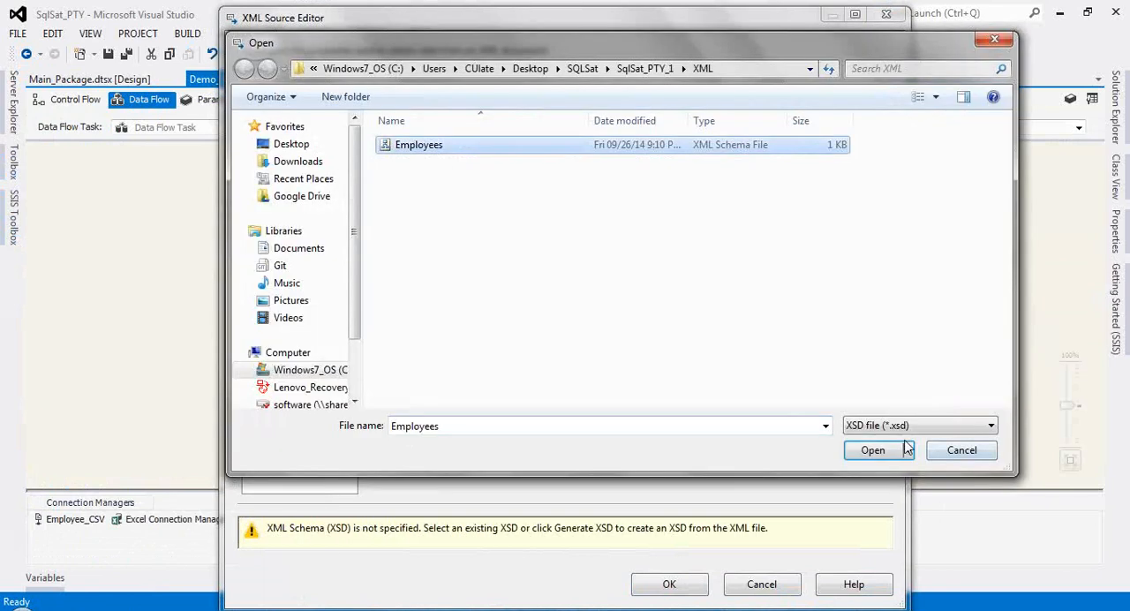
click(874, 452)
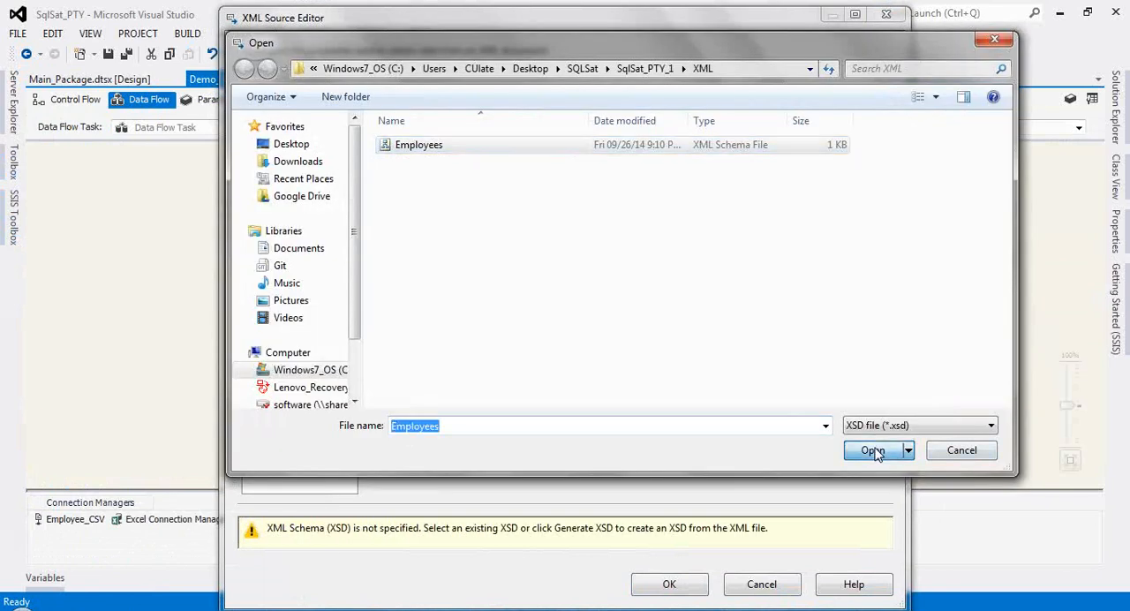
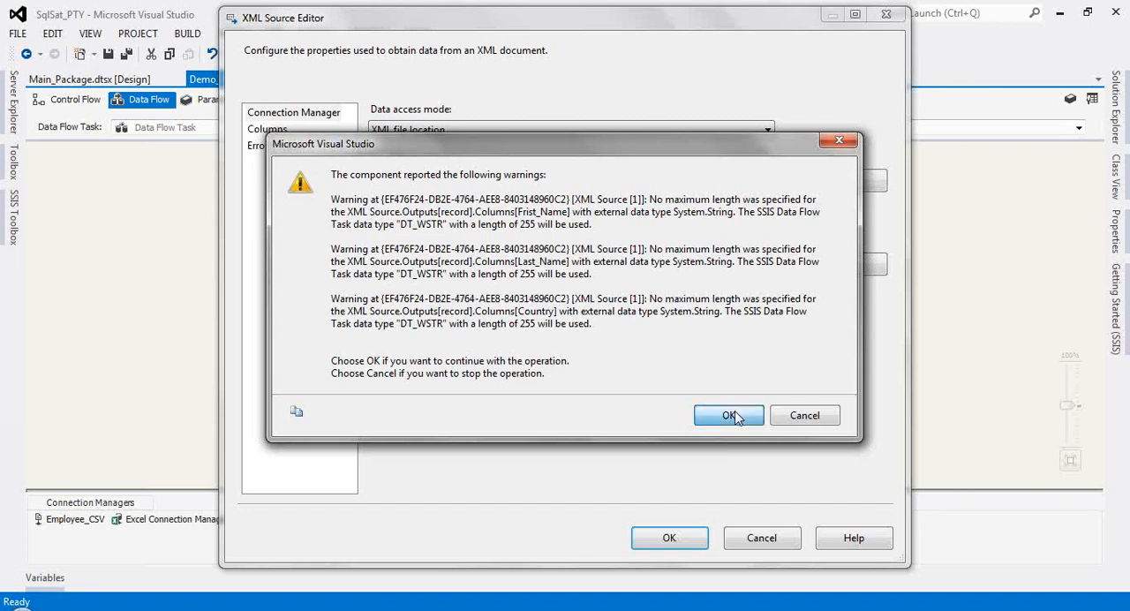
Step: Accept the XML Source's string-length warnings, review its column mapping and confirm the source's settings
click(731, 416)
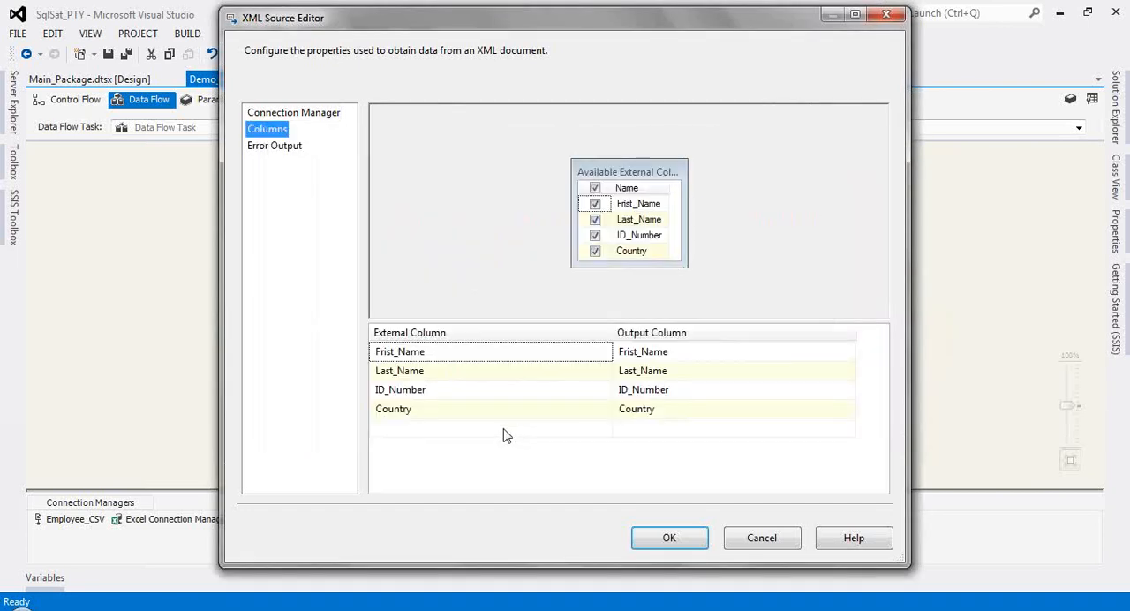
click(545, 412)
click(543, 391)
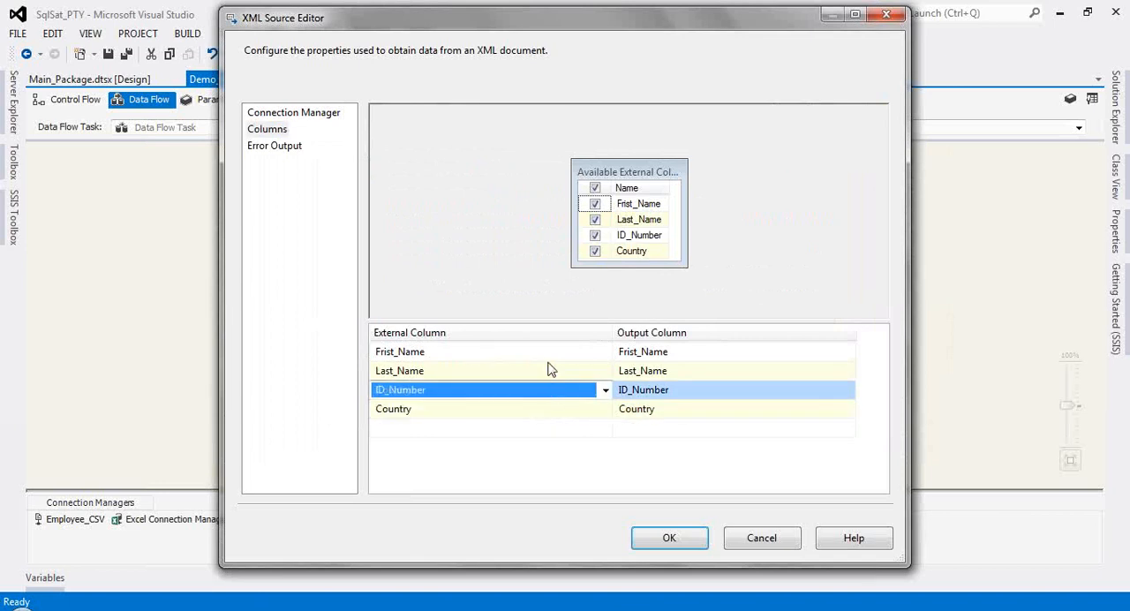
click(669, 540)
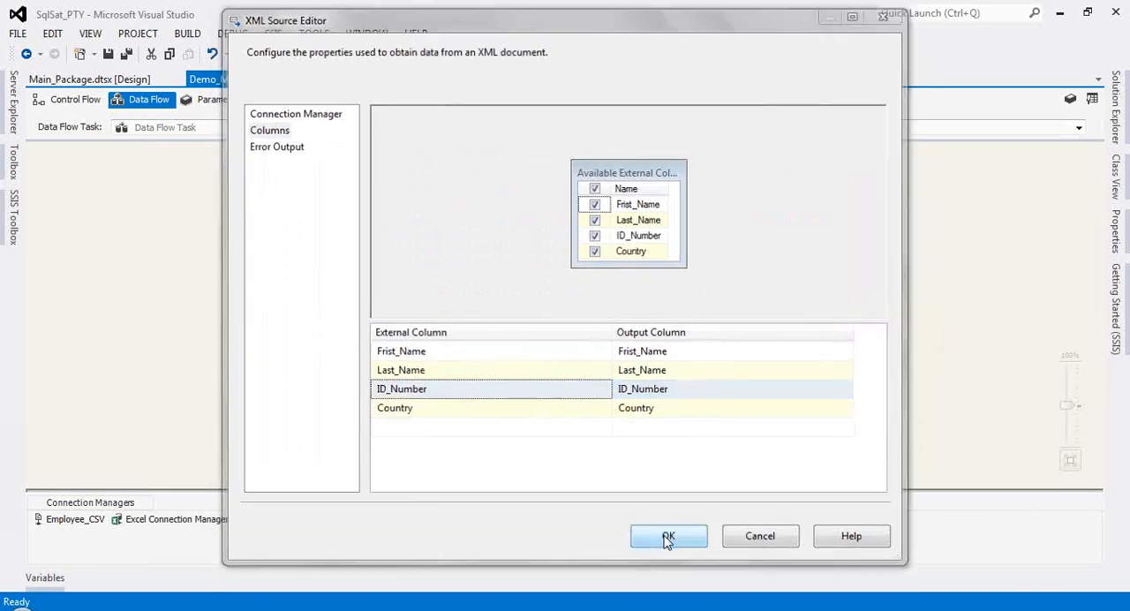
Step: Connect the XML Source to the OLE DB Destination and target the [dbo].[Employee] table through the WIN7-CULATE.SqlSat connection
drag(460, 245, 480, 332)
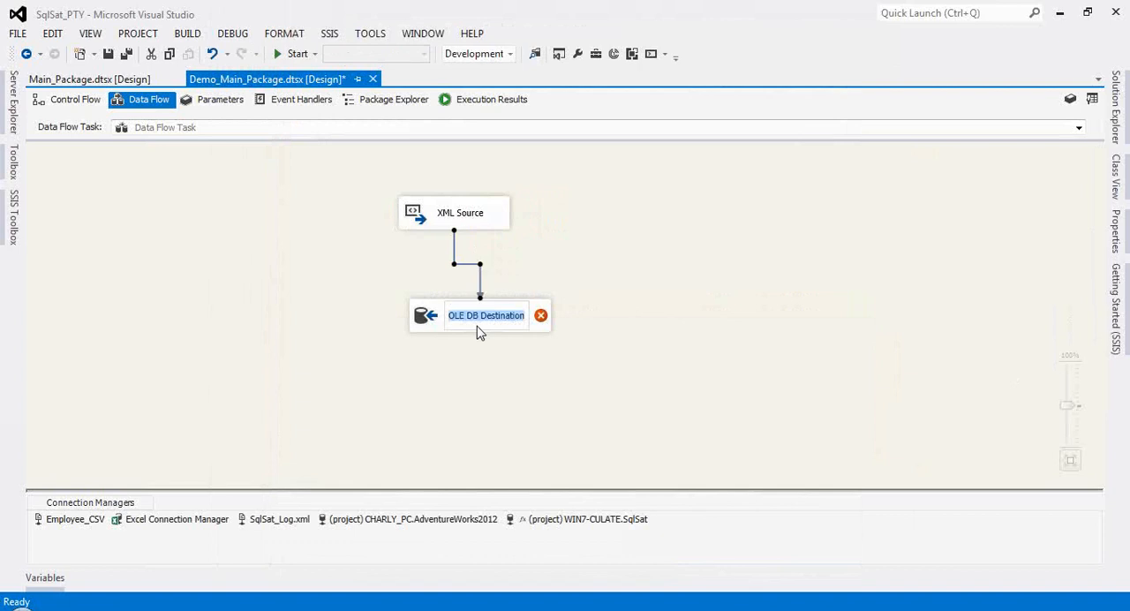
click(425, 323)
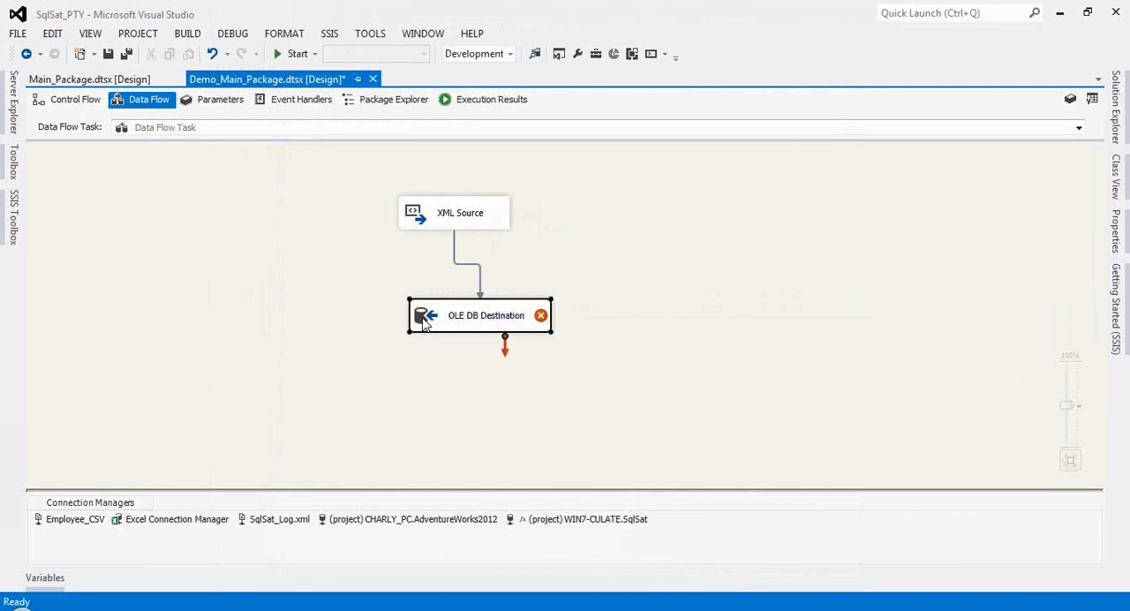
double_click(424, 323)
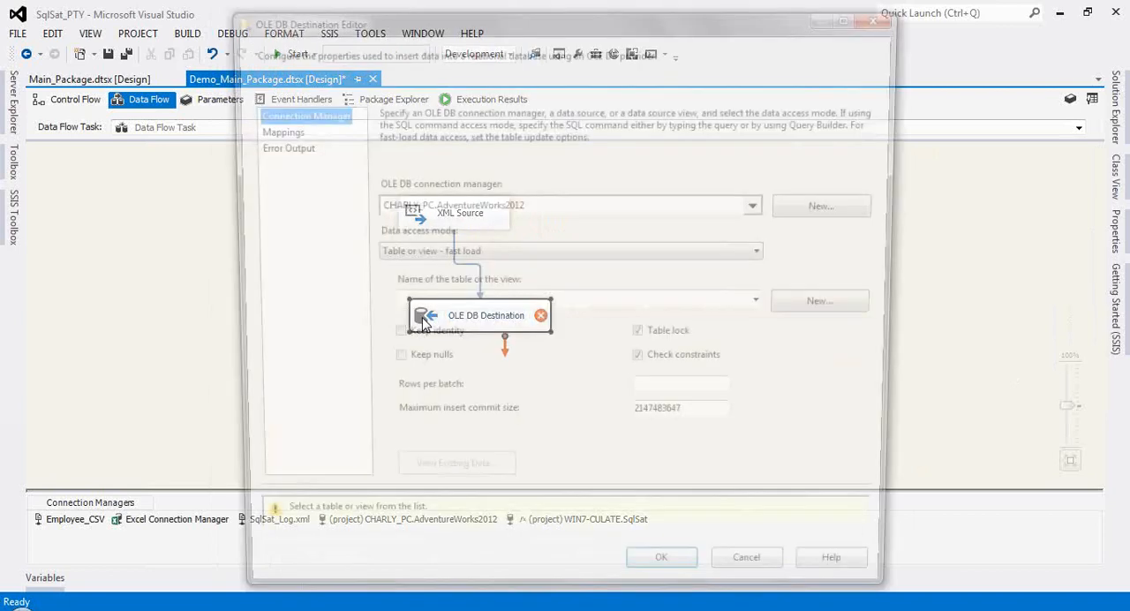
click(762, 205)
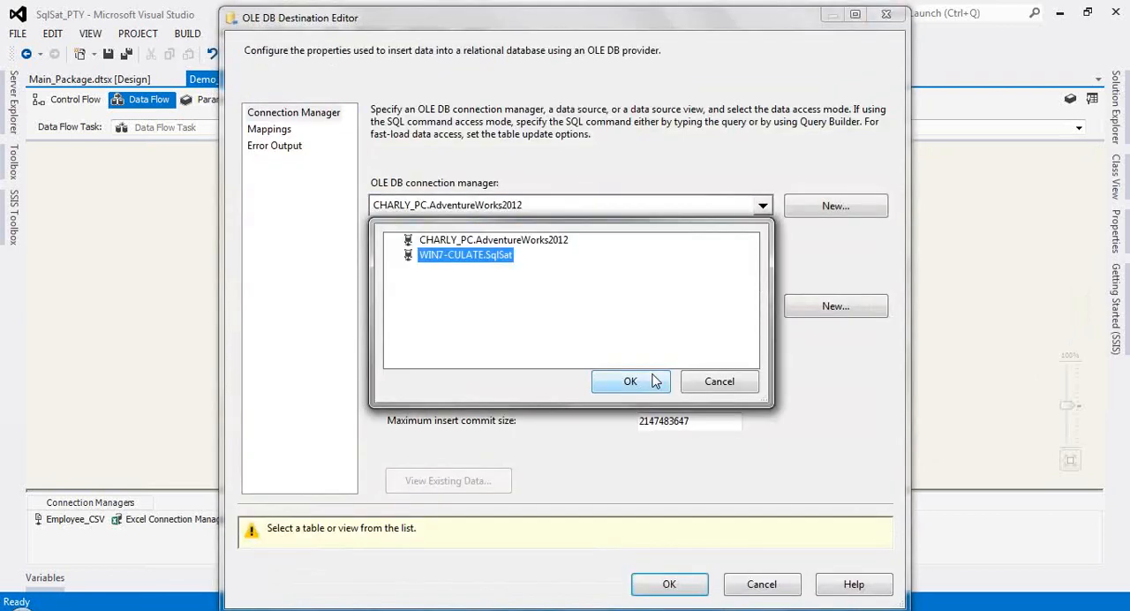
click(654, 380)
click(767, 305)
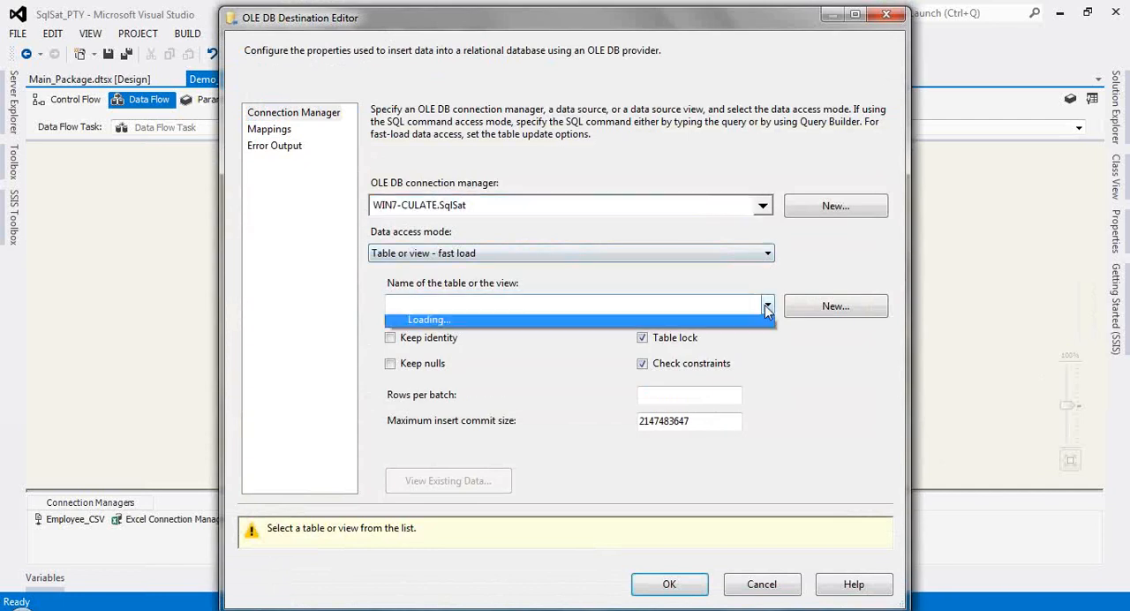
click(516, 355)
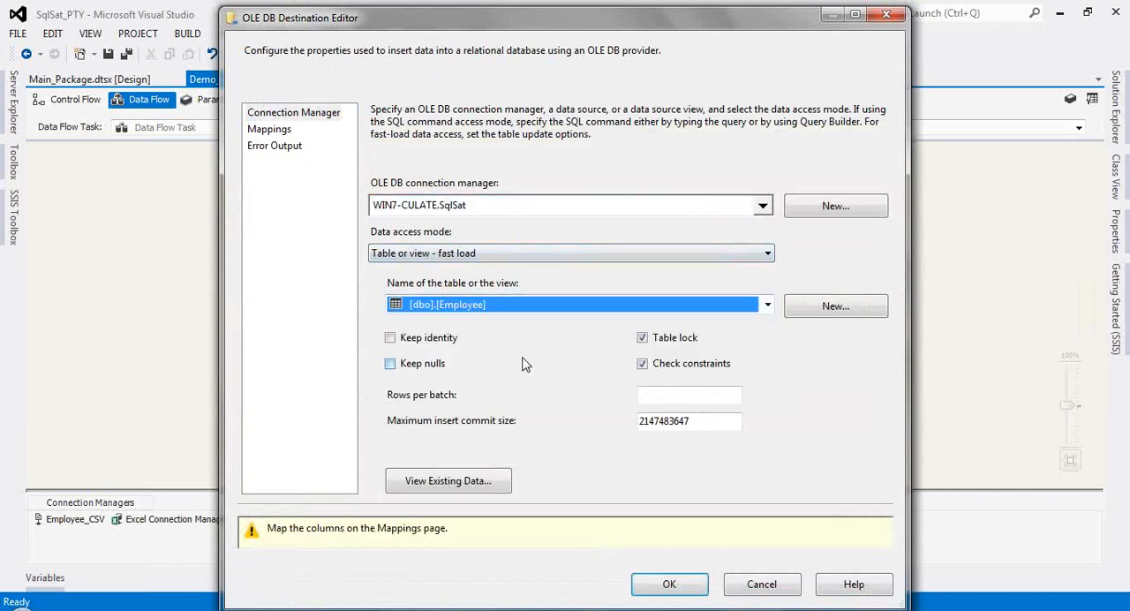
Step: Map the input column Frist_Name to the destination column First_Name and confirm the OLE DB Destination's settings
click(270, 132)
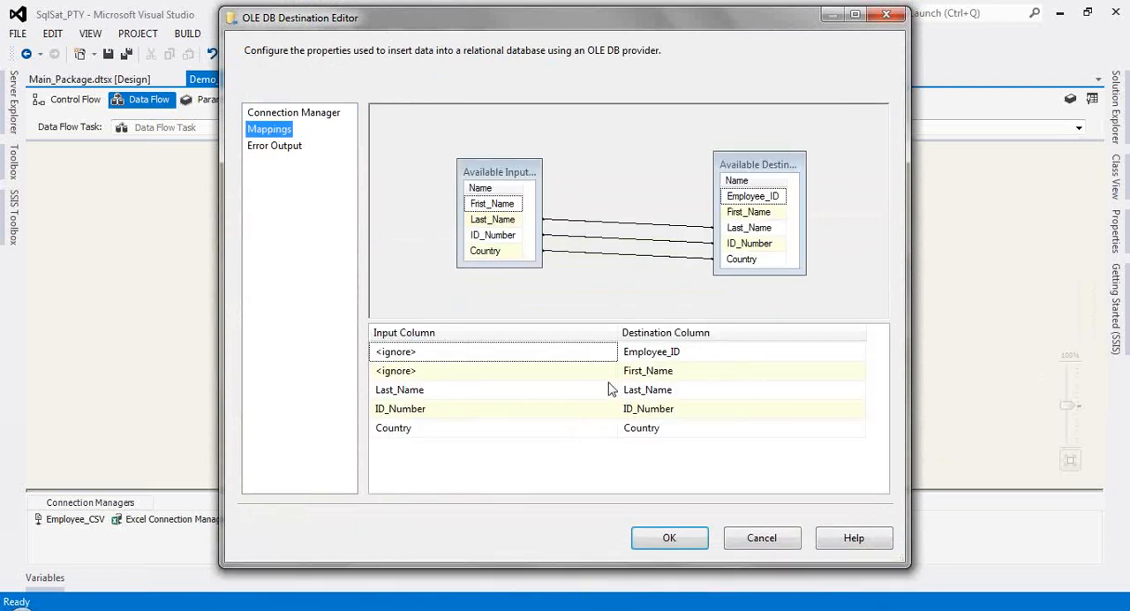
click(605, 374)
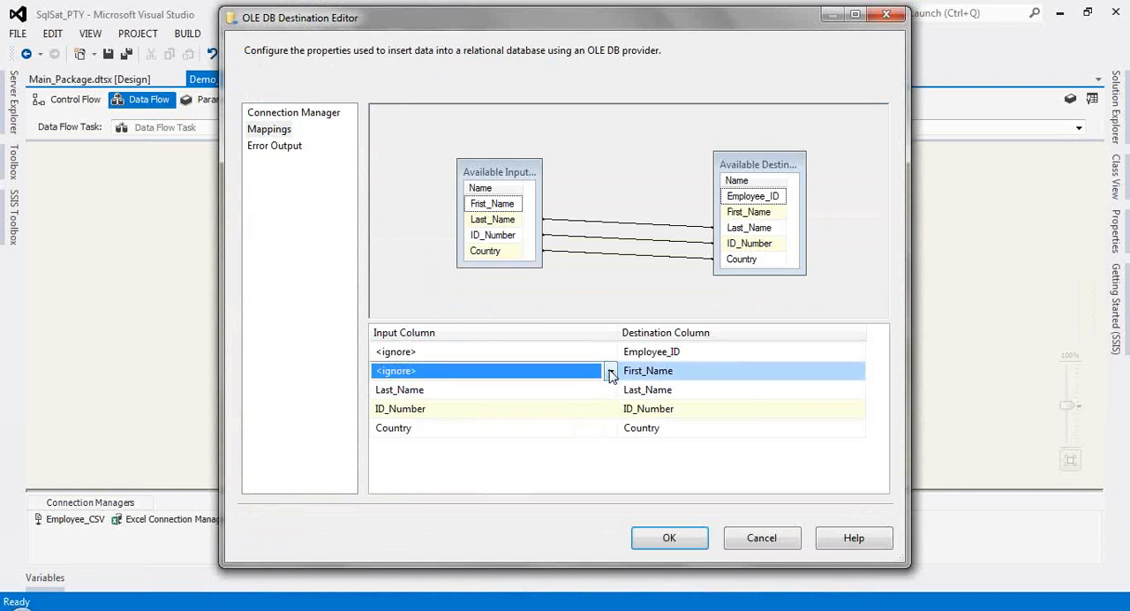
click(609, 371)
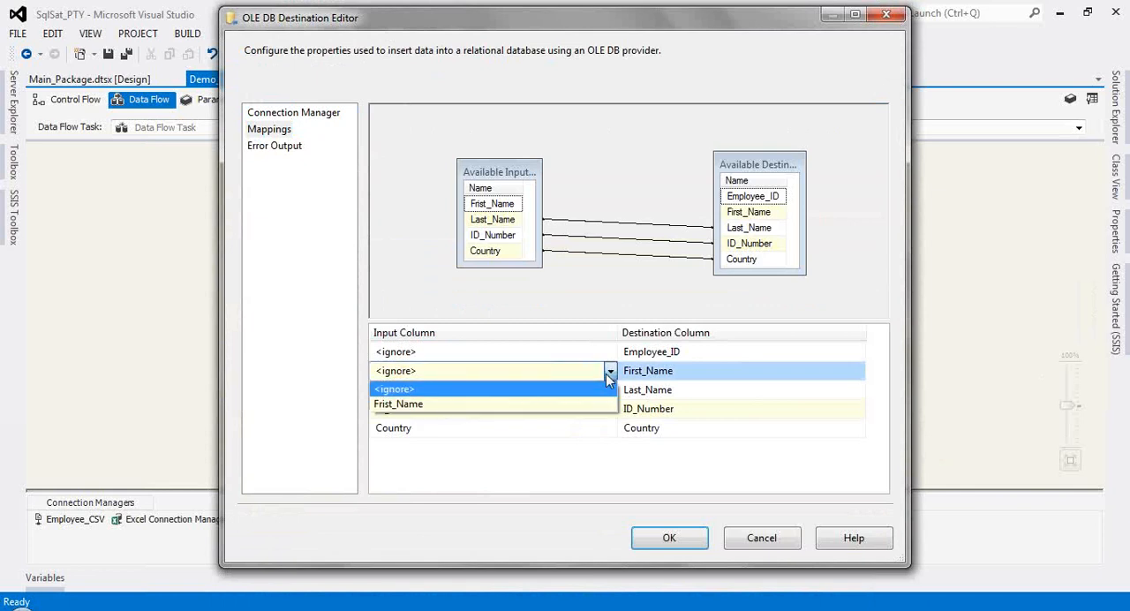
click(512, 407)
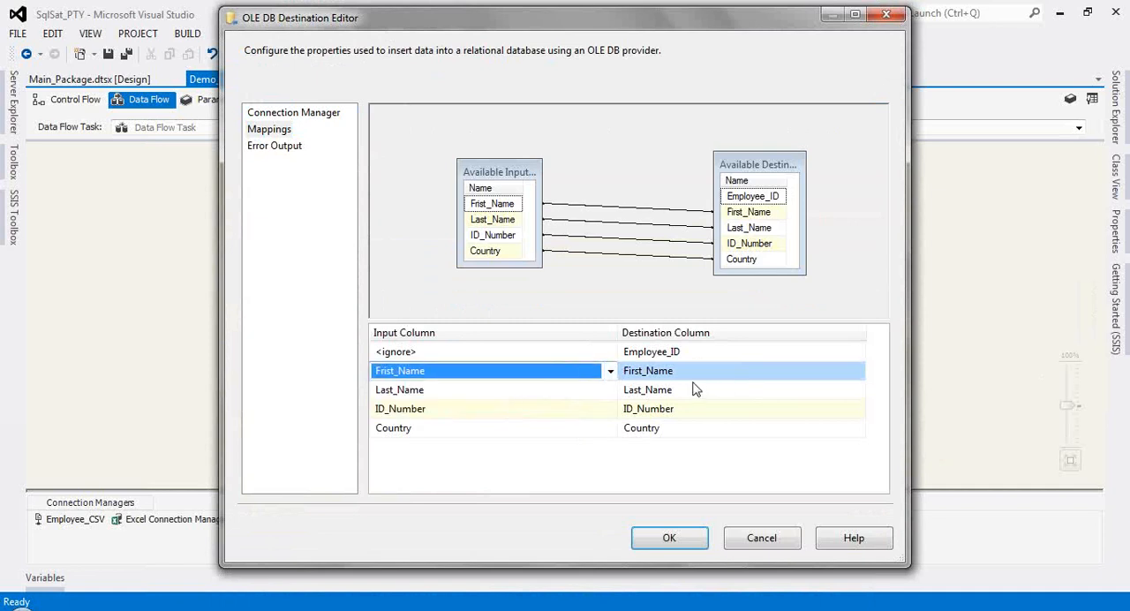
click(669, 540)
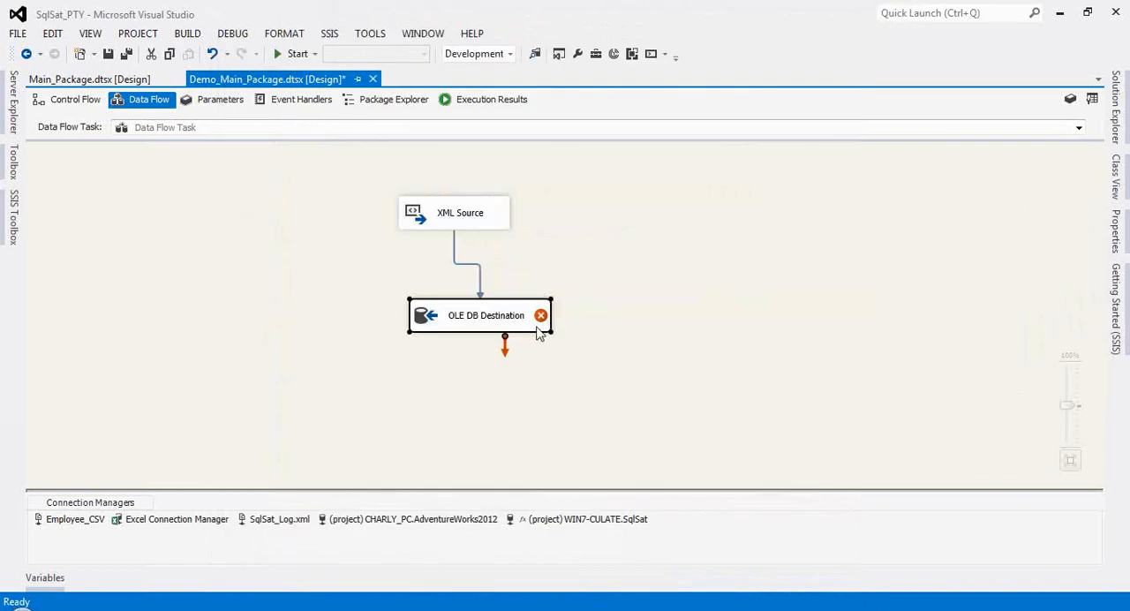
Step: Read the OLE DB Destination's validation error and move the destination further below the XML Source
mouse_move(542, 324)
drag(455, 325, 440, 349)
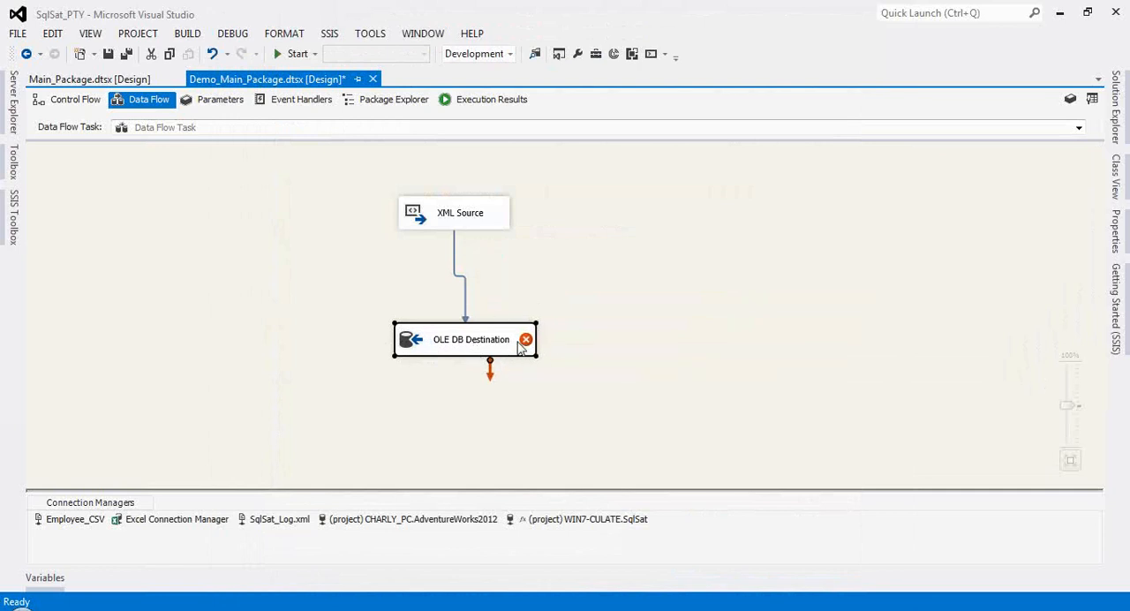
mouse_move(526, 341)
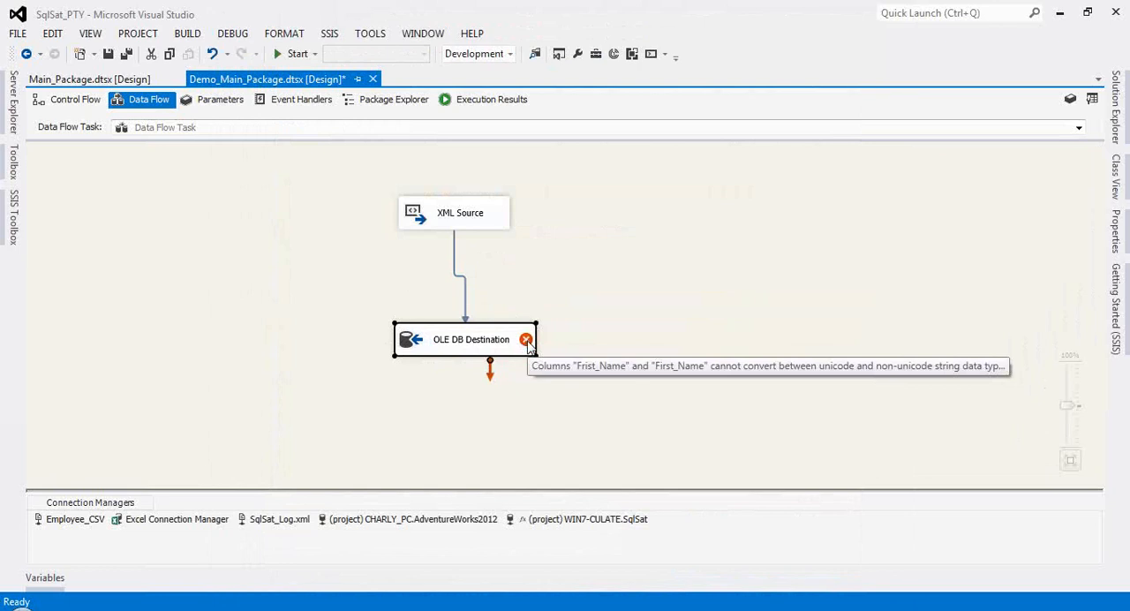
drag(459, 351, 457, 381)
Step: Delete the data path between the XML Source and the OLE DB Destination
click(510, 305)
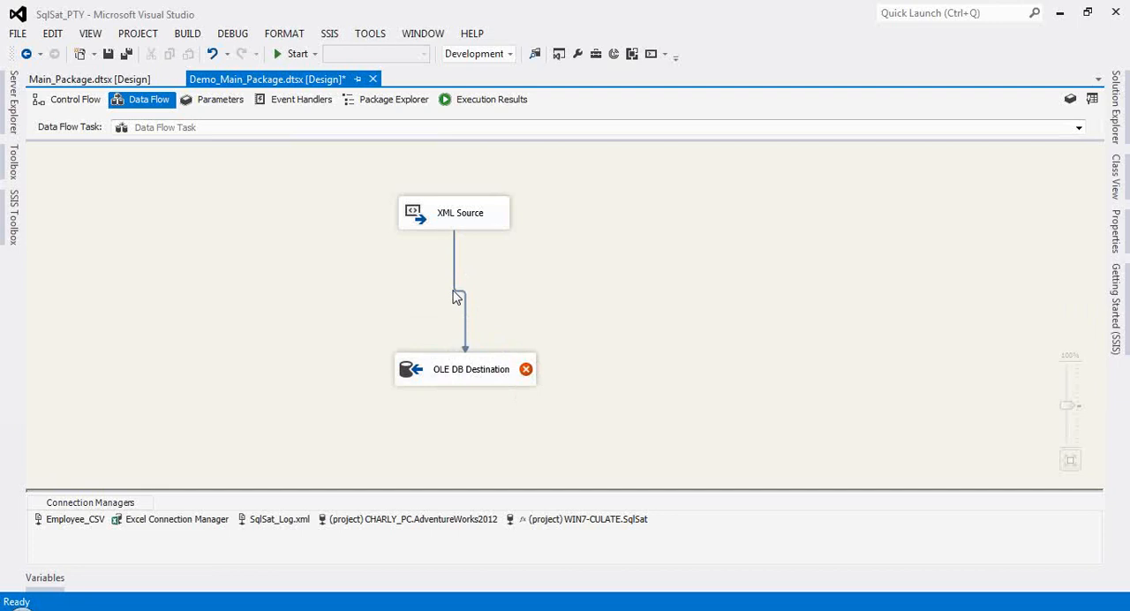
click(454, 286)
key(Delete)
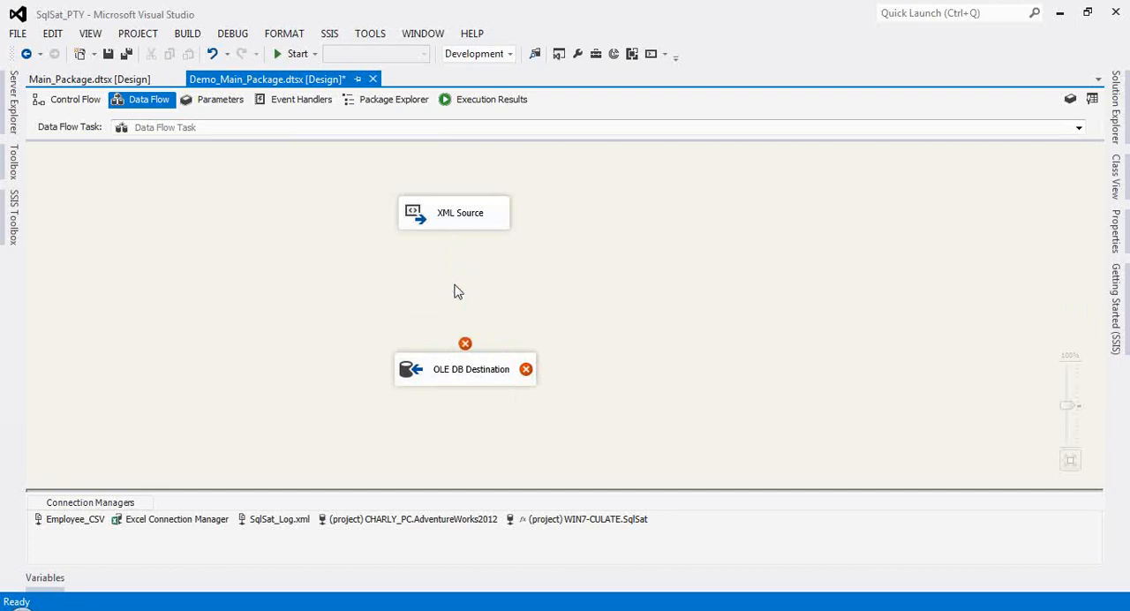
Step: Add a Data Conversion transformation between the XML Source and the OLE DB Destination
click(4, 222)
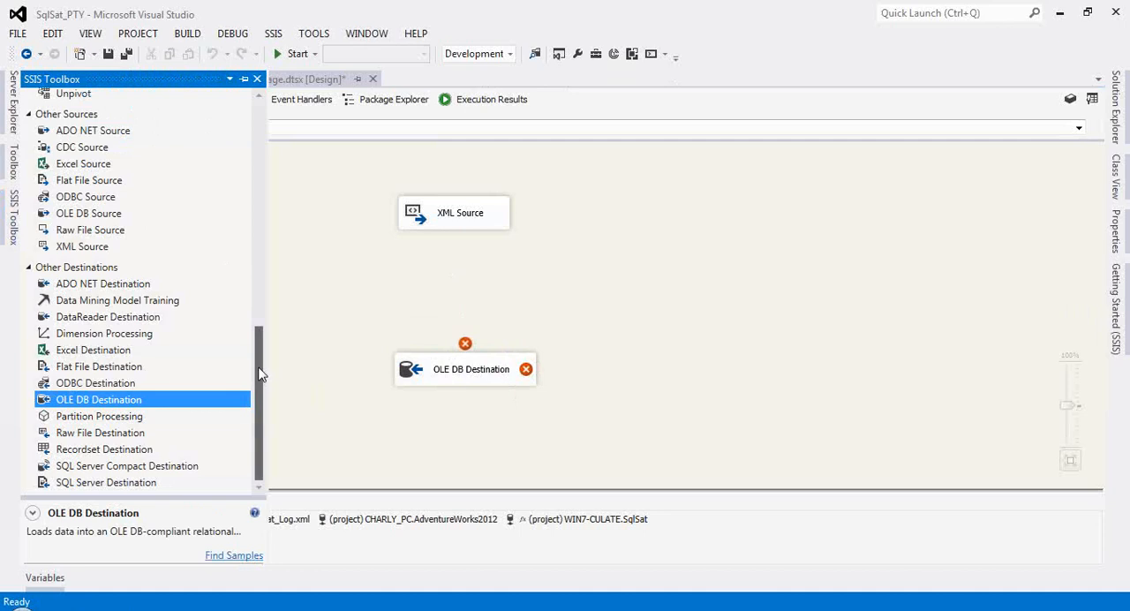
drag(259, 374, 227, 257)
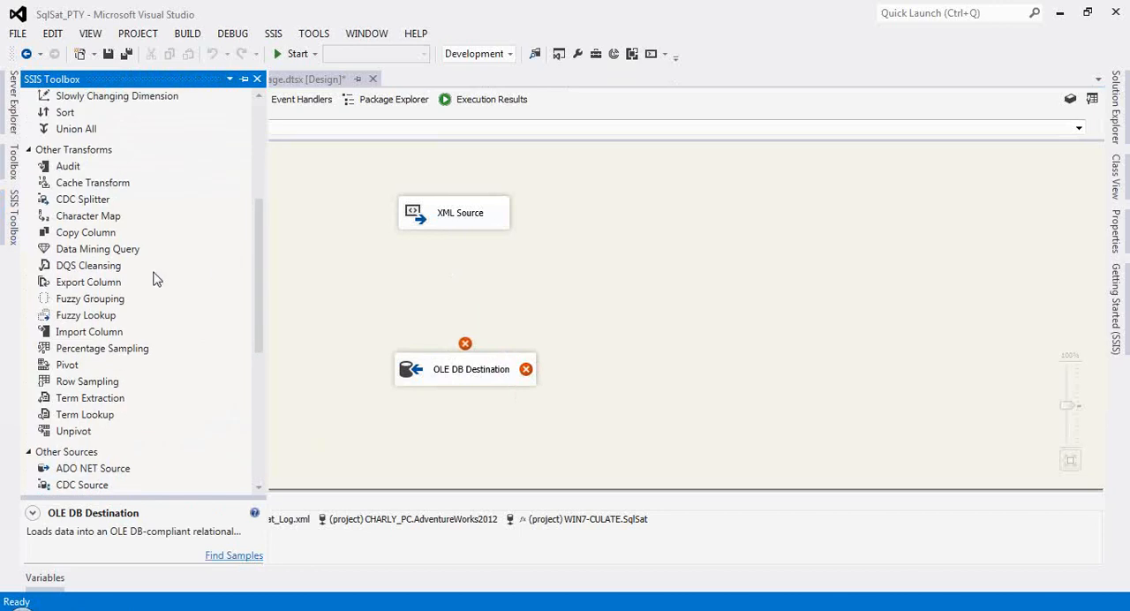
scroll(153, 279, up, 2)
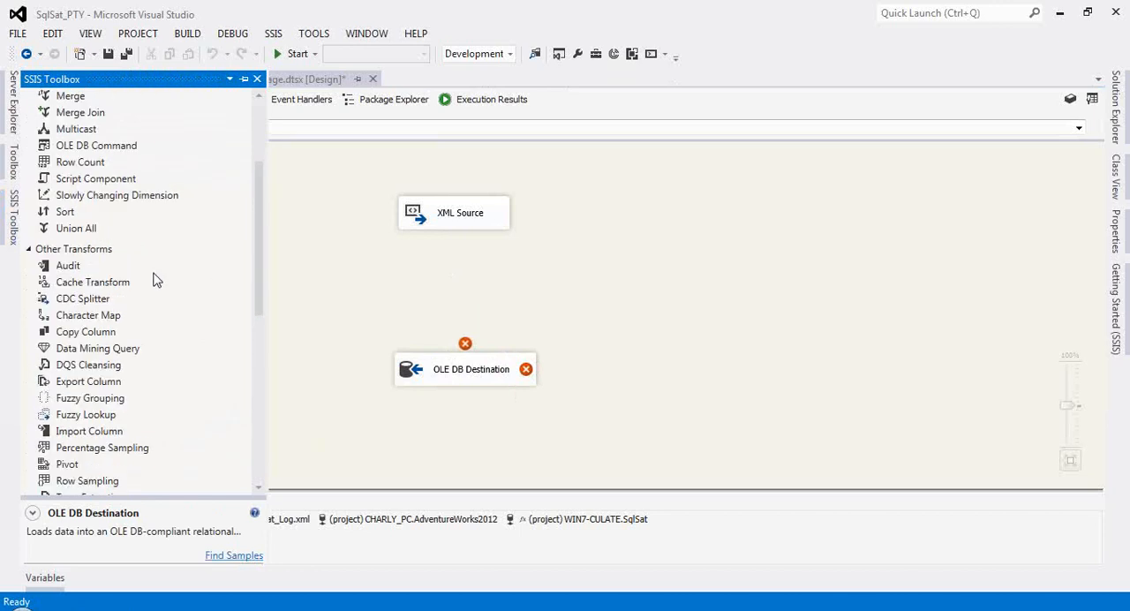
scroll(151, 277, up, 3)
scroll(151, 277, down, 2)
scroll(146, 256, up, 2)
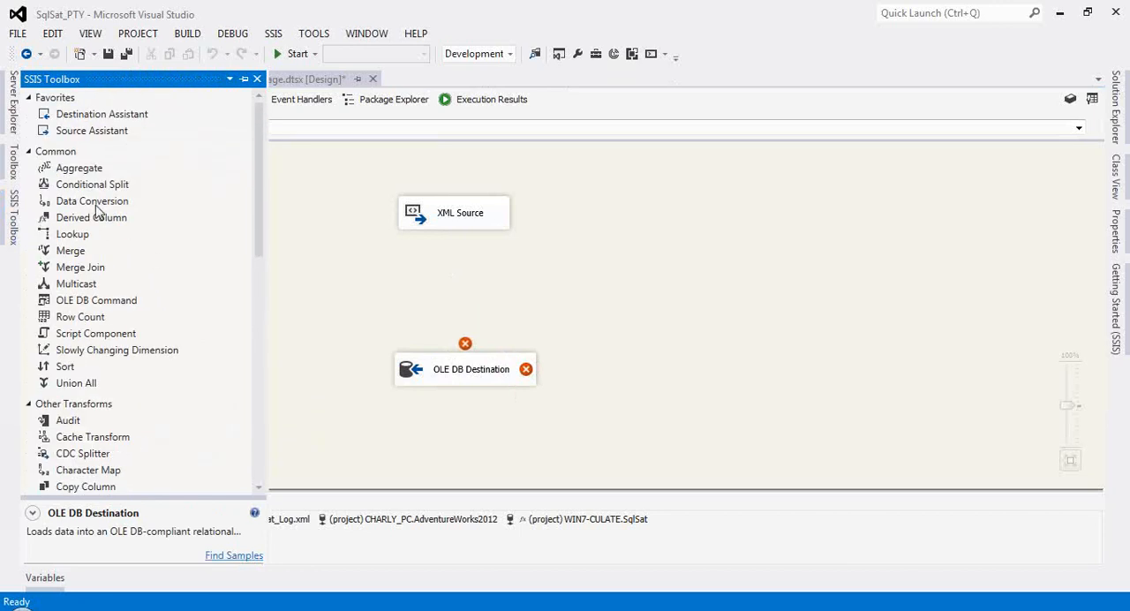
drag(97, 209, 480, 280)
Step: Connect the XML Source's output to the Data Conversion and move the source higher to make room
click(463, 218)
drag(462, 244, 461, 277)
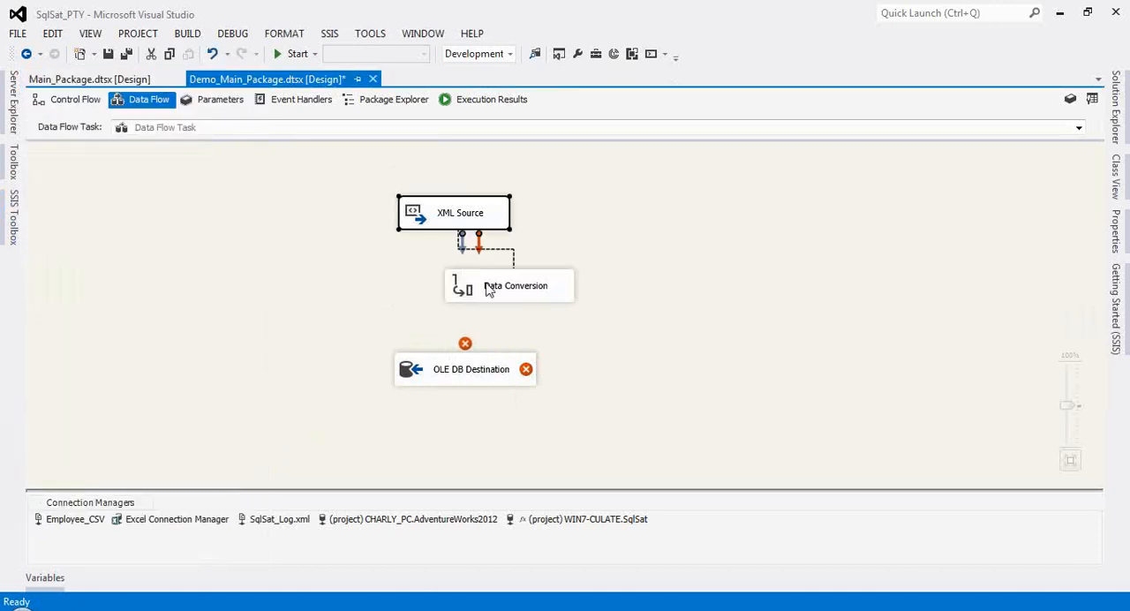
drag(429, 212, 434, 175)
Step: Include Frist_Name, Last_Name and Country as Data Conversion input columns, and review their output aliases without renaming them
click(477, 285)
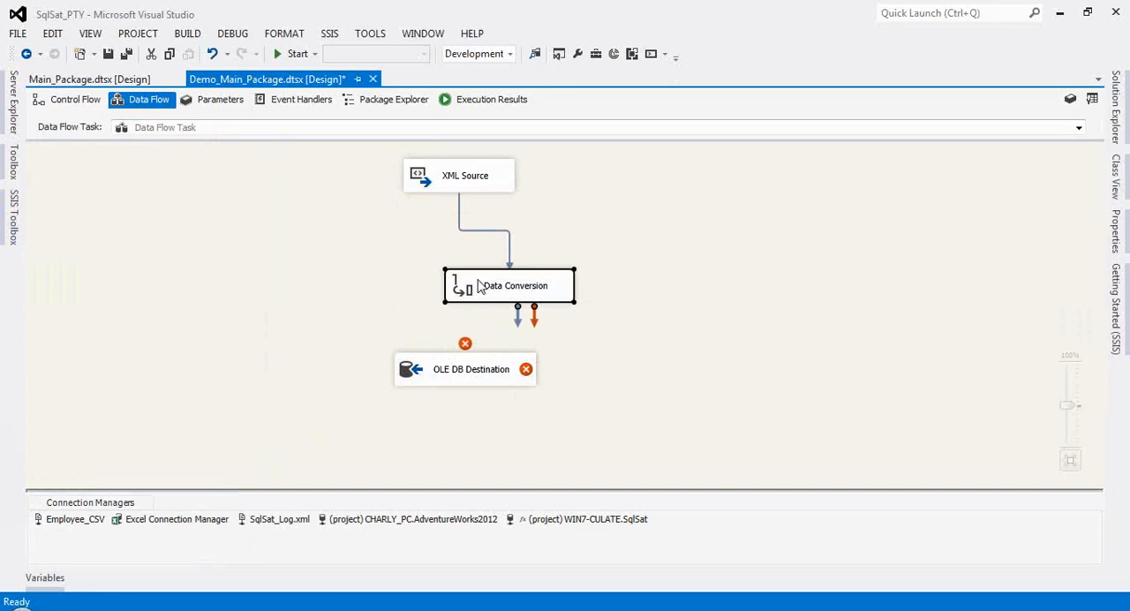
double_click(479, 288)
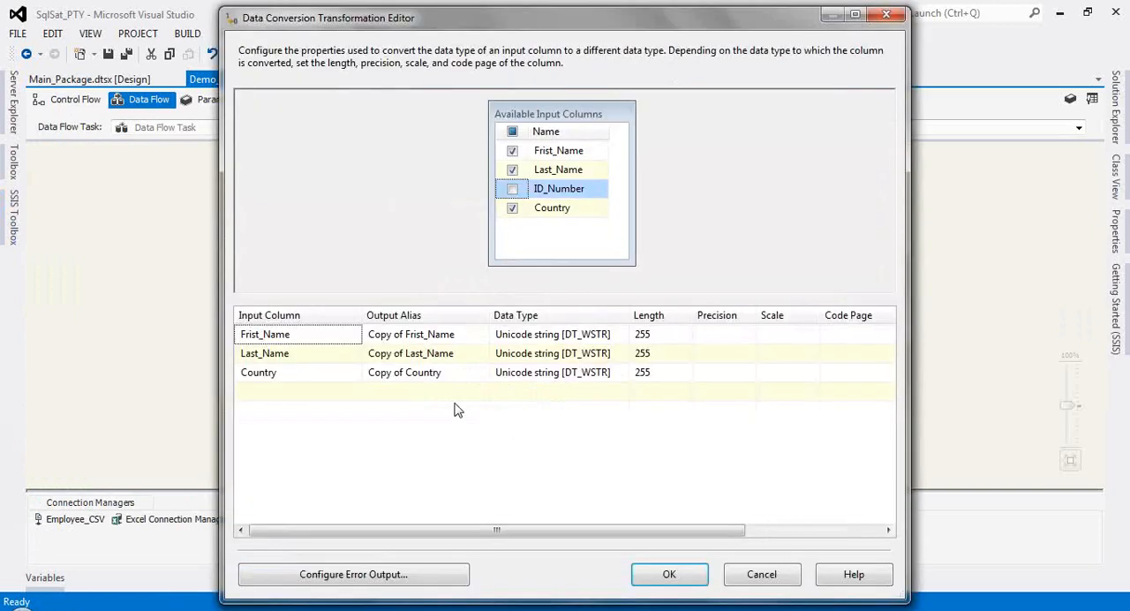
click(294, 340)
click(432, 338)
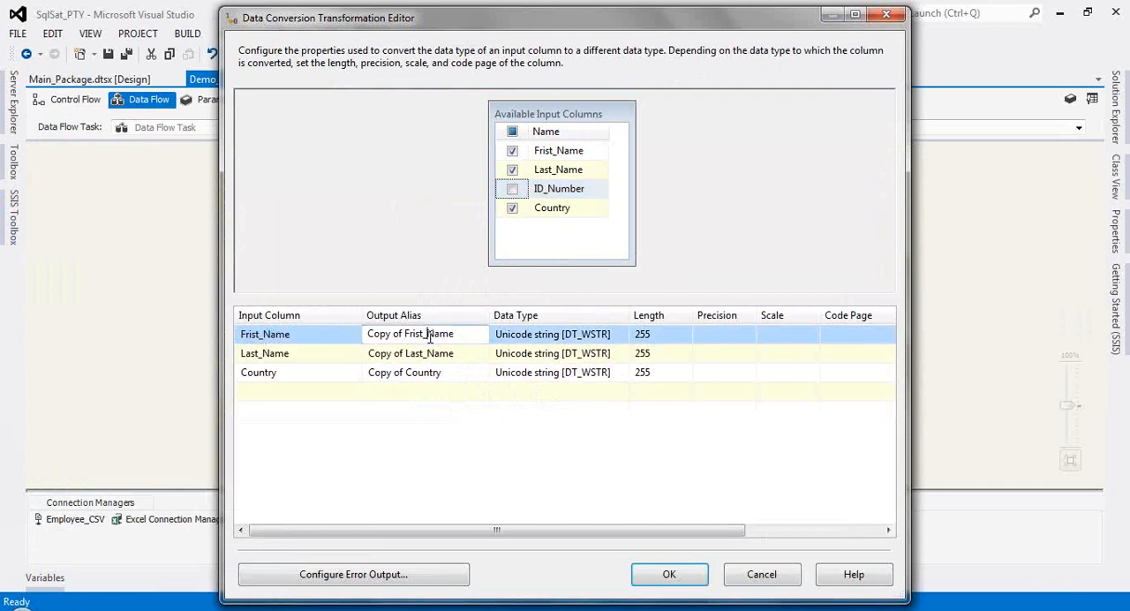
drag(450, 333, 365, 333)
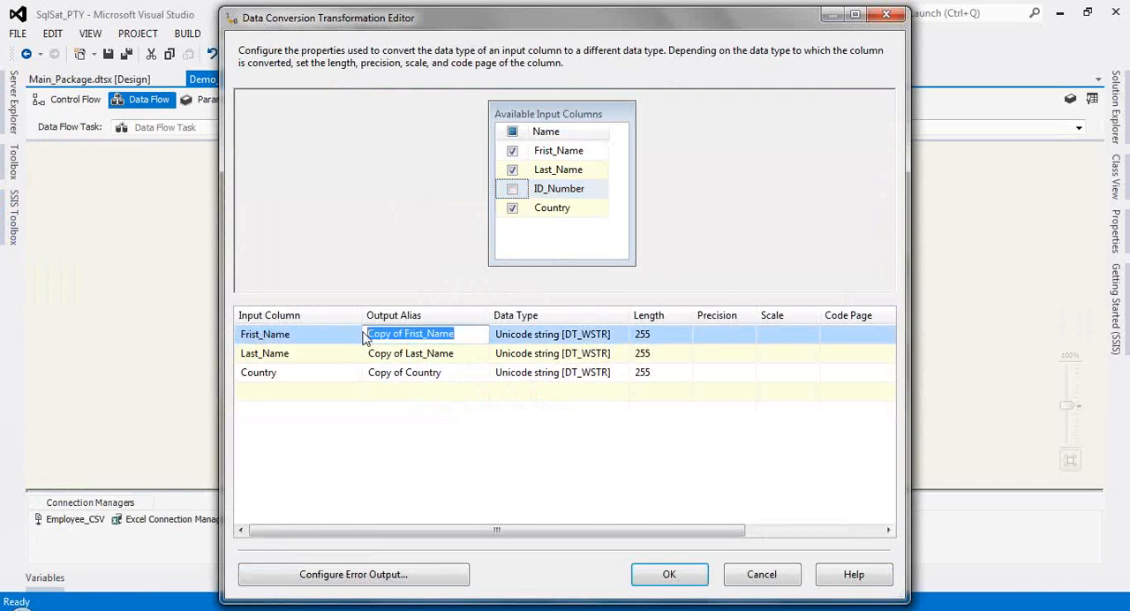
click(397, 353)
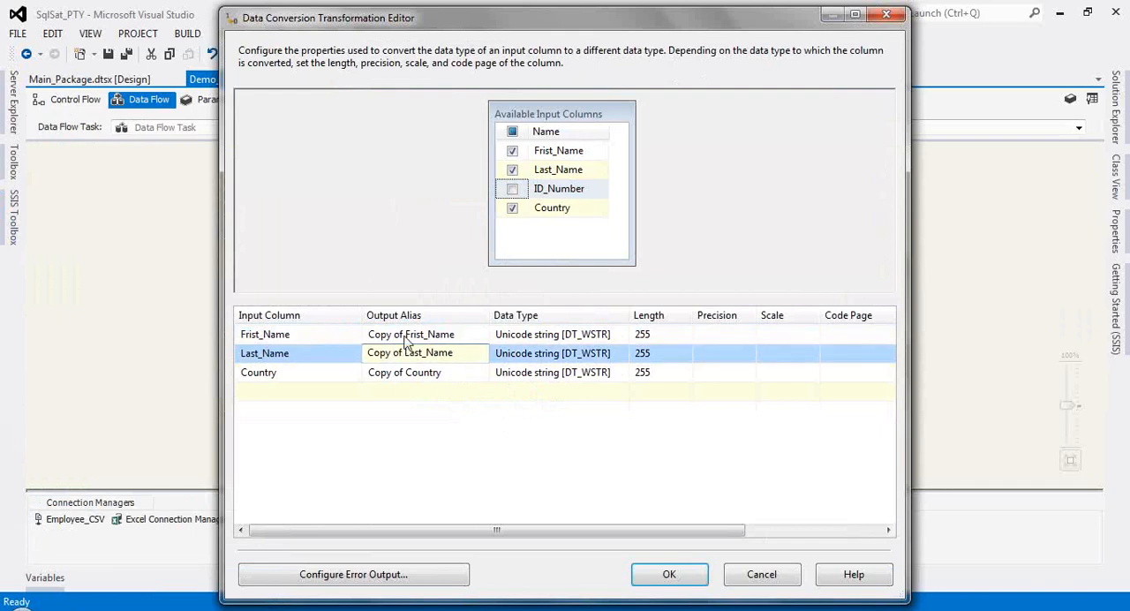
click(406, 337)
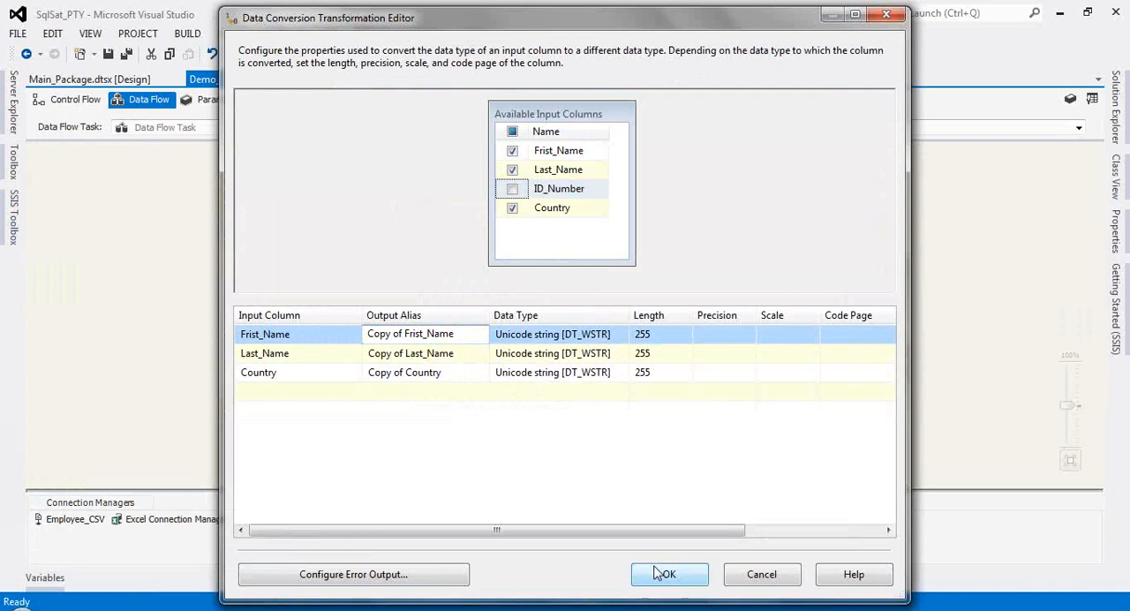
Step: Set the converted data type of Frist_Name, Last_Name and Country to string [DT_STR]
click(621, 334)
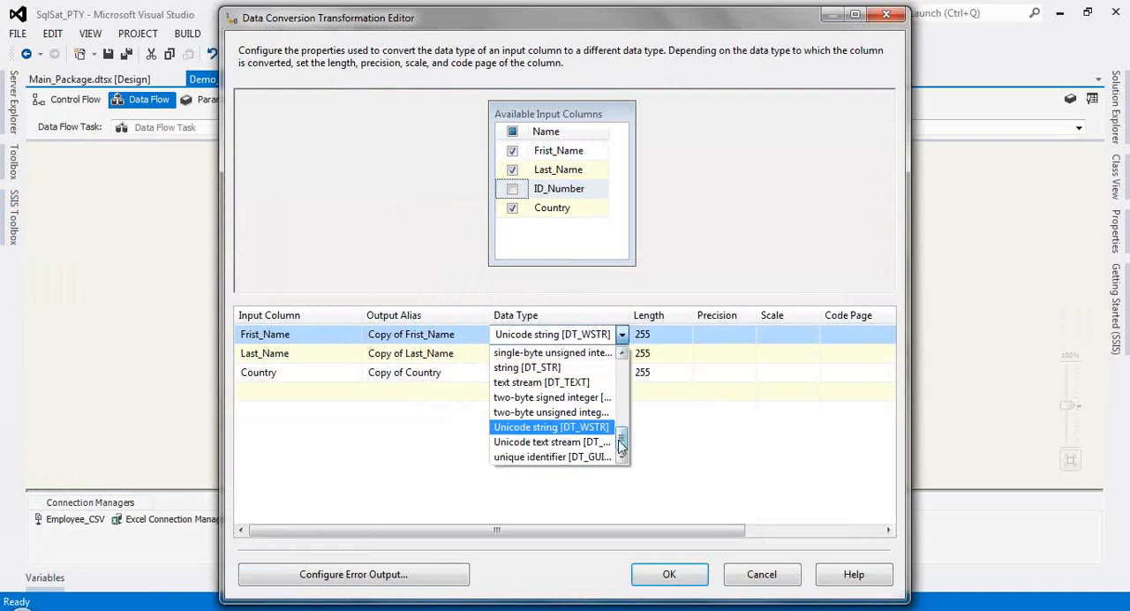
drag(621, 438, 621, 434)
click(533, 381)
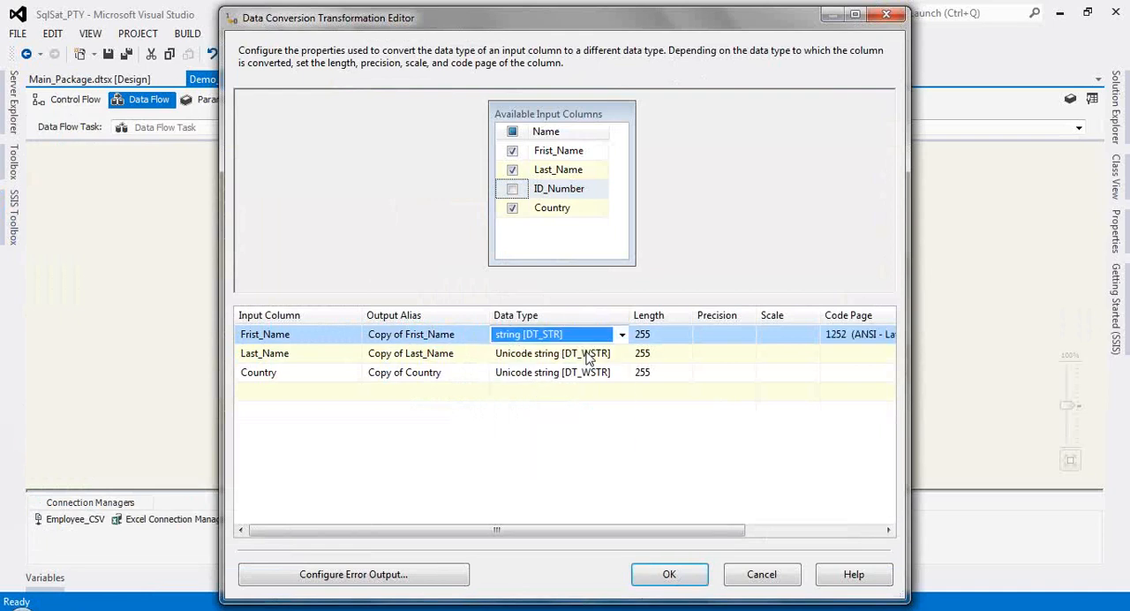
click(609, 353)
click(622, 353)
click(527, 386)
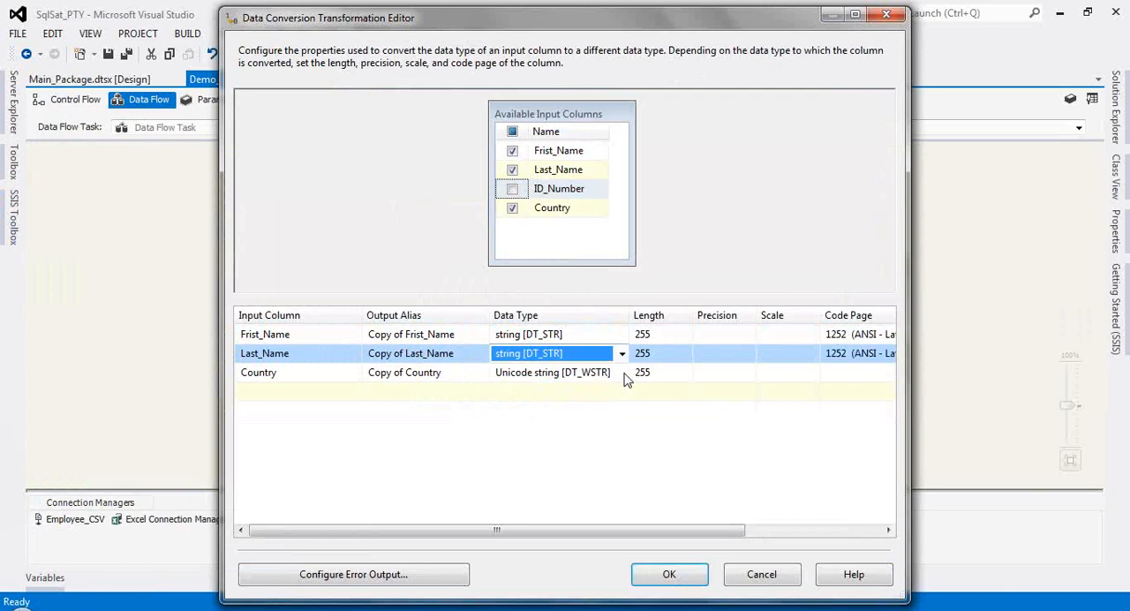
click(609, 372)
click(621, 372)
click(548, 405)
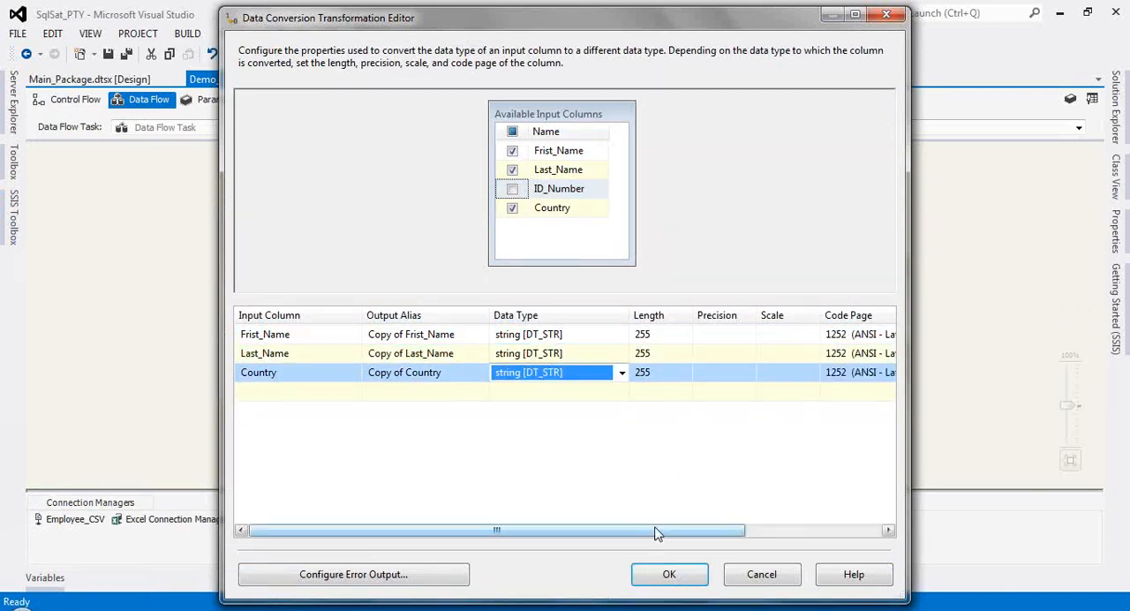
drag(658, 533, 601, 531)
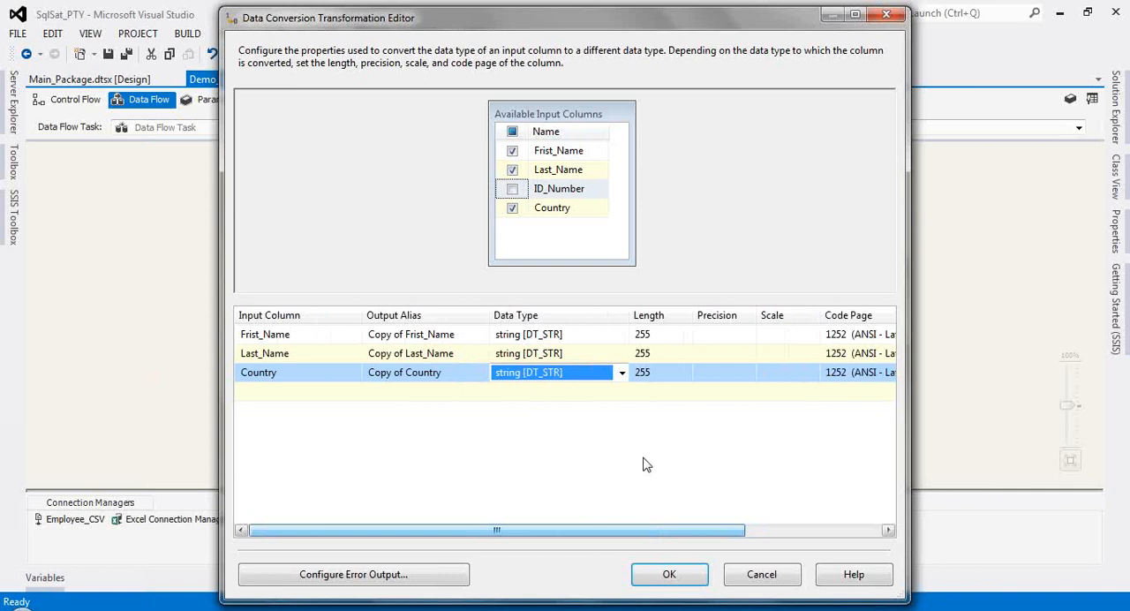
Step: Accept the Data Conversion settings and connect its output to the OLE DB Destination
click(669, 575)
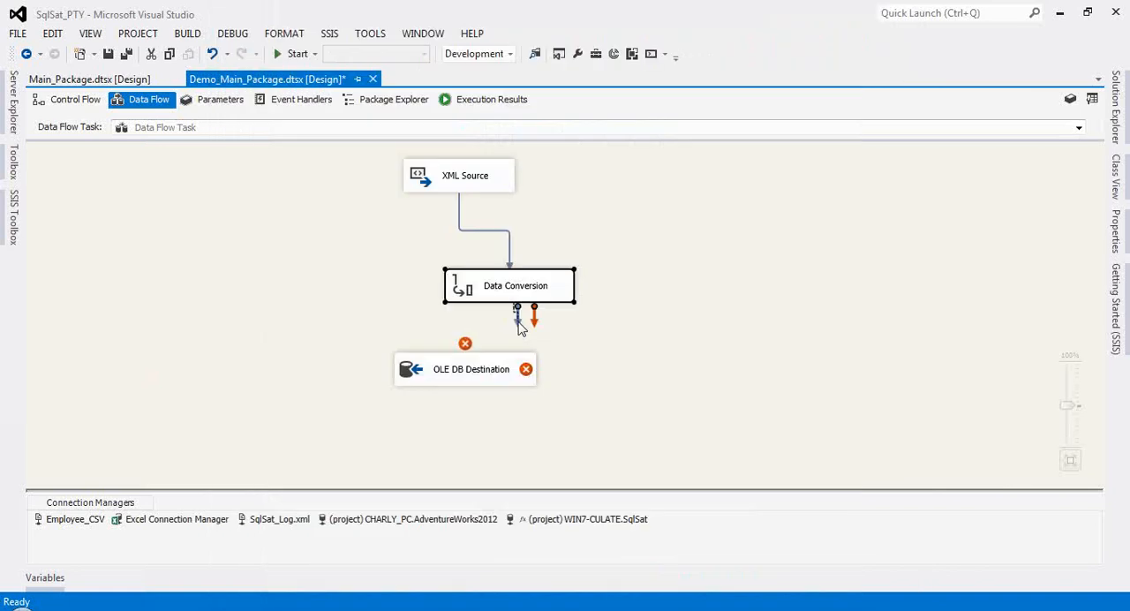
drag(517, 320, 475, 378)
click(414, 395)
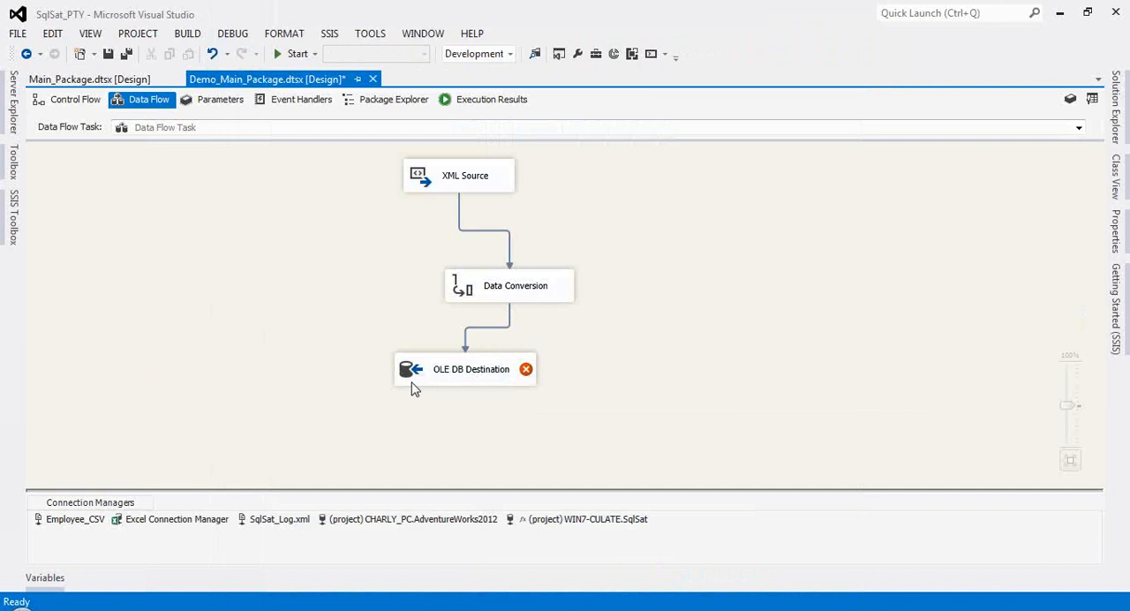
click(410, 376)
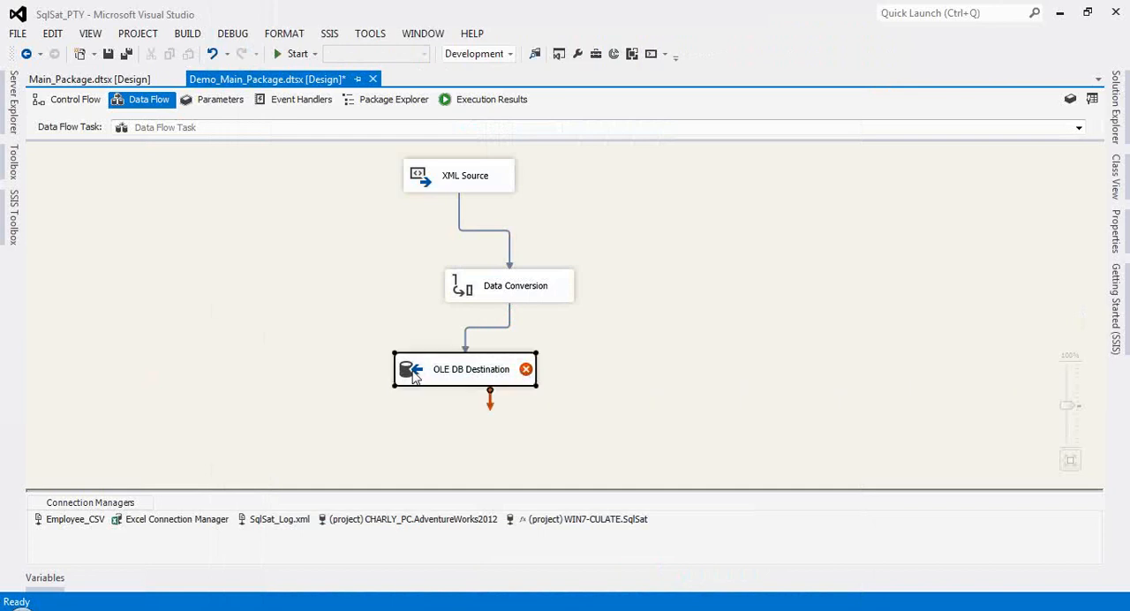
Step: Map Copy of Frist_Name, Copy of Last_Name and Copy of Country to First_Name, Last_Name and Country in the OLE DB Destination
double_click(414, 376)
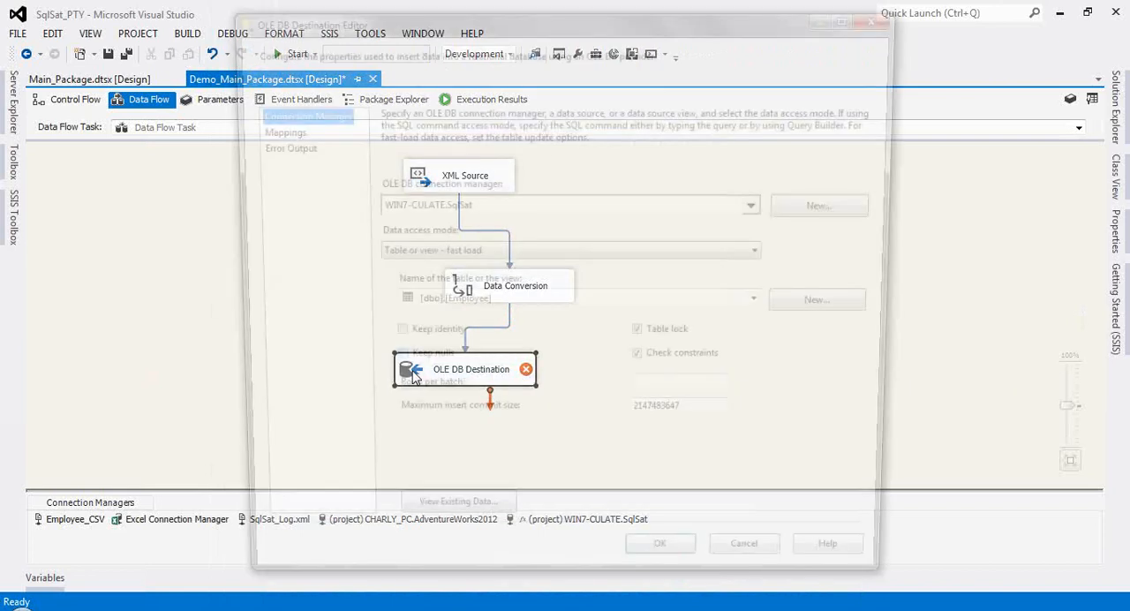
click(269, 129)
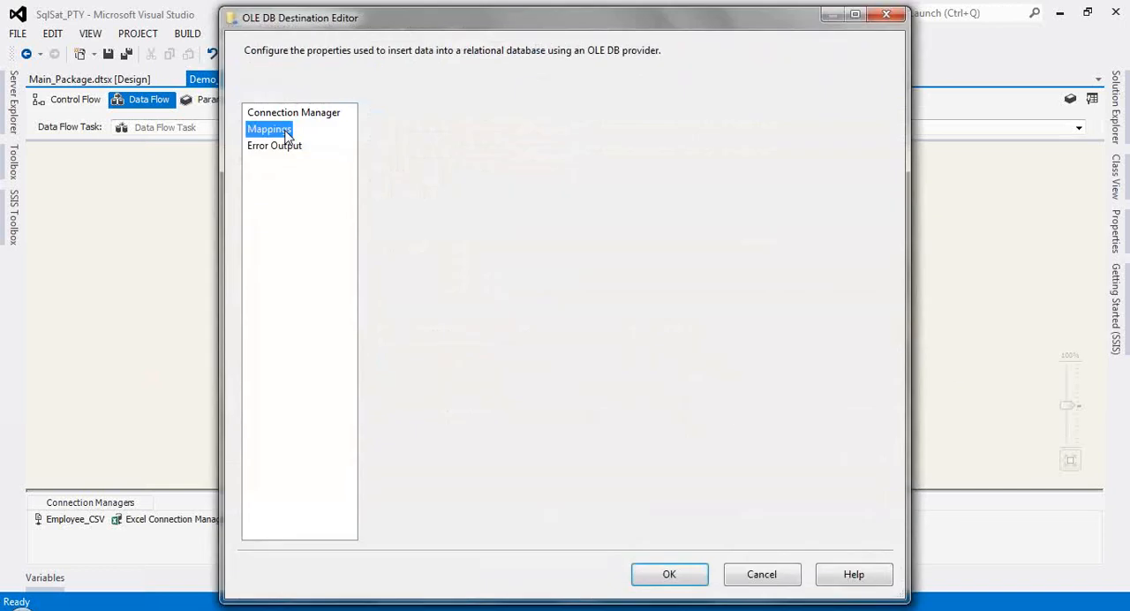
click(607, 371)
click(607, 371)
click(497, 424)
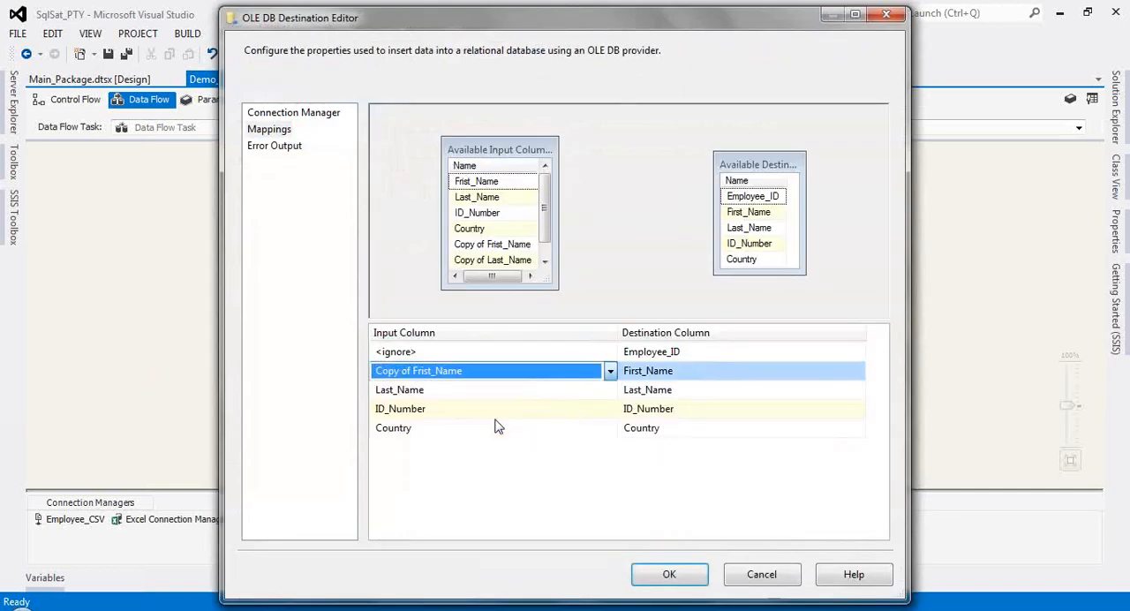
click(607, 390)
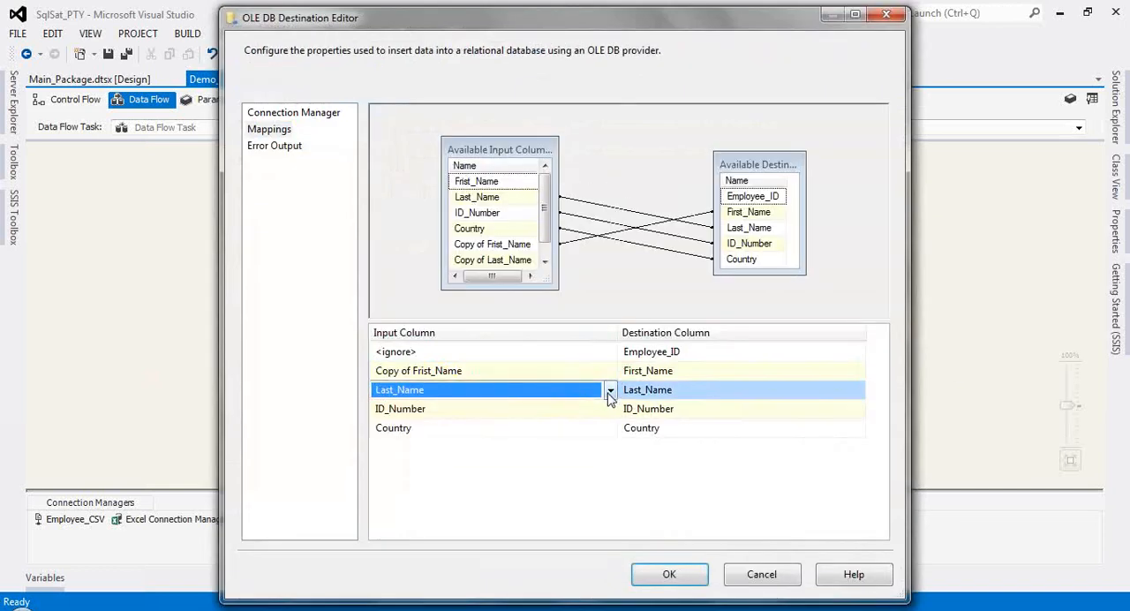
click(609, 391)
click(449, 462)
click(609, 428)
click(609, 428)
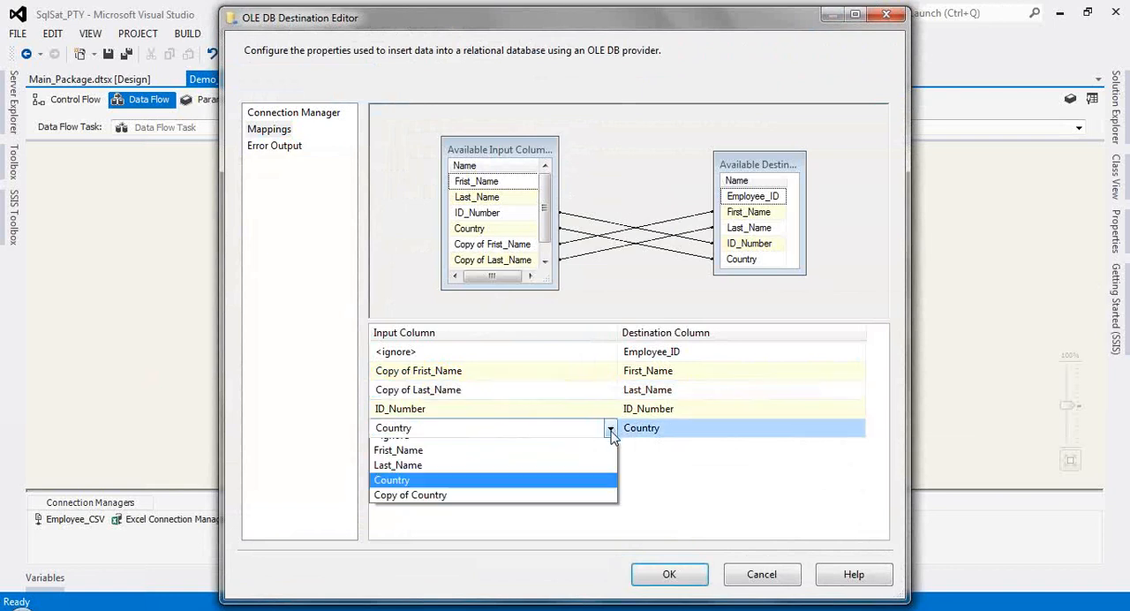
click(488, 512)
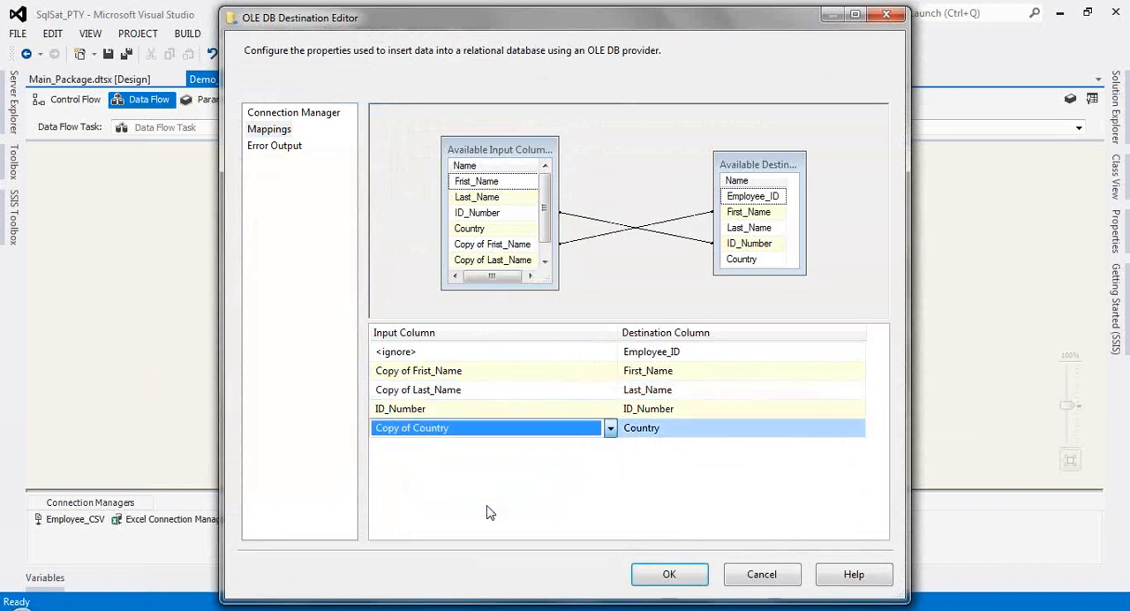
click(689, 578)
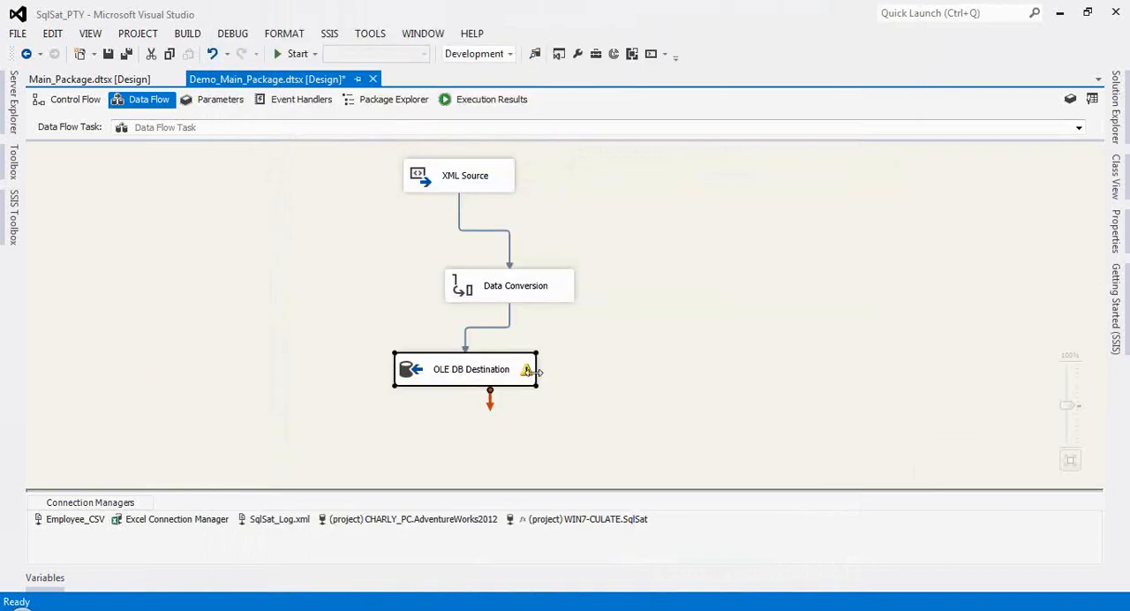
Step: Check the OLE DB Destination's warning and look at the DFT_XML data flow in Main_Package for comparison
mouse_move(528, 376)
click(53, 78)
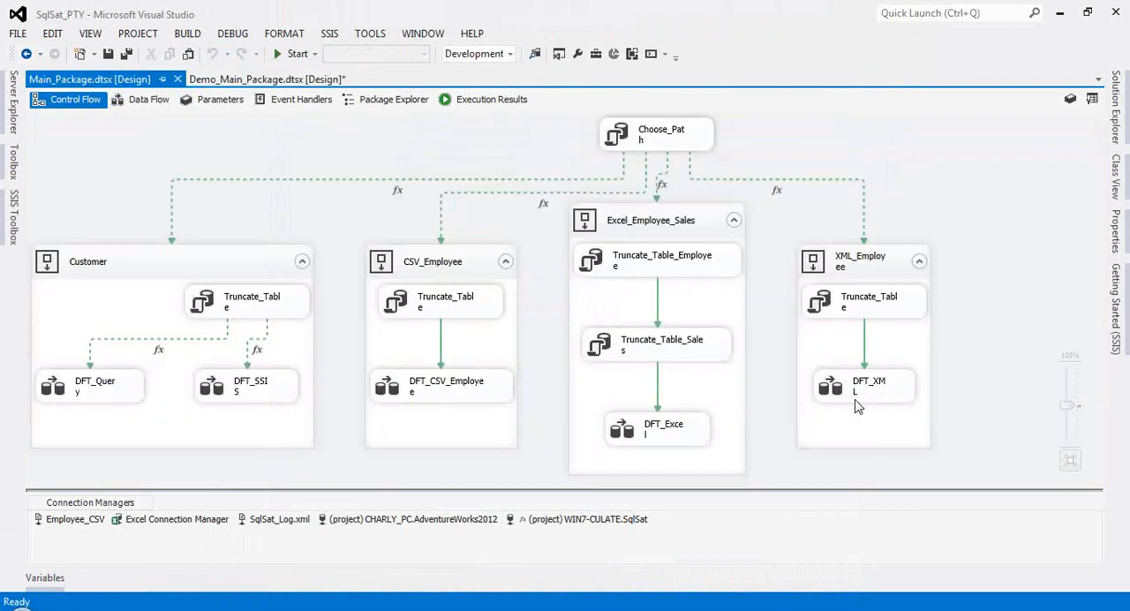
double_click(861, 319)
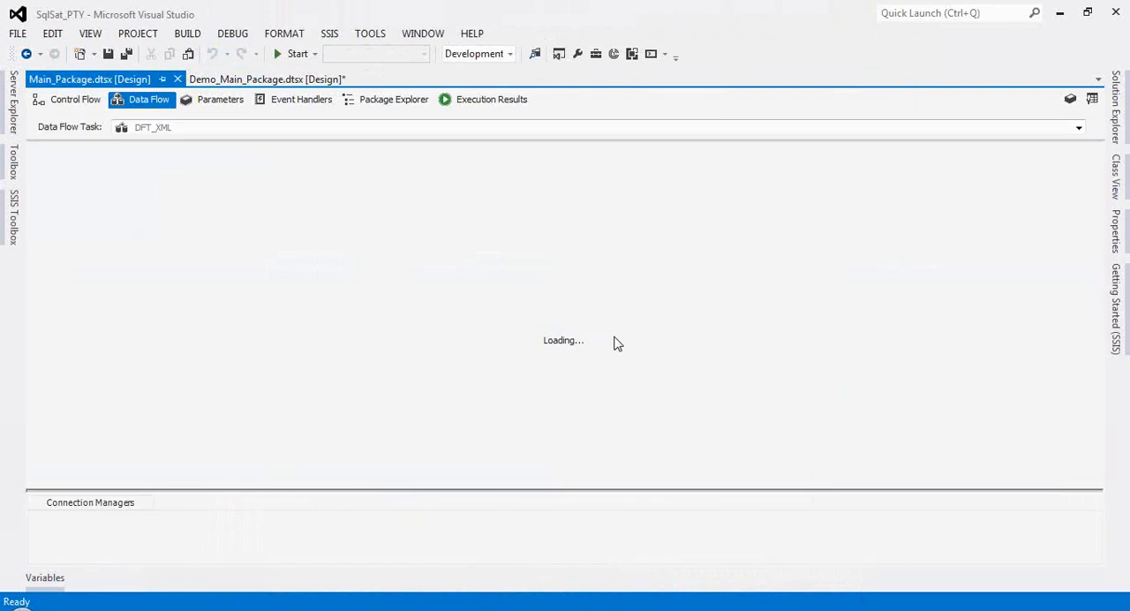
click(170, 268)
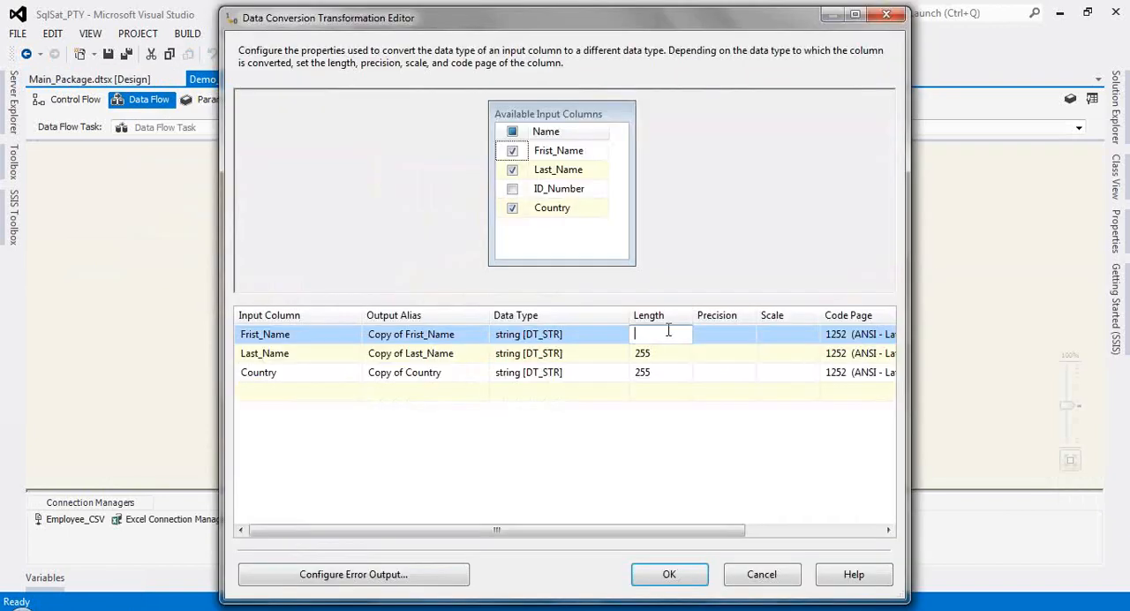
Step: Set the Data Conversion output lengths to 50 for Frist_Name, 50 for Last_Name and 100 for Country
text(50)
click(661, 353)
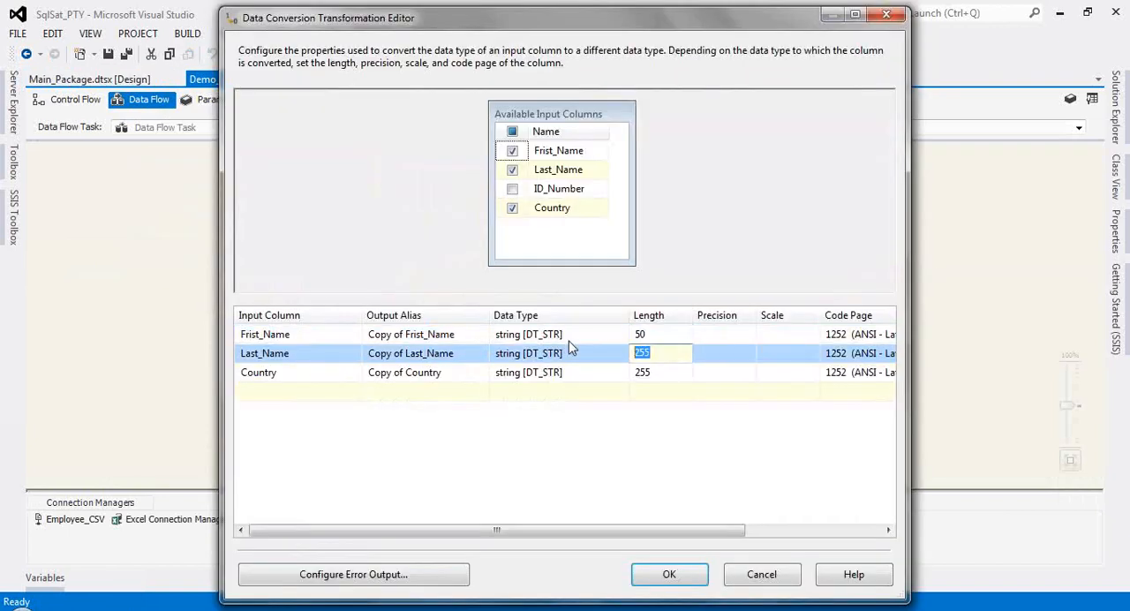
text(50)
key(Down)
text(100)
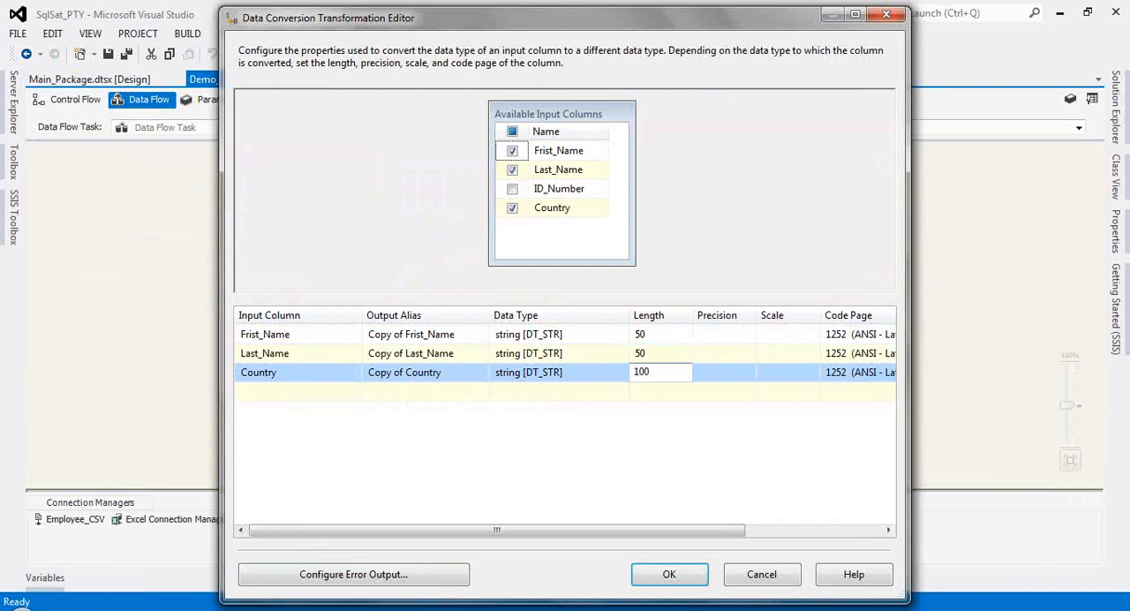
key(Down)
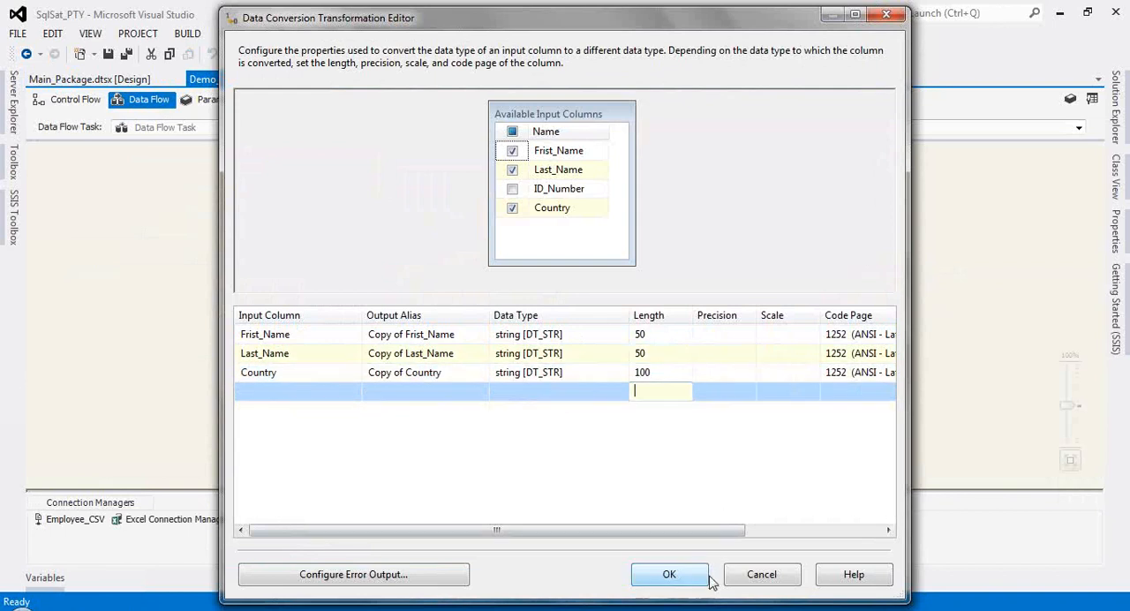
click(677, 575)
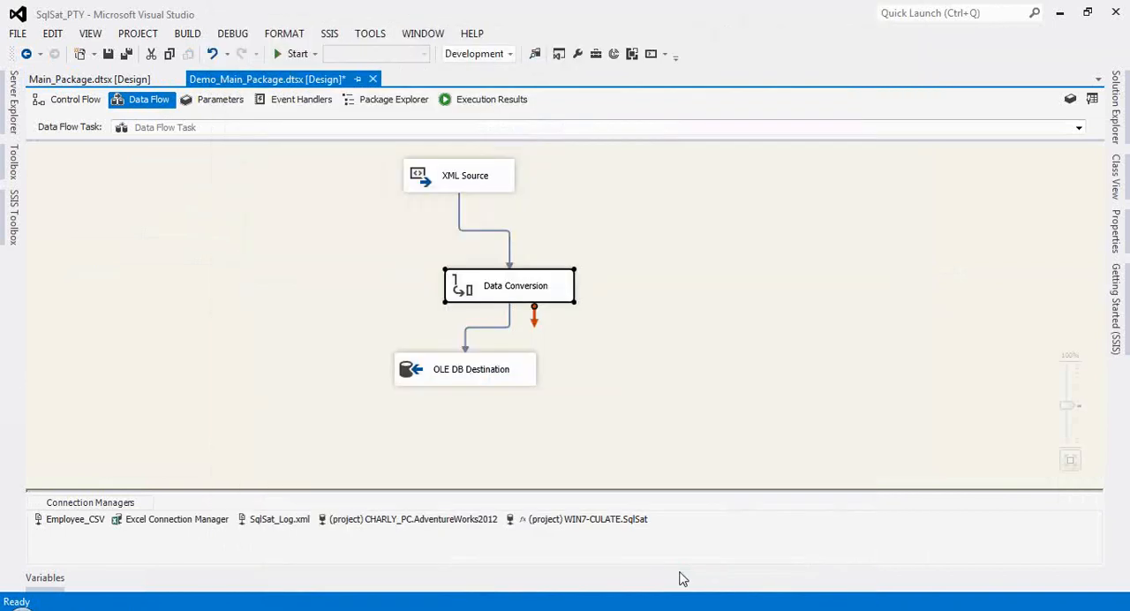
click(607, 457)
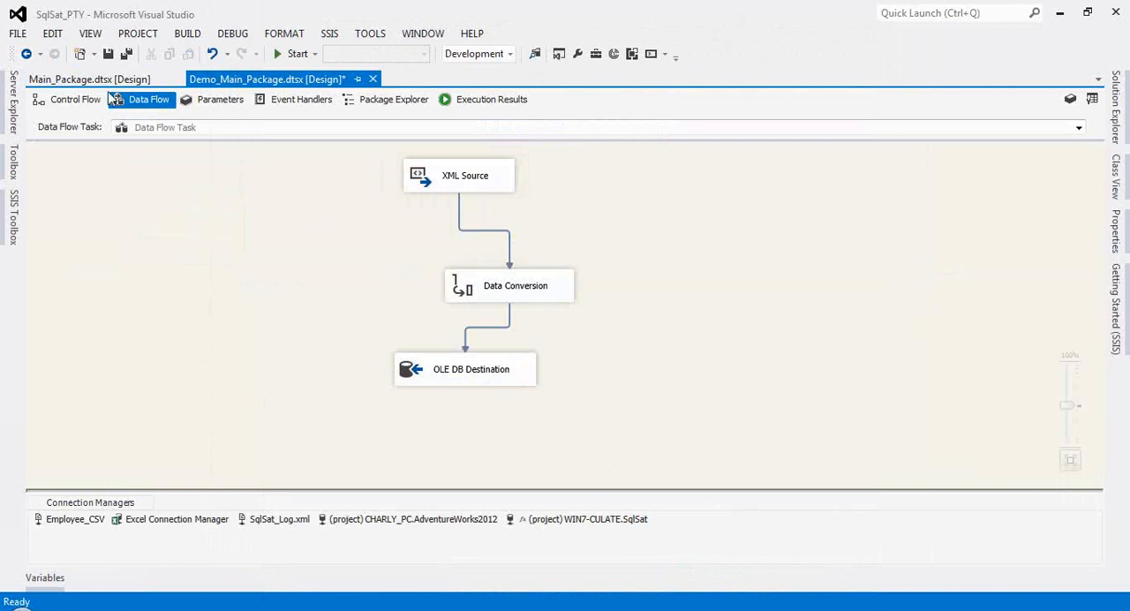
Step: Return to the package's control flow, switch to SQL Server Management Studio and run only the Truncate Table Employee statement
click(56, 104)
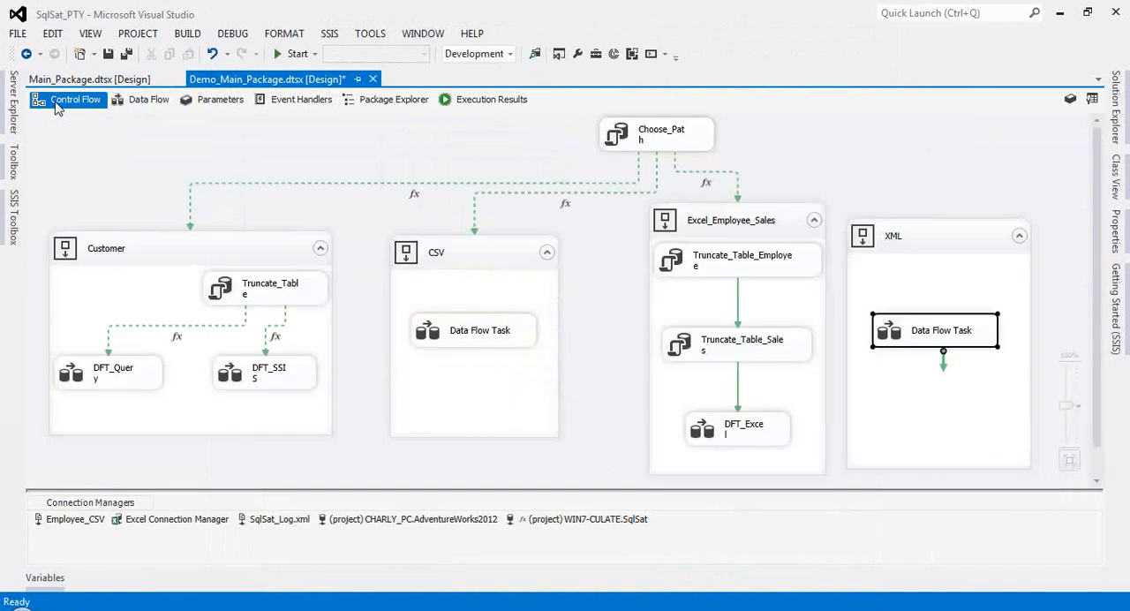
key(alt+Tab)
scroll(335, 374, down, 2)
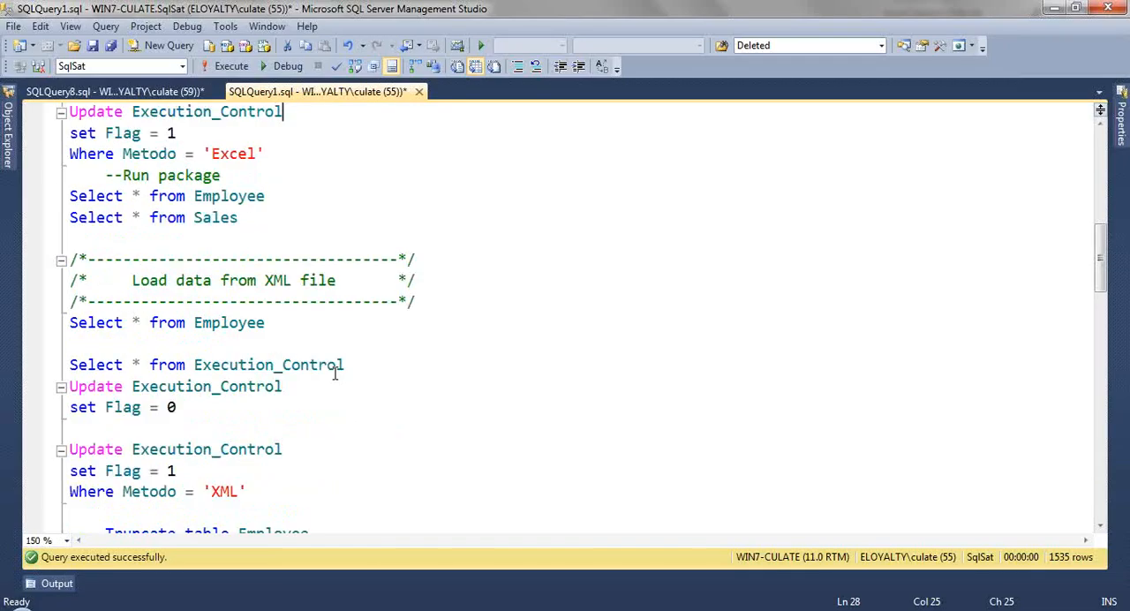
scroll(336, 374, down, 1)
drag(180, 345, 72, 327)
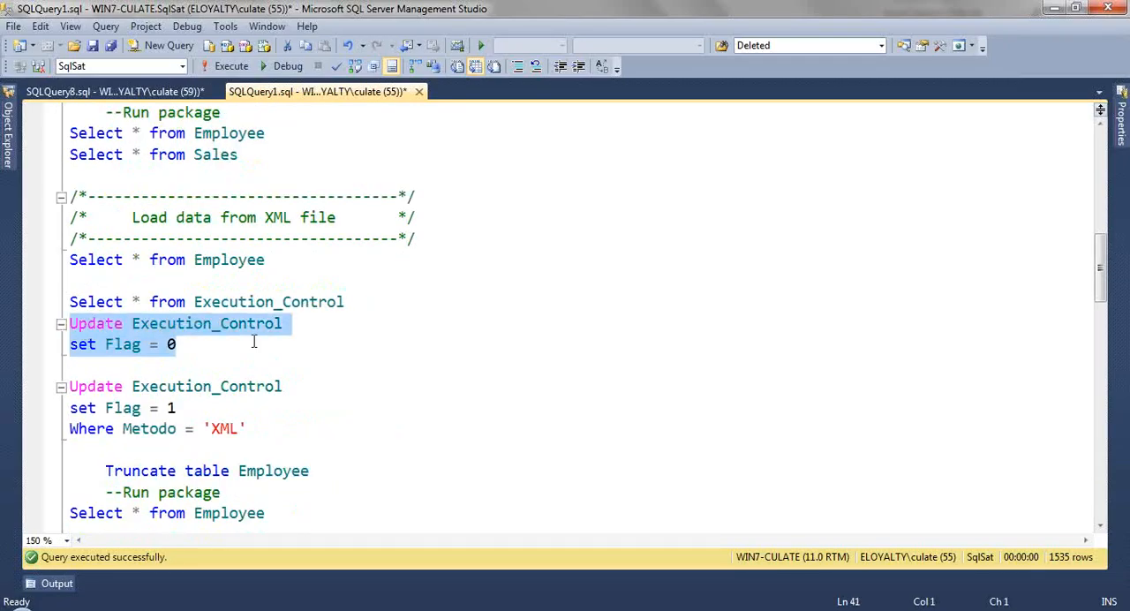
scroll(261, 344, up, 1)
scroll(266, 347, up, 1)
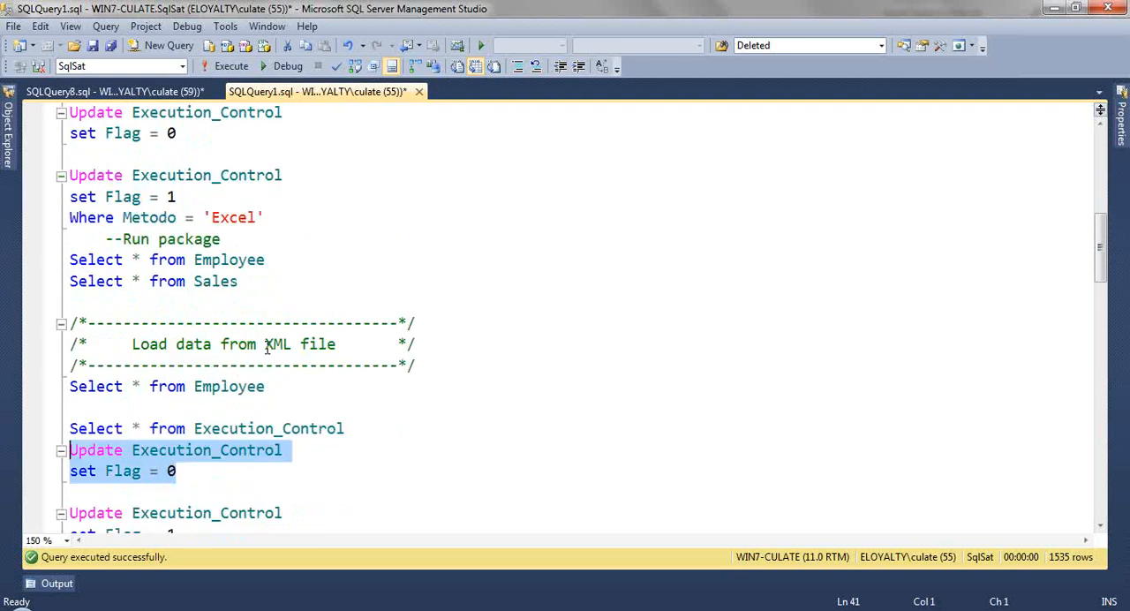
scroll(266, 347, up, 3)
drag(309, 218, 30, 204)
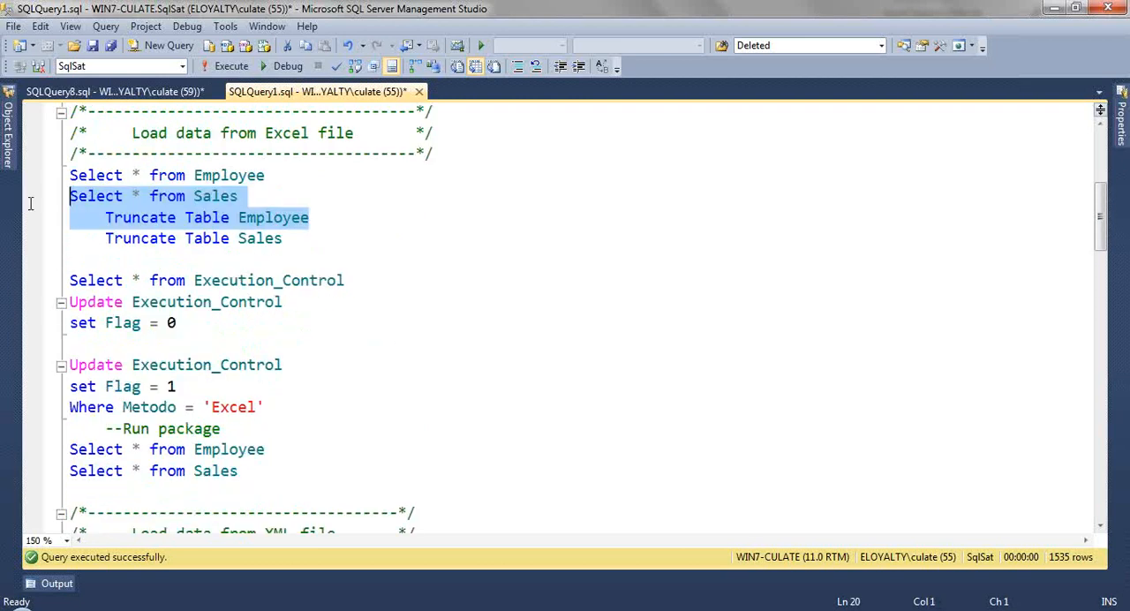
key(shift+Down)
key(F5)
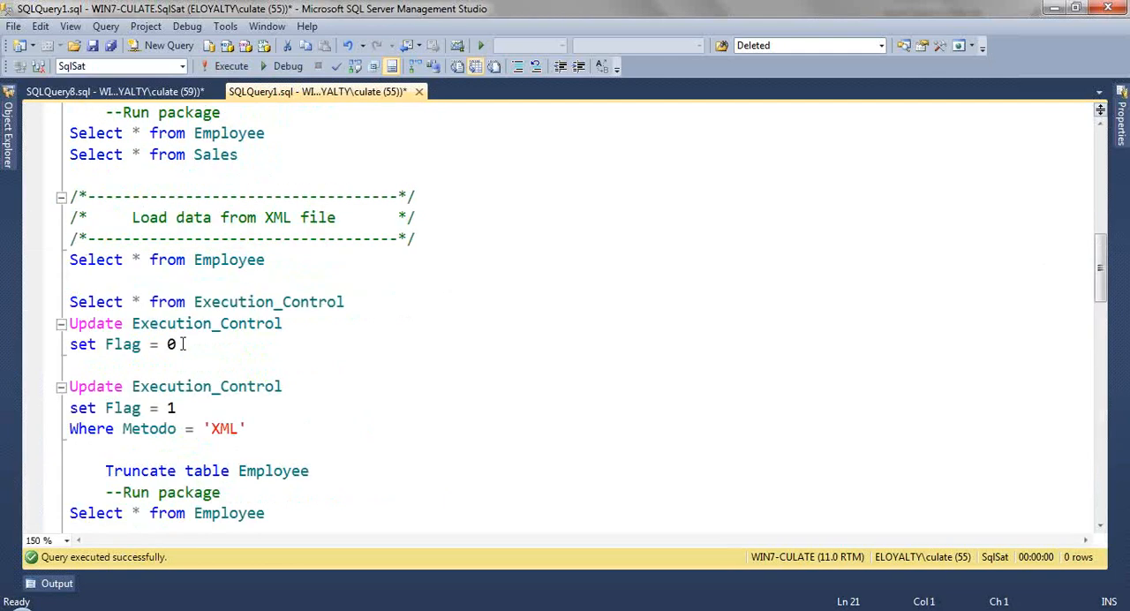
Step: Set all Execution_Control flags to 0, and set Flag to 1 where Metodo is 'XML', using the XML section's update statements
drag(214, 199, 71, 174)
key(F5)
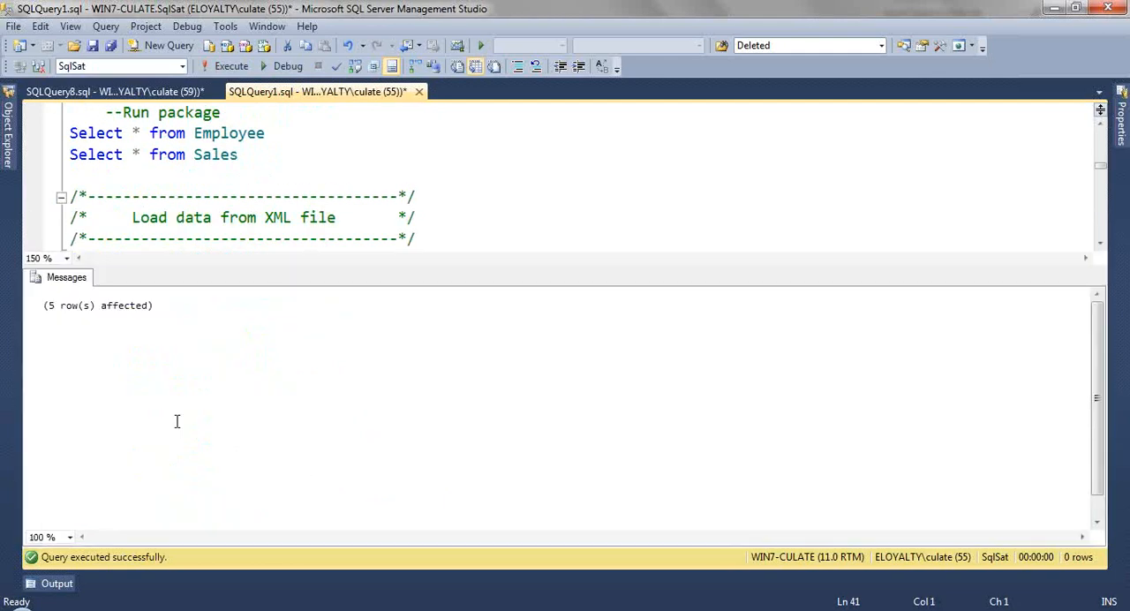
key(ctrl+r)
click(258, 428)
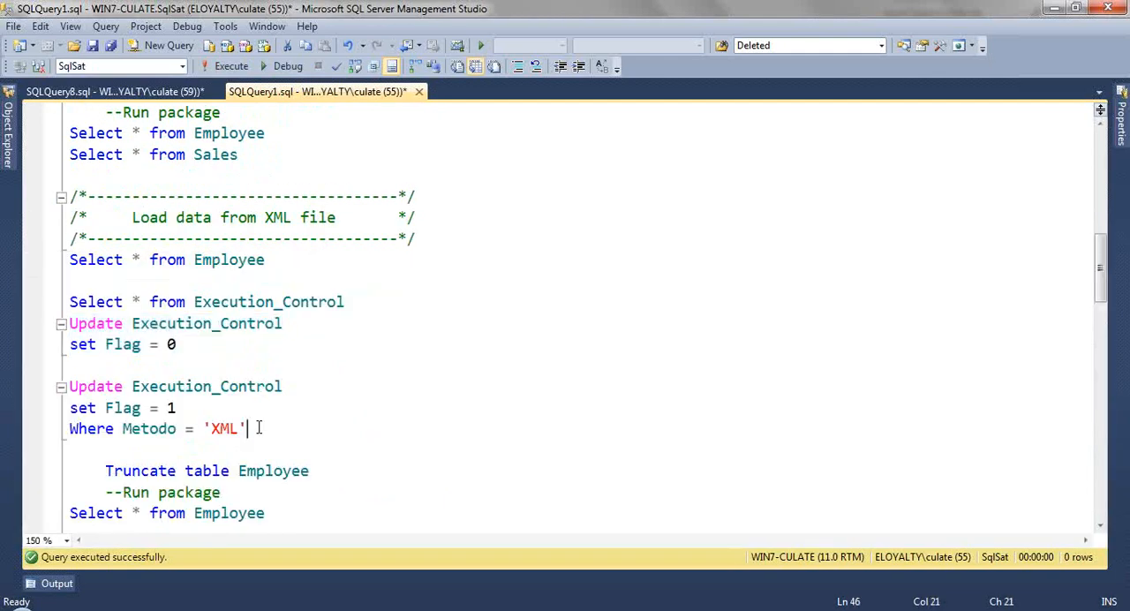
drag(259, 428, 220, 428)
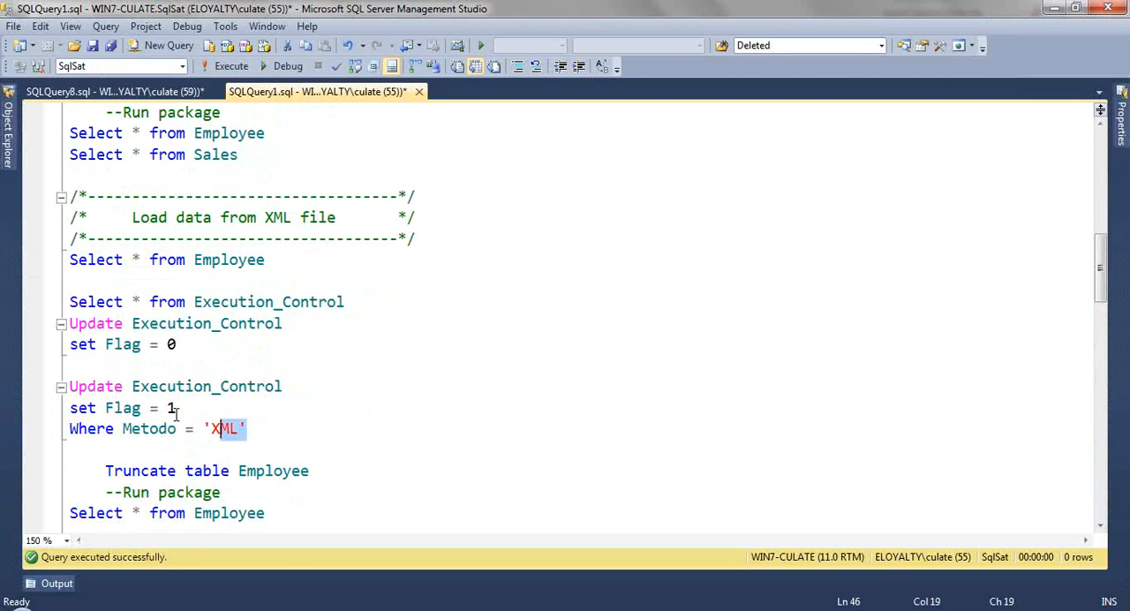
drag(176, 413, 71, 388)
key(F5)
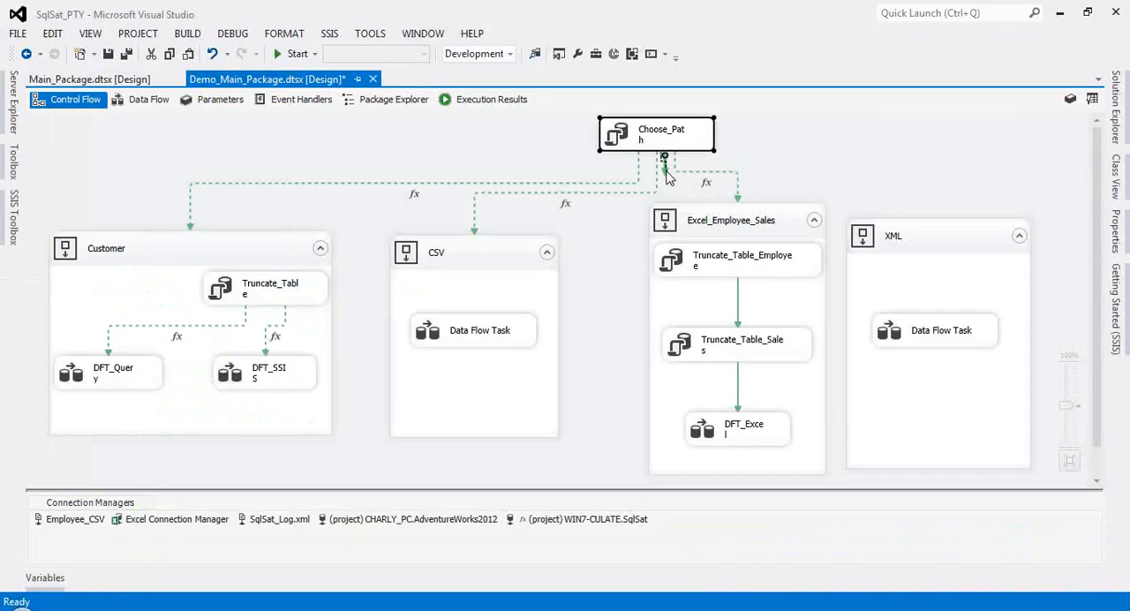
Step: Connect Choose_Path to the XML container in Visual Studio, and query all Execution_Control rows in SQL Server Management Studio
drag(663, 159, 931, 231)
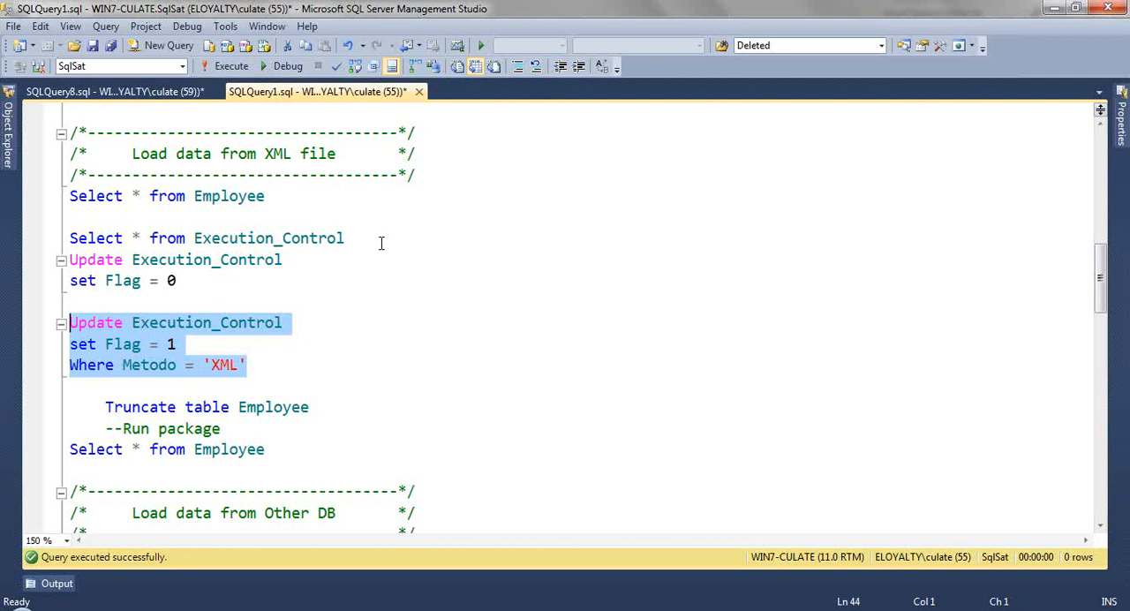
drag(382, 242, 16, 248)
key(F5)
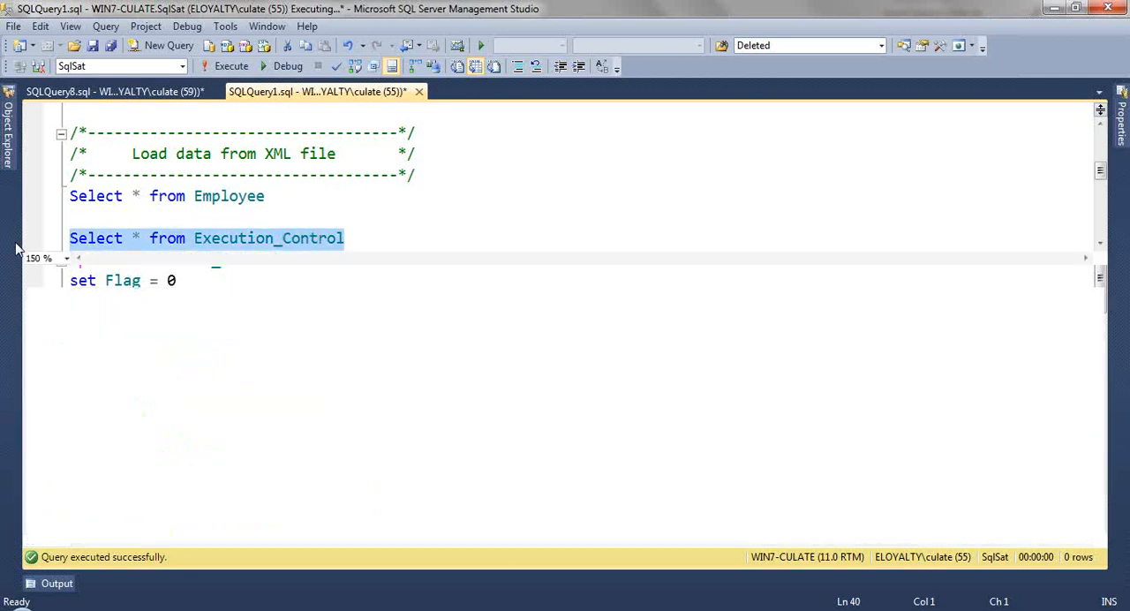
Step: Switch to Visual Studio and set the evaluation operation of the constraint from Choose_Path to XML to Expression and Constraint
key(alt+Tab)
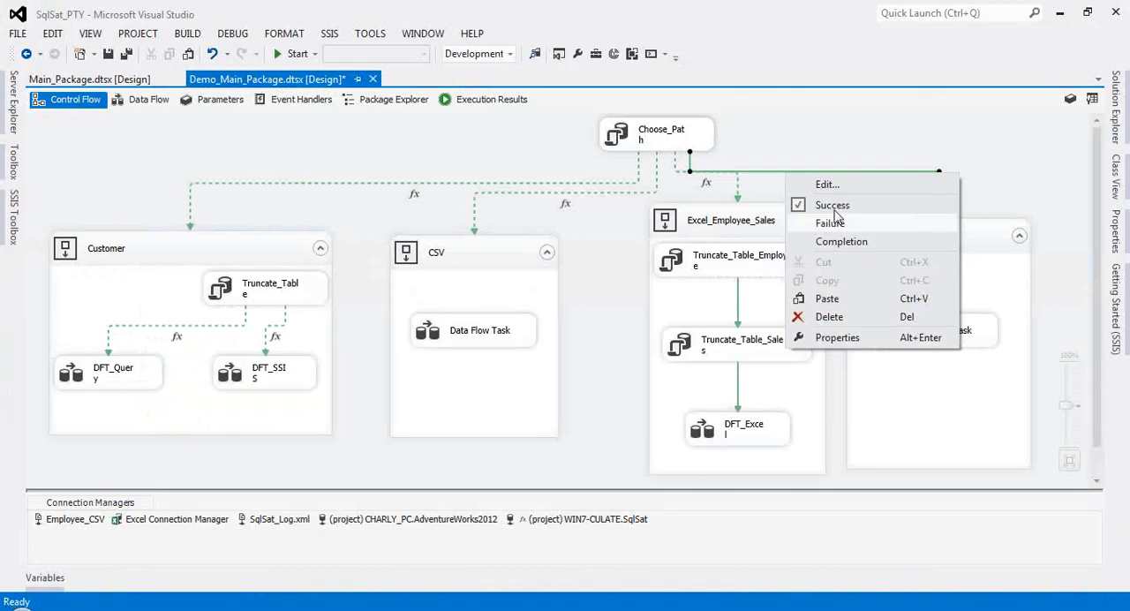
click(826, 185)
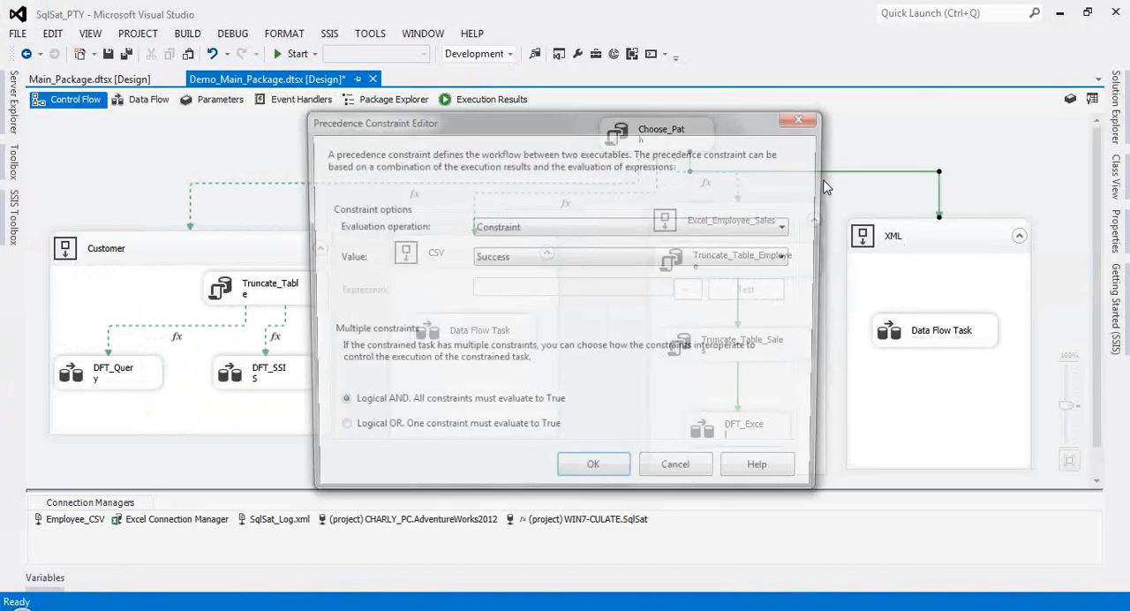
click(570, 227)
click(547, 263)
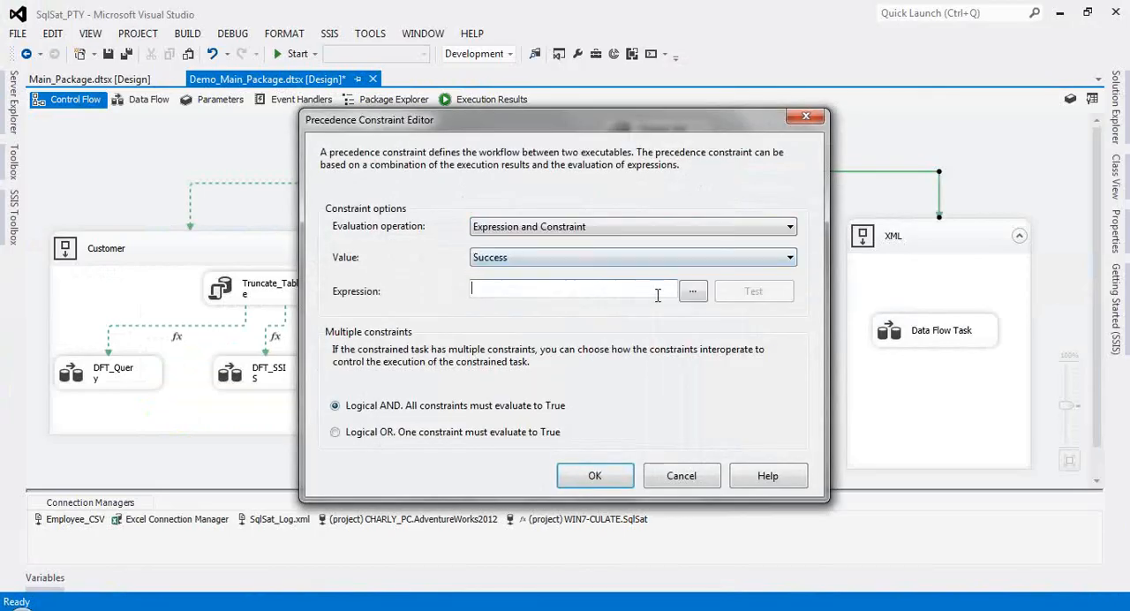
Step: Build the expression @[User::Choose_Path] == 3 for the XML precedence constraint and accept the constraint settings
click(695, 290)
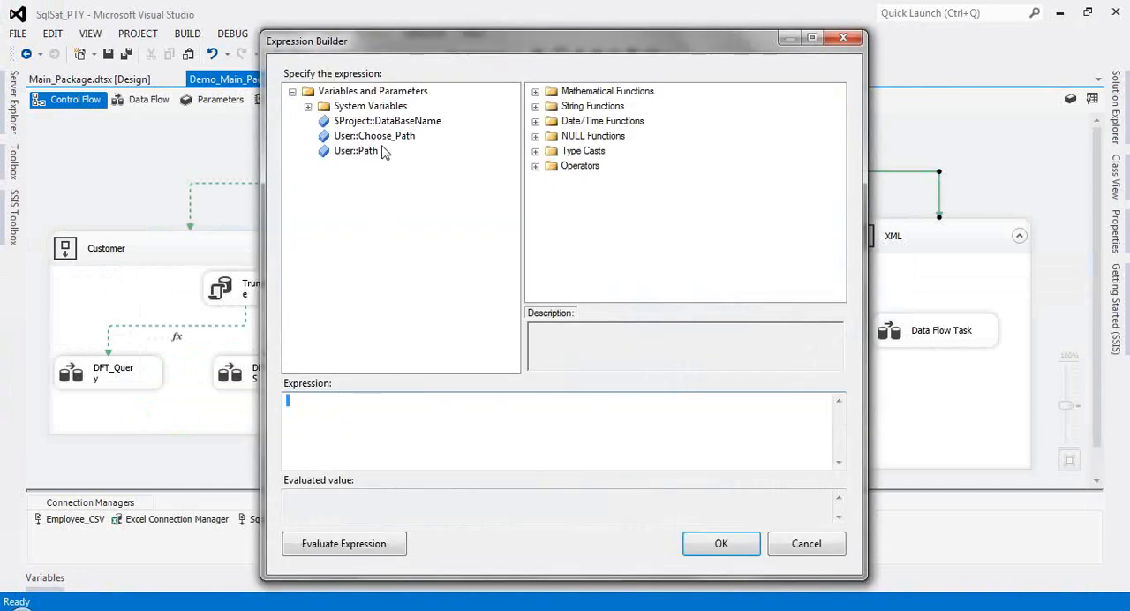
drag(381, 138, 345, 430)
key(Home)
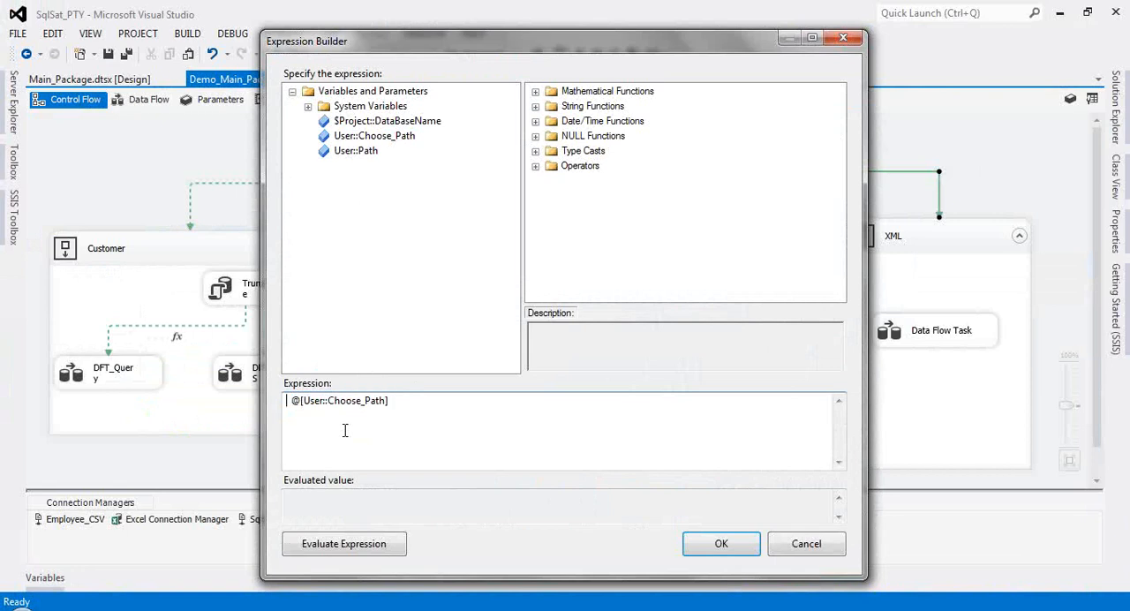
key(Delete)
key(End)
text(== )
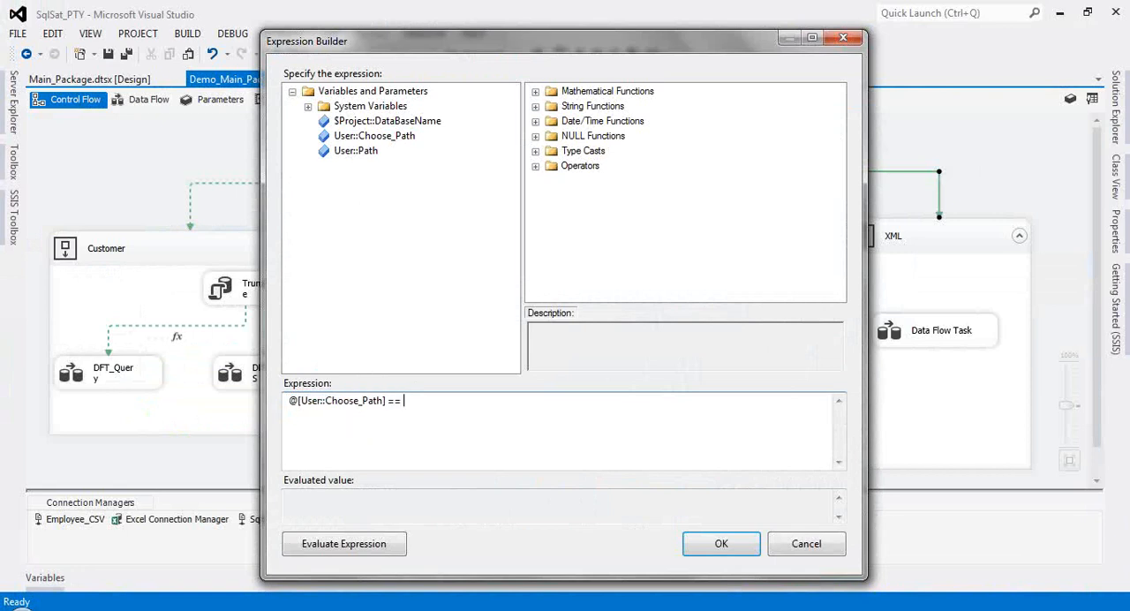
text(3)
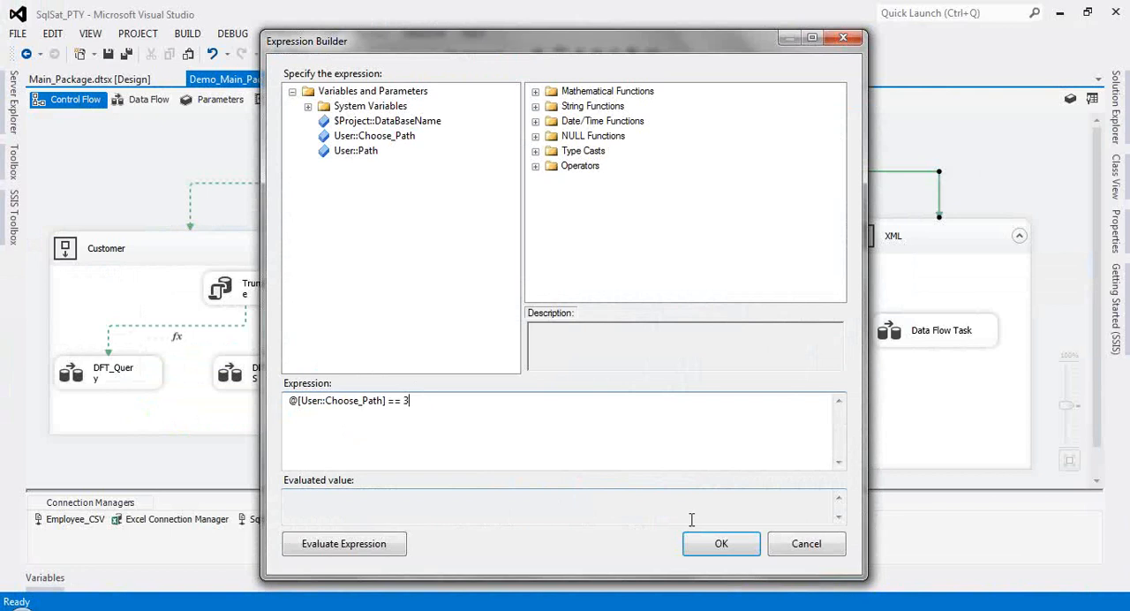
click(717, 546)
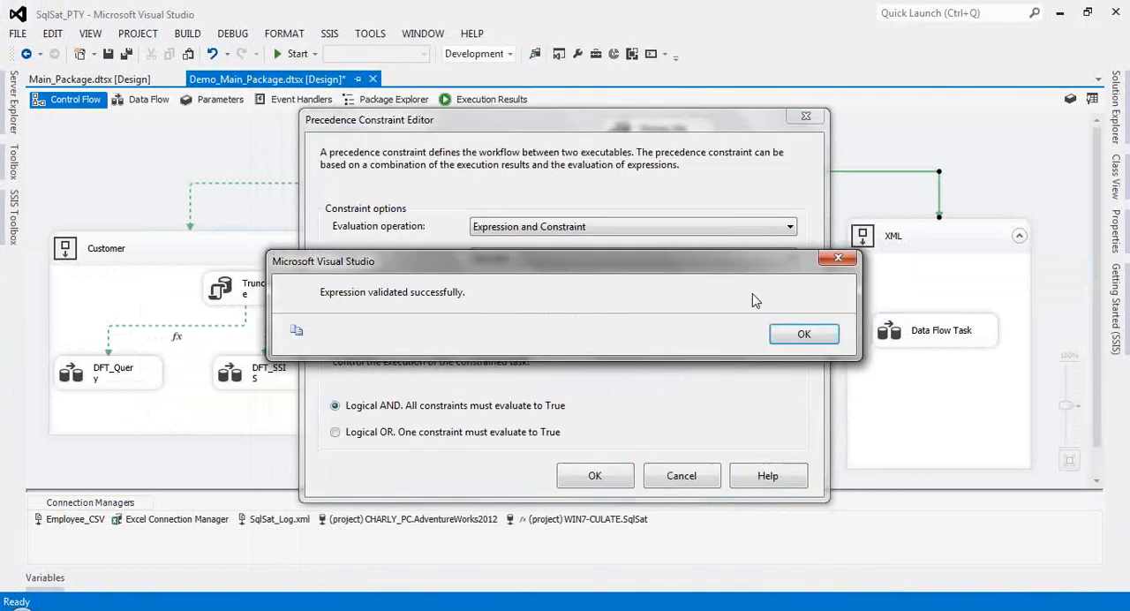
key(Return)
click(578, 476)
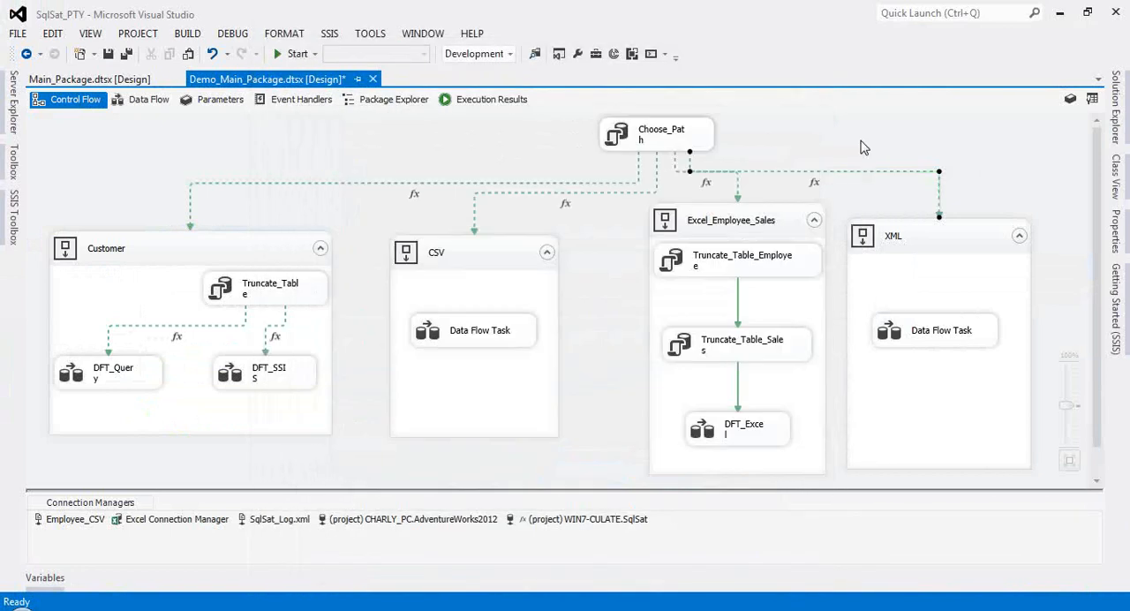
Step: Run Demo_Main_Package, check the row flow in the XML container's Data Flow Task, and return to design mode
click(294, 55)
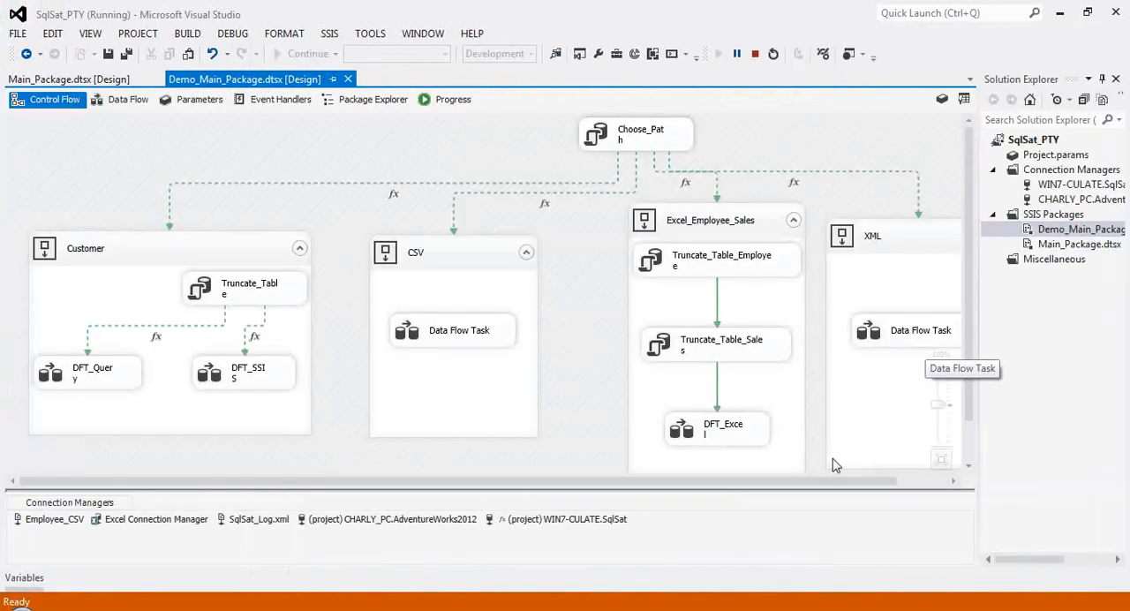
scroll(889, 468, right, 2)
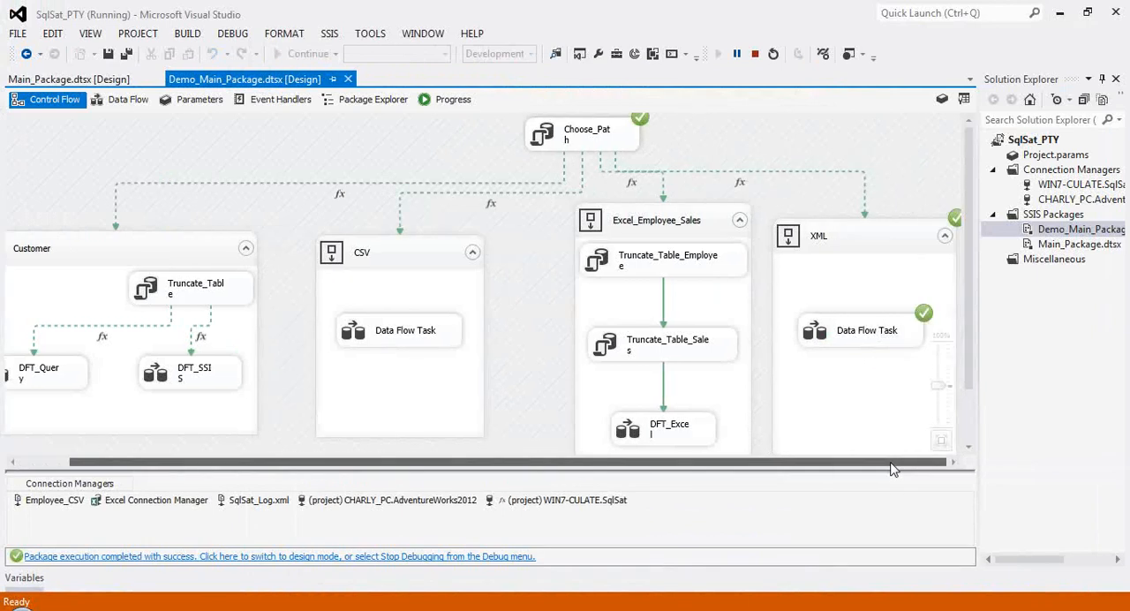
click(1102, 79)
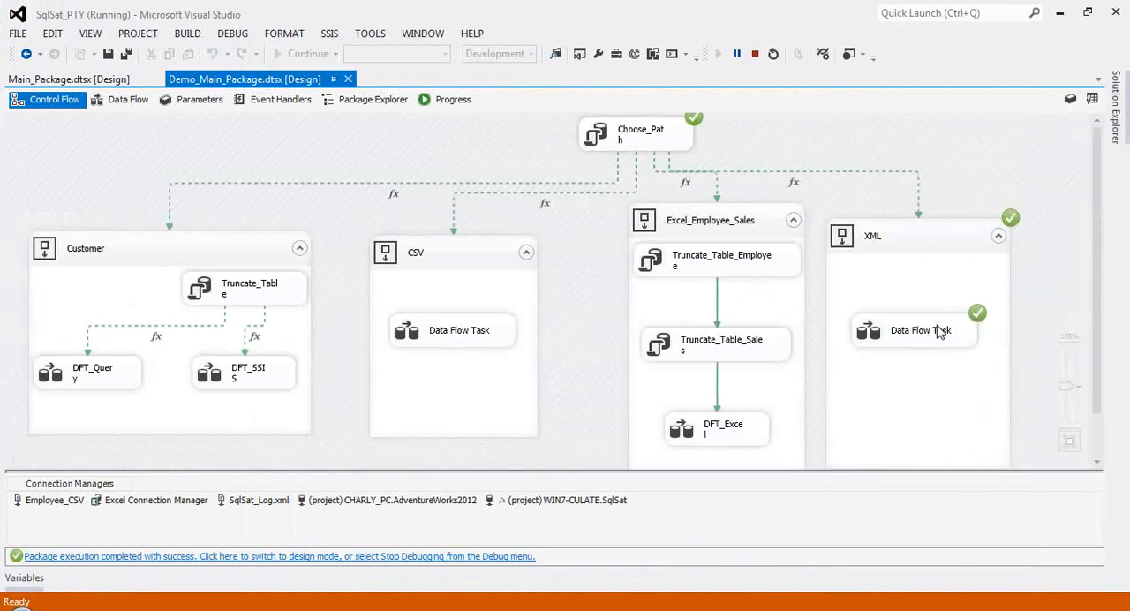
double_click(935, 331)
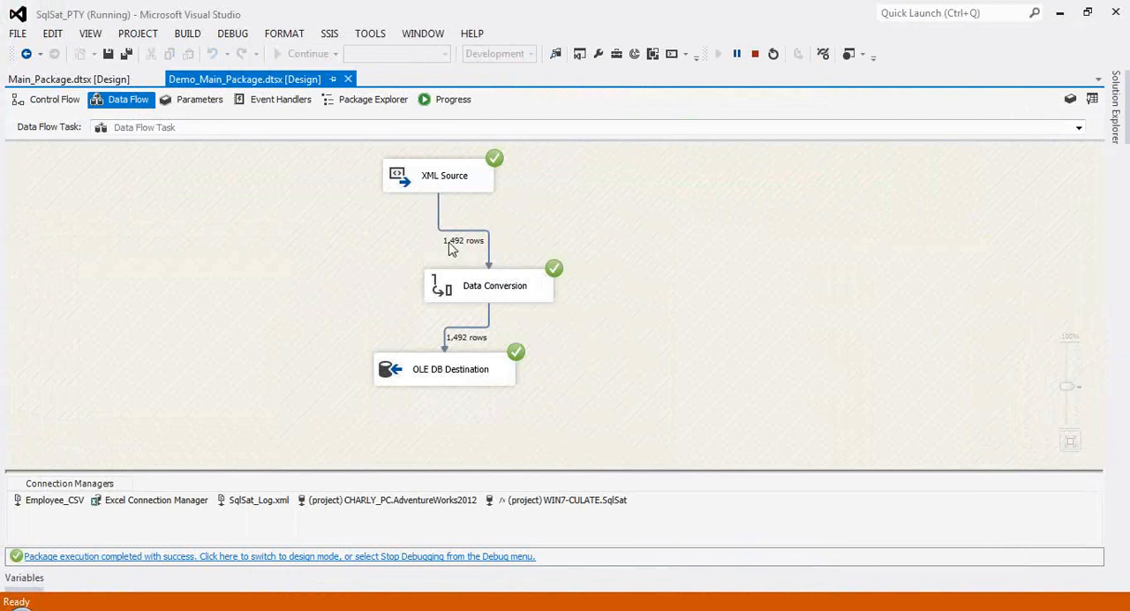
click(432, 556)
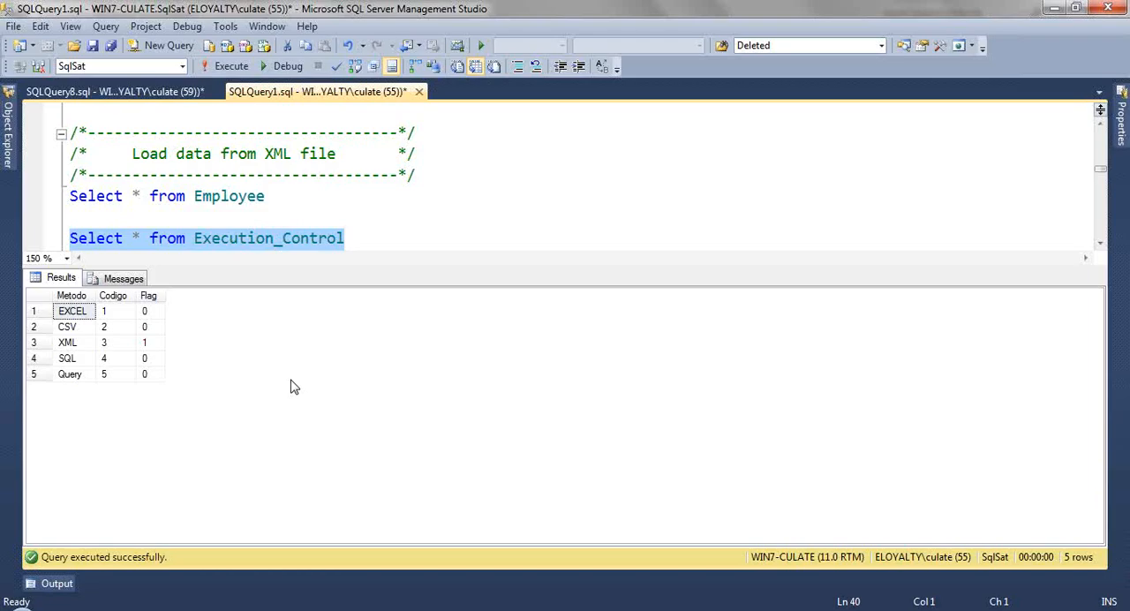
Step: Switch to SQL Server Management Studio, query all rows of the Employee table and look through the loaded data
key(ctrl+r)
drag(305, 197, 55, 196)
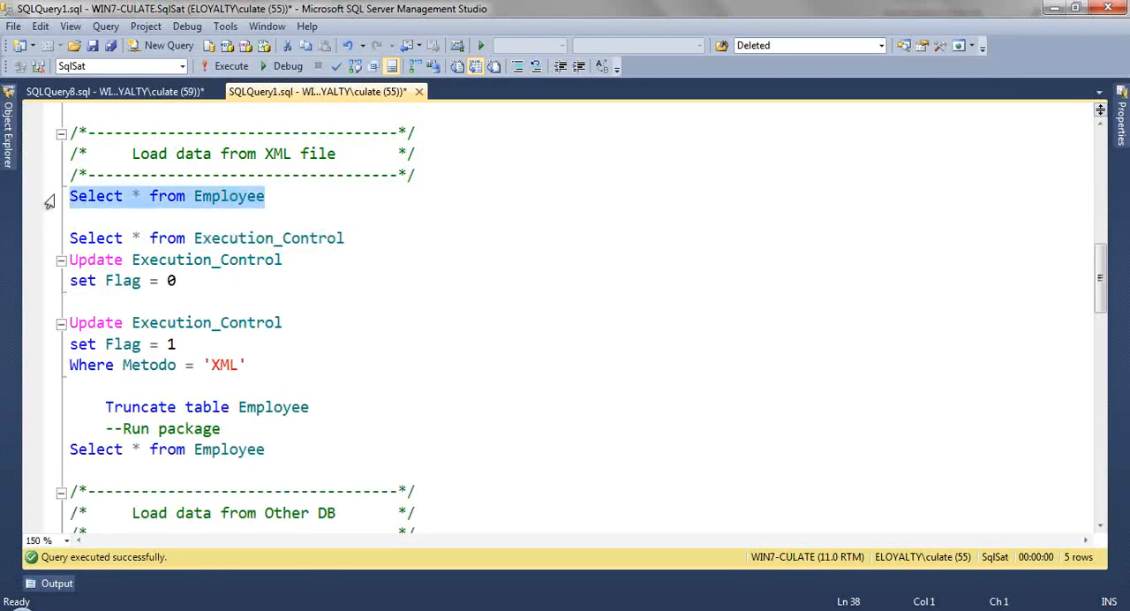
key(F5)
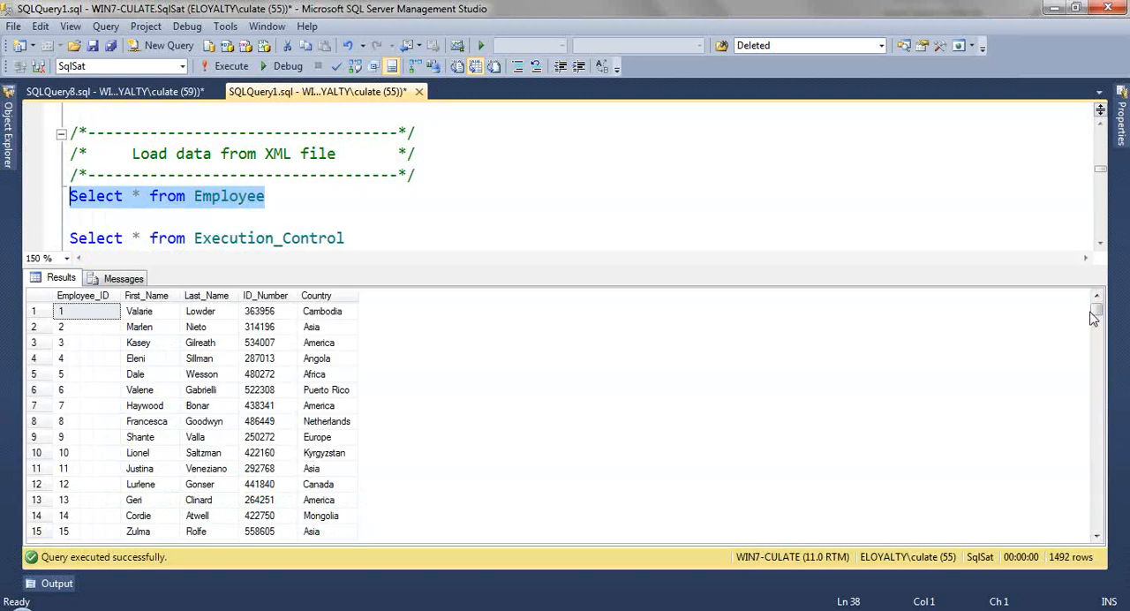
scroll(1095, 317, down, 2)
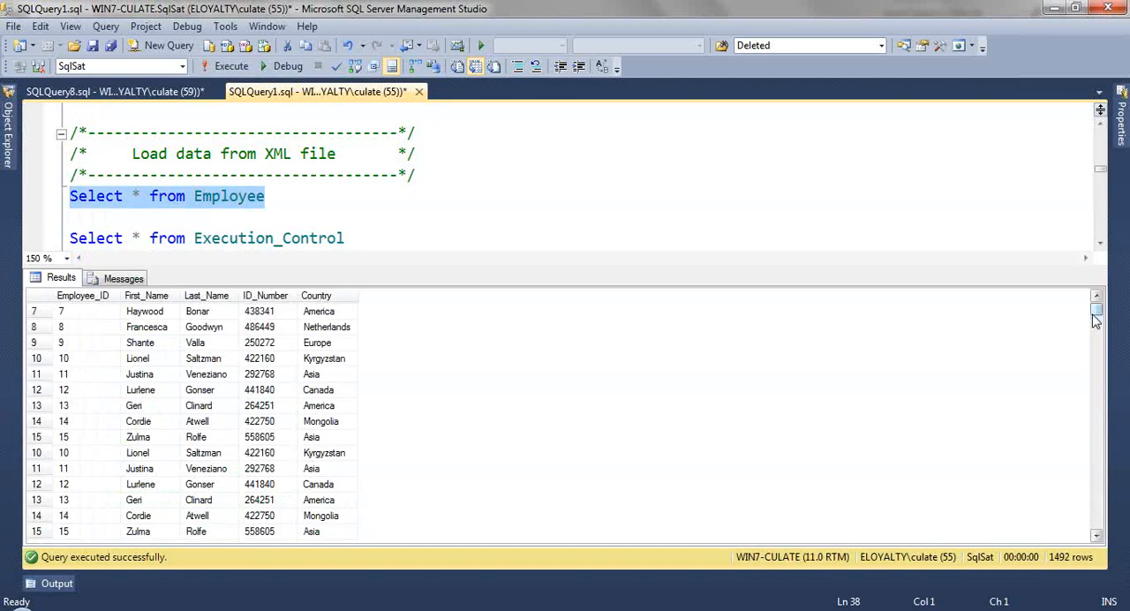
drag(1094, 319, 1094, 379)
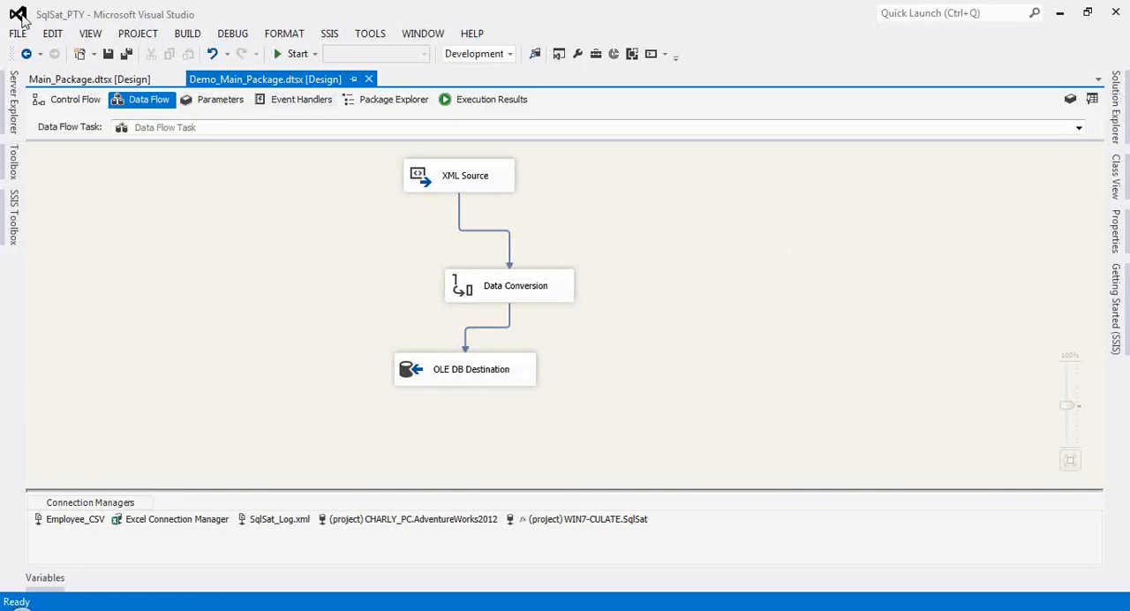
Step: Open the Customer container's DFT_Query data flow in Visual Studio and examine the Customer_Select source's SQL command and columns
click(76, 105)
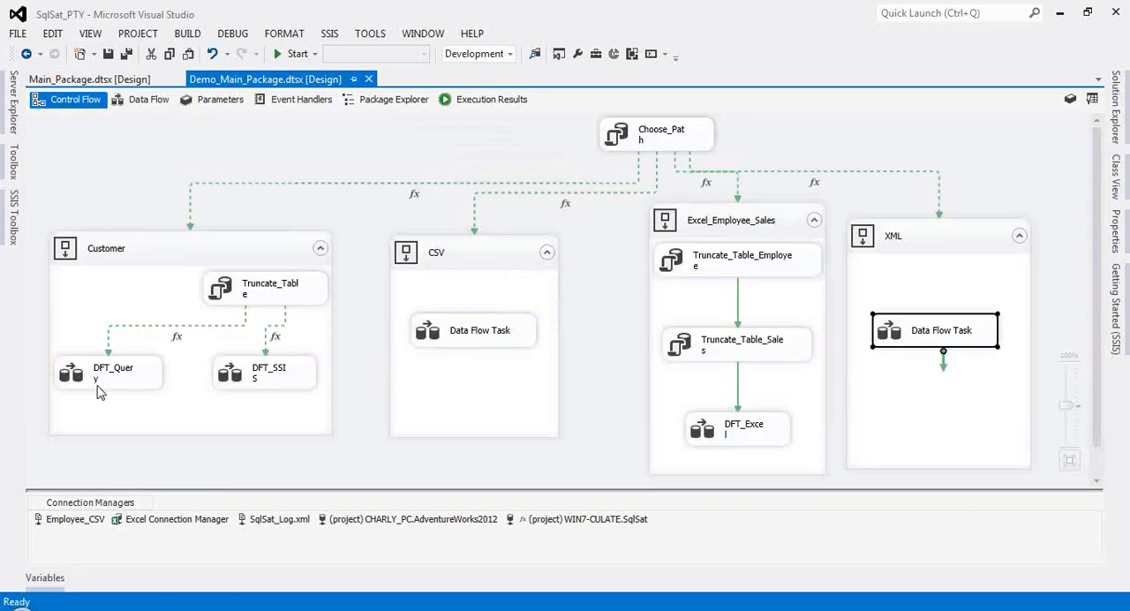
click(96, 384)
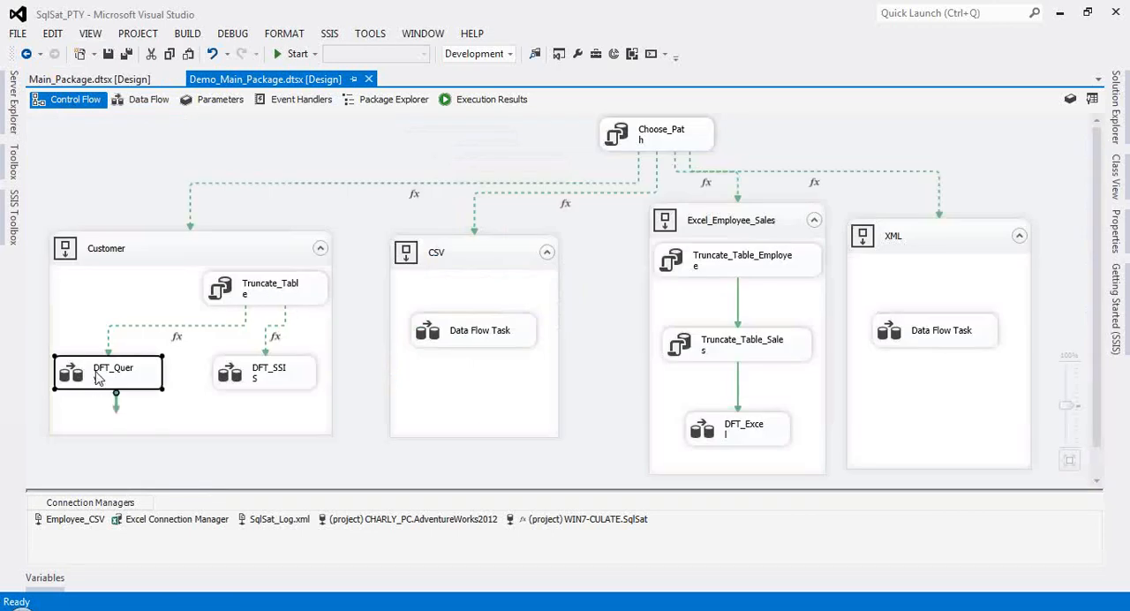
double_click(98, 378)
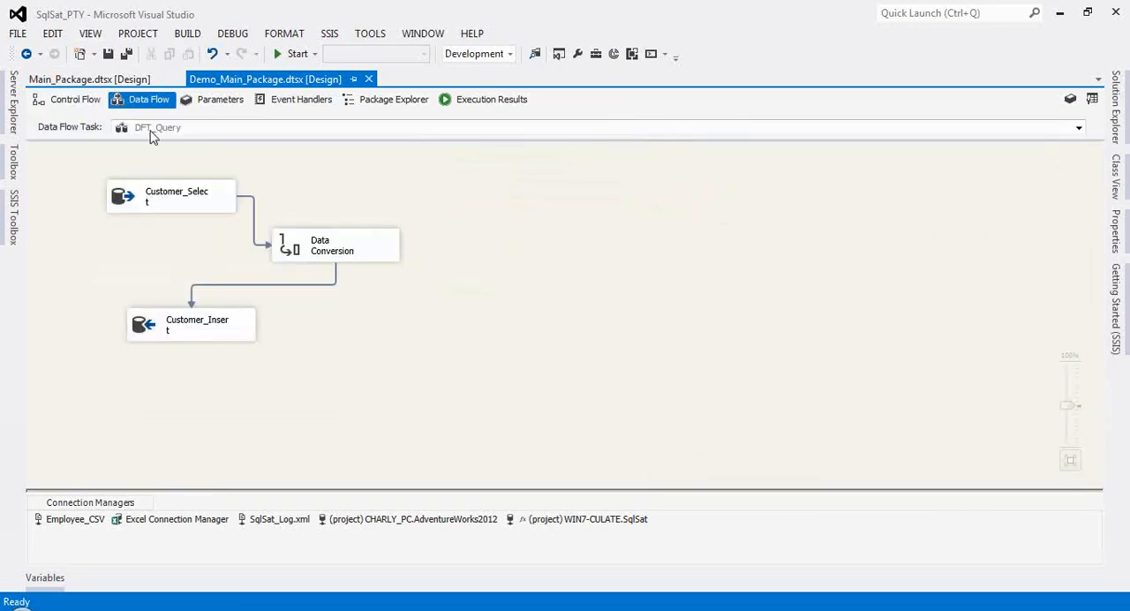
click(139, 202)
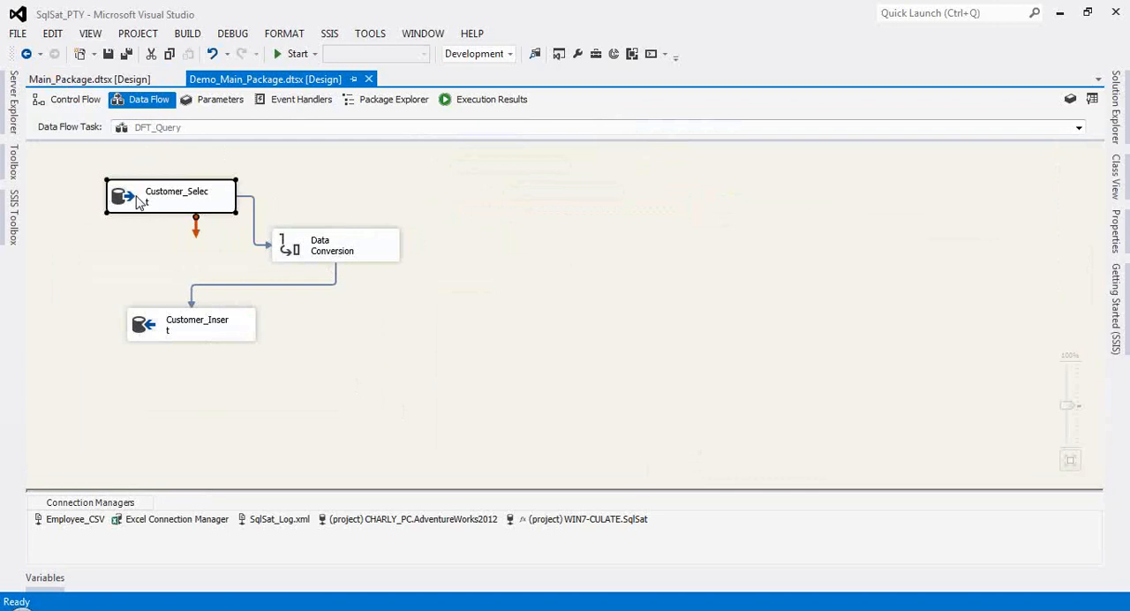
double_click(139, 202)
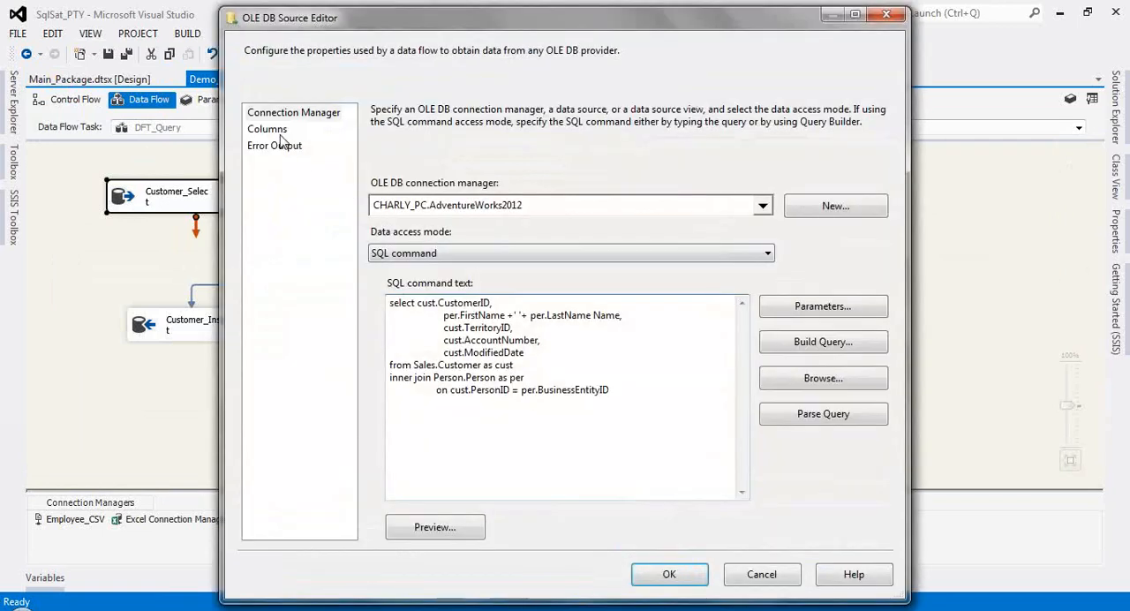
click(279, 132)
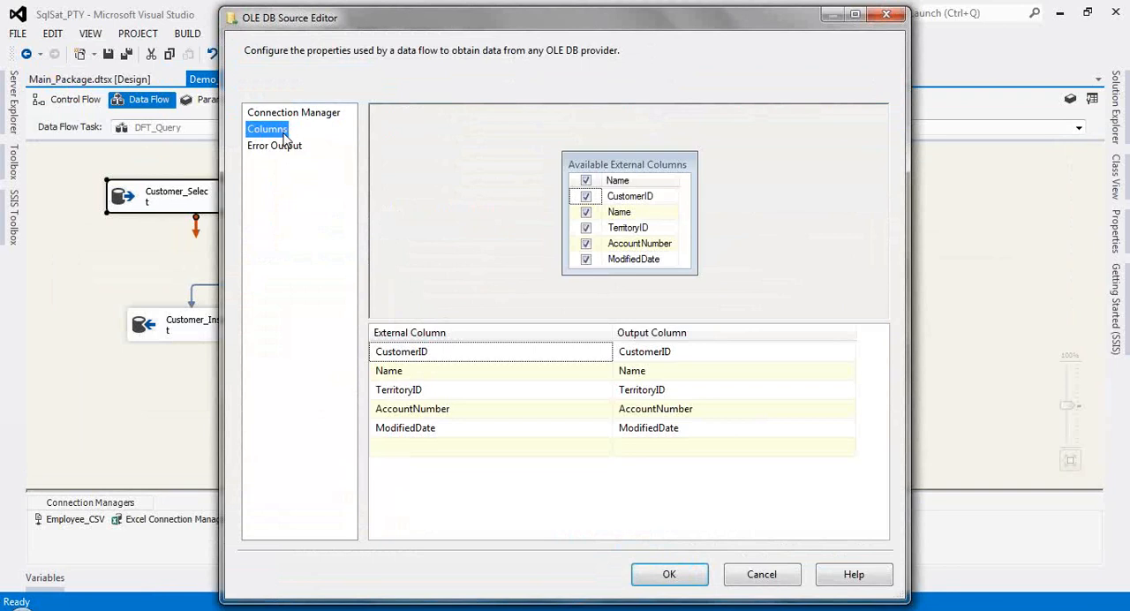
click(756, 578)
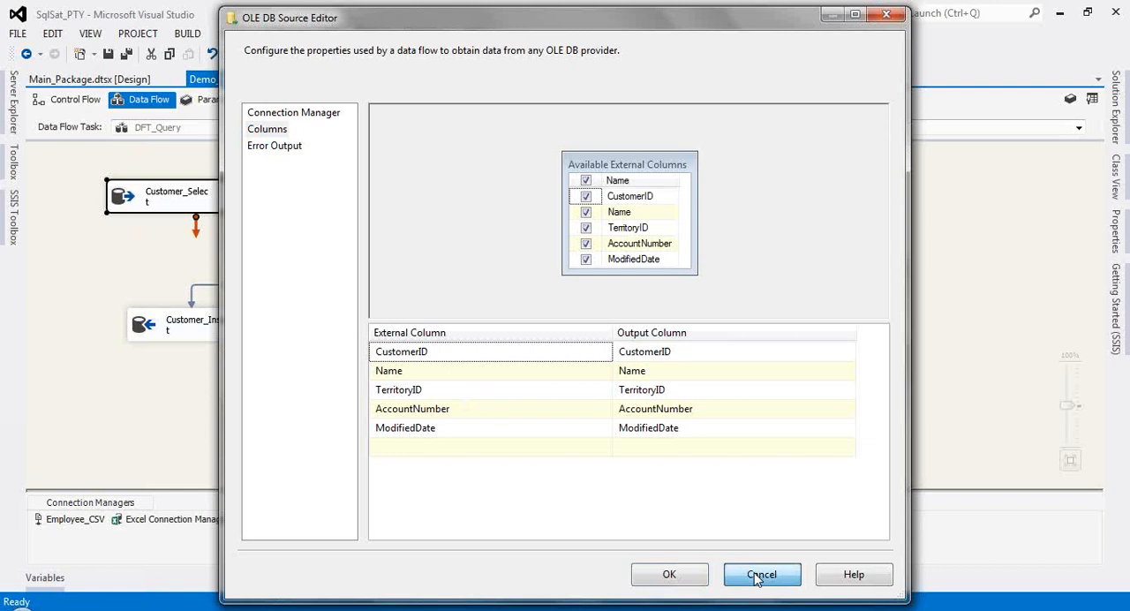
Step: Examine the Data Conversion settings in DFT_Query without changing them, and check the Customer_Insert destination
click(318, 250)
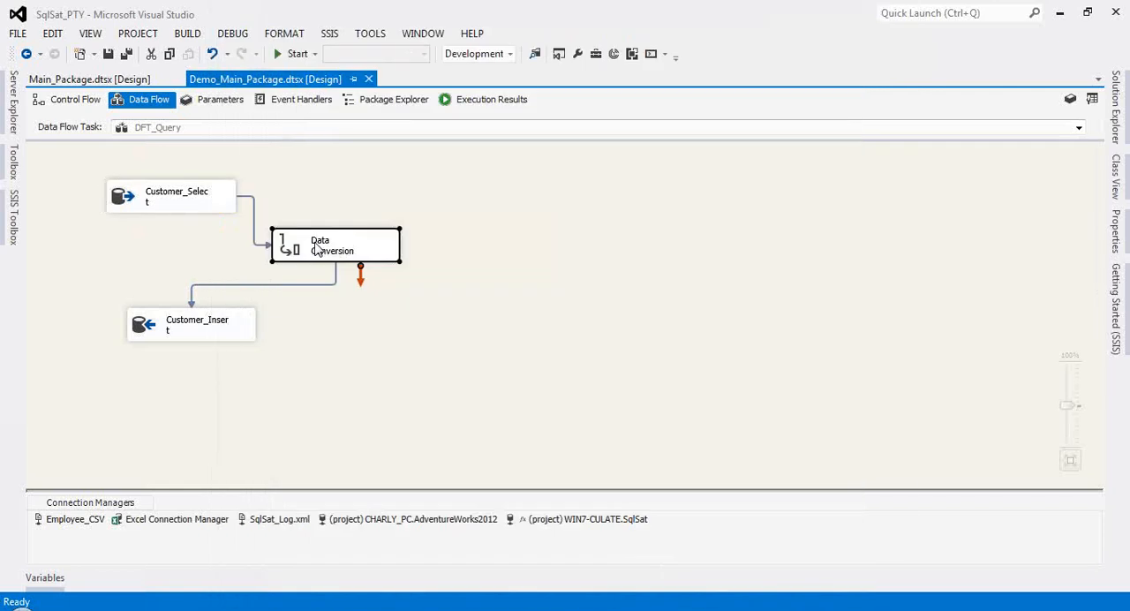
double_click(318, 250)
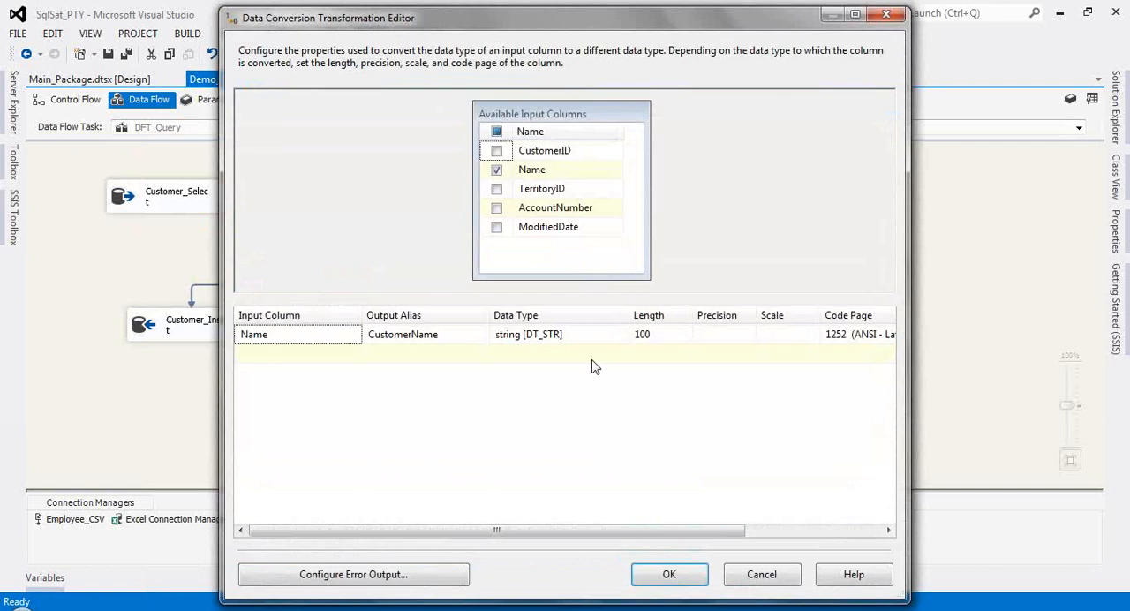
click(771, 575)
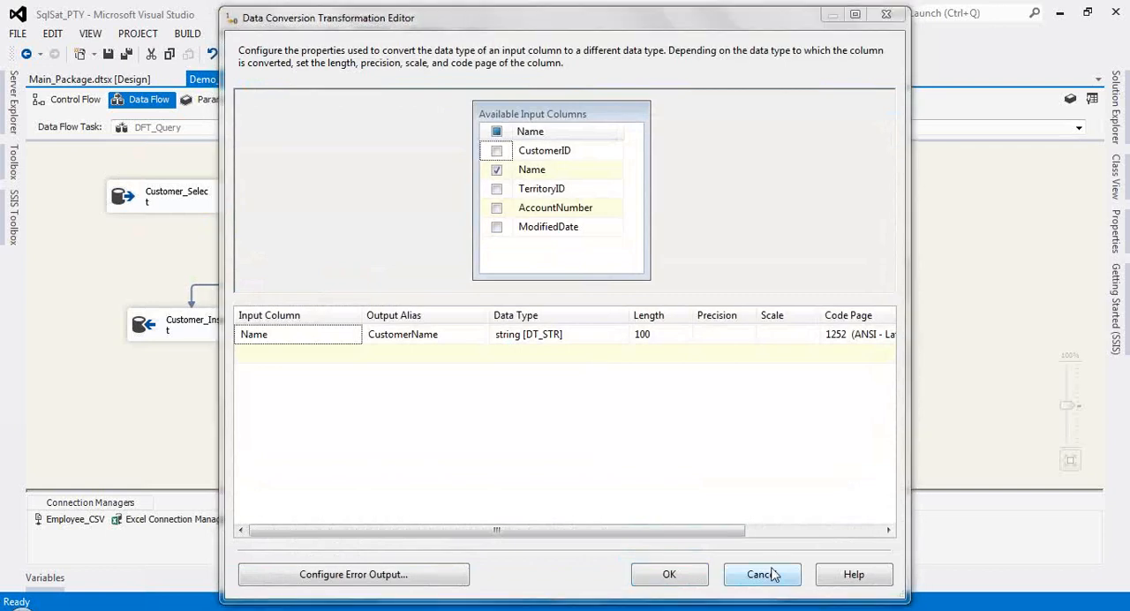
double_click(235, 317)
Step: Open the DFT_SSIS data flow and examine the connection and table settings of its Customer and Person sources without changing them
click(51, 105)
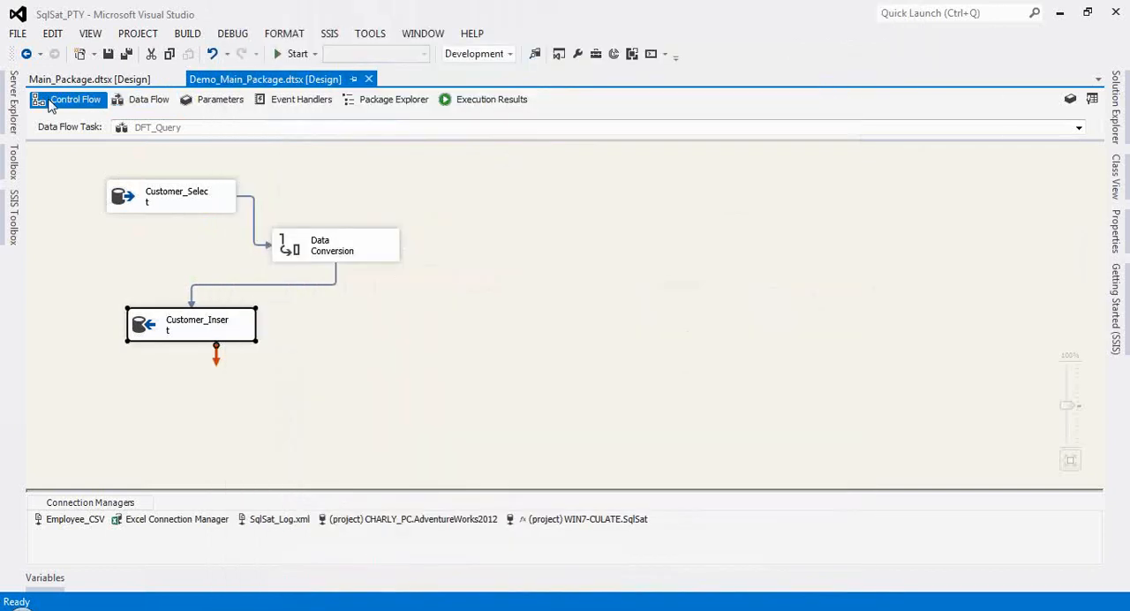
double_click(265, 381)
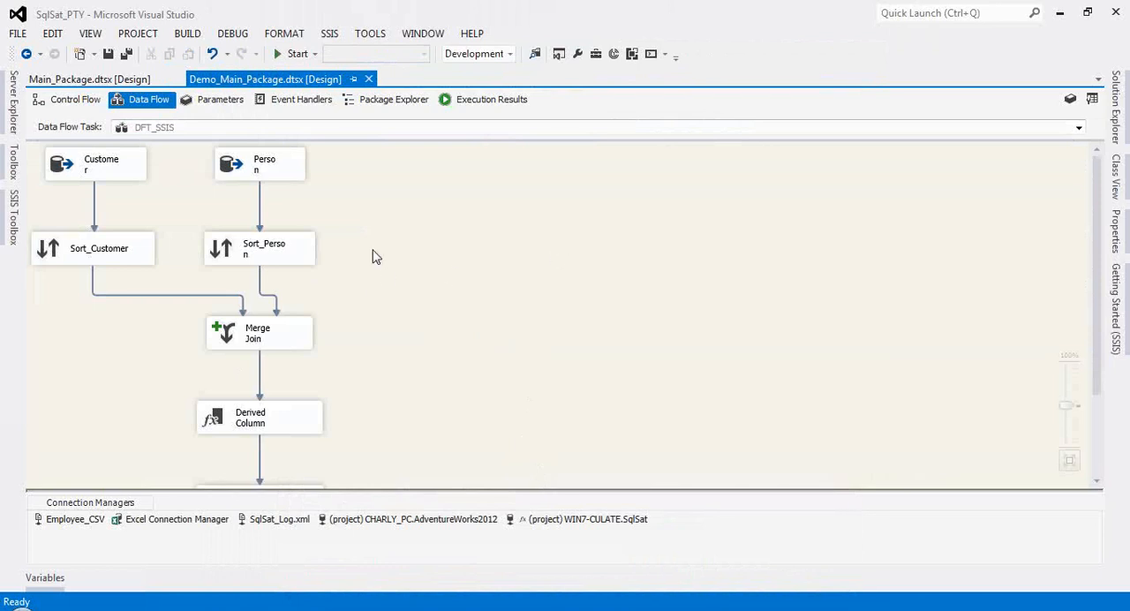
click(113, 181)
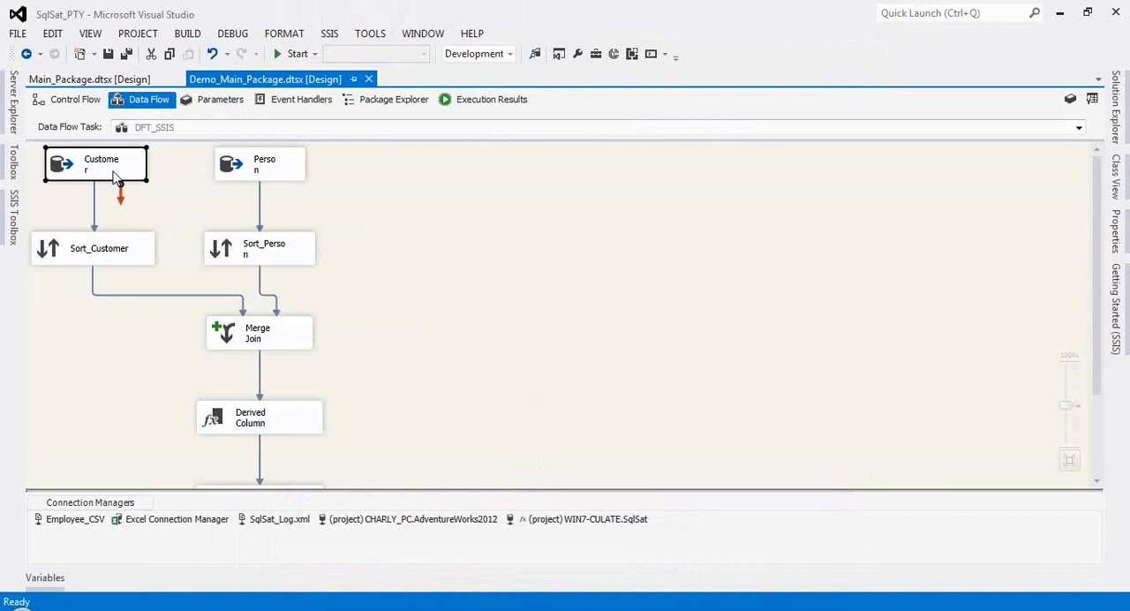
double_click(113, 176)
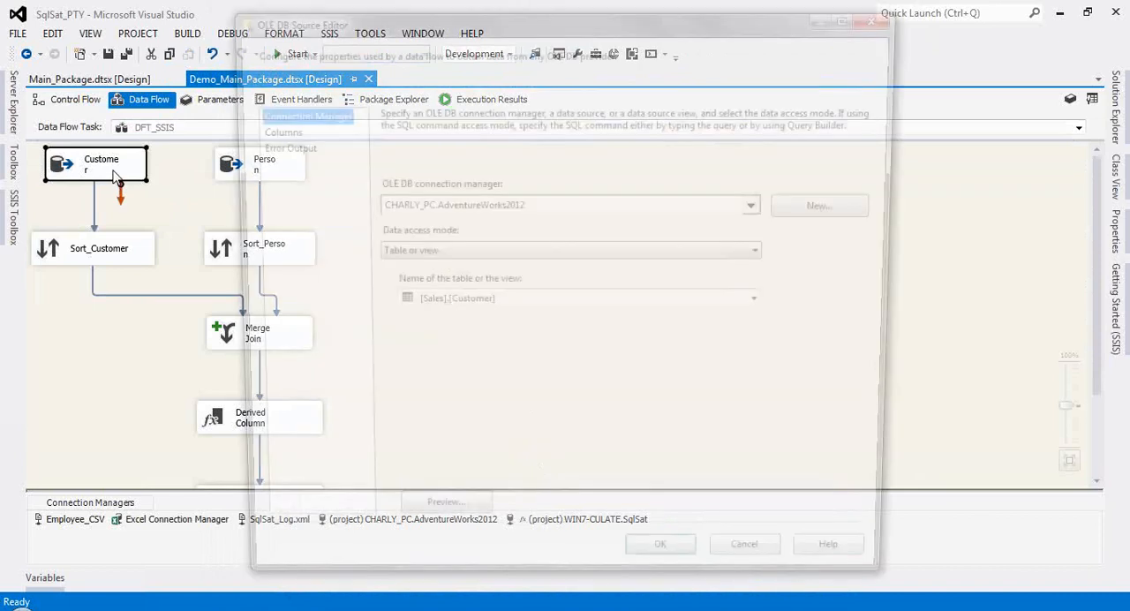
click(761, 572)
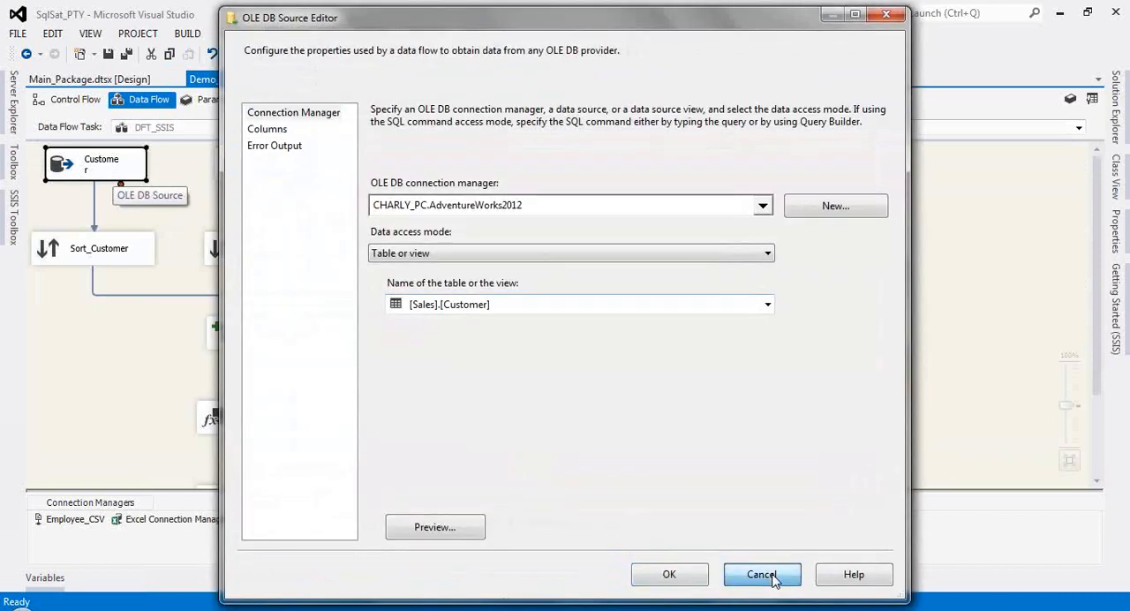
click(262, 181)
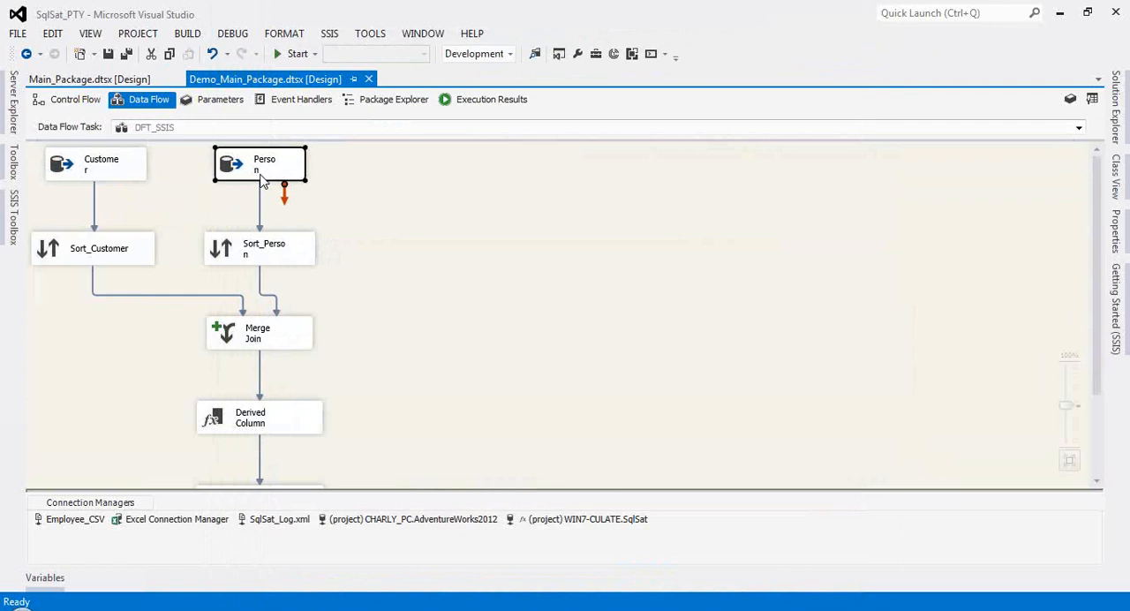
double_click(262, 181)
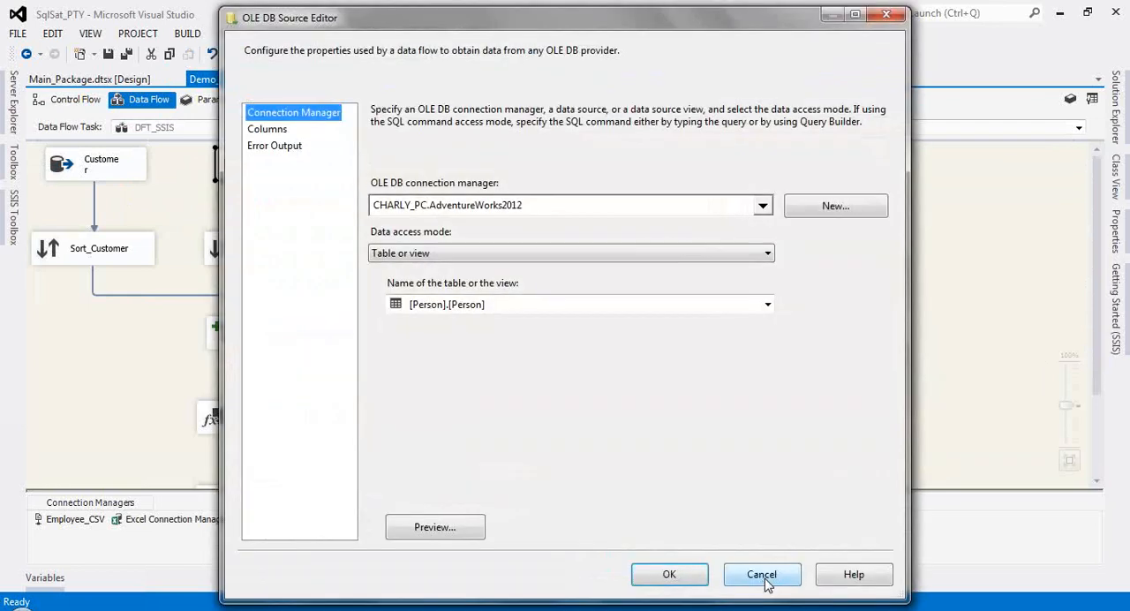
click(761, 572)
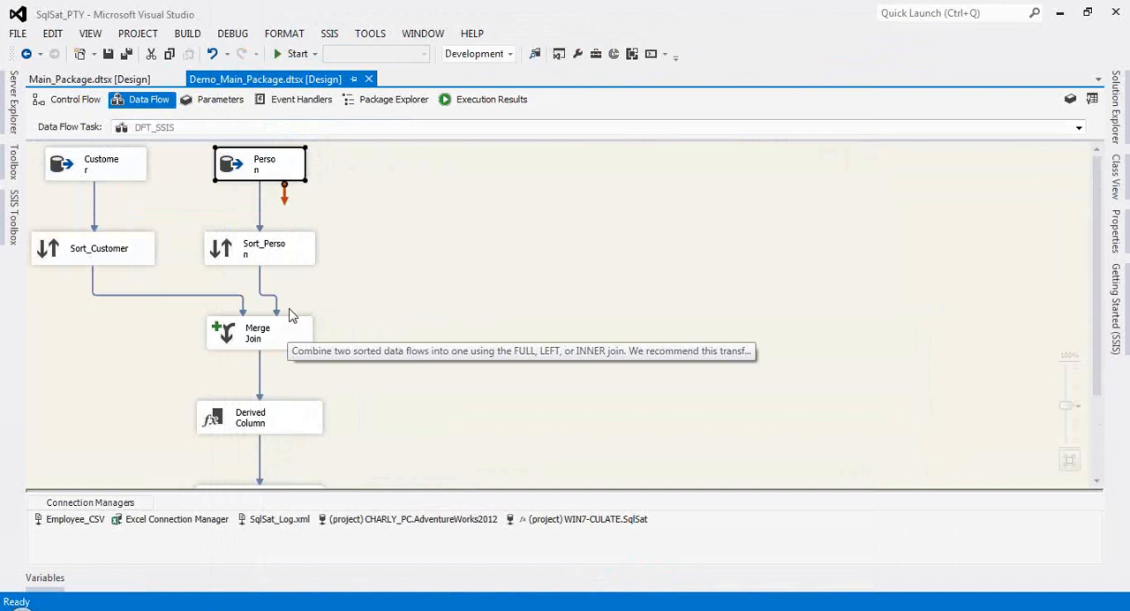
Step: Examine the sort columns configured in the Sort_Customer and Sort_Person transformations without changing them
click(117, 255)
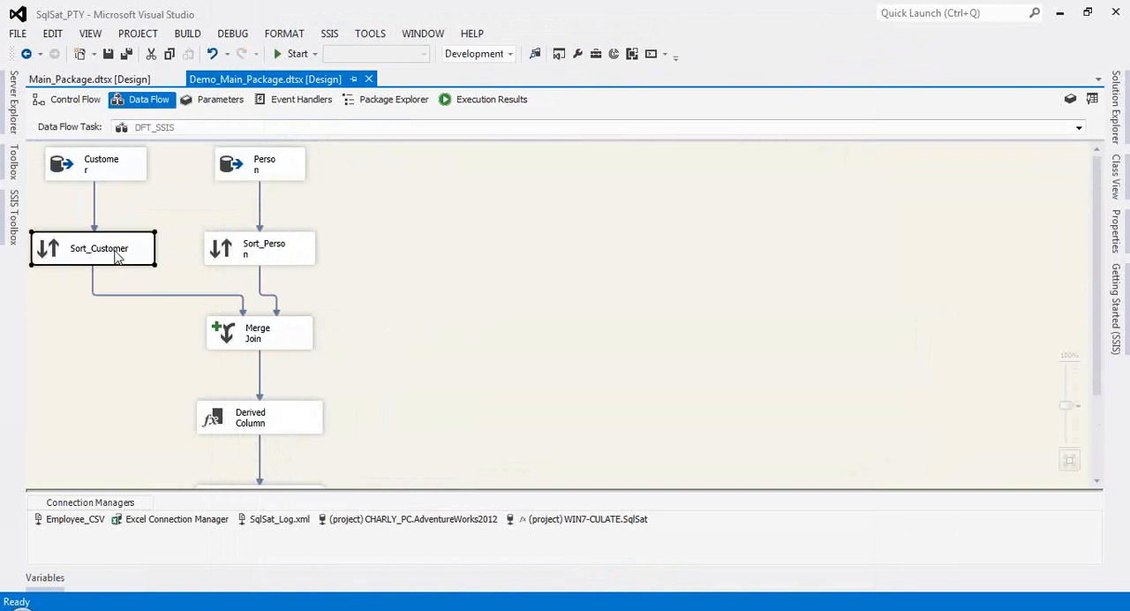
double_click(117, 255)
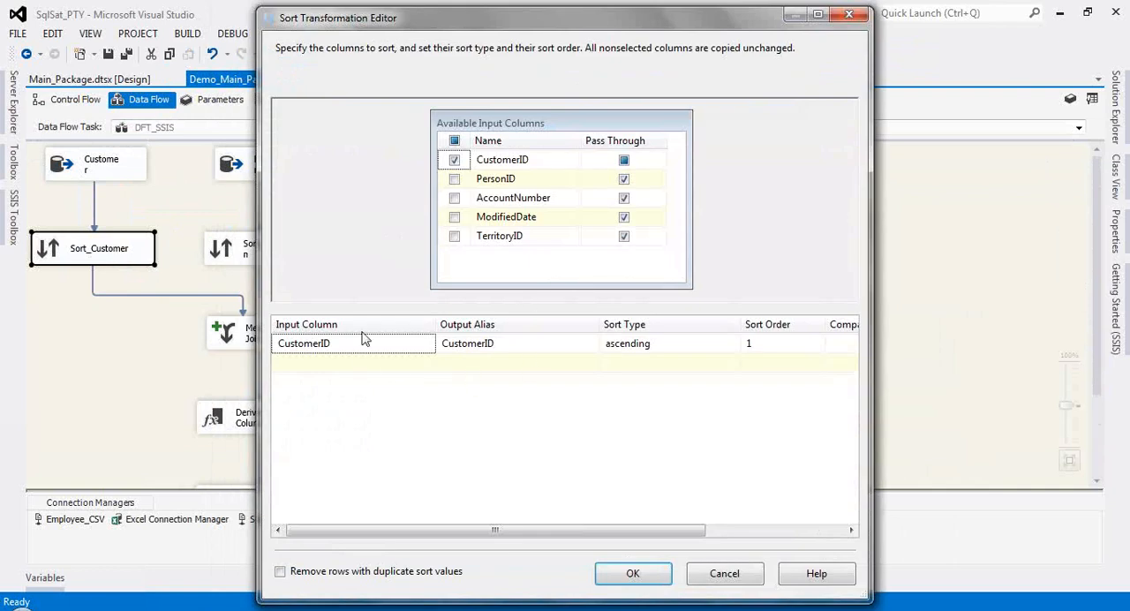
click(744, 574)
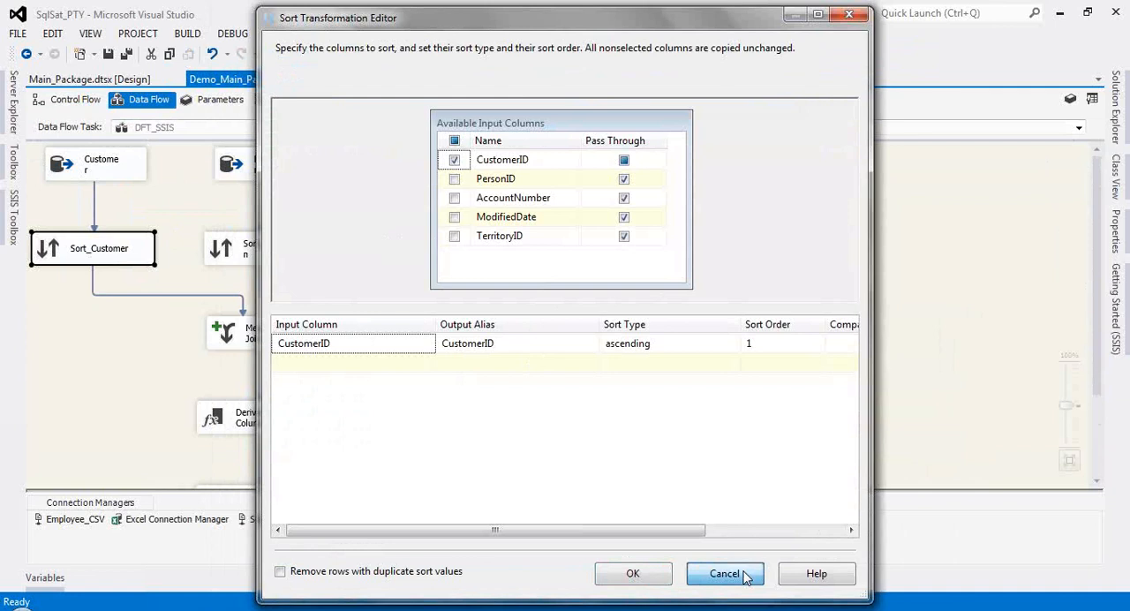
click(246, 254)
double_click(245, 253)
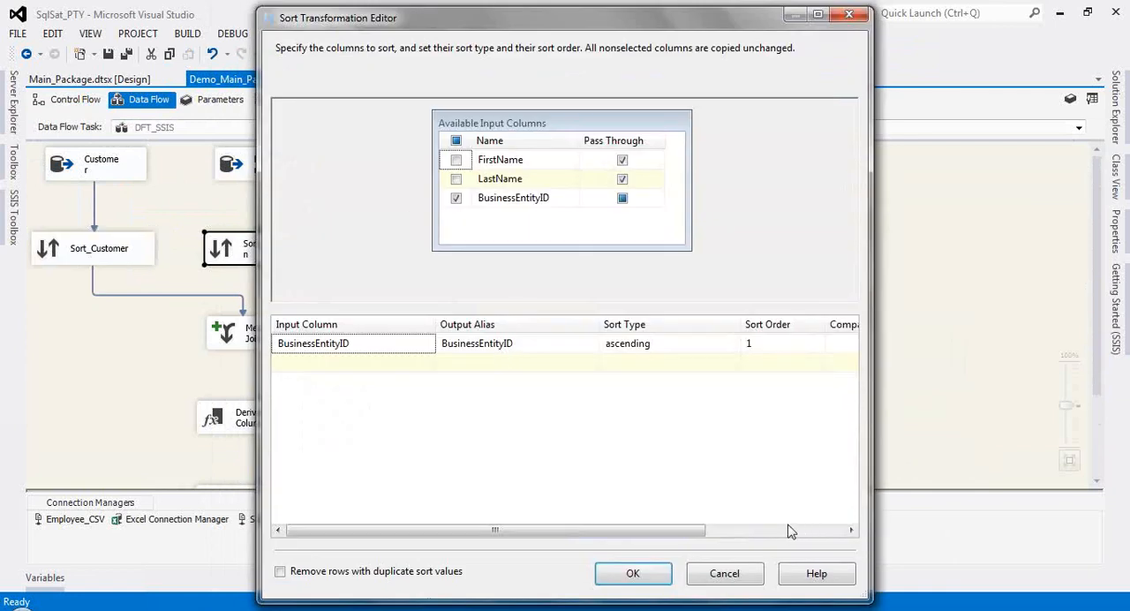
click(725, 575)
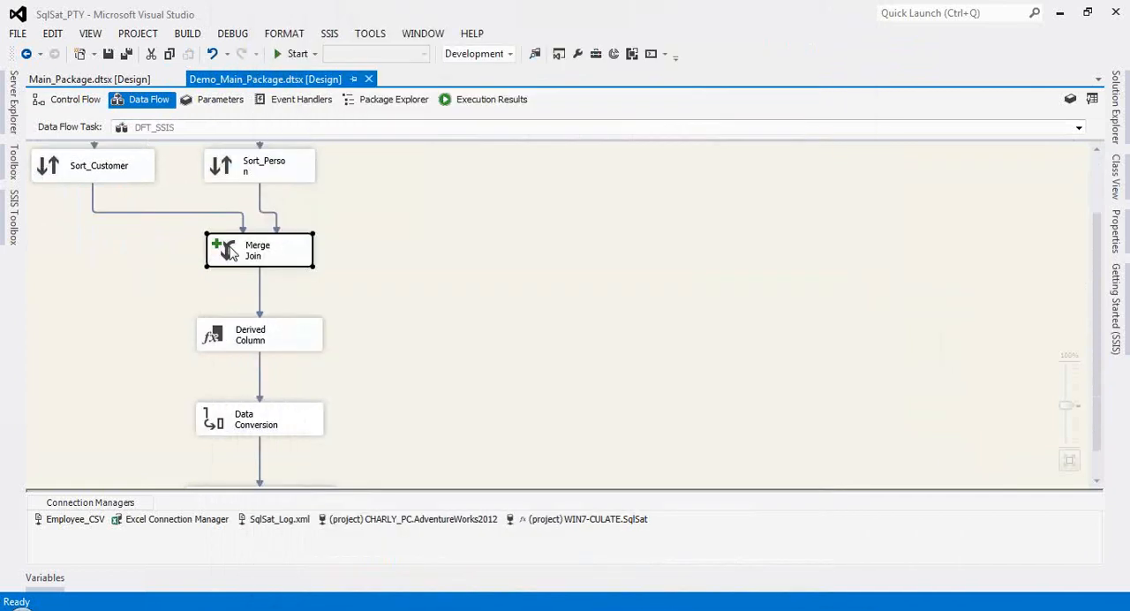
Step: Examine the Merge Join's available join types, join keys and output columns, leaving its settings as they are
double_click(229, 252)
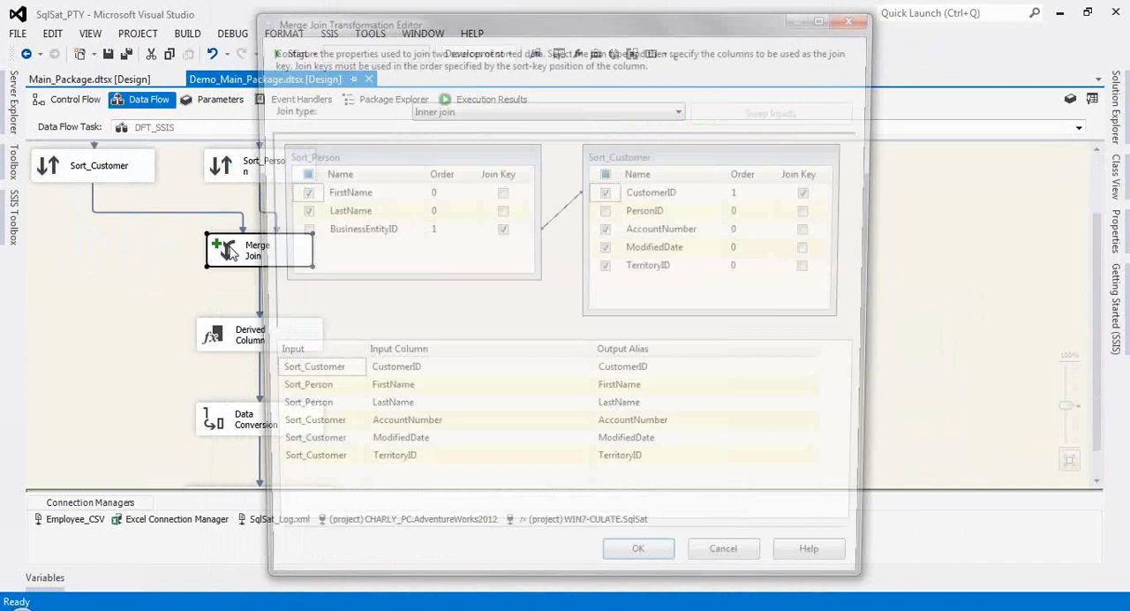
click(434, 109)
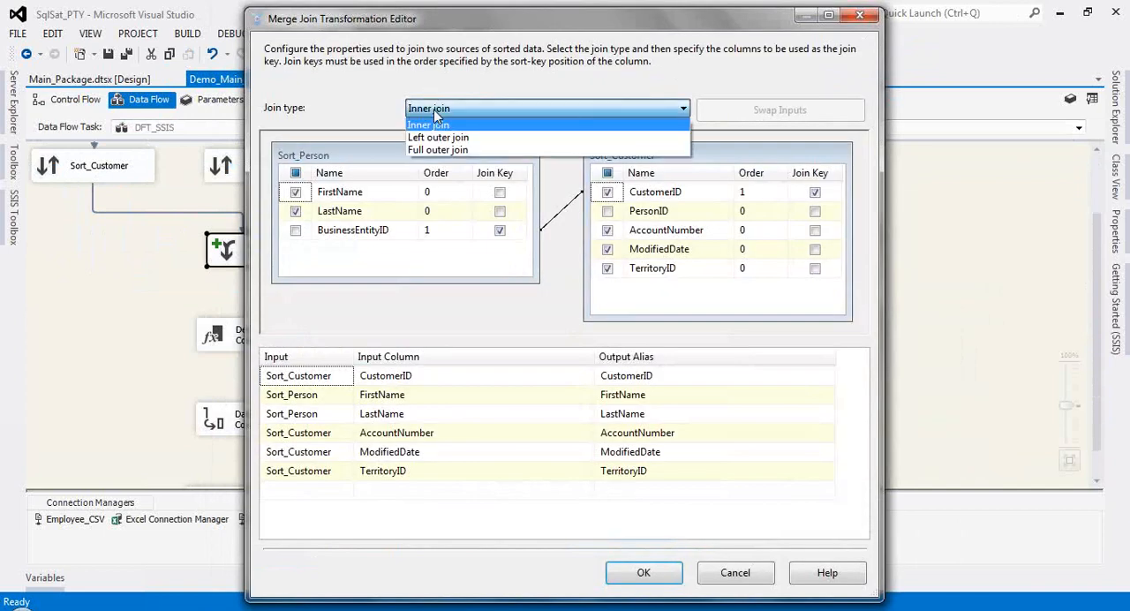
click(367, 112)
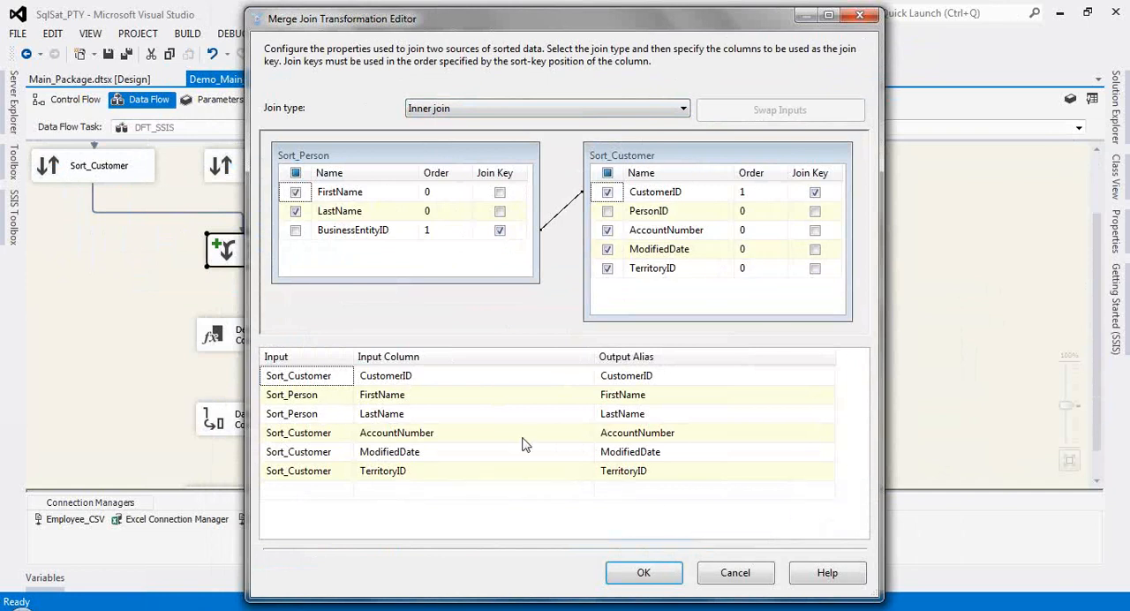
click(735, 575)
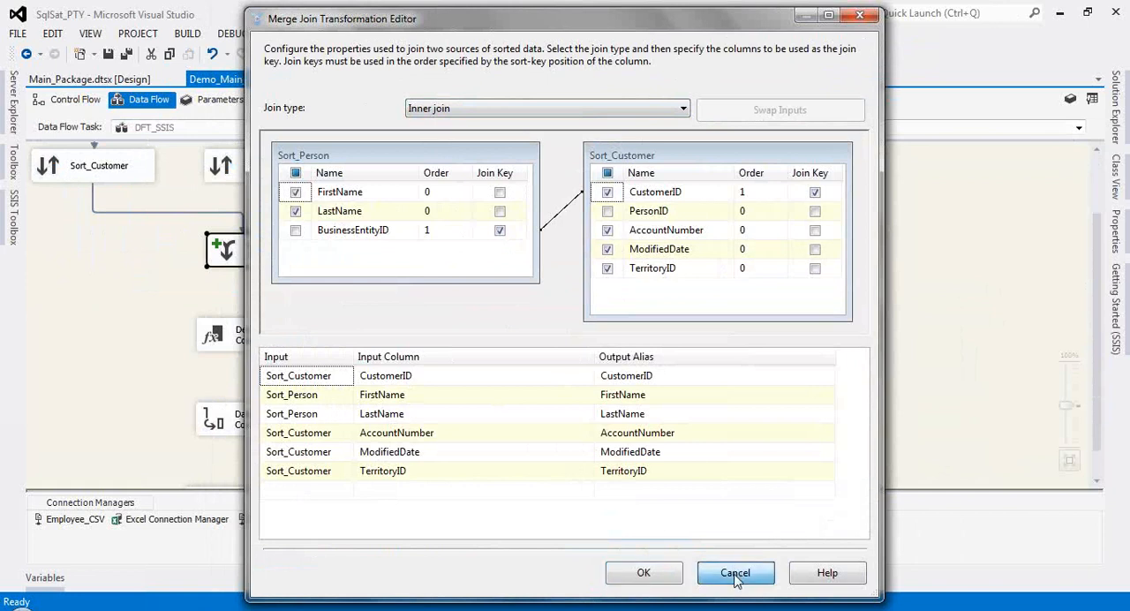
click(735, 574)
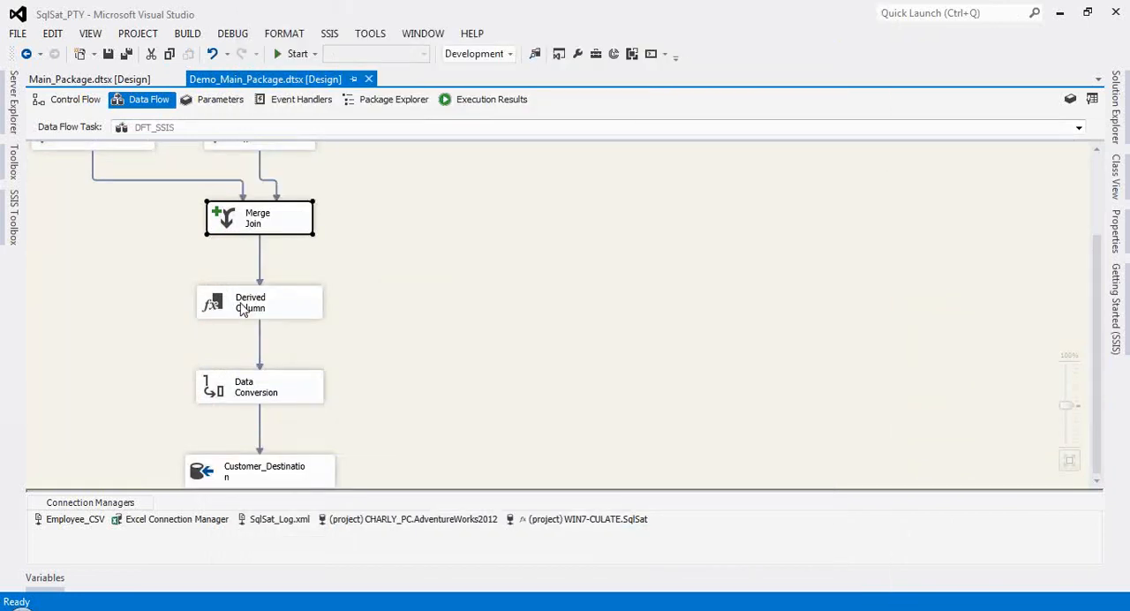
Step: Examine the CustomerName expression and the available function categories in the Derived Column transformation
click(243, 306)
double_click(243, 306)
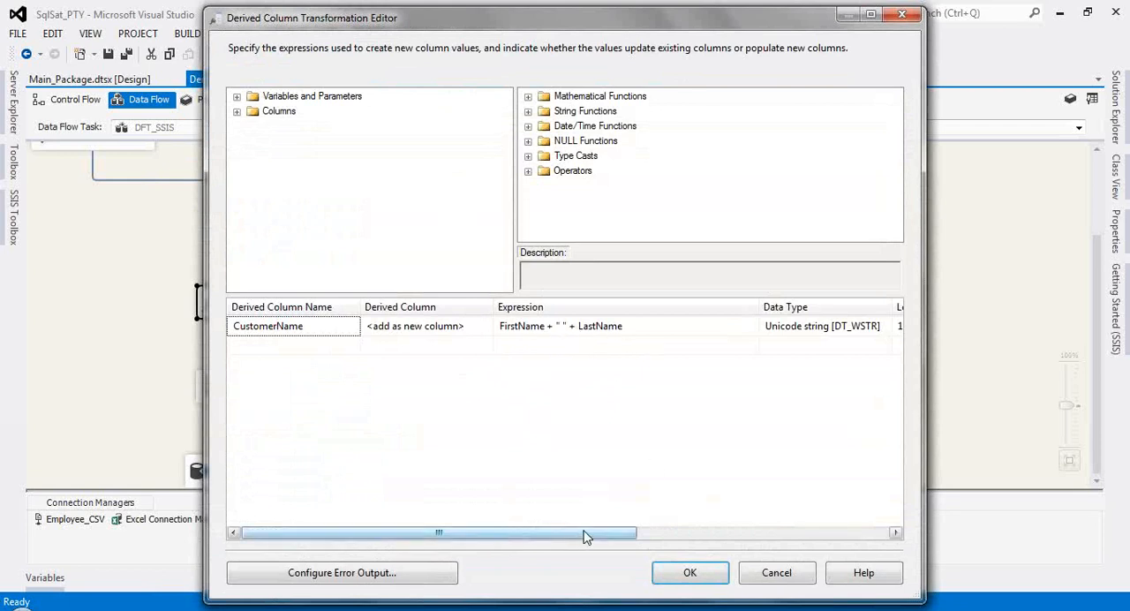
click(690, 573)
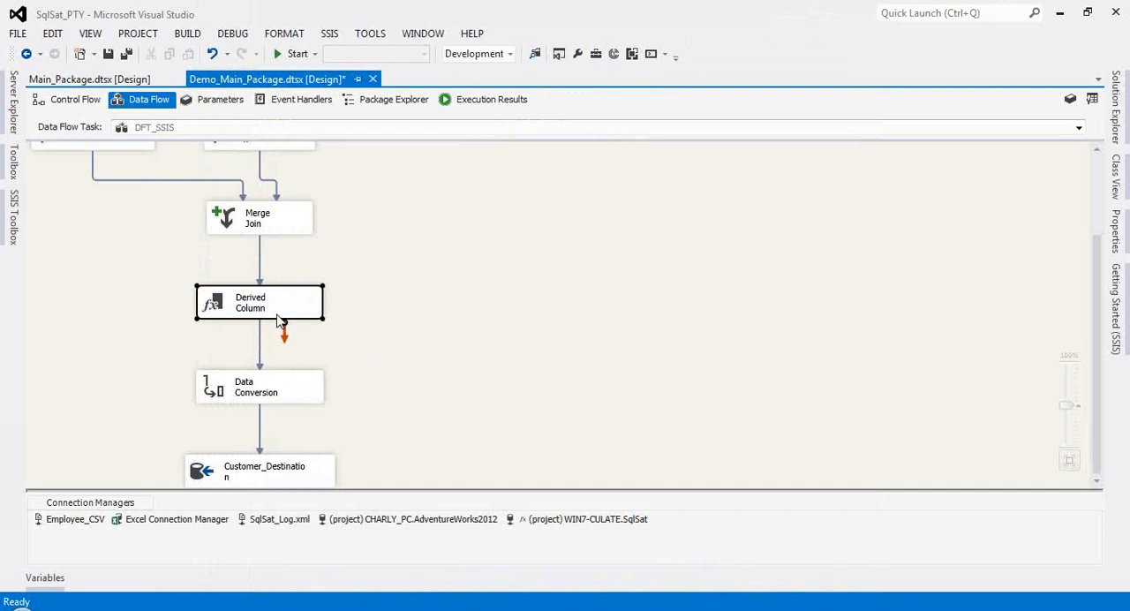
double_click(277, 314)
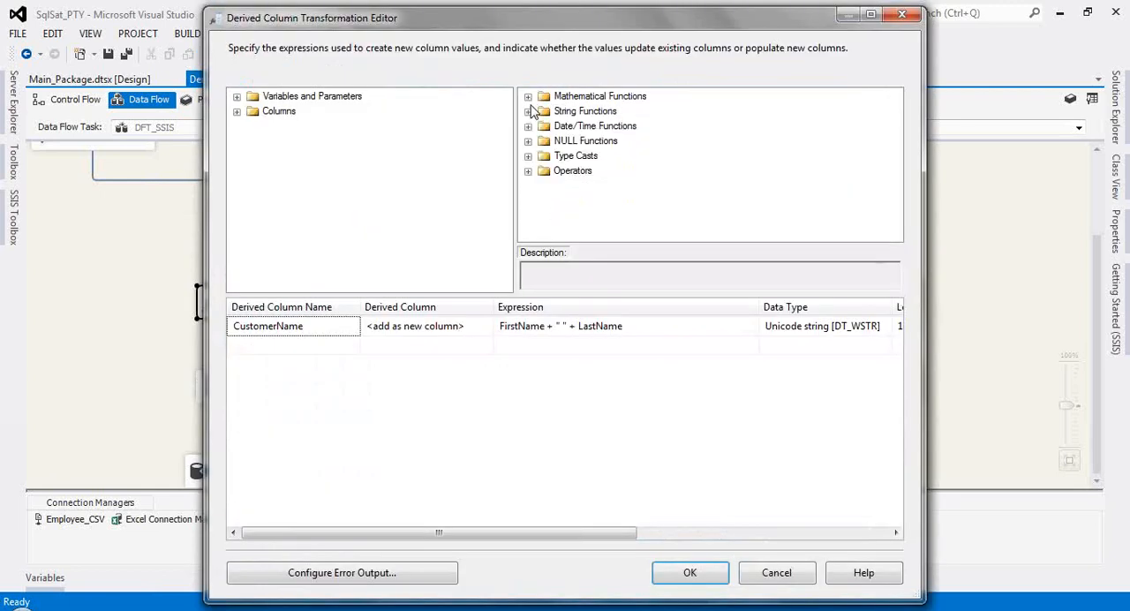
click(531, 107)
click(770, 575)
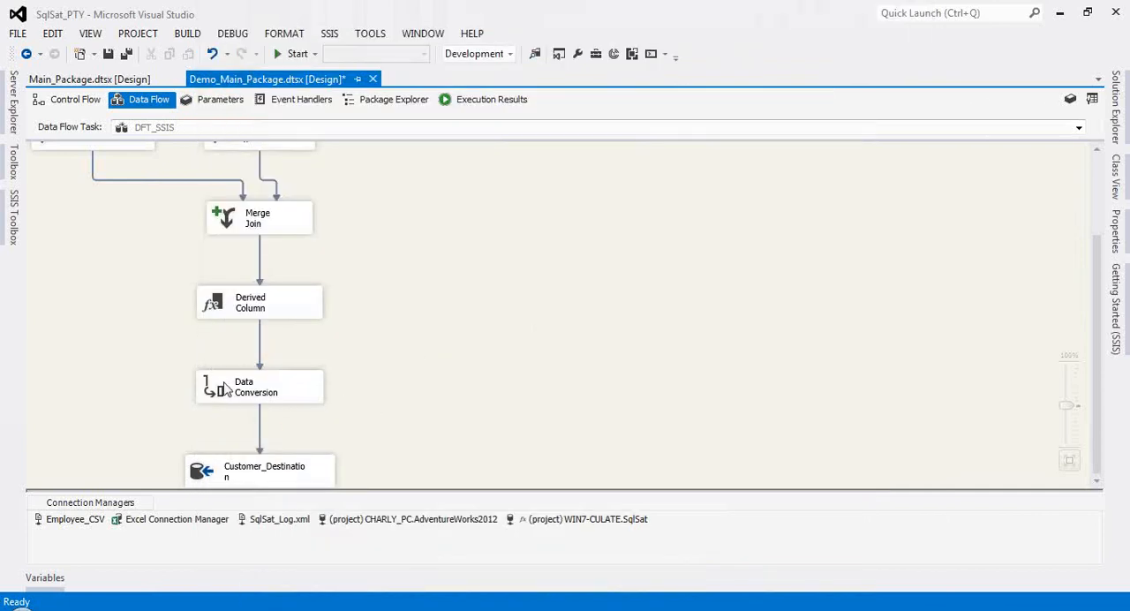
Step: Examine the Data Conversion settings in DFT_SSIS without changing them, and check the Customer_Destination component
click(221, 386)
double_click(222, 385)
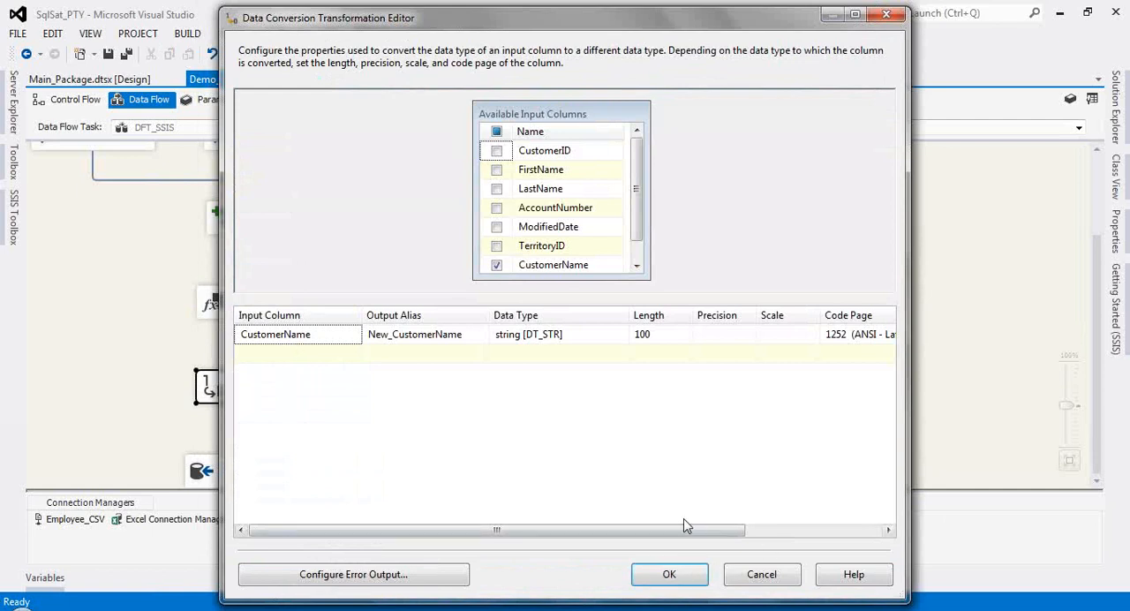
click(762, 575)
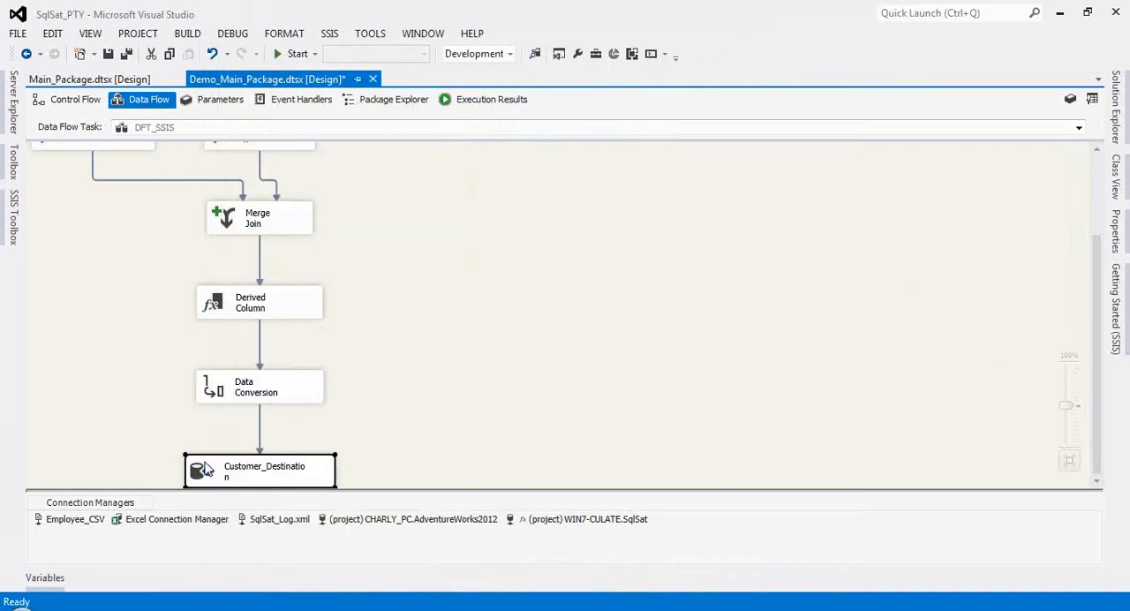
double_click(204, 469)
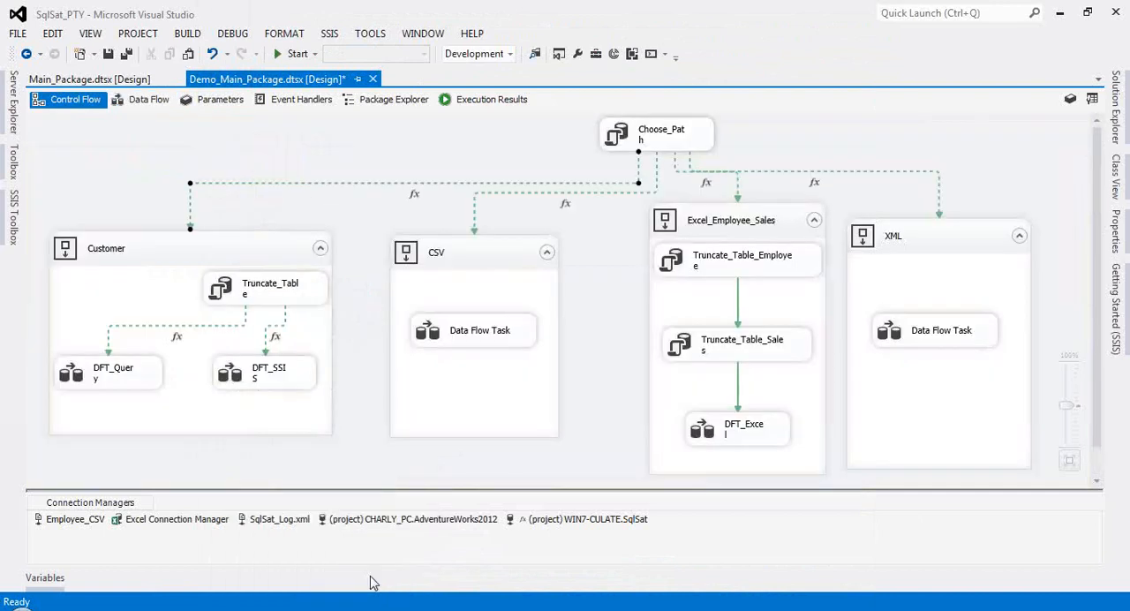
Step: Switch to SQL Server Management Studio, query all rows of the Customer table from the Other DB section, and hide the results
click(332, 610)
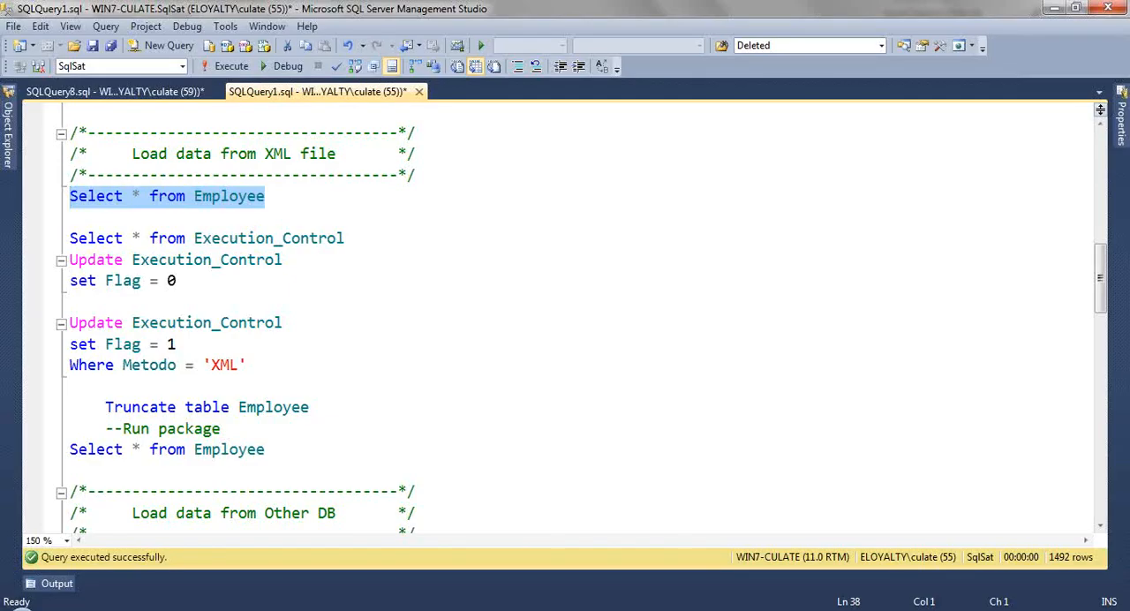
click(432, 361)
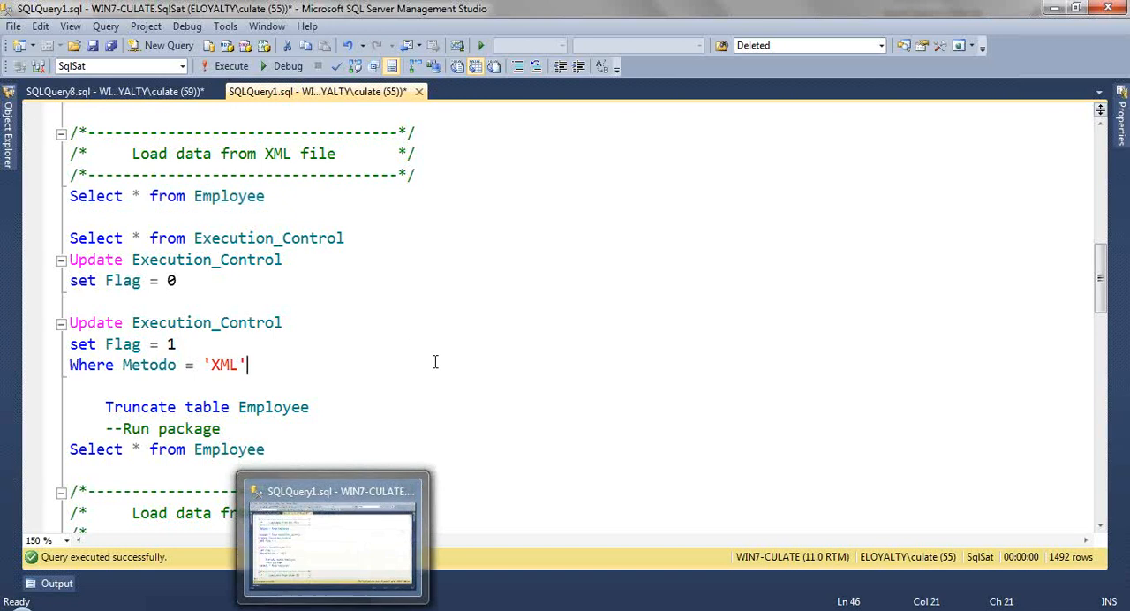
scroll(430, 362, down, 3)
scroll(430, 363, down, 2)
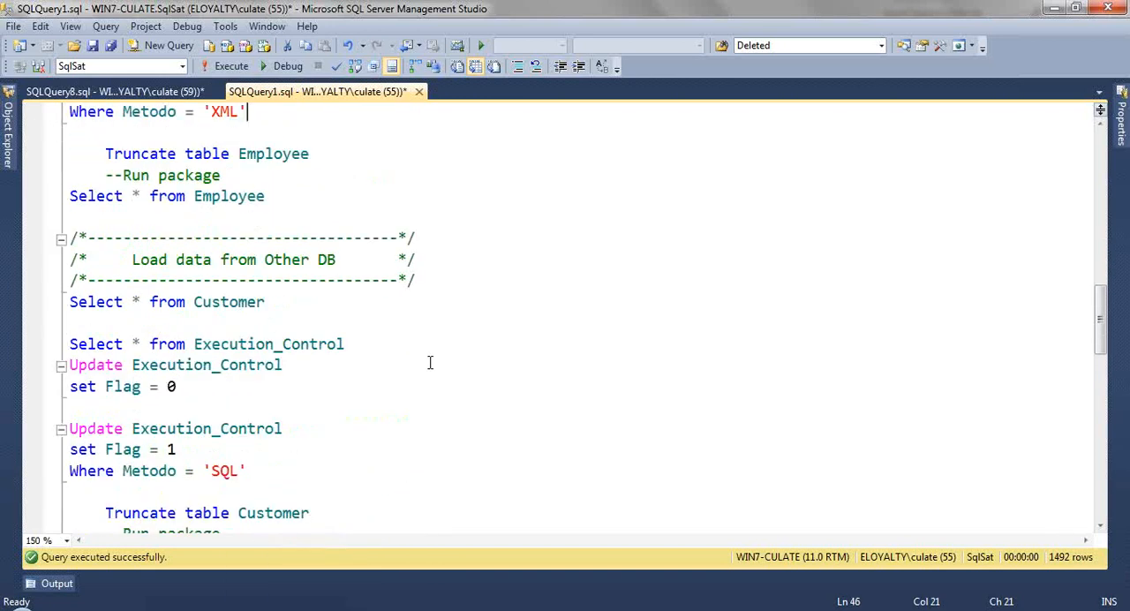
drag(201, 323, 53, 305)
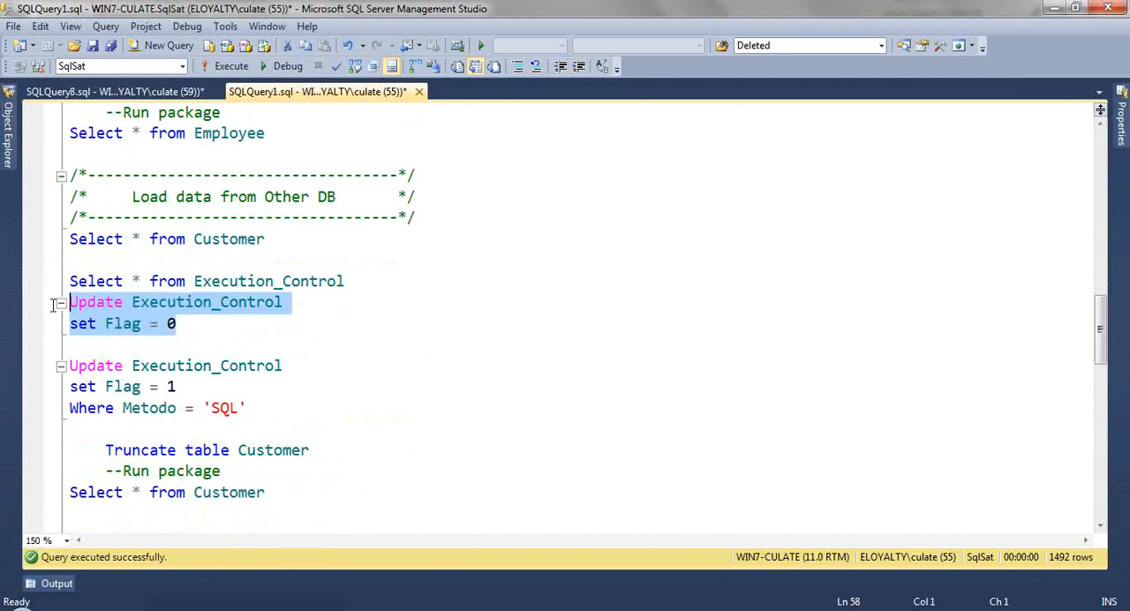
drag(271, 239, 70, 239)
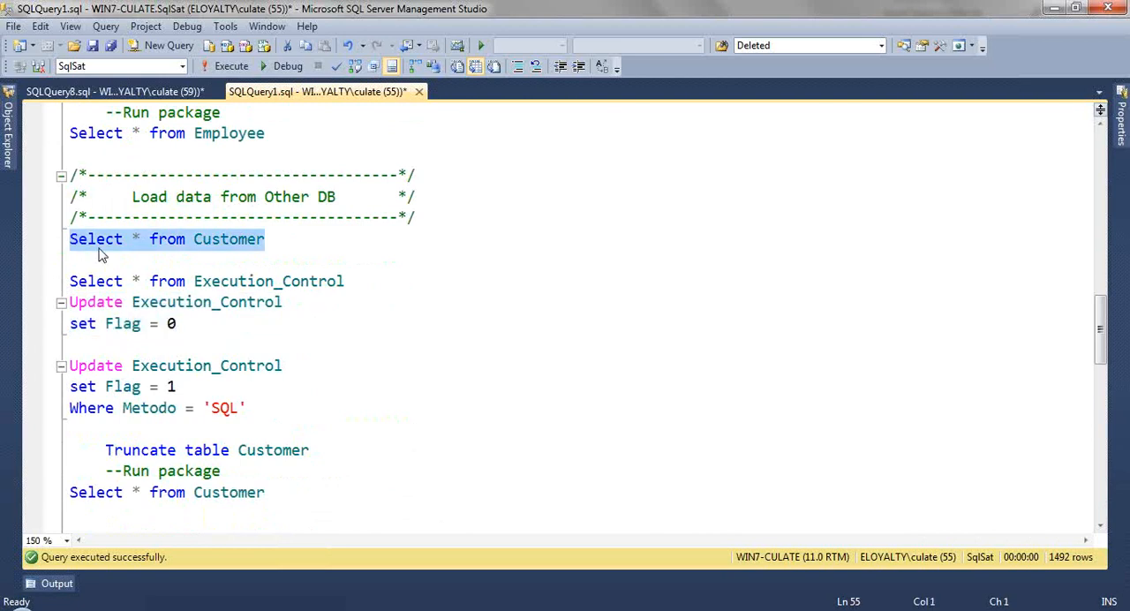
key(F5)
key(F5)
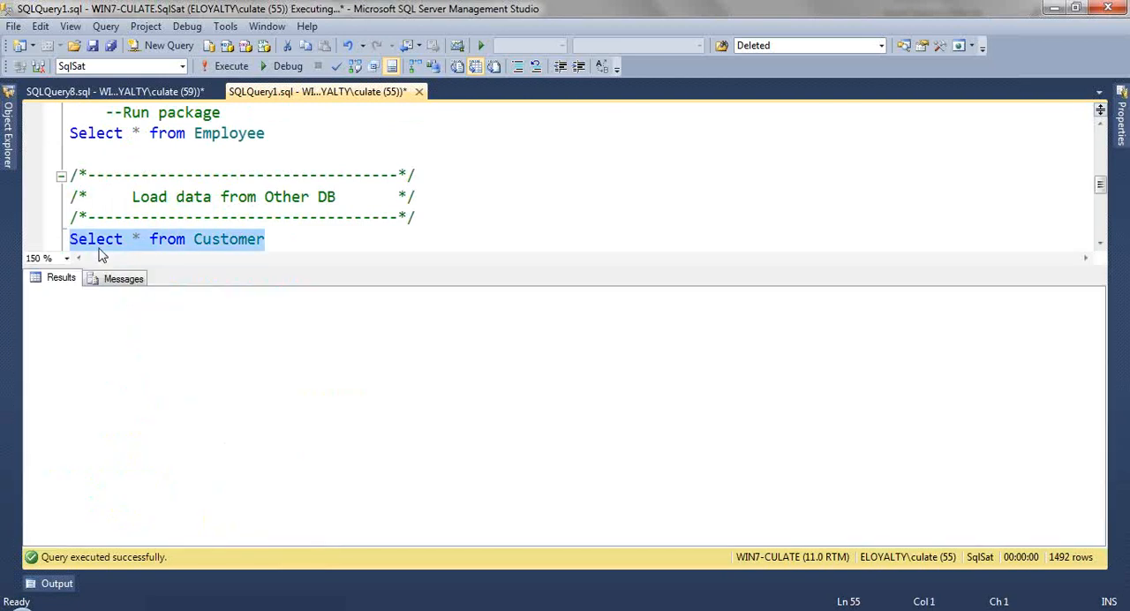
key(ctrl+r)
Step: Truncate the Customer table
drag(311, 450, 94, 443)
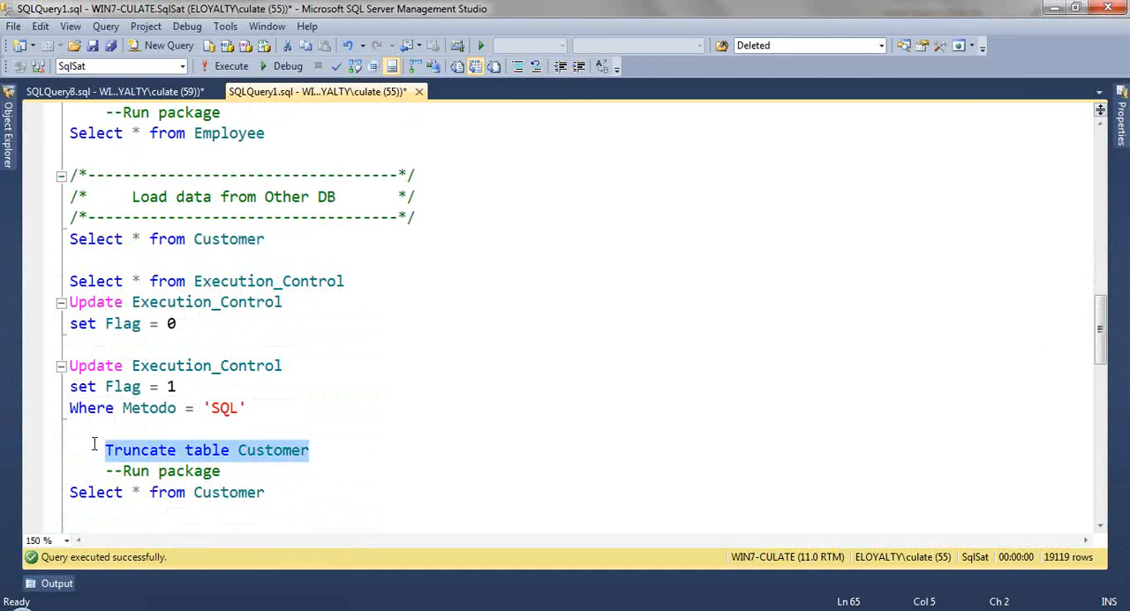
key(F5)
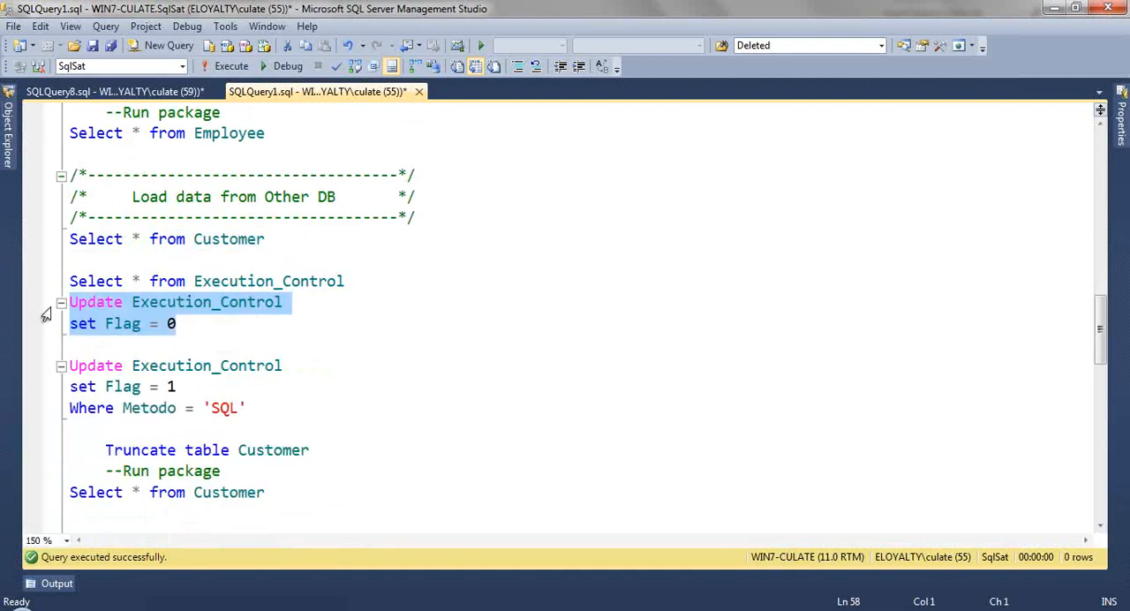
key(F5)
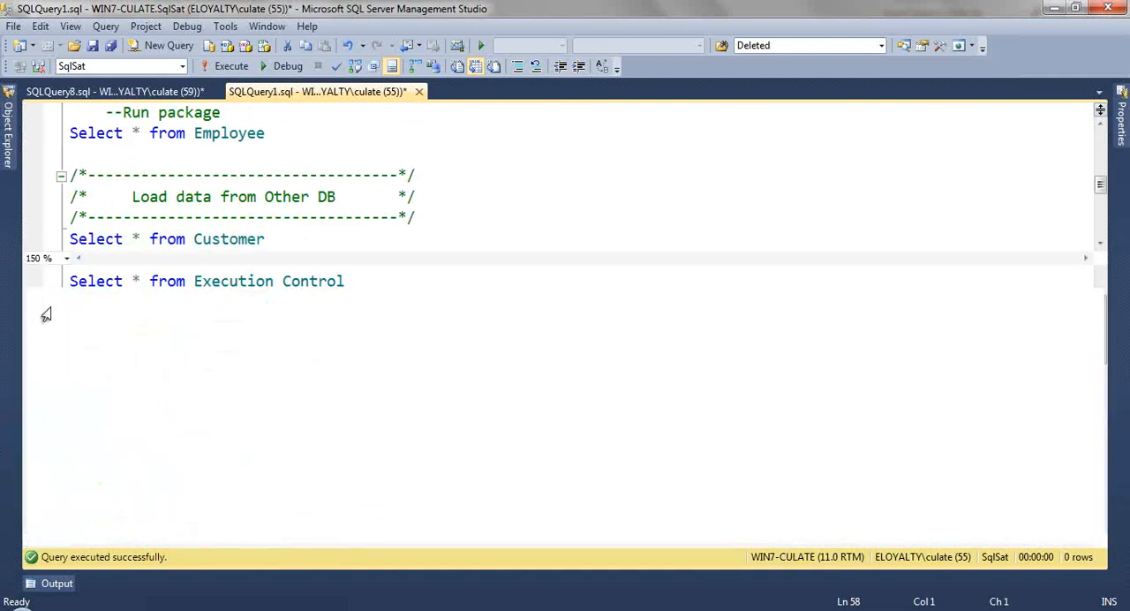
Step: Reset Flag to 0 on all Execution_Control rows and set it to 1 where Metodo = 'SQL'
key(ctrl+r)
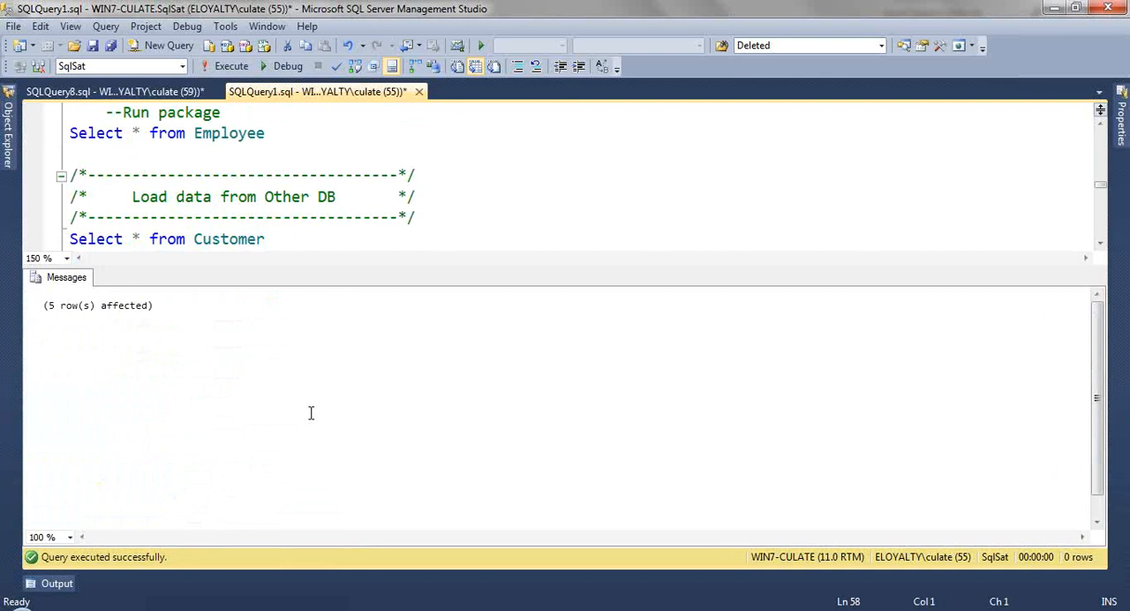
key(ctrl+r)
drag(268, 408, 70, 366)
key(F5)
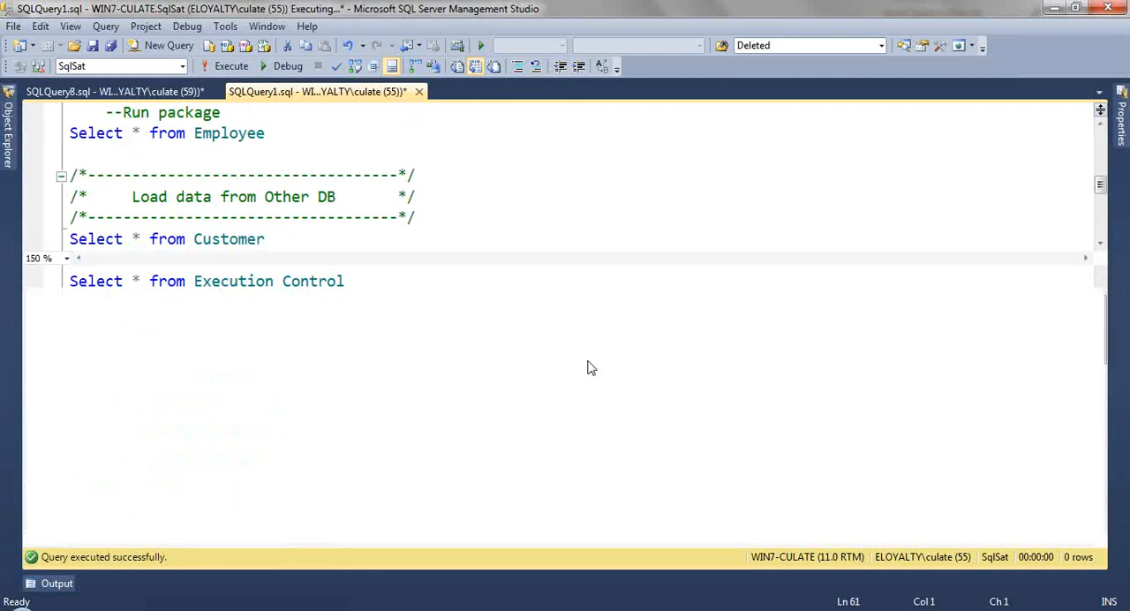
Step: Switch to Visual Studio, run the SSIS package, and return to design mode when it finishes
mouse_move(333, 609)
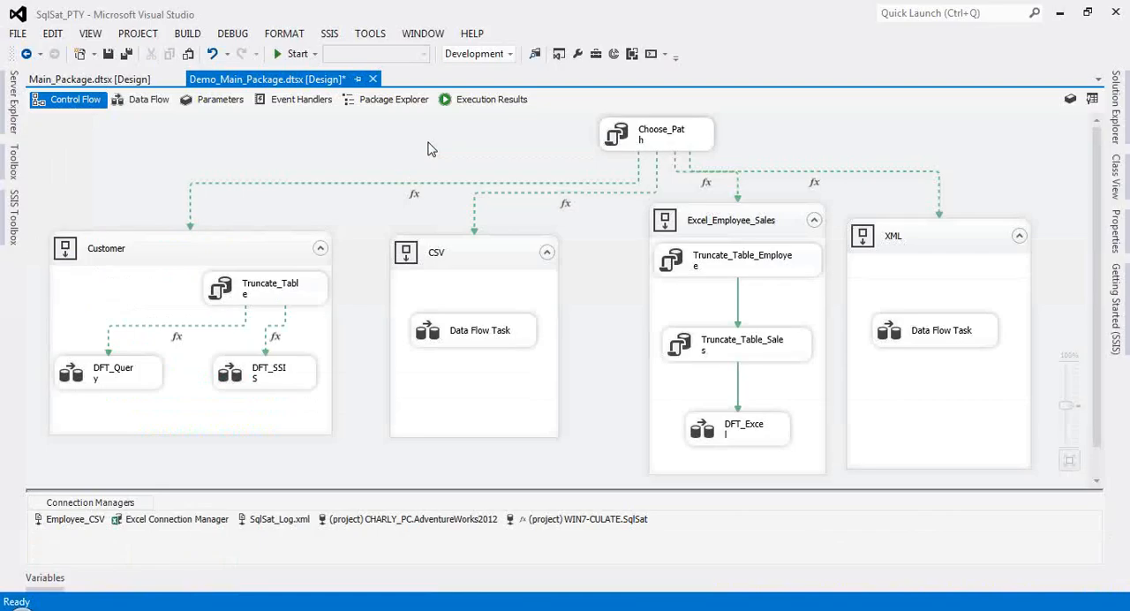
key(F5)
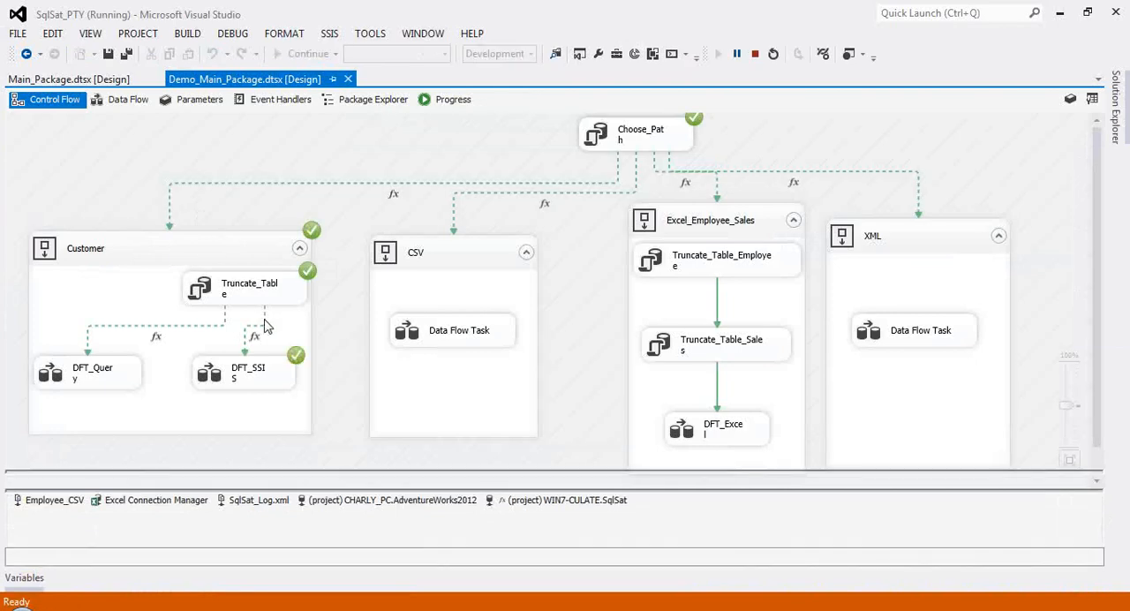
click(288, 555)
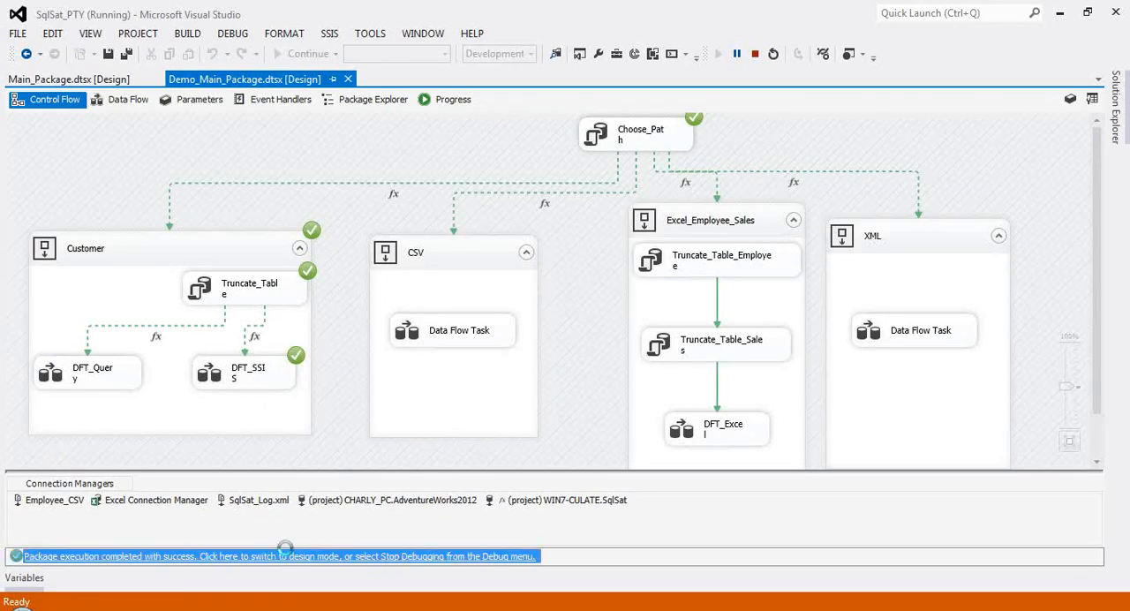
click(252, 374)
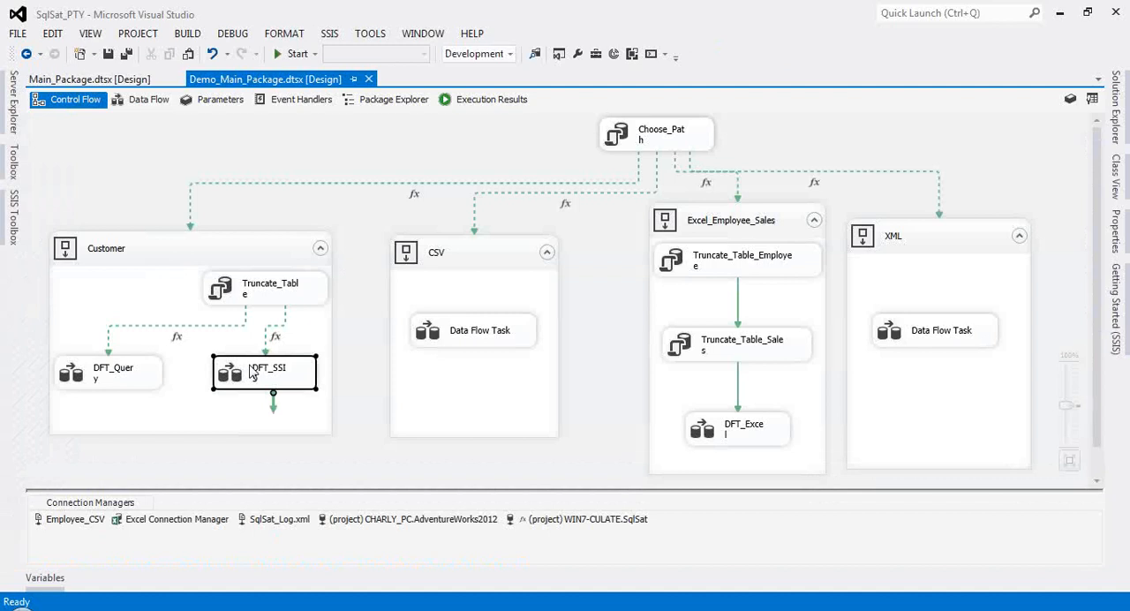
double_click(251, 374)
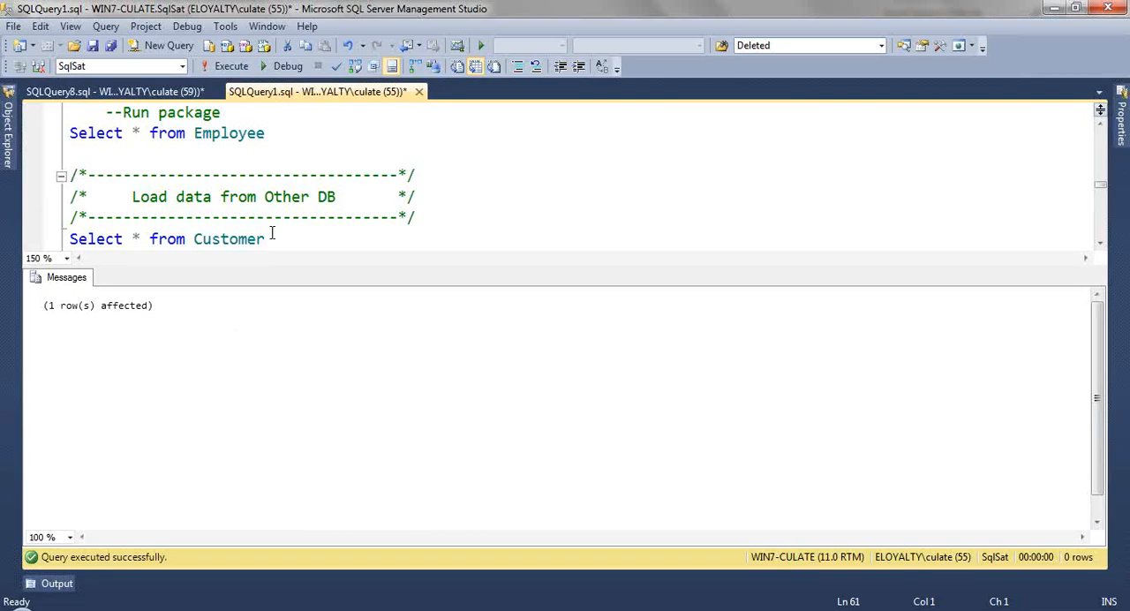
Step: Switch to SQL Server Management Studio, query all rows of the Customer table, browse the loaded records, and hide the results
drag(284, 241, 70, 135)
scroll(318, 224, up, 4)
scroll(318, 225, down, 3)
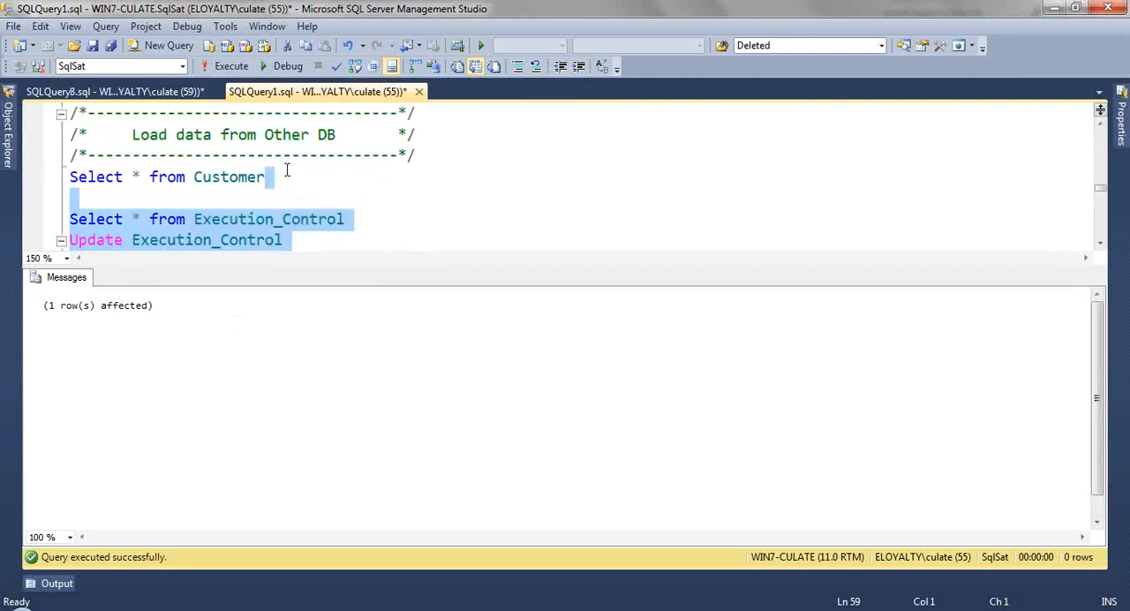
drag(285, 175, 38, 180)
key(F5)
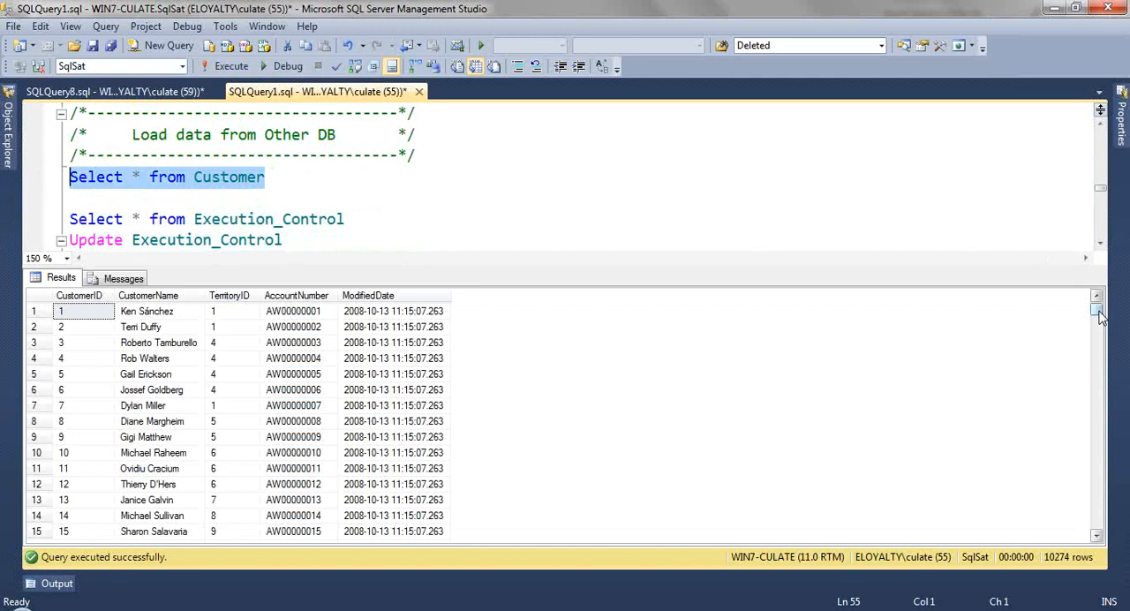
drag(1099, 316, 1099, 317)
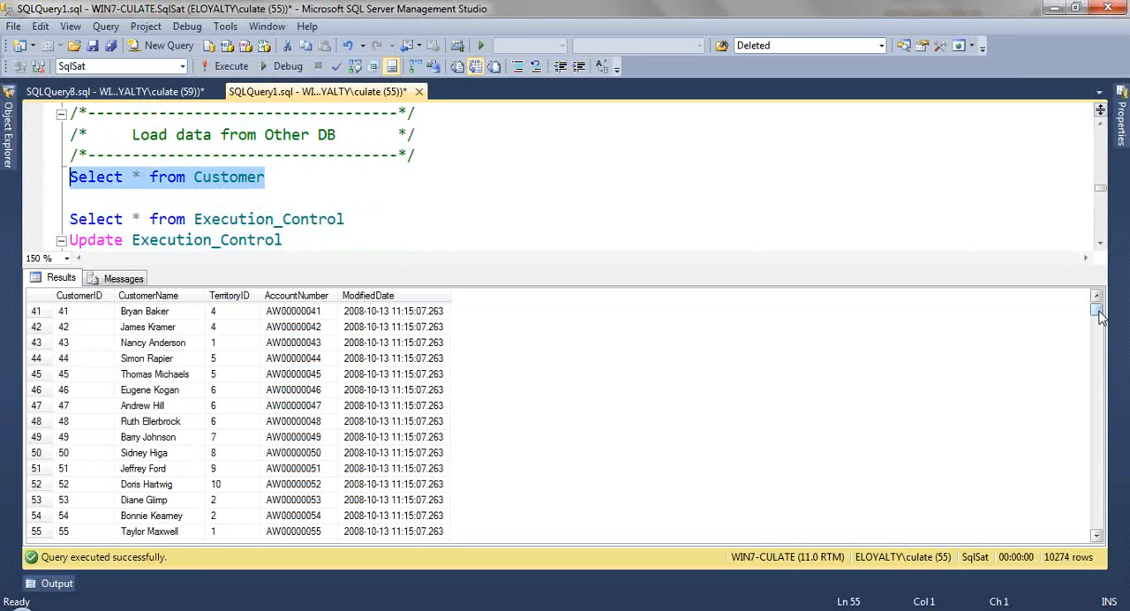
drag(1100, 318, 1097, 326)
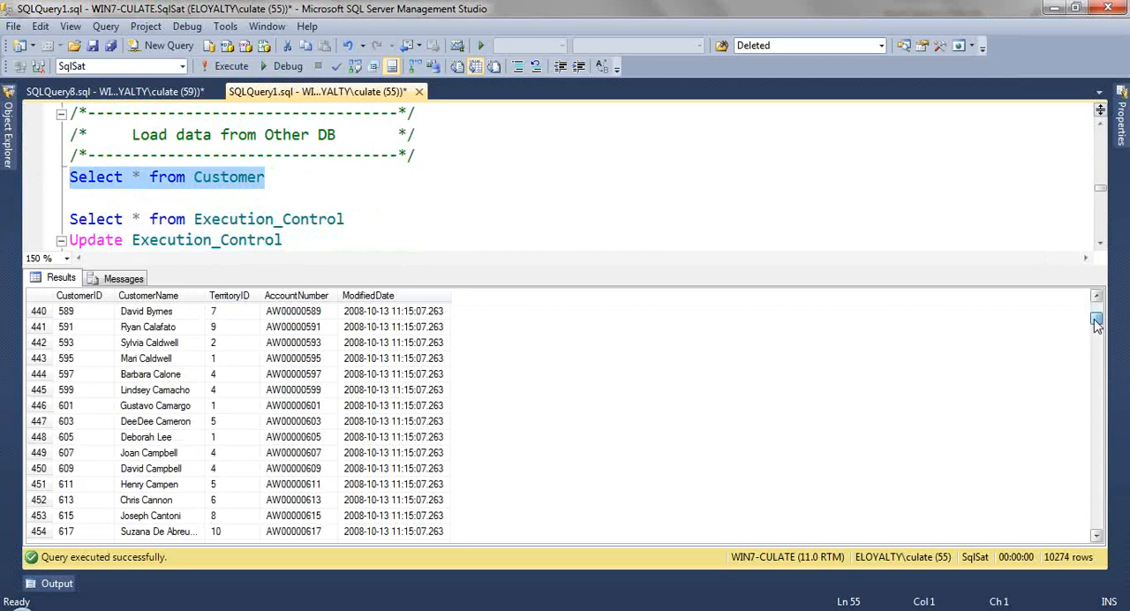
drag(1096, 326, 1096, 523)
click(412, 201)
key(ctrl+r)
Step: Empty the Customer table by running its Truncate table statement above the Run package comment
scroll(363, 296, down, 3)
scroll(364, 296, up, 1)
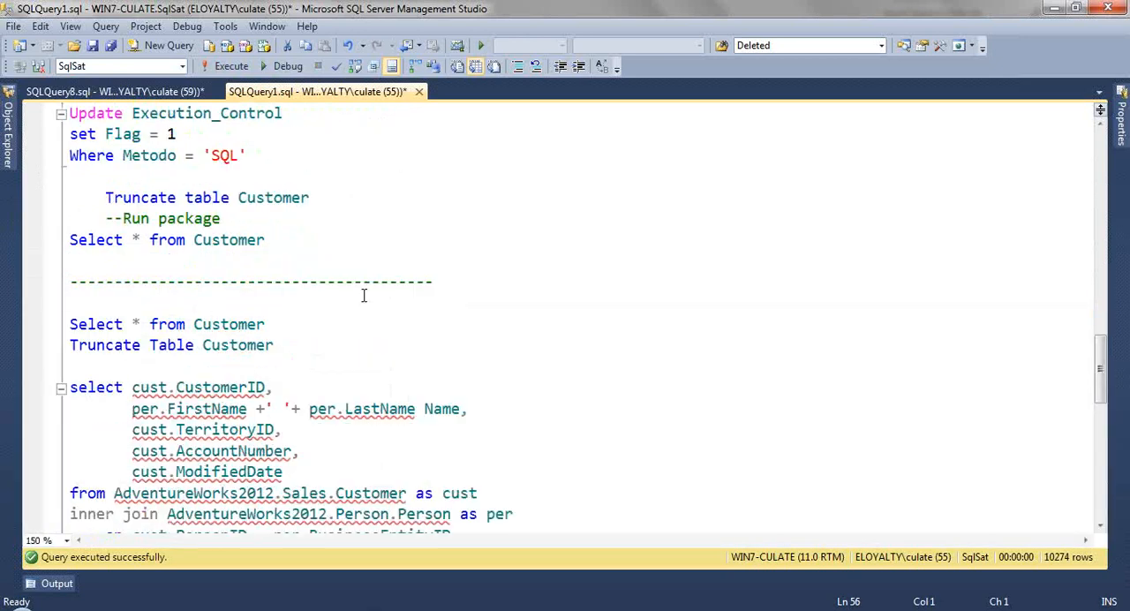
scroll(363, 296, down, 2)
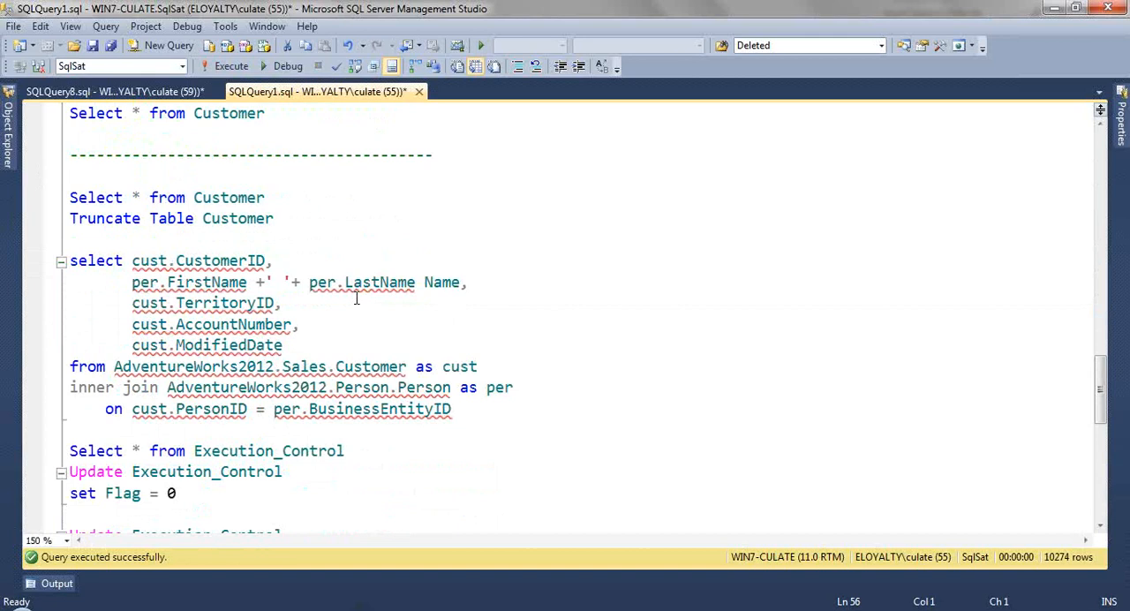
scroll(357, 299, down, 1)
scroll(357, 298, up, 3)
drag(310, 197, 99, 196)
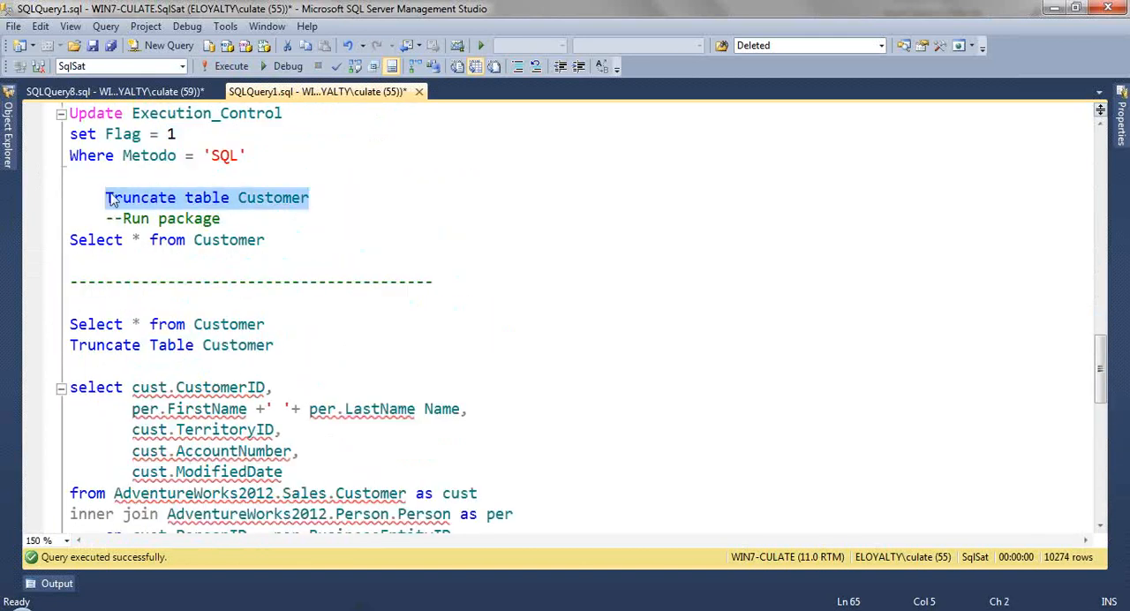
key(F5)
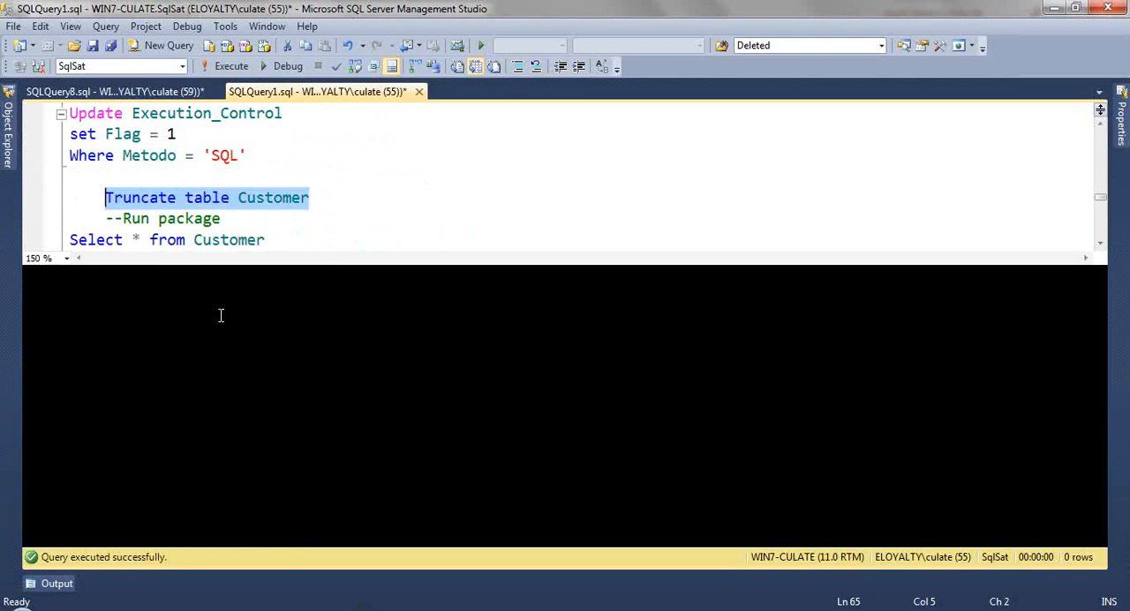
Step: Reset Flag to 0 on all Execution_Control rows and set it to 1 where Metodo = 'Query'
scroll(221, 315, down, 3)
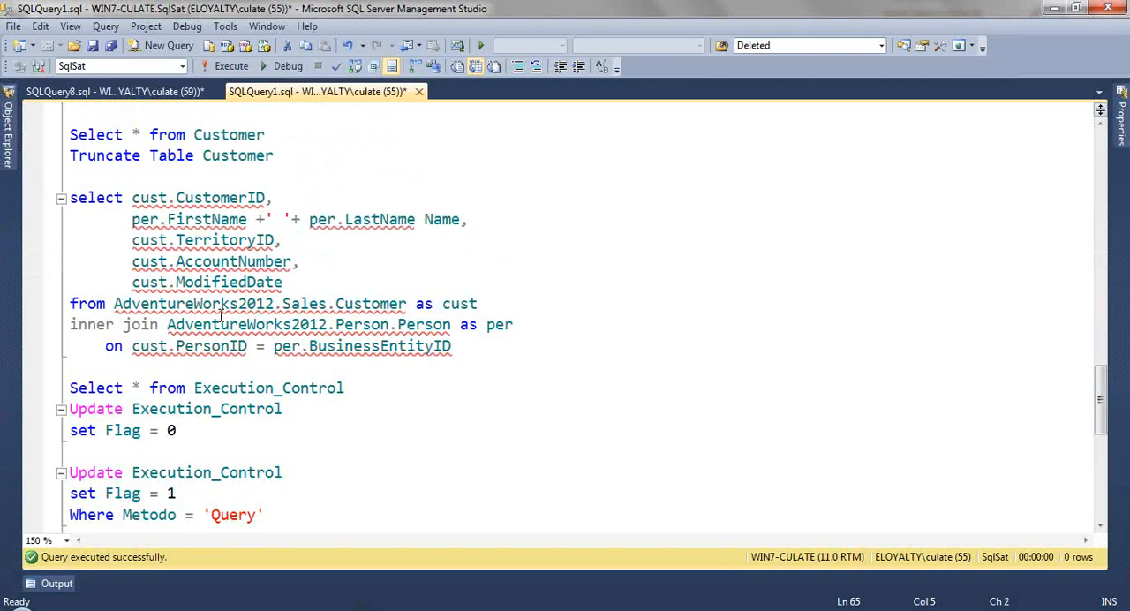
scroll(220, 316, down, 2)
drag(212, 309, 71, 283)
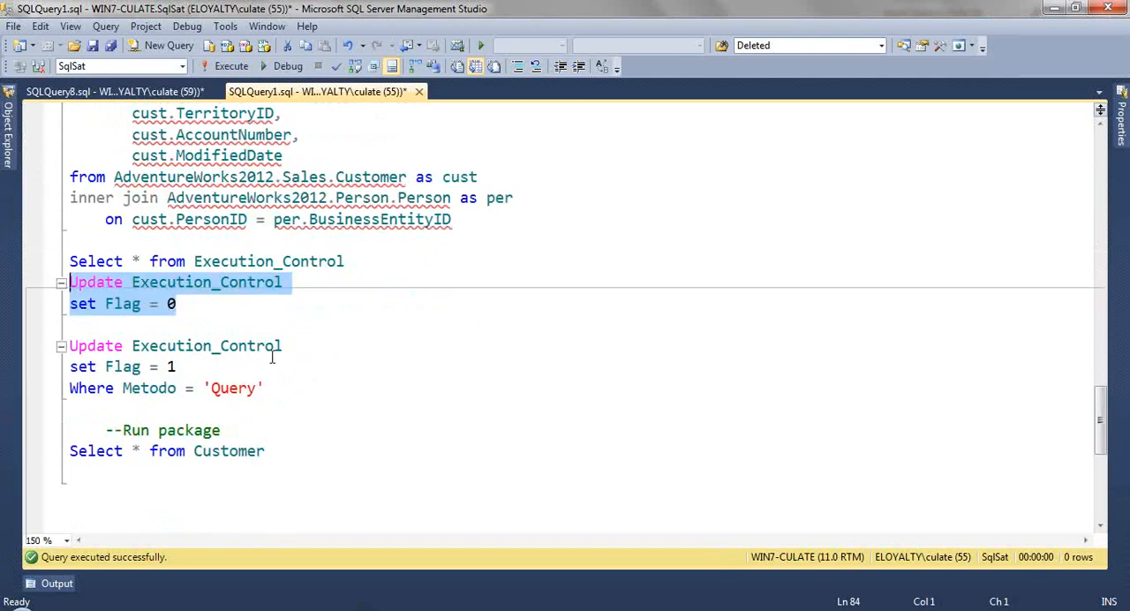
key(F5)
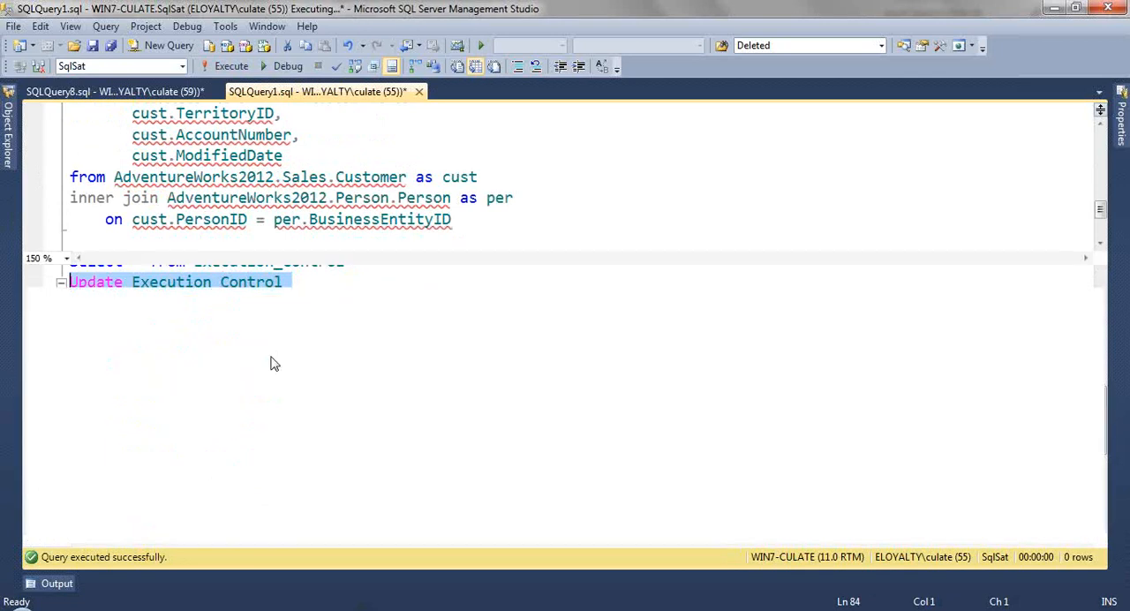
Step: Switch to Visual Studio and check the precedence constraint expression from Choose_Path to the Customer container without changing it
key(alt+Tab)
click(318, 209)
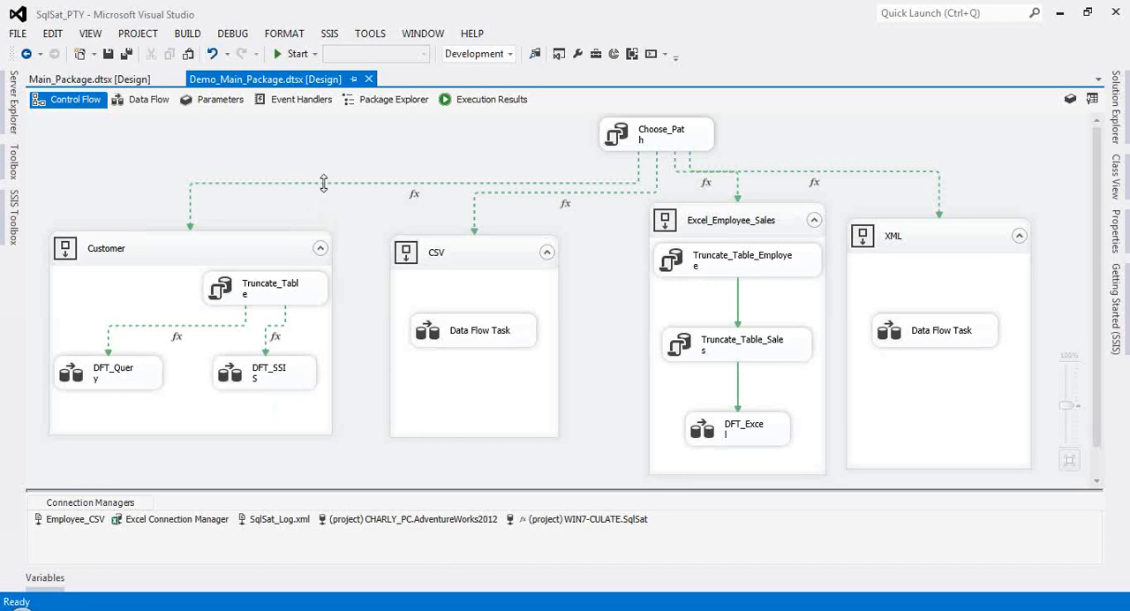
click(321, 184)
right_click(323, 185)
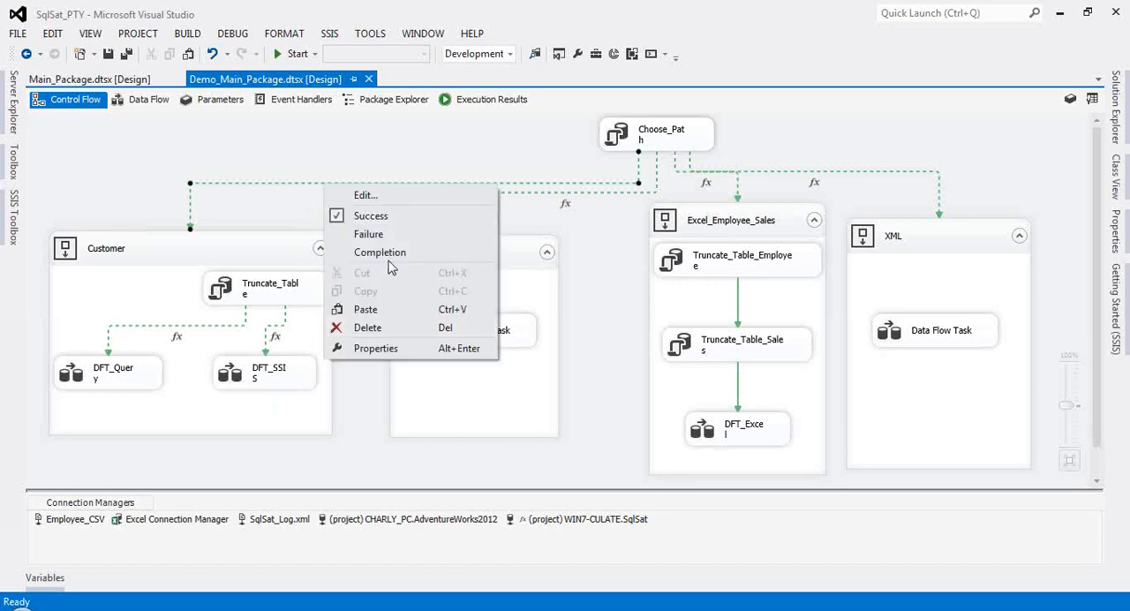
click(377, 196)
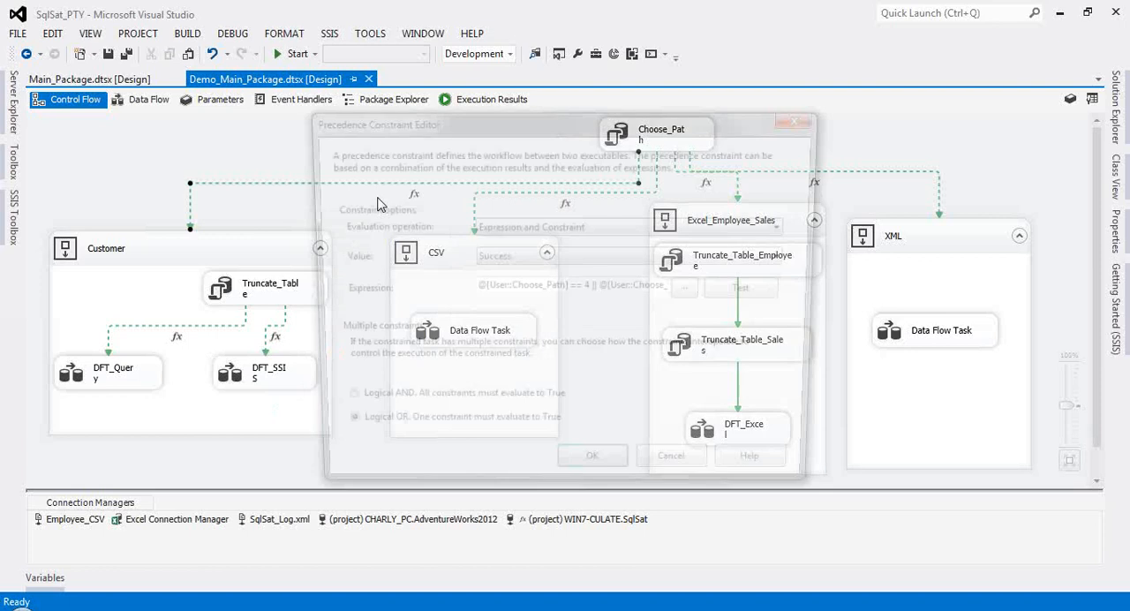
drag(635, 288, 705, 290)
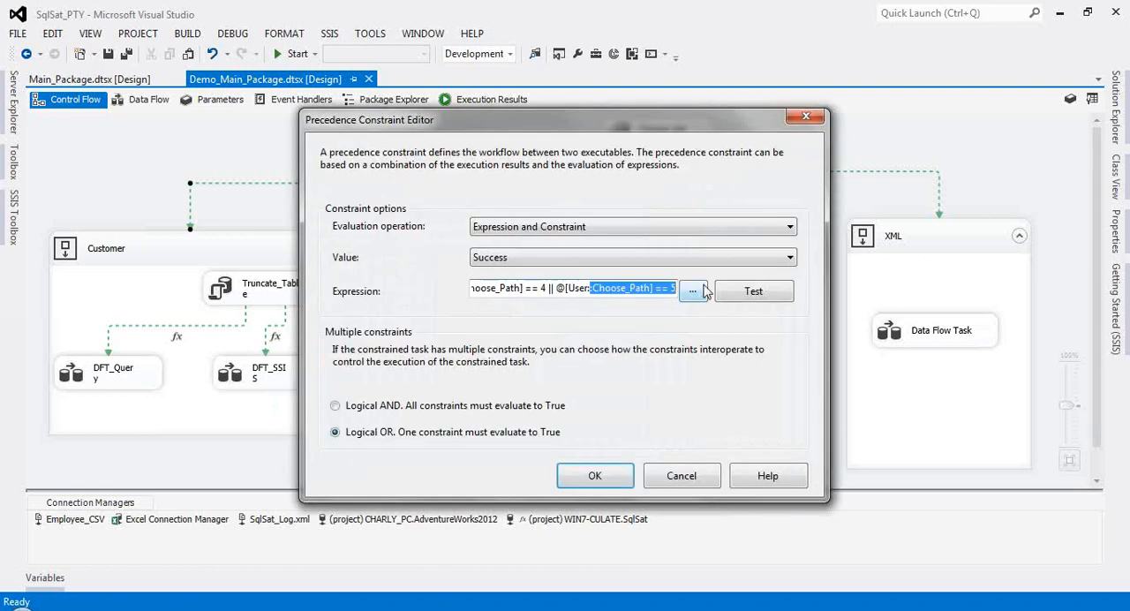
click(700, 476)
click(239, 327)
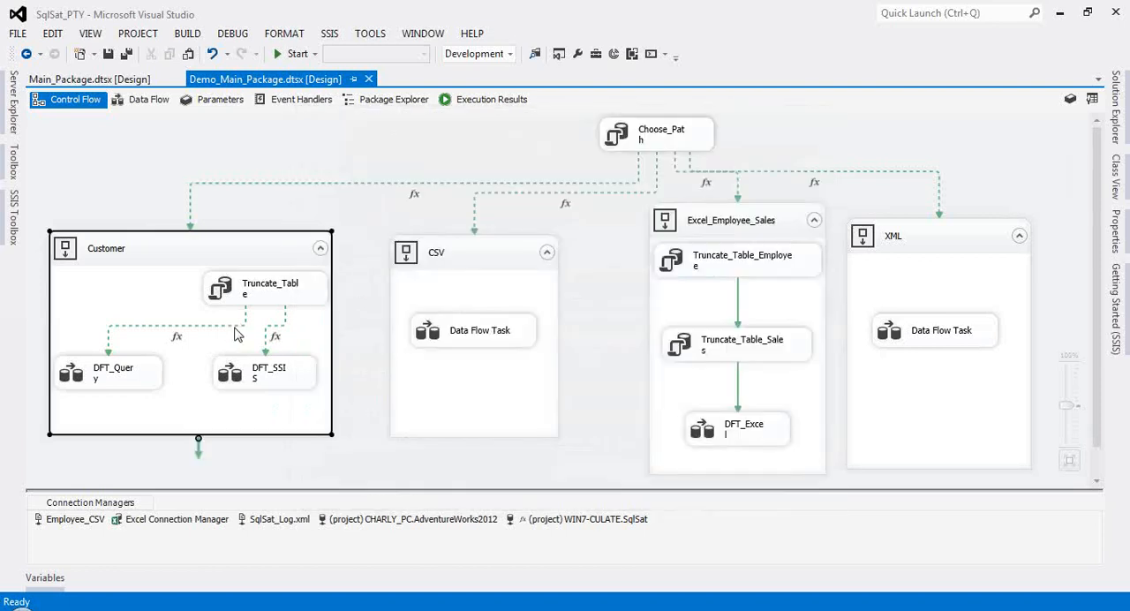
click(258, 299)
click(234, 330)
click(230, 327)
right_click(230, 333)
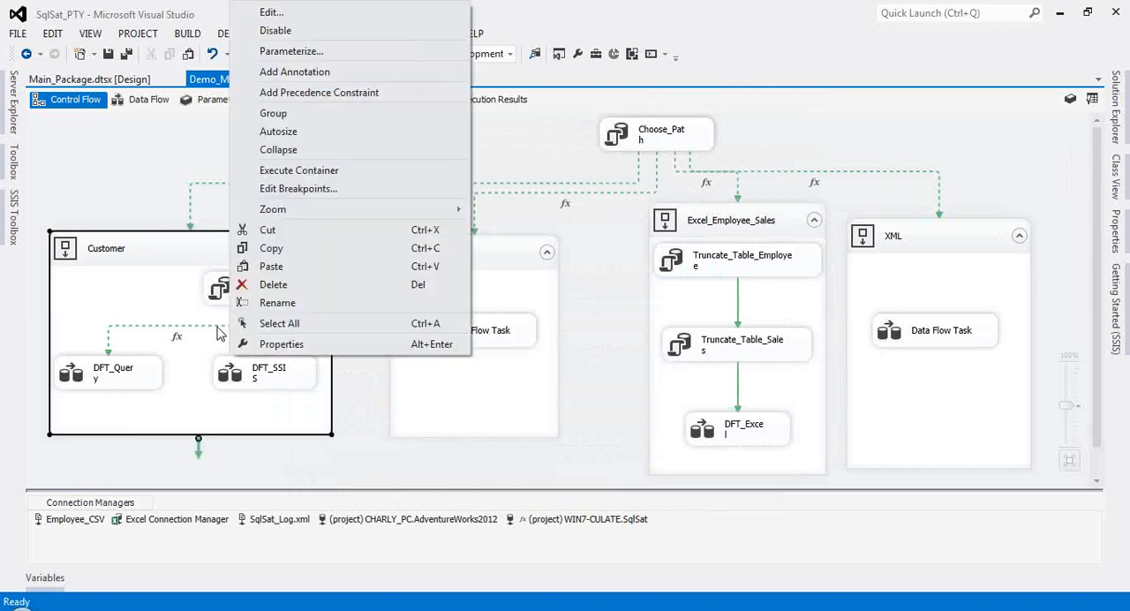
click(203, 328)
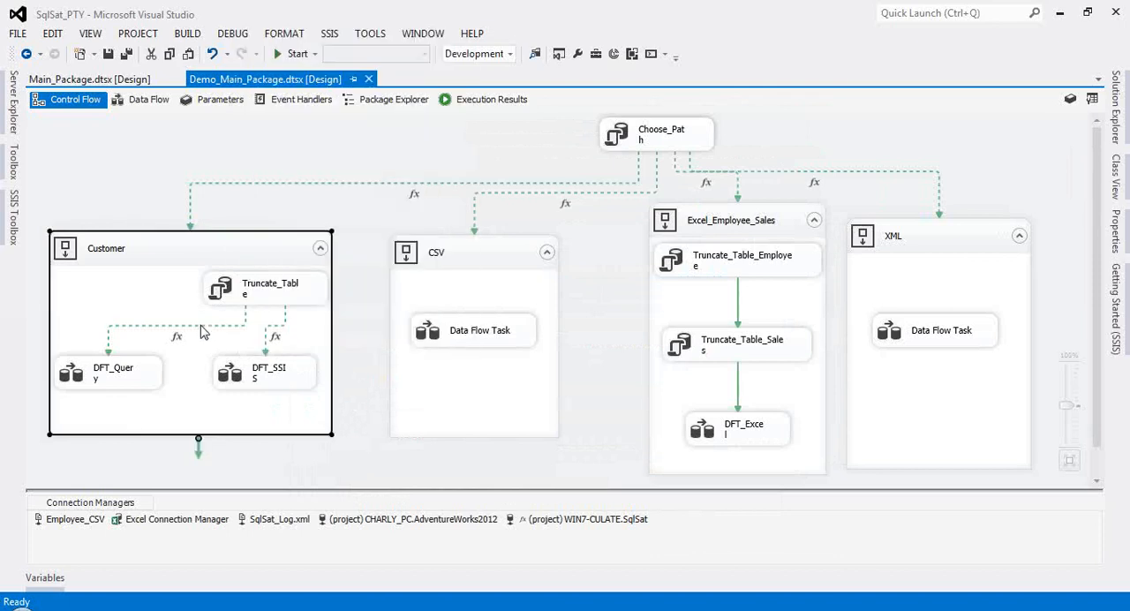
Step: Check the precedence constraint expressions from Truncate_Table to DFT_SSIS and to DFT_Query without changing them
click(265, 350)
right_click(265, 352)
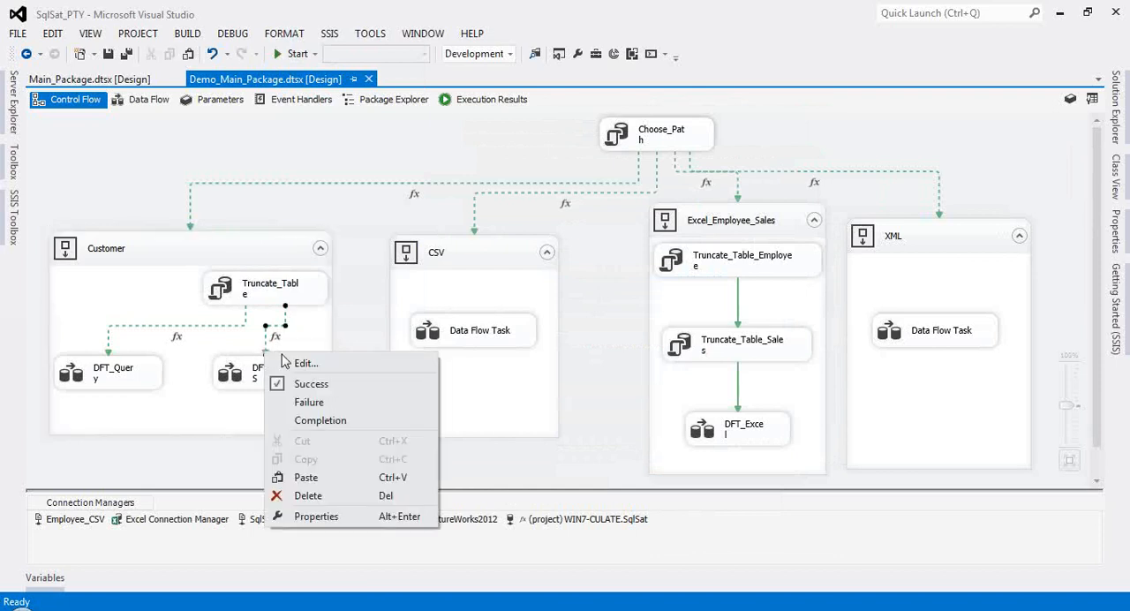
click(300, 368)
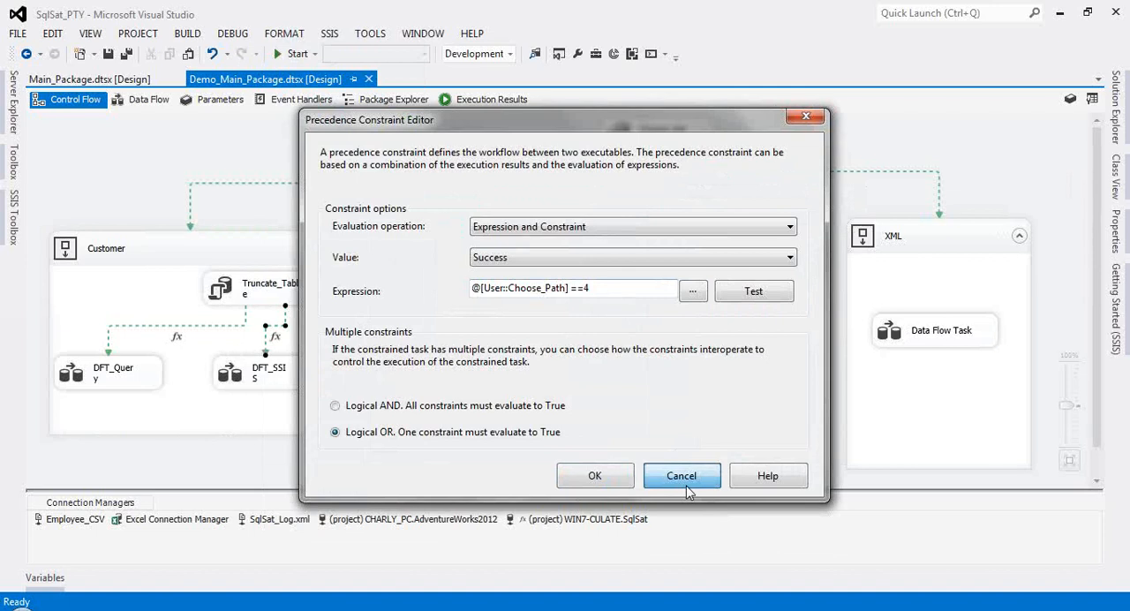
click(688, 490)
click(108, 353)
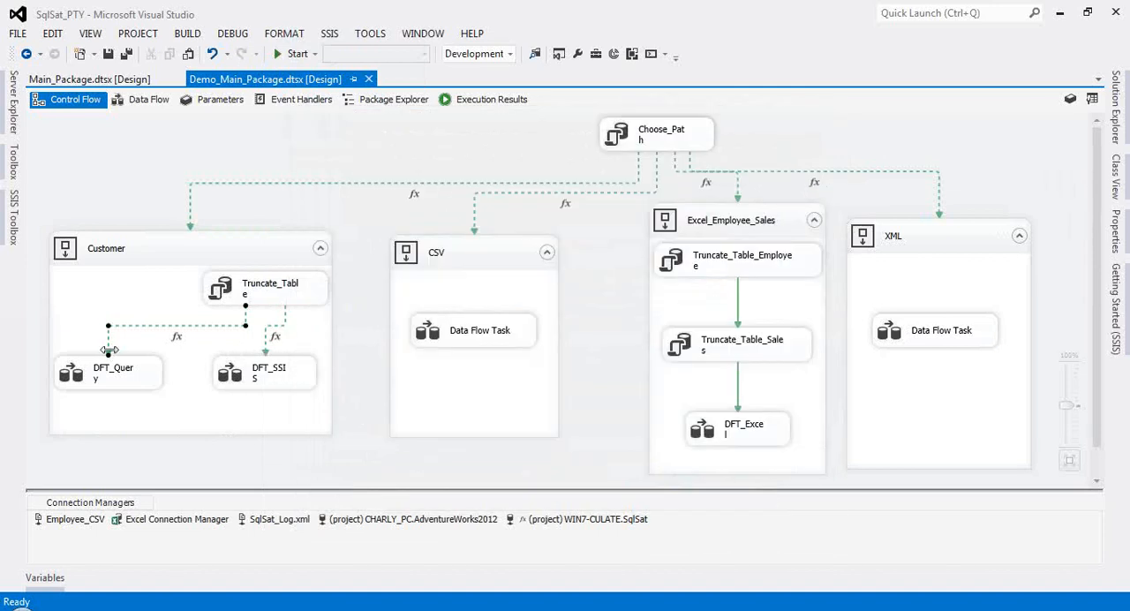
right_click(110, 353)
click(146, 368)
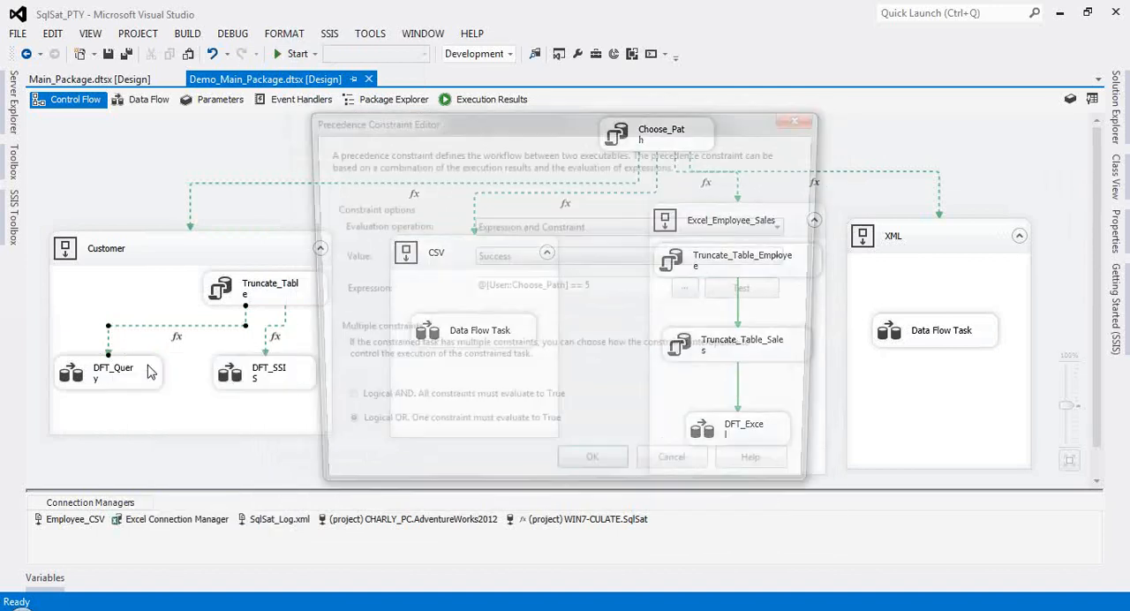
click(681, 477)
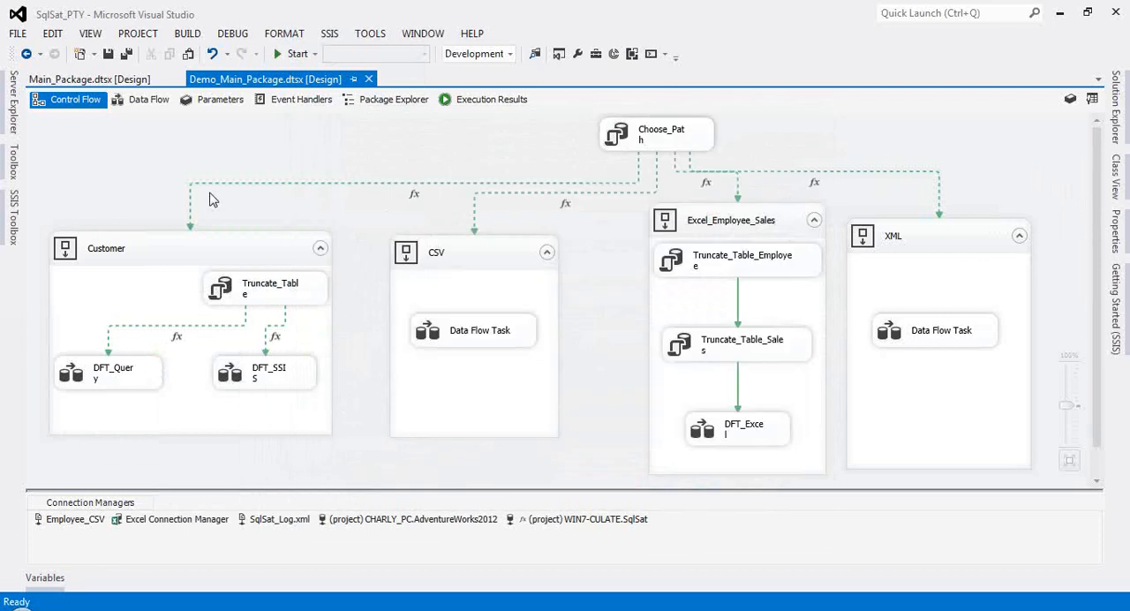
Step: Run the package with the Query flag set and return to design mode
click(279, 53)
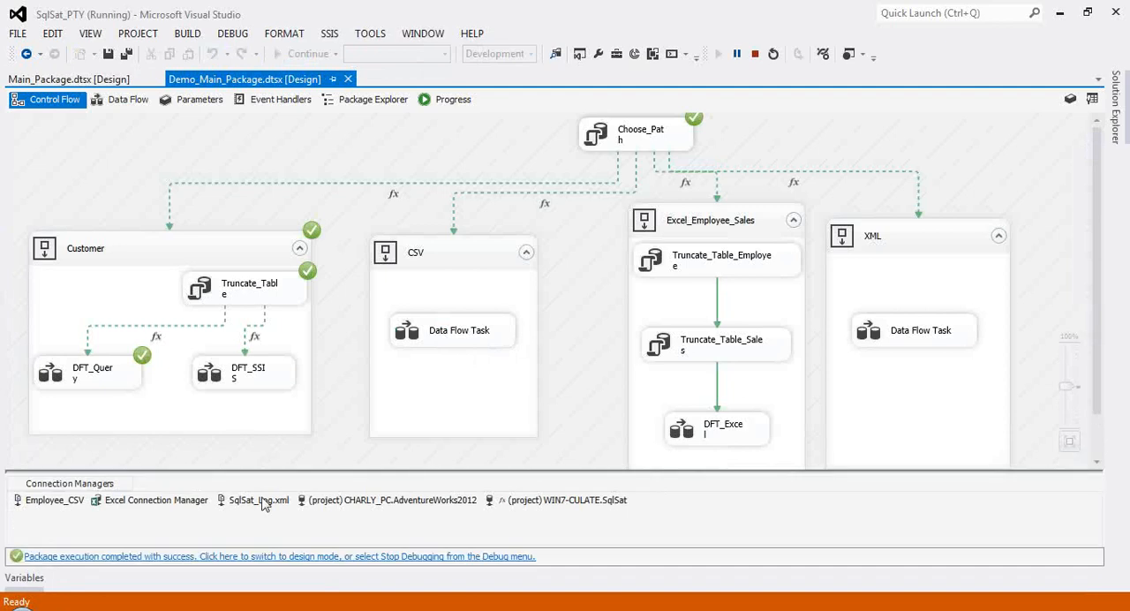
click(288, 560)
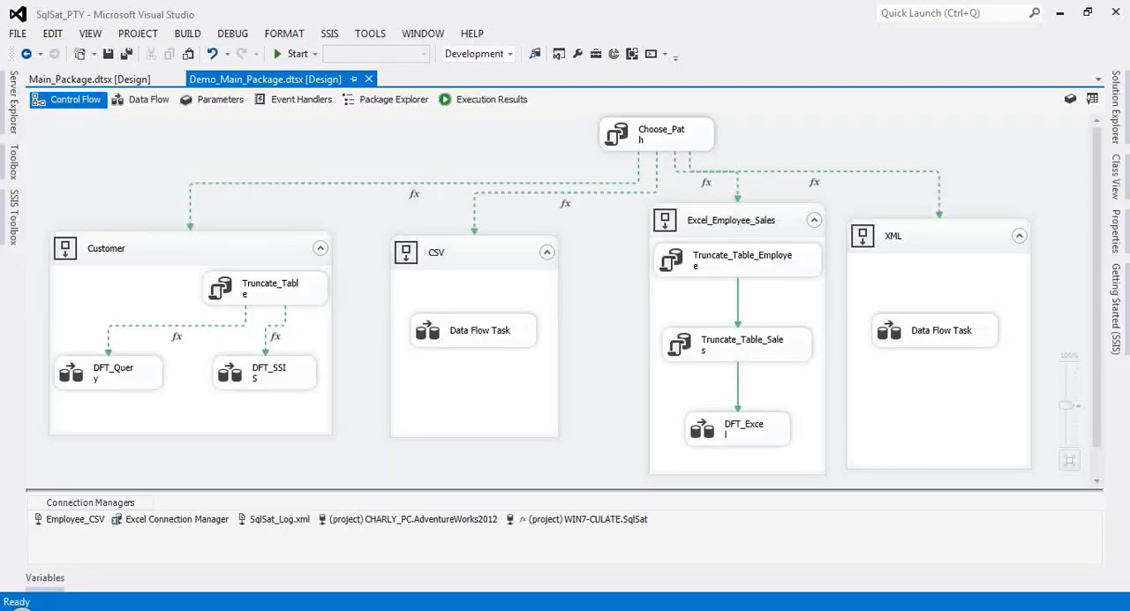
Step: Switch to SQL Server Management Studio, query the Customer table after the package run, and hide the results
click(52, 458)
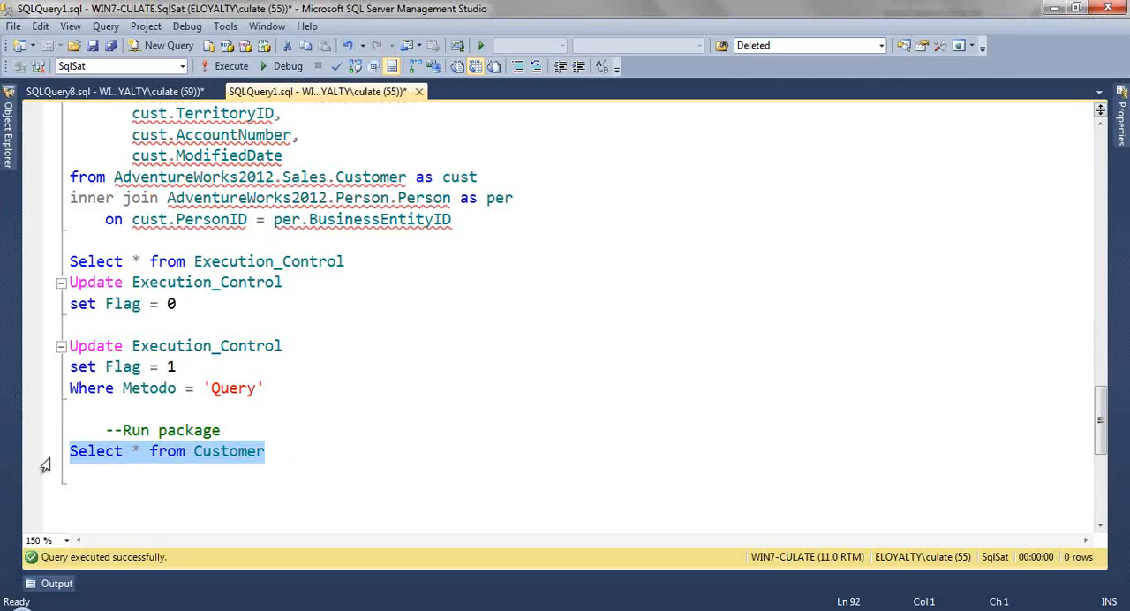
key(F5)
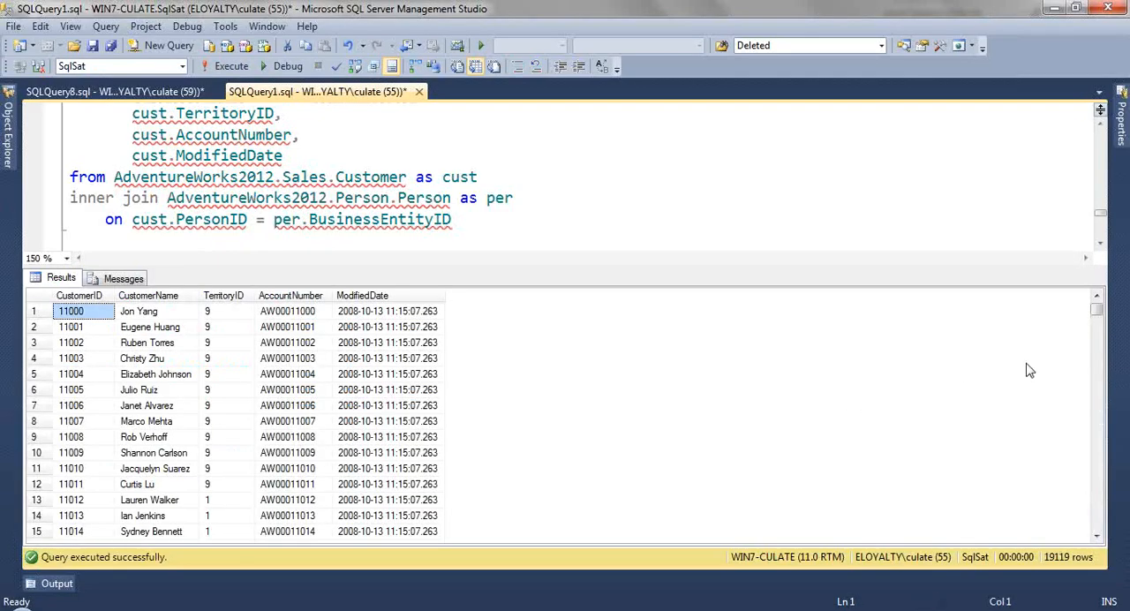
key(ctrl+r)
click(468, 334)
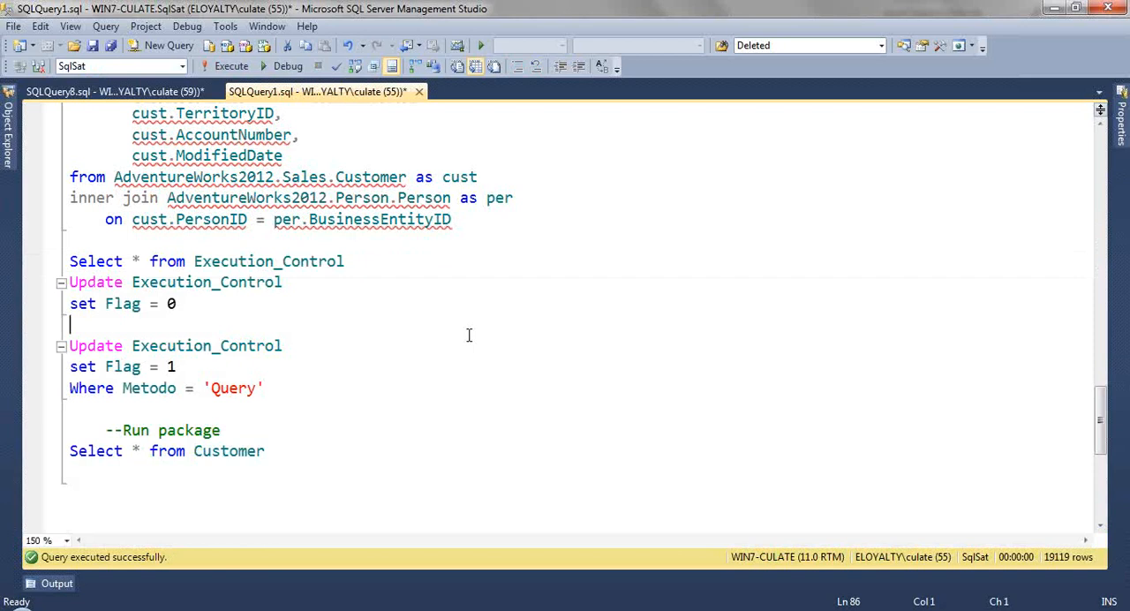
Step: Highlight the Customer join query, switch to Visual Studio, and compare it with the Customer_Select source's SQL command in DFT_Query without changing it
scroll(469, 334, up, 2)
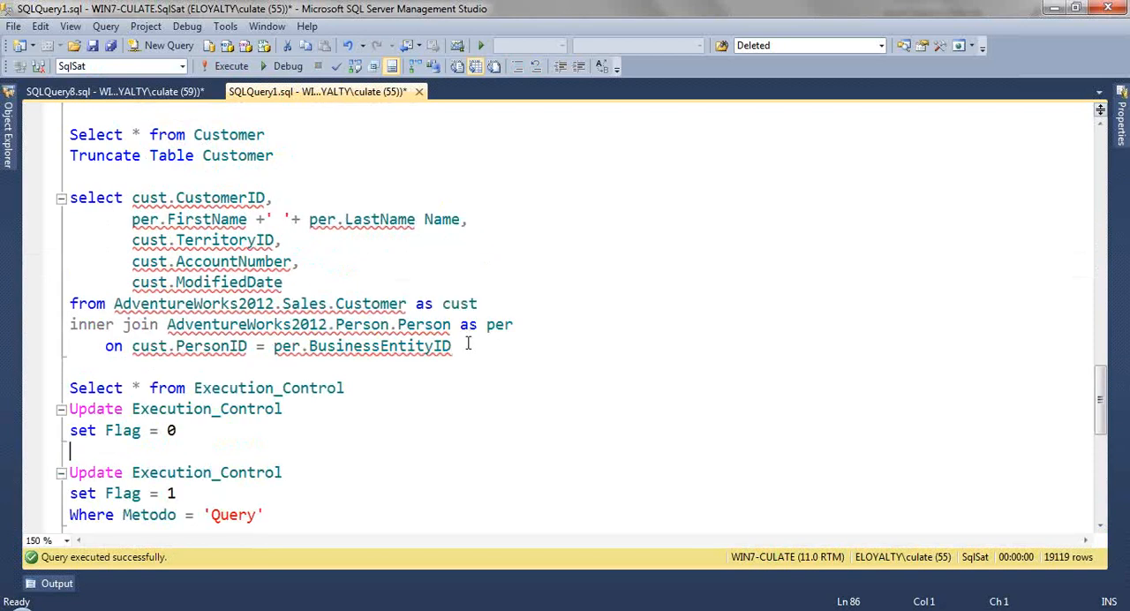
drag(469, 344, 66, 198)
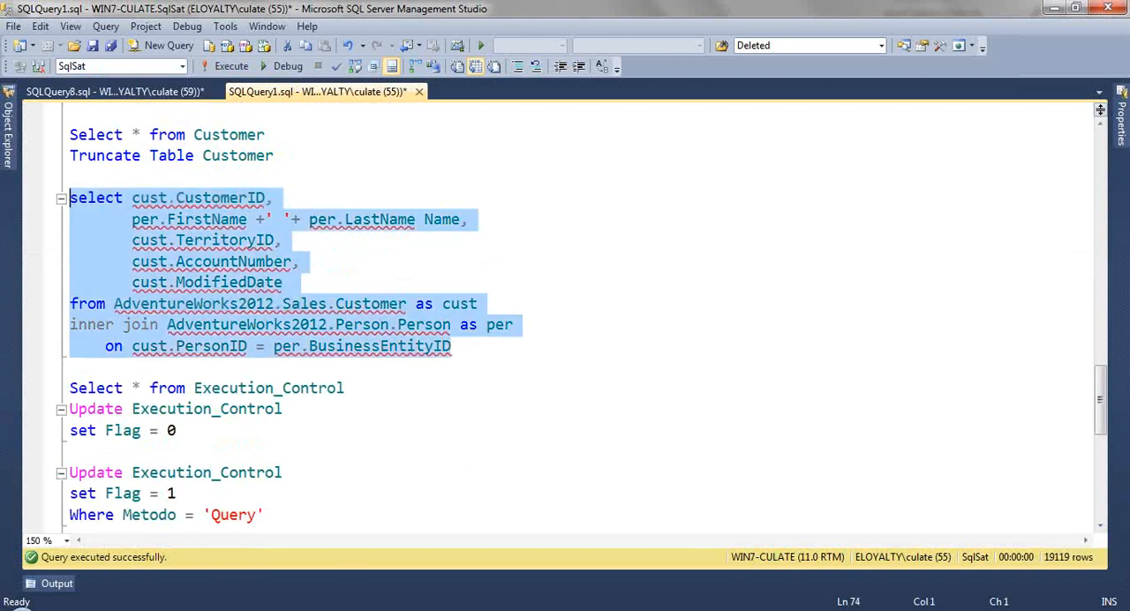
key(alt+Tab)
click(103, 380)
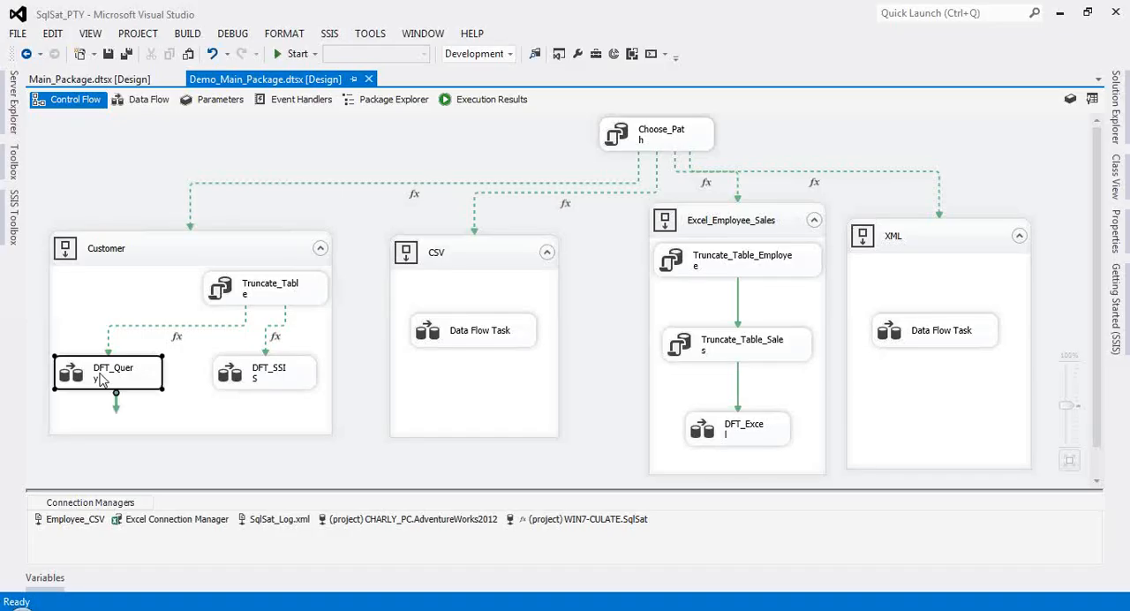
double_click(103, 380)
double_click(147, 205)
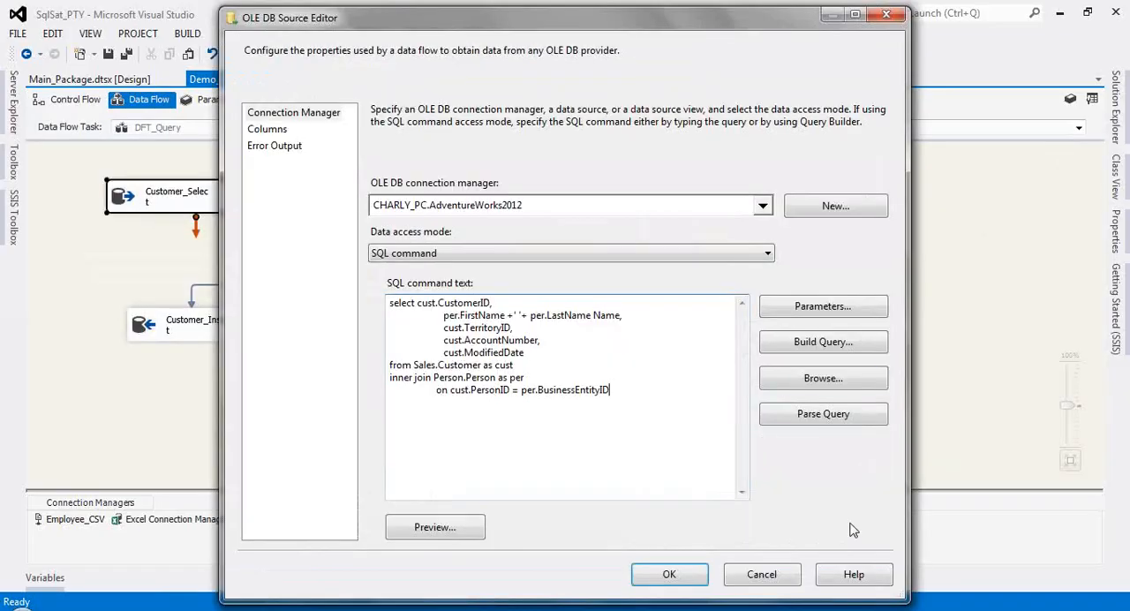
click(762, 576)
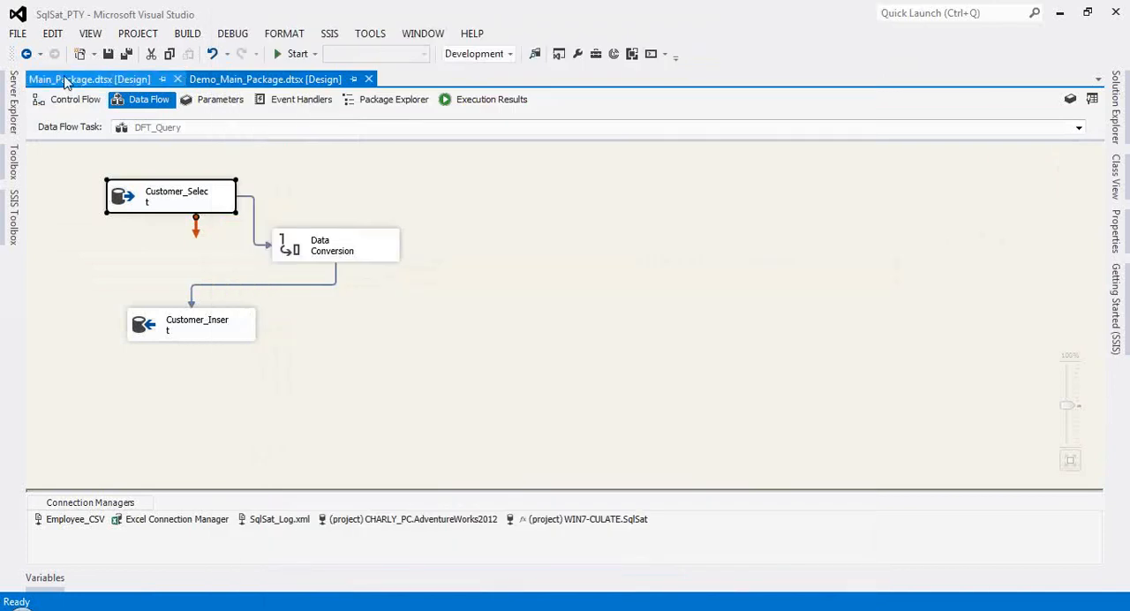
Step: Switch to the Iteration_DataBase project in the other Visual Studio window and disable Foreach Loop Container 1
click(64, 80)
click(267, 80)
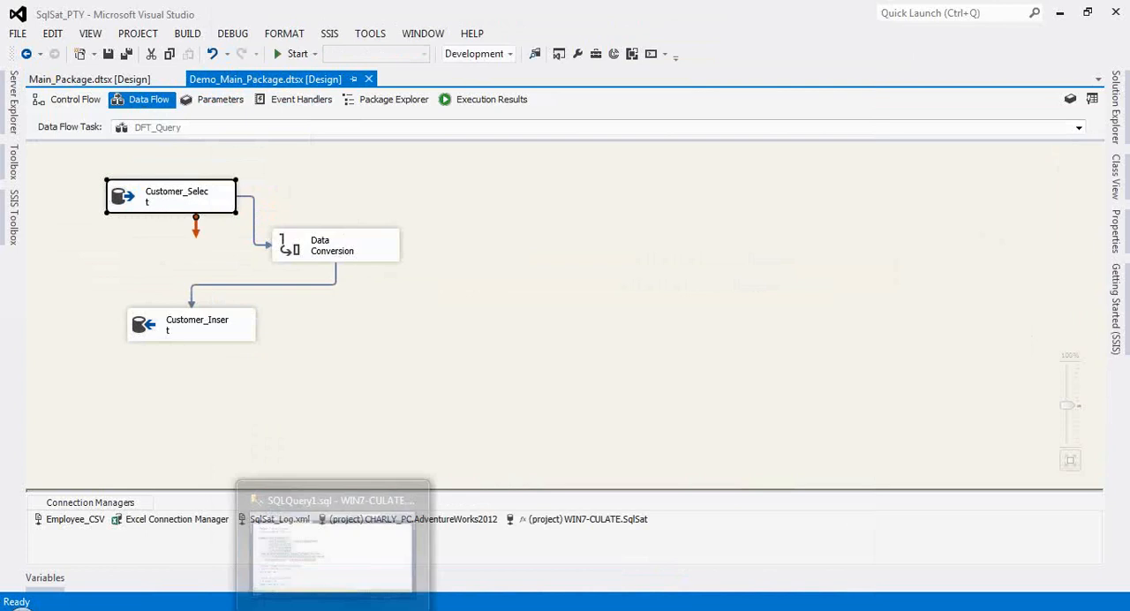
mouse_move(304, 609)
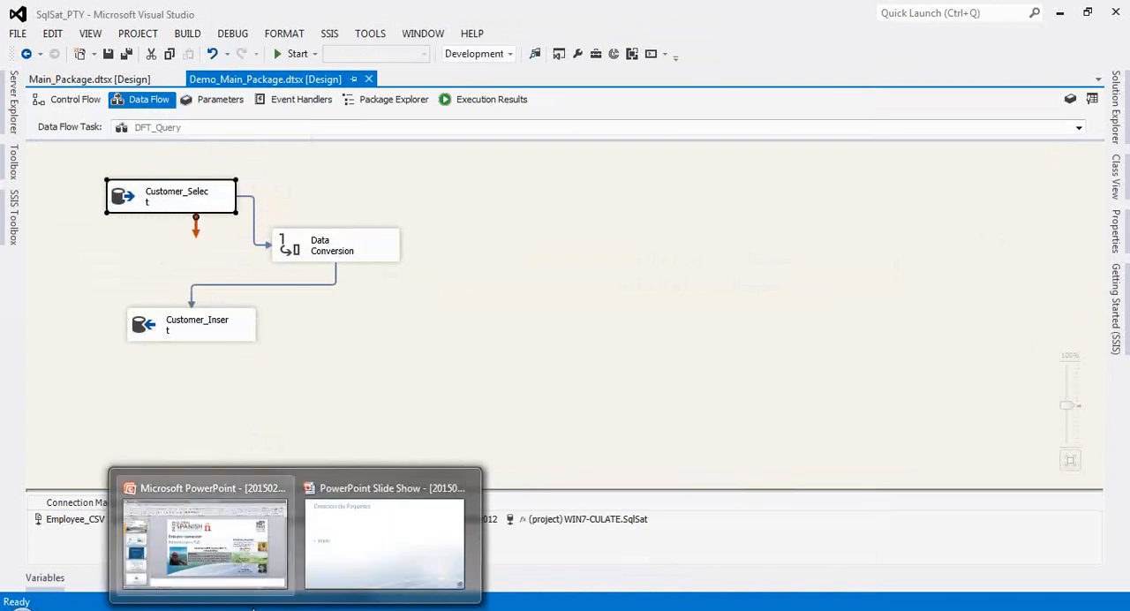
mouse_move(257, 609)
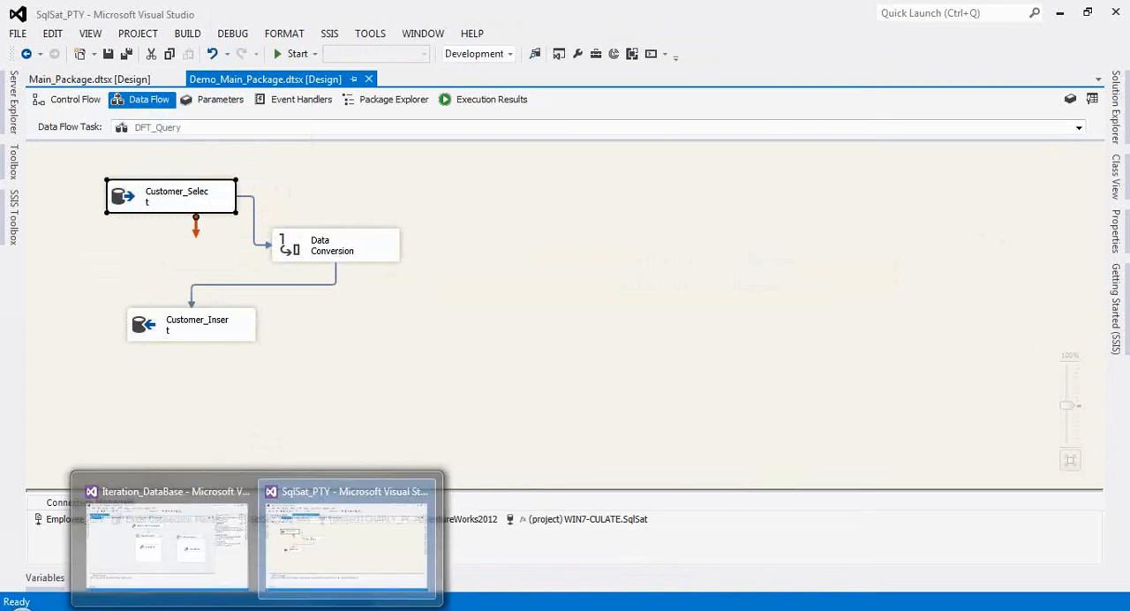
click(298, 554)
click(228, 557)
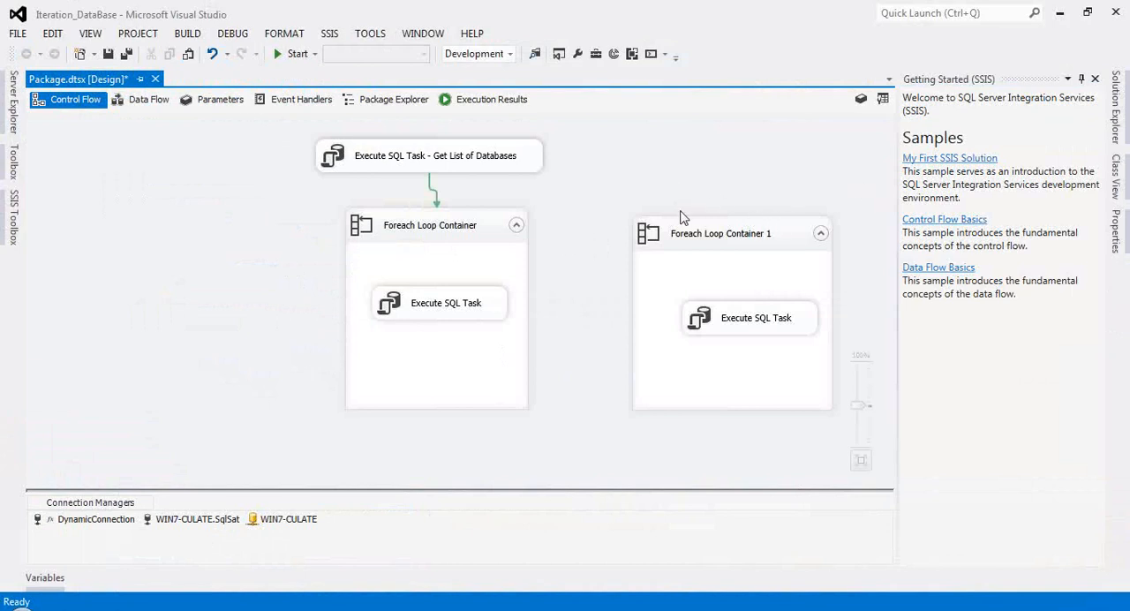
drag(615, 280, 742, 249)
right_click(742, 249)
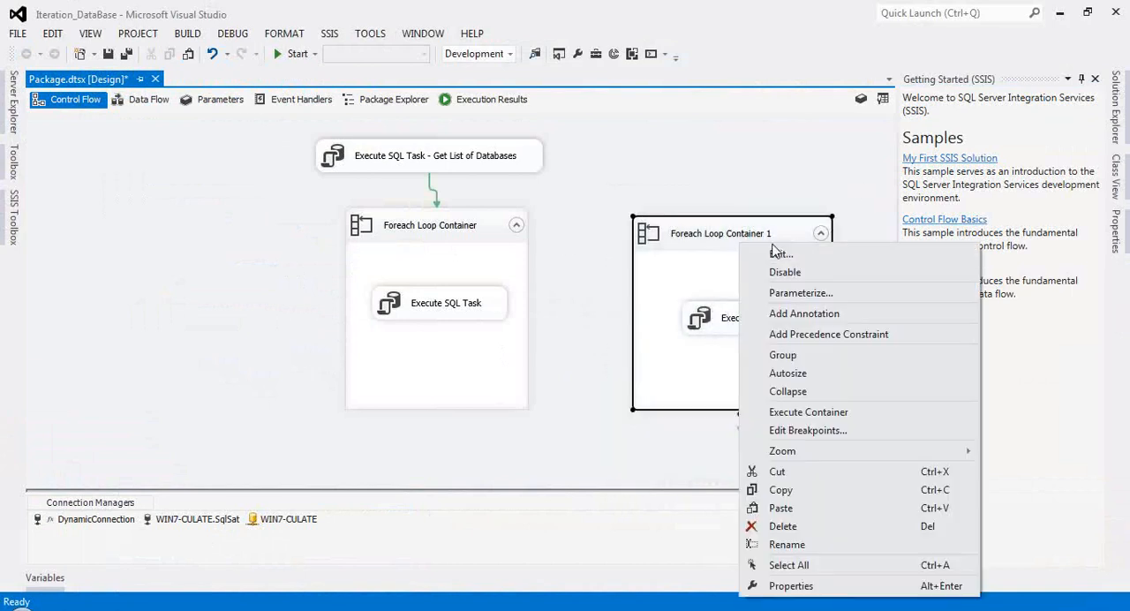
click(782, 266)
click(559, 257)
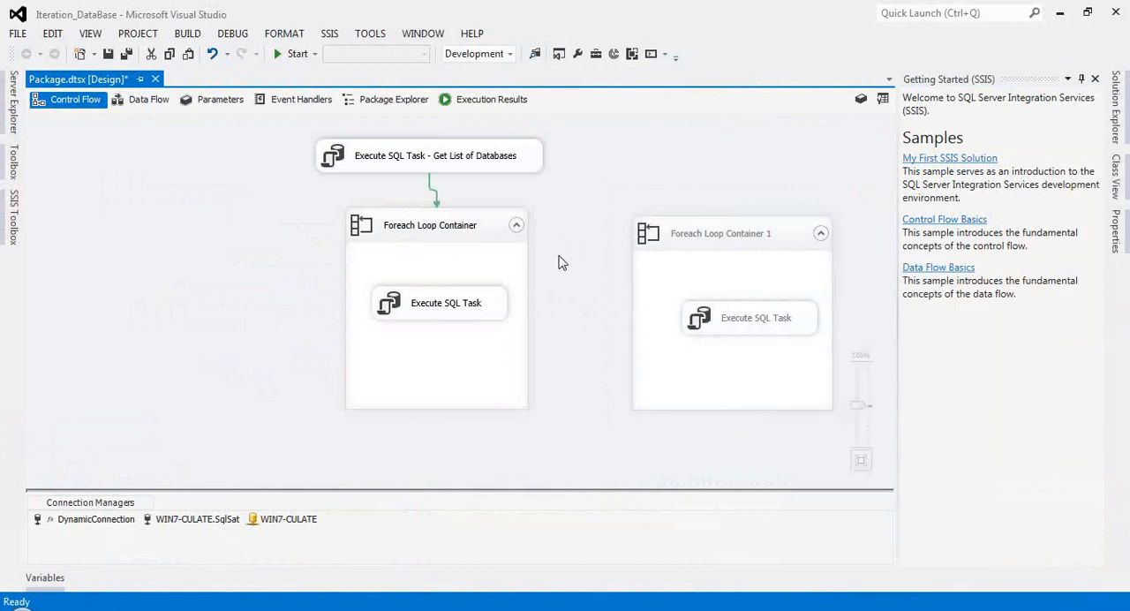
Step: Examine the SQL statement of the Get List of Databases task, including its database filters, without changing it
click(377, 166)
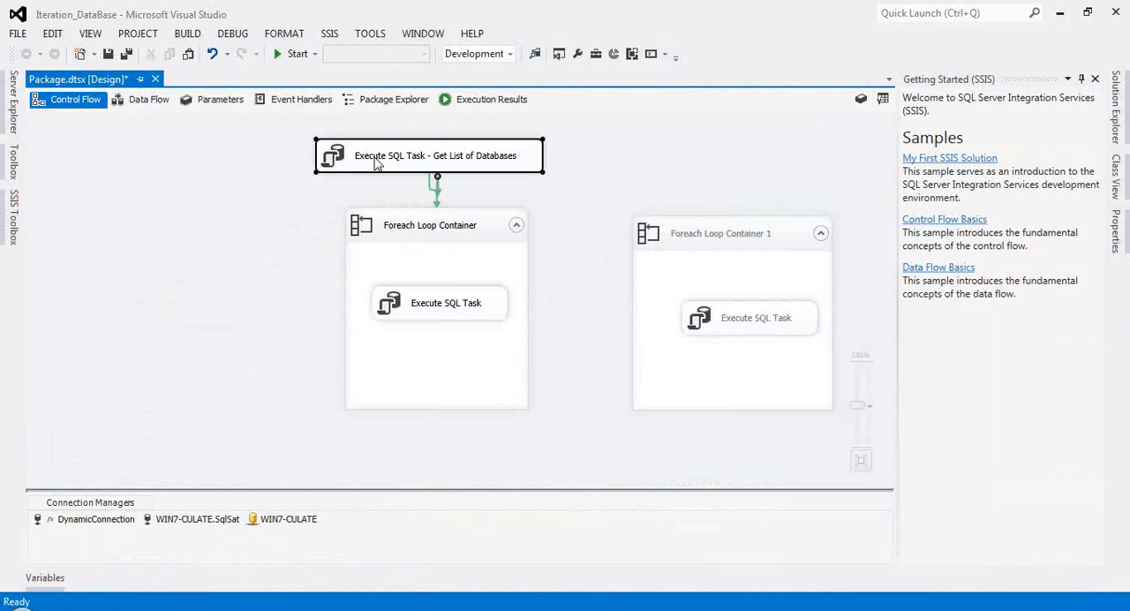
double_click(377, 164)
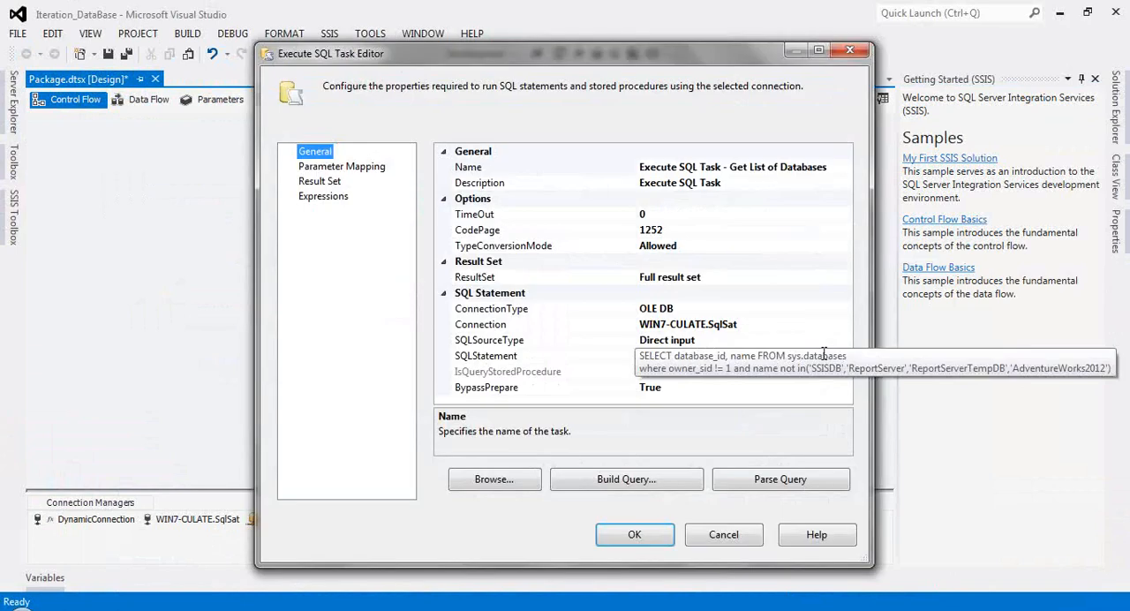
click(837, 356)
click(845, 357)
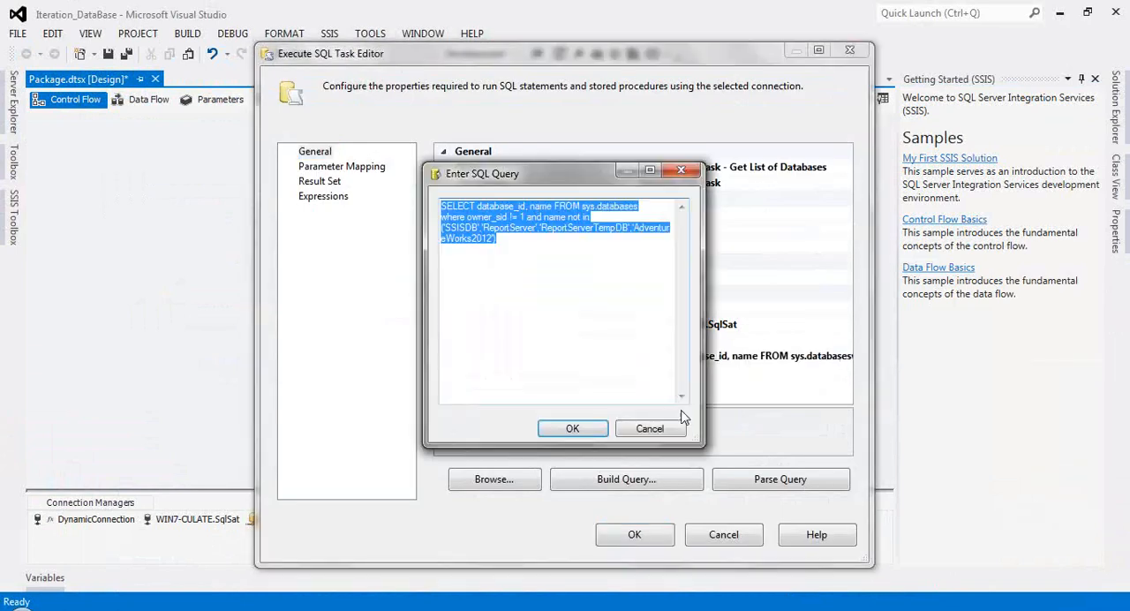
drag(697, 436, 777, 501)
drag(486, 206, 603, 207)
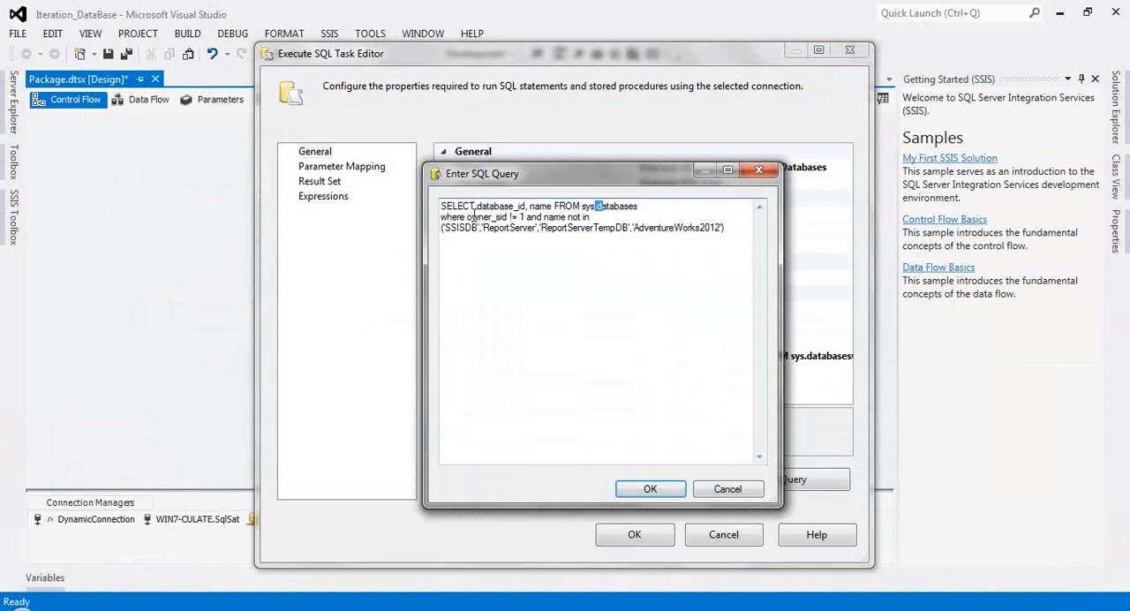
drag(474, 216, 542, 218)
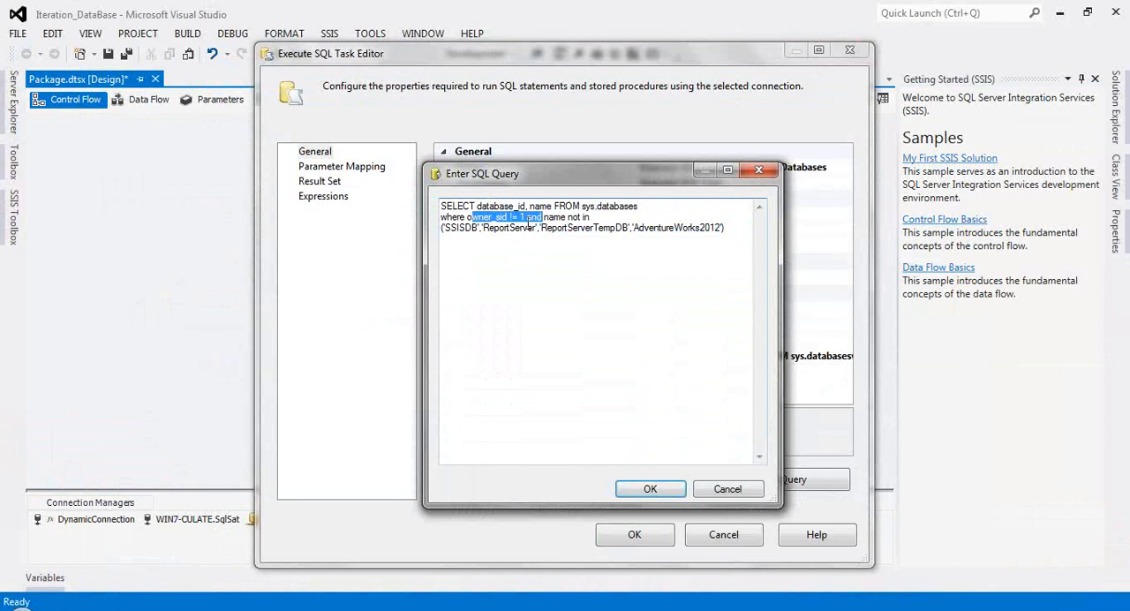
click(508, 243)
drag(457, 231, 711, 499)
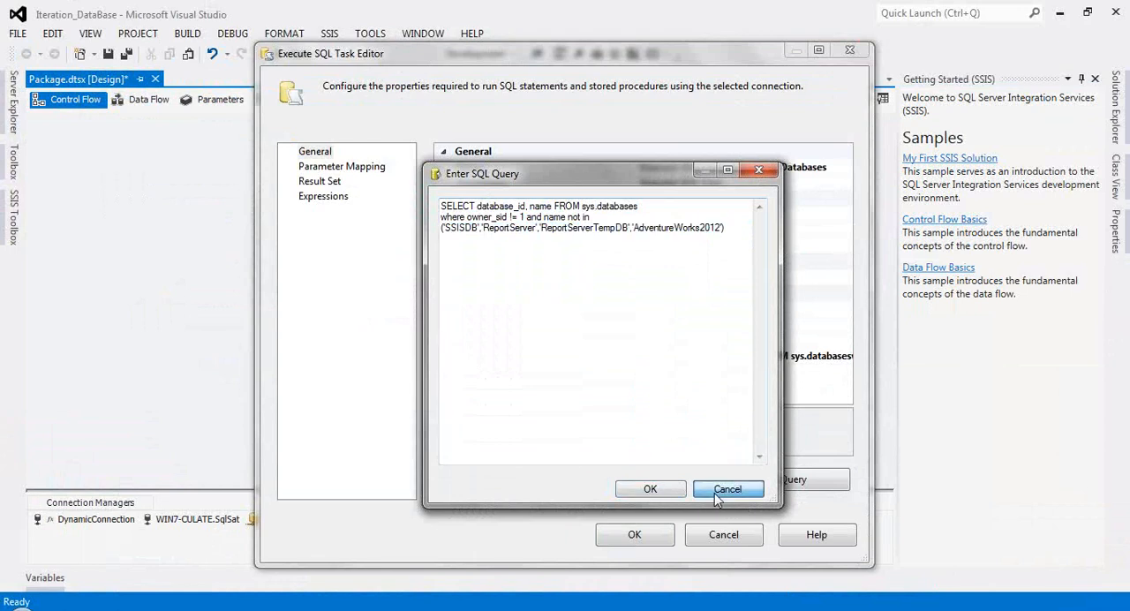
click(718, 490)
Step: Check the variable mapped to the Get List of Databases task's result set and close the editor without changes
click(320, 181)
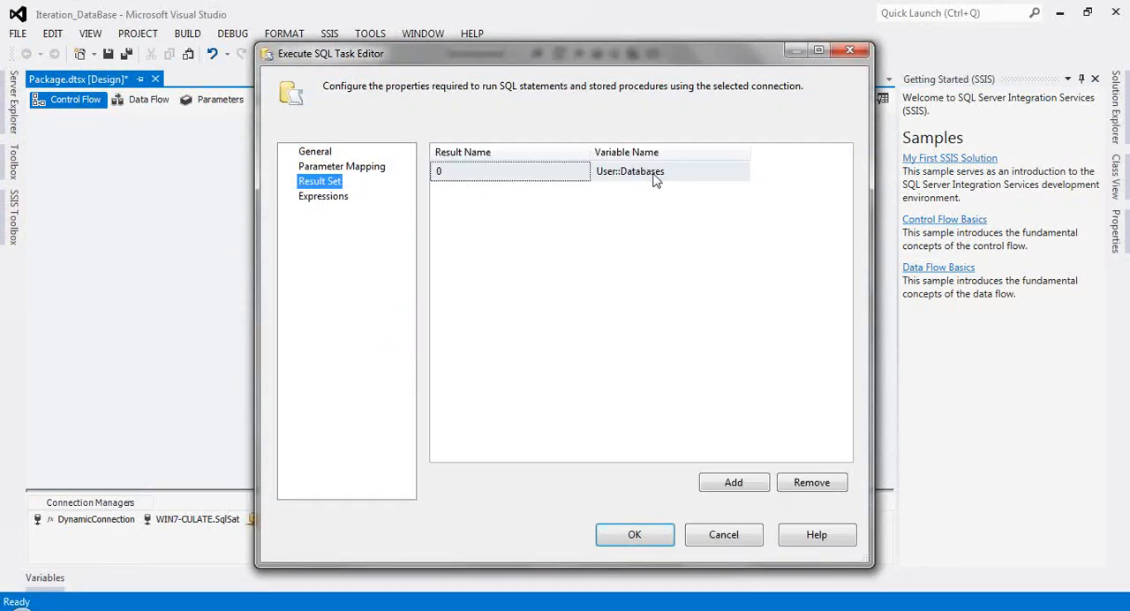
click(656, 179)
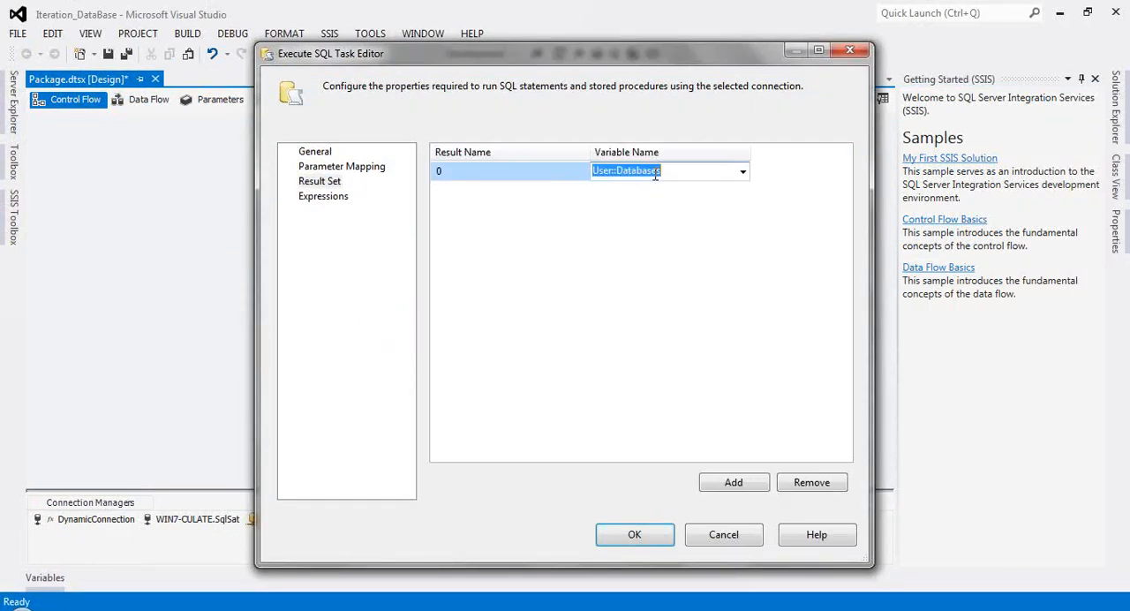
click(733, 536)
Step: Move the enabled Foreach Loop Container slightly down and to the left beneath the Get List of Databases task
click(394, 240)
mouse_move(392, 235)
mouse_down()
mouse_move(345, 246)
mouse_move(397, 227)
mouse_up()
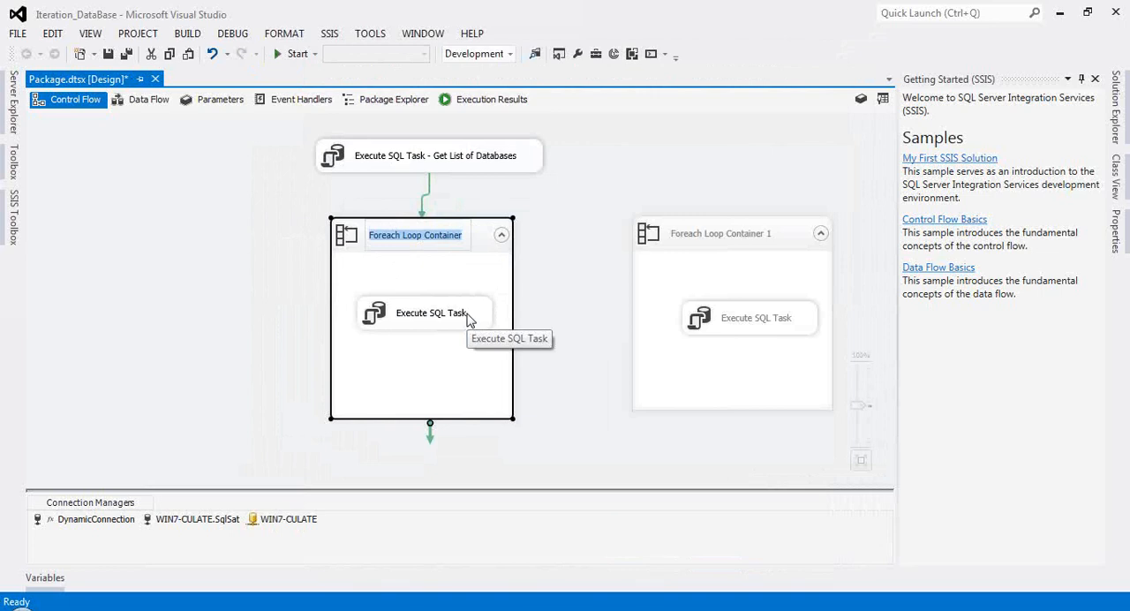
click(272, 297)
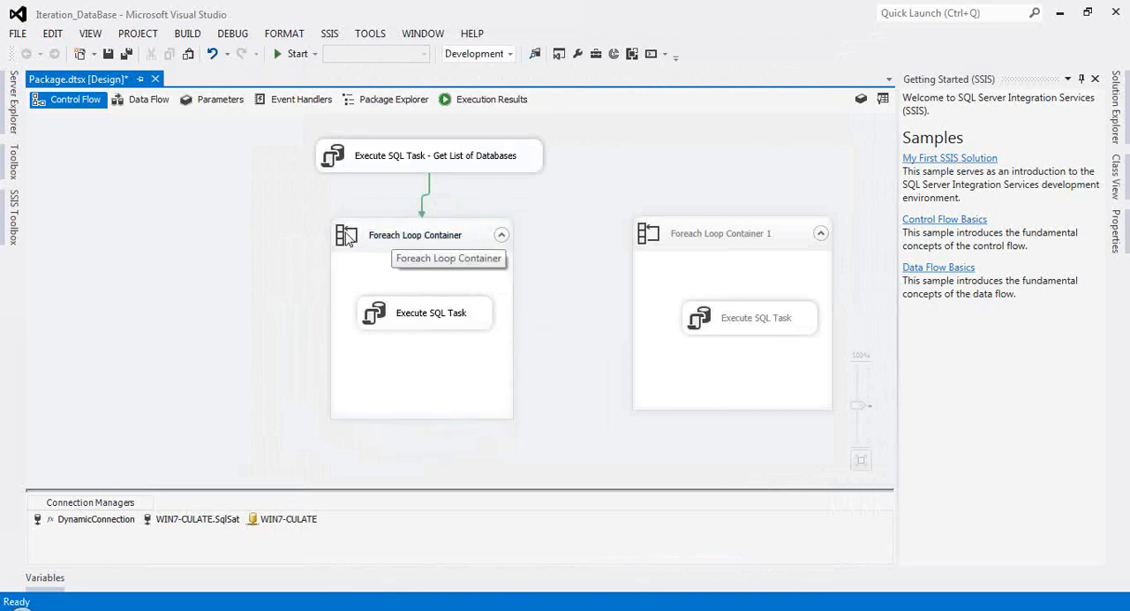
Step: Find the Foreach Loop Container among the available SSIS components, and review the existing loop's enumerator and ADO source variable without saving changes
click(10, 231)
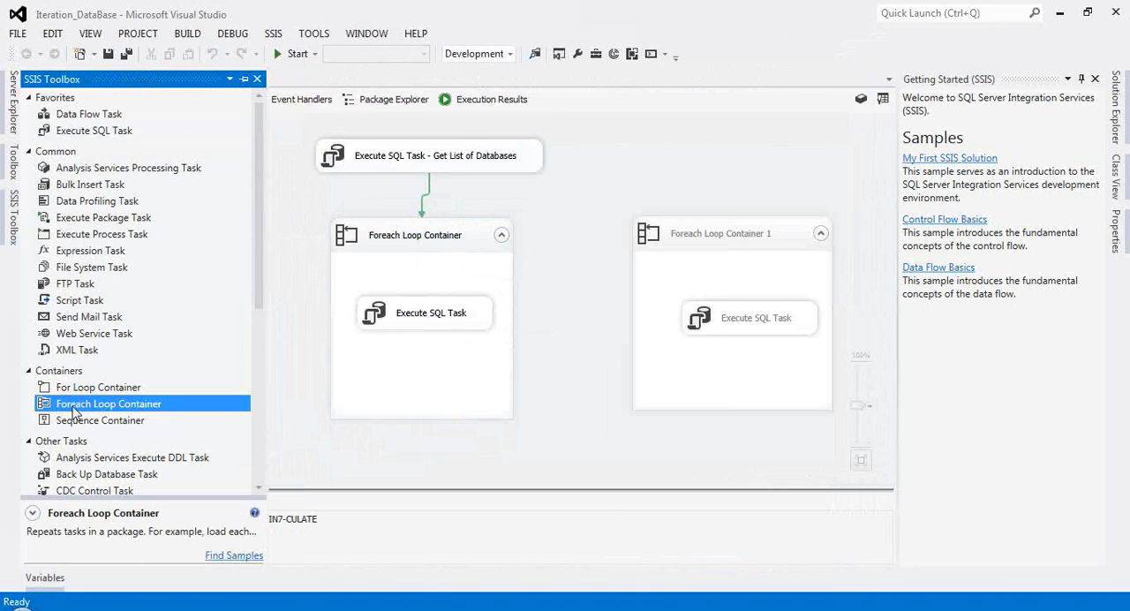
click(392, 246)
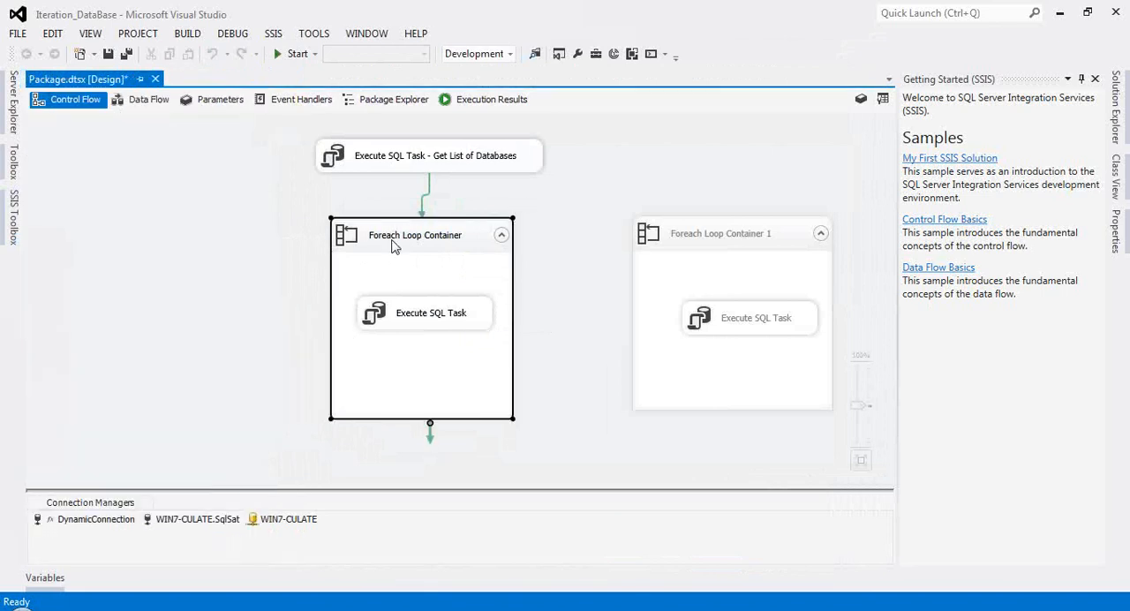
double_click(392, 245)
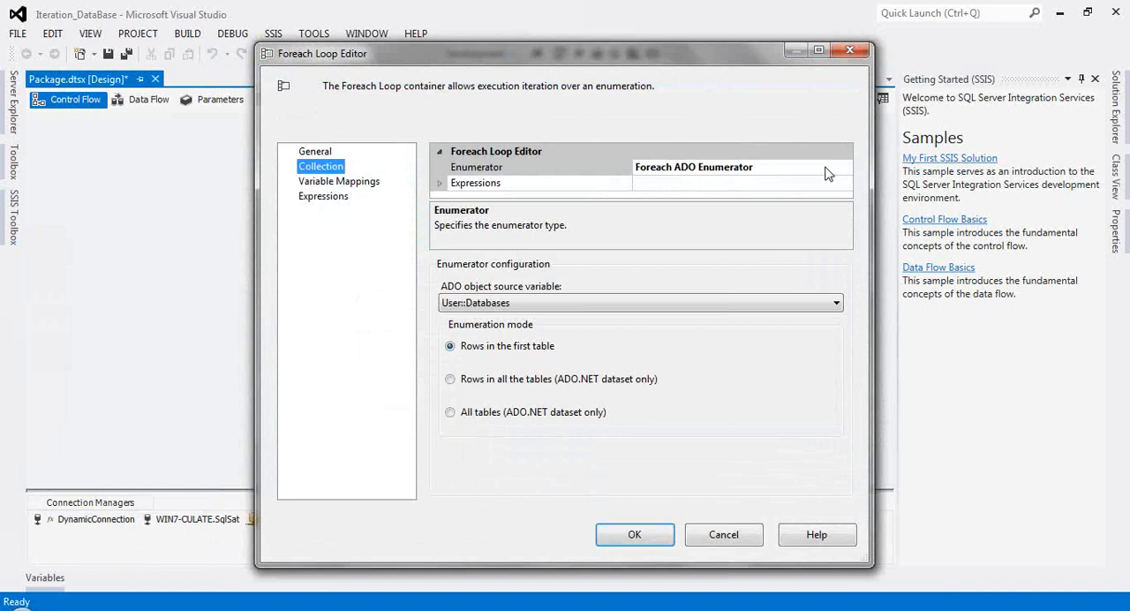
click(843, 168)
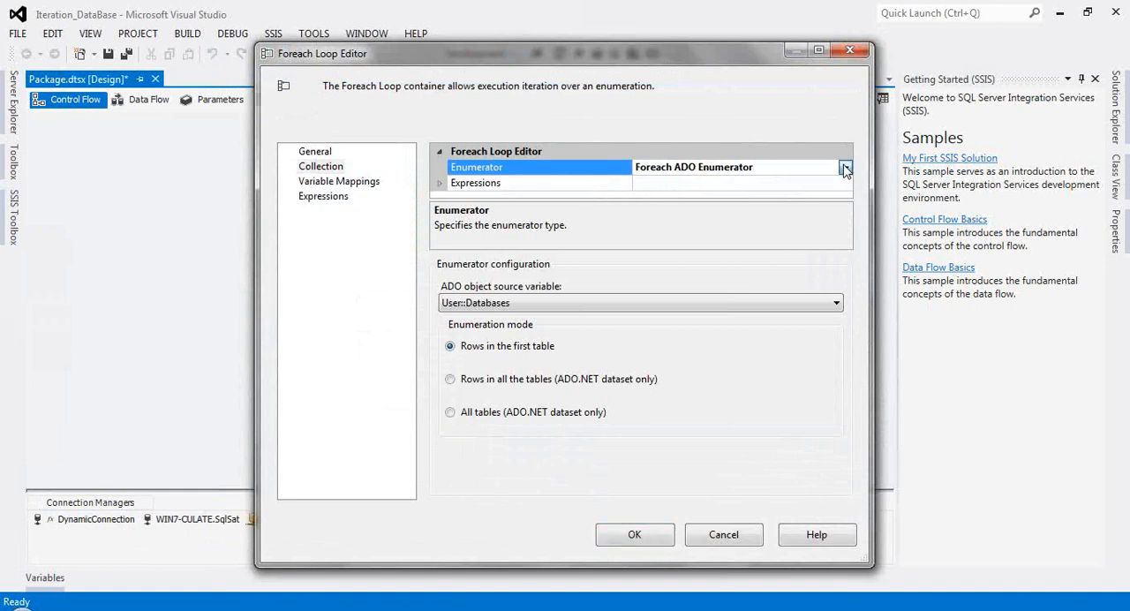
click(844, 168)
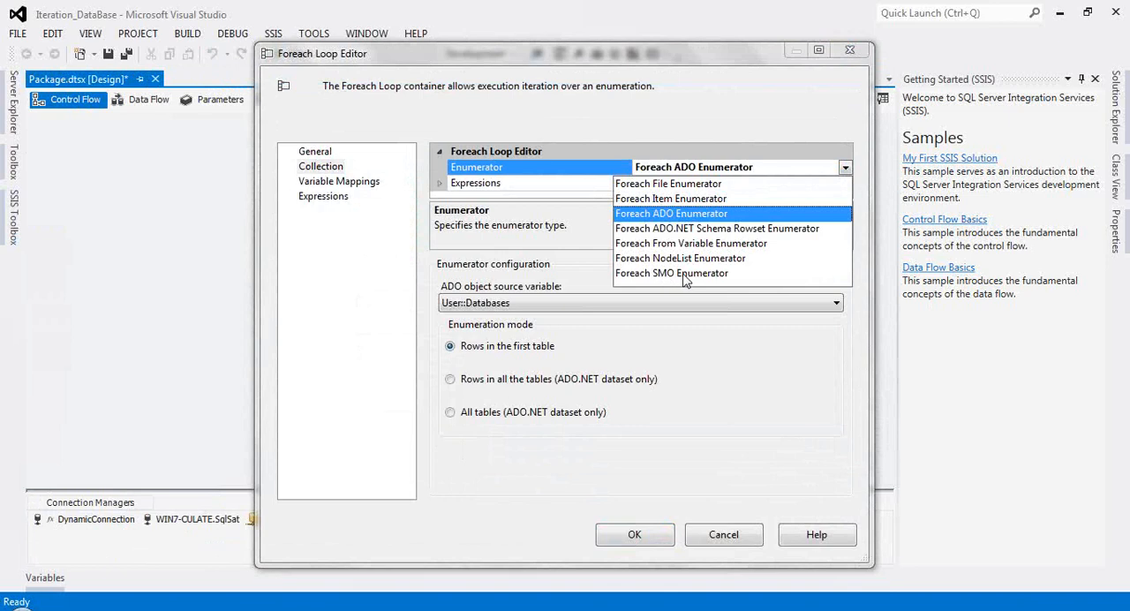
click(690, 217)
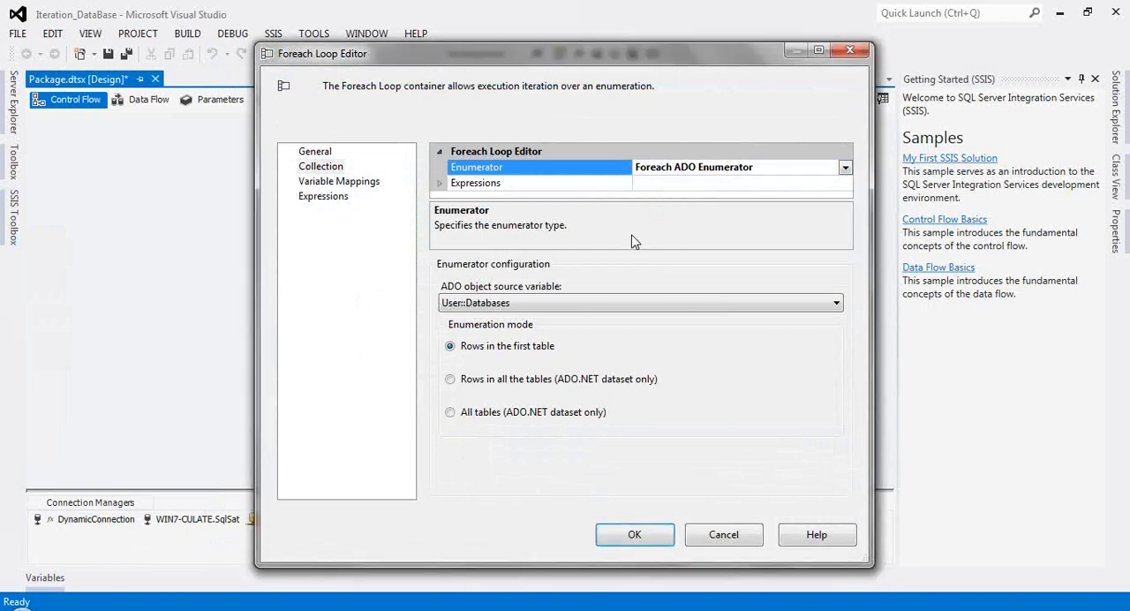
click(521, 304)
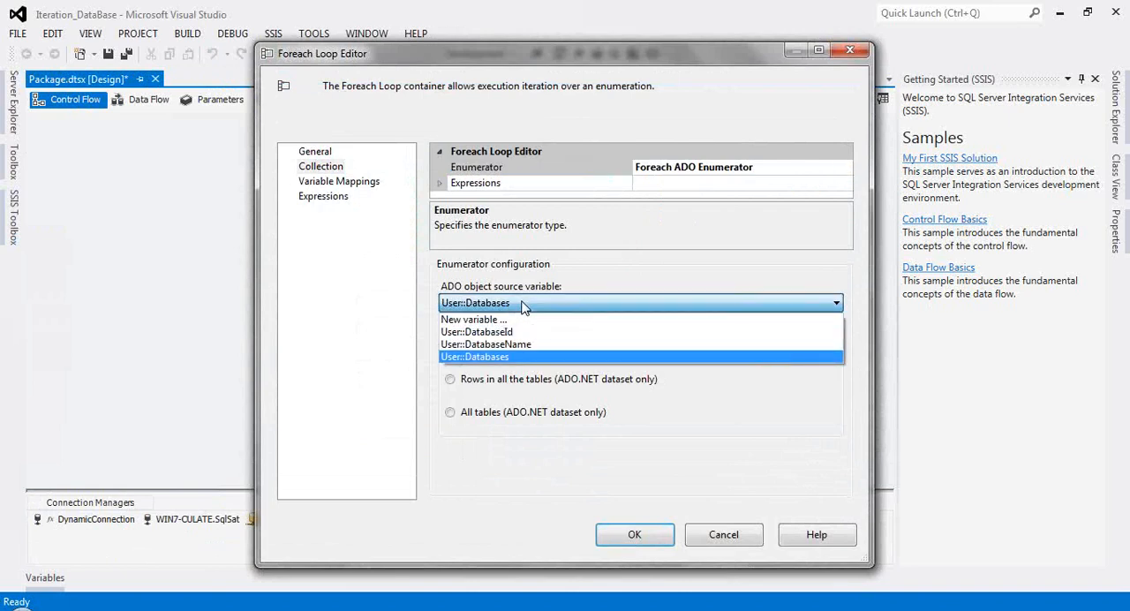
click(509, 359)
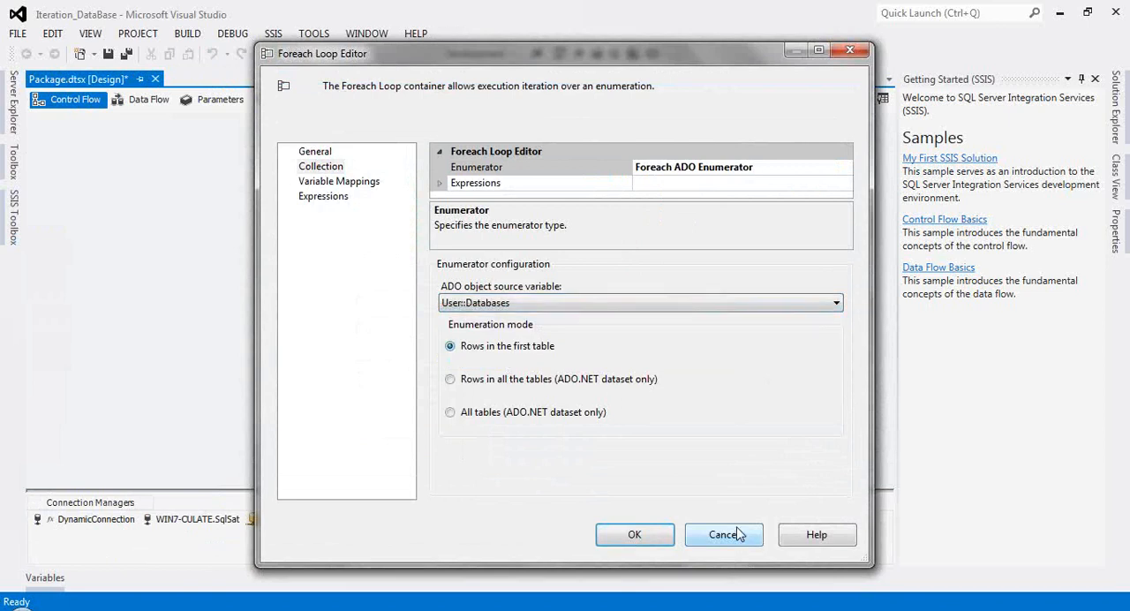
click(707, 535)
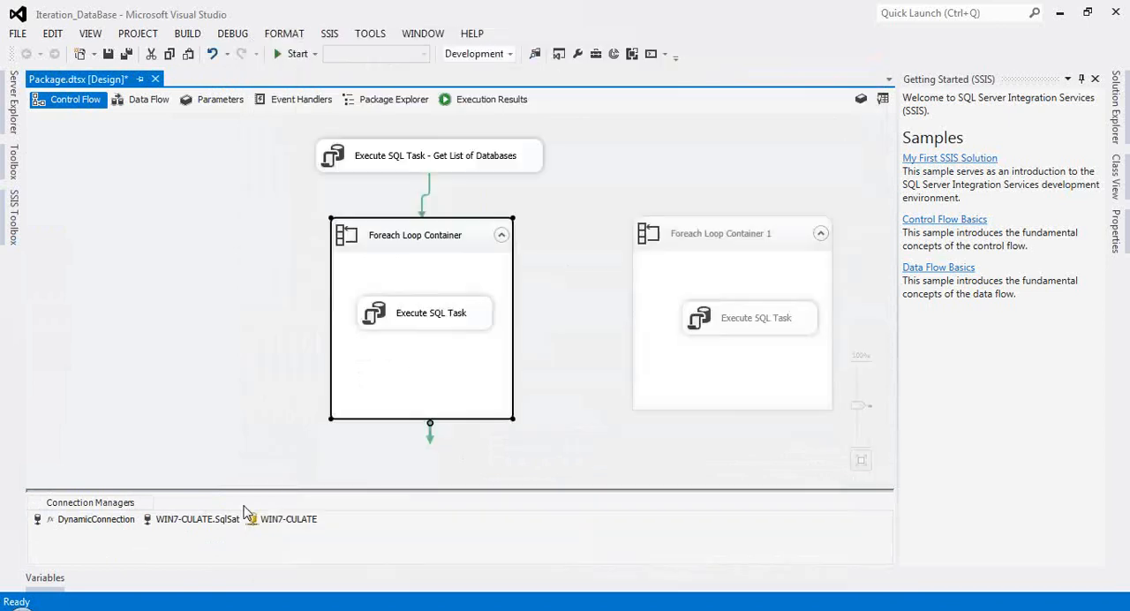
Step: Inspect the package variables, checking the data type of Databases, and return to the control flow
click(46, 580)
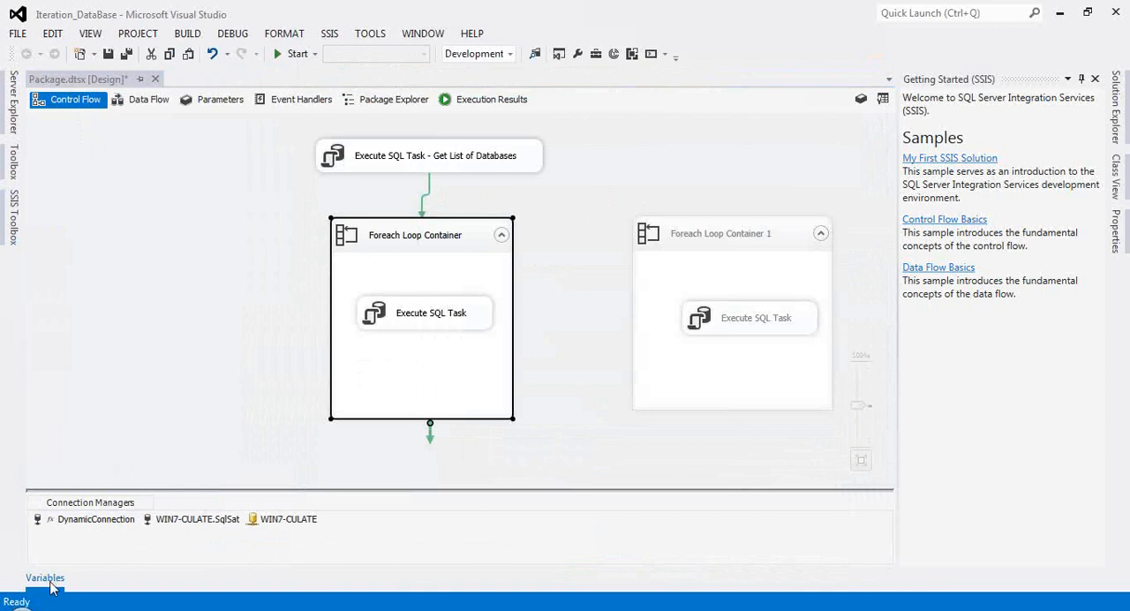
double_click(104, 435)
click(408, 443)
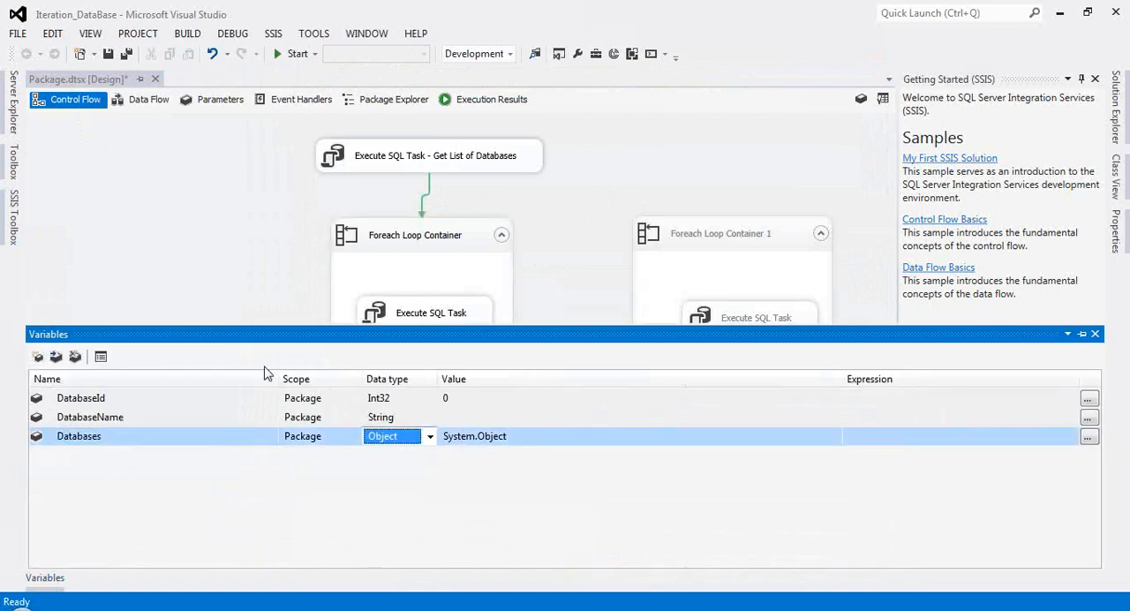
click(232, 279)
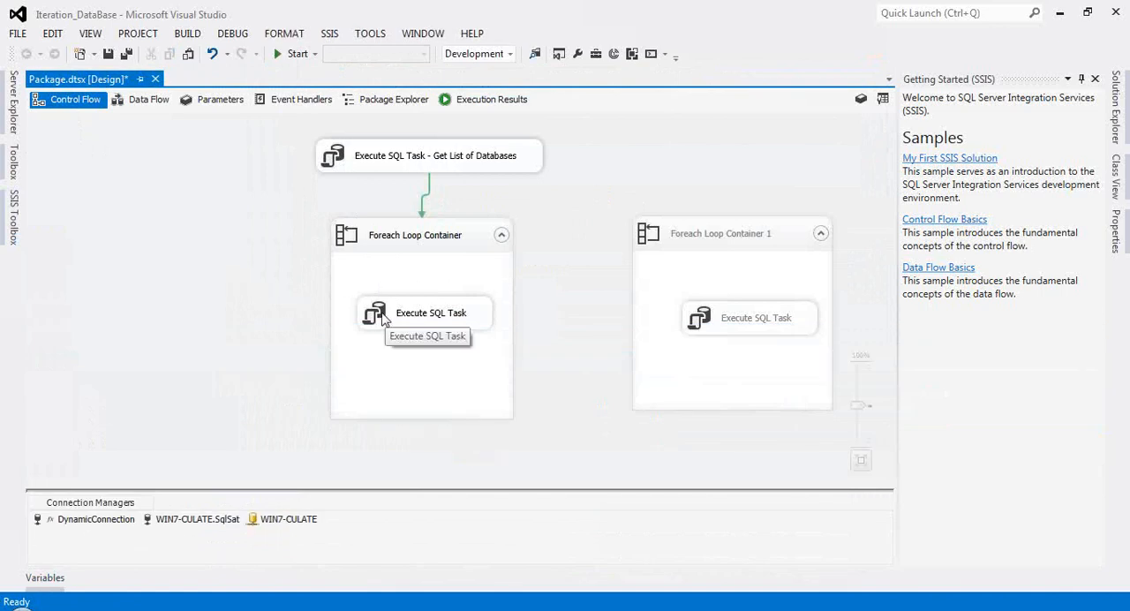
Step: Check the connection used by the Execute SQL Task inside the enabled Foreach Loop Container, and close its editor without changes
click(383, 319)
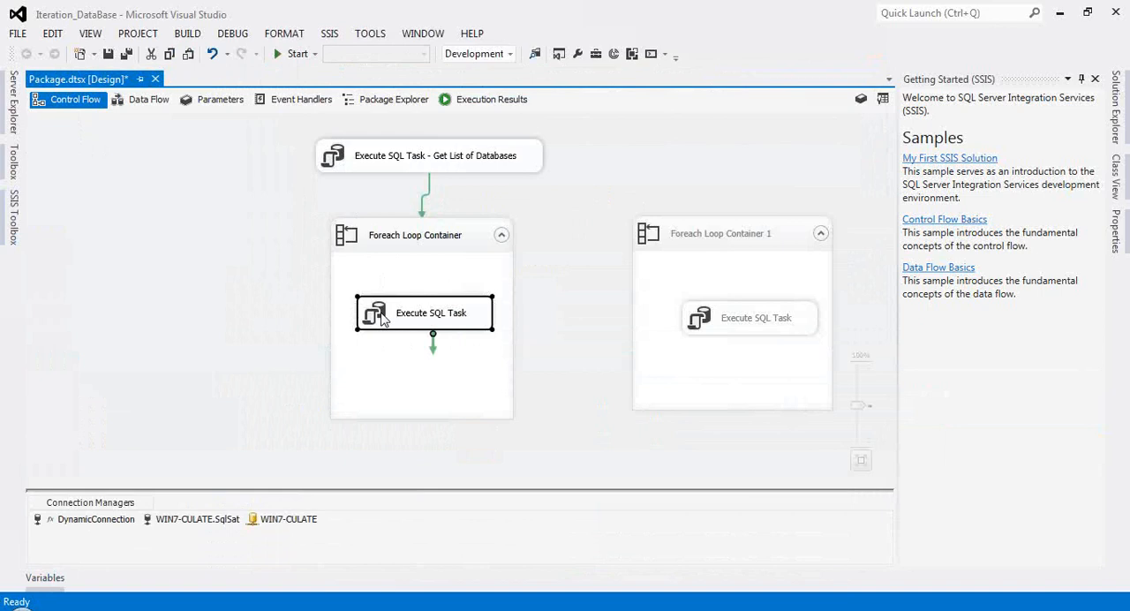
double_click(383, 320)
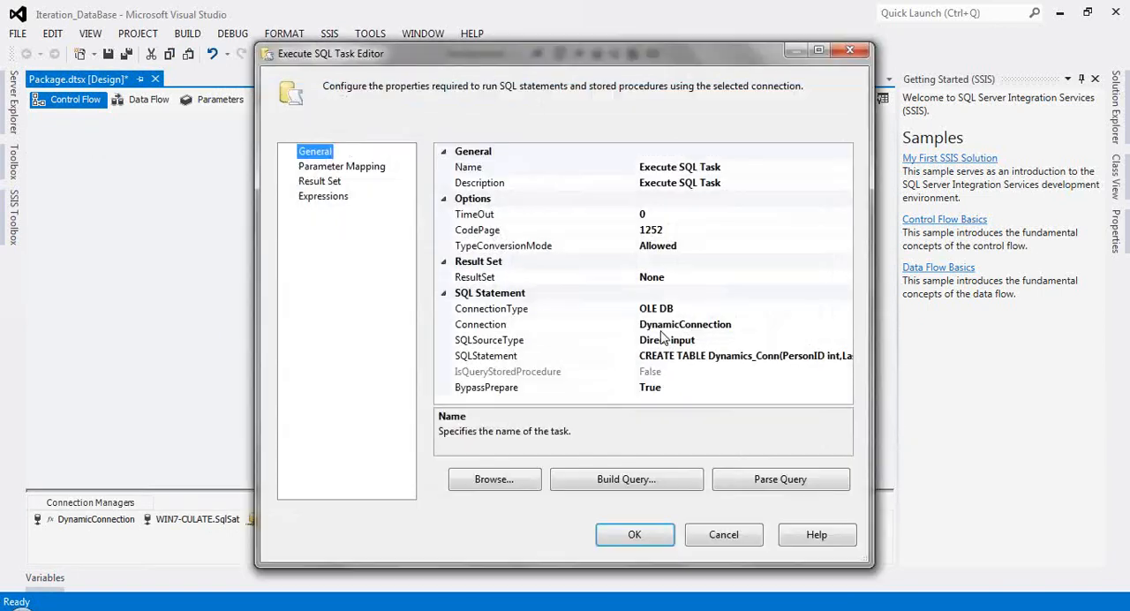
click(725, 537)
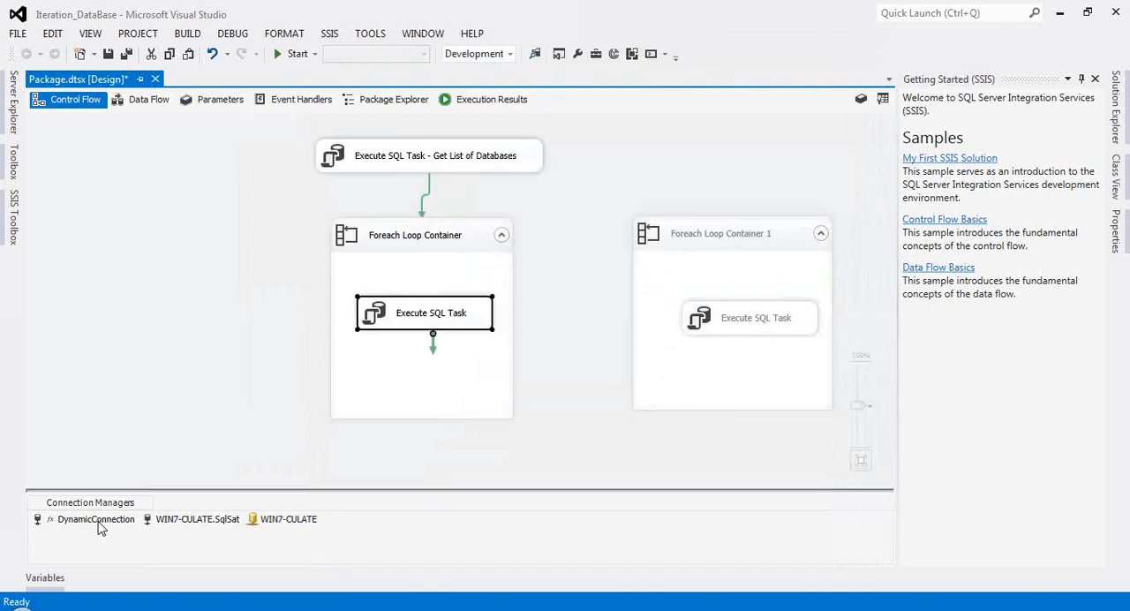
Step: Review how DynamicConnection's InitialCatalog property can be parameterized, viewing the existing-parameter and no-parameter options, and cancel without changes
click(97, 521)
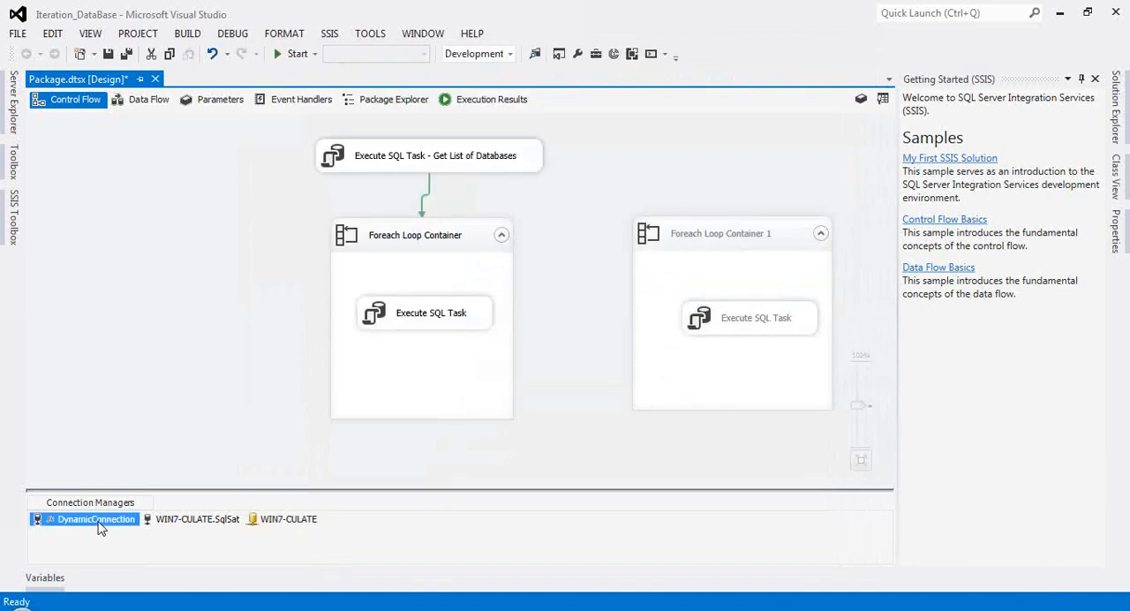
right_click(97, 521)
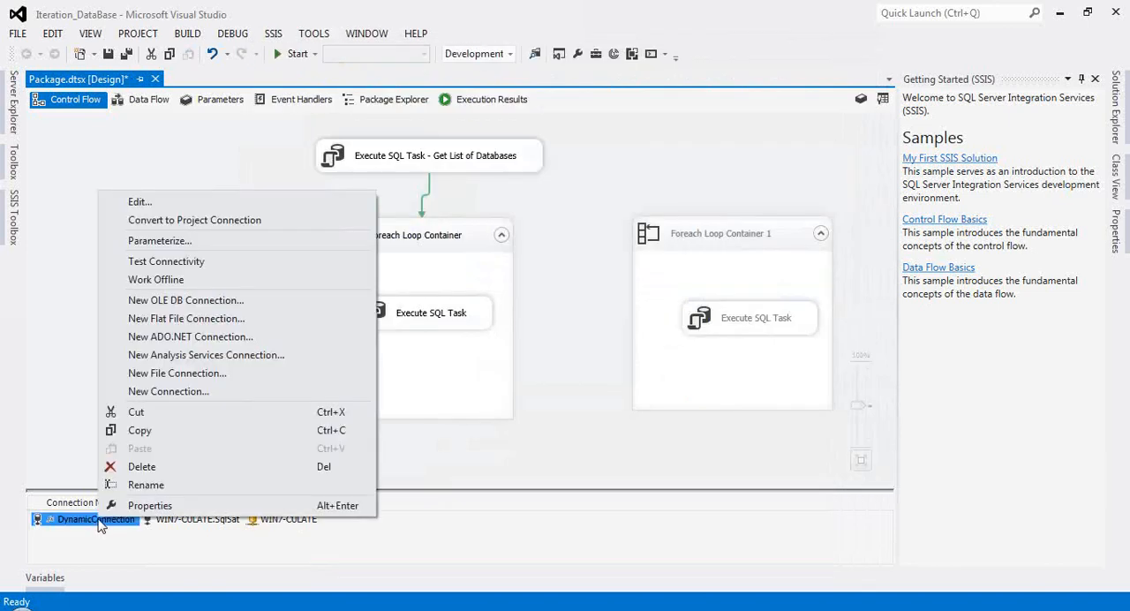
click(162, 241)
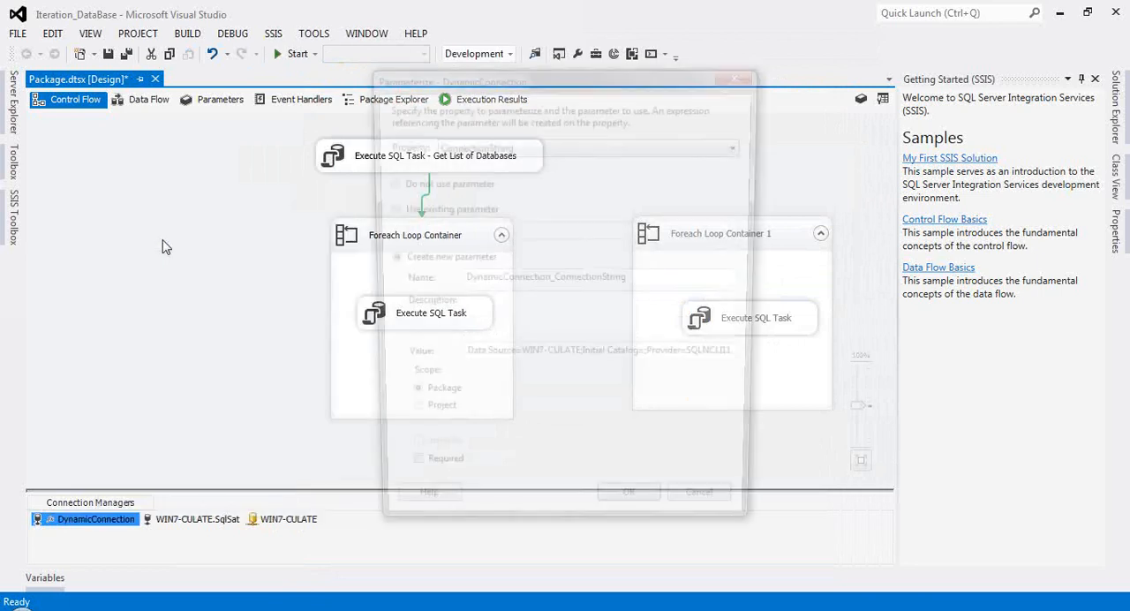
click(494, 145)
click(484, 187)
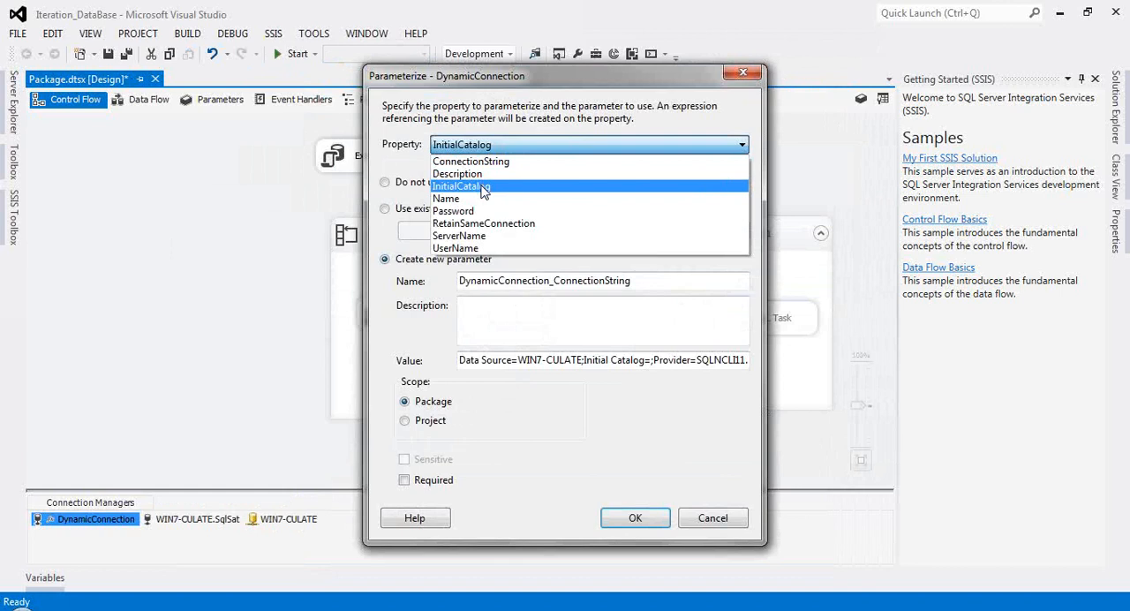
click(385, 209)
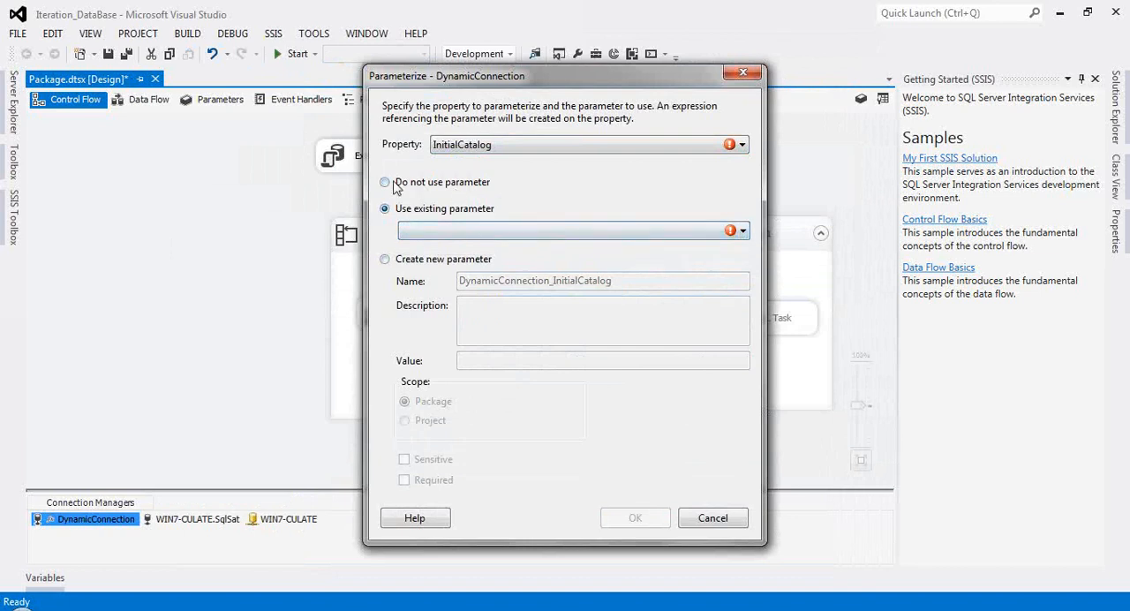
click(385, 183)
click(387, 209)
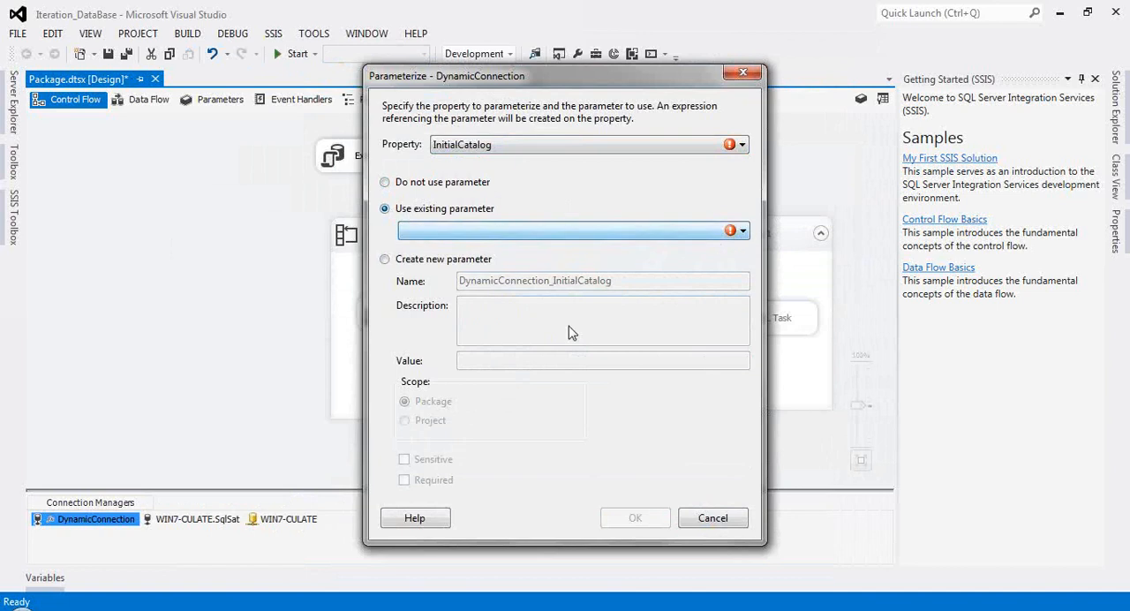
click(713, 518)
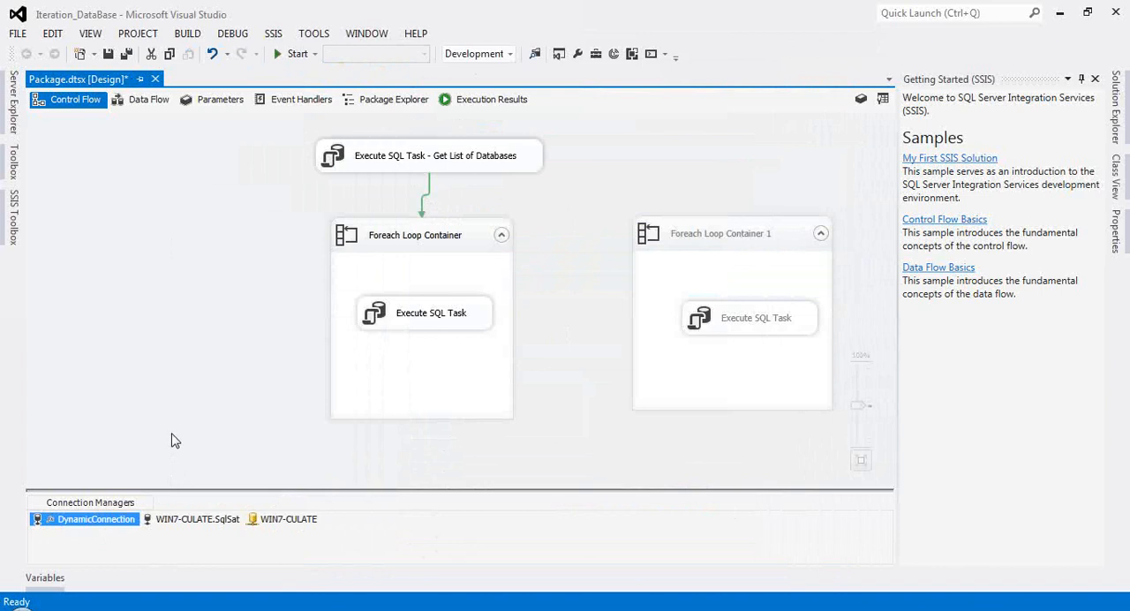
Step: Look into the enabled Foreach Loop Container and review the CREATE TABLE statement of its inner Execute SQL Task without saving changes
click(397, 241)
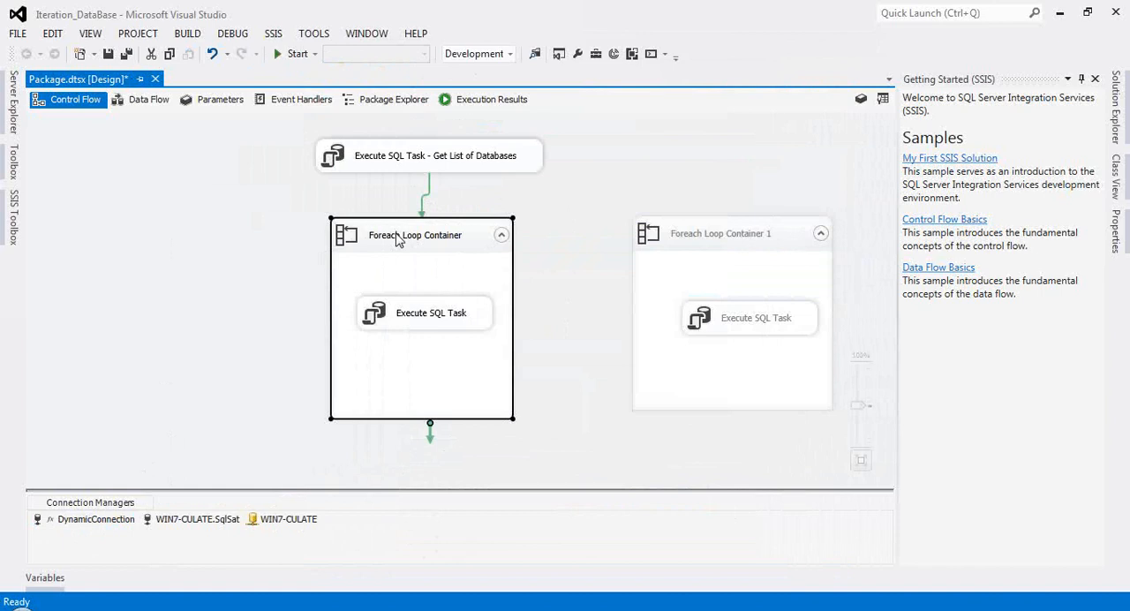
double_click(397, 241)
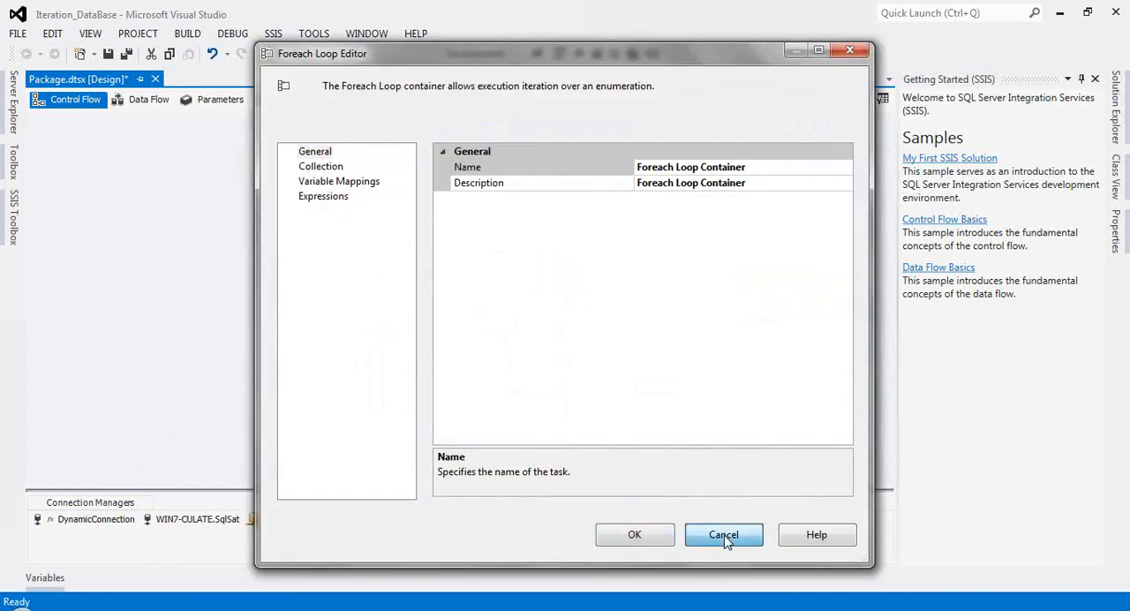
click(723, 535)
click(400, 316)
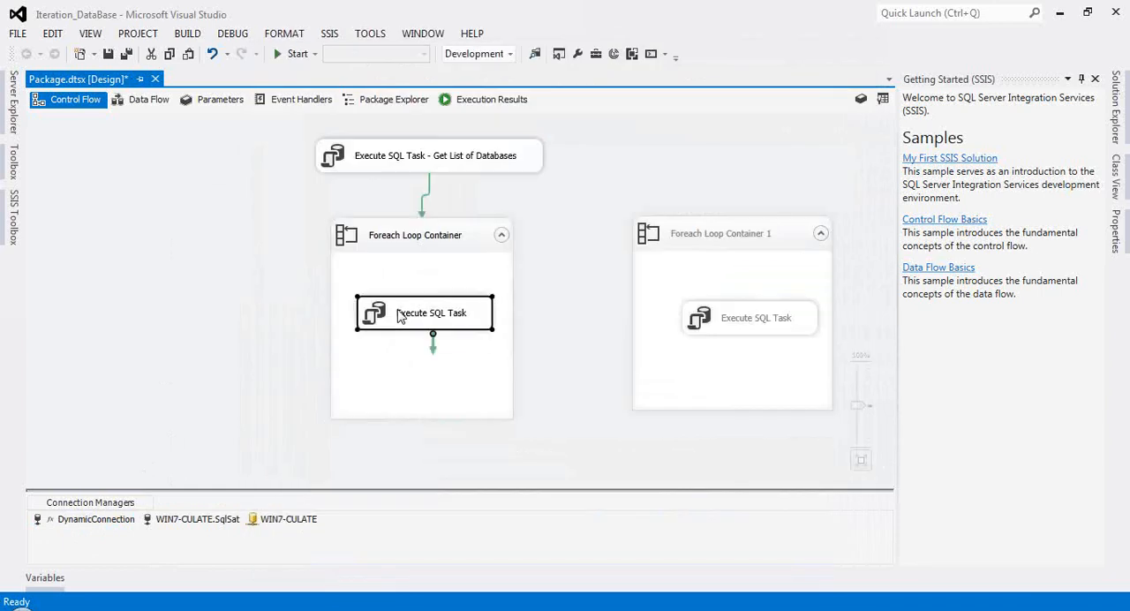
double_click(400, 316)
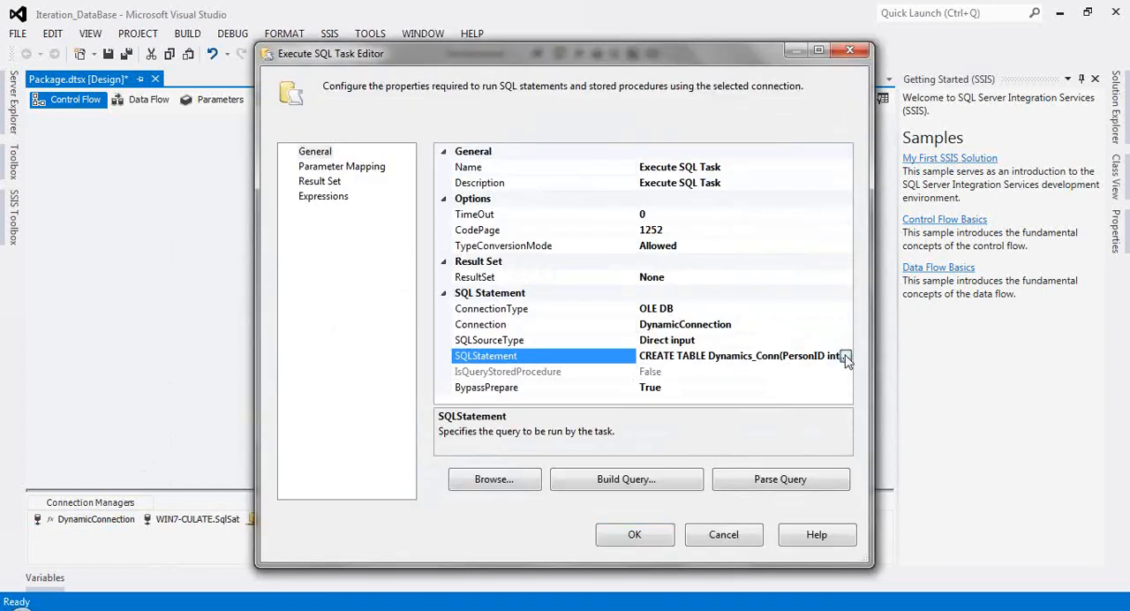
click(846, 356)
drag(524, 206, 574, 206)
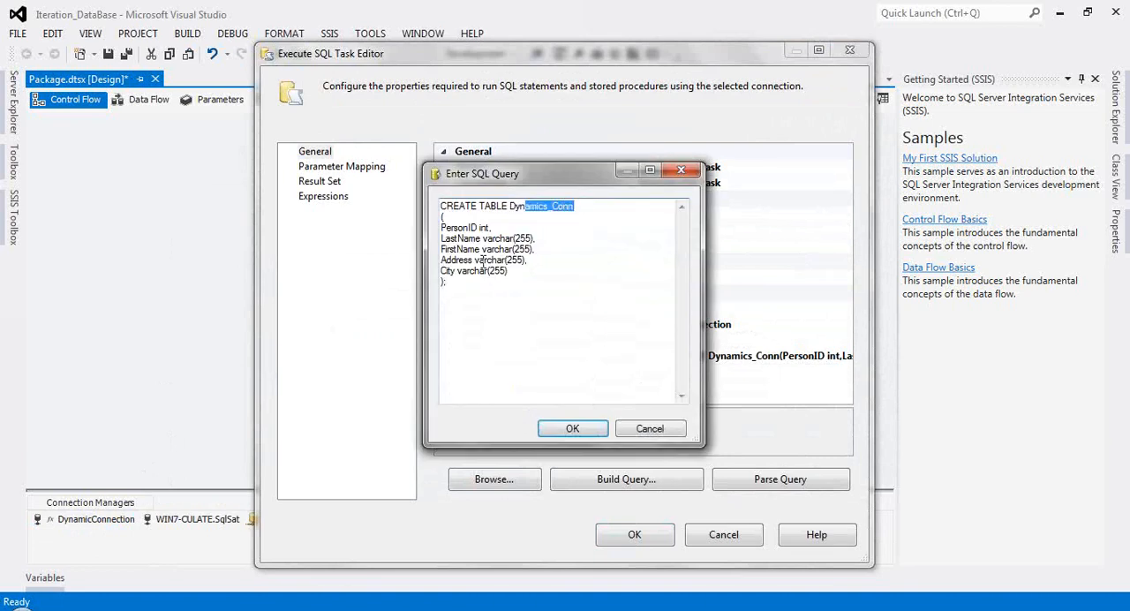
click(654, 429)
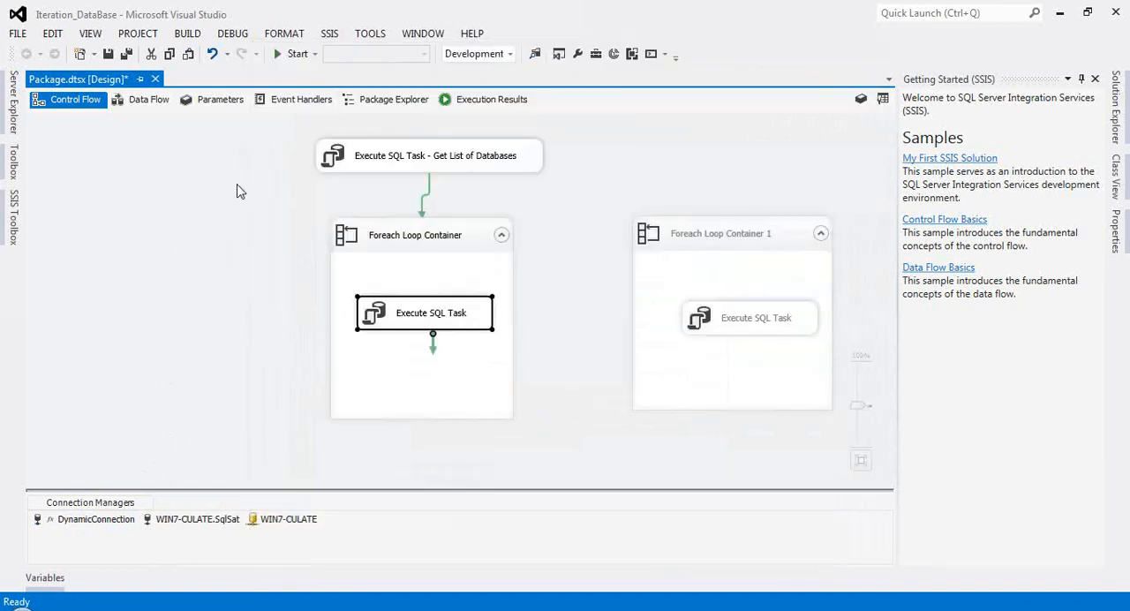
Step: Check the Get List of Databases task's settings without changes, and run the package, returning to design mode once execution completes
click(423, 160)
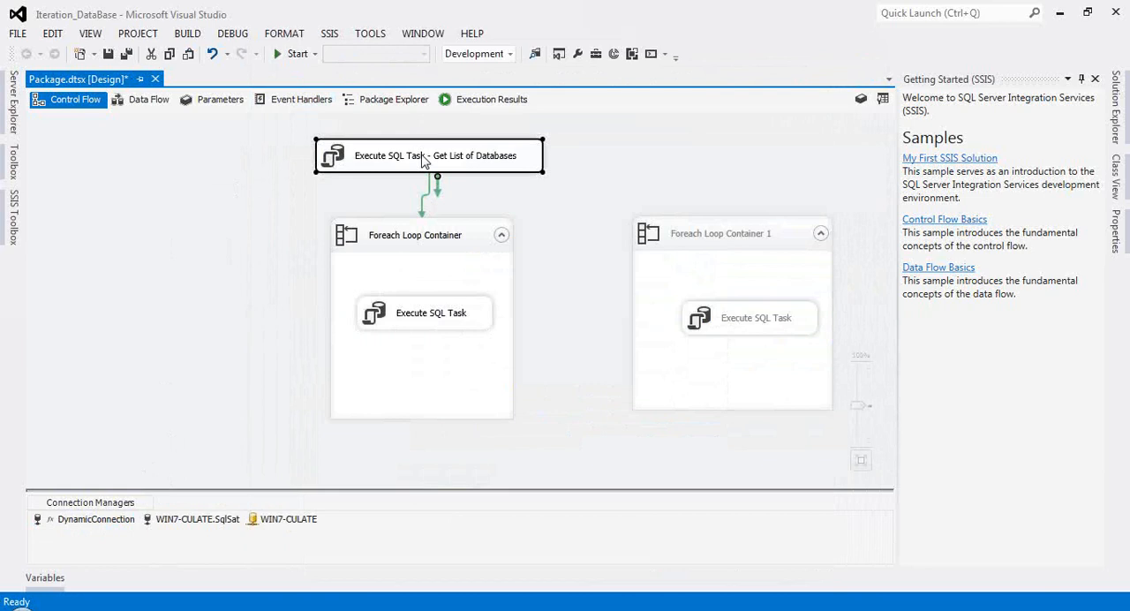
double_click(424, 156)
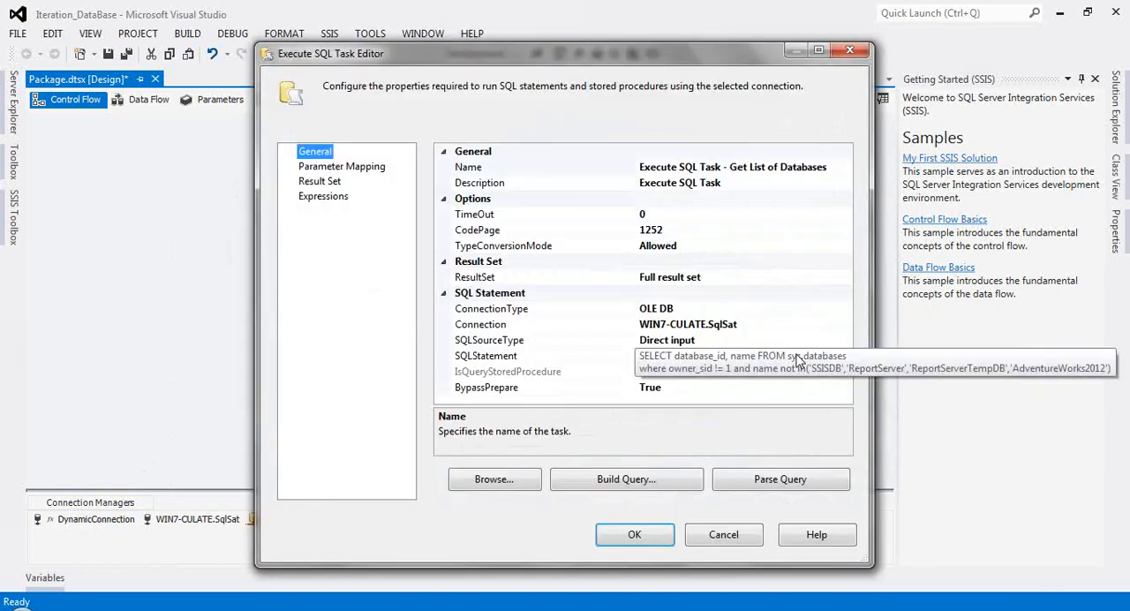
click(732, 534)
click(285, 52)
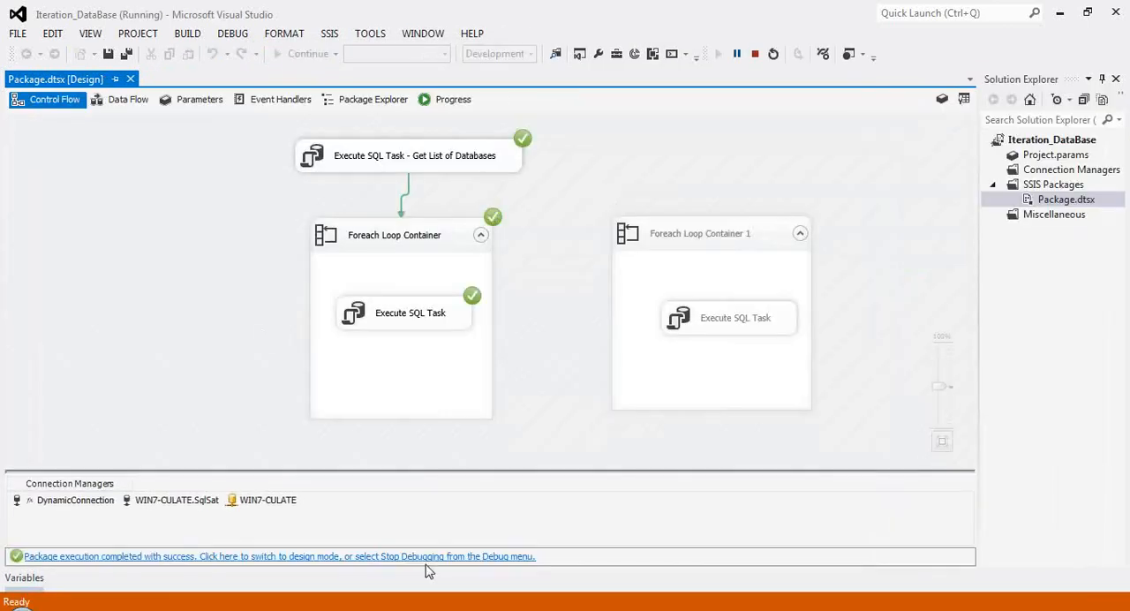
click(430, 560)
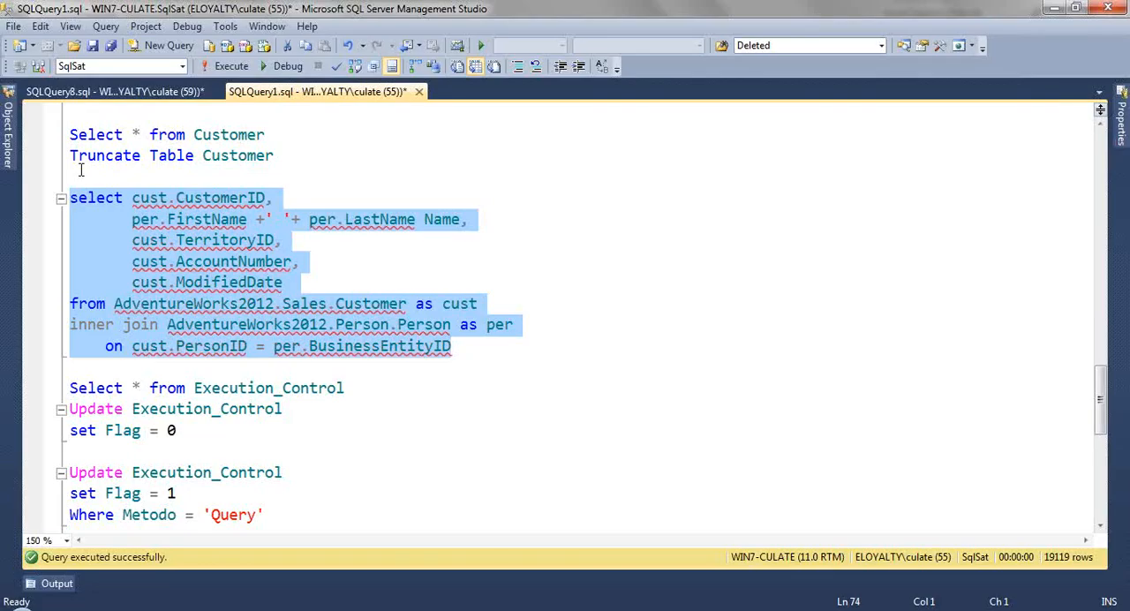
Step: Switch to SQL Server Management Studio and refresh the list of tables in the SqlSat database
click(8, 132)
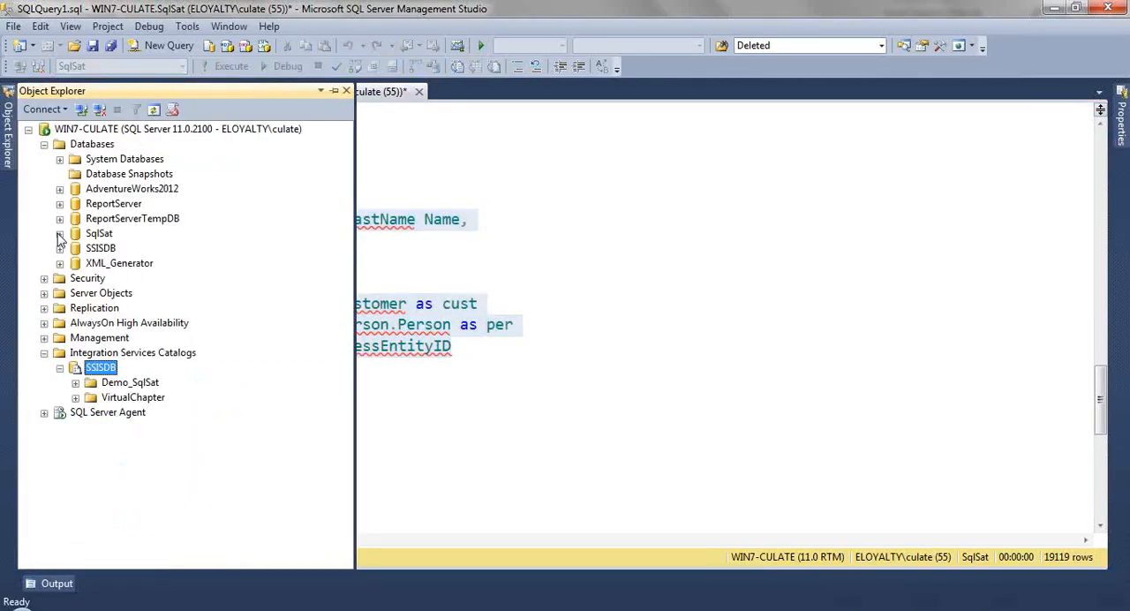
click(59, 234)
click(76, 263)
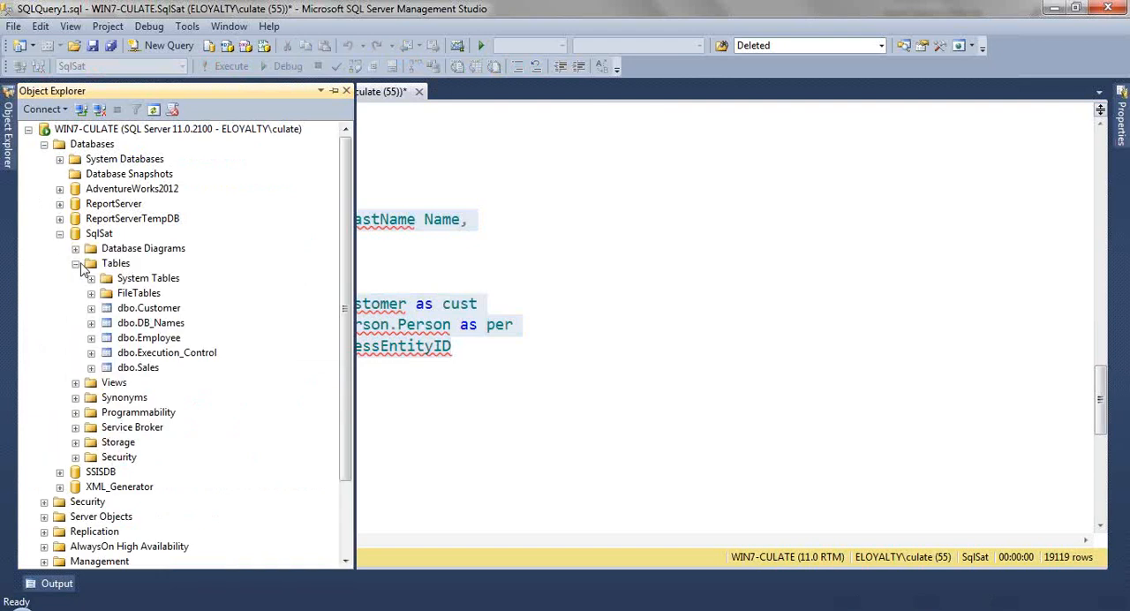
click(76, 263)
click(115, 264)
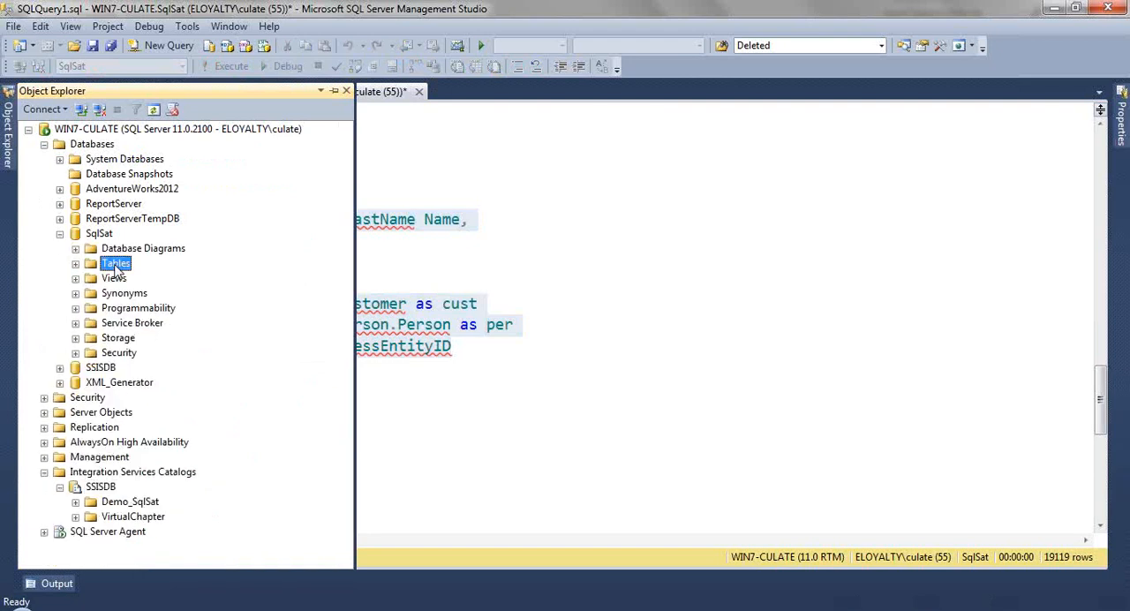
right_click(116, 269)
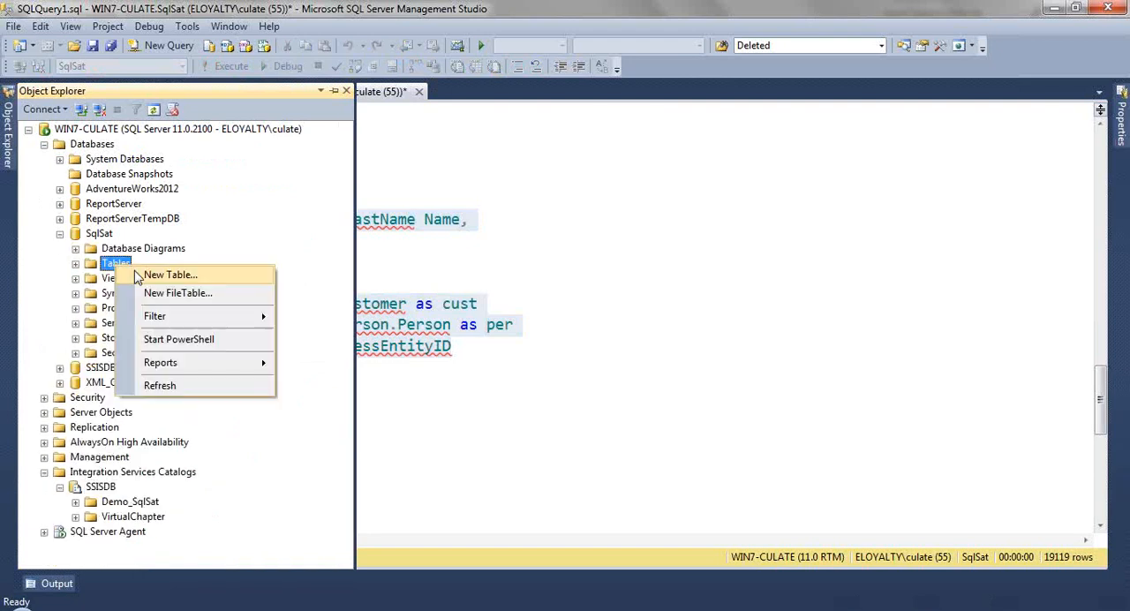
click(159, 385)
Step: Delete the dbo.Dynamics_Conn table from the SqlSat database
click(167, 338)
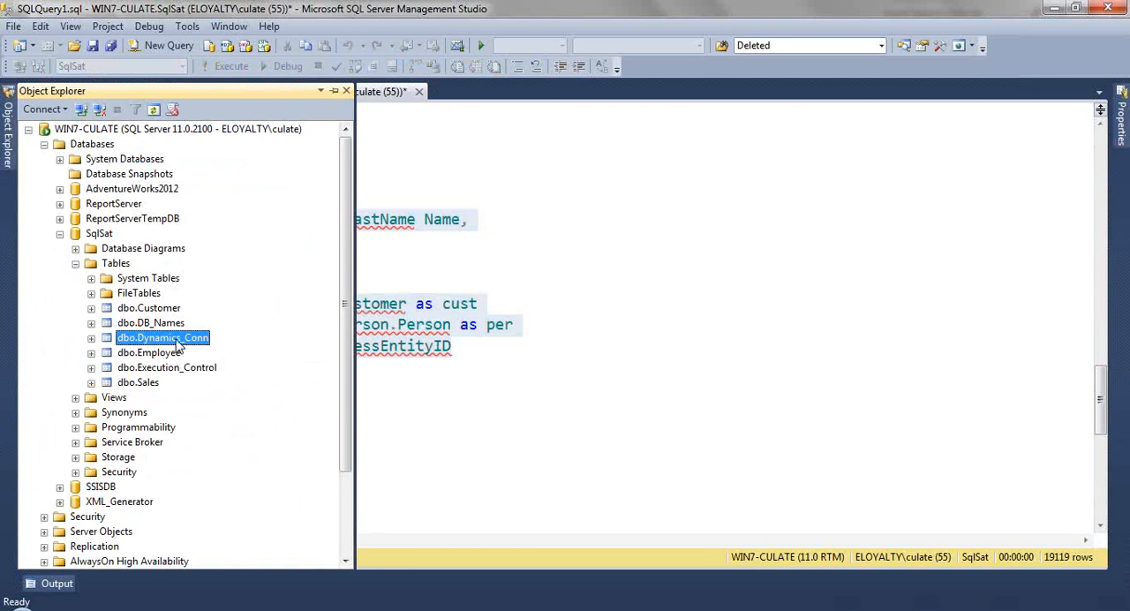
right_click(177, 346)
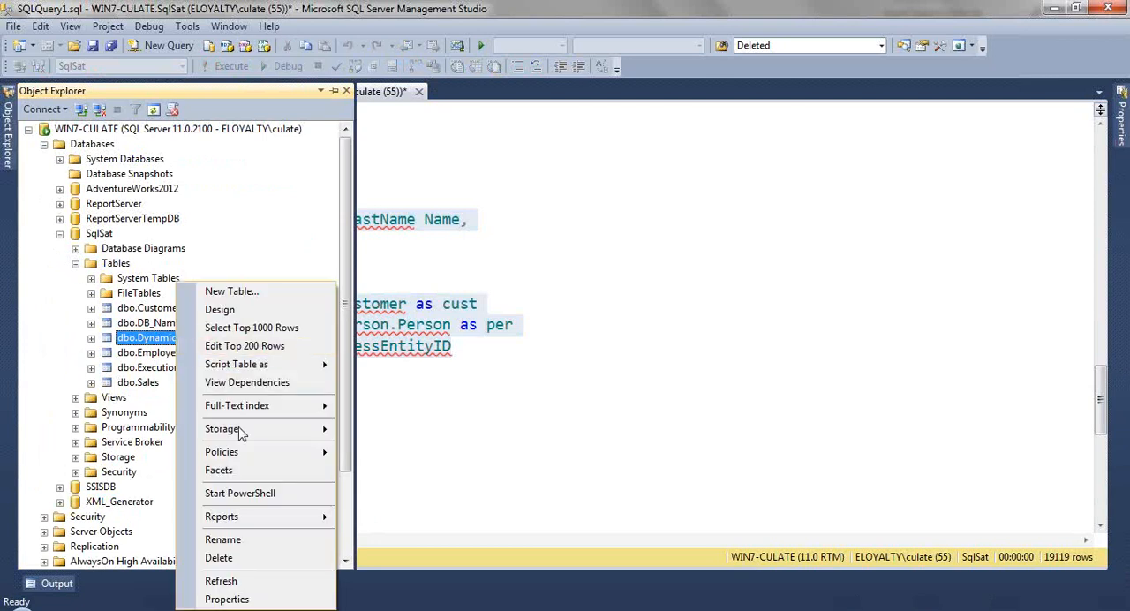
click(236, 559)
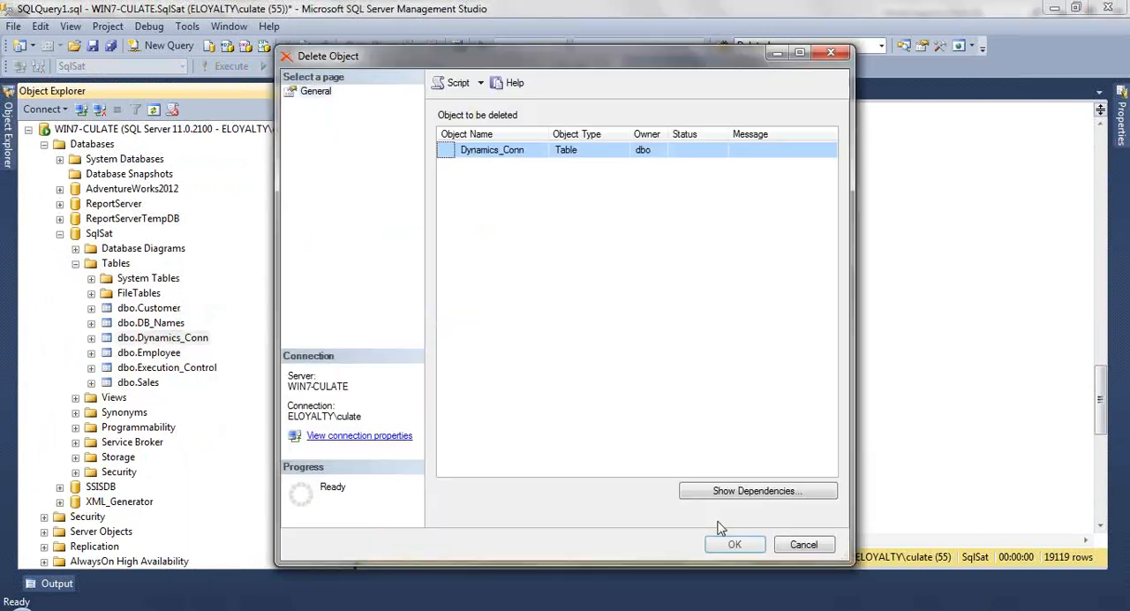
click(731, 542)
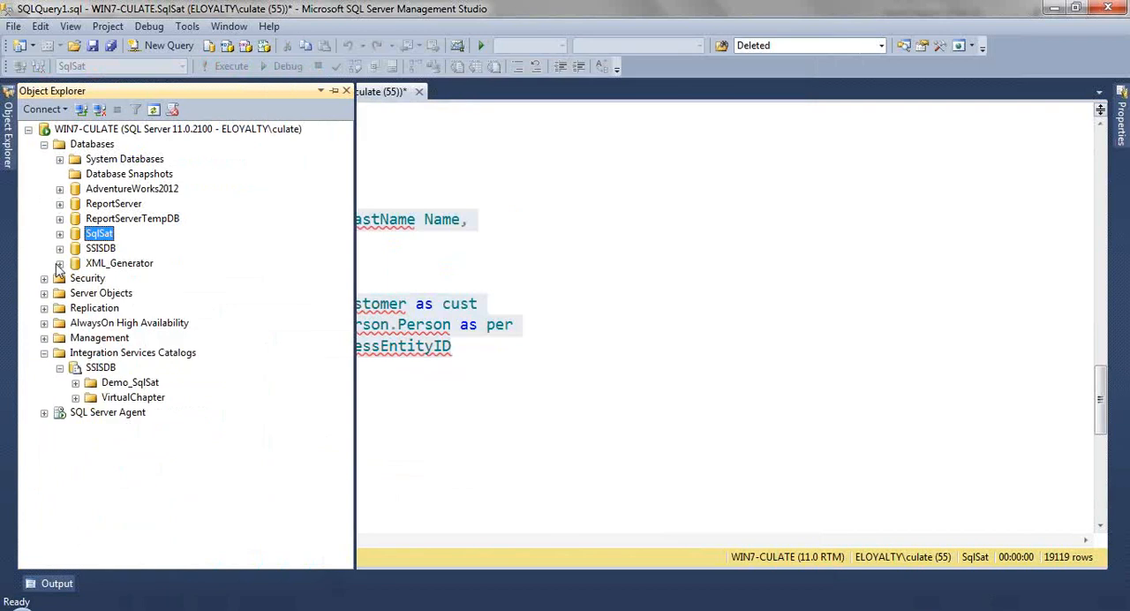
Step: Refresh the tables of the XML_Generator database and delete its dbo.Dynamics_Conn table
click(59, 263)
right_click(107, 293)
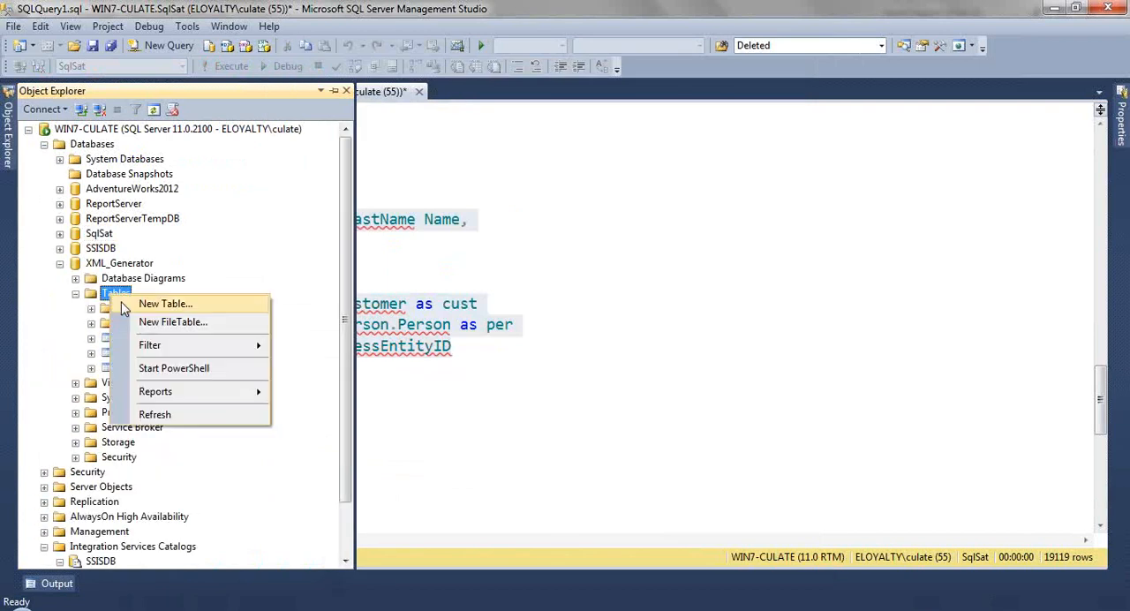
click(202, 415)
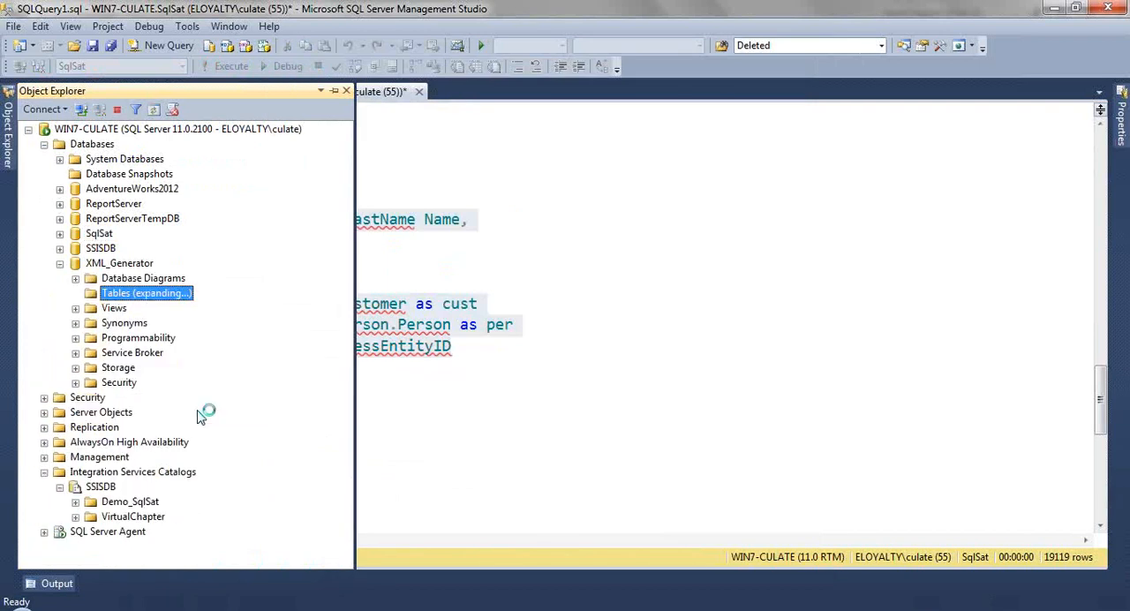
right_click(168, 352)
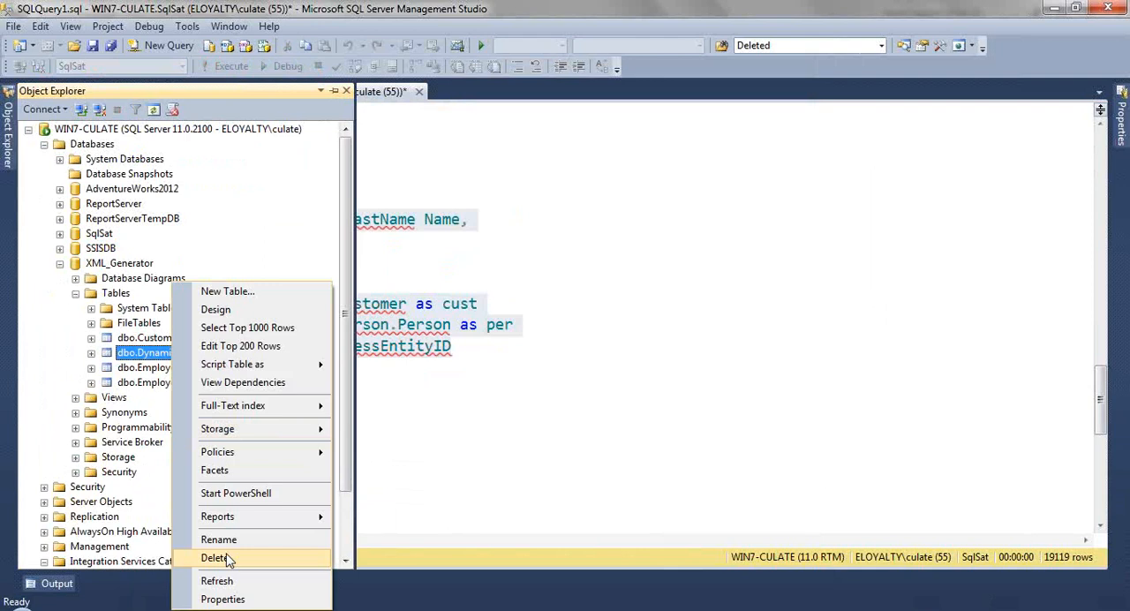
click(227, 560)
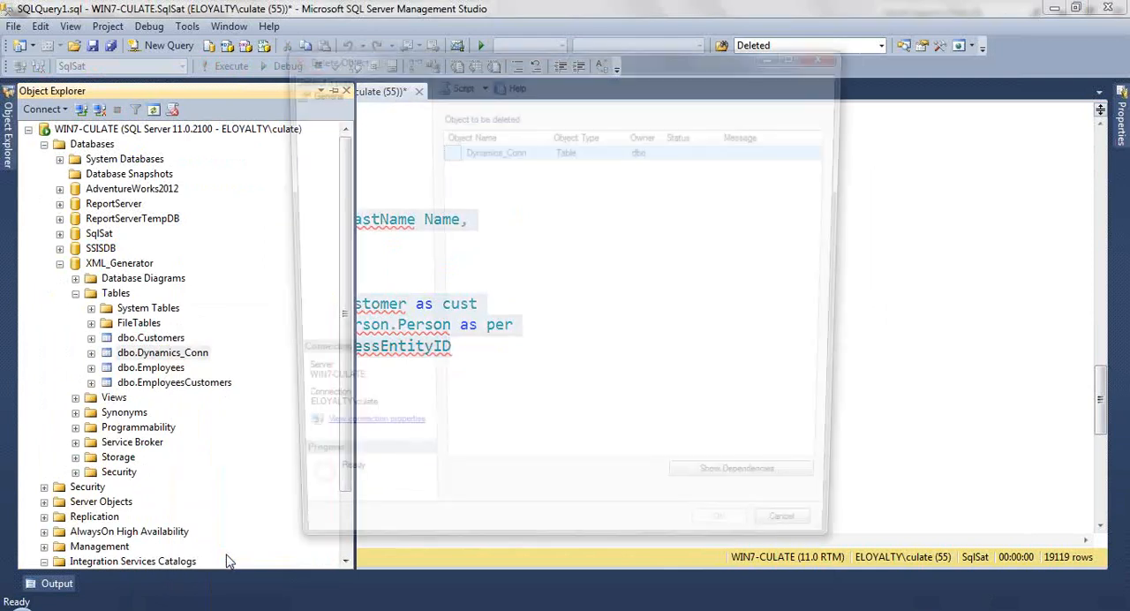
click(734, 543)
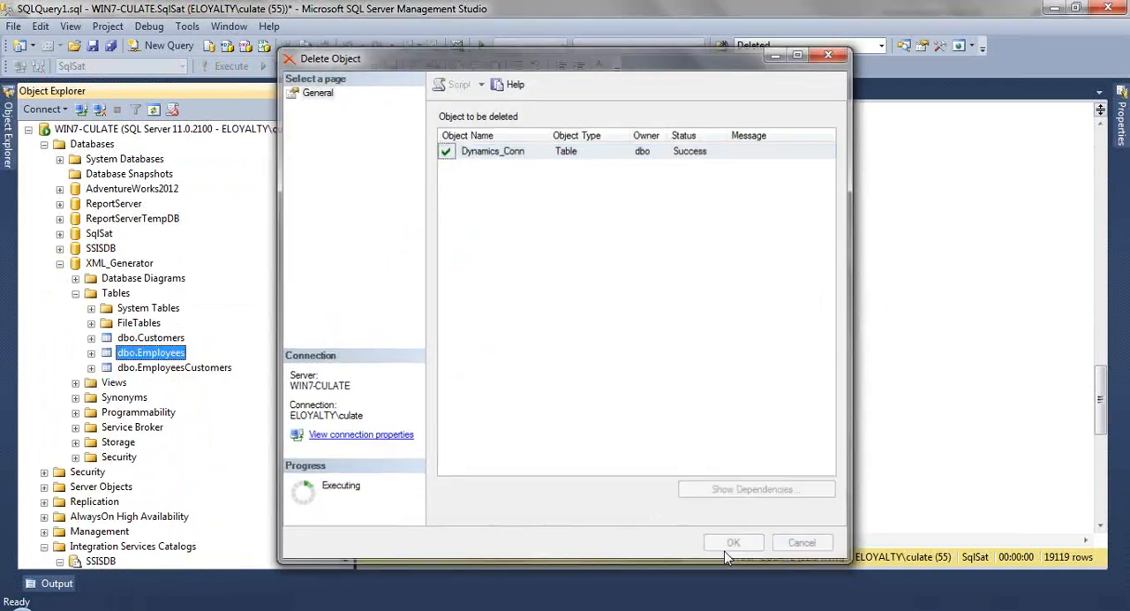
Step: Switch to the Iteration_DataBase package, disable the Get List of Databases task and the first Foreach Loop Container, and enable Foreach Loop Container 1
click(156, 555)
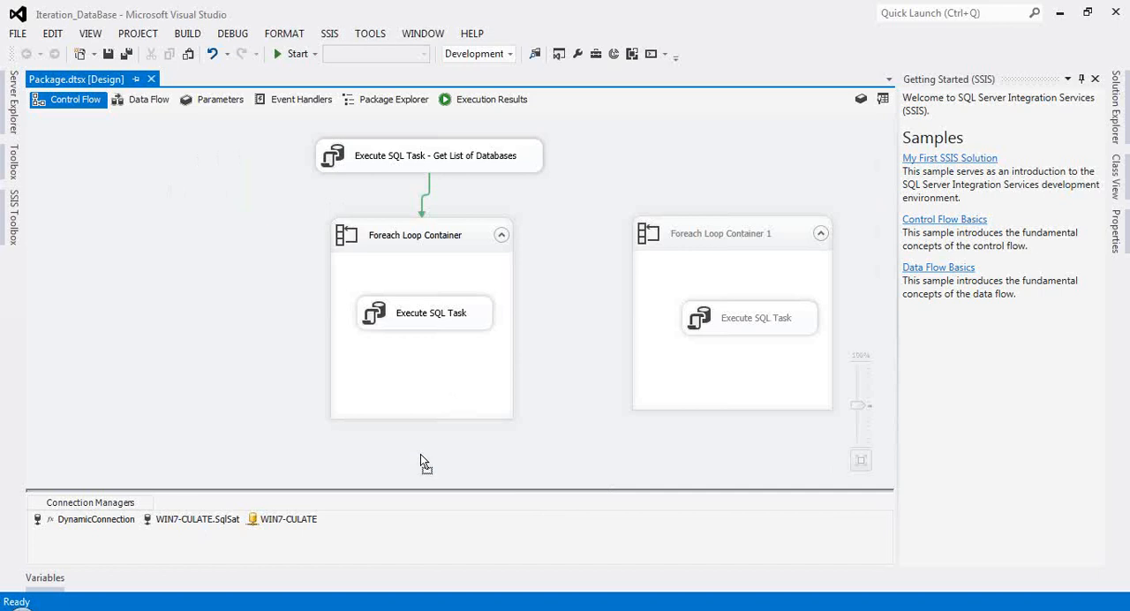
drag(468, 439, 395, 156)
right_click(703, 240)
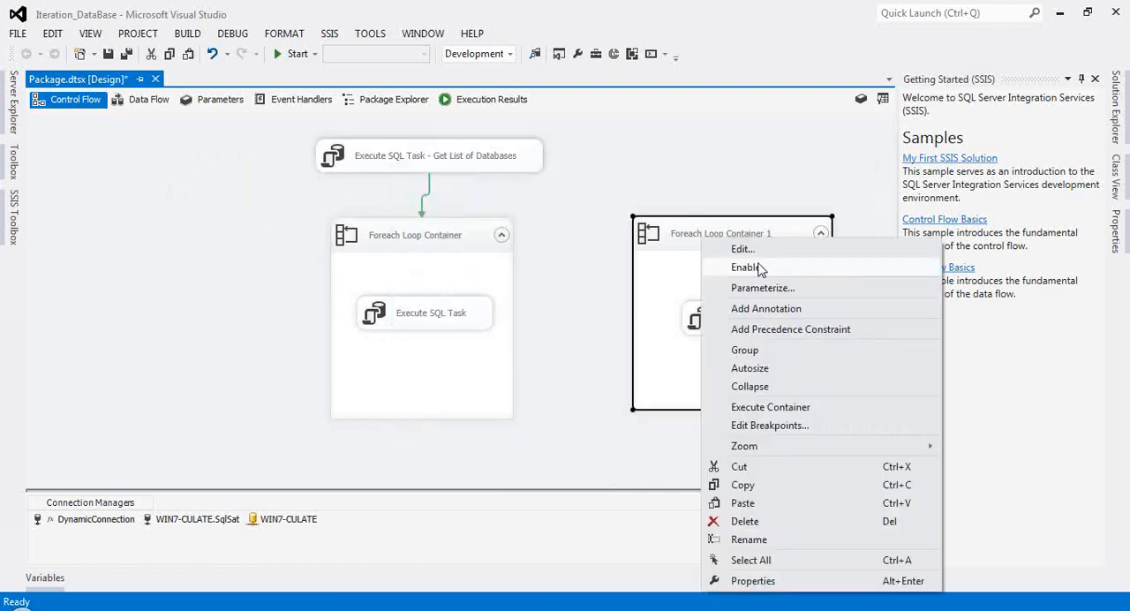
click(746, 267)
Step: Review the collection settings of Foreach Loop Container 1, including its enumerator type and connection manager
double_click(694, 238)
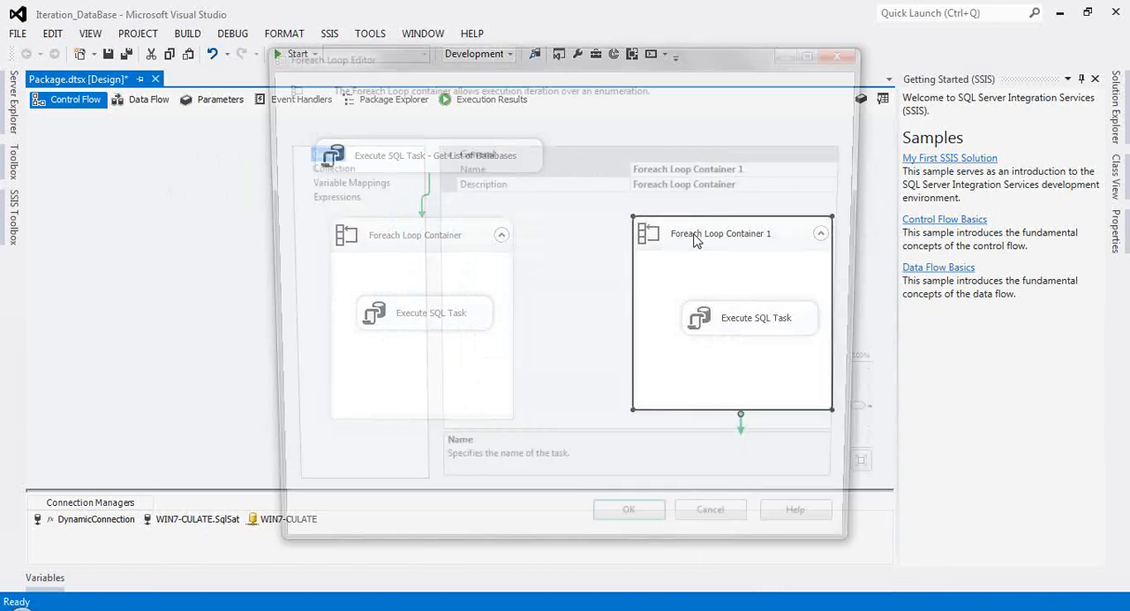
click(320, 166)
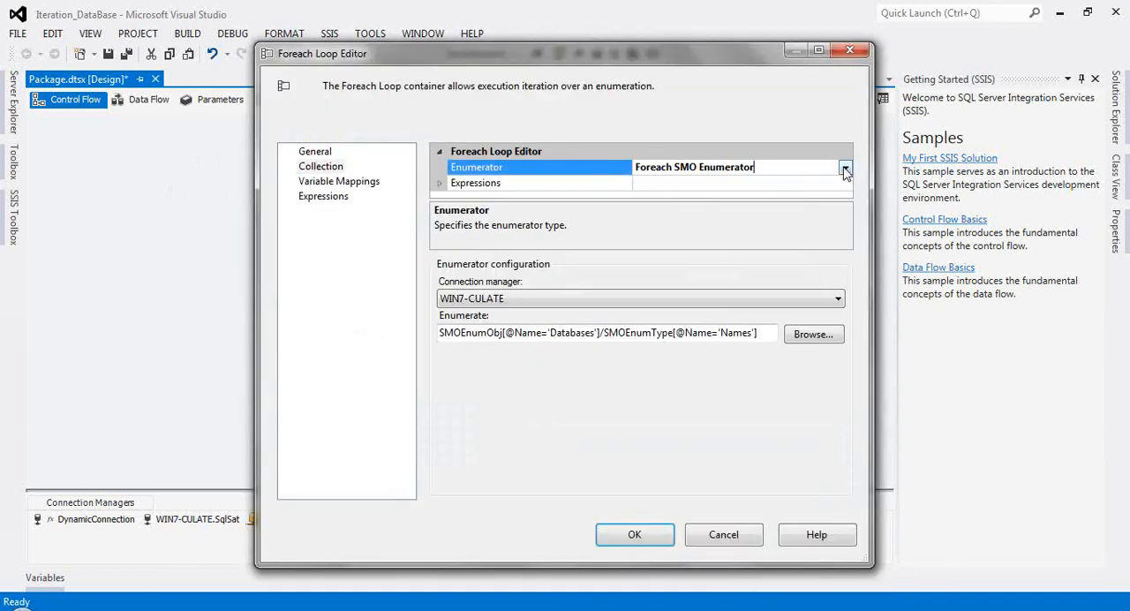
click(844, 168)
click(723, 303)
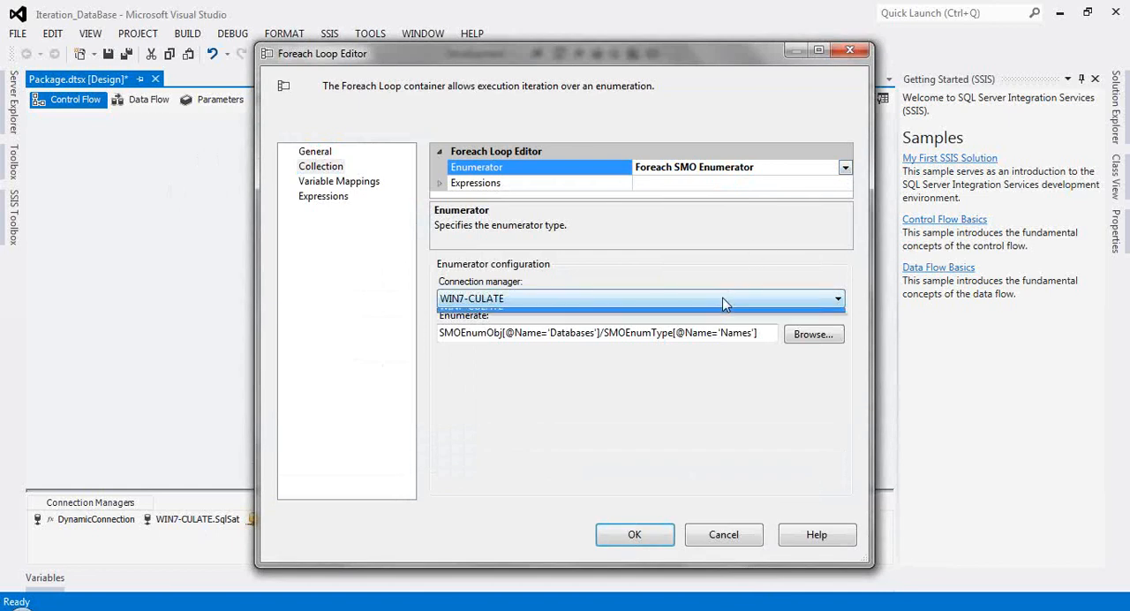
click(750, 315)
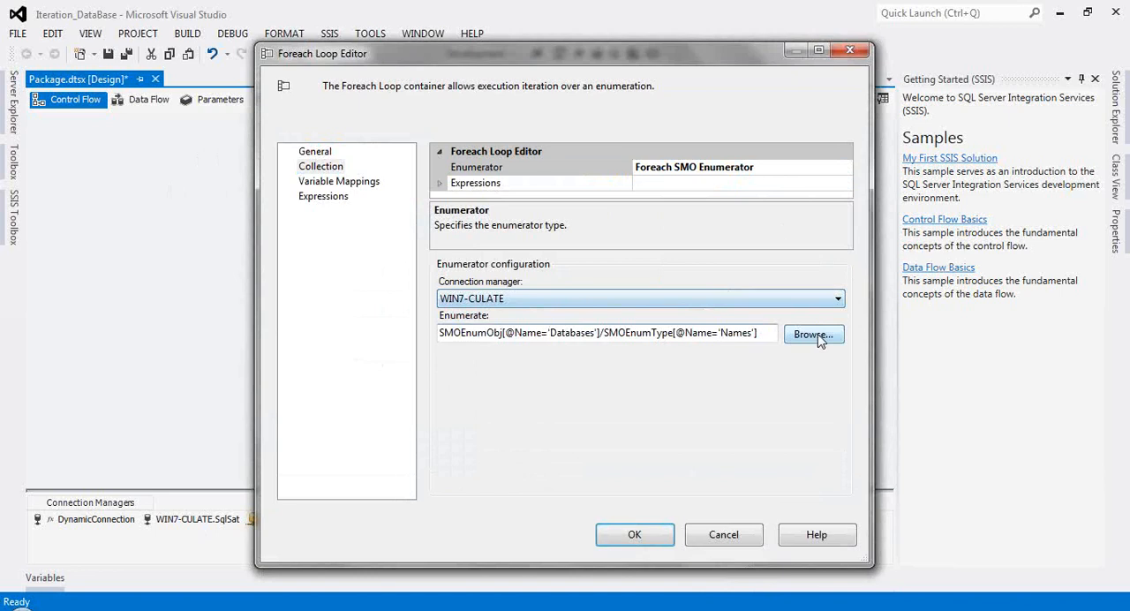
click(634, 534)
Step: Check the settings of the Execute SQL Task inside Foreach Loop Container 1 without changes, and run the package
double_click(738, 320)
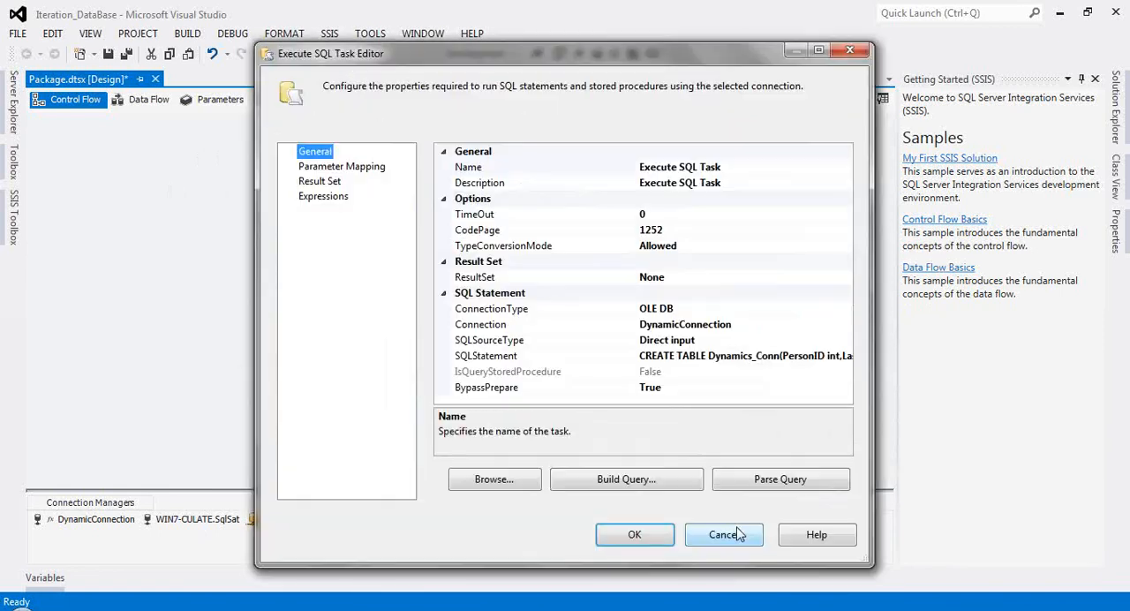
click(738, 534)
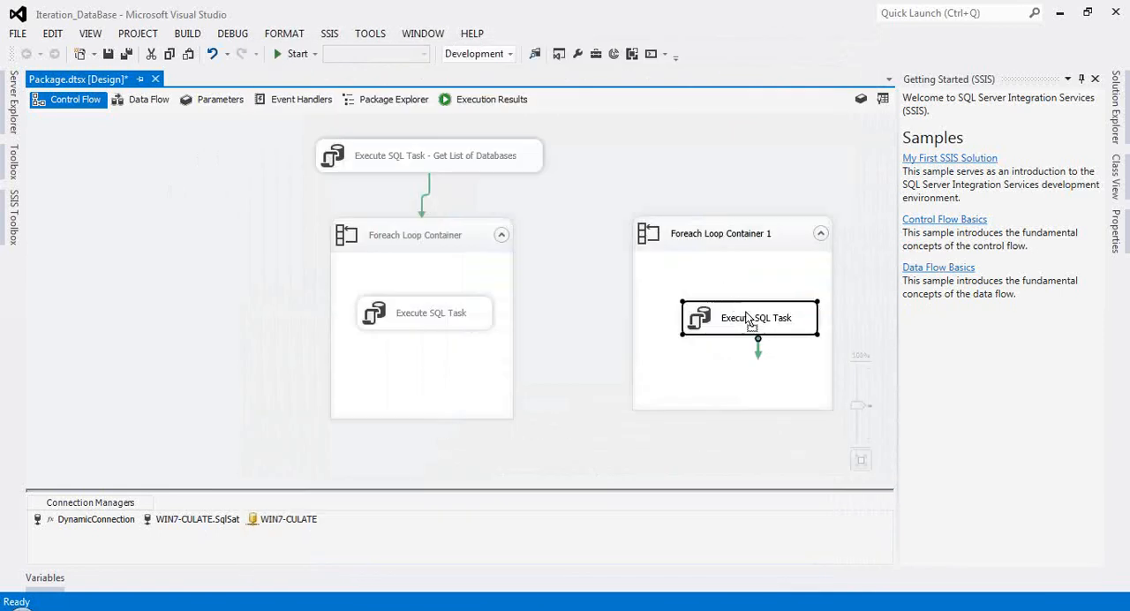
drag(751, 321, 735, 304)
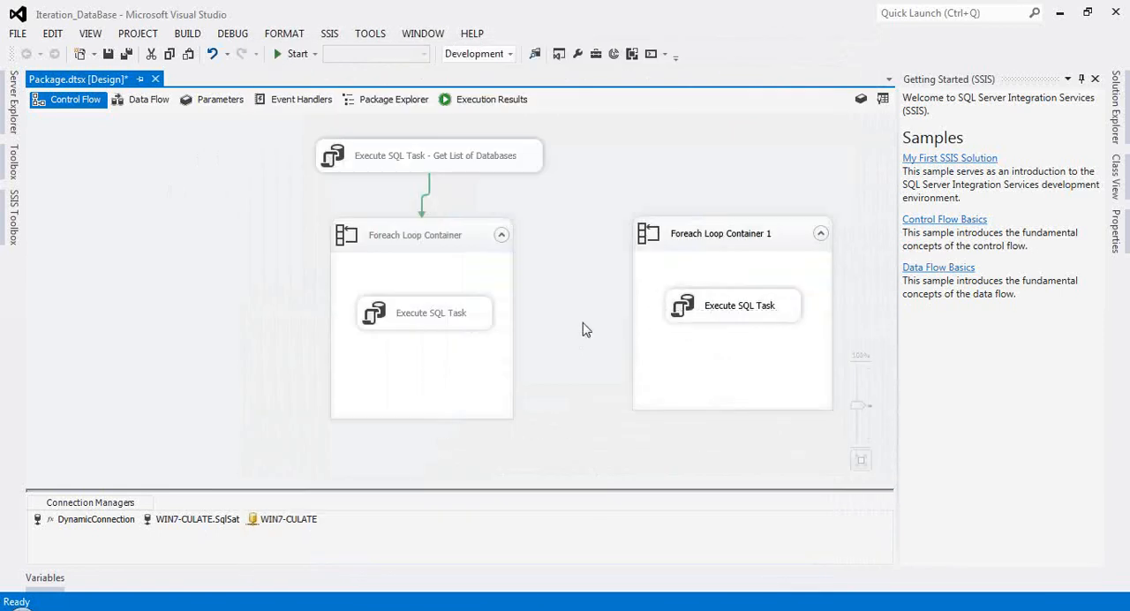
click(276, 51)
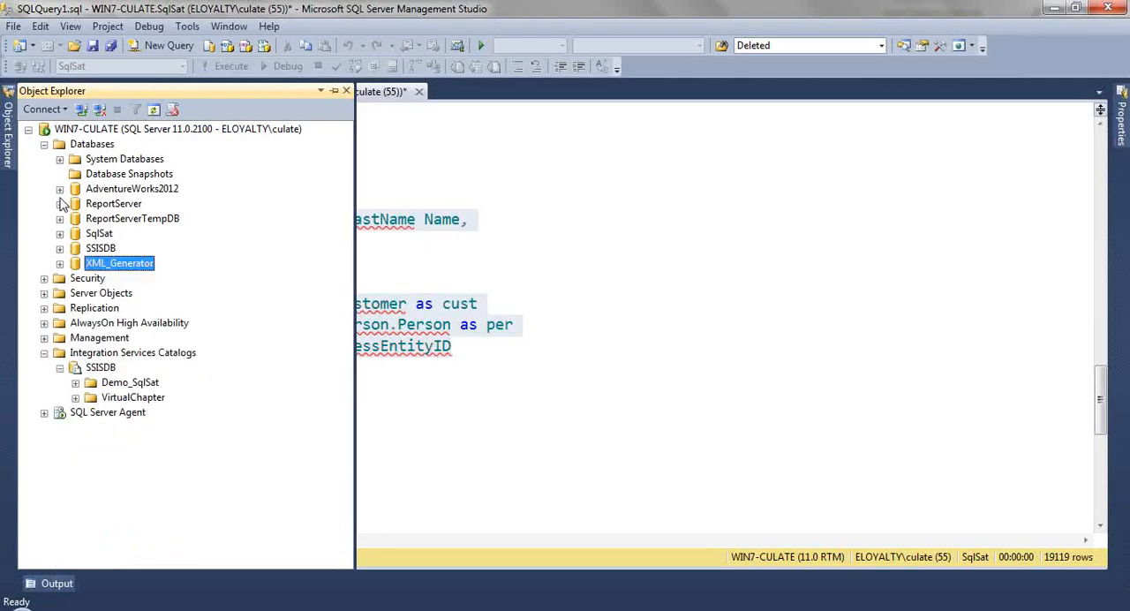
Step: In SQL Server Management Studio, expand the ReportServer database and refresh its list of tables
click(59, 204)
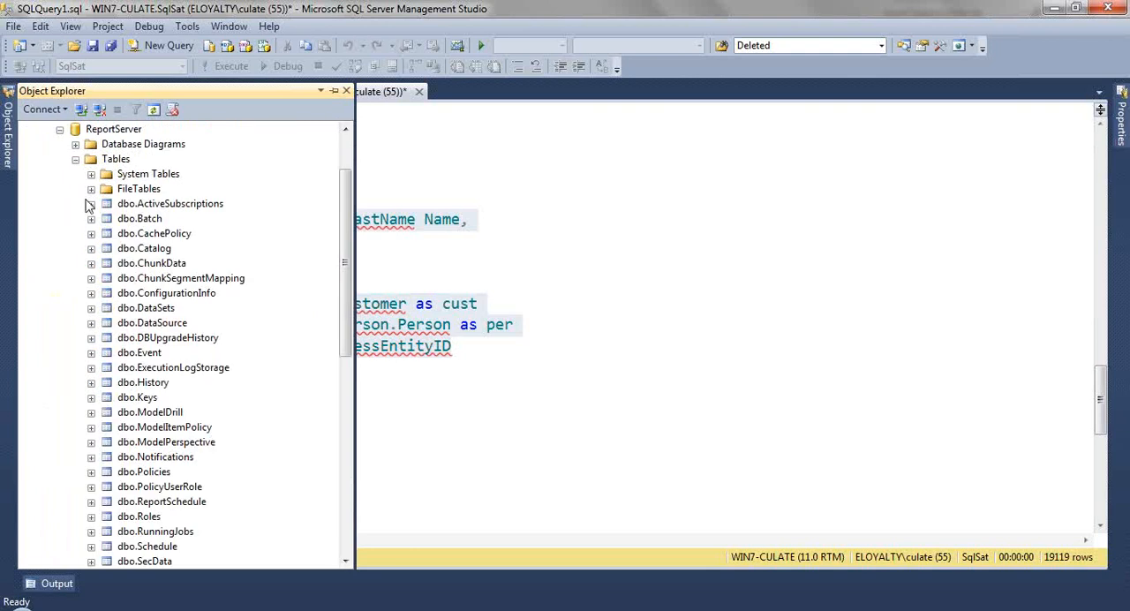
click(114, 160)
right_click(113, 164)
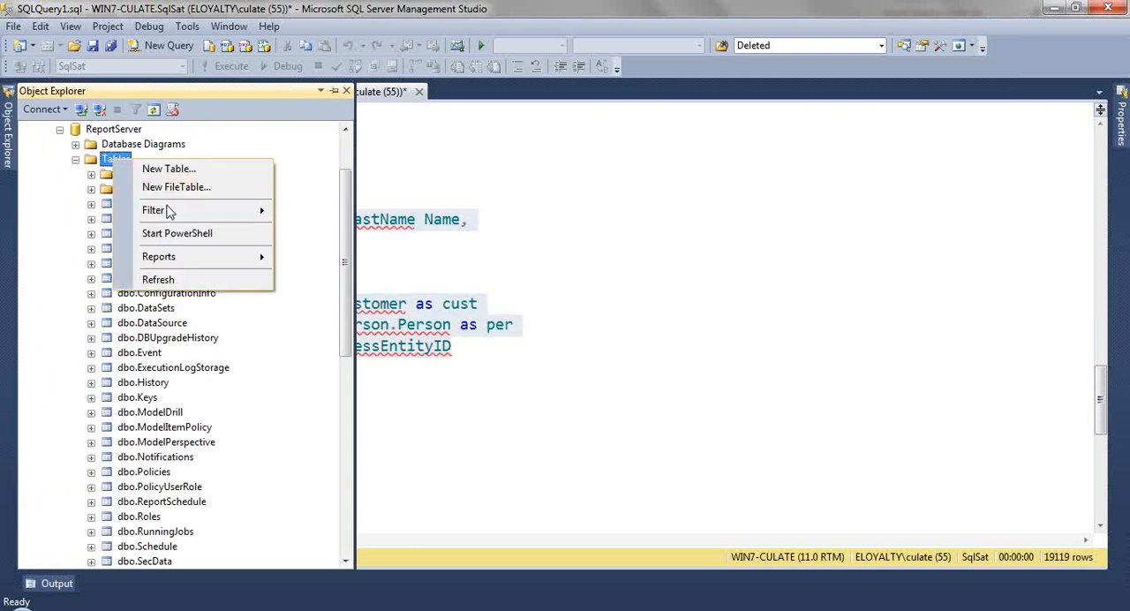
click(173, 281)
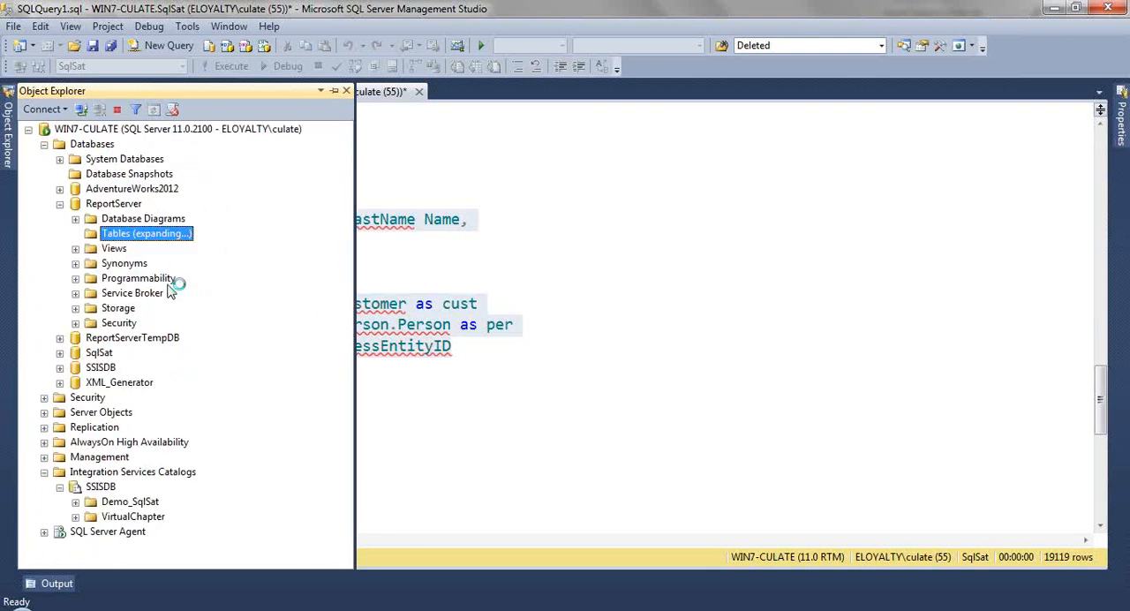
Step: Delete the dbo.Dynamics_Conn table from the ReportServer database
click(174, 323)
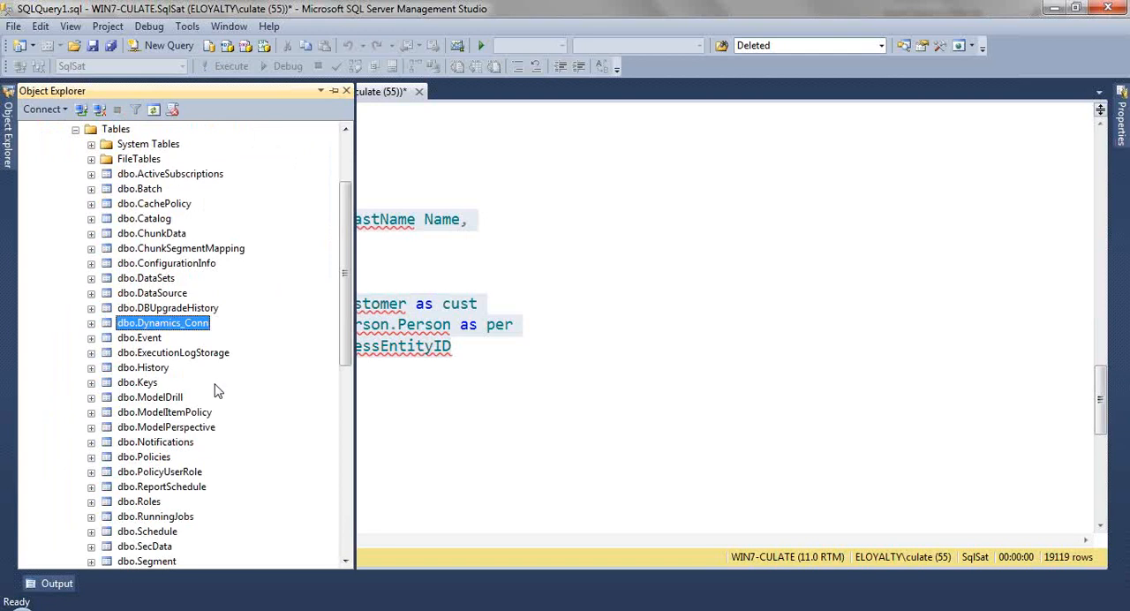
right_click(160, 325)
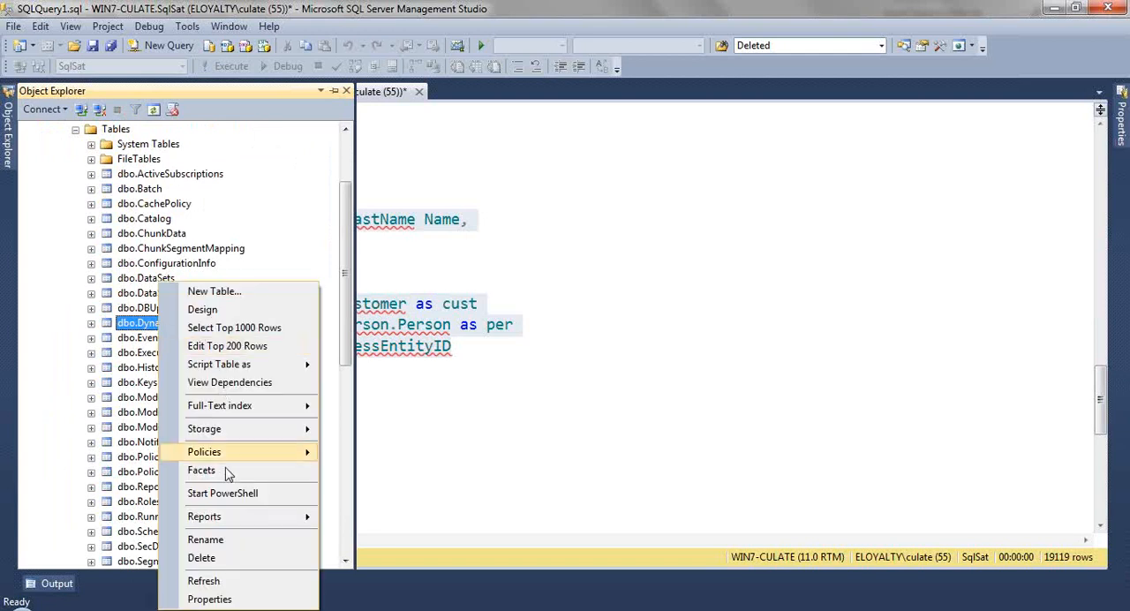
click(248, 556)
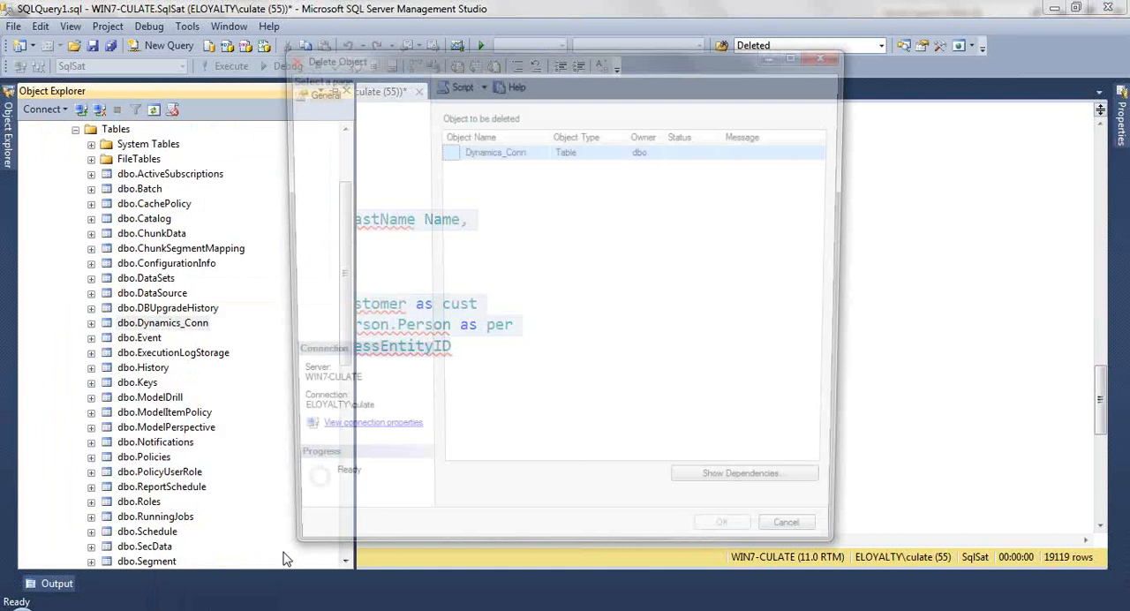
click(732, 545)
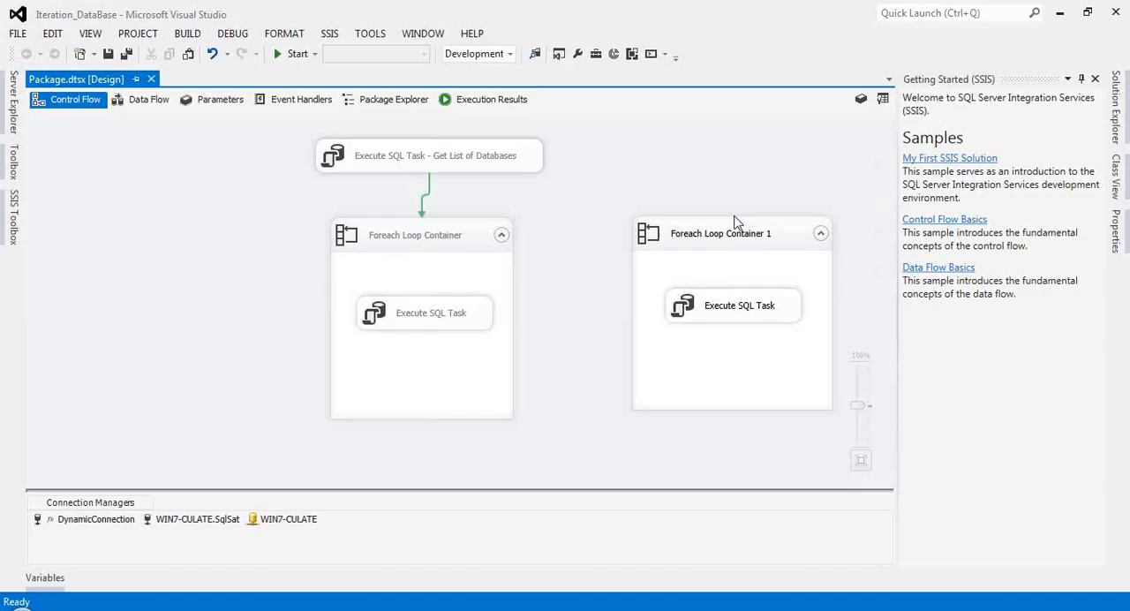
Step: Return to the Iteration_DataBase package and review Foreach Loop Container 1 and the Get List of Databases task's settings without changing them
click(718, 242)
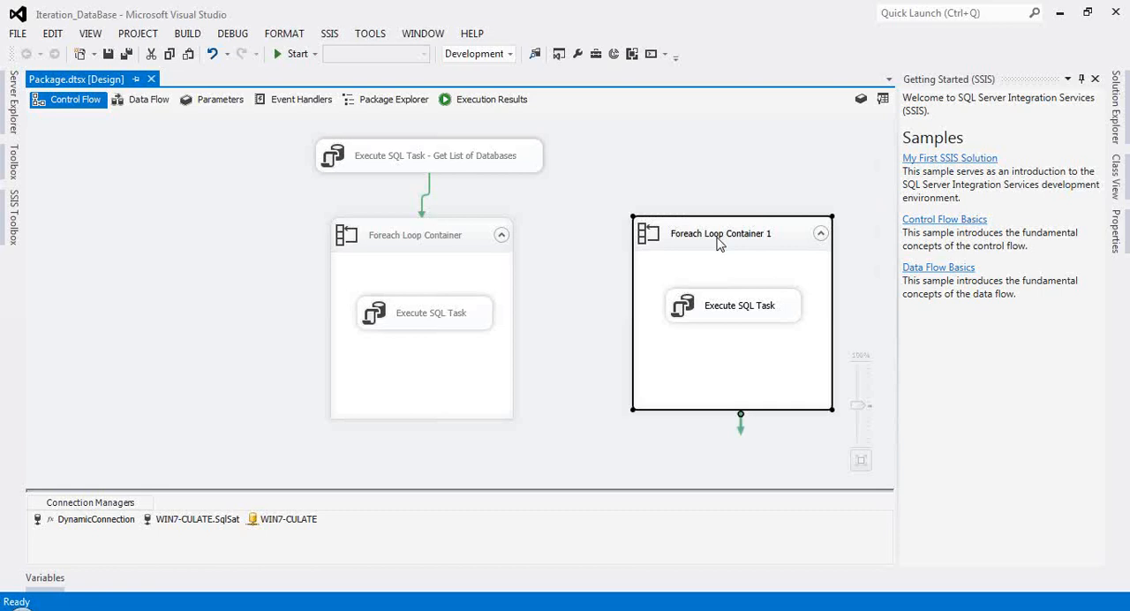
double_click(719, 241)
click(611, 208)
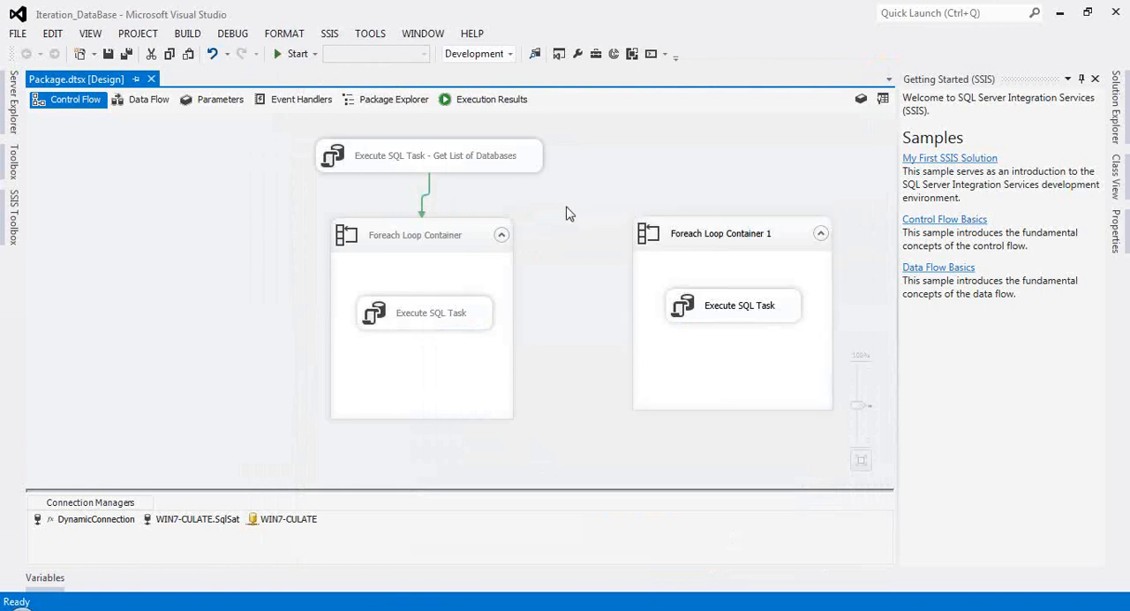
click(381, 167)
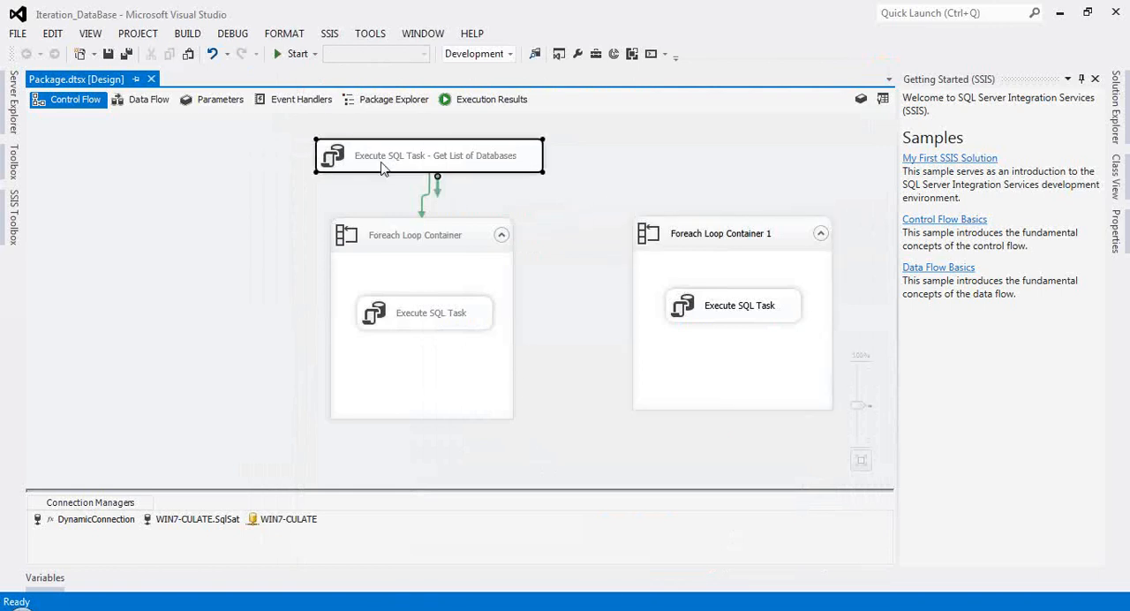
double_click(381, 167)
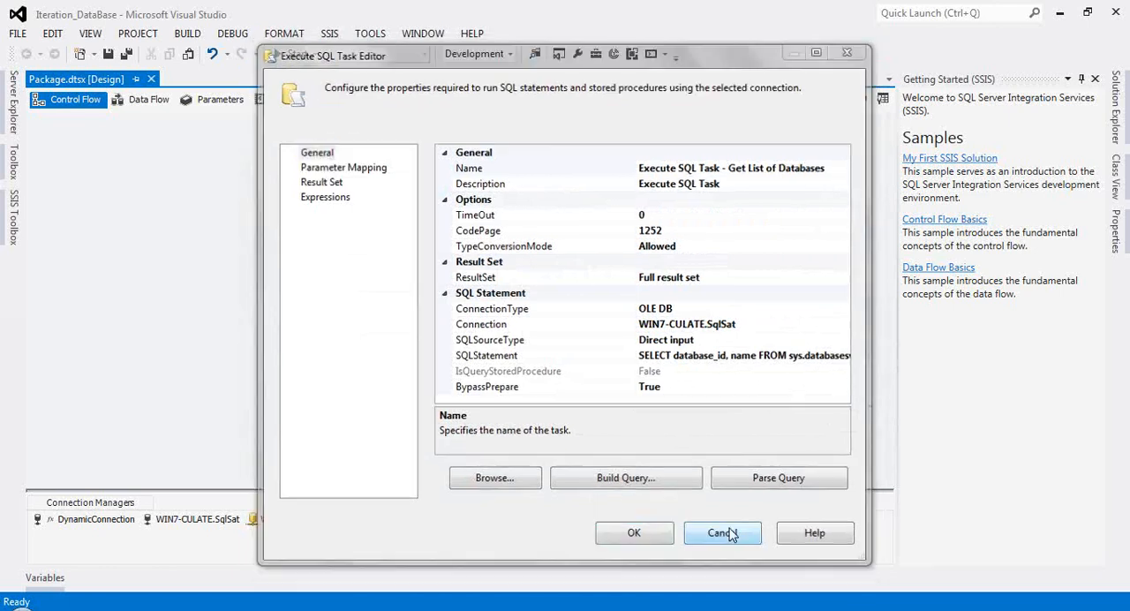
click(724, 535)
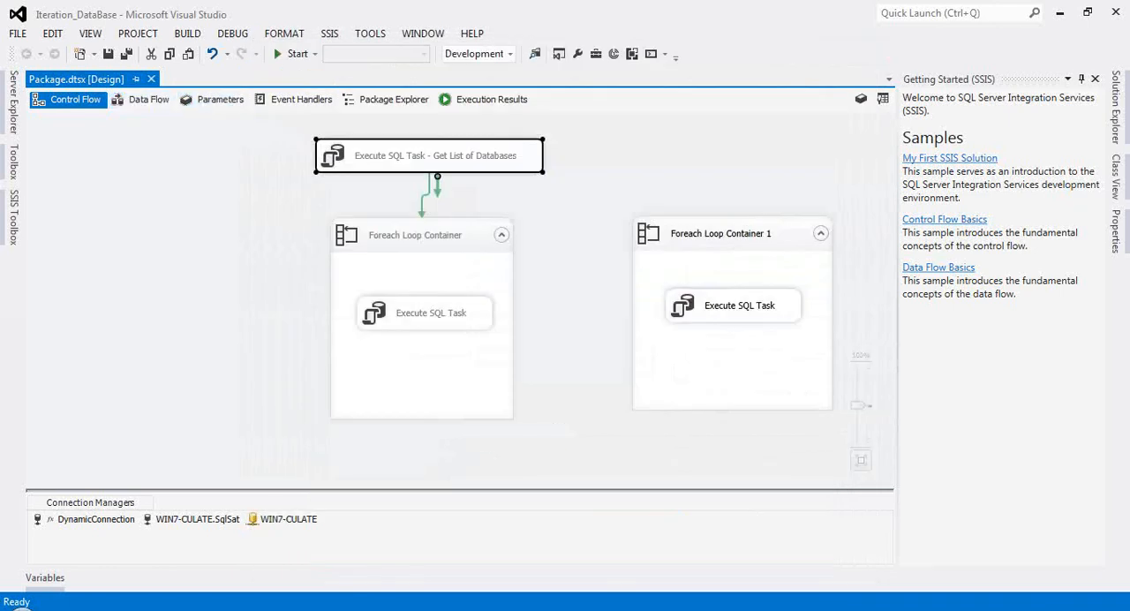
Step: Switch to the SqlSat_PTY project and display the control flow of Demo_Main_Package.dtsx
click(348, 565)
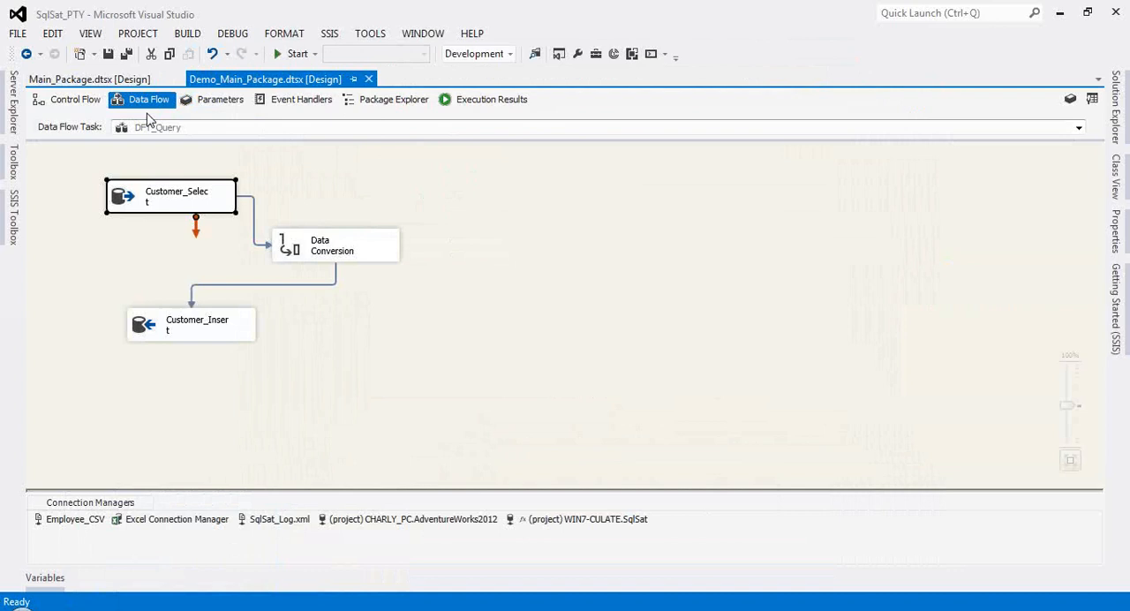
click(99, 78)
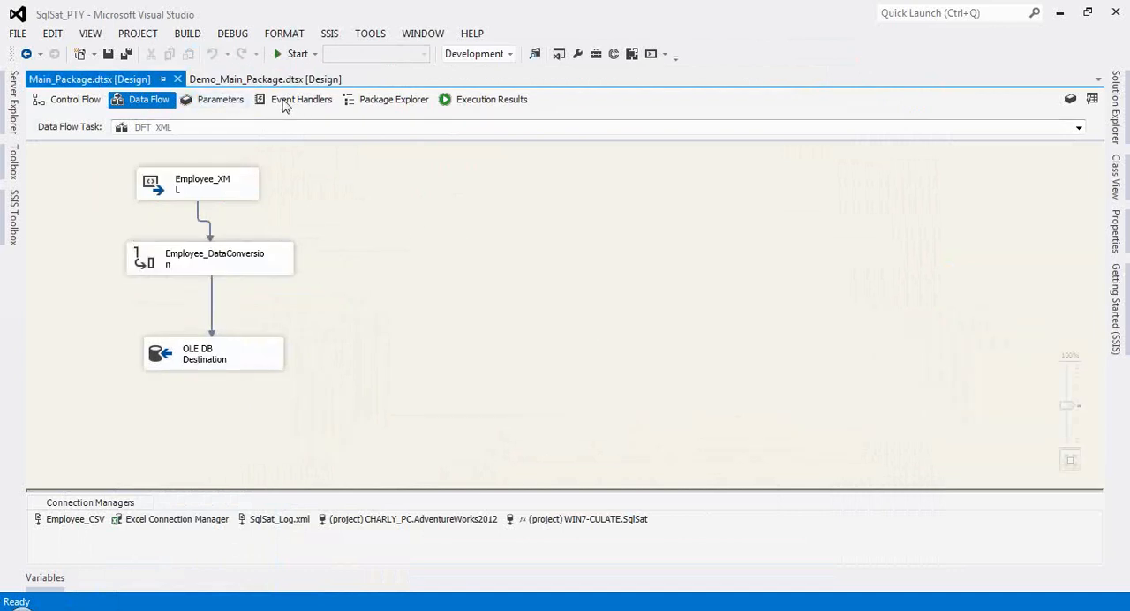
click(192, 81)
right_click(321, 141)
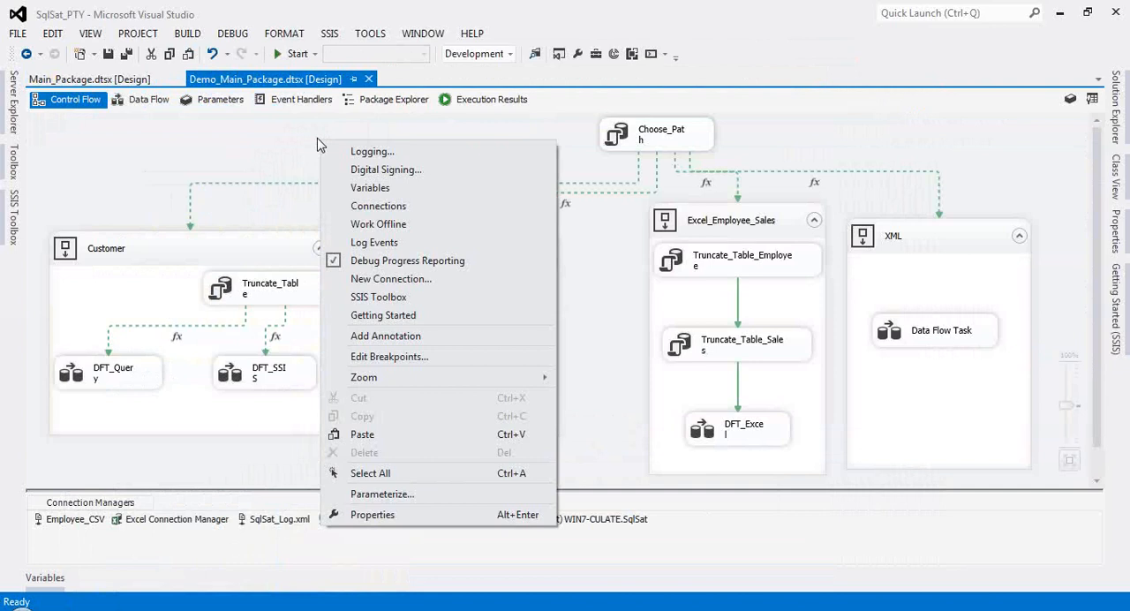
click(252, 137)
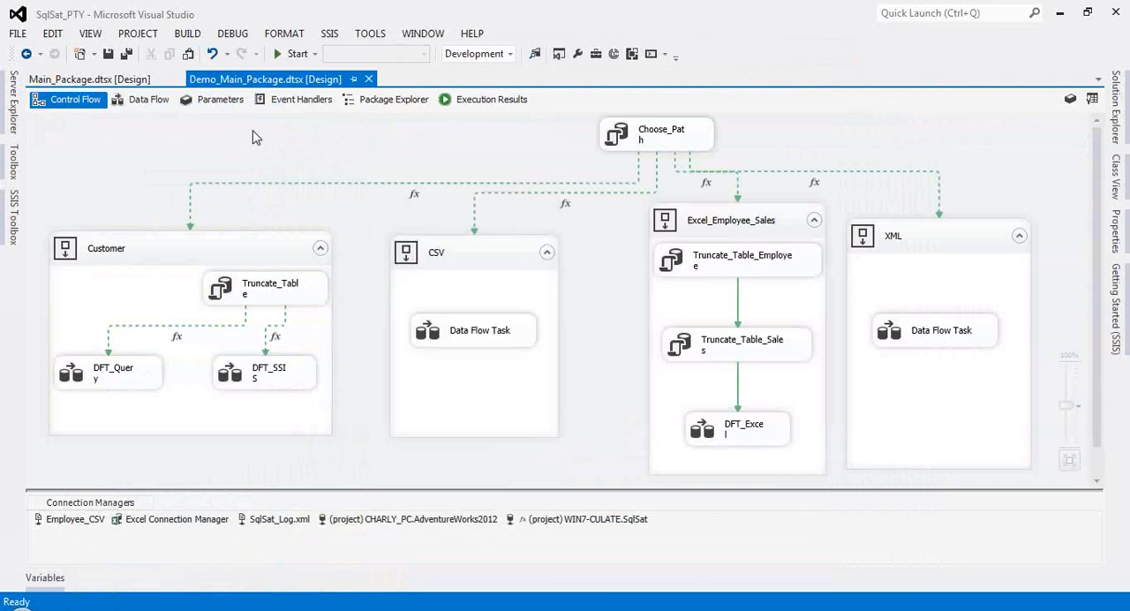
Step: Review the logging configuration of Demo_Main_Package, checking the available log provider types and the events selected for logging, without saving changes
right_click(328, 131)
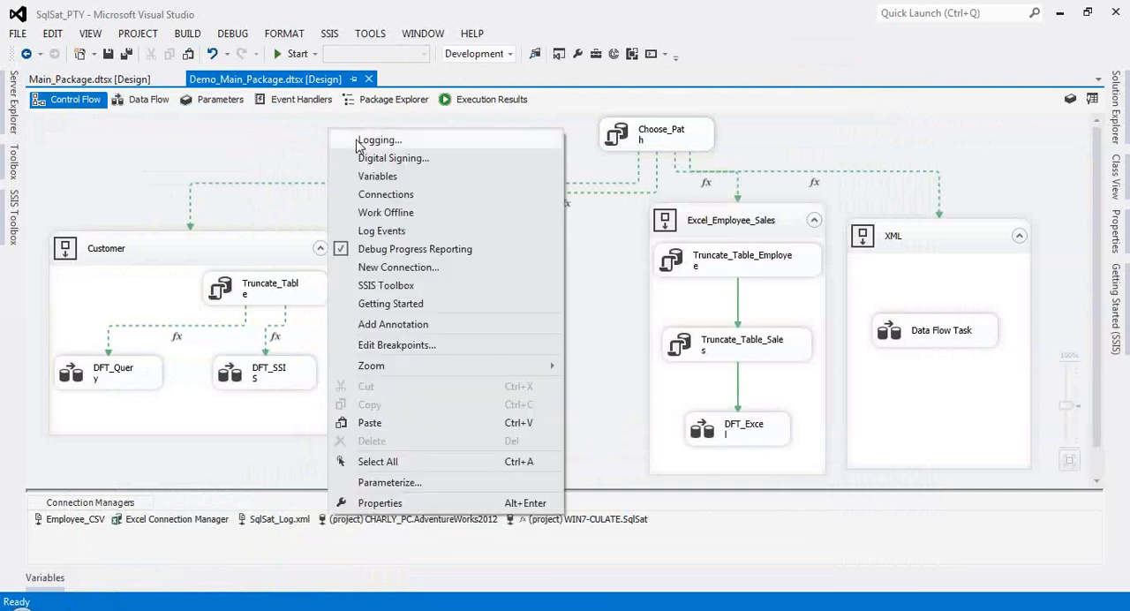
click(369, 142)
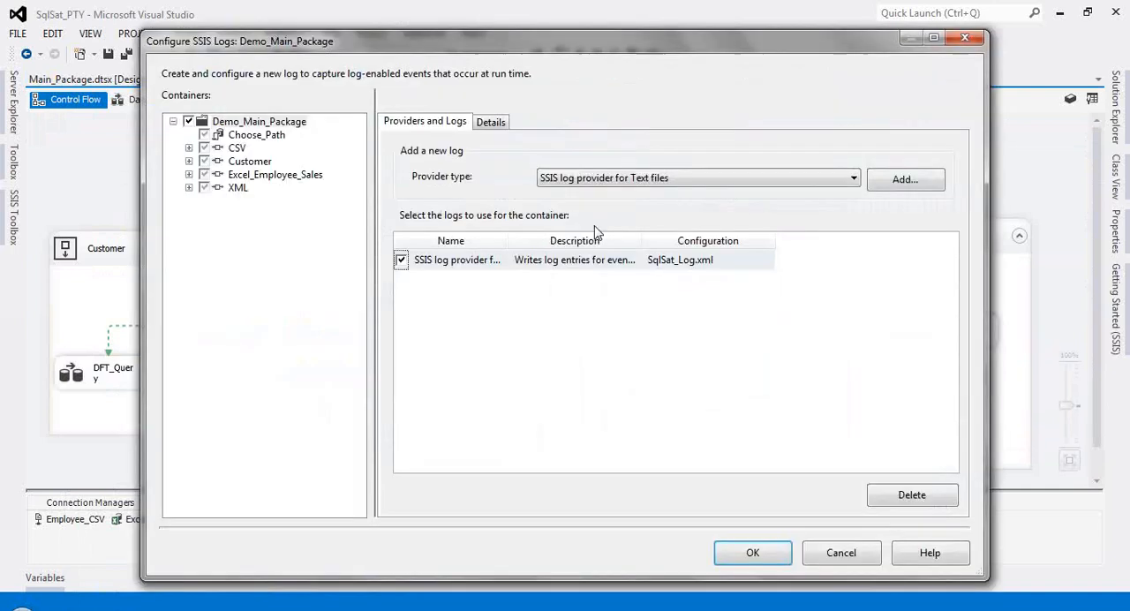
click(635, 179)
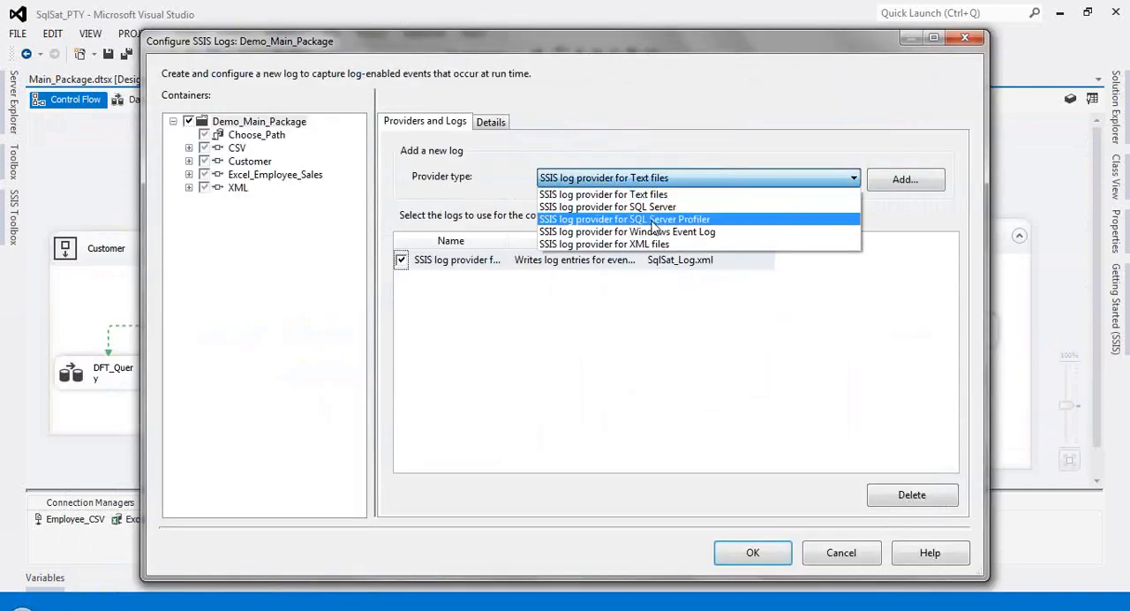
click(494, 129)
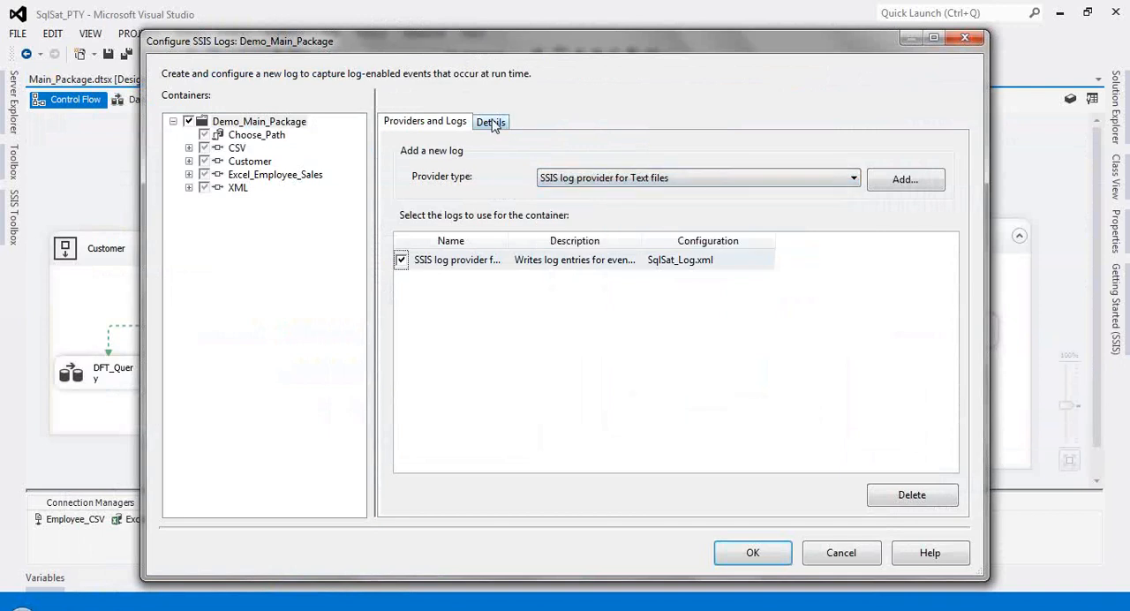
click(493, 123)
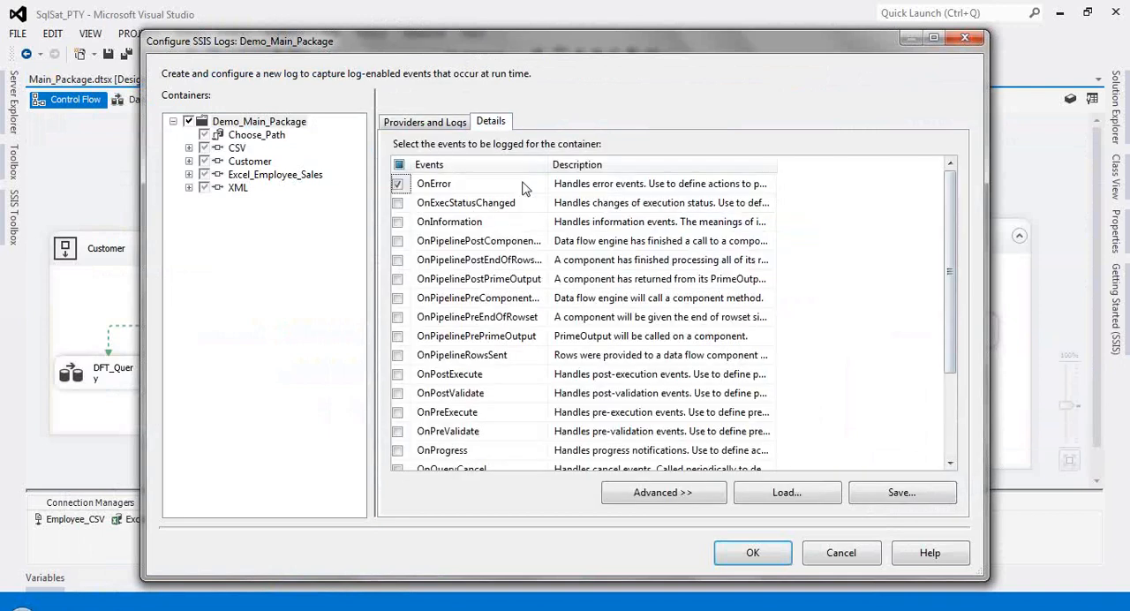
drag(947, 216, 947, 303)
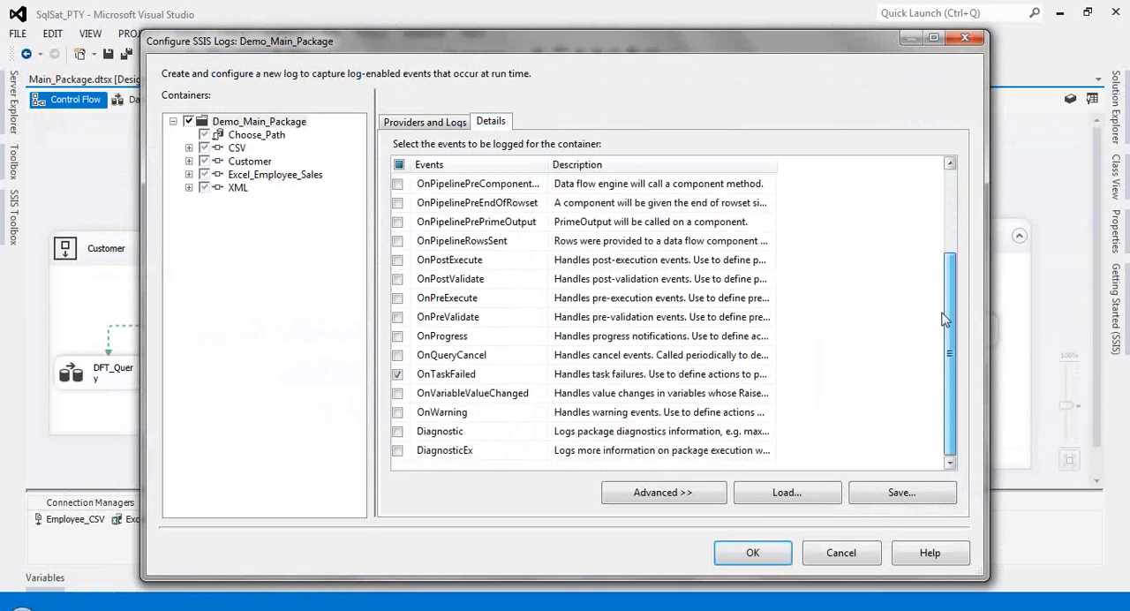
click(846, 560)
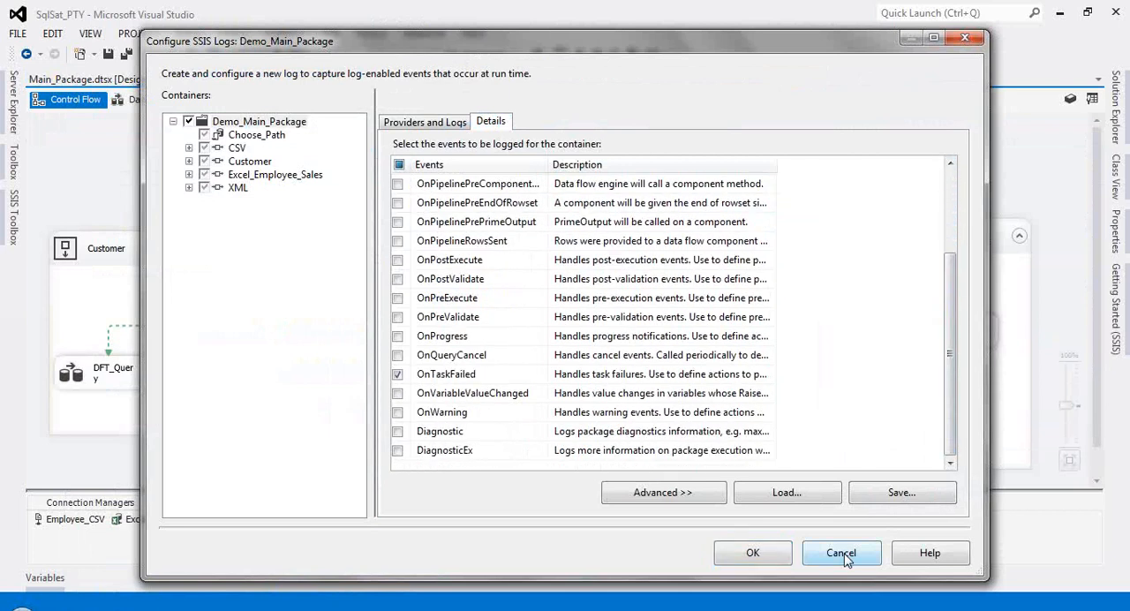
click(843, 556)
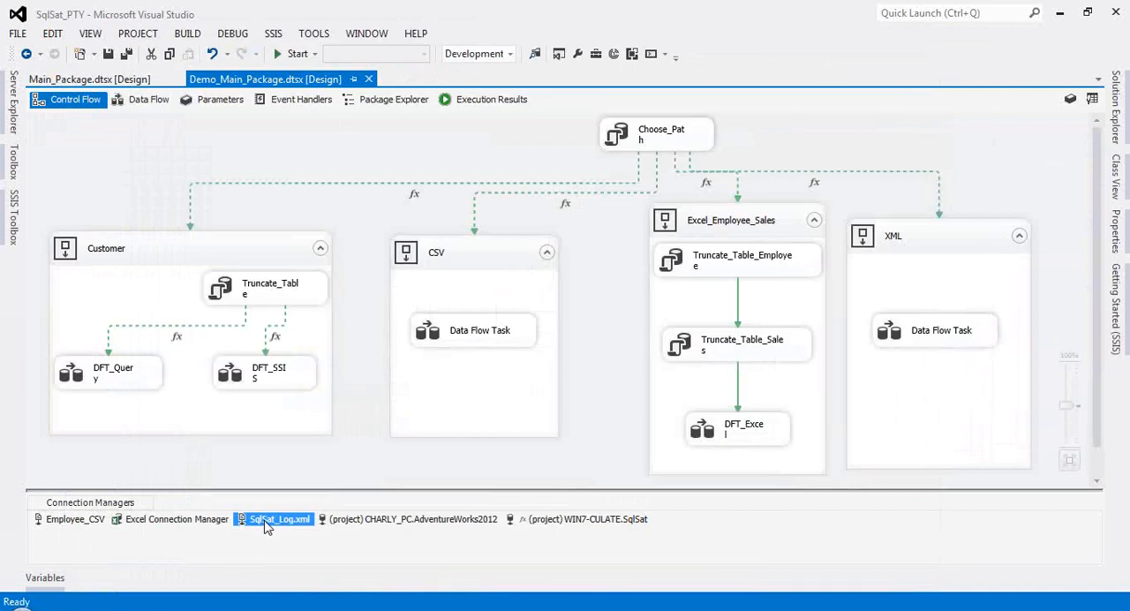
Step: Open the SqlSat_Log.xml file connection manager and inspect the configured log file path
click(270, 523)
double_click(270, 522)
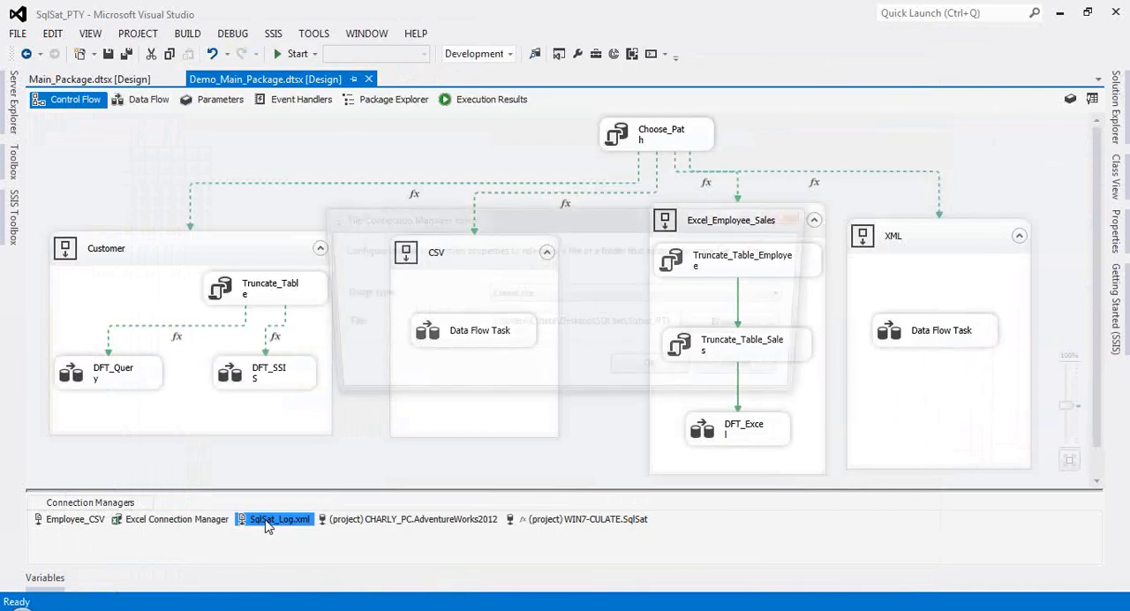
drag(487, 324, 683, 326)
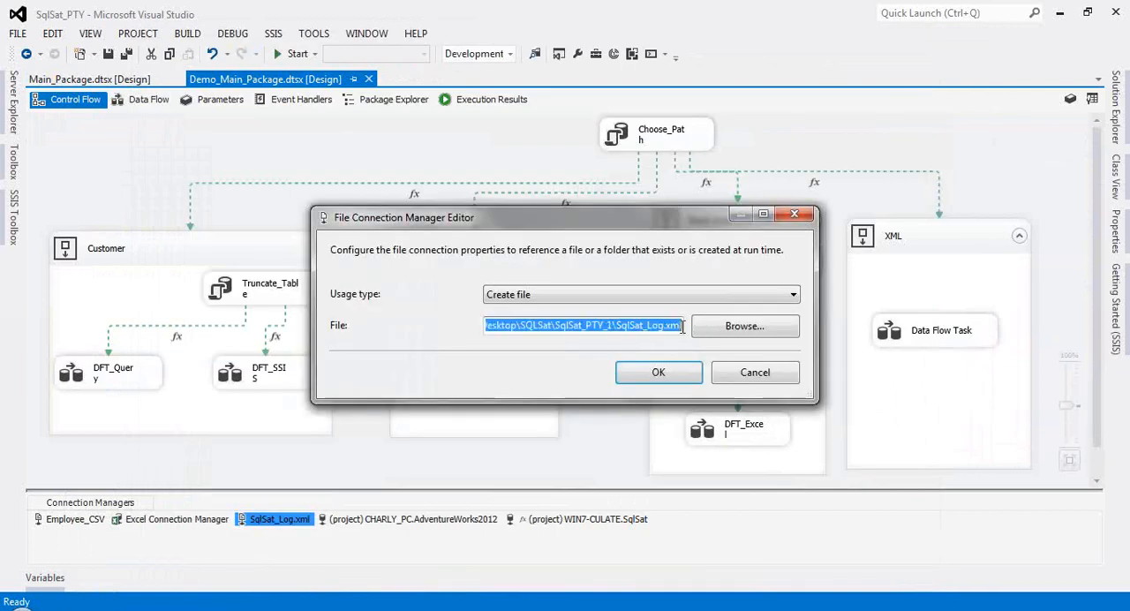
Step: Open the SqlSat_Log.xml log file in Internet Explorer, examine its PackageStart and OnError records, and close it
click(176, 609)
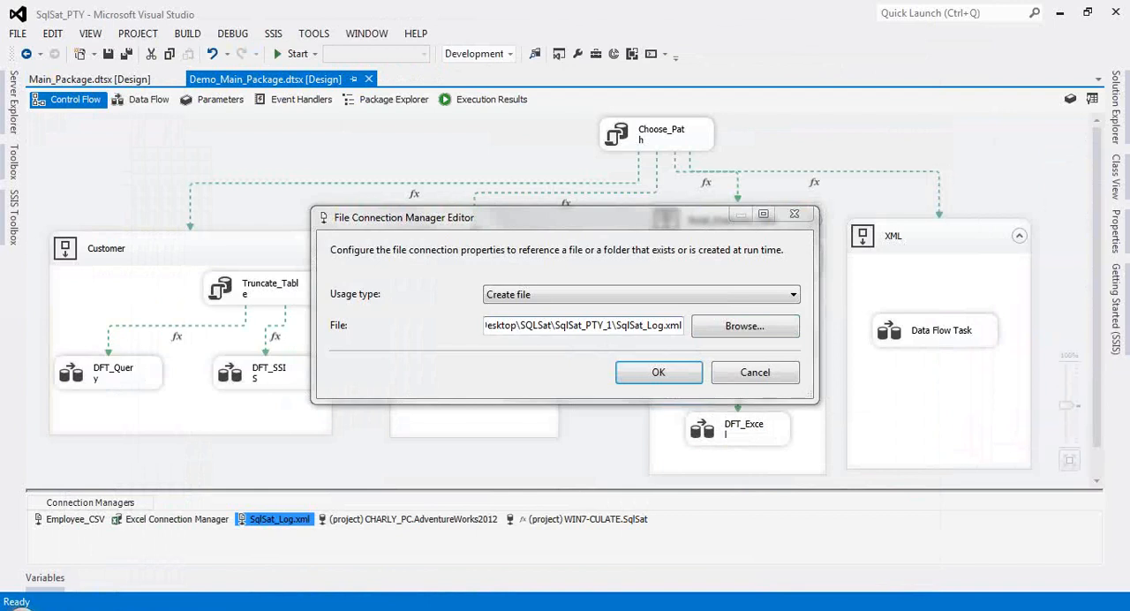
click(22, 609)
click(251, 350)
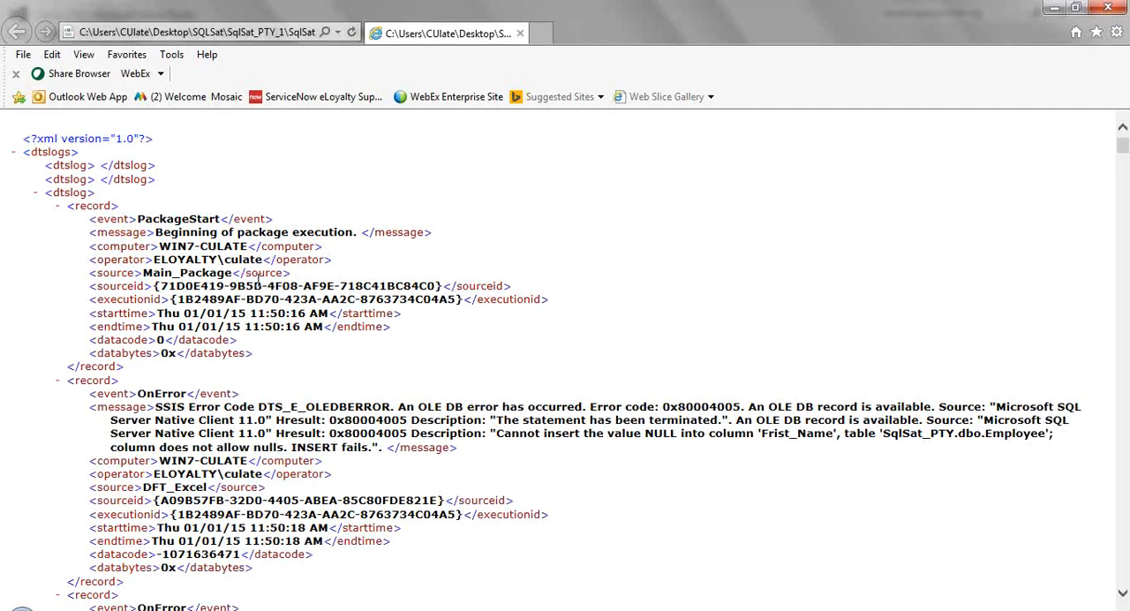
scroll(256, 282, down, 1)
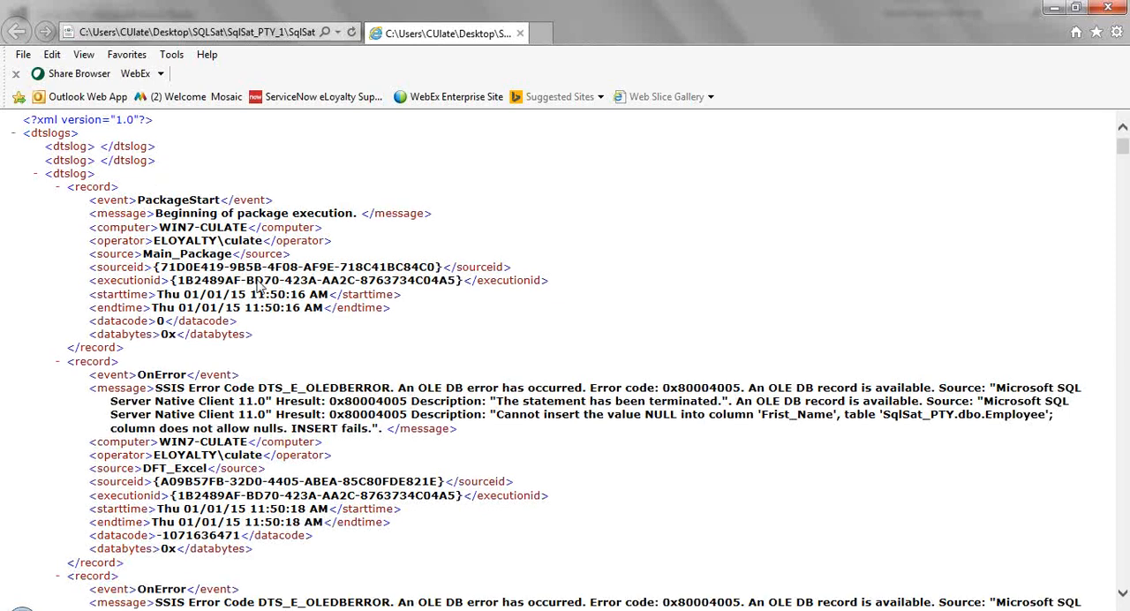
scroll(259, 284, down, 5)
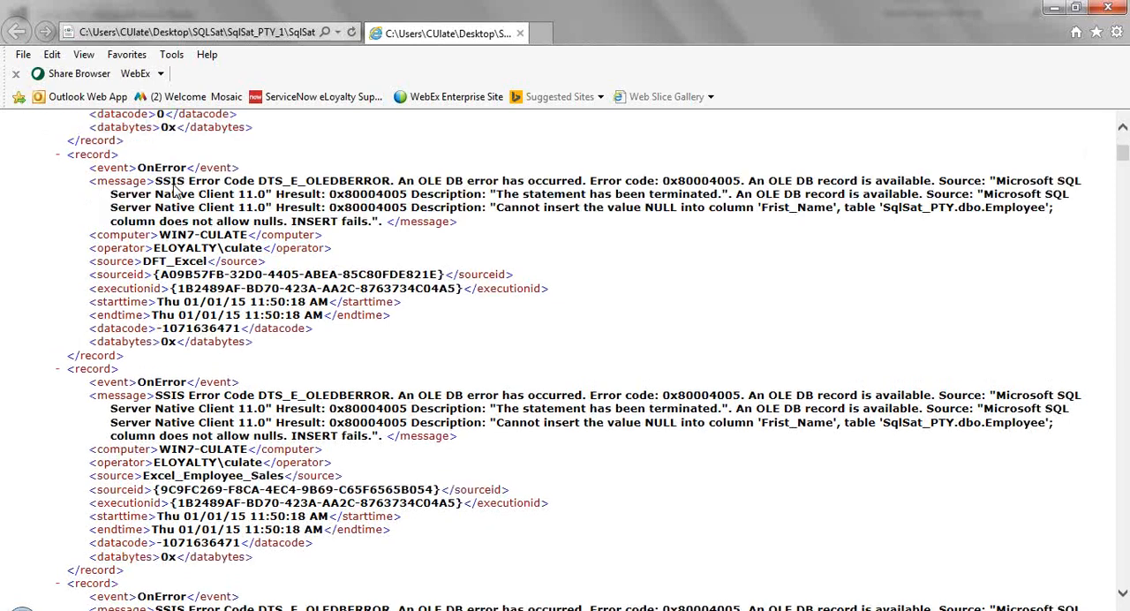
scroll(174, 190, down, 4)
drag(221, 311, 341, 351)
click(234, 388)
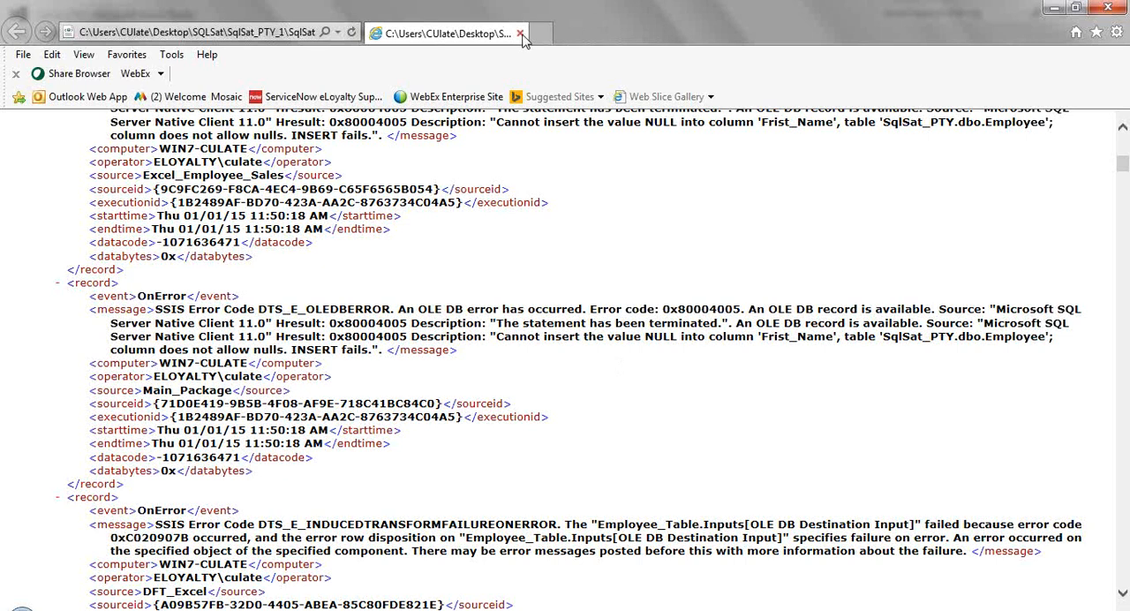
click(1105, 8)
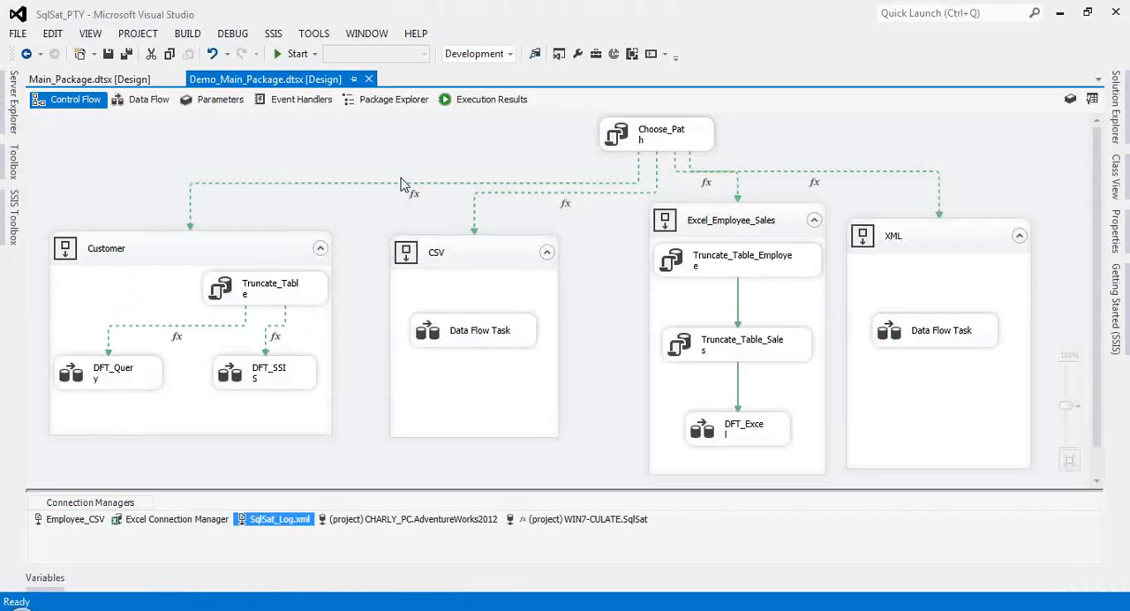
right_click(413, 151)
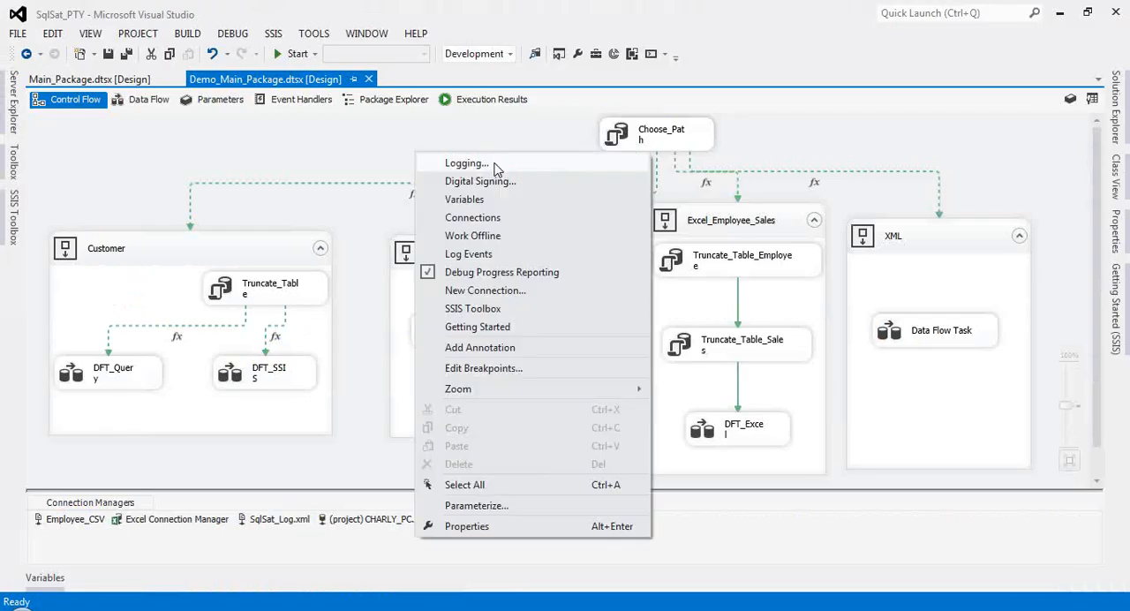
click(291, 160)
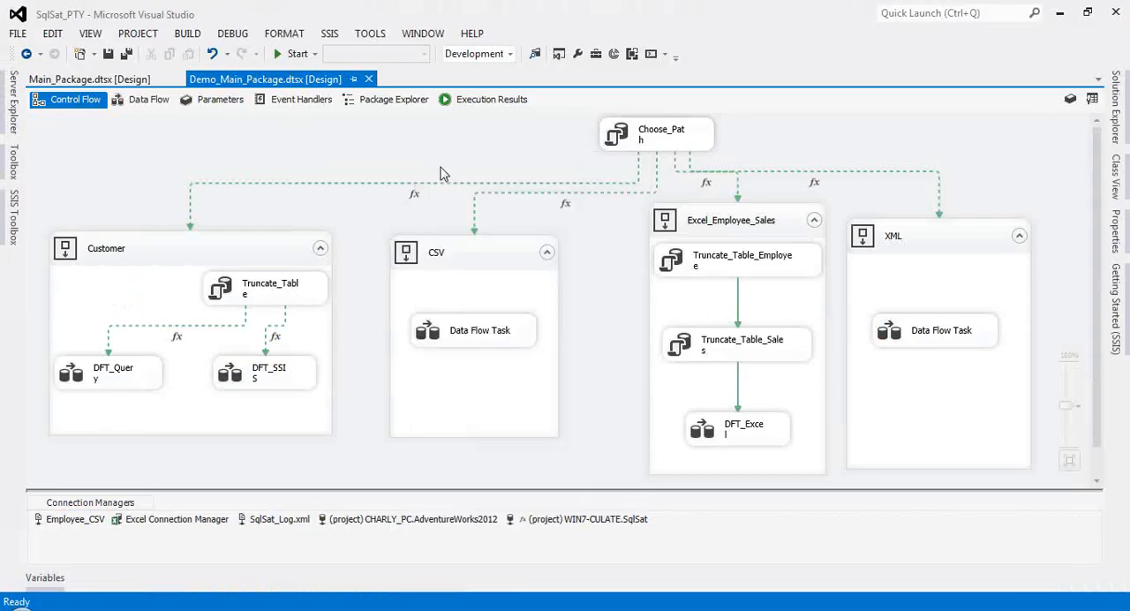
Step: Open Project.params, review the DataBaseName project parameter and its value without changing them, and close the parameters window
click(1116, 108)
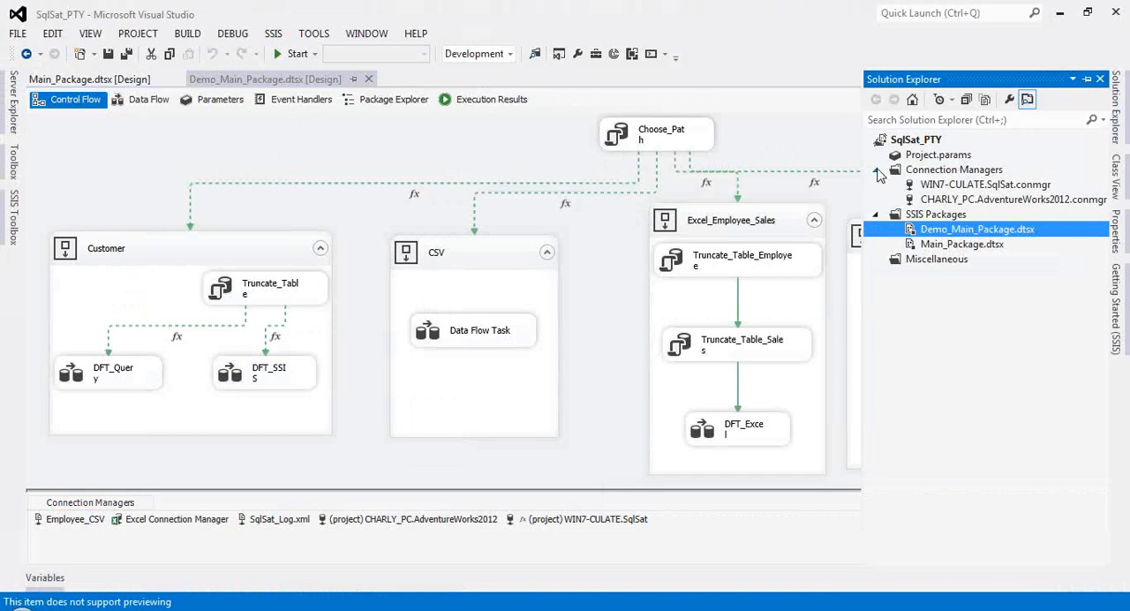
click(929, 159)
double_click(929, 161)
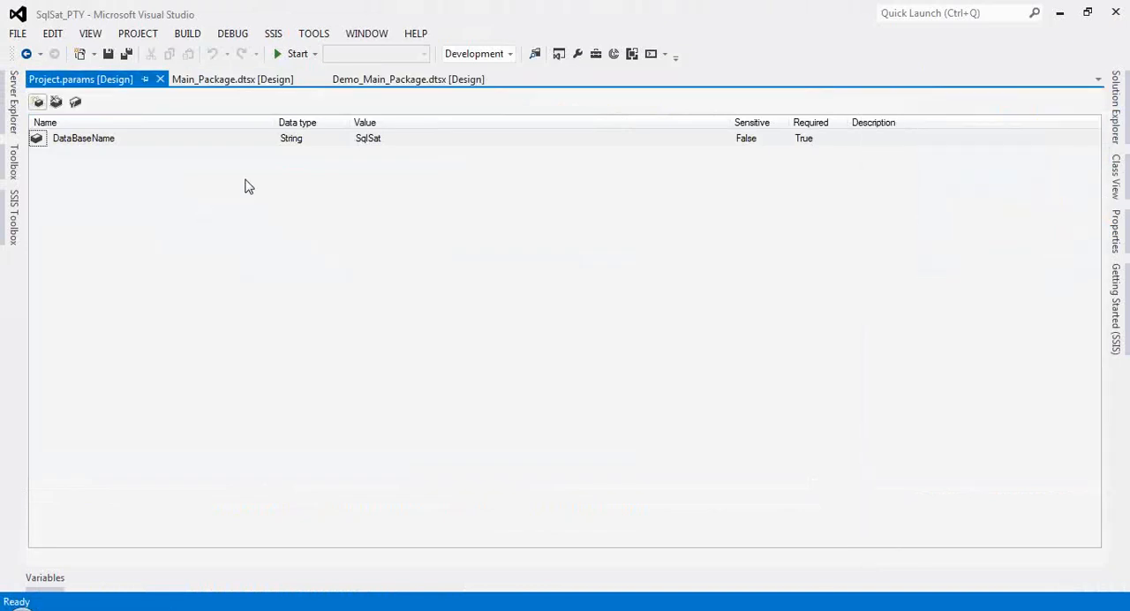
click(147, 139)
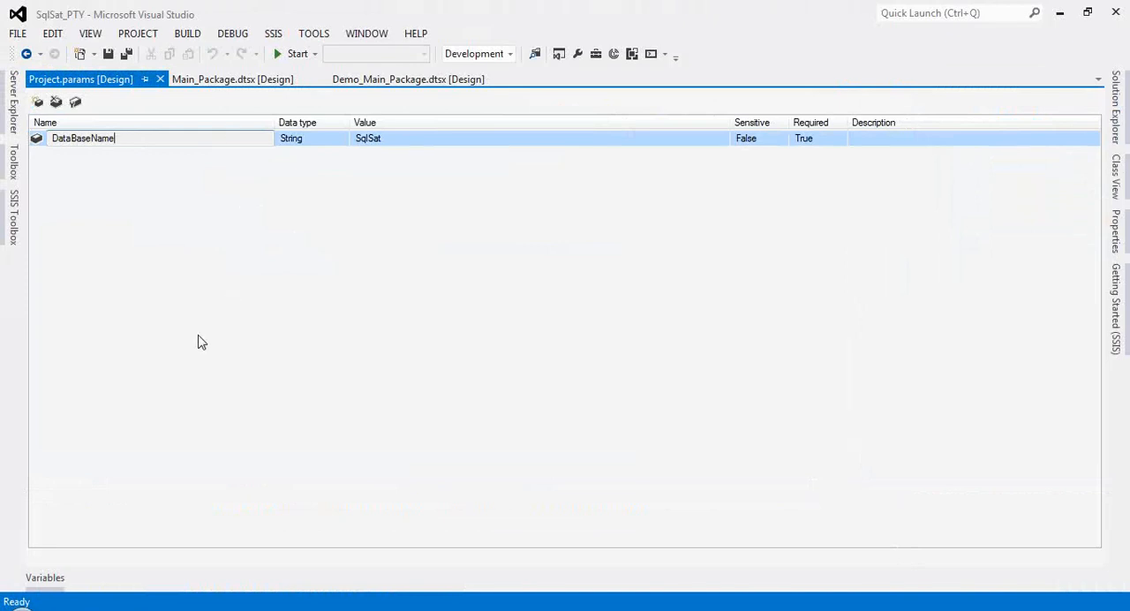
click(1117, 106)
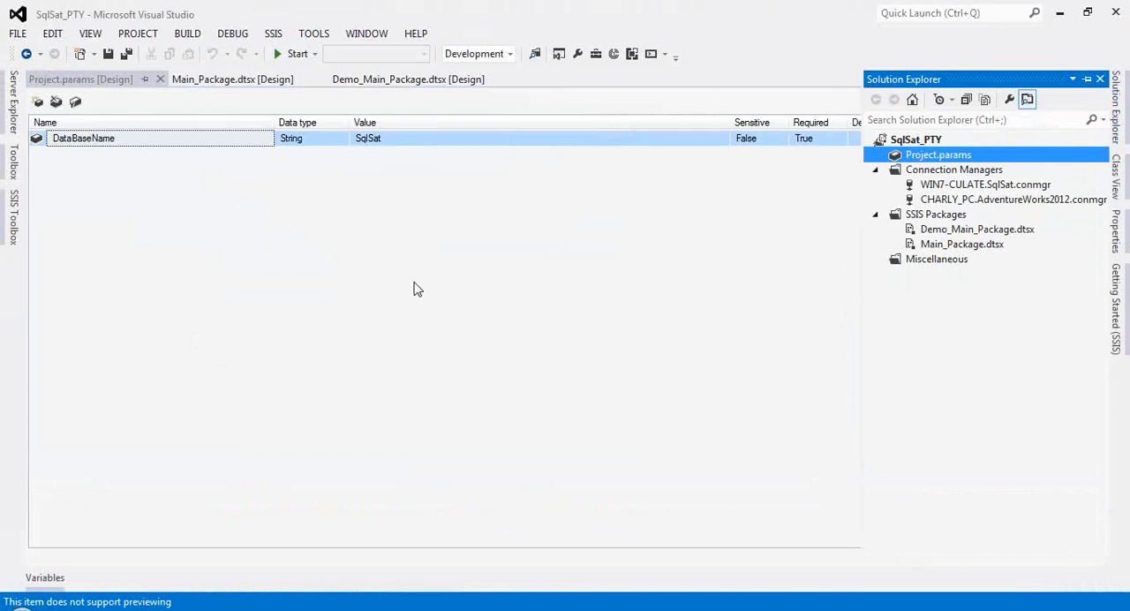
click(383, 139)
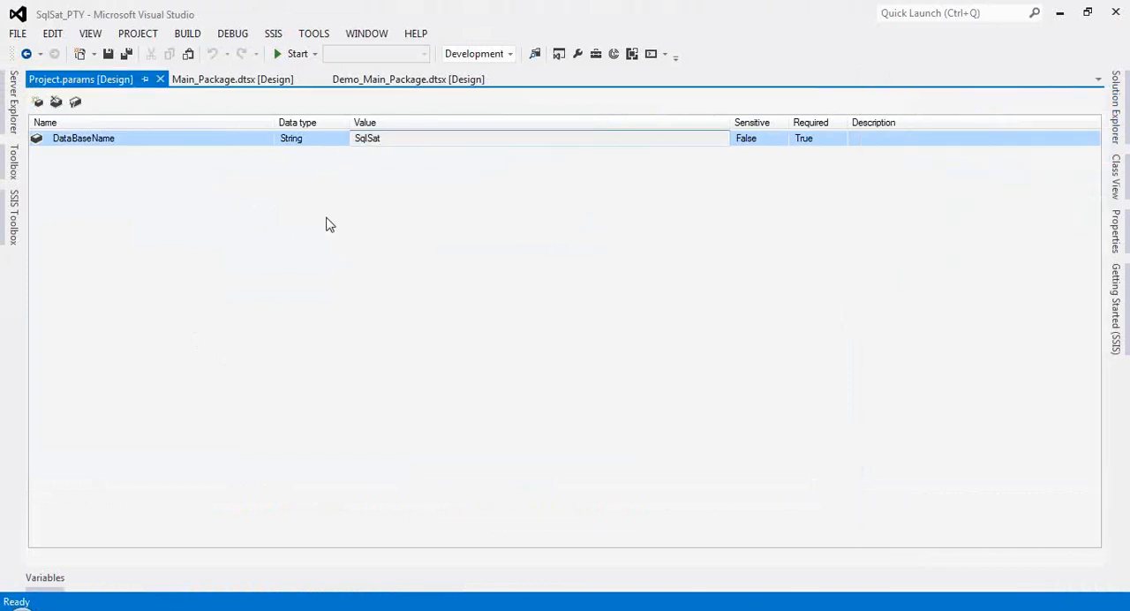
click(161, 78)
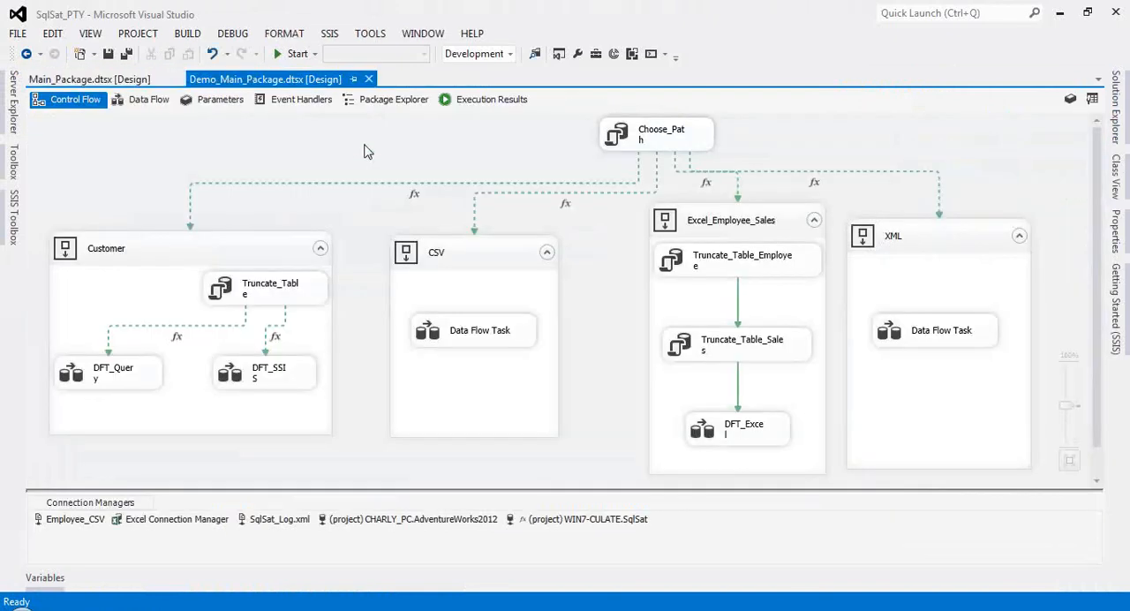
right_click(364, 152)
click(239, 521)
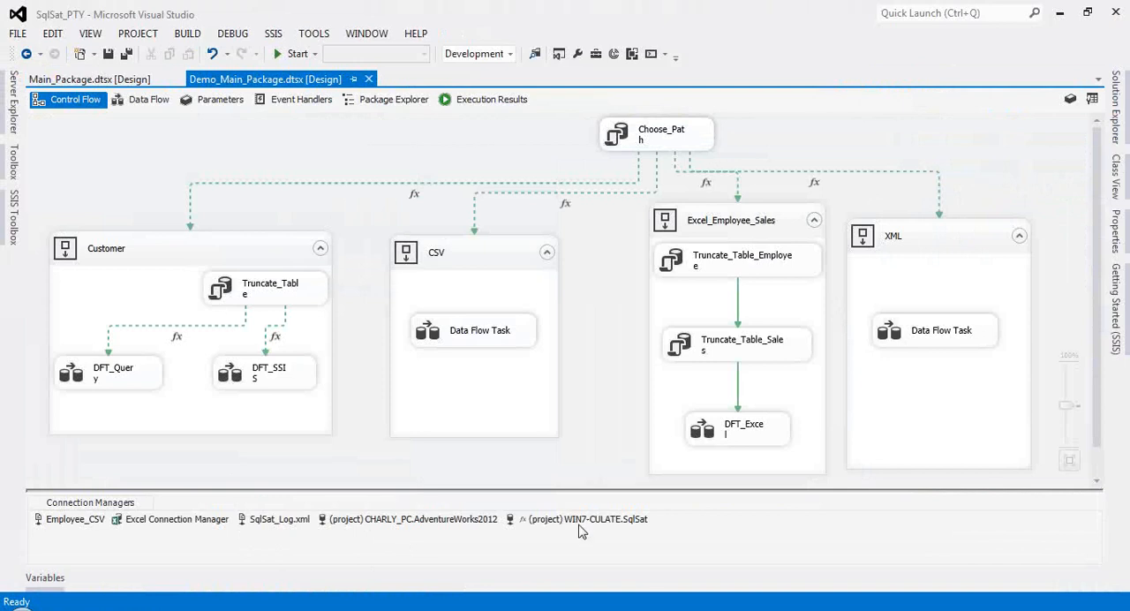
right_click(368, 140)
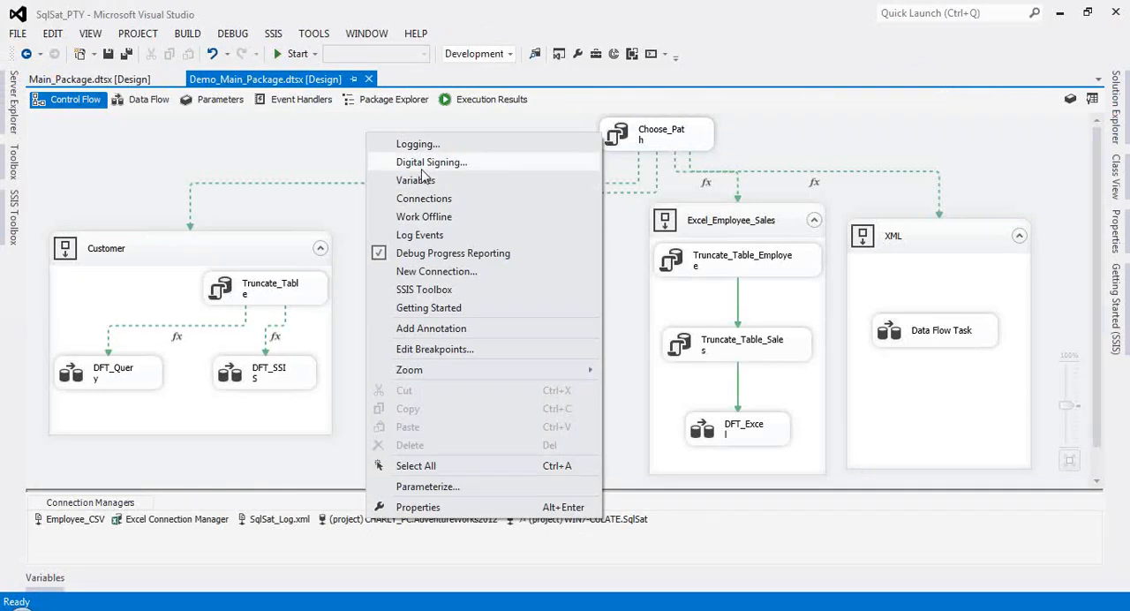
click(320, 165)
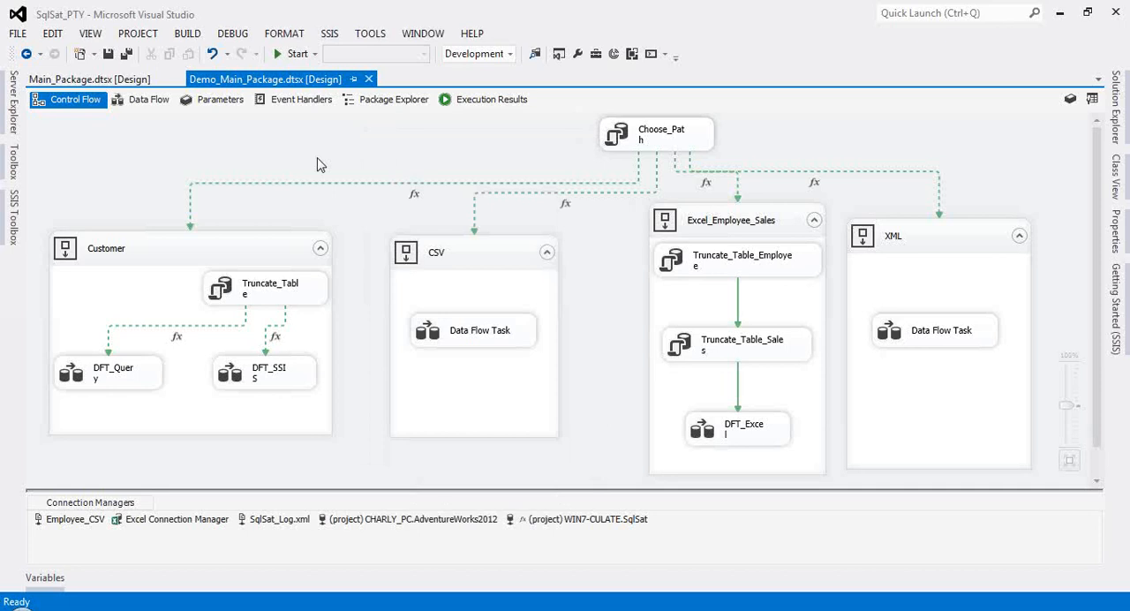
right_click(383, 144)
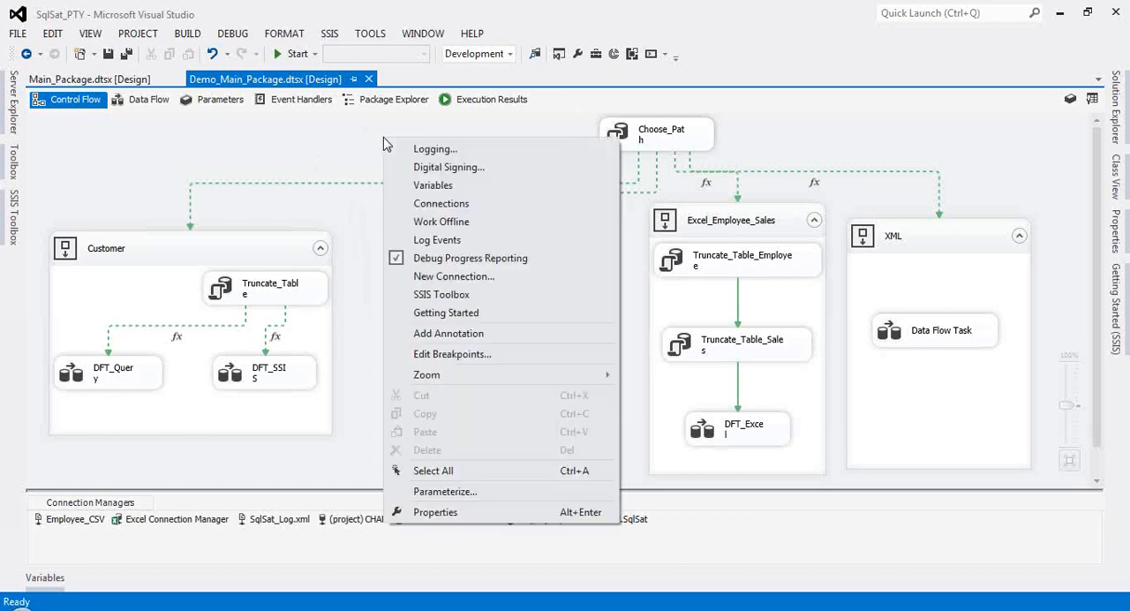
click(301, 148)
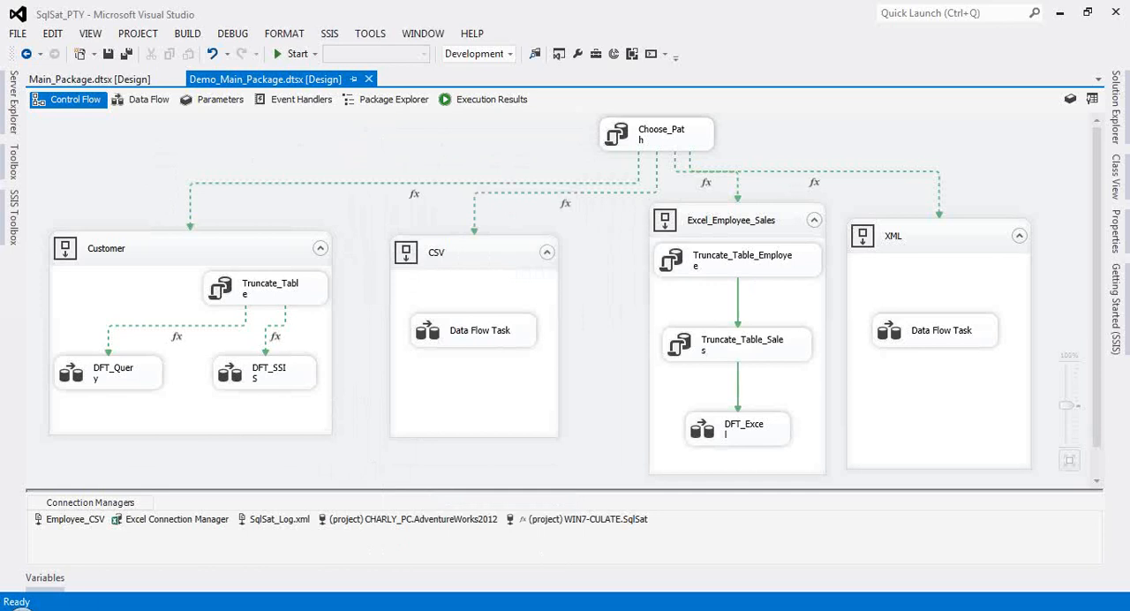
Step: Switch to the slide presentation and advance to the "Deployment de los paquetes" slide
click(348, 561)
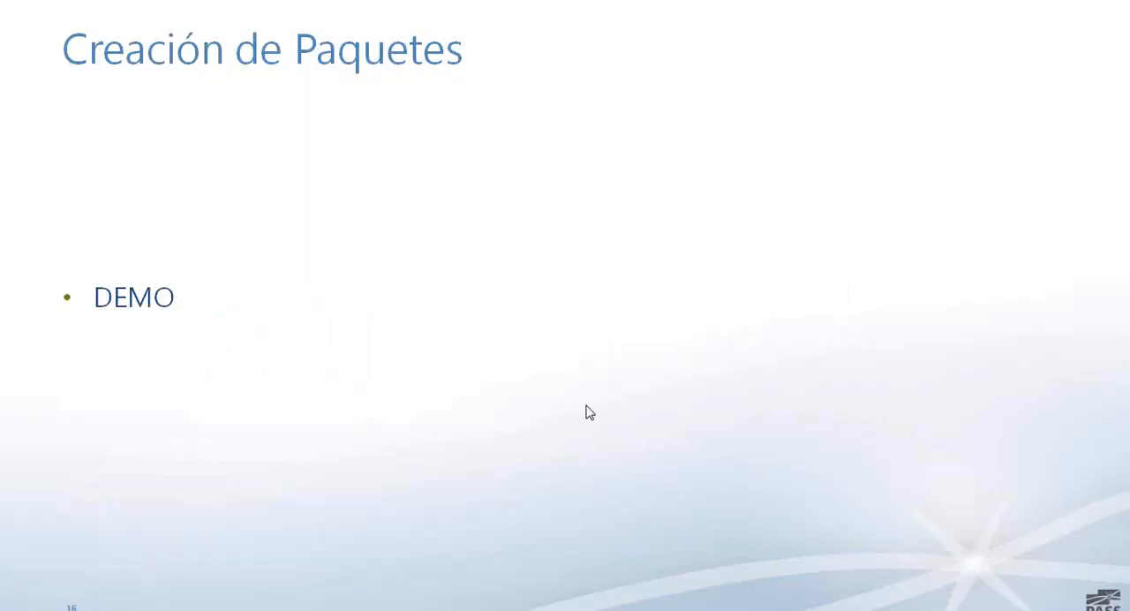
key(Right)
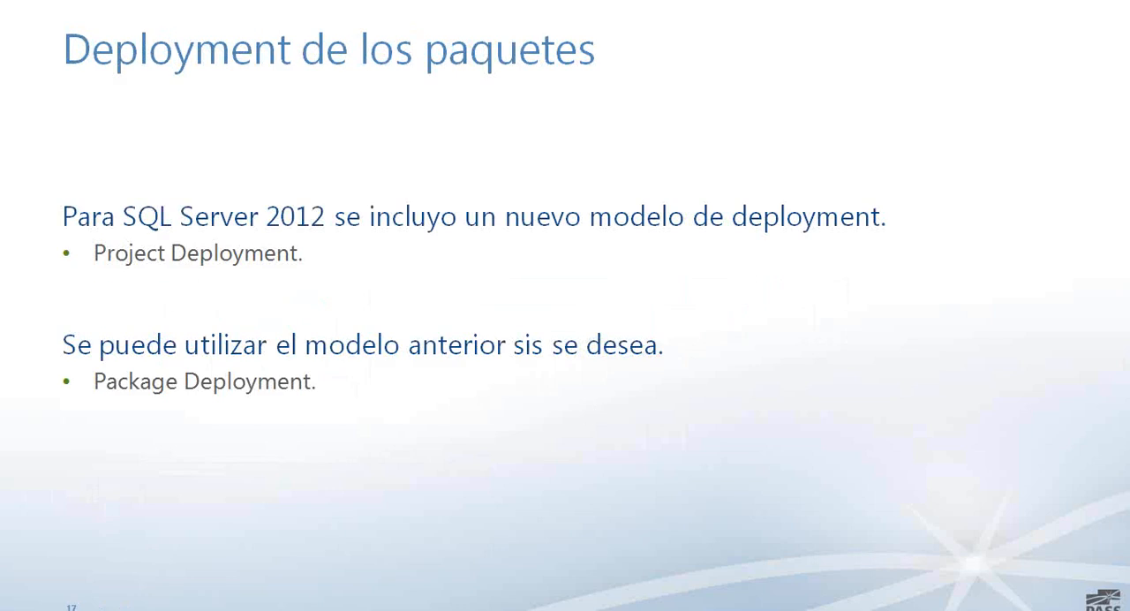
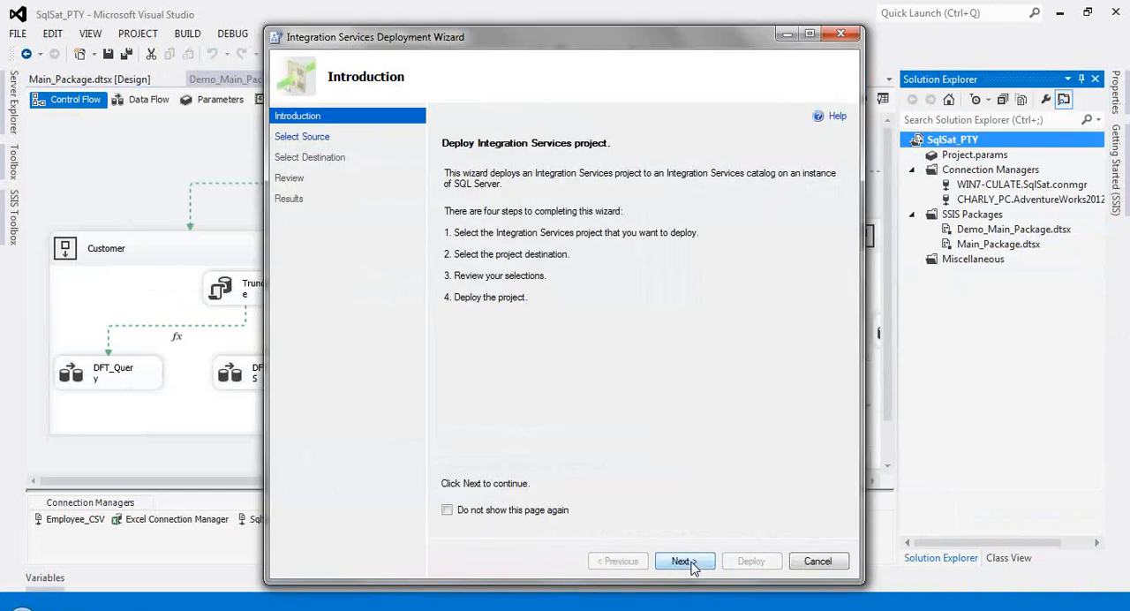
Step: Deploy the SqlSat_PTY project to the VirtualChapter folder of the SSISDB catalog on server WIN7-CULATE and close the deployment wizard
click(691, 561)
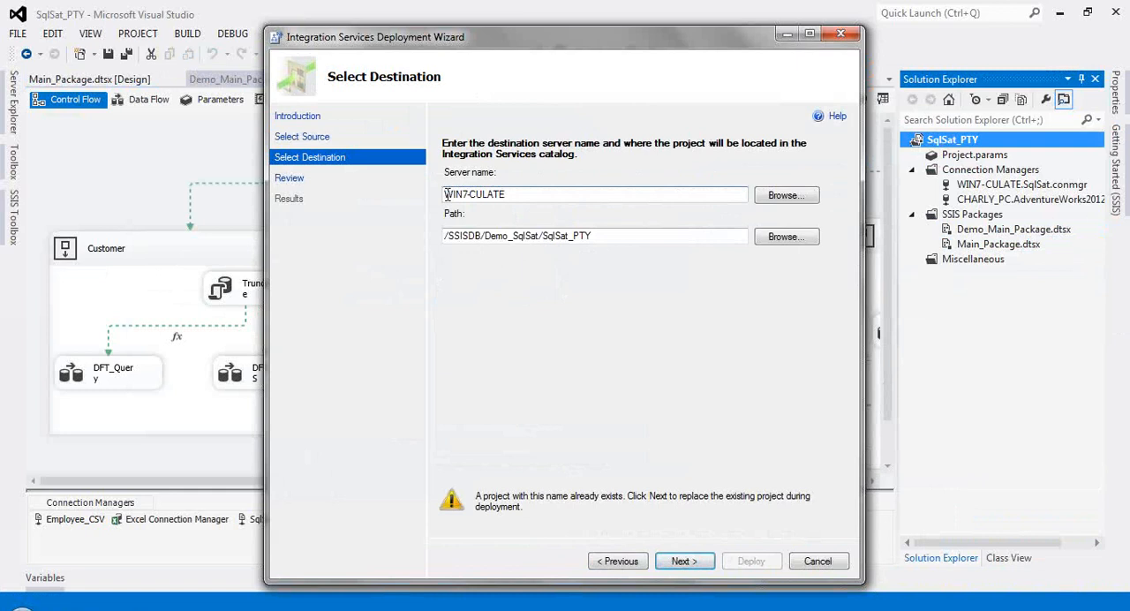
drag(444, 194, 508, 192)
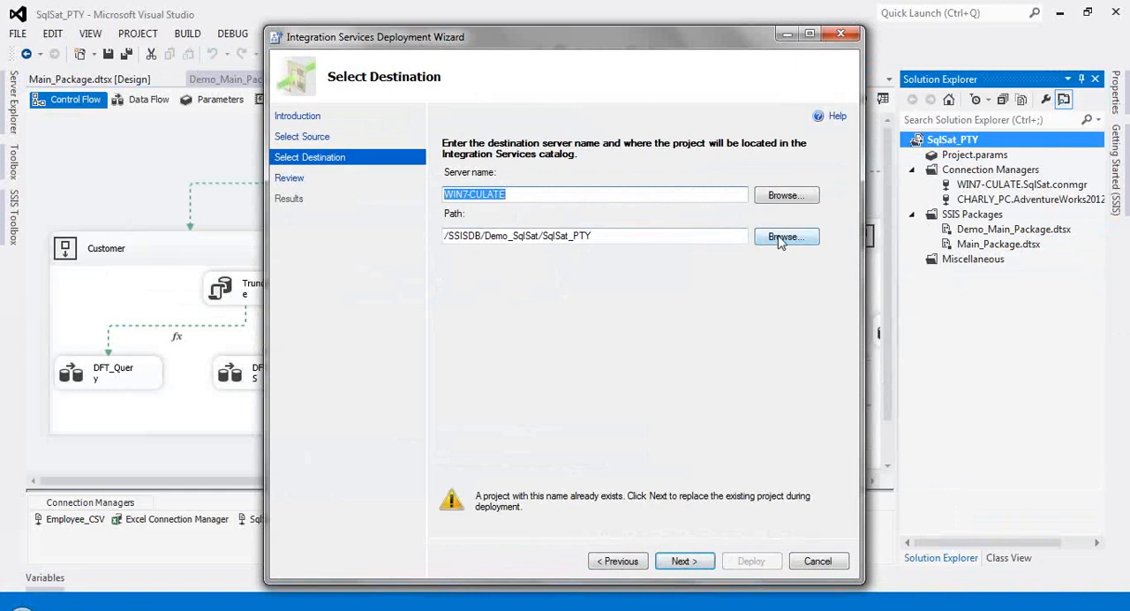
click(563, 235)
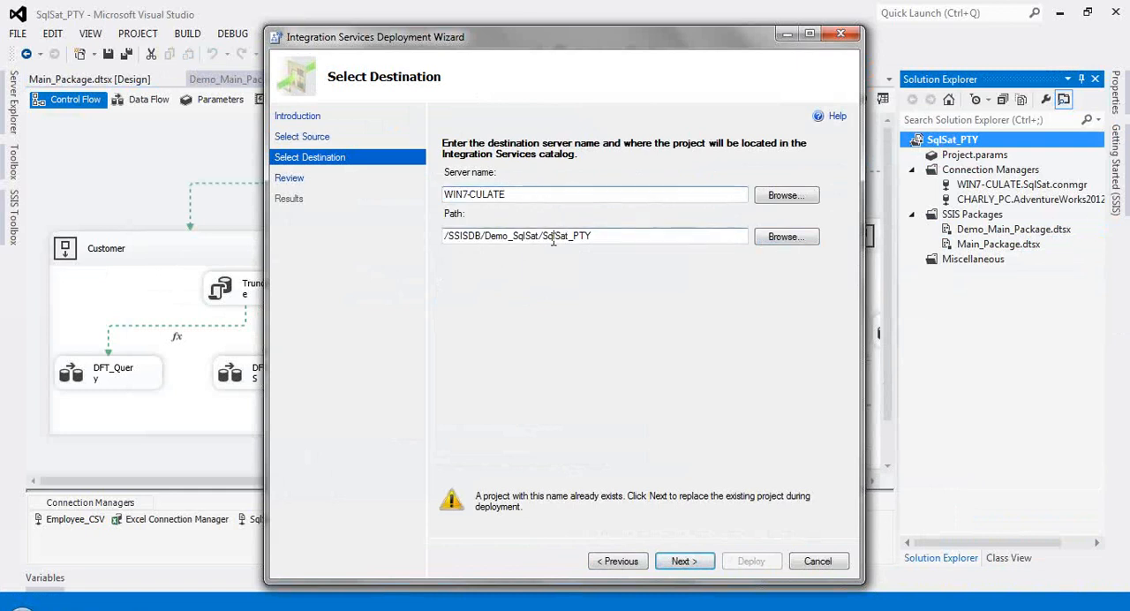
double_click(554, 236)
click(766, 238)
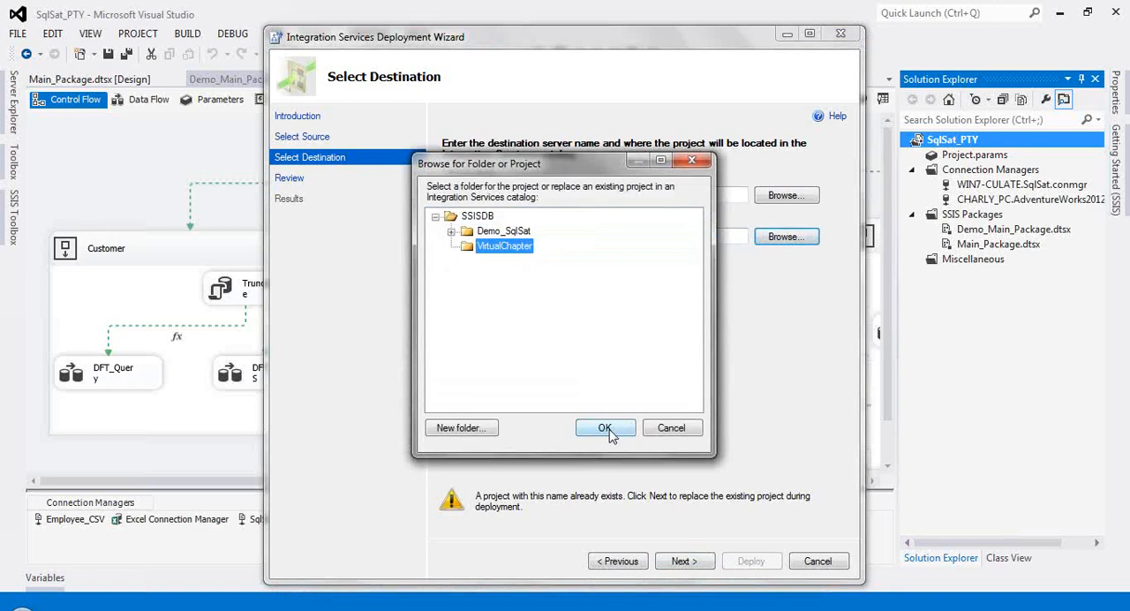
click(605, 429)
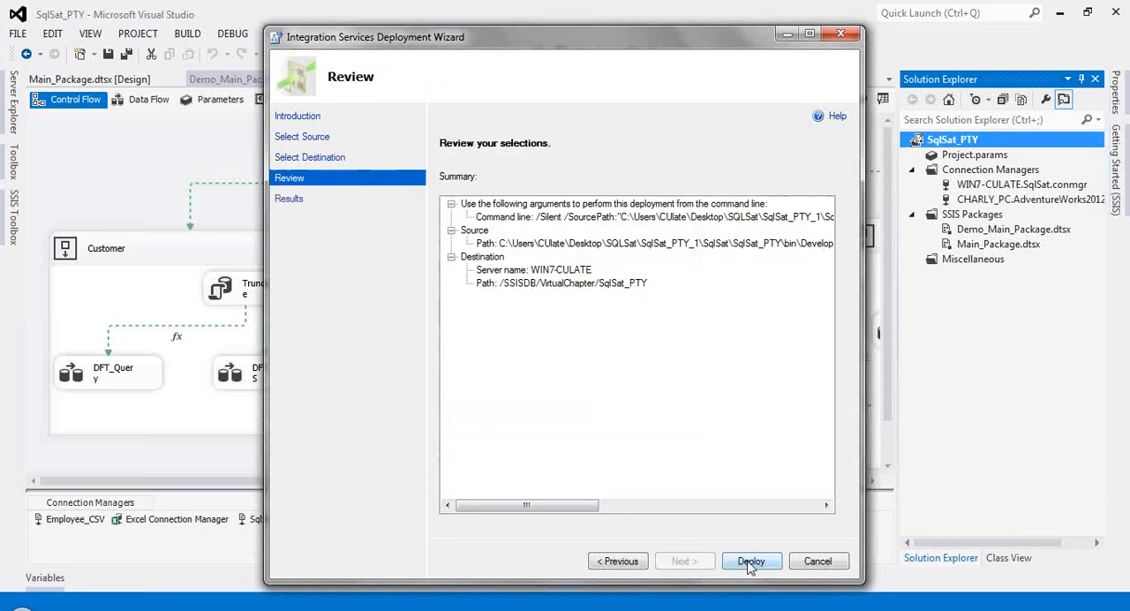
click(751, 560)
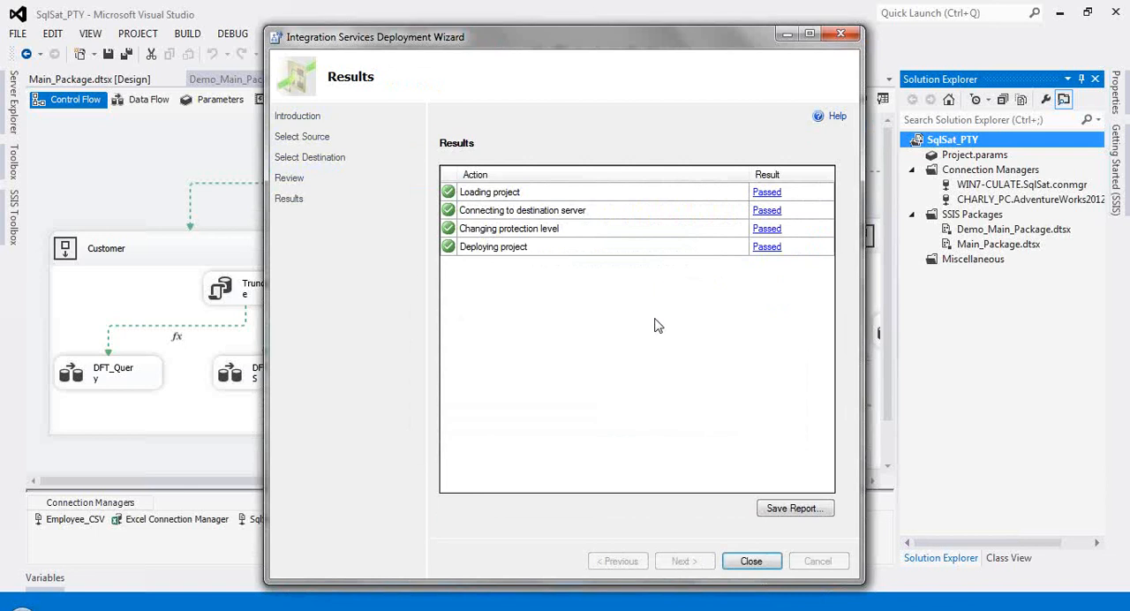
click(751, 561)
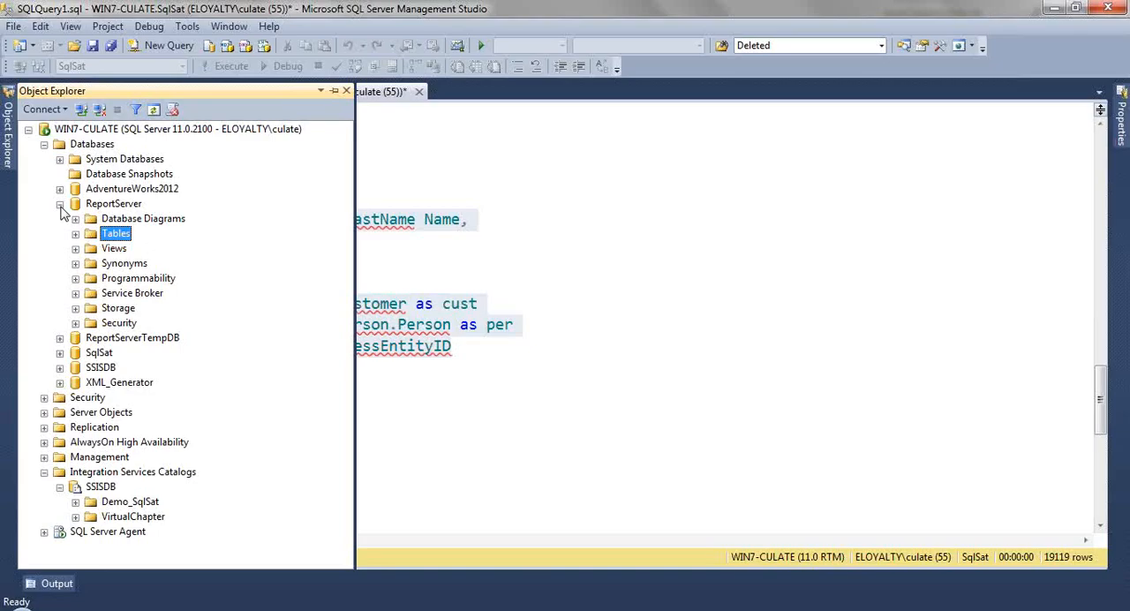
Step: Switch to SQL Server Management Studio, expand the SSISDB database to look at its contents, and collapse it
click(59, 203)
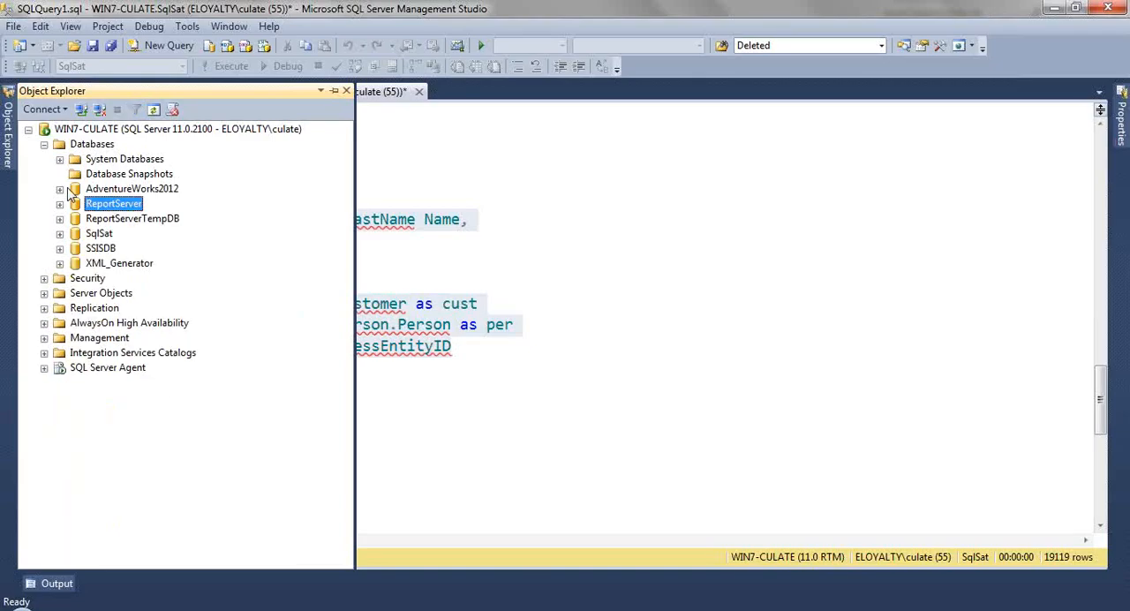
click(105, 250)
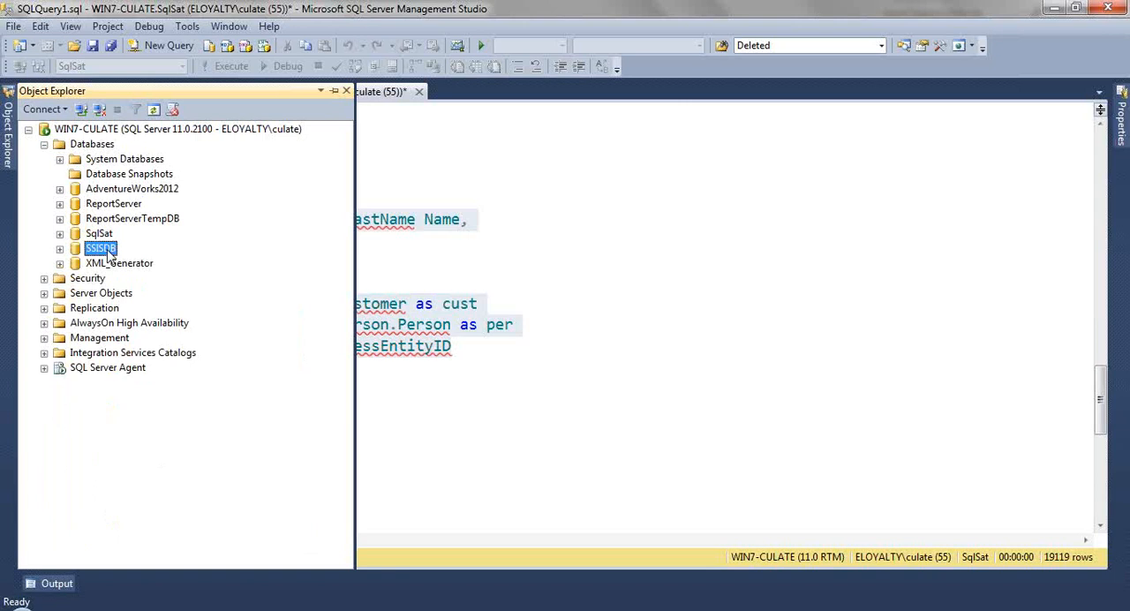
click(60, 249)
click(60, 249)
click(60, 249)
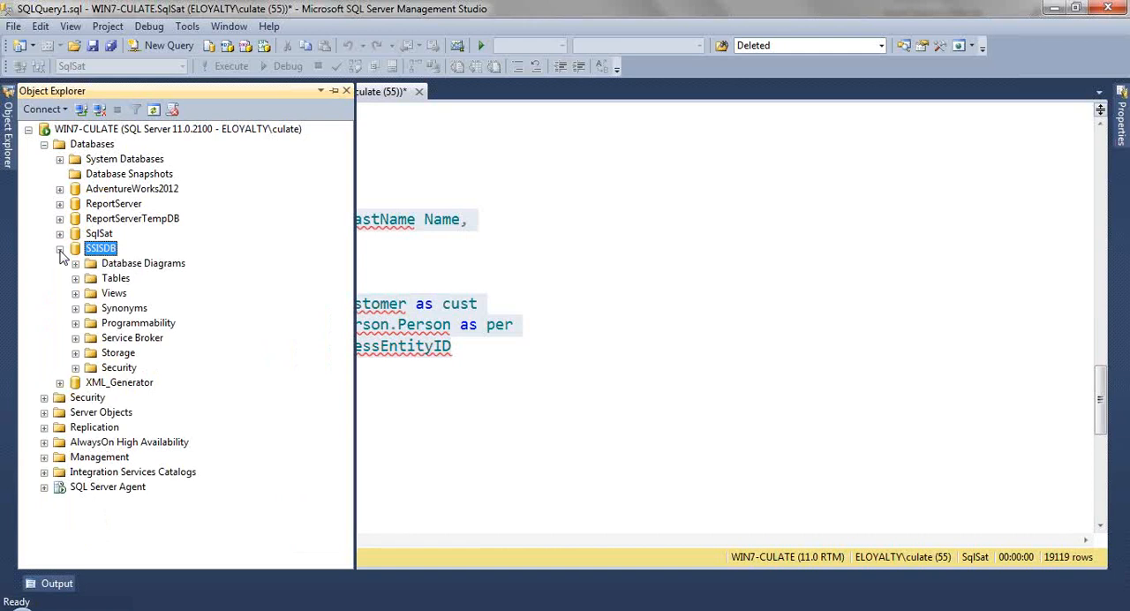
click(60, 249)
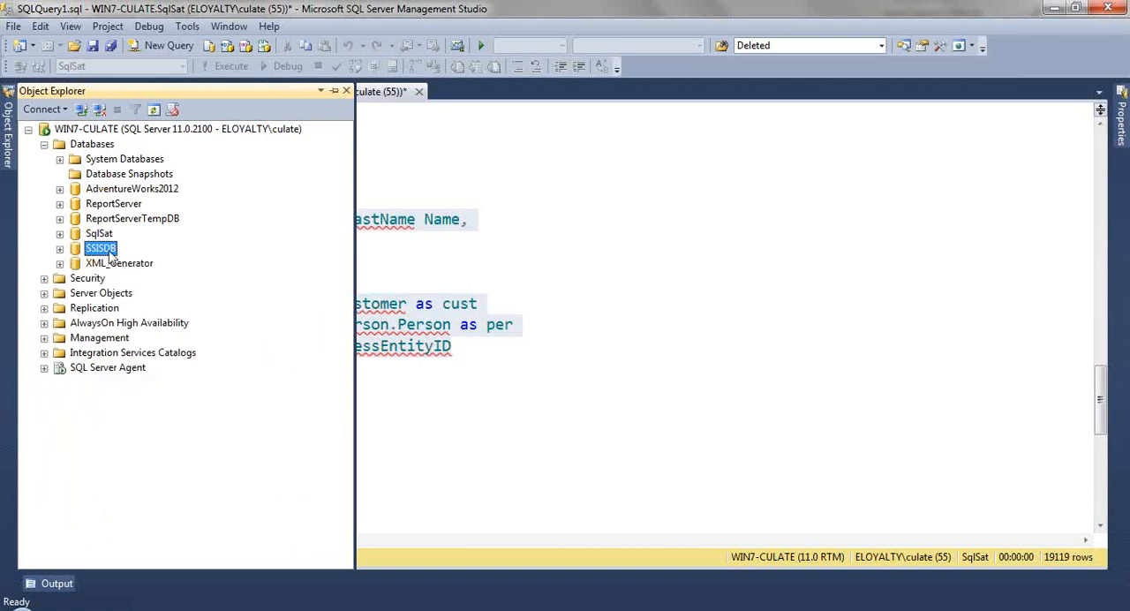
Step: Expand Integration Services Catalogs and check the commands available for it, including Create Catalog
click(88, 356)
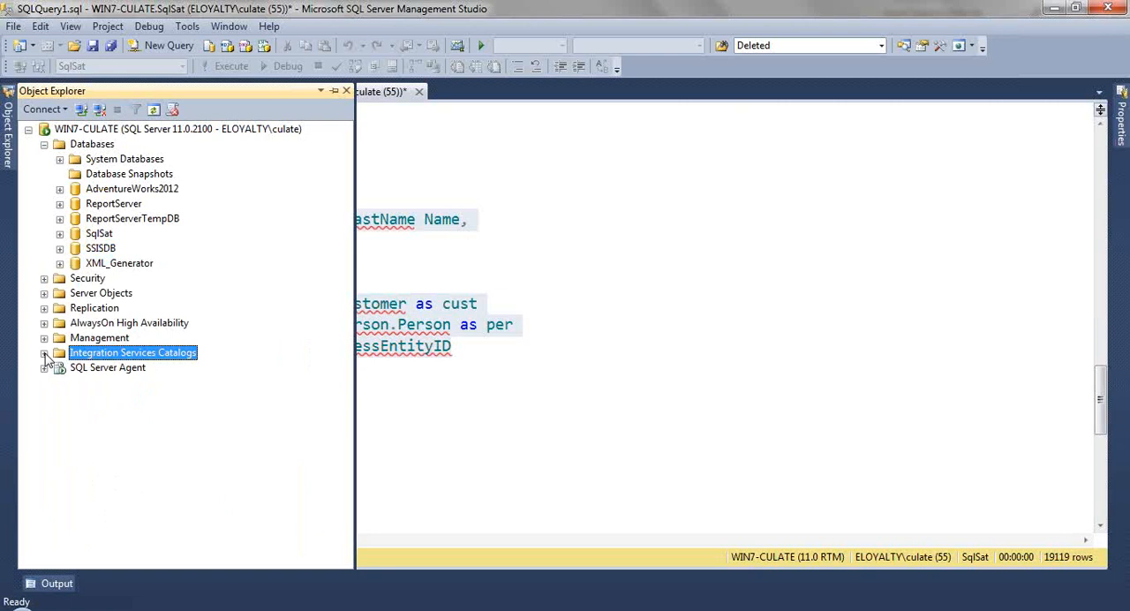
right_click(81, 355)
click(32, 451)
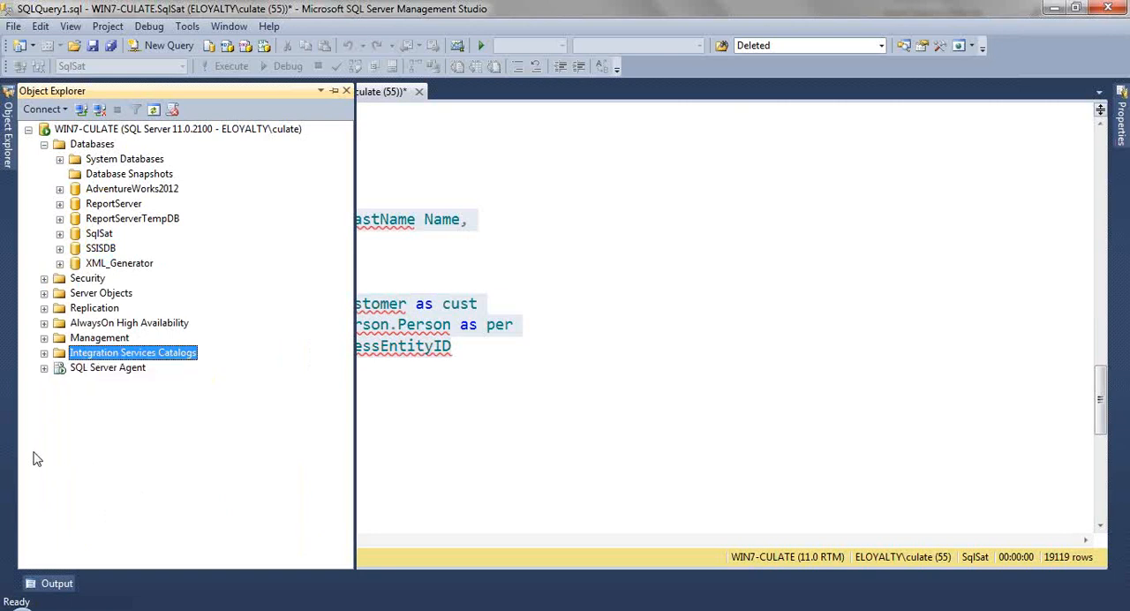
click(44, 353)
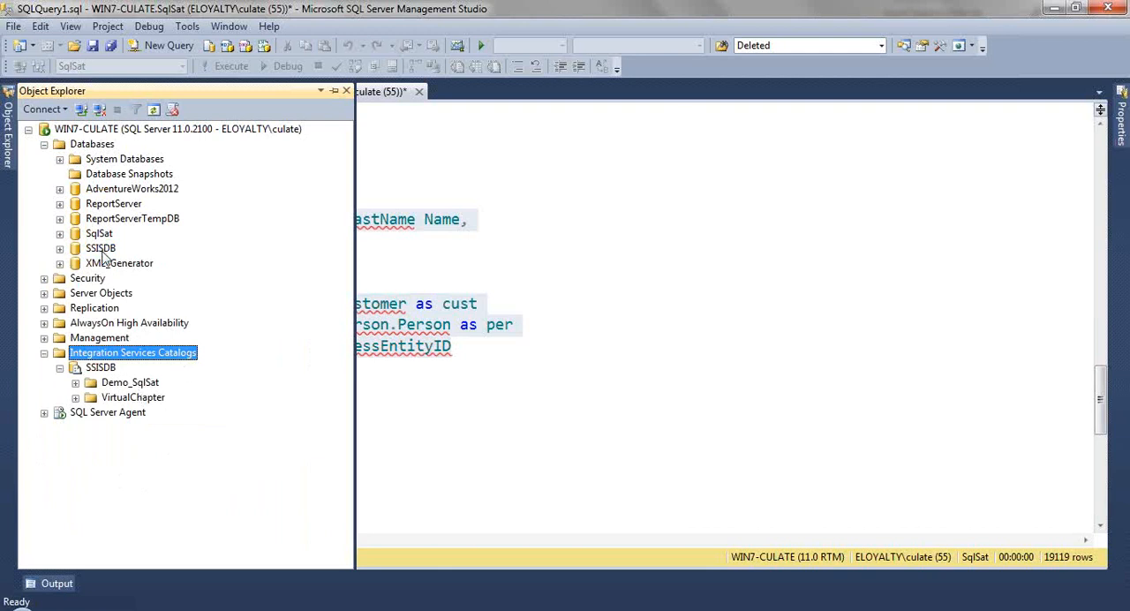
right_click(122, 357)
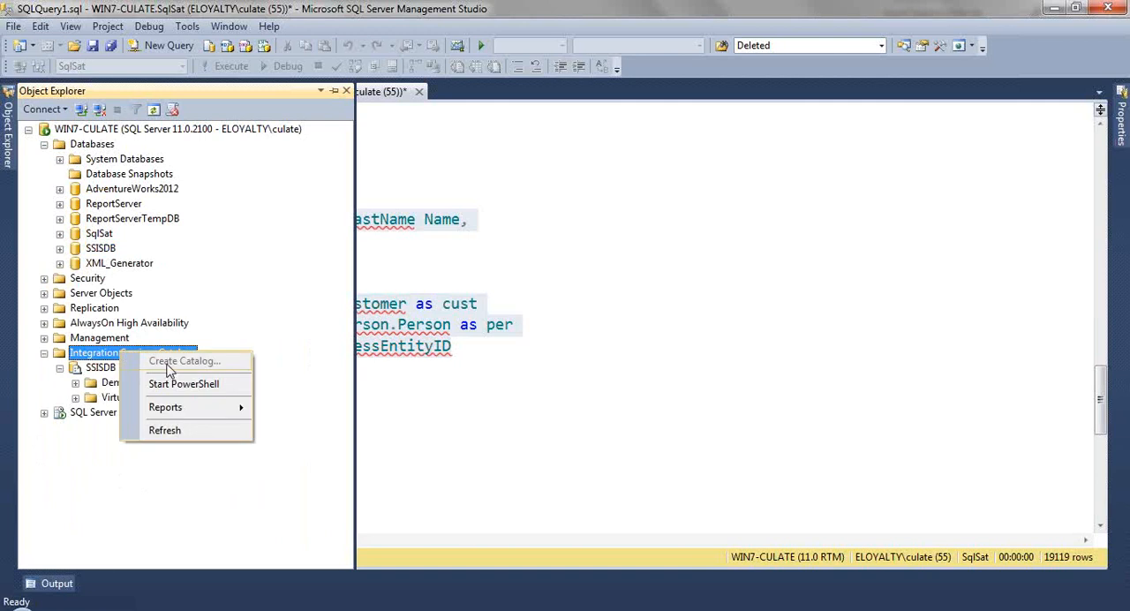
Step: Examine the internal tables of the SSISDB database and collapse the database
click(59, 248)
click(75, 278)
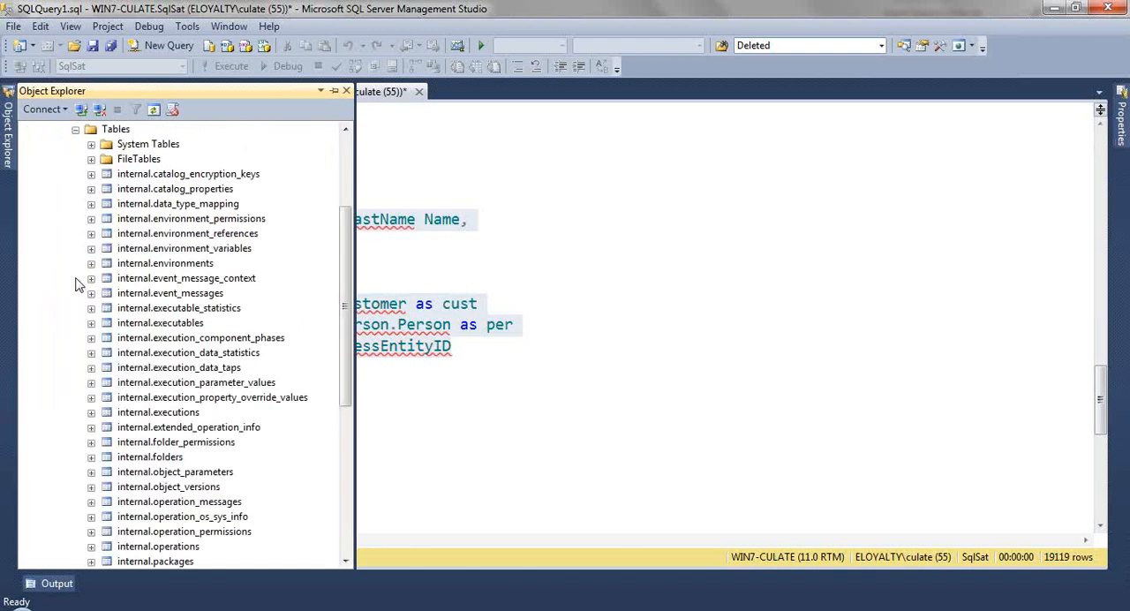
scroll(75, 282, up, 1)
click(75, 174)
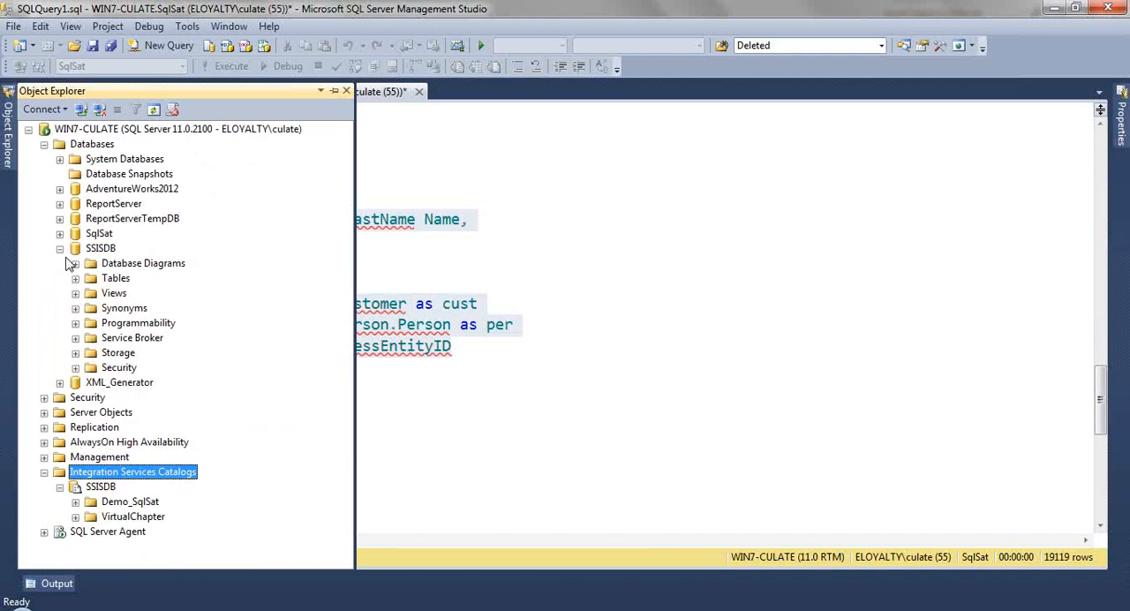
click(59, 248)
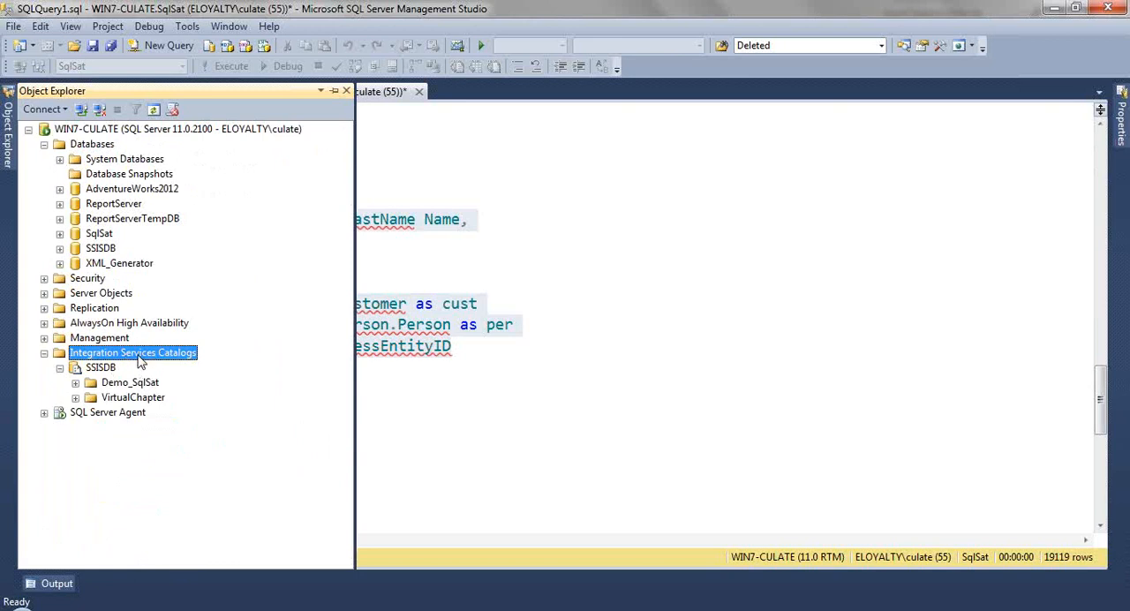
Step: Check the commands available for the SSISDB catalog, including Create Folder, without running any
click(101, 369)
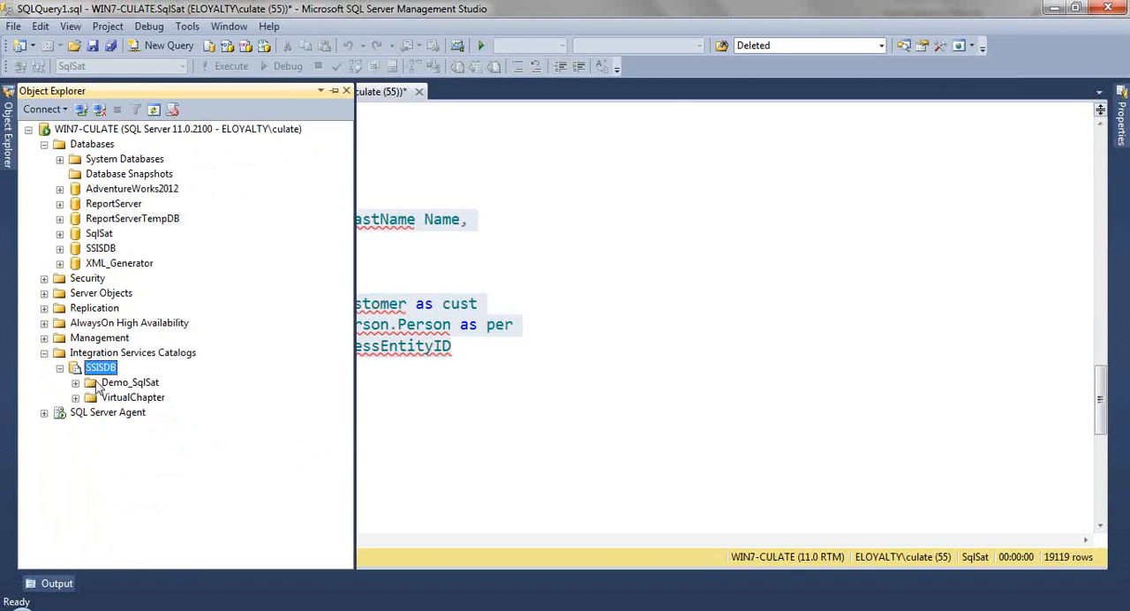
click(97, 383)
right_click(99, 371)
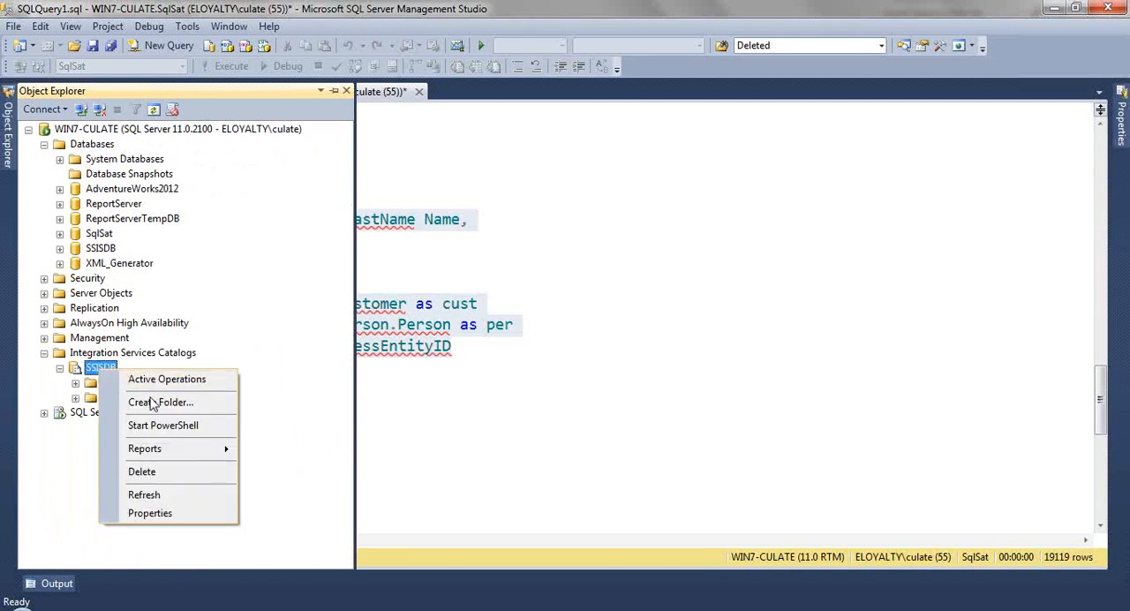
click(58, 387)
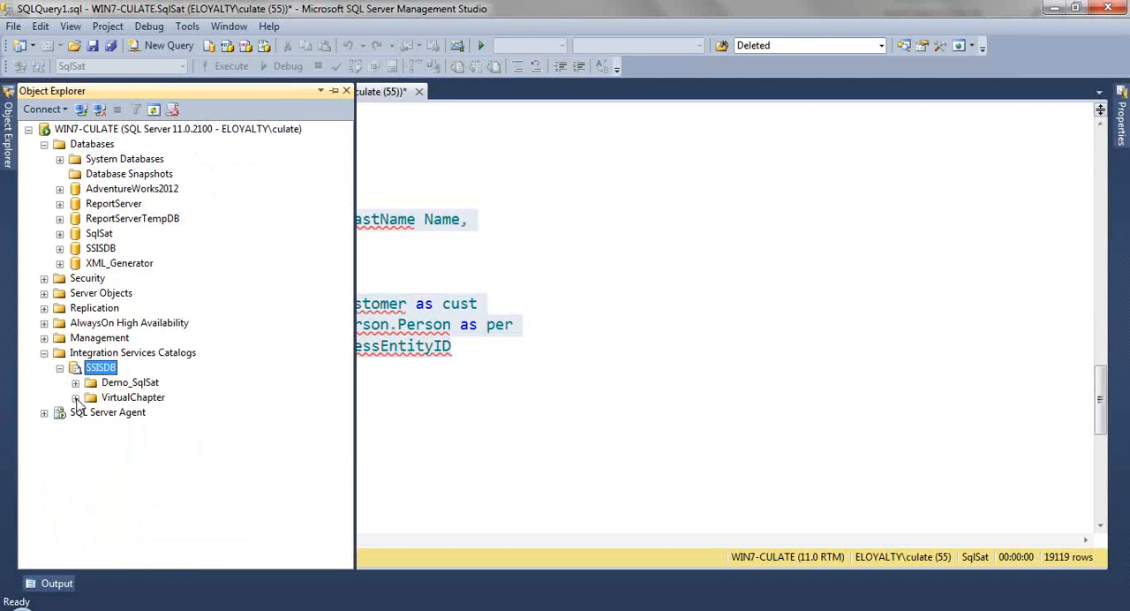
Step: Expand the catalog's VirtualChapter folder down to the packages of the deployed SqlSat_PTY project
click(79, 399)
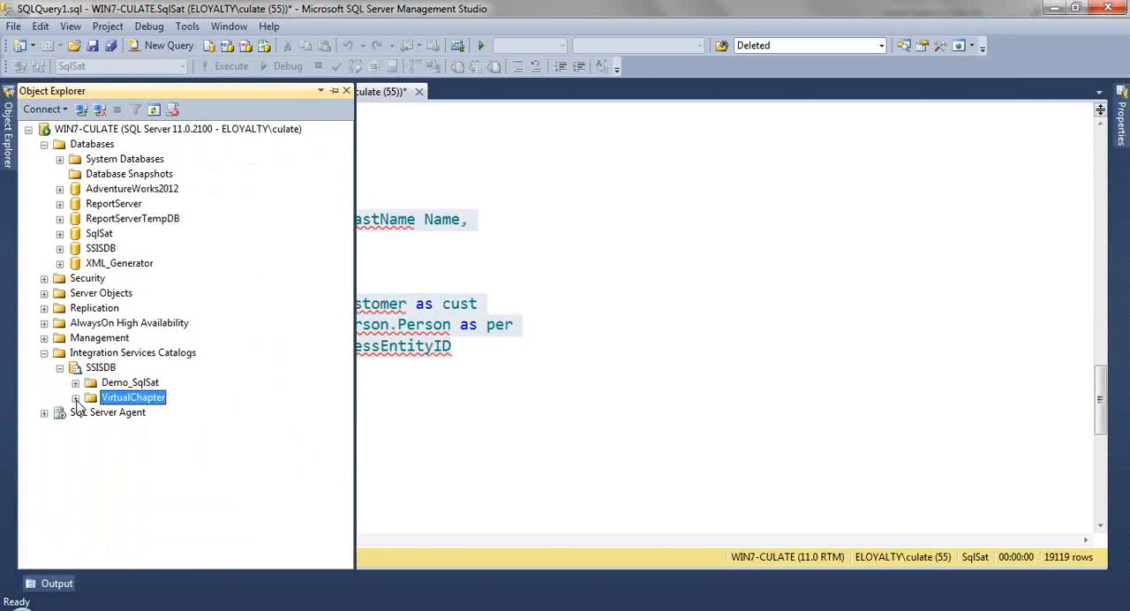
click(75, 399)
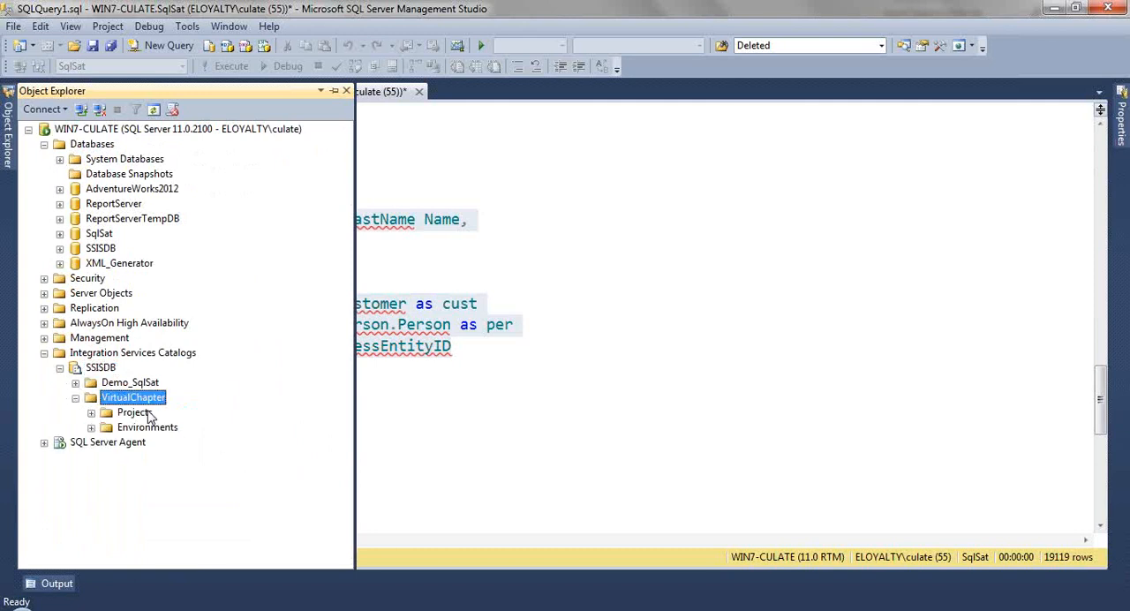
click(91, 413)
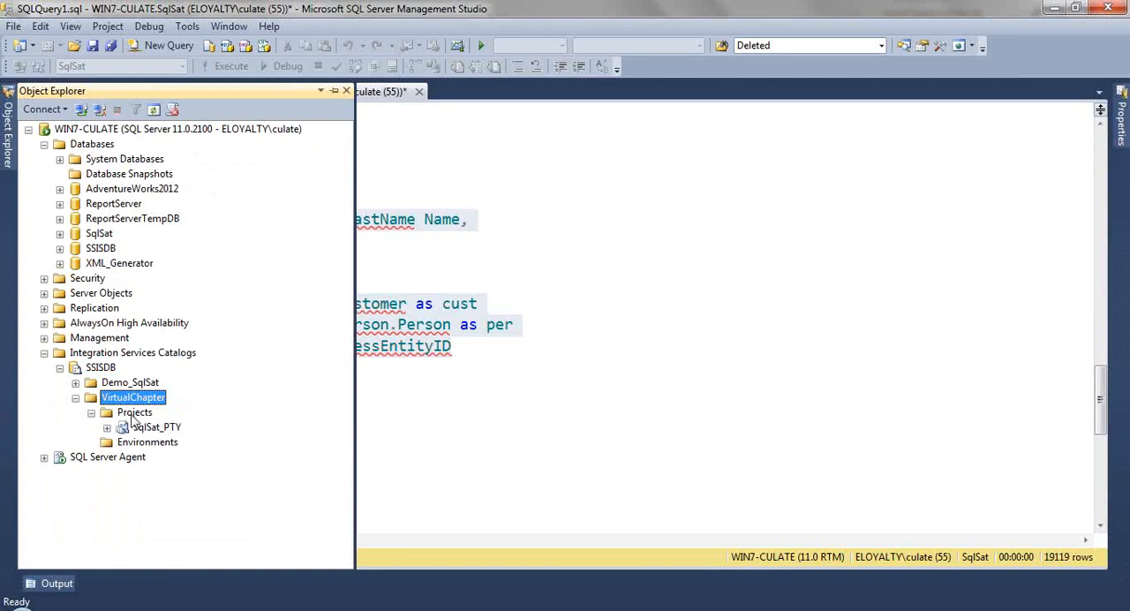
click(123, 414)
click(106, 427)
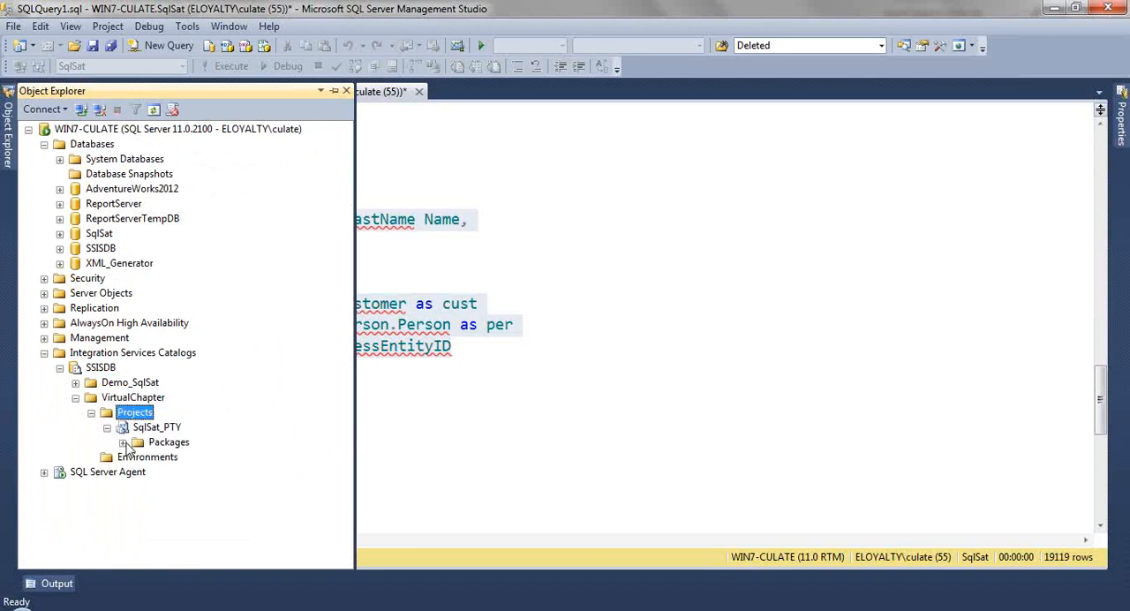
click(123, 442)
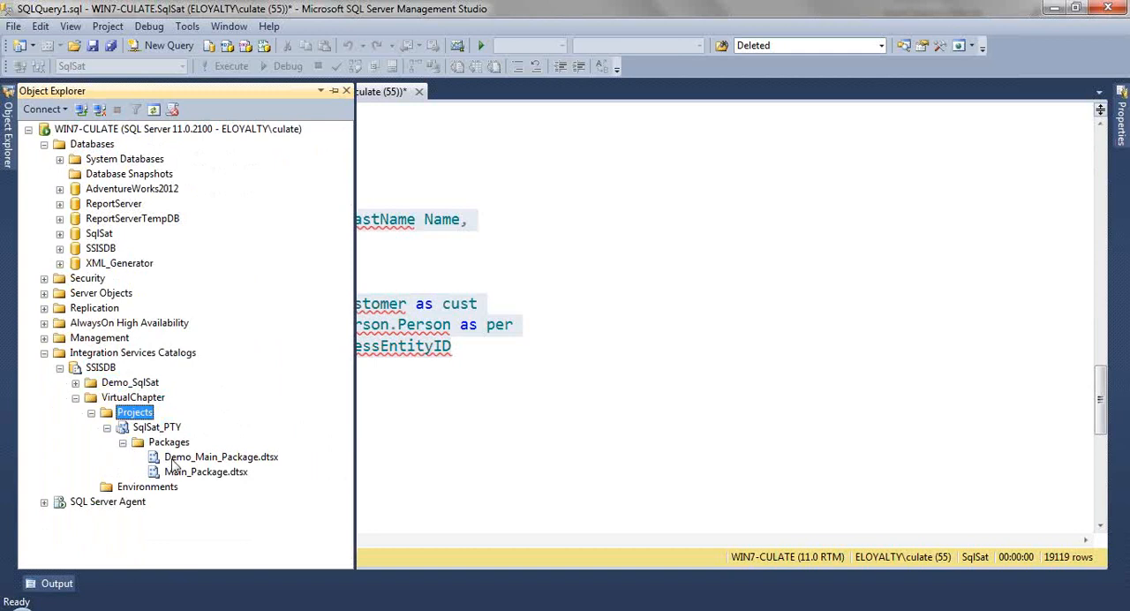
Step: Review the deployed packages Demo_Main_Package.dtsx and Main_Package.dtsx, and collapse the VirtualChapter folder
click(157, 445)
click(193, 457)
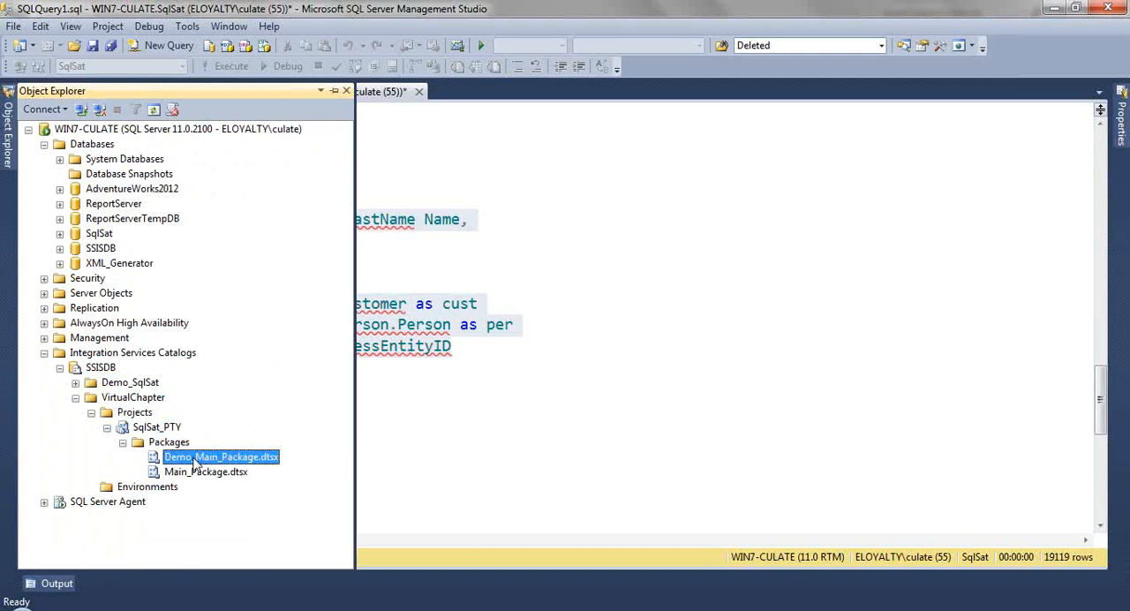
click(194, 474)
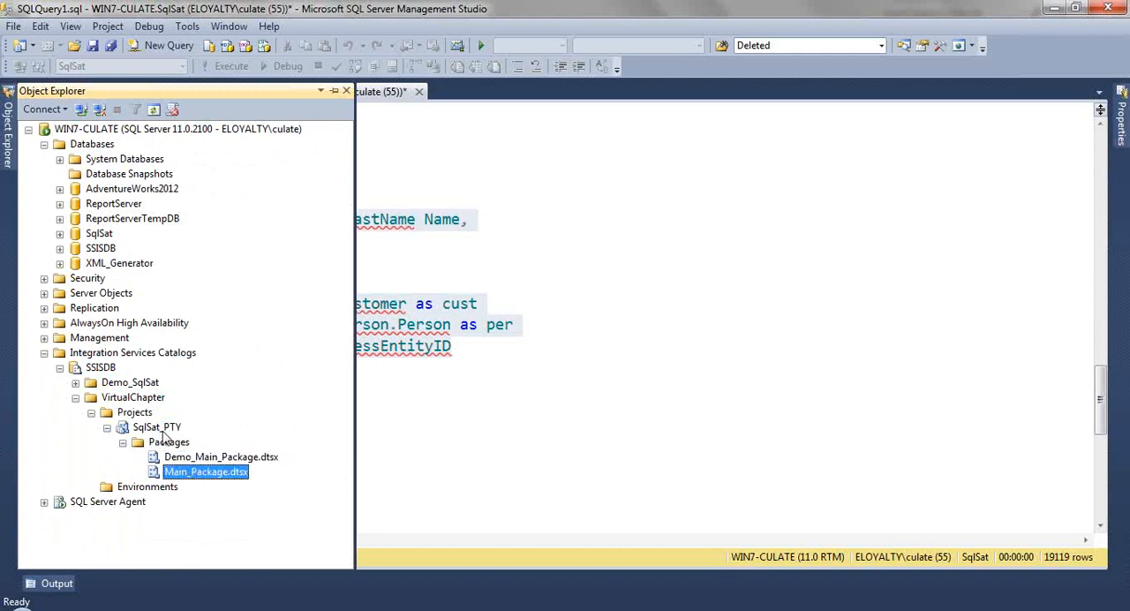
click(162, 429)
click(193, 460)
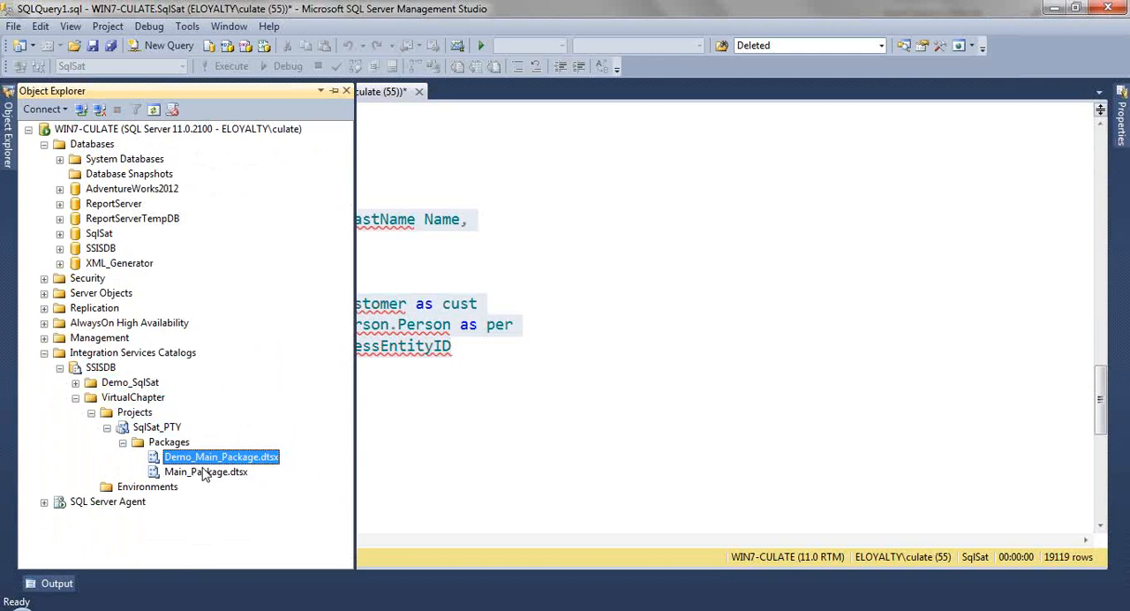
click(107, 427)
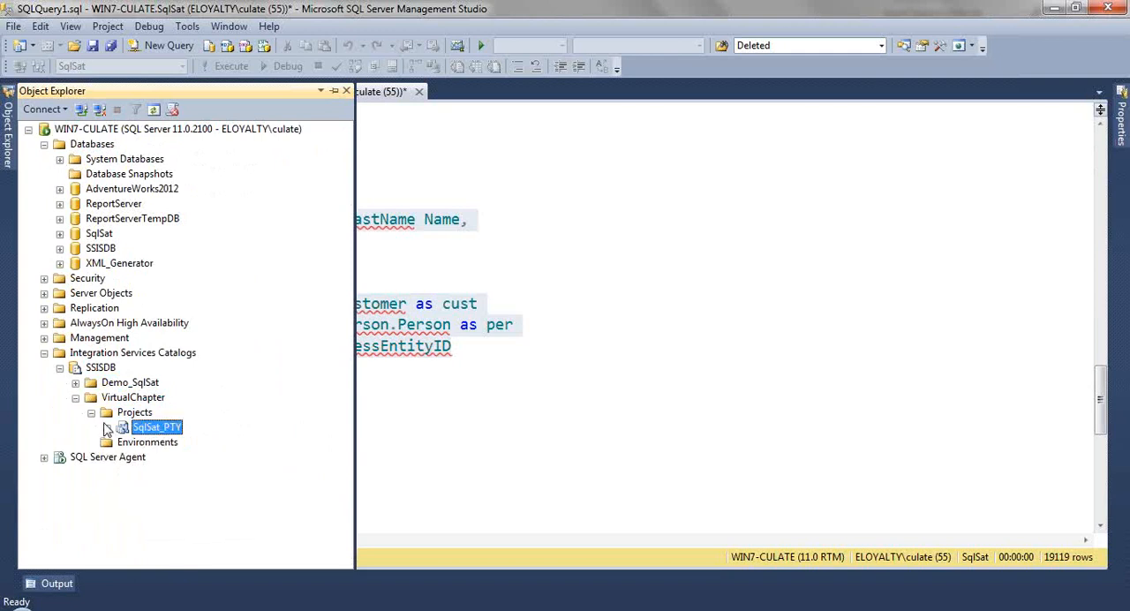
click(92, 413)
click(76, 398)
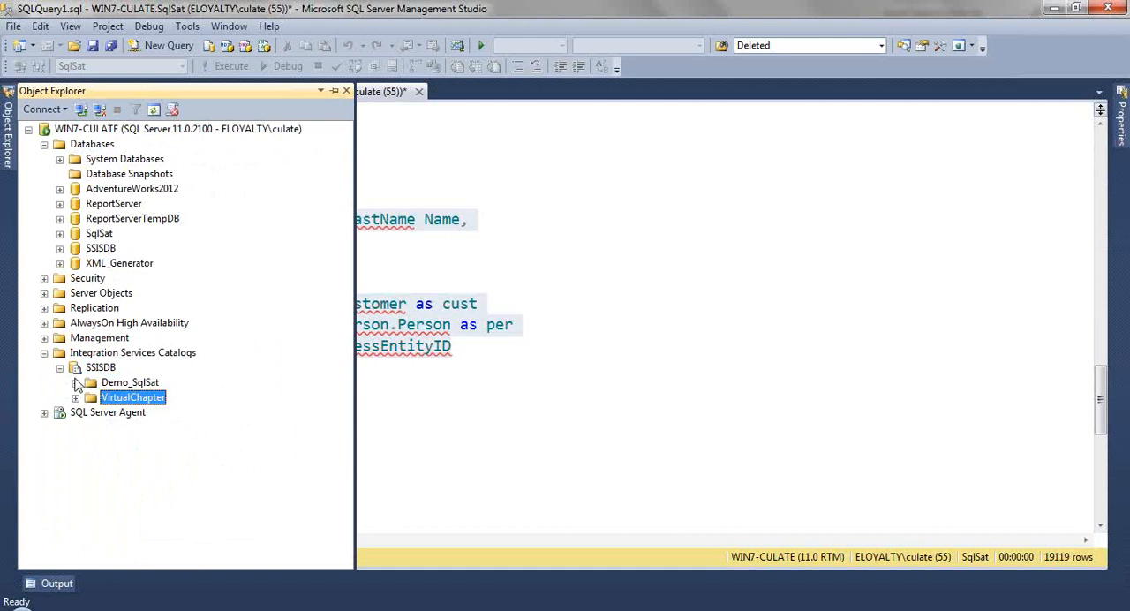
Step: Open the Create Environment dialog for VirtualChapter's Environments folder, review its name and description fields, and cancel it
click(76, 398)
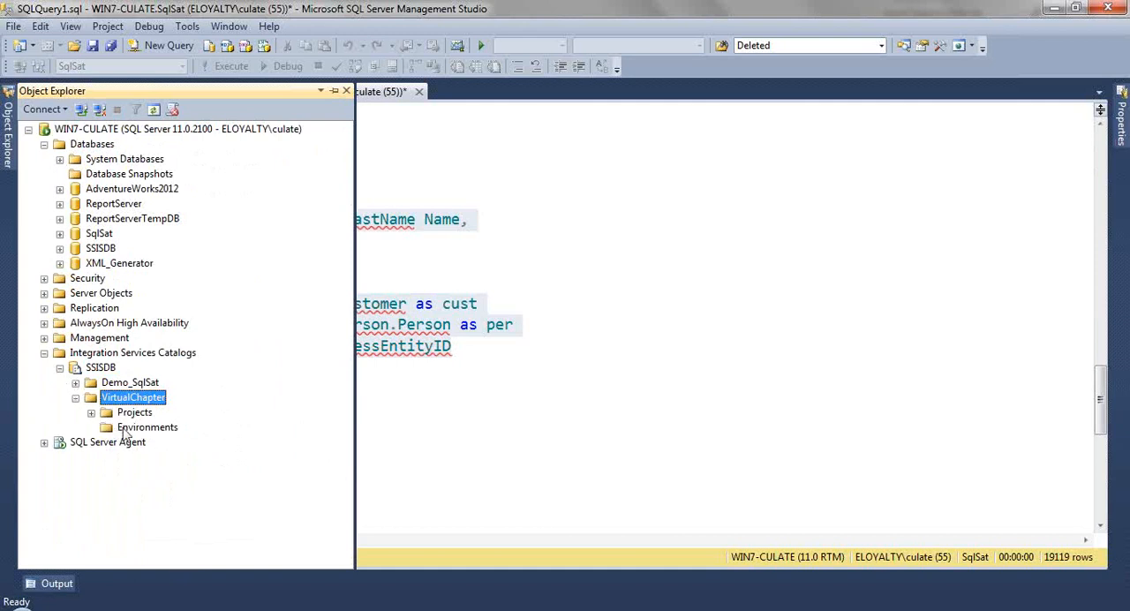
right_click(126, 430)
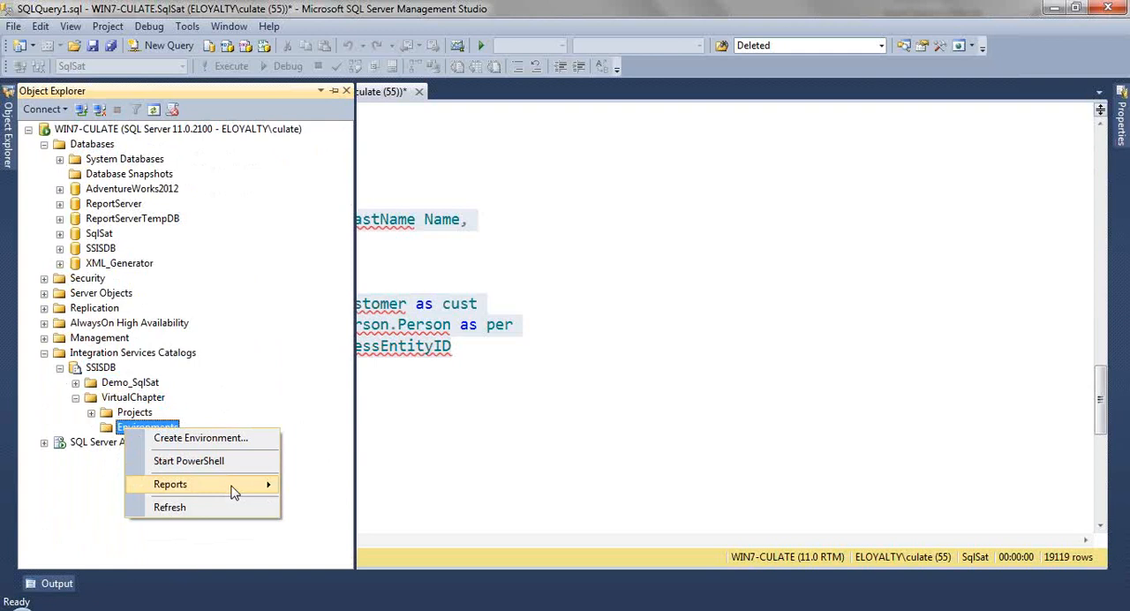
click(249, 444)
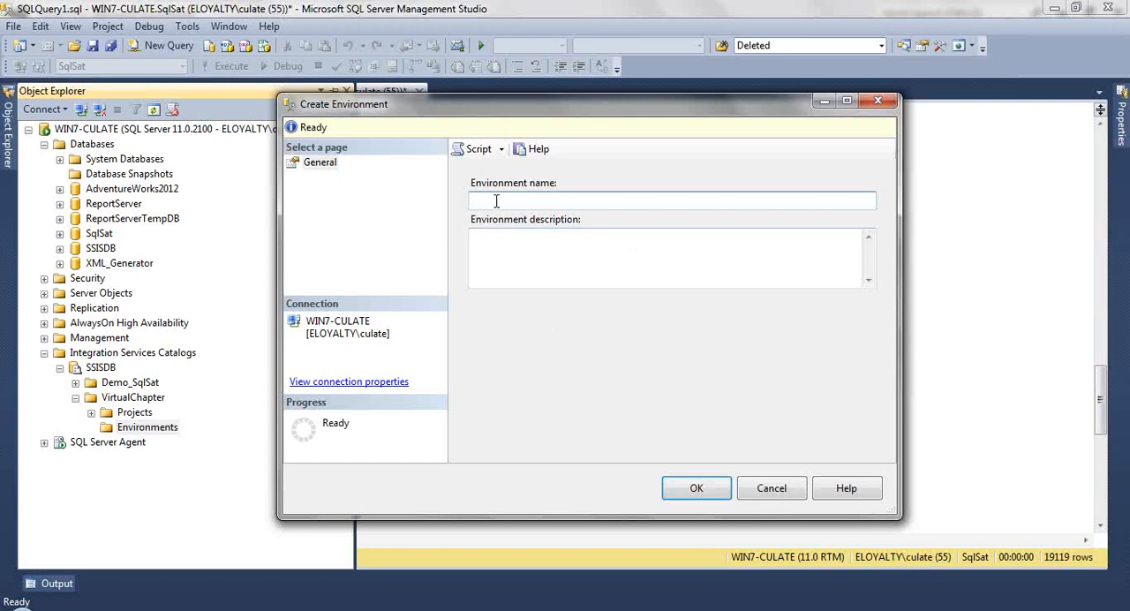
click(771, 488)
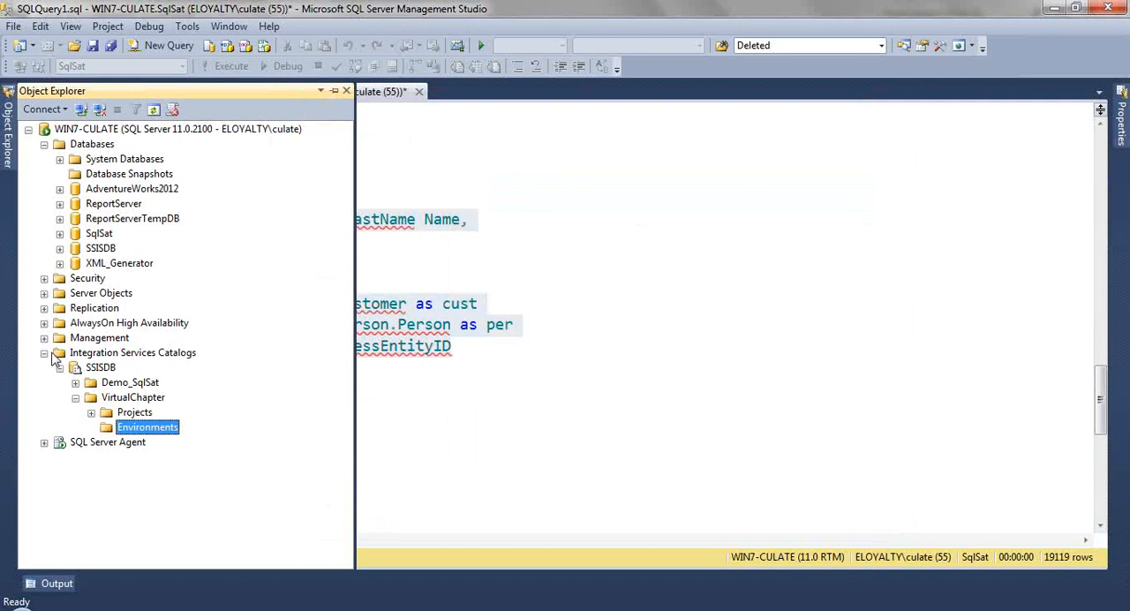
Step: Switch to the PowerPoint slide show and advance to the "Ejecución de paquetes" slide
click(296, 609)
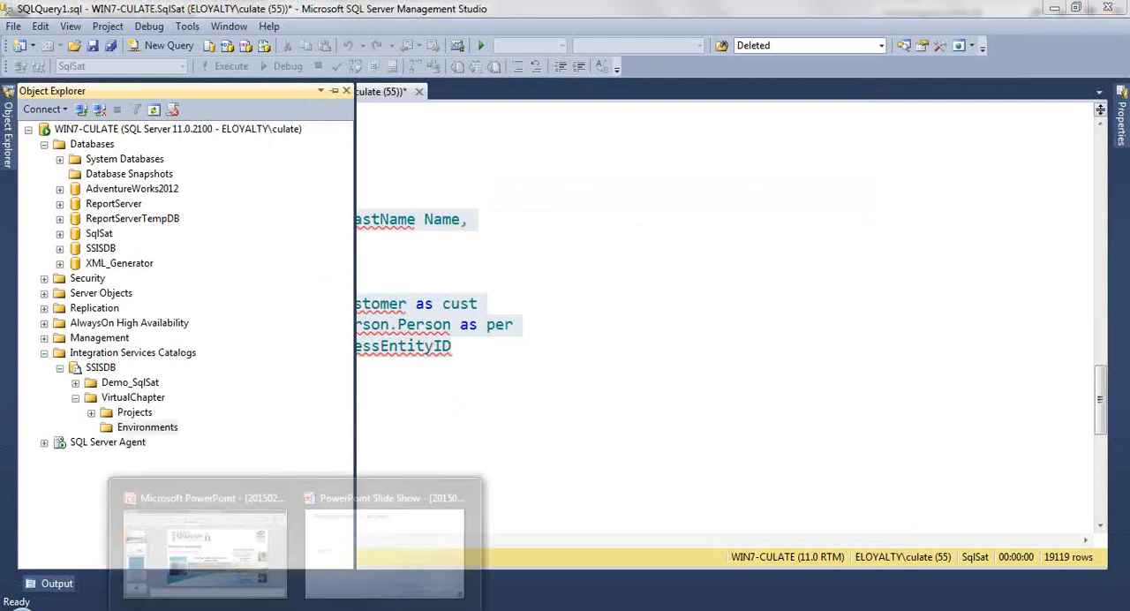
click(382, 540)
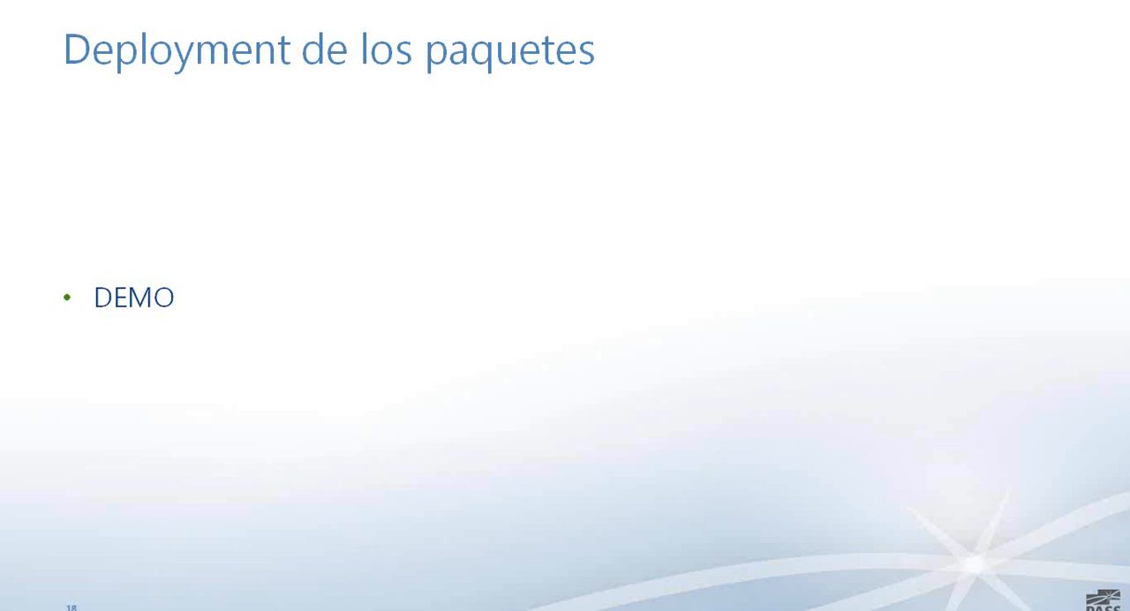
key(Right)
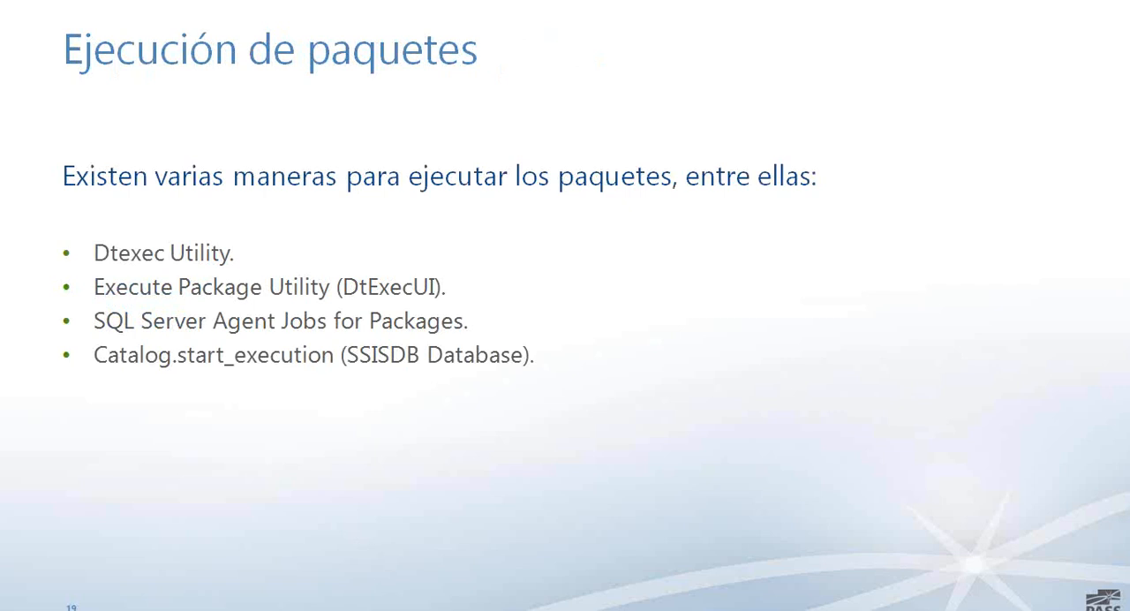